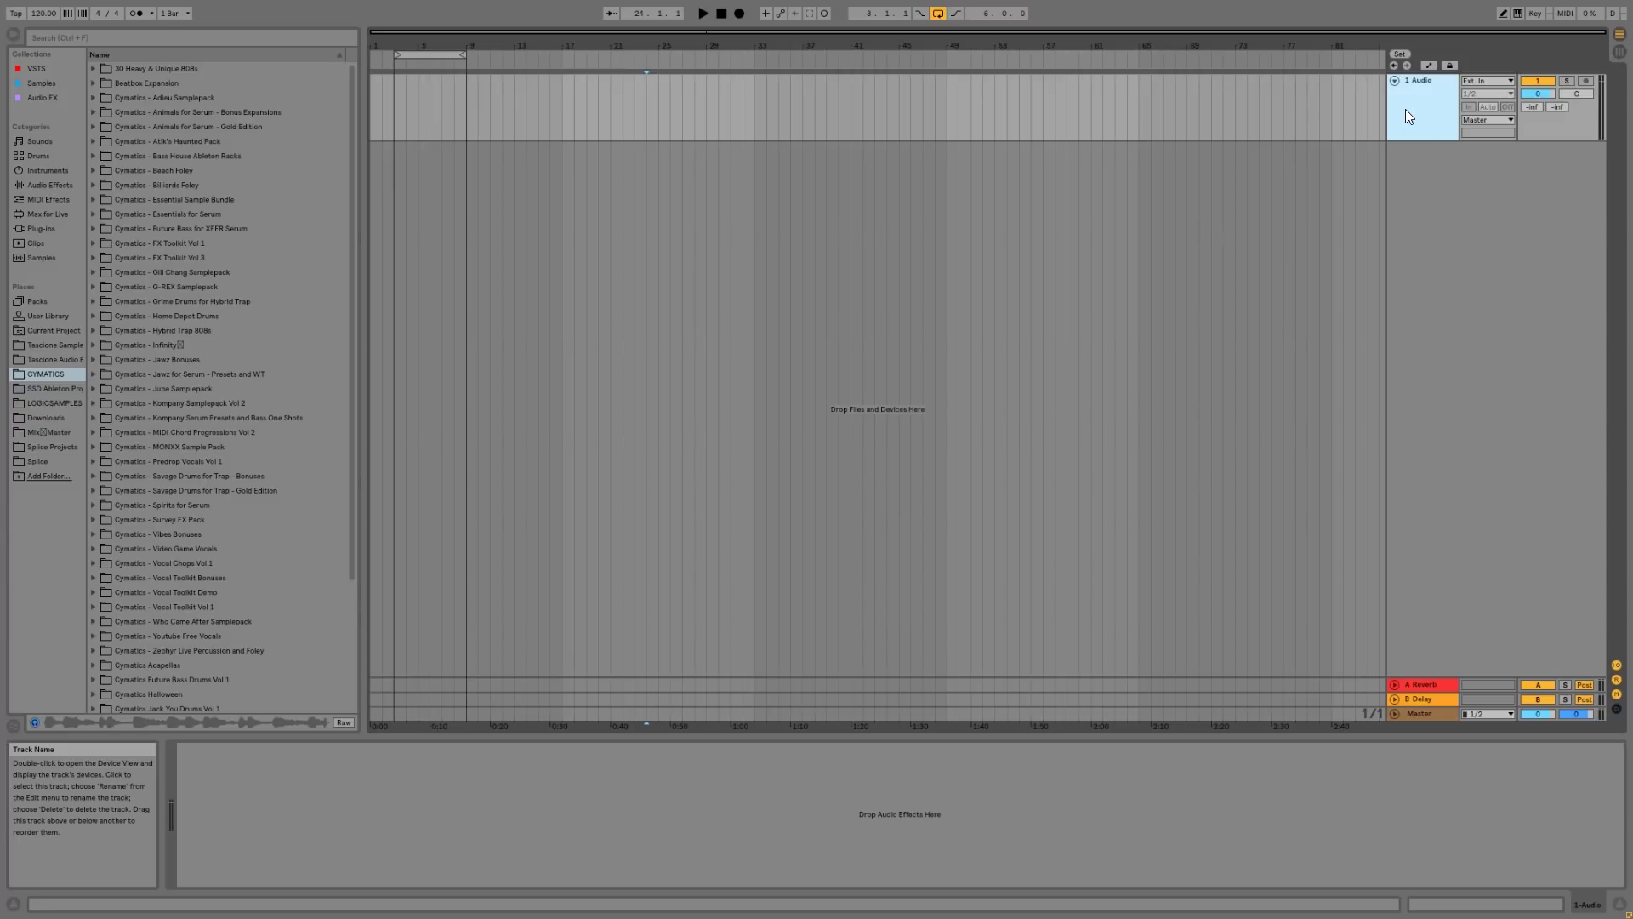
- Set the project tempo to 125 BPM
click(53, 10)
text(1)
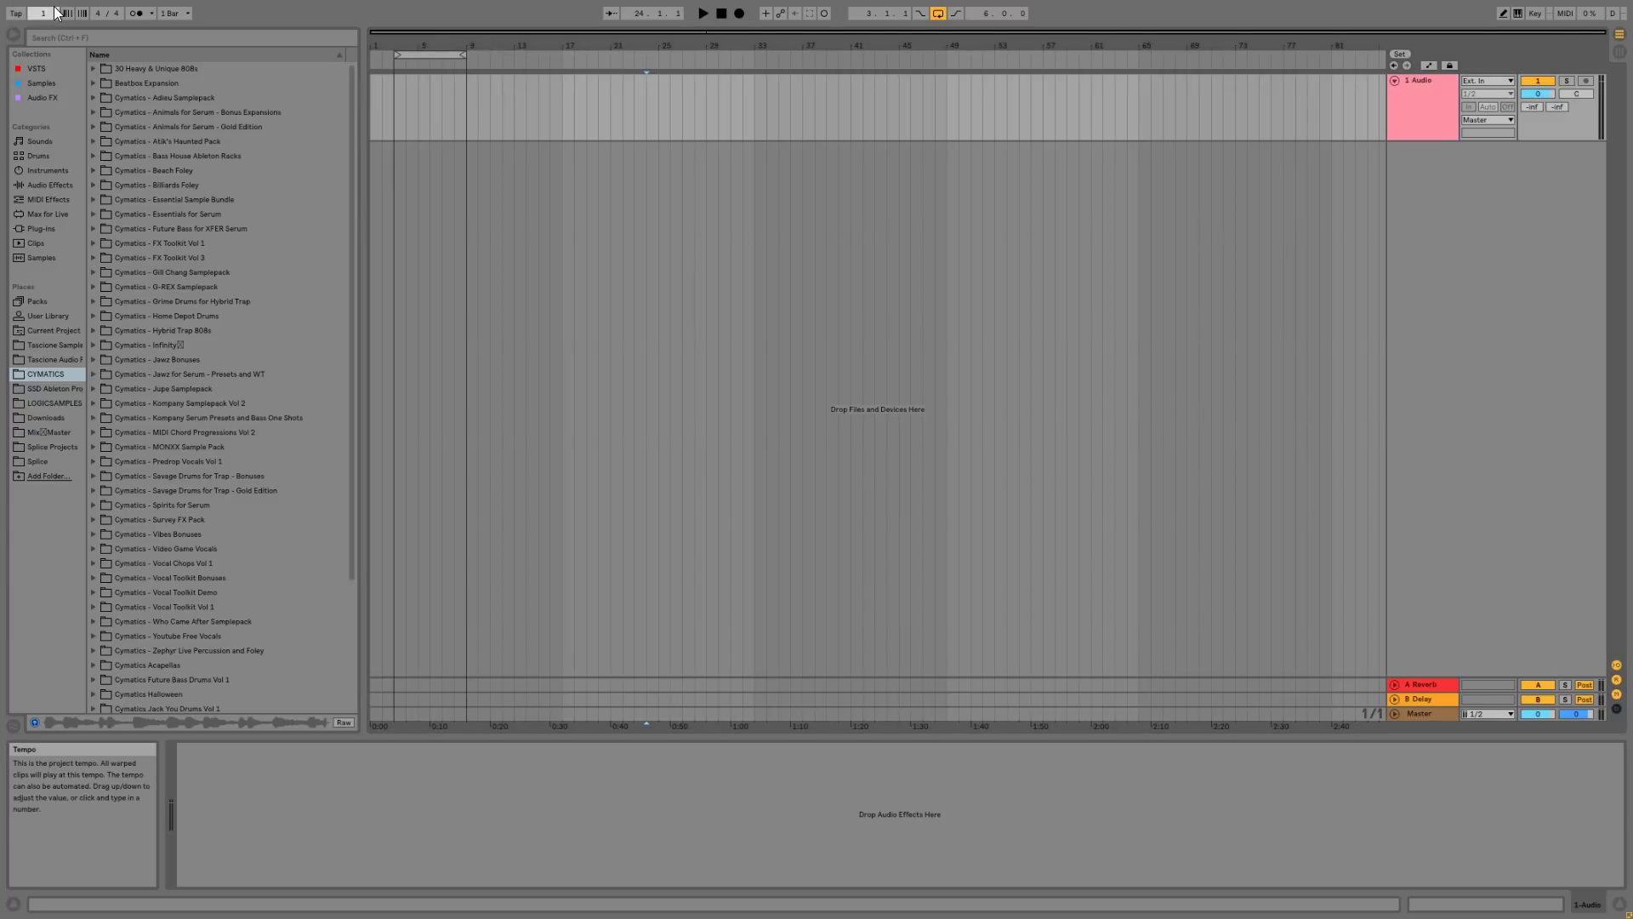
text(25)
key(Return)
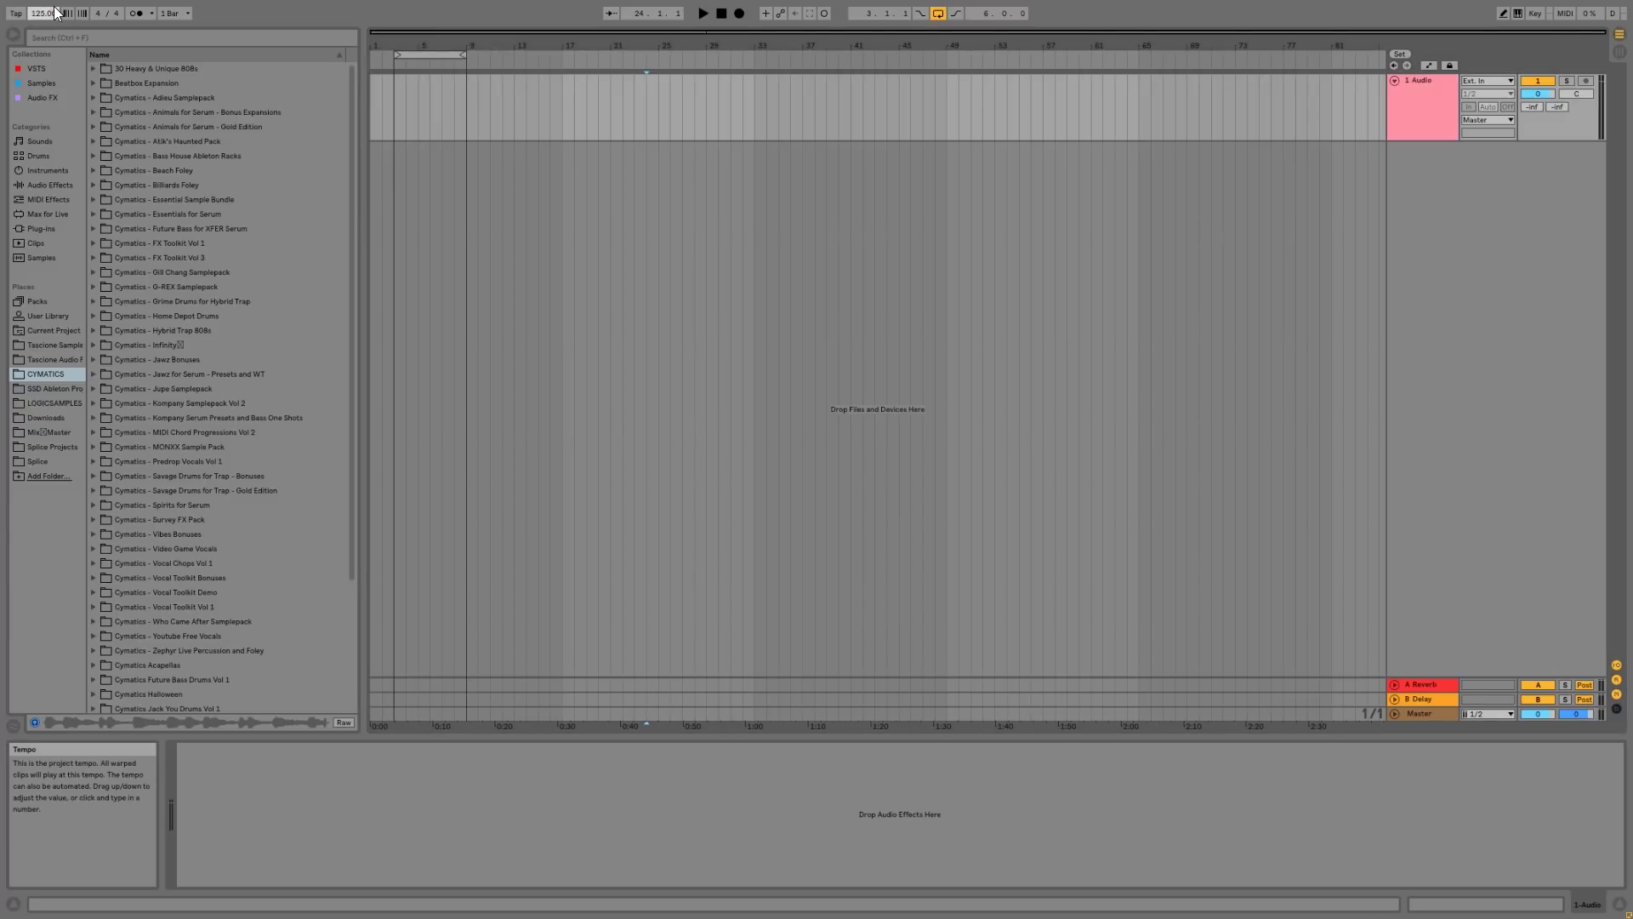
- Insert a new MIDI track below the audio track and rename it Grand Piano
click(1414, 134)
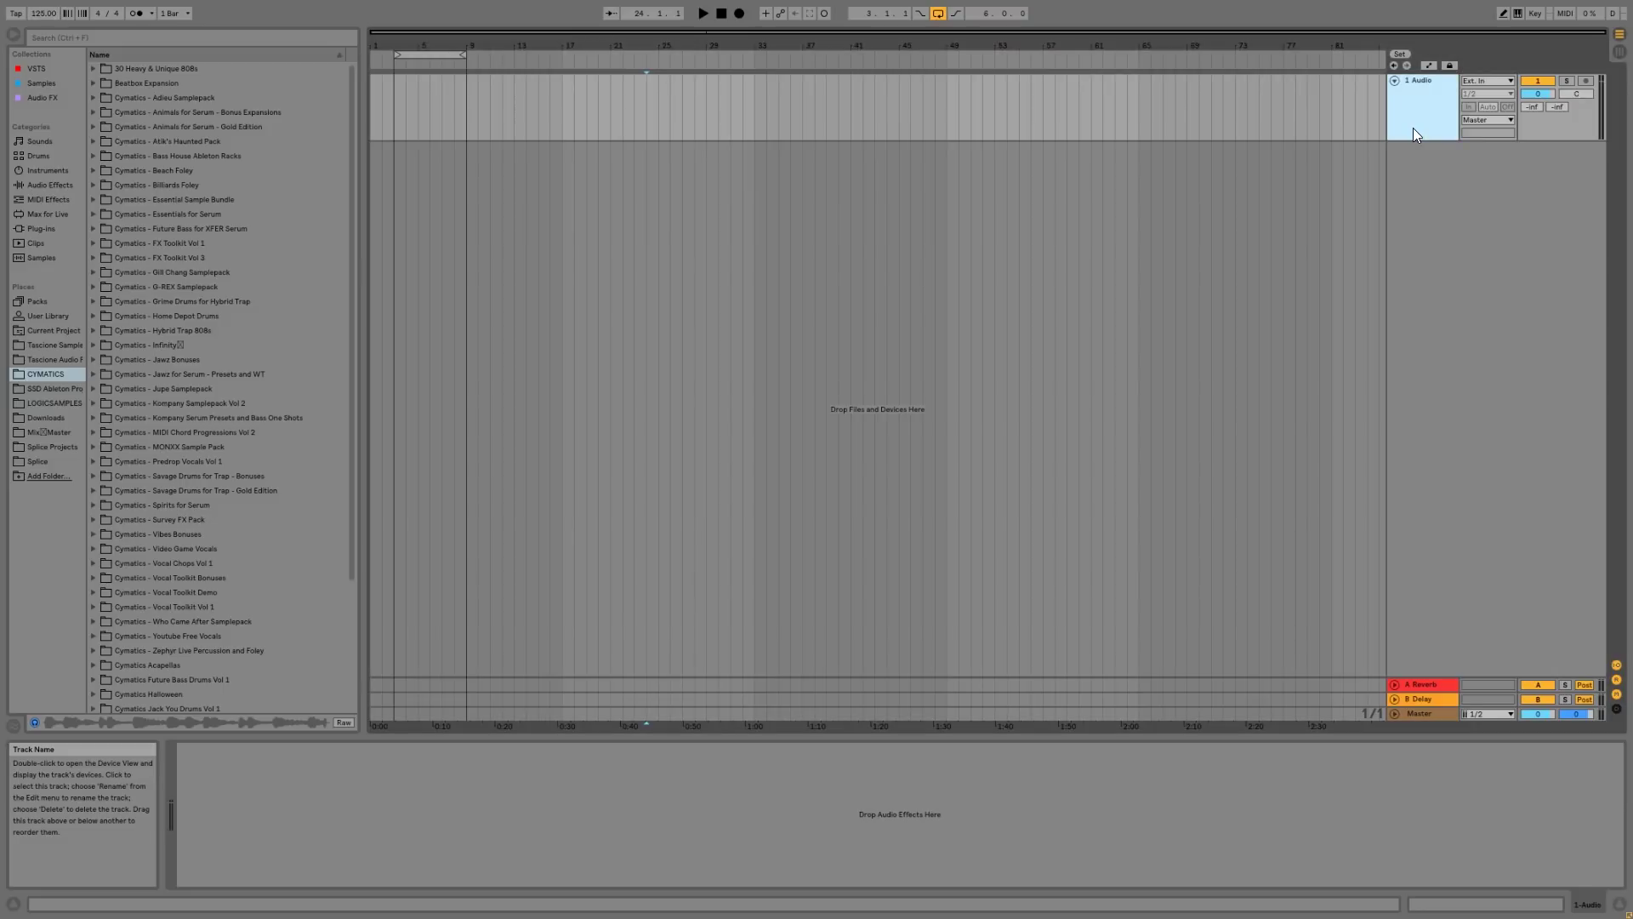
key(ctrl+shift+t)
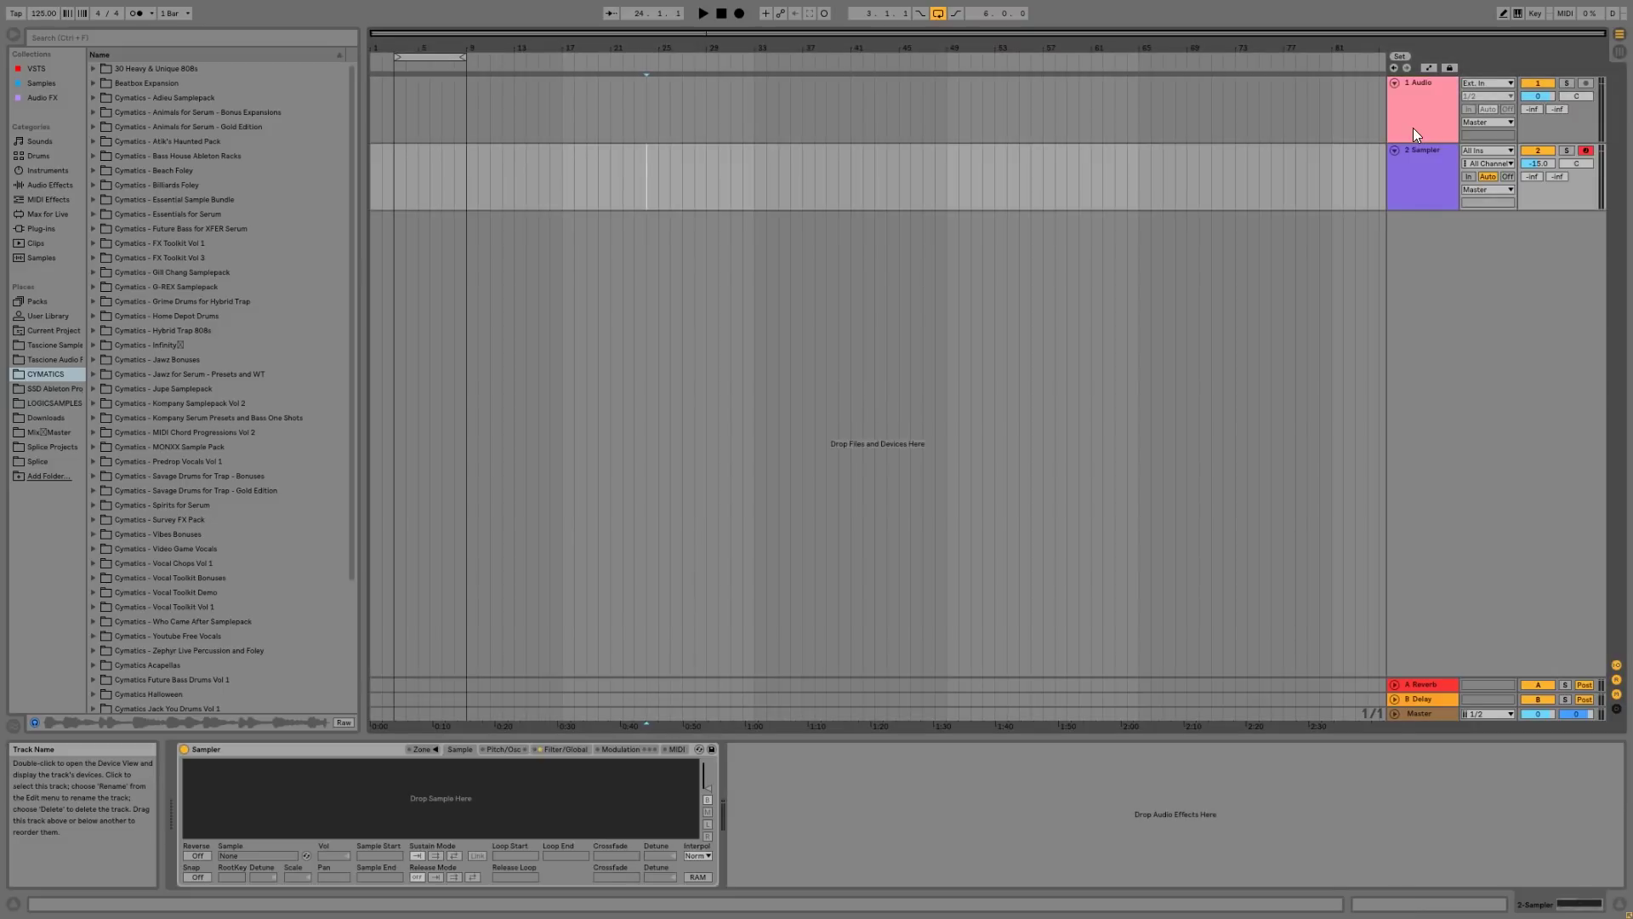
click(1425, 152)
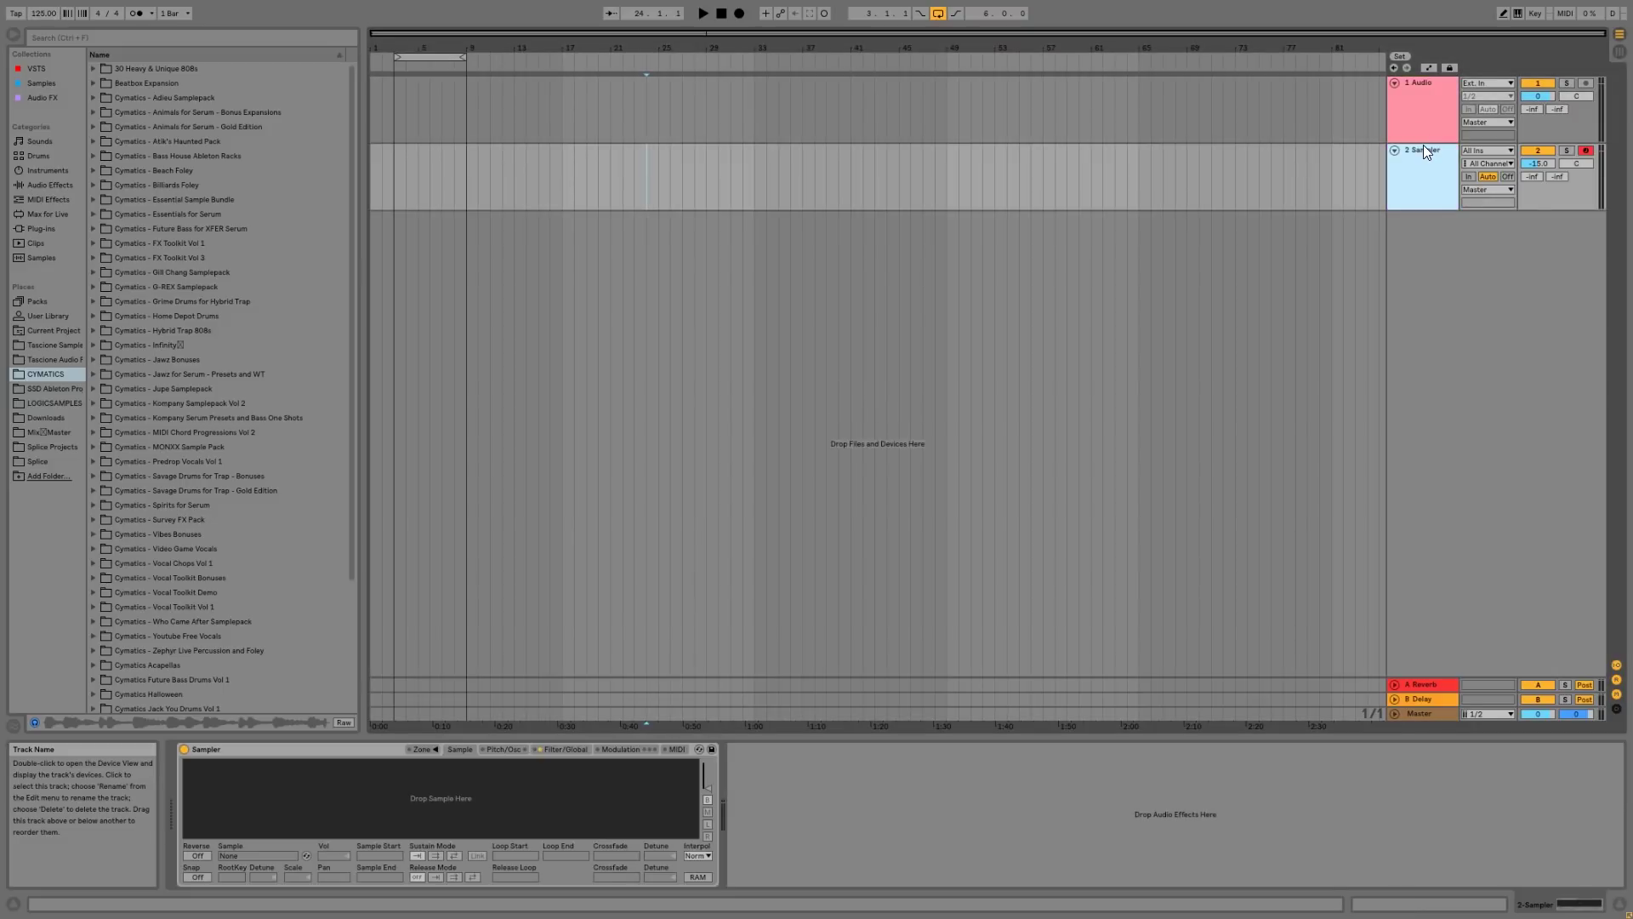
key(ctrl+r)
text(Grand Piano)
key(Return)
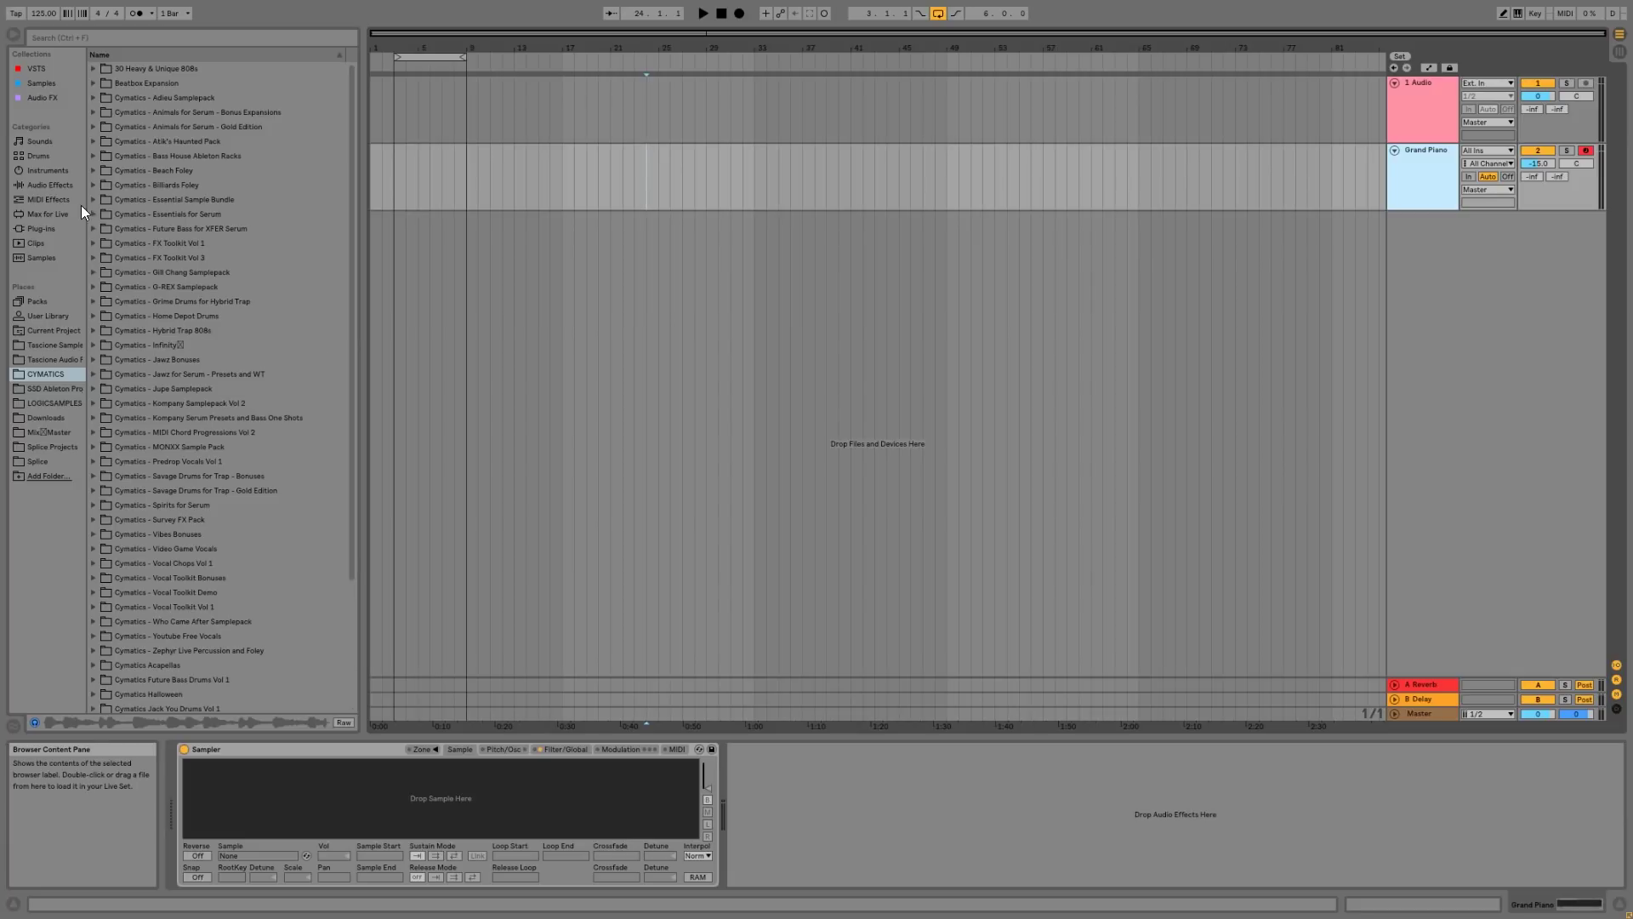
- Load the Grand Piano.adg preset from the Piano & Keys instrument racks onto the Grand Piano track
click(51, 171)
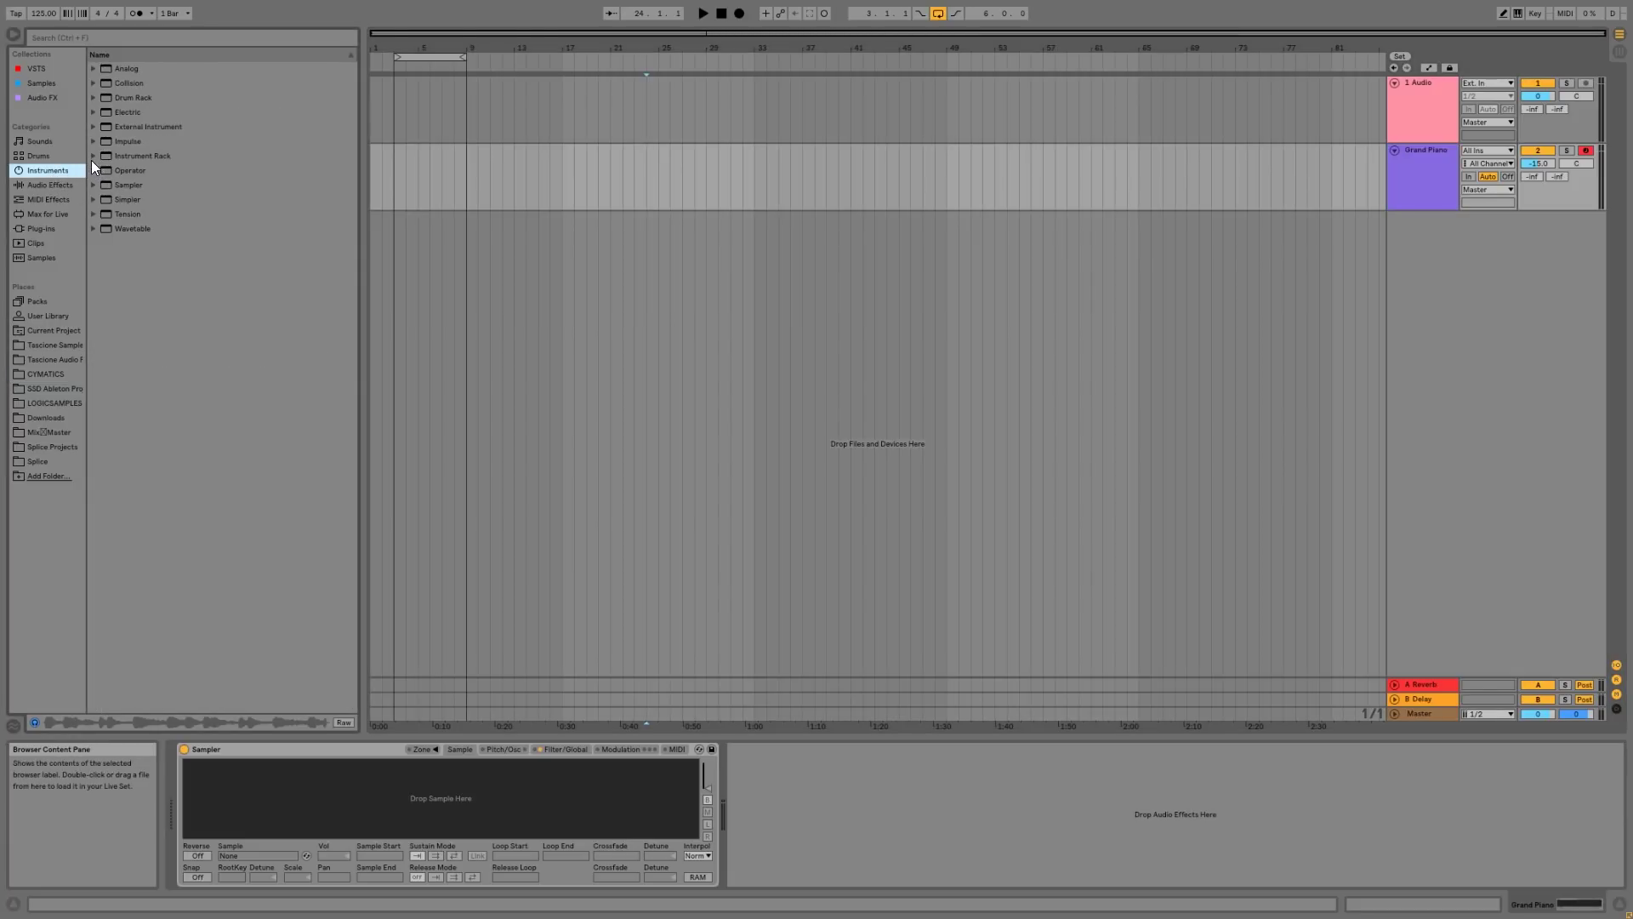
click(93, 156)
click(101, 287)
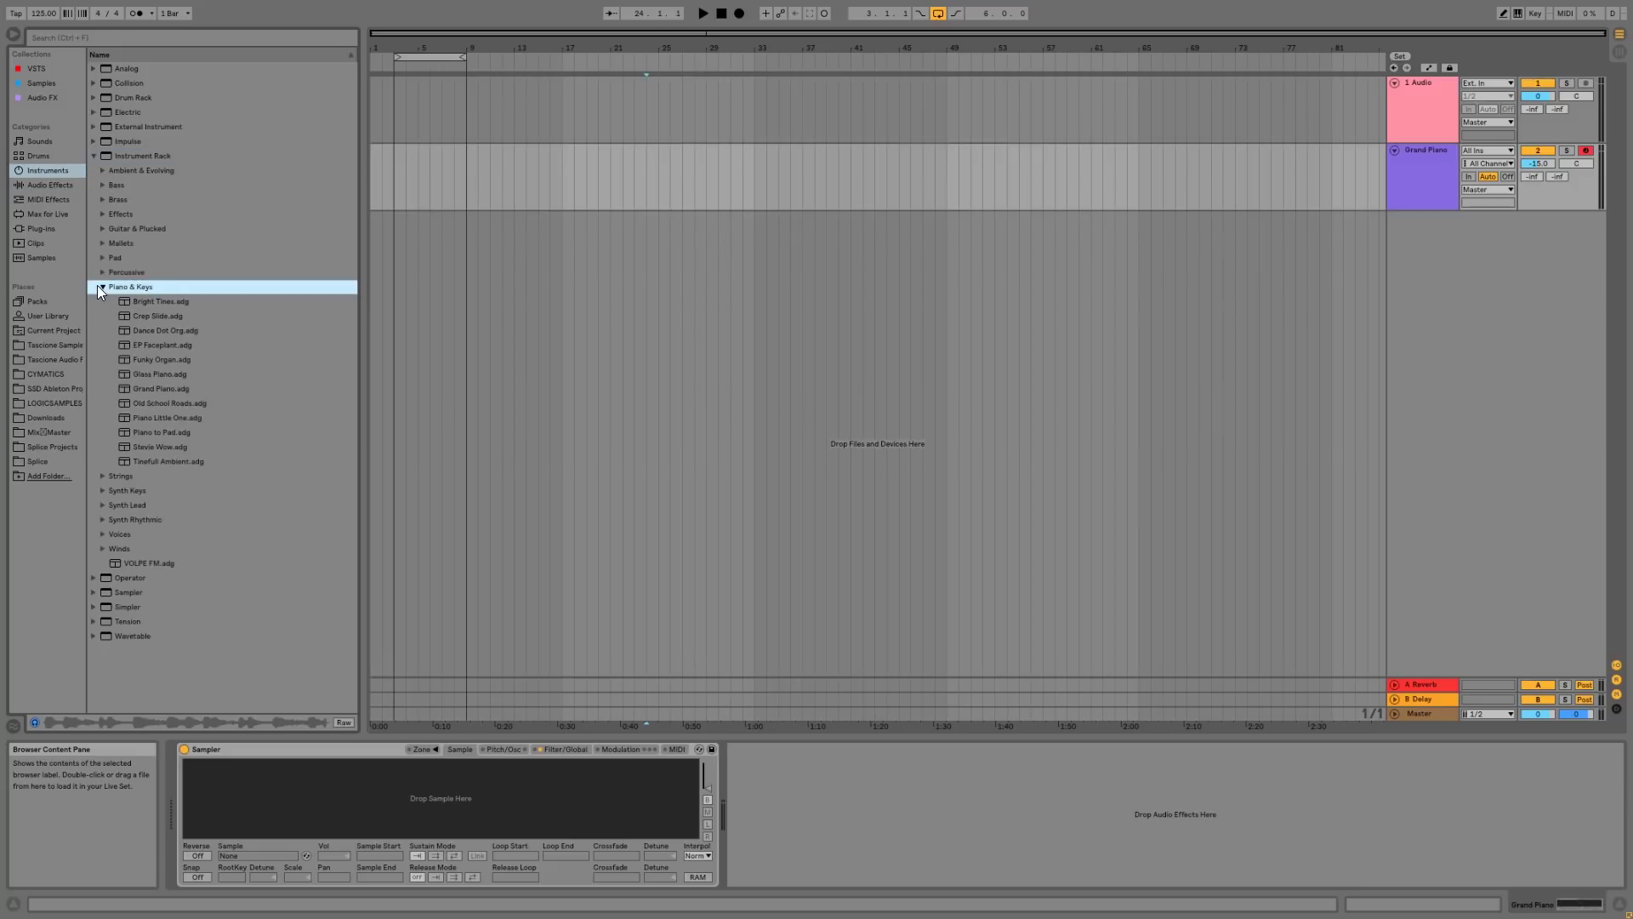
drag(145, 391, 392, 79)
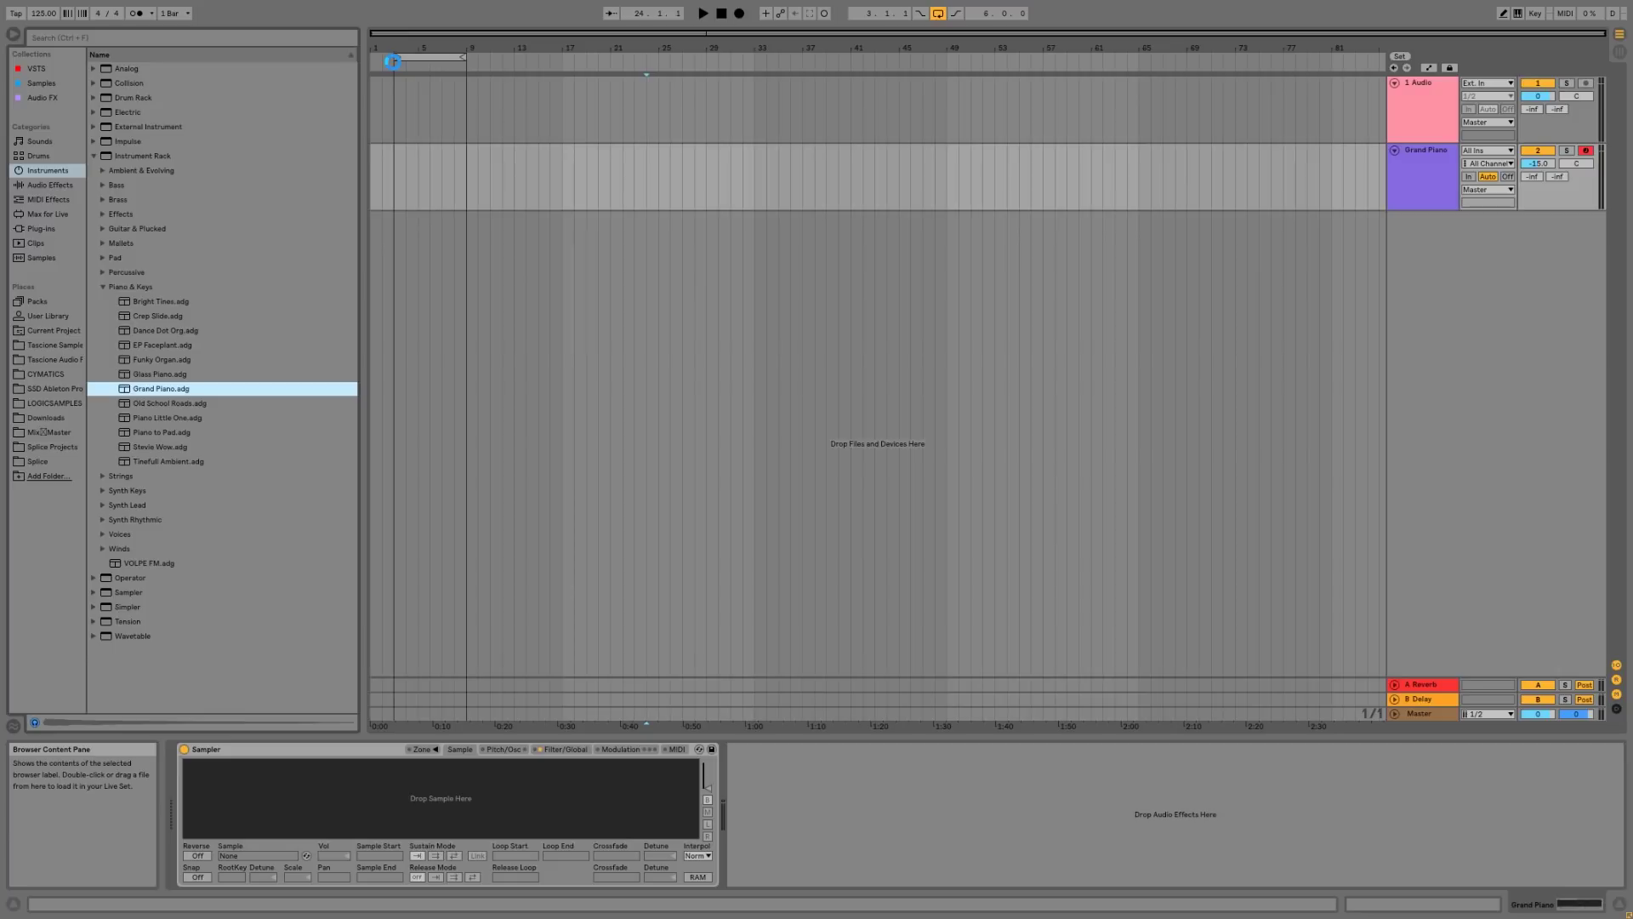
- Extend the loop start back to bar 1 and insert a two-bar MIDI clip at the start of the Grand Piano track
mouse_move(395, 57)
mouse_down()
mouse_move(373, 53)
mouse_move(377, 68)
mouse_up()
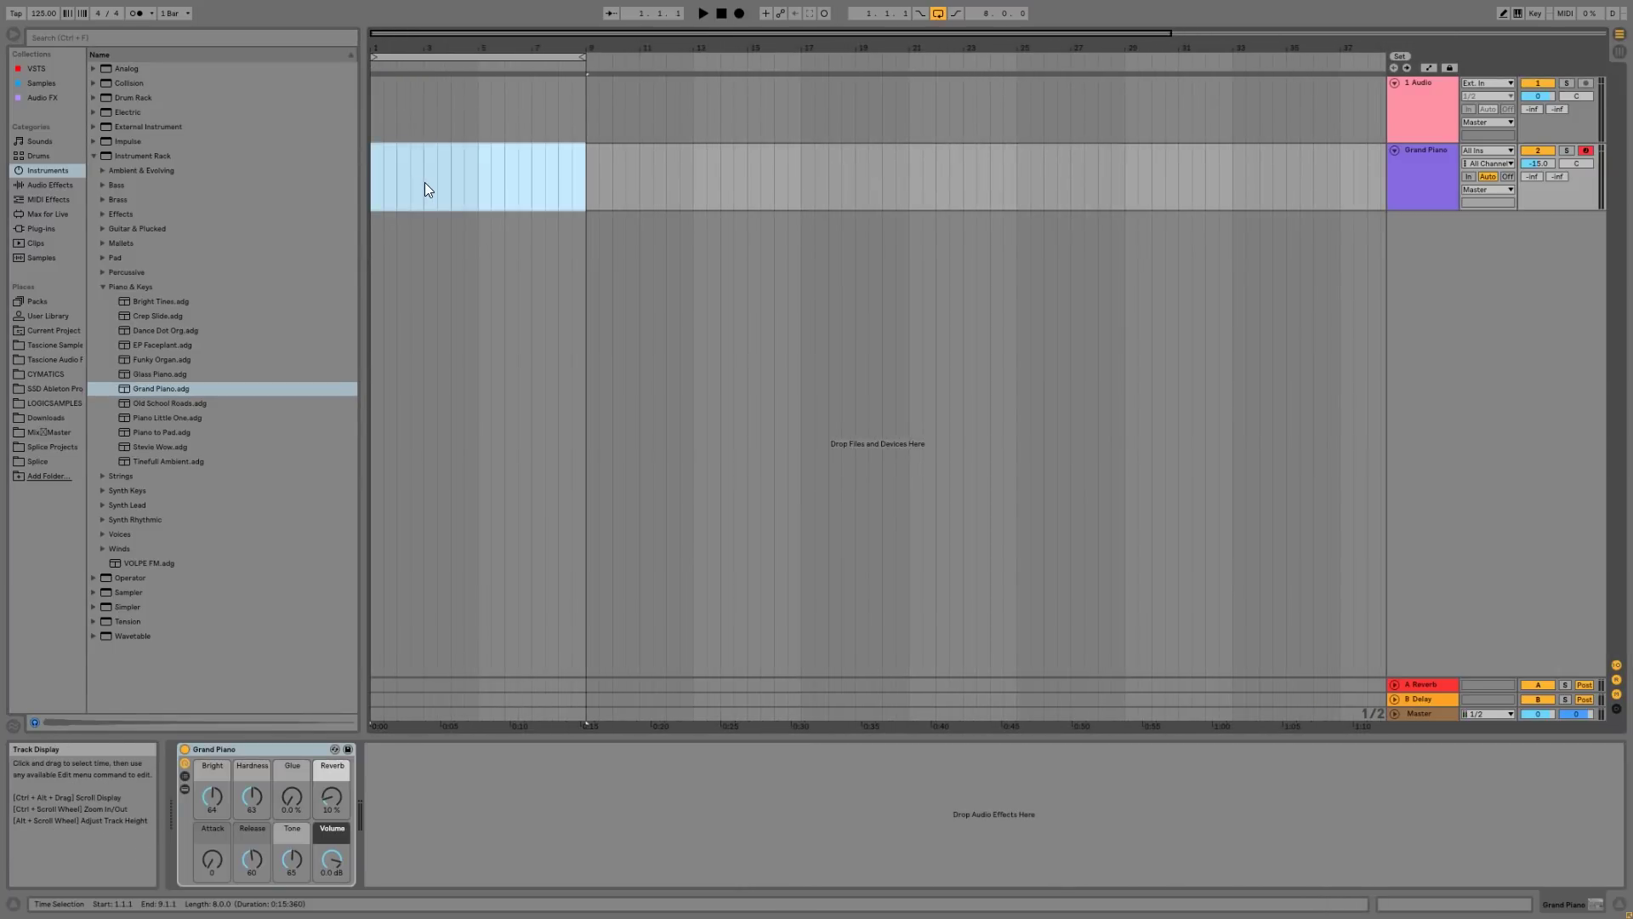
drag(425, 182, 355, 179)
key(ctrl+shift+m)
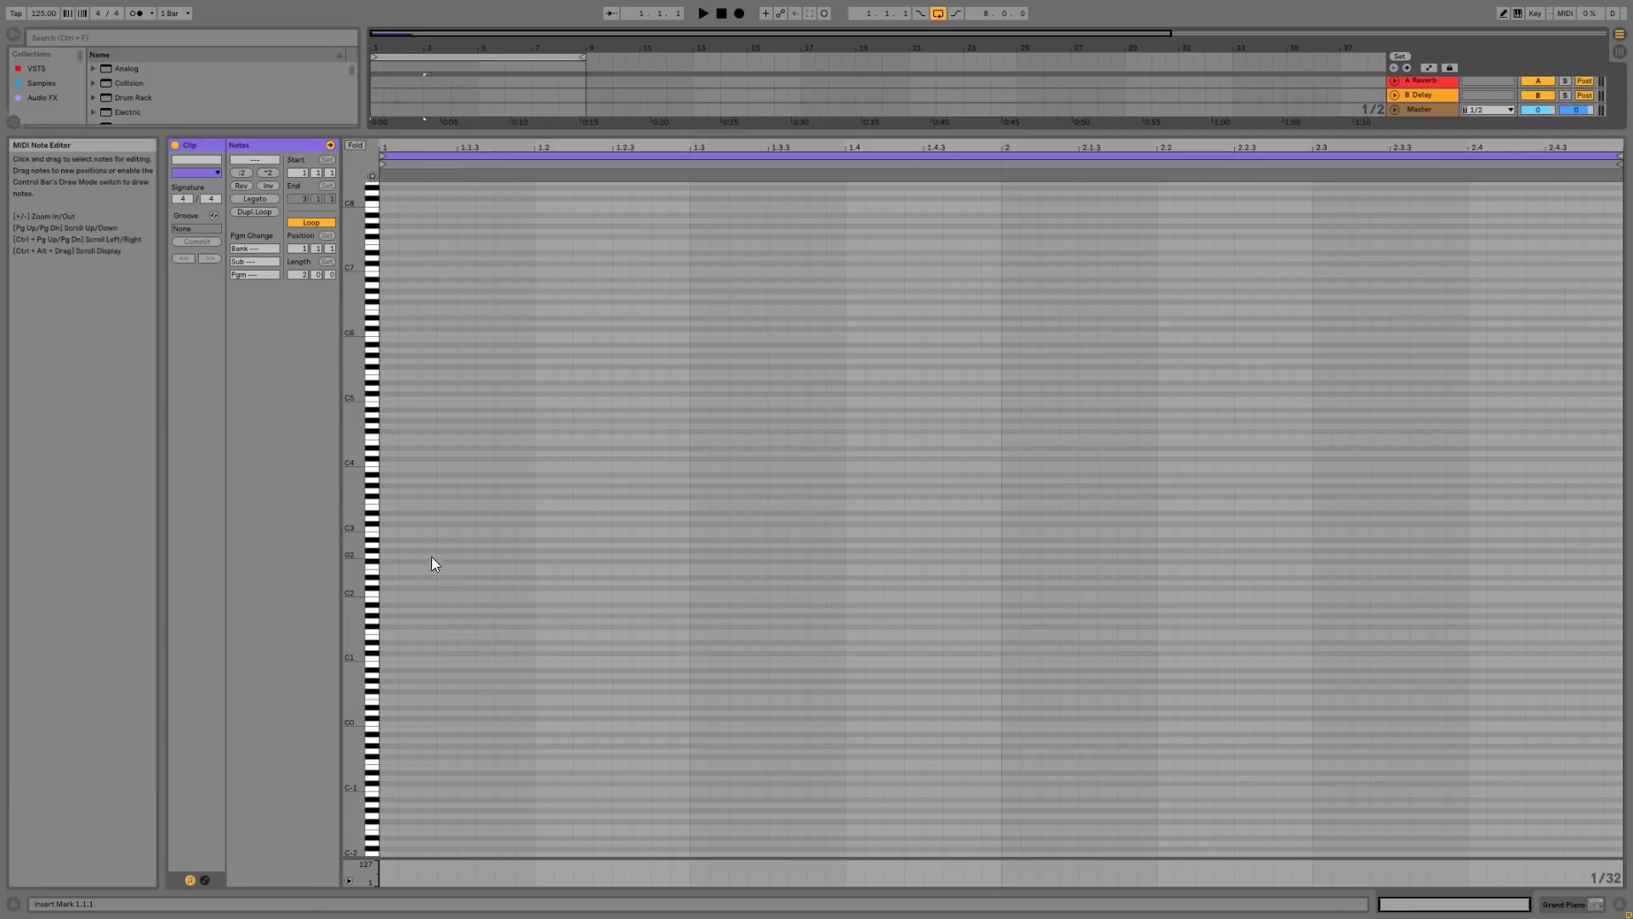
- Add an A3 note at 1.1.1 spanning both bars of the clip, with note preview enabled
double_click(390, 480)
click(370, 176)
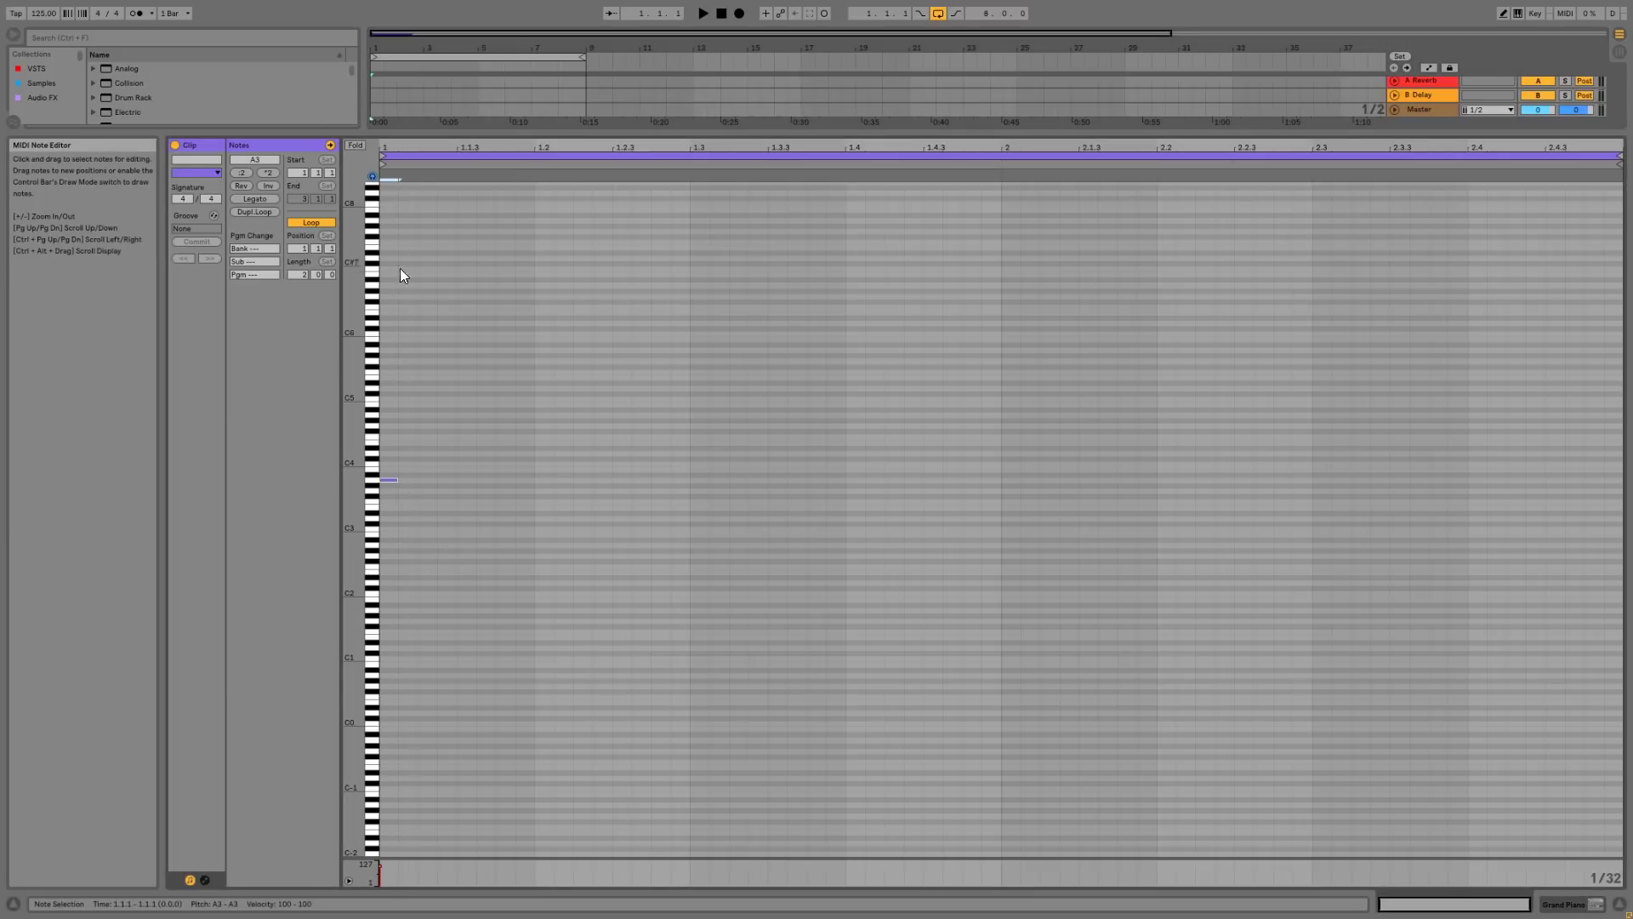
drag(403, 480, 1552, 573)
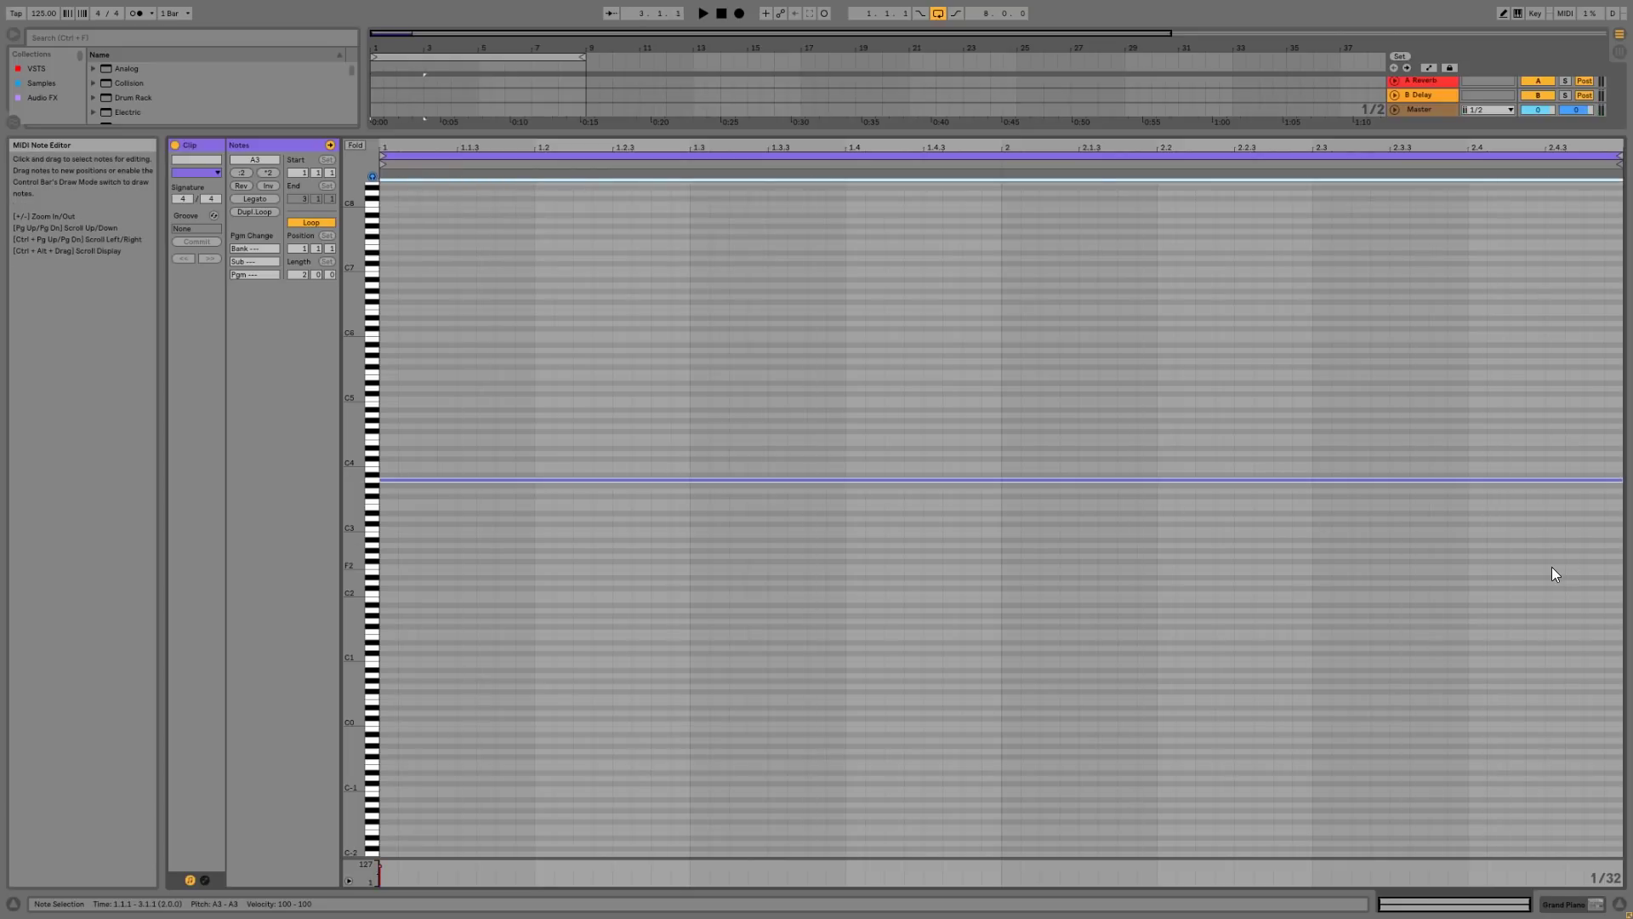
- Lower the two-bar note to E3 and shorten it to one bar
key(Down)
key(Down)
key(Down)
key(Down)
key(Down)
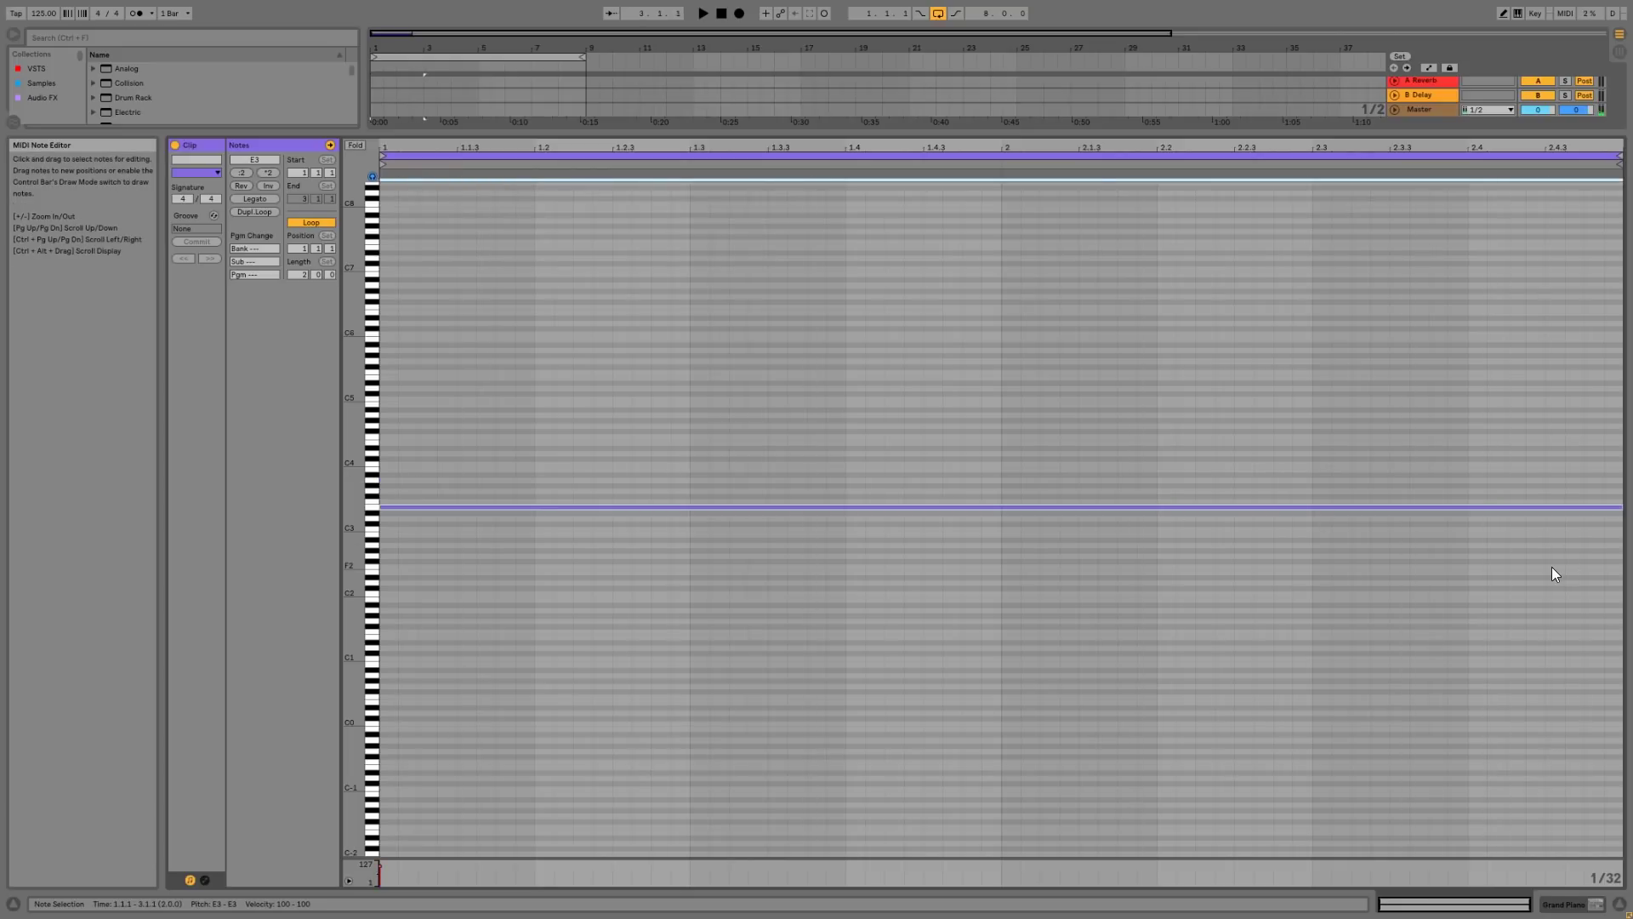
key(shift+Left)
key(shift+Left)
key(shift+Left)
key(shift+Left)
key(shift+Left)
key(shift+Left)
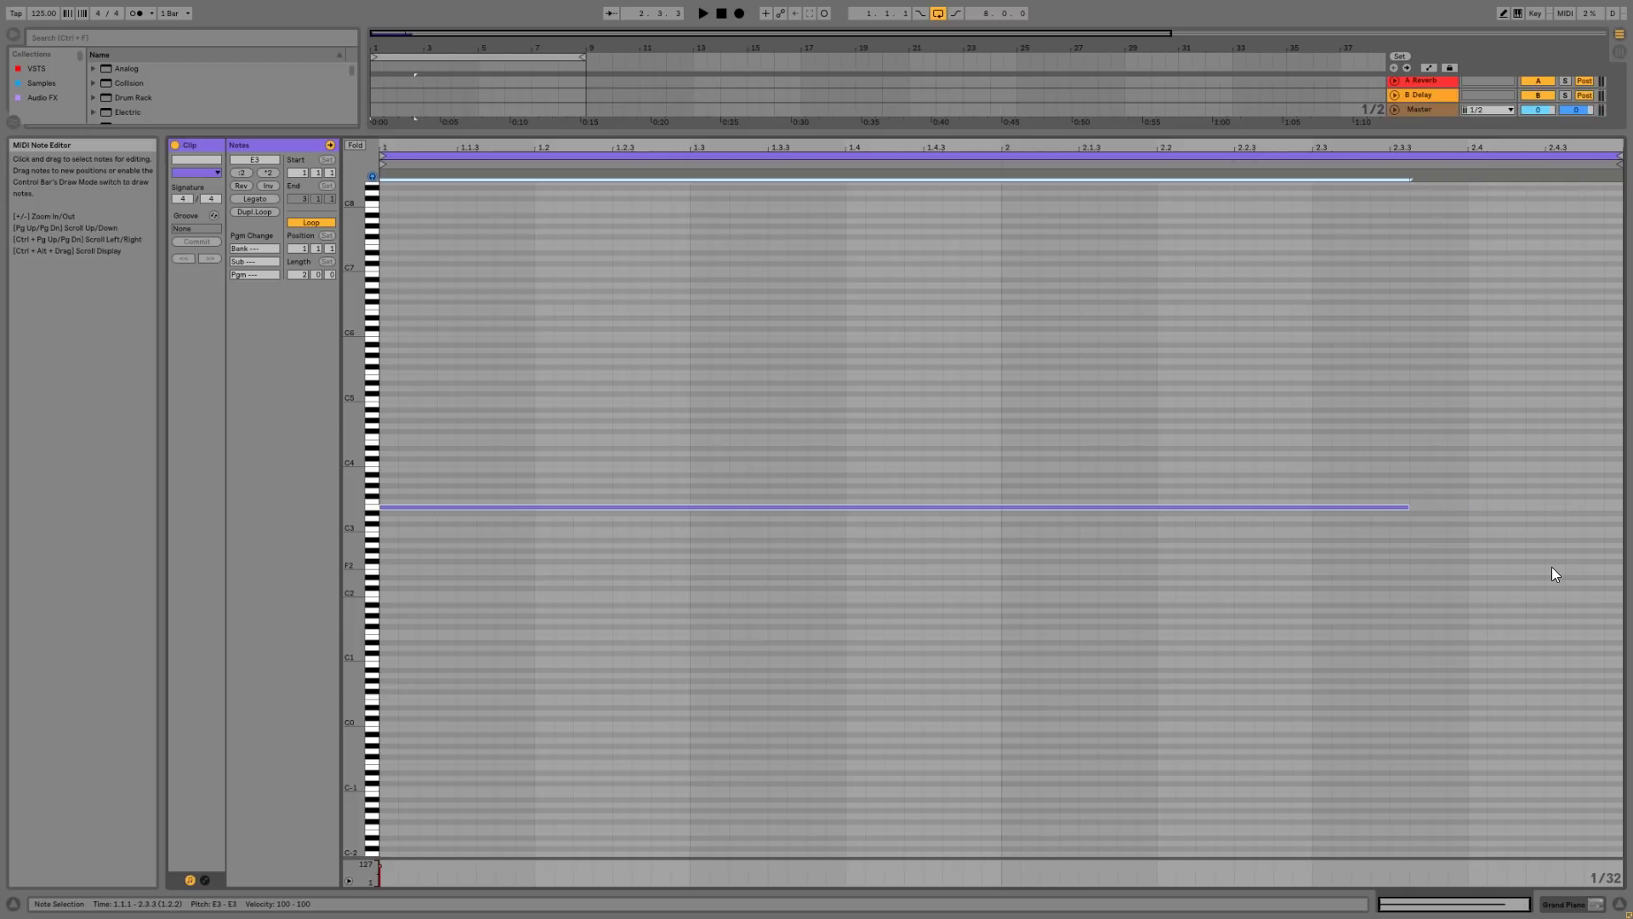
key(shift+Left)
key(shift+Left)
key(shift+Left)
key(shift+Left)
key(shift+Left)
key(shift+Left)
key(shift+Left)
key(shift+Left)
key(shift+Left)
key(shift+Left)
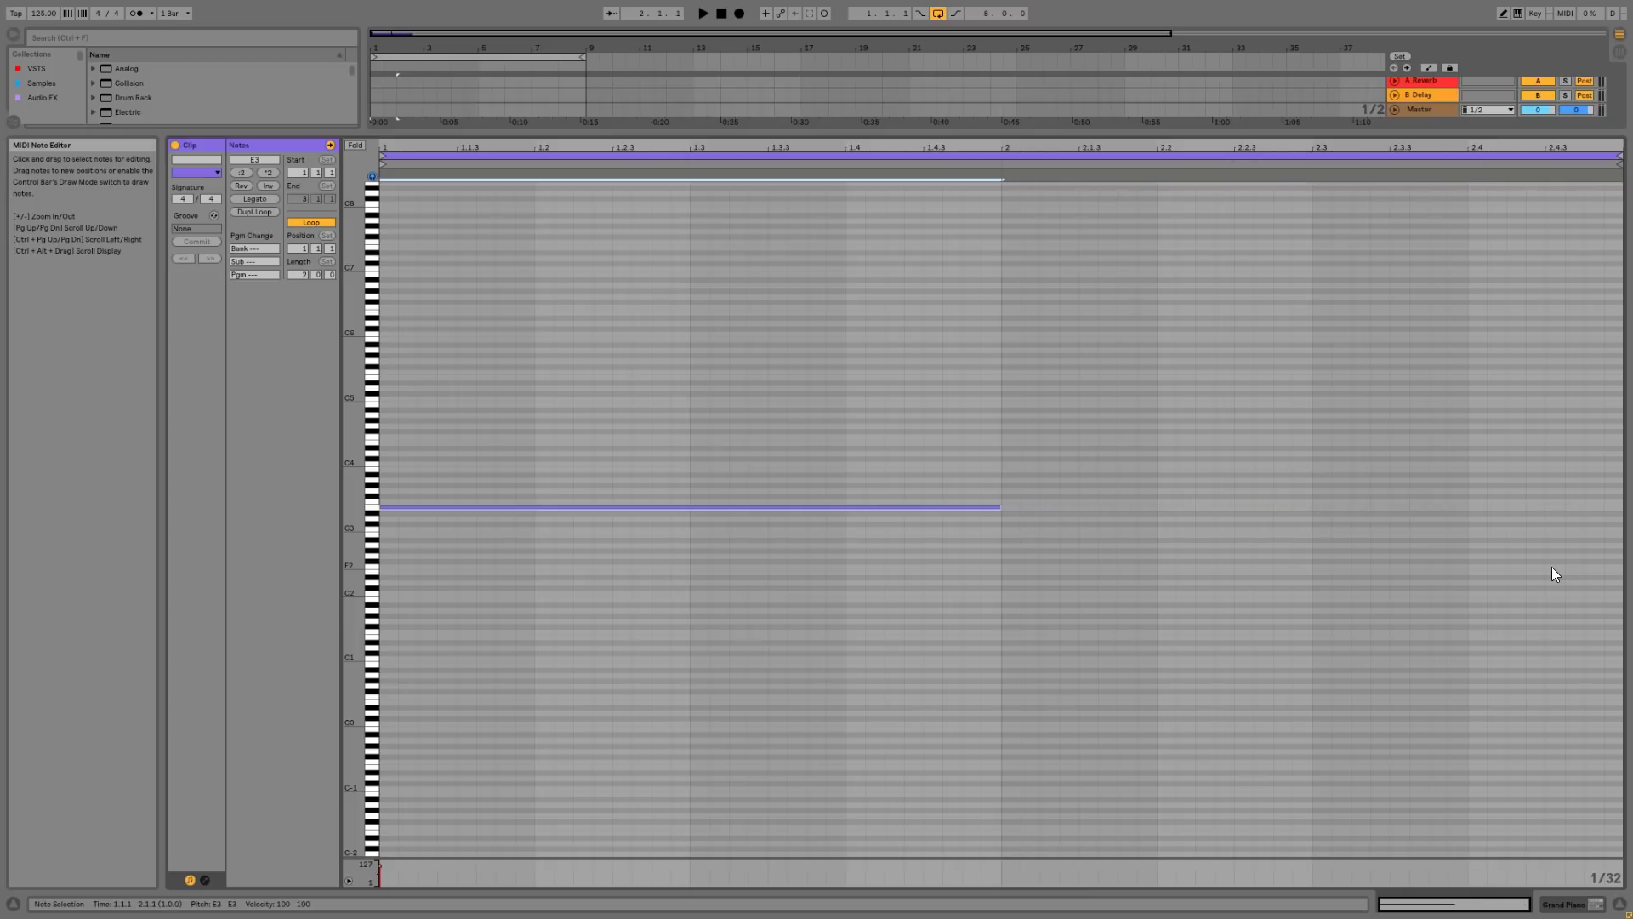
- Duplicate the E3 note into the second bar and raise the copy to C4
key(ctrl+d)
key(Up)
key(Up)
key(Up)
key(Up)
key(Up)
key(Up)
key(Up)
key(Up)
key(Up)
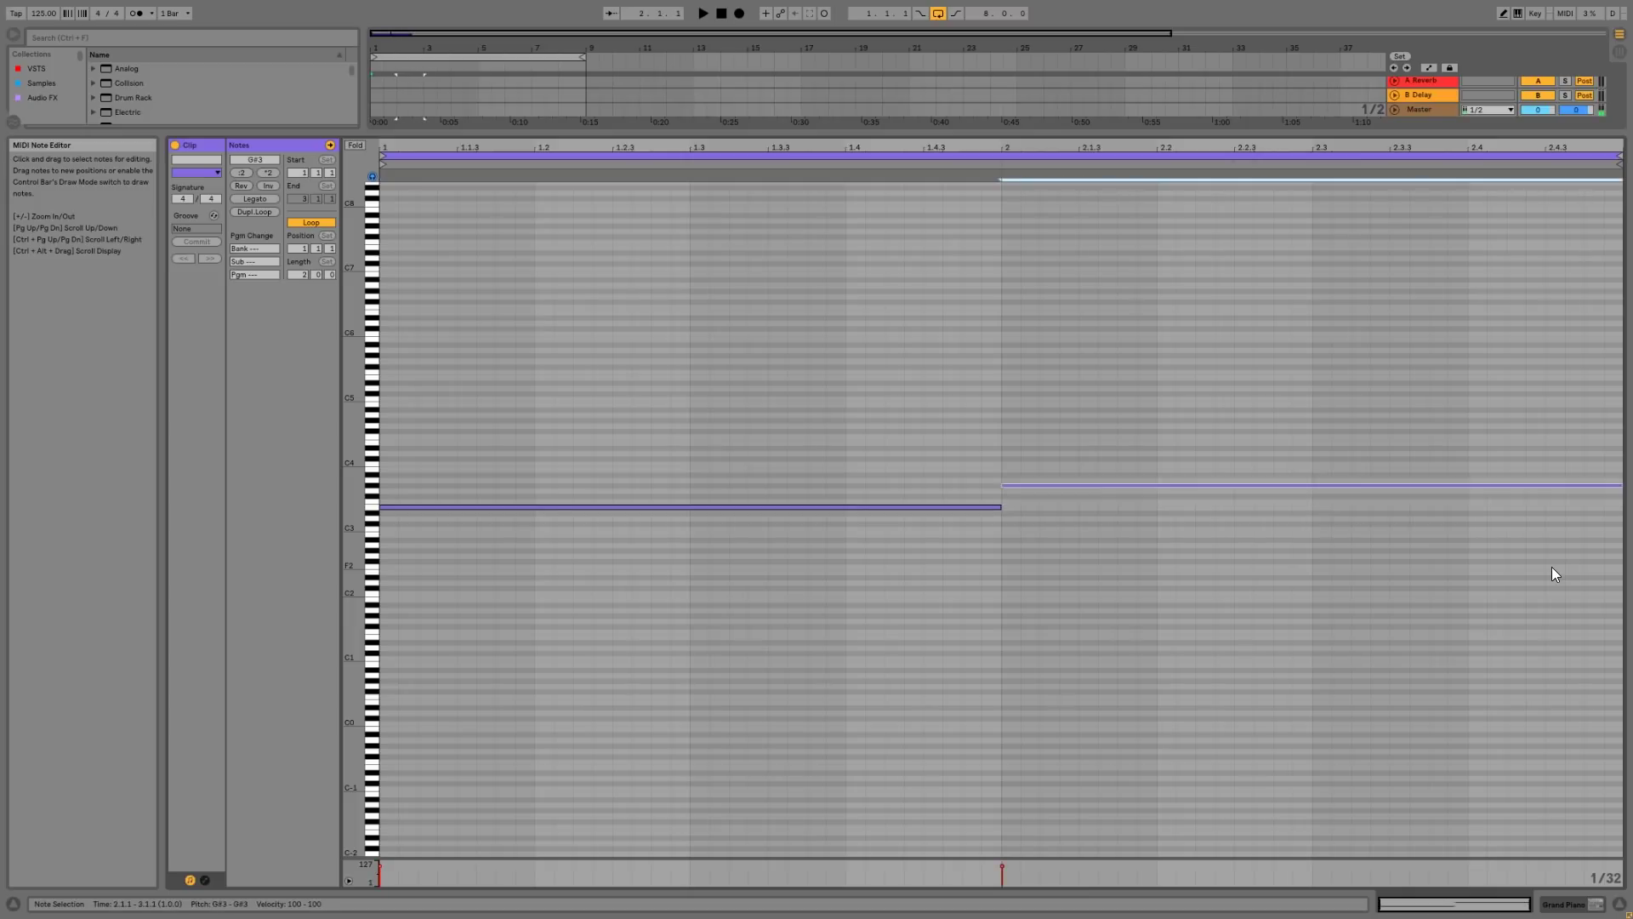
key(Down)
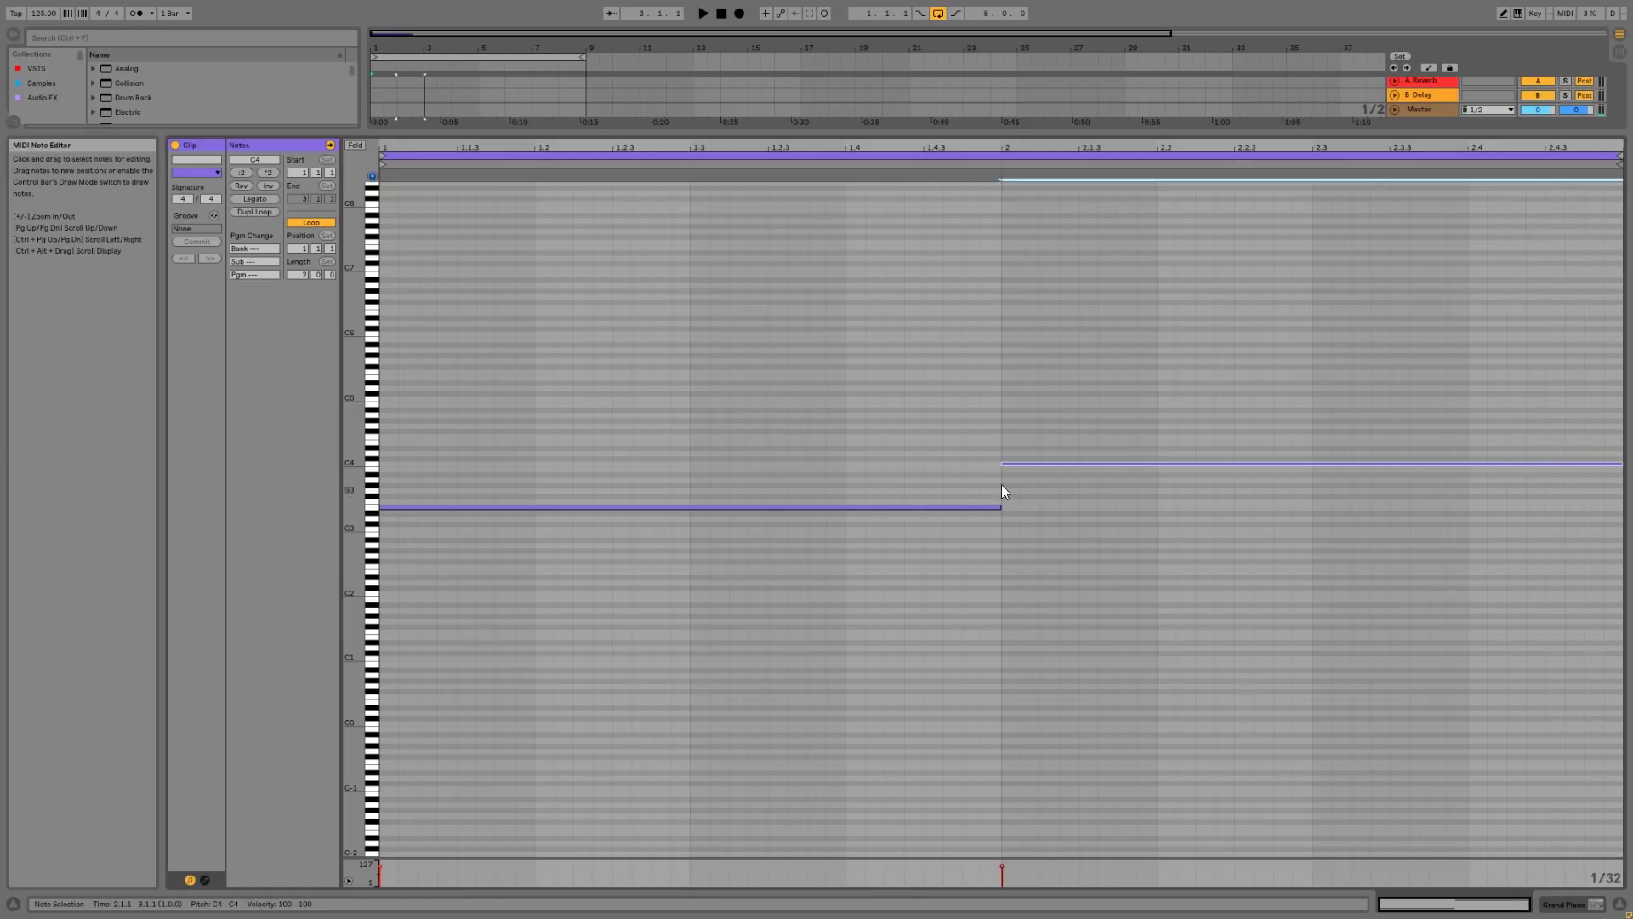
- Transpose both bass notes down two octaves to E1 and C2 and play the clip back
key(ctrl+a)
key(shift+Down)
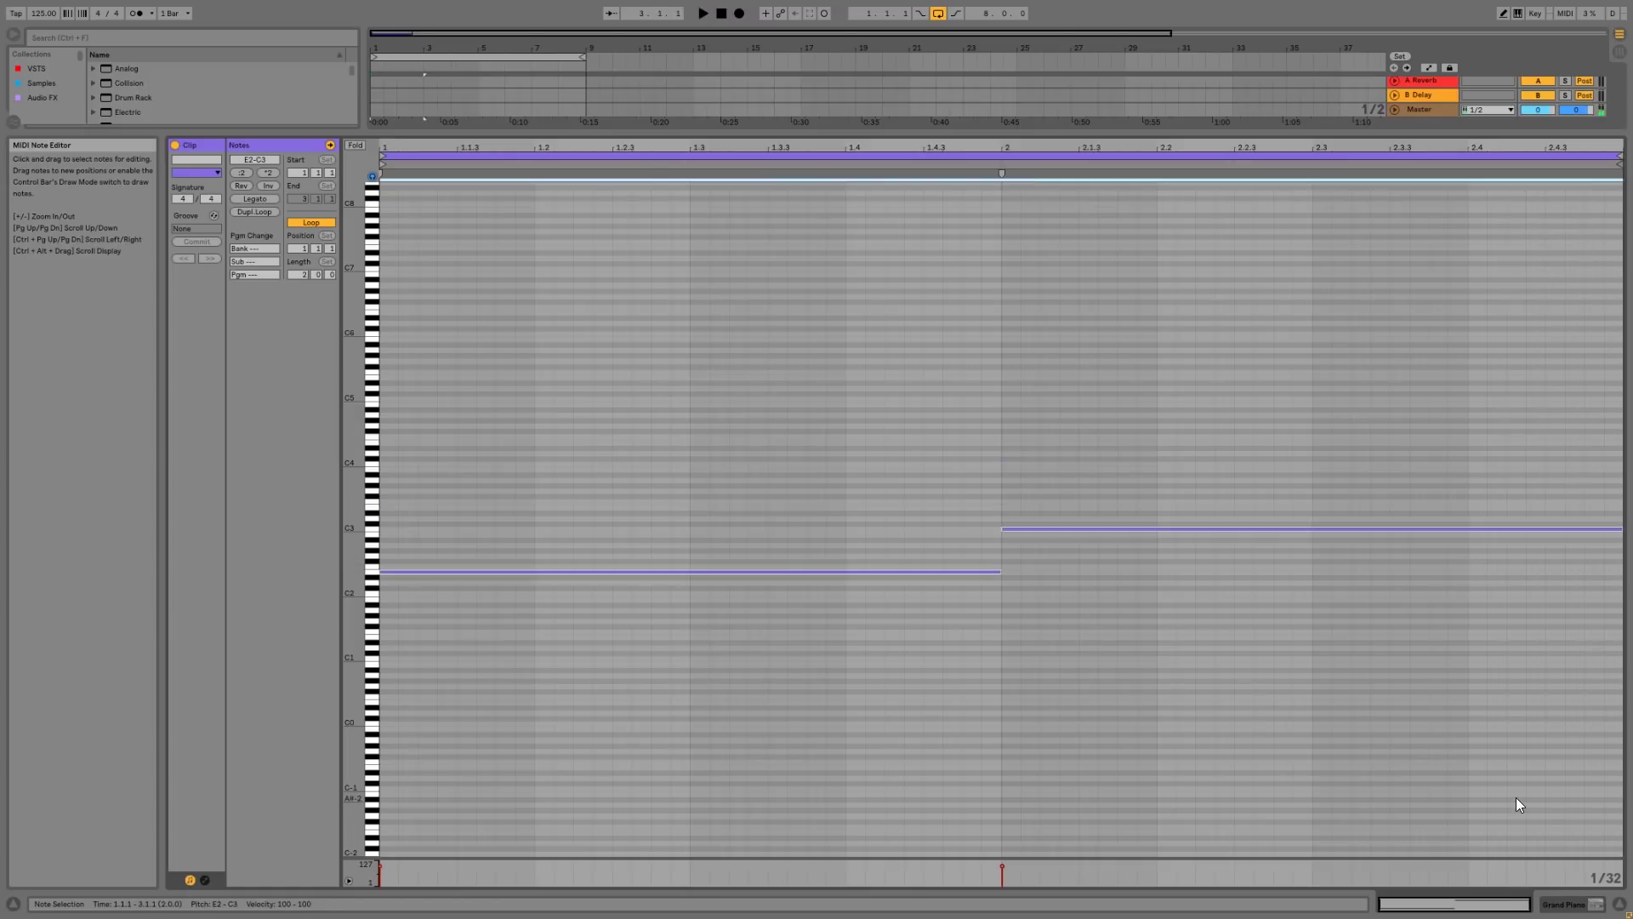
key(shift+Down)
key(space)
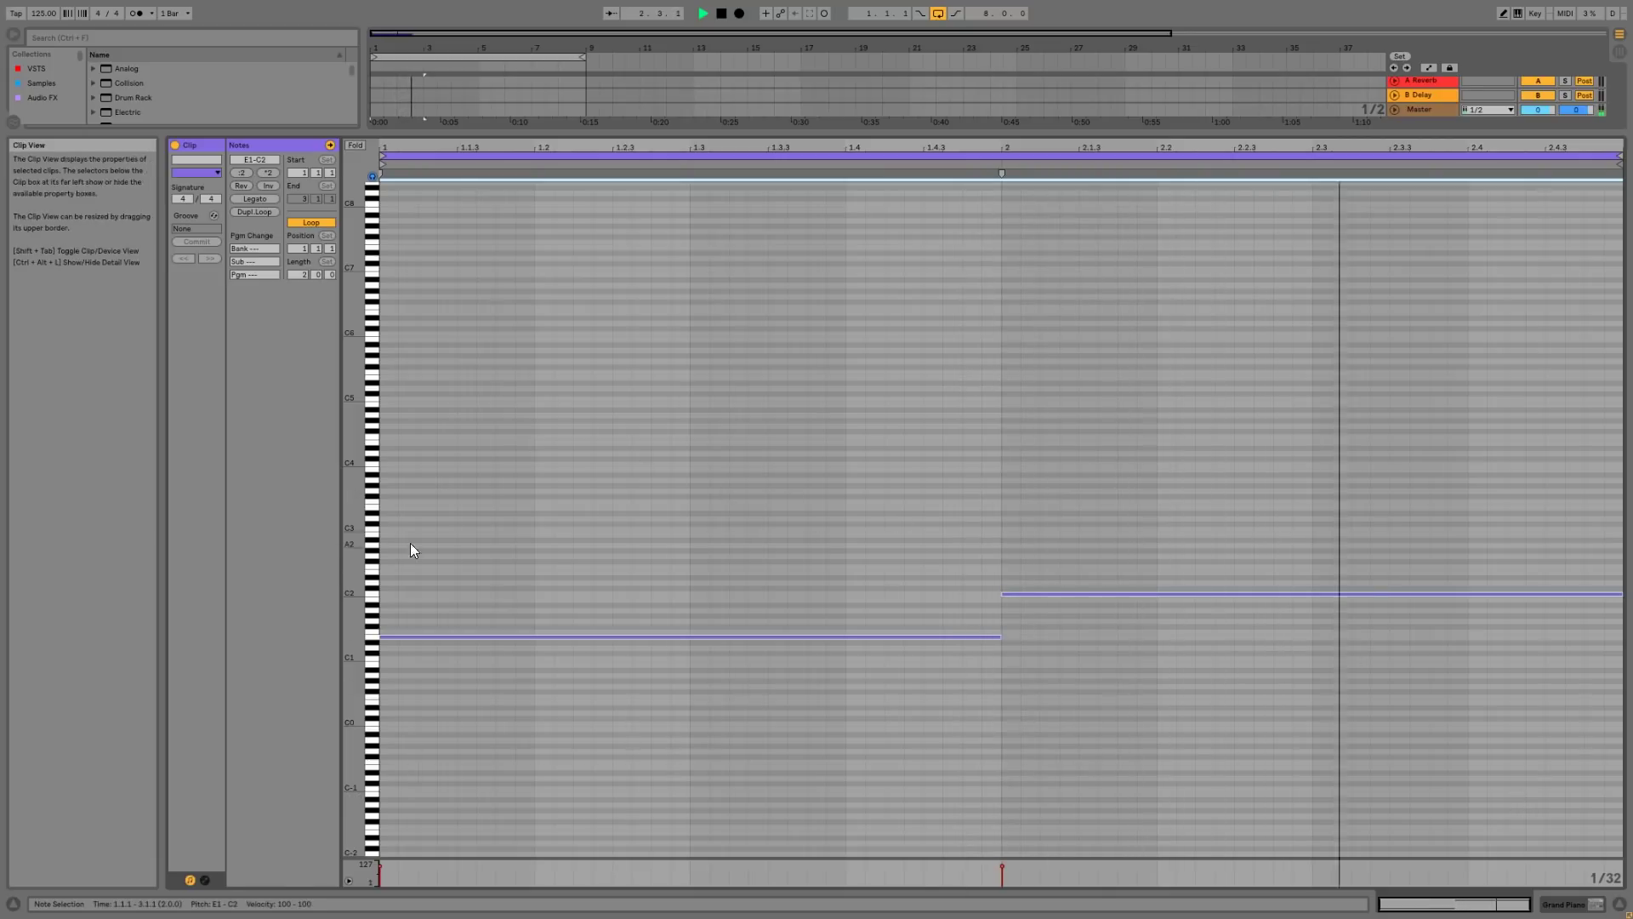
key(space)
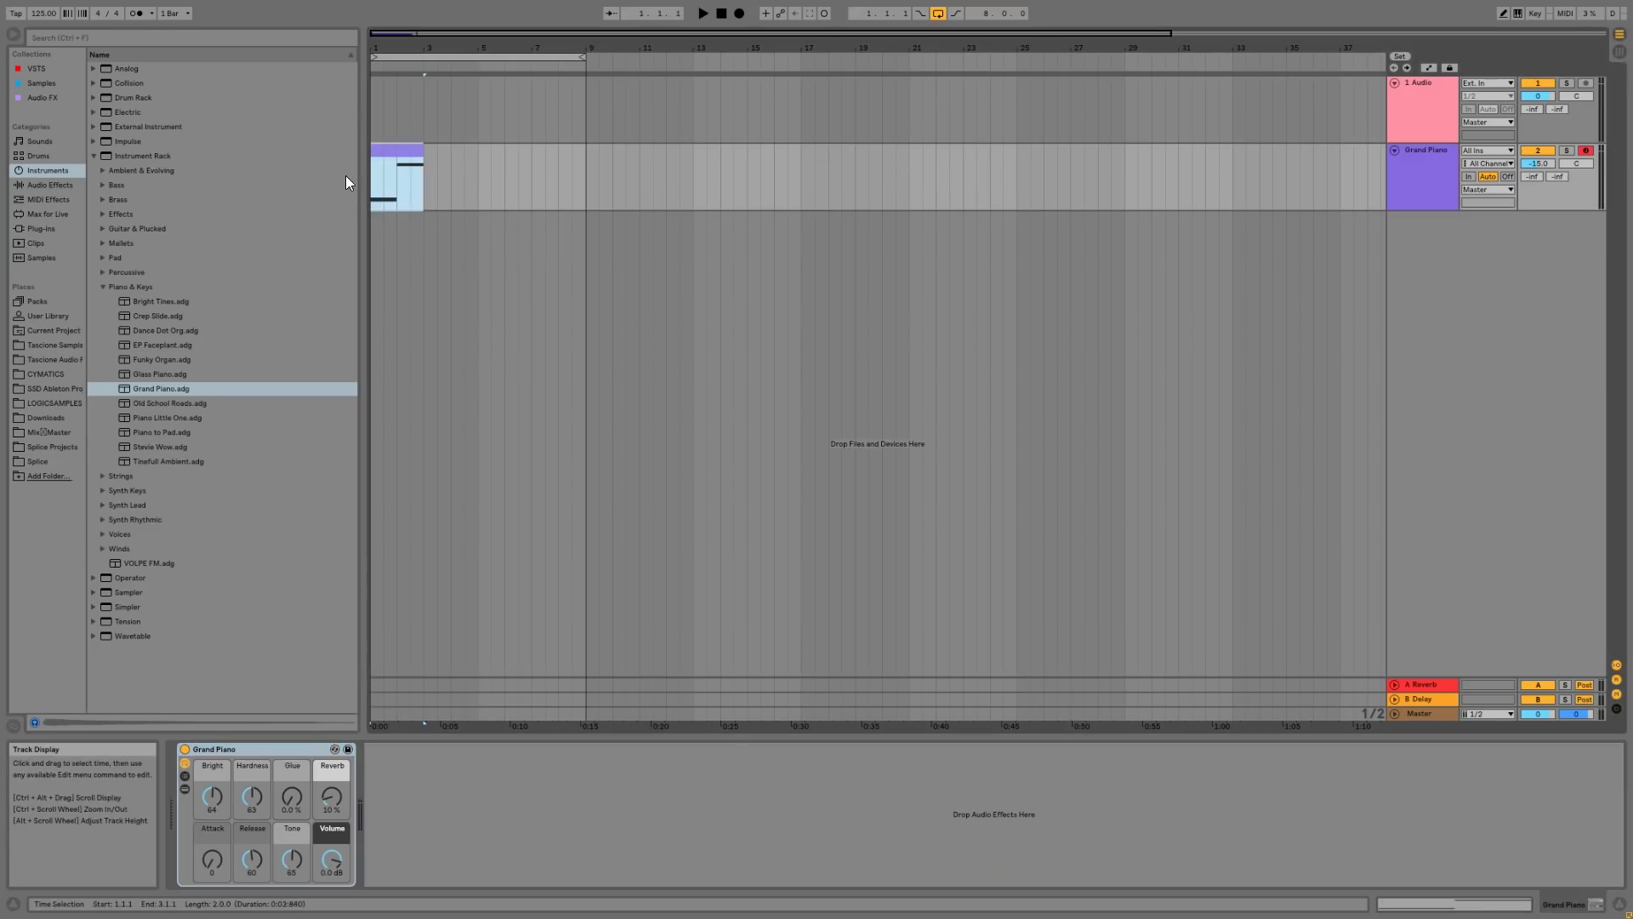
- Set the arrangement loop to the two-bar piano clip and reopen the clip's notes
key(ctrl+l)
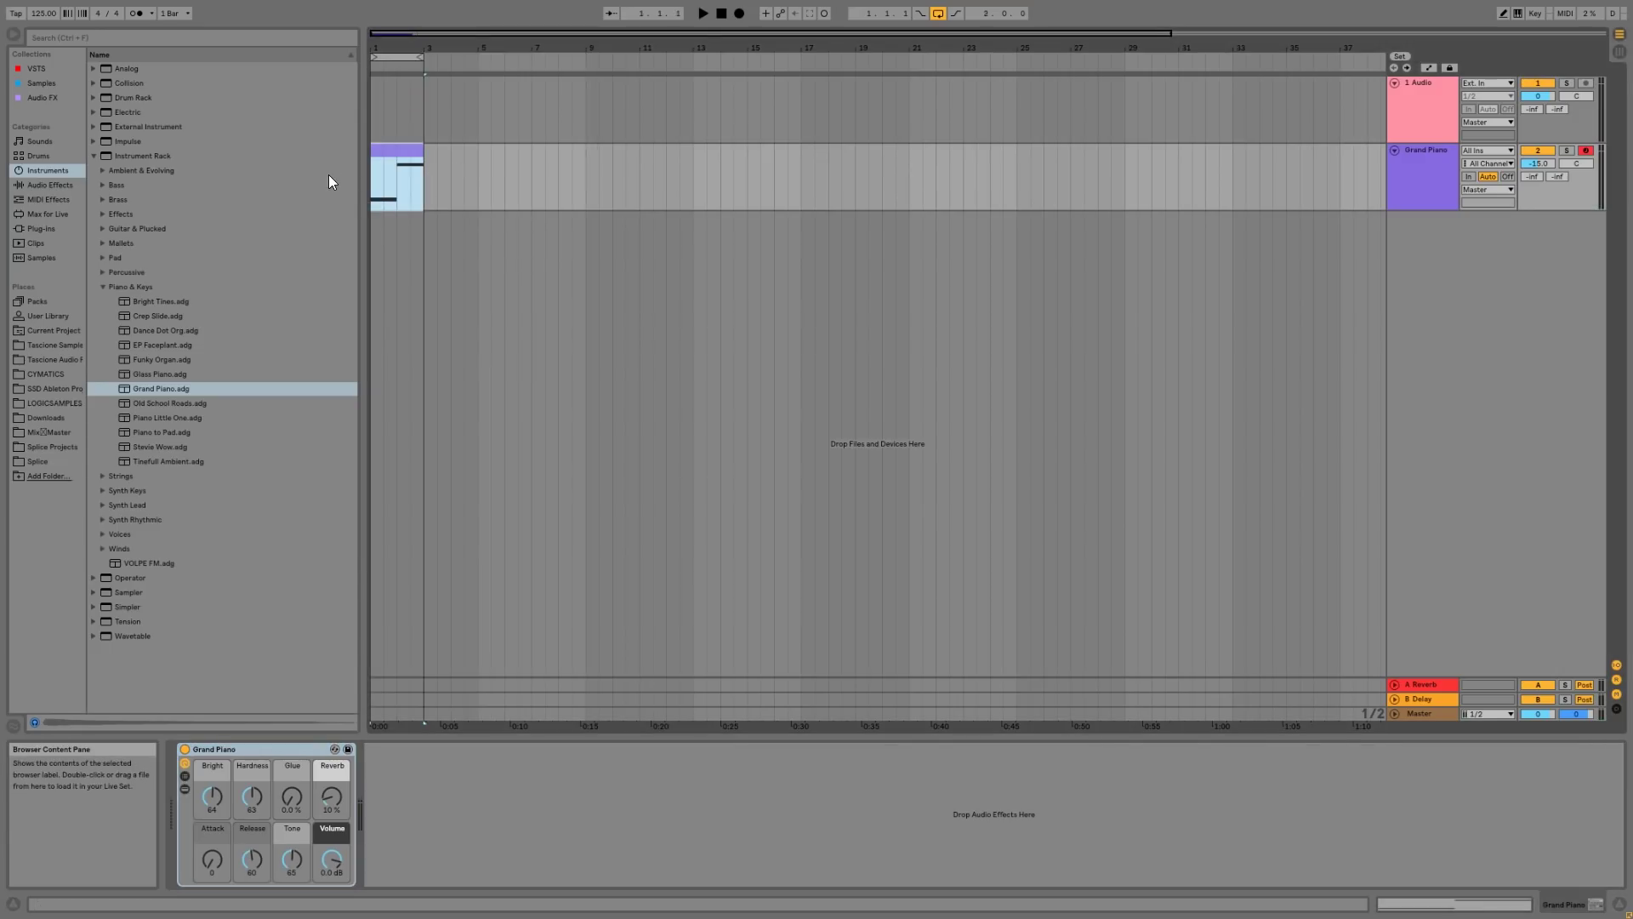
double_click(409, 150)
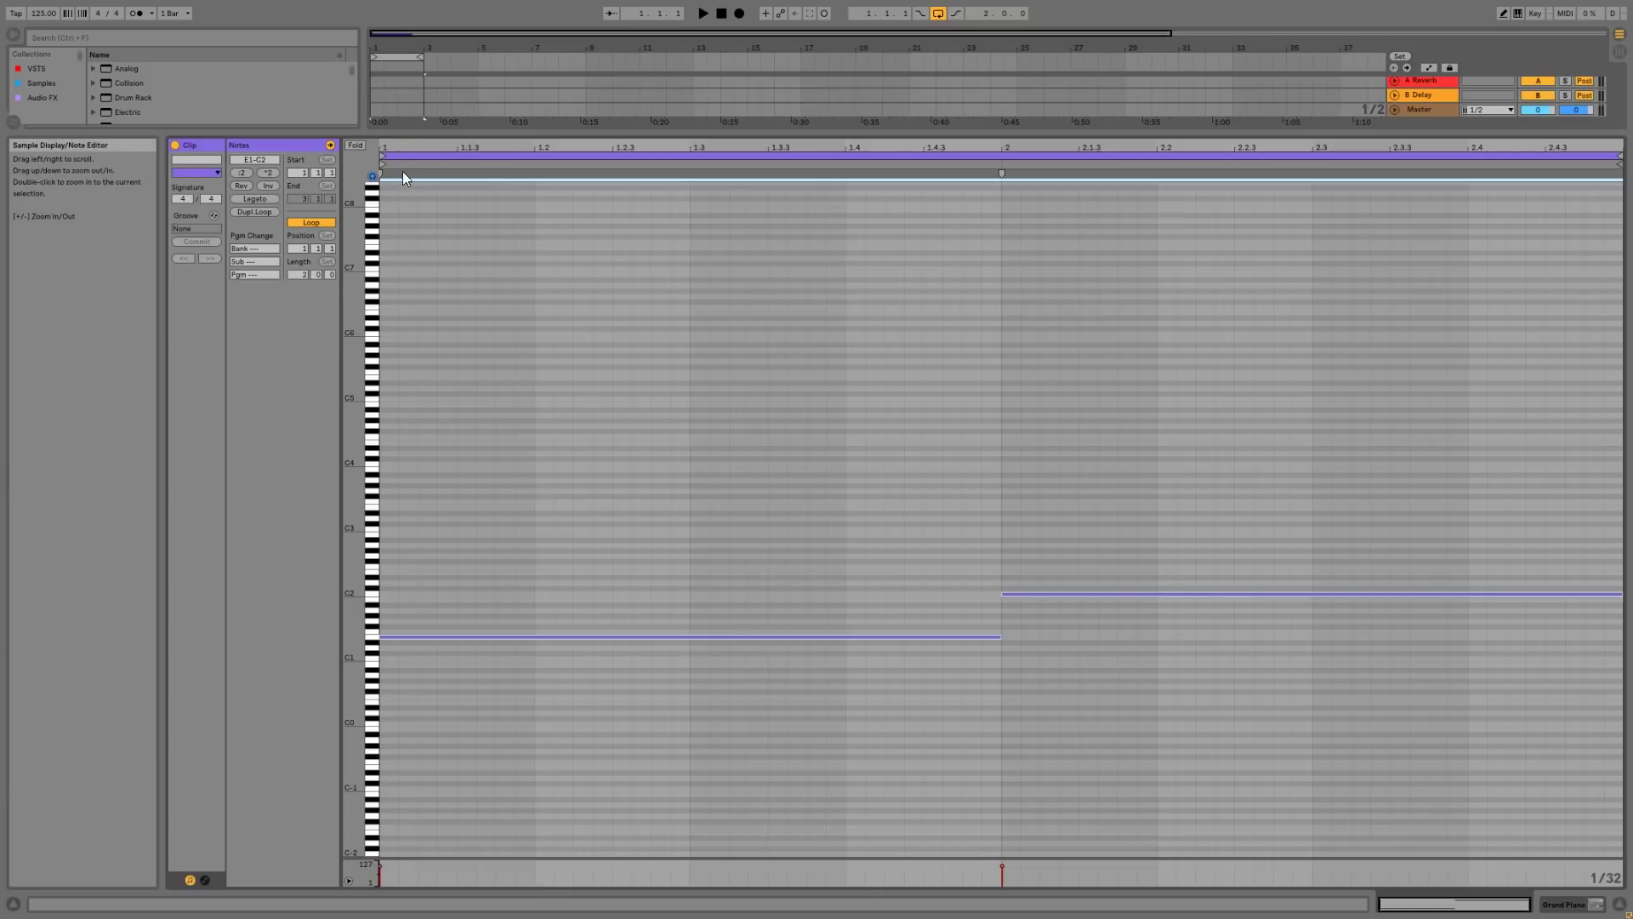
- Add an E3 note at 1.1.1 above the bass and lengthen it to one beat
double_click(387, 568)
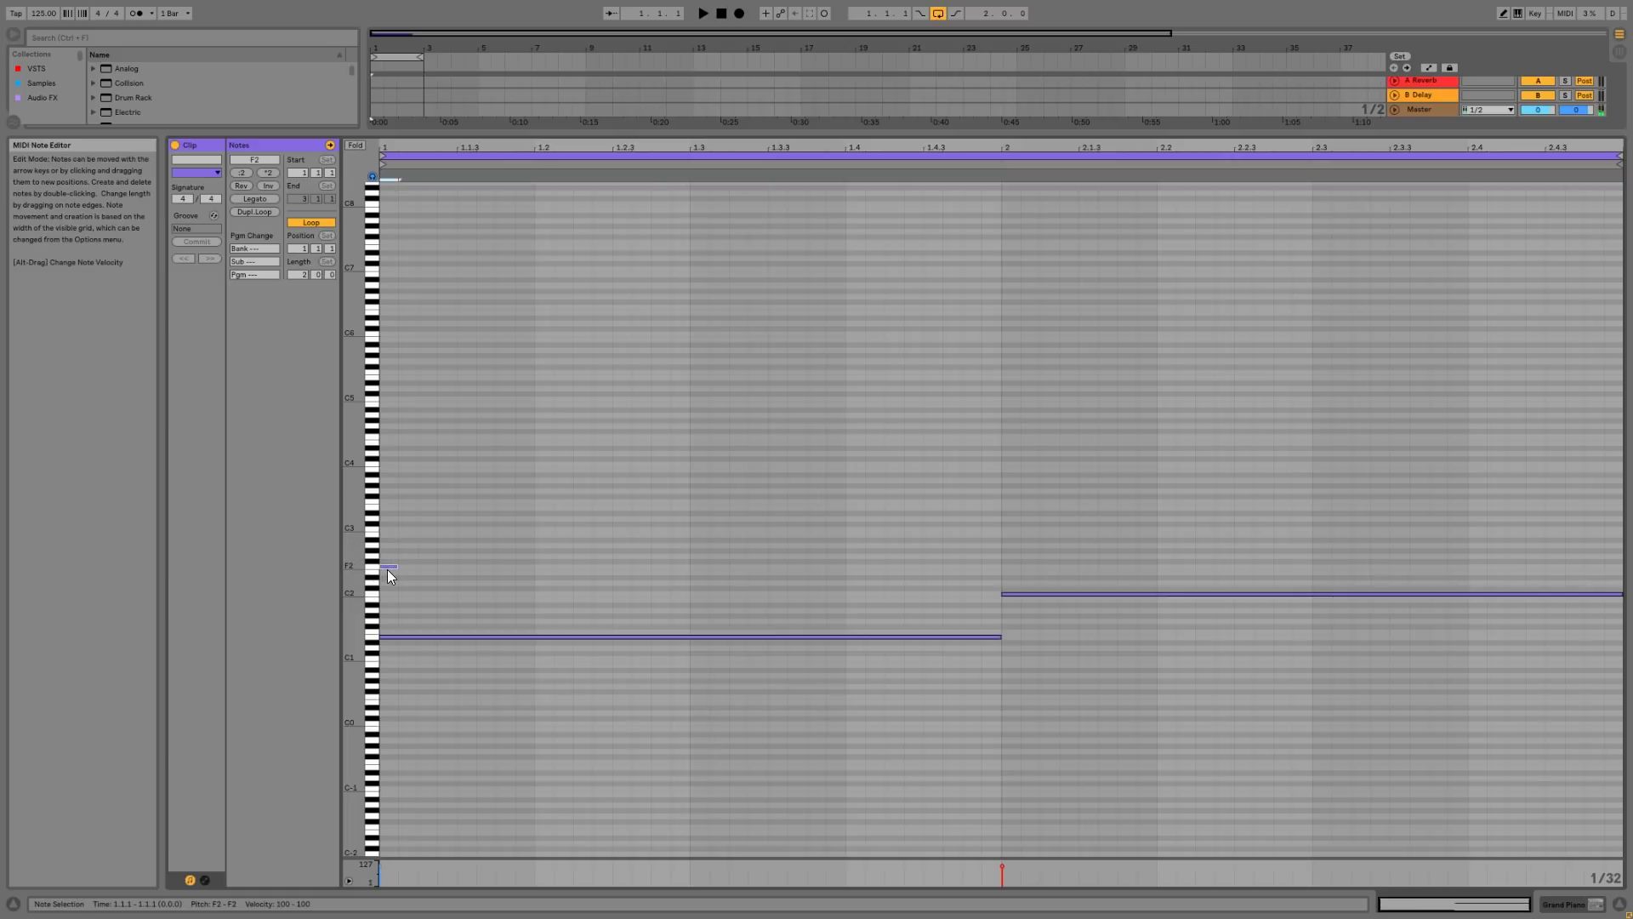
key(Down)
key(shift+Up)
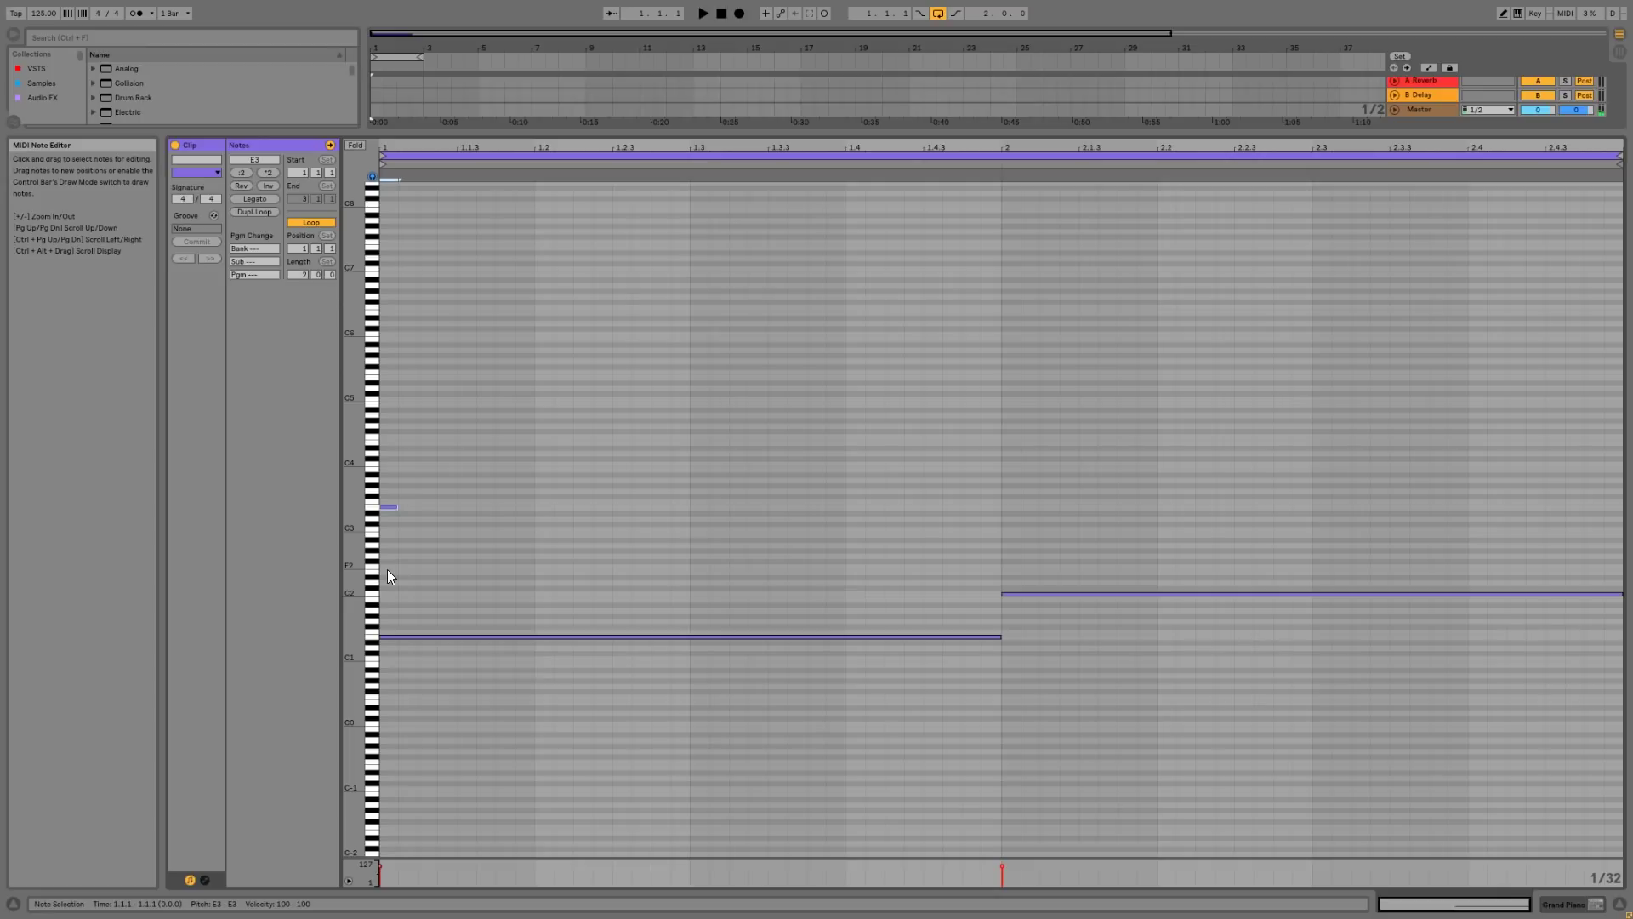
key(shift+Right)
key(shift+Right)
key(shift+Right)
key(shift+Right)
key(shift+Right)
key(shift+Right)
key(shift+Right)
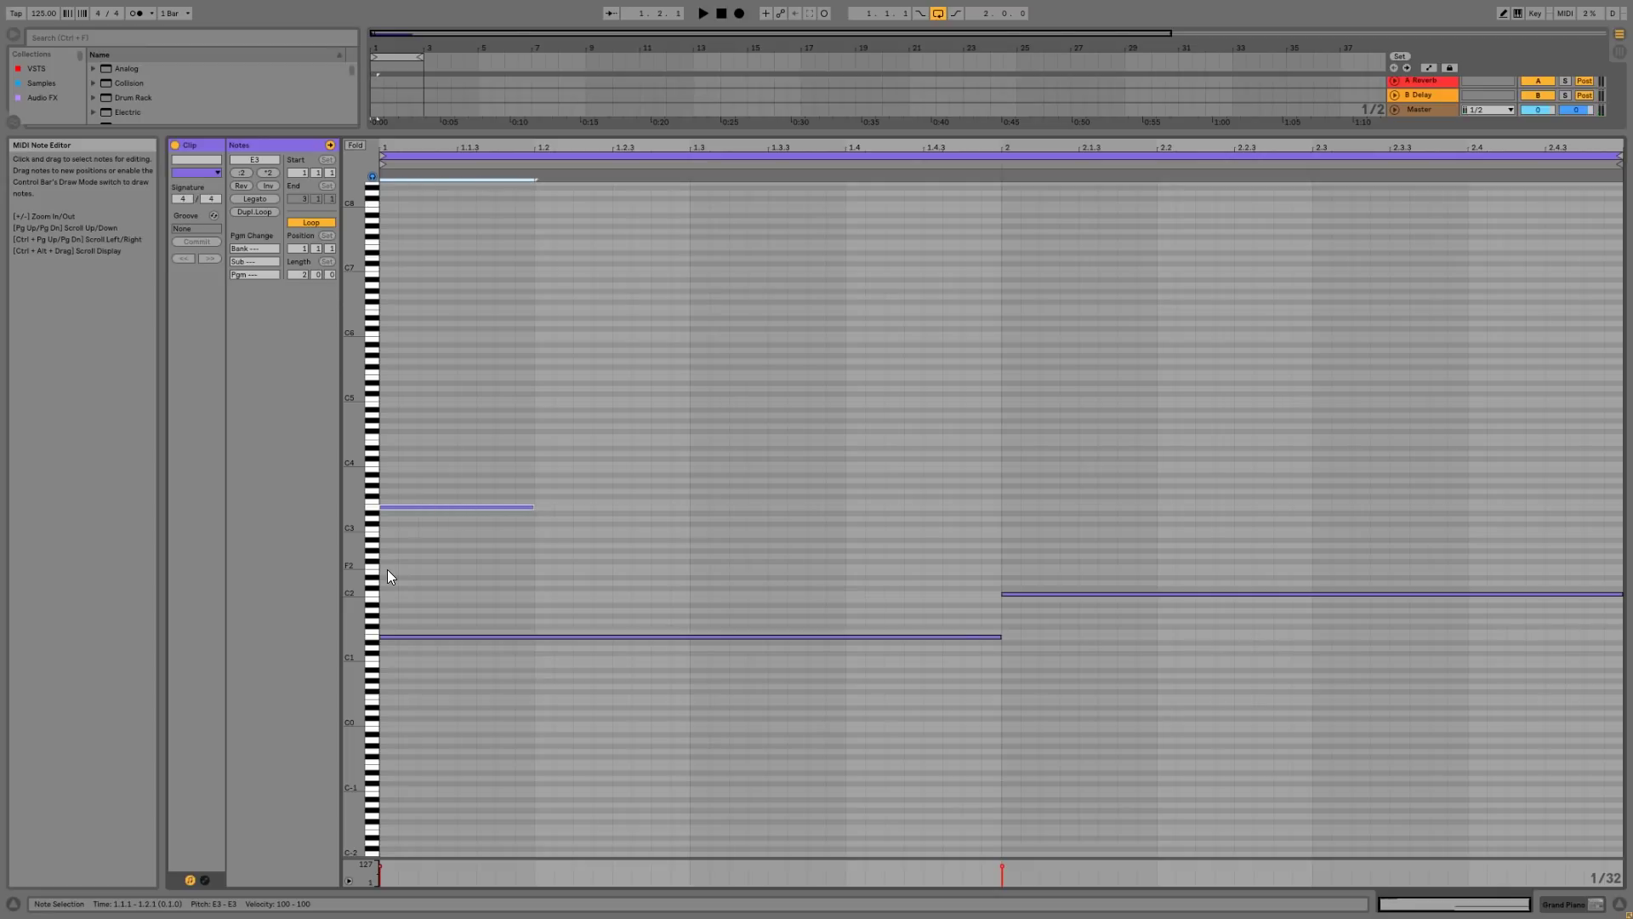
- Duplicate the one-beat E3 note to beat 1.2 and set the copy to B2
key(ctrl+d)
key(shift+Down)
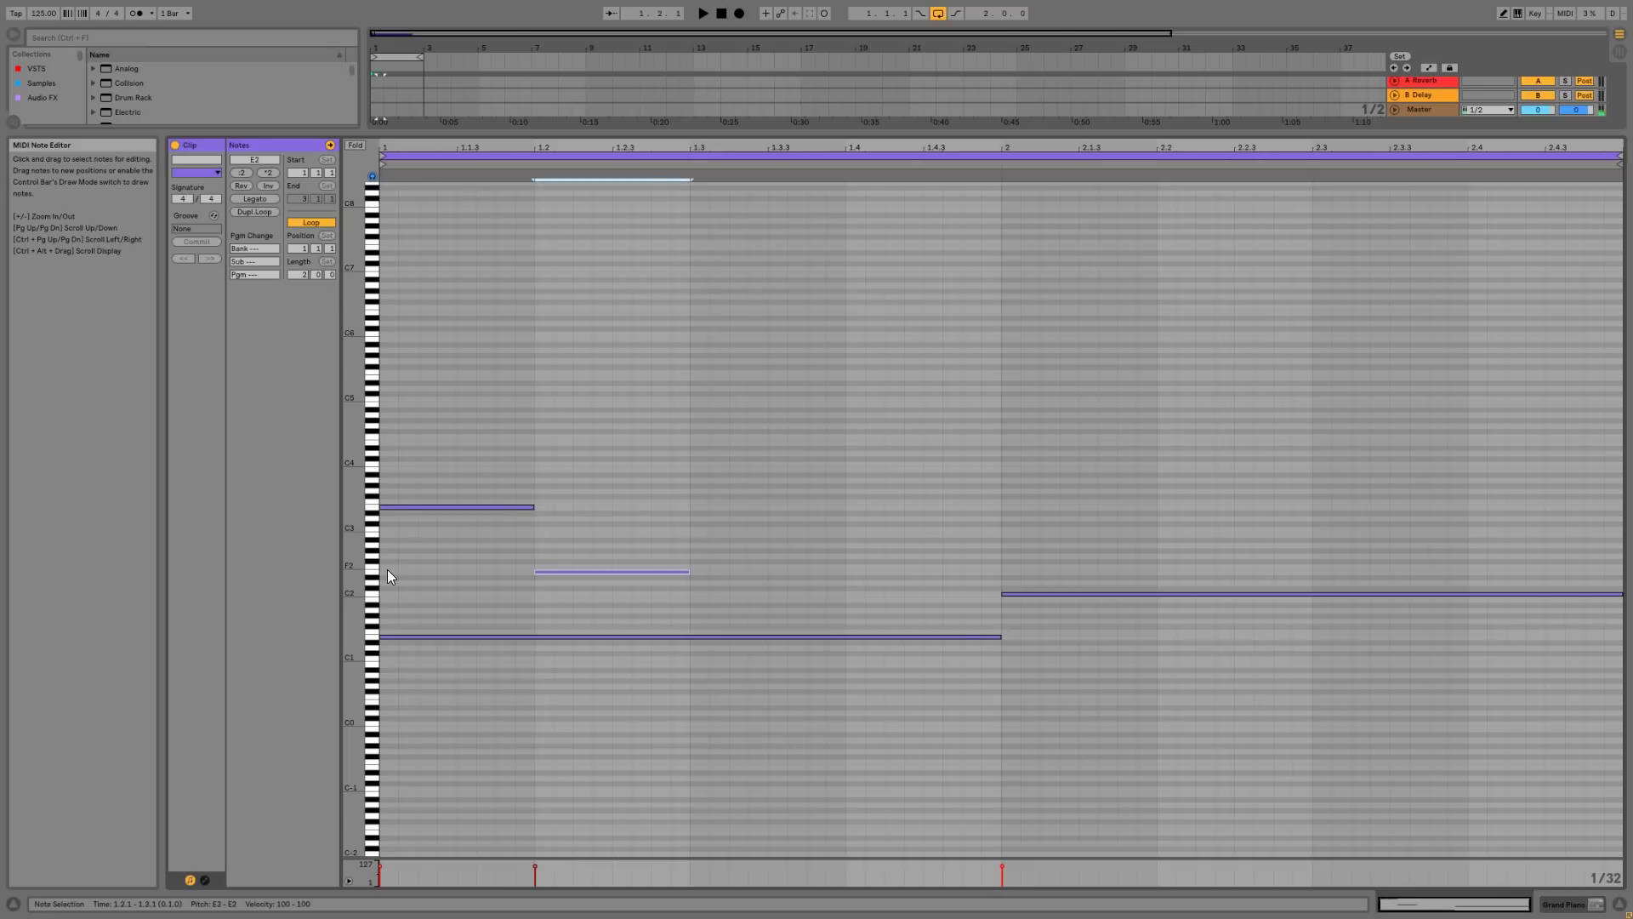
key(Up)
key(Up)
key(Up)
key(Up)
key(Up)
key(Up)
key(Up)
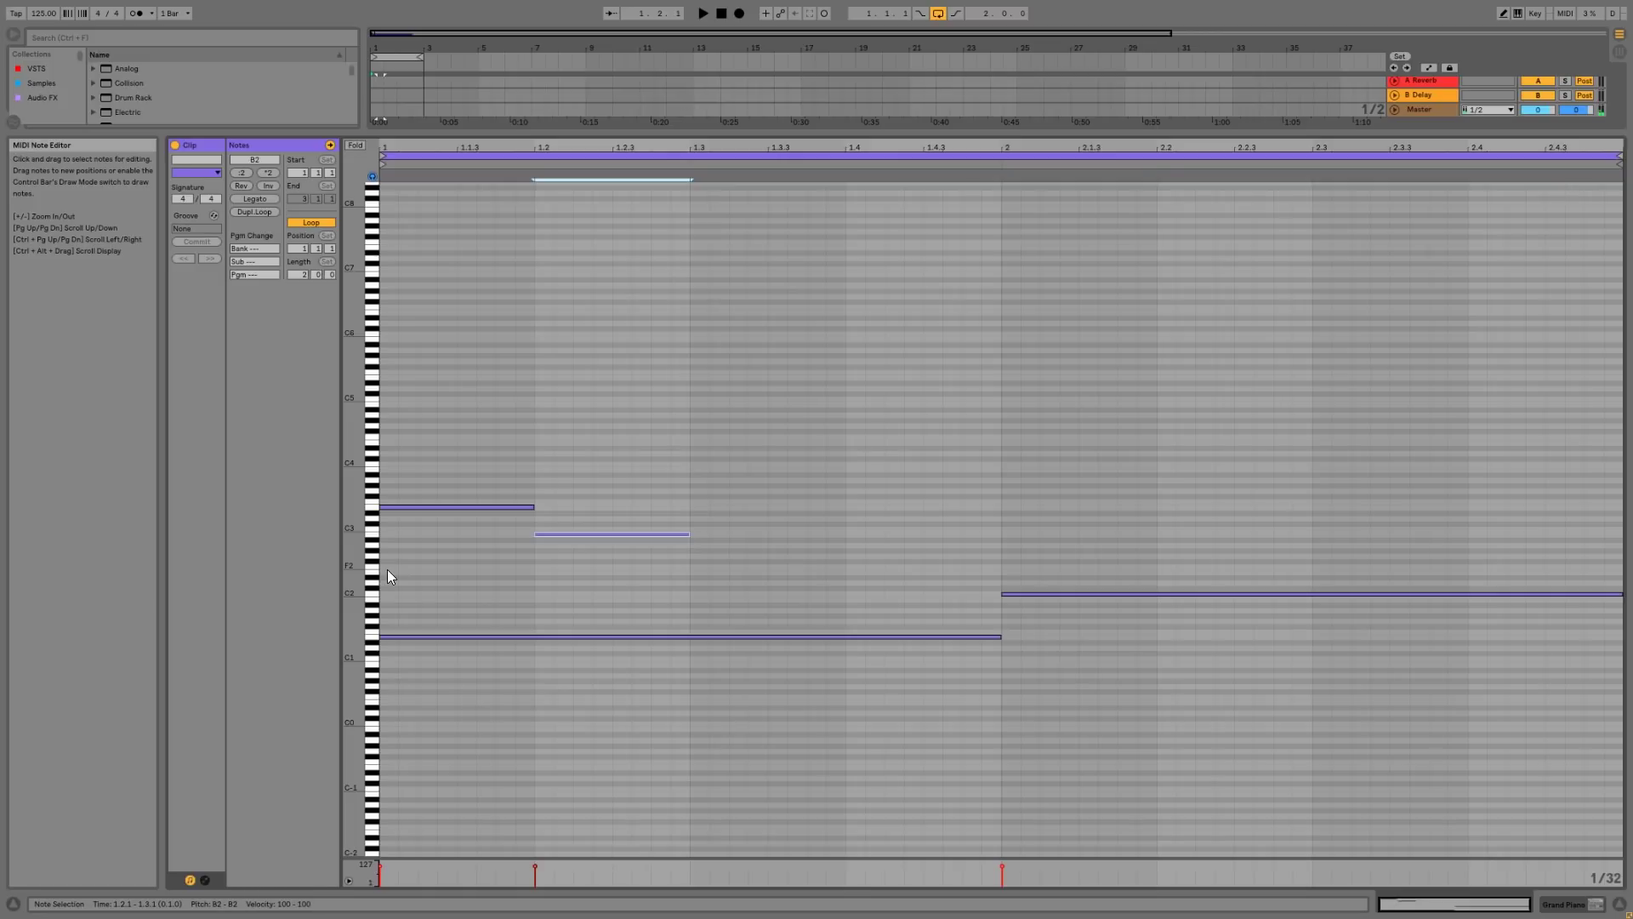
- Continue the melody with duplicated one-beat notes, C3 at beat 1.3 and B2 at beat 1.4
key(ctrl+d)
key(Up)
key(ctrl+d)
key(Down)
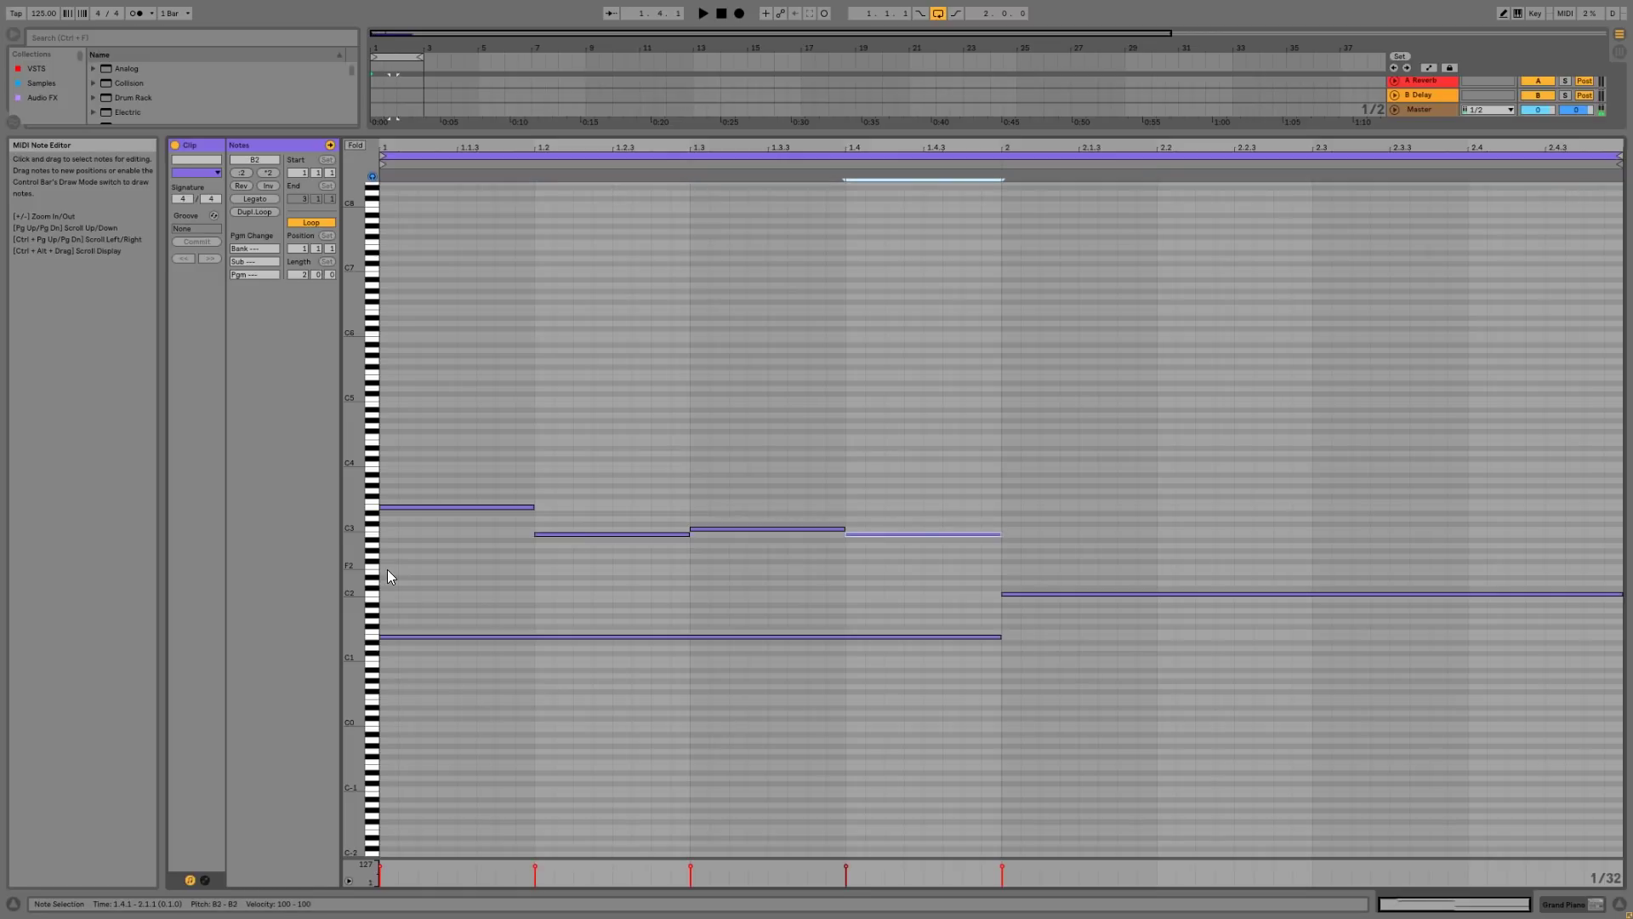
- Try the beat 1.4 note at D3 and play the clip to hear it
key(Up)
key(Up)
key(Up)
key(Up)
key(Down)
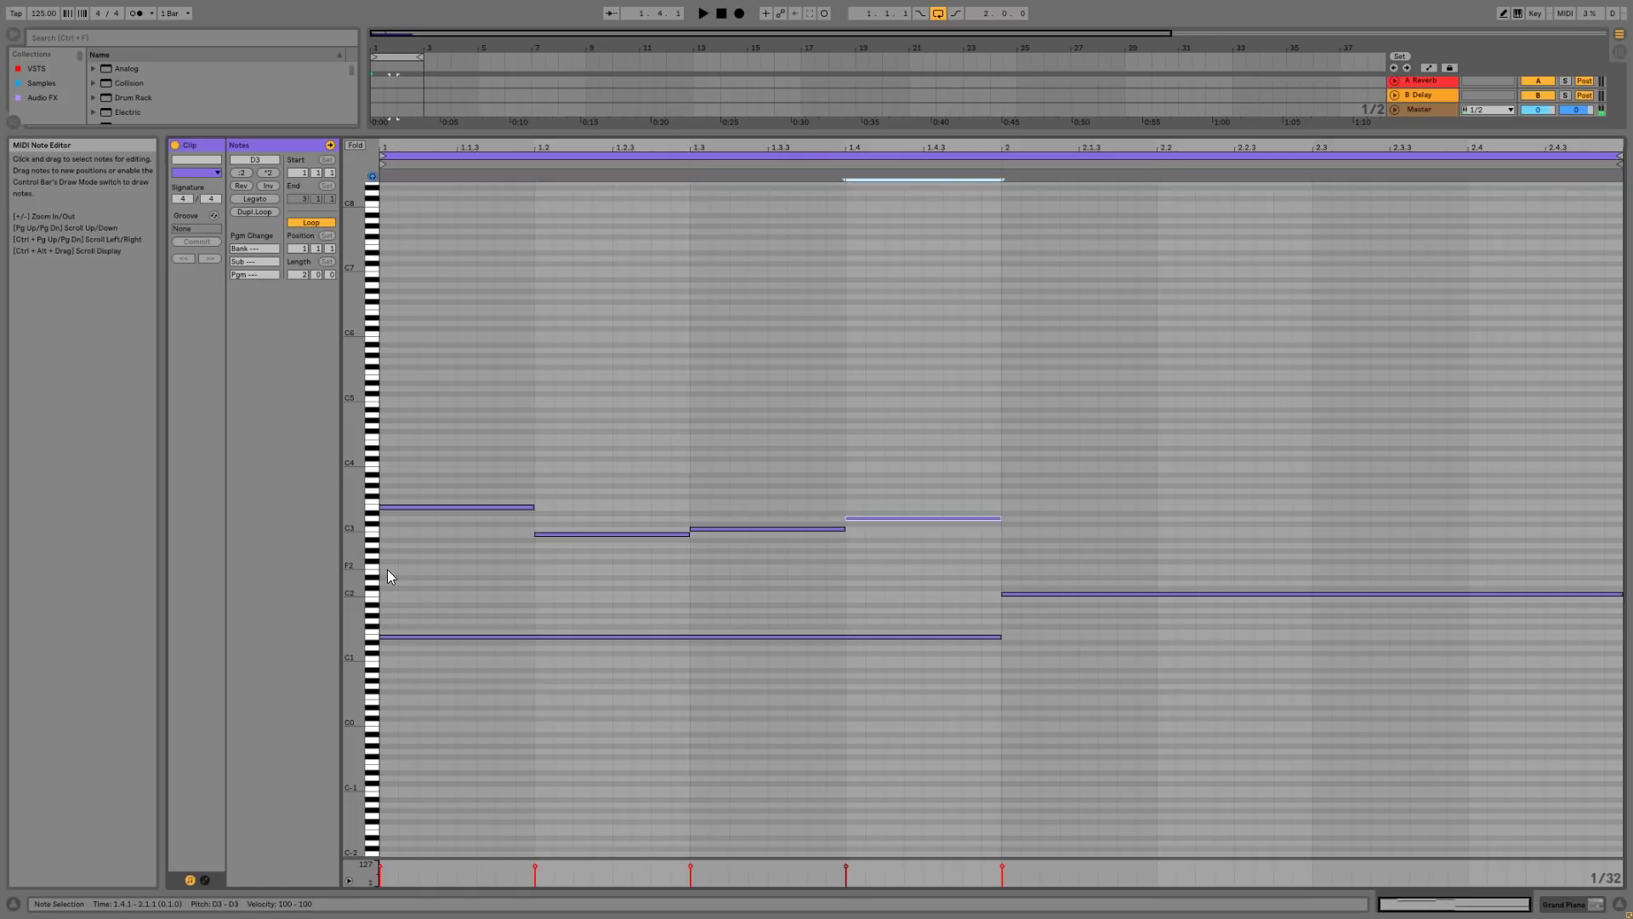
key(space)
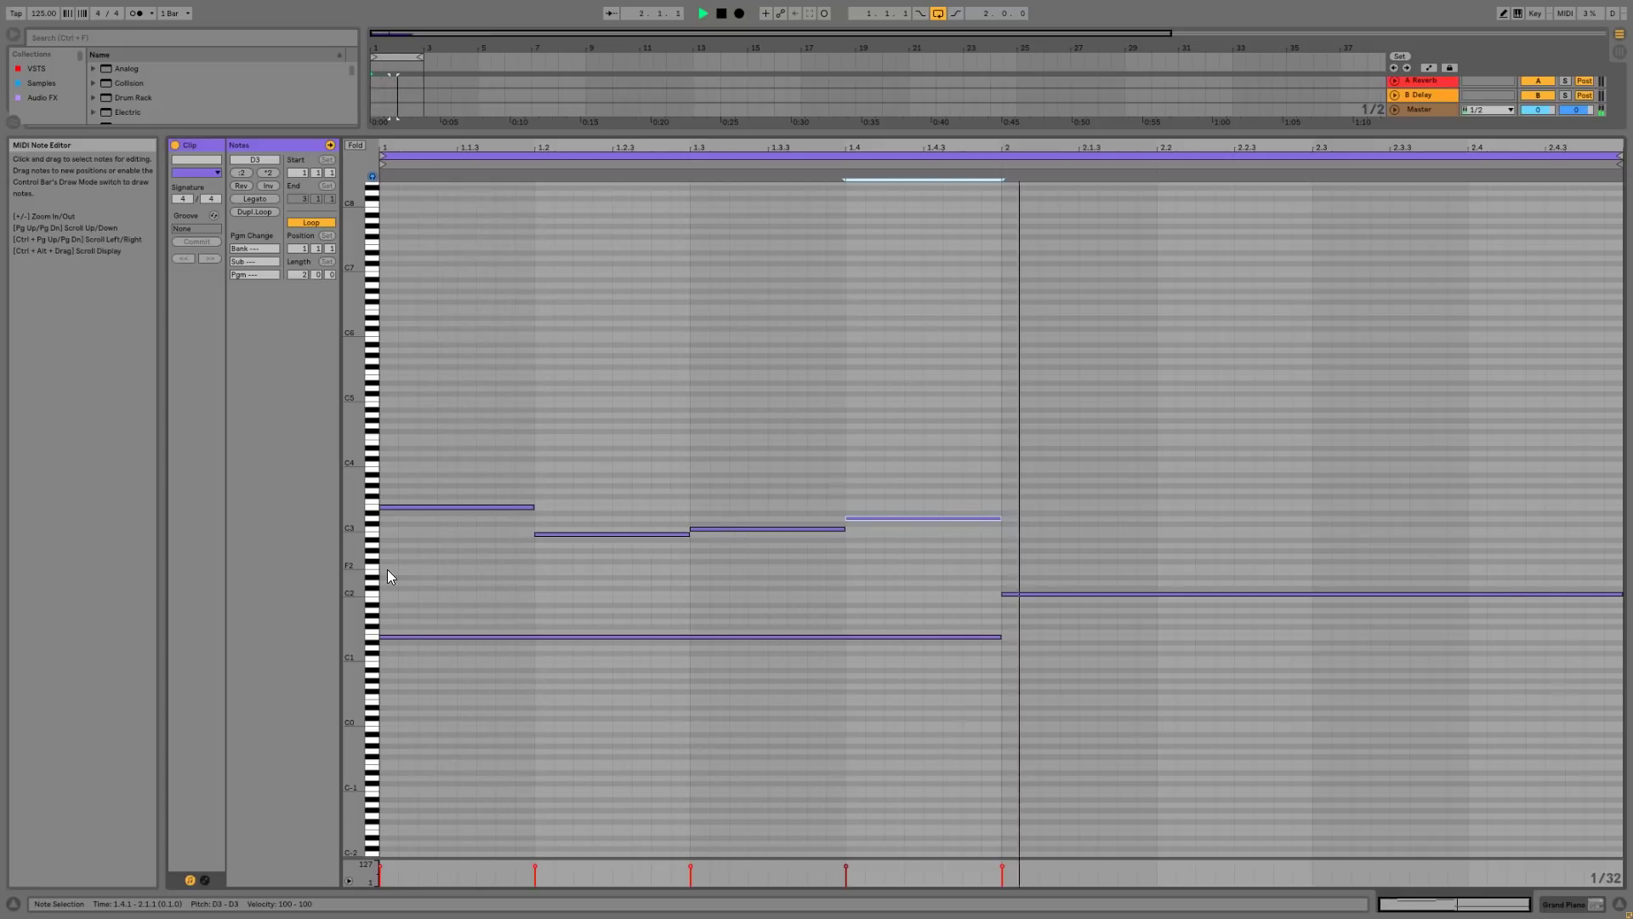
key(space)
- Lower the beat 1.4 note to A2 and play the clip to check the melody
key(Down)
key(Down)
key(Down)
key(Down)
key(Down)
key(space)
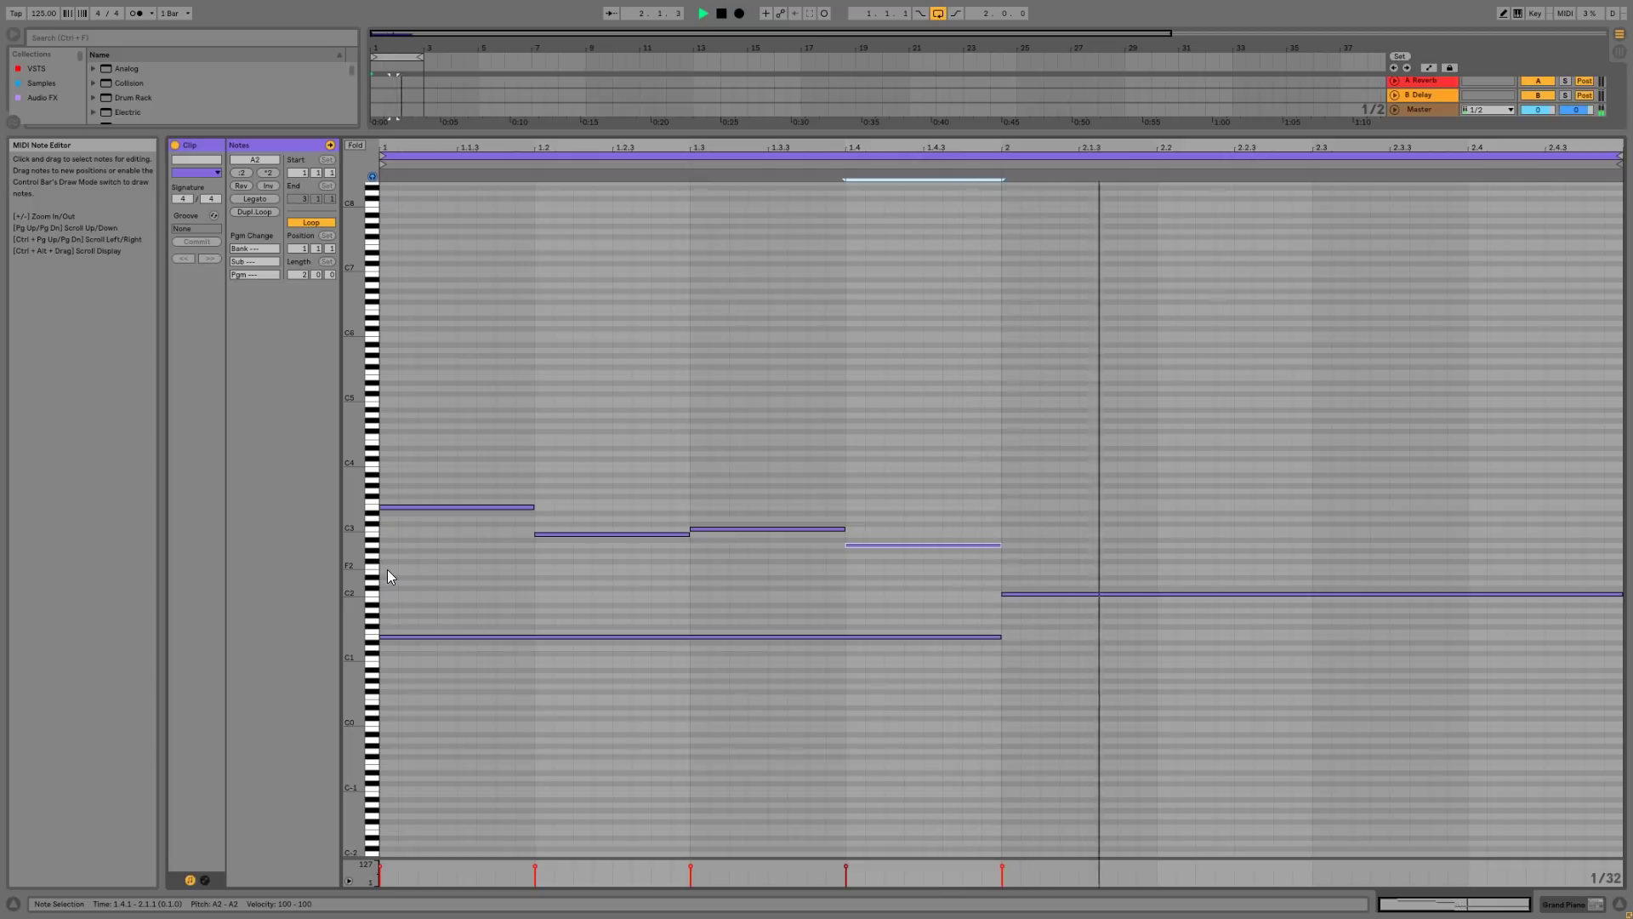
key(space)
- Duplicate the one-beat note into the second bar, placing G2 at beat 2.1 and A2 at beat 2.2
key(ctrl+d)
key(Down)
key(Down)
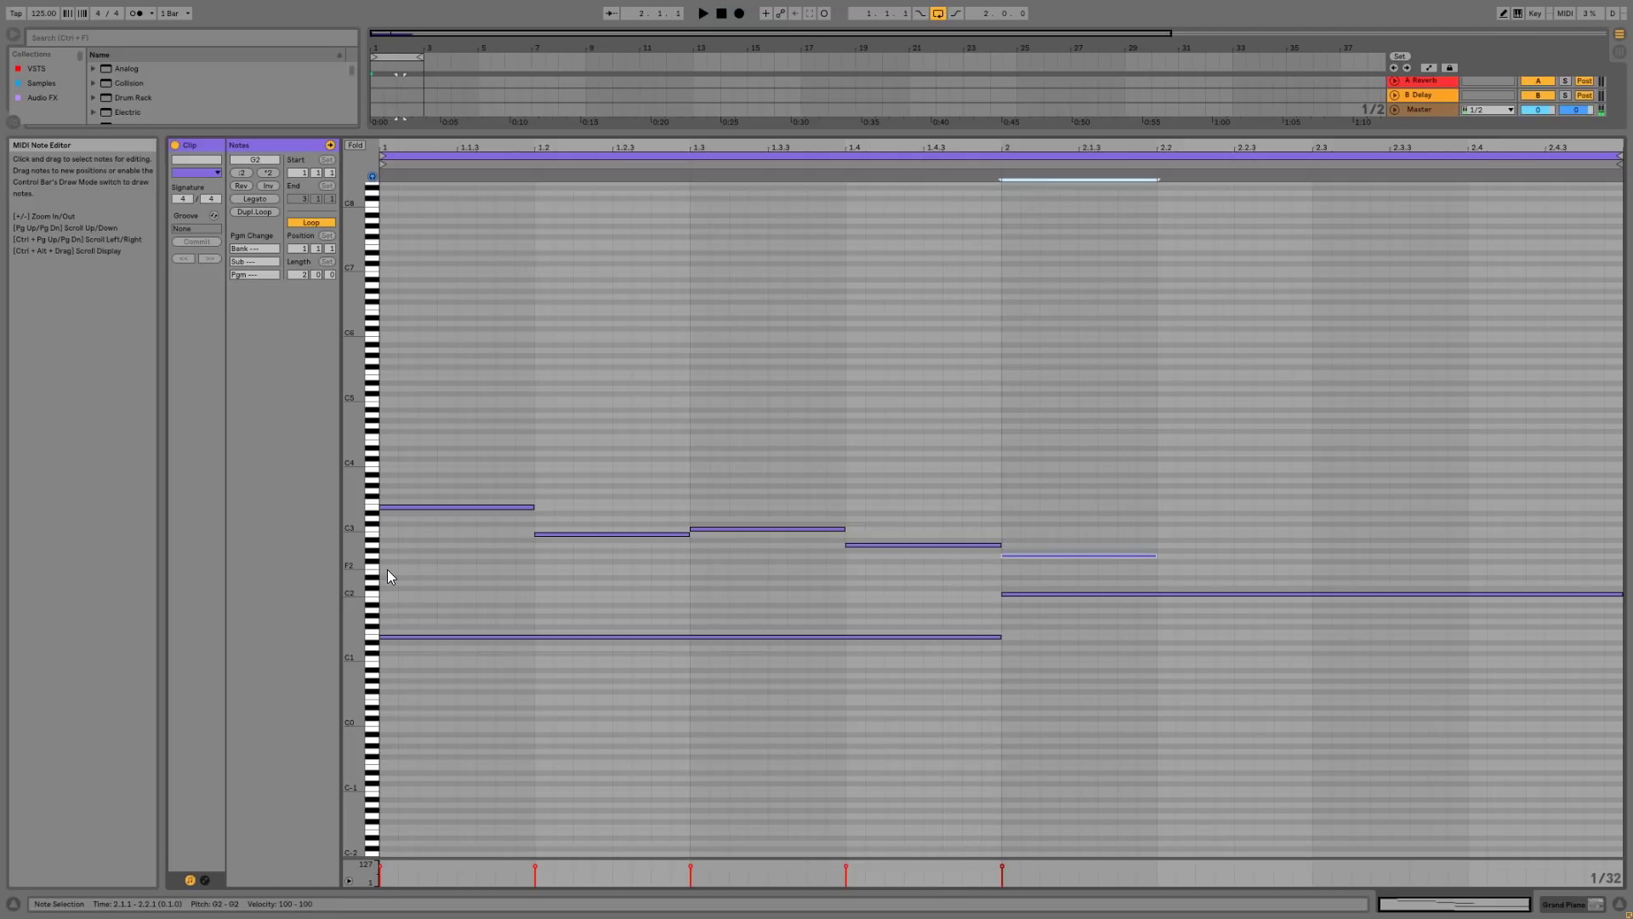
key(ctrl+d)
key(Up)
key(Up)
key(Up)
key(Down)
- Complete the second bar's melody with duplicated one-beat notes, B2 at beat 2.3 and C3 at beat 2.4
key(ctrl+d)
key(Up)
key(Up)
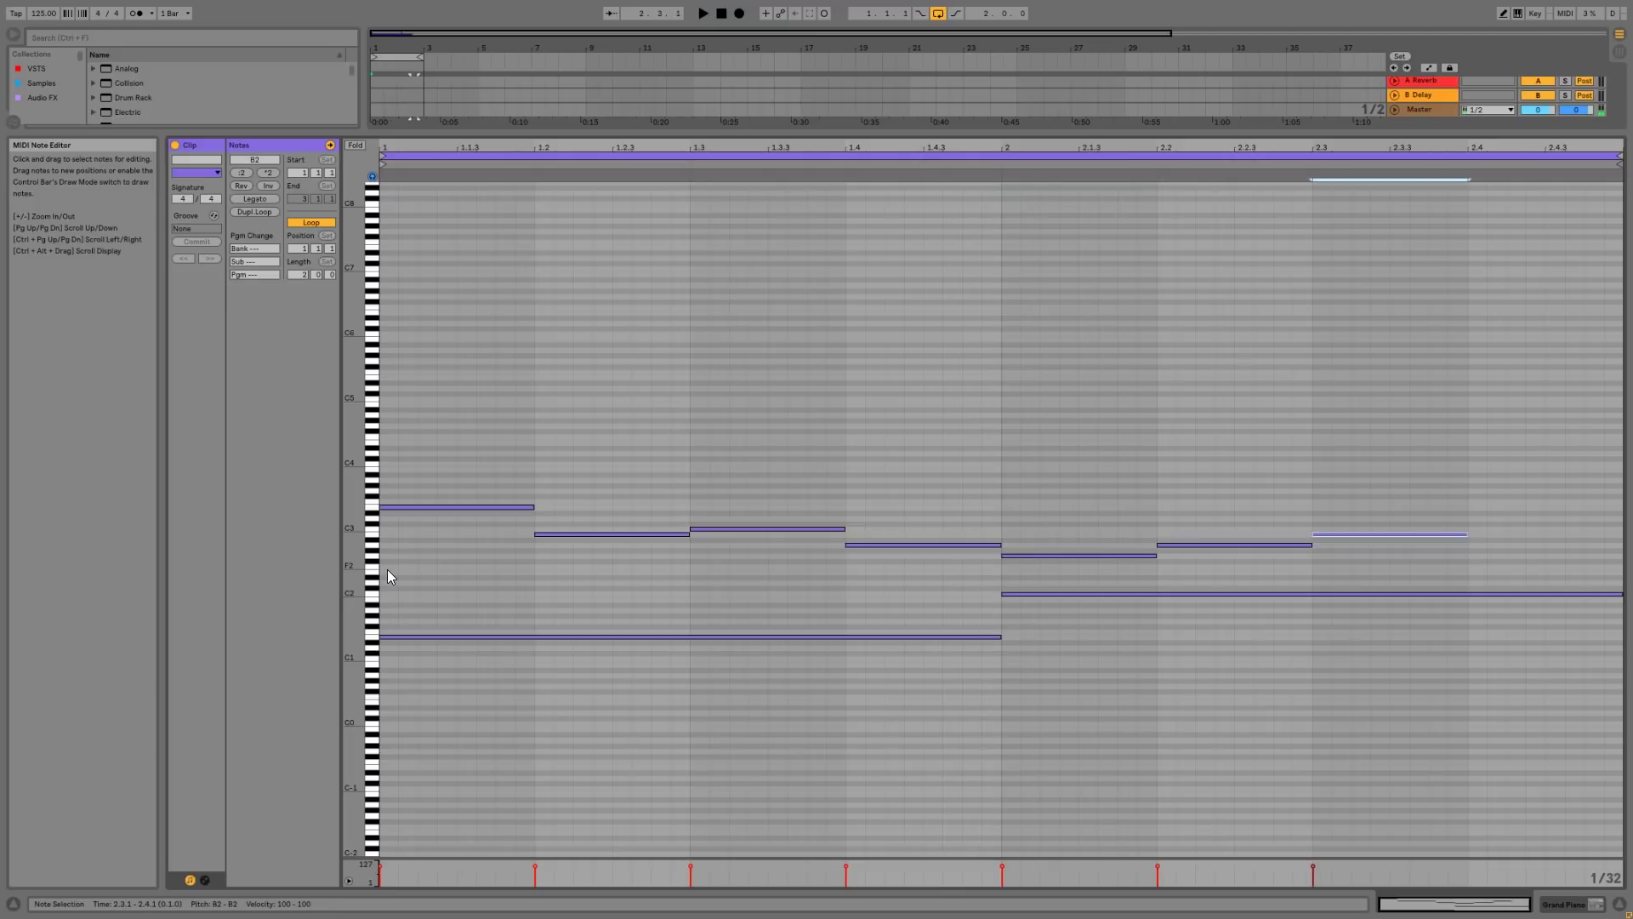
key(ctrl+d)
key(Up)
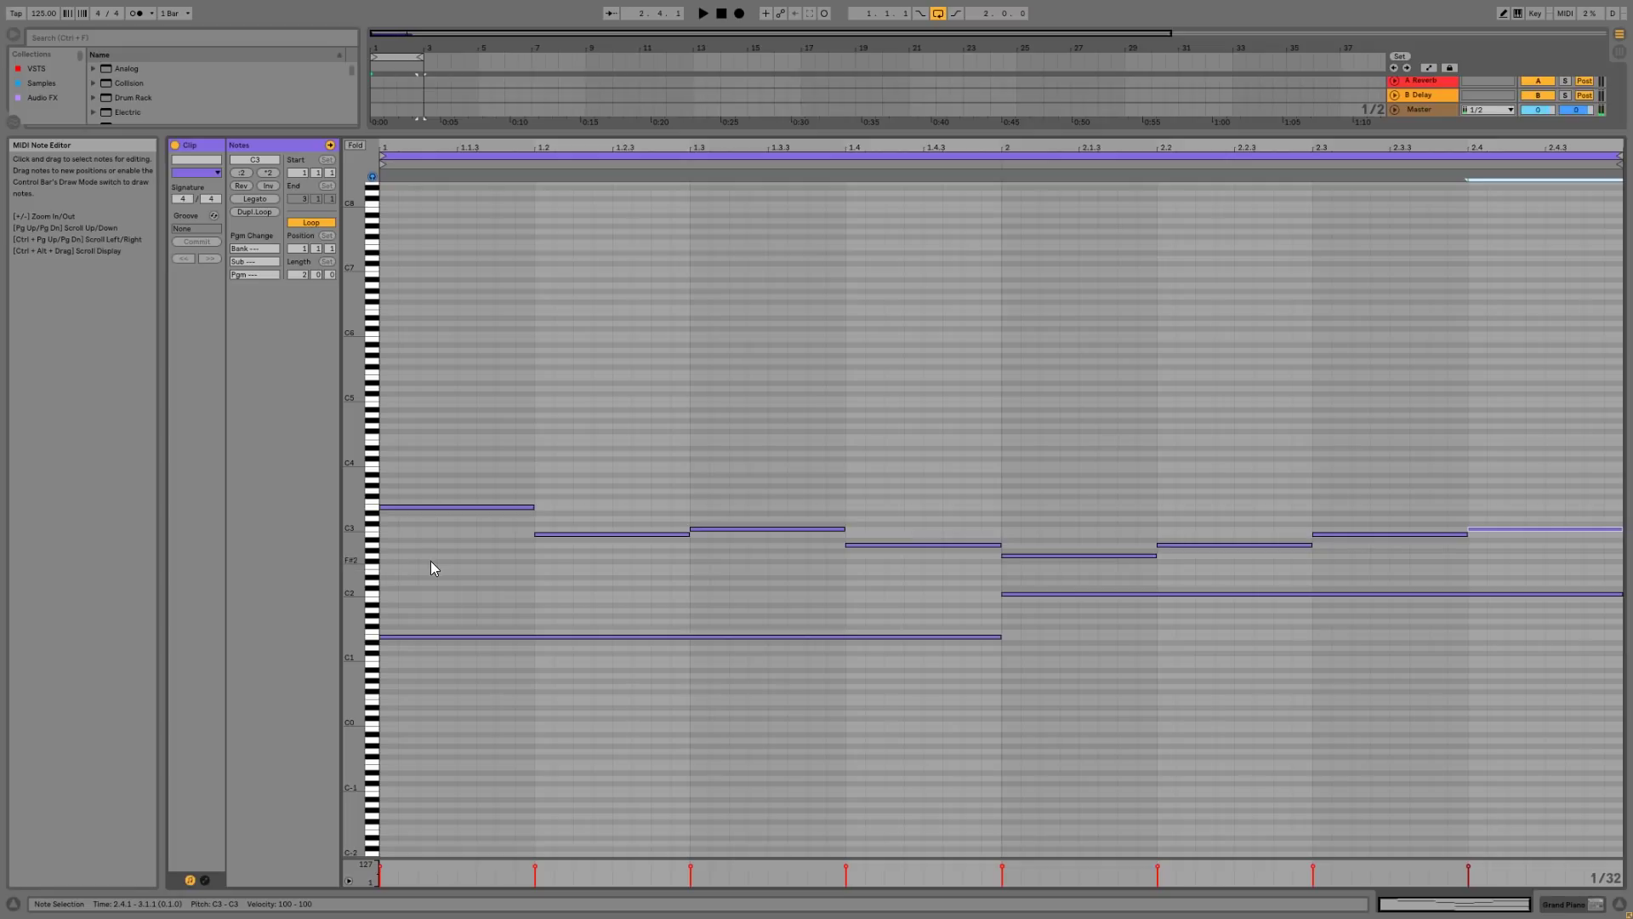
- Copy the first melody note an octave higher to E4 at beat 1.1 and lengthen the copy to two beats
click(472, 507)
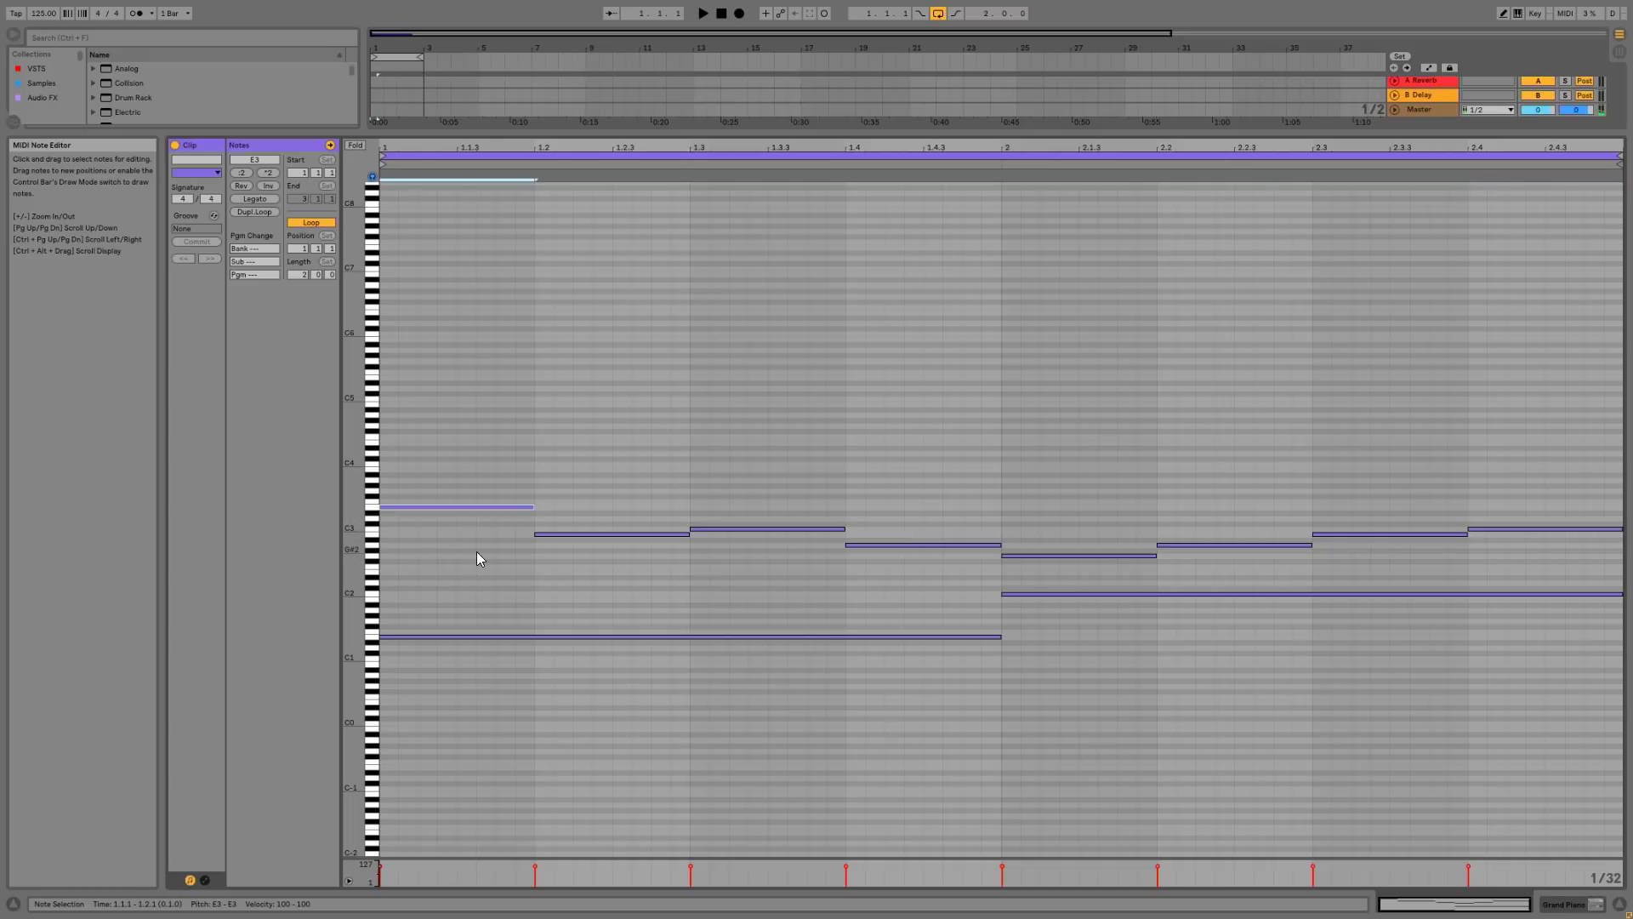
key(ctrl+c)
key(ctrl+v)
key(shift+Up)
key(shift+Right)
key(shift+Right)
key(shift+Right)
key(shift+Right)
key(shift+Right)
key(shift+Right)
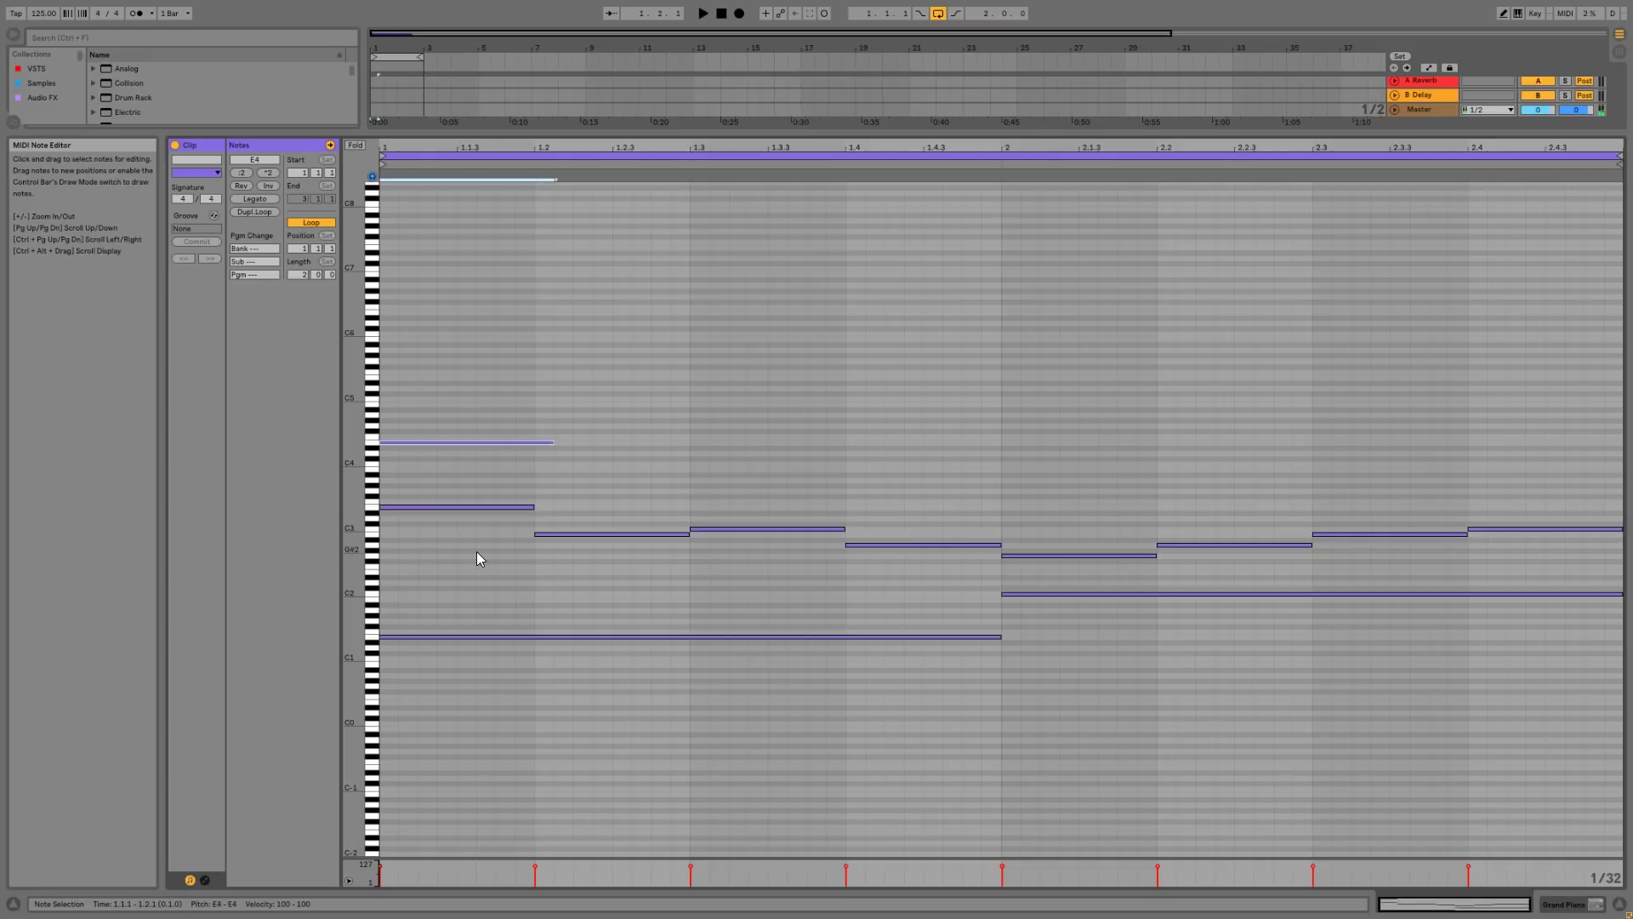
key(shift+Right)
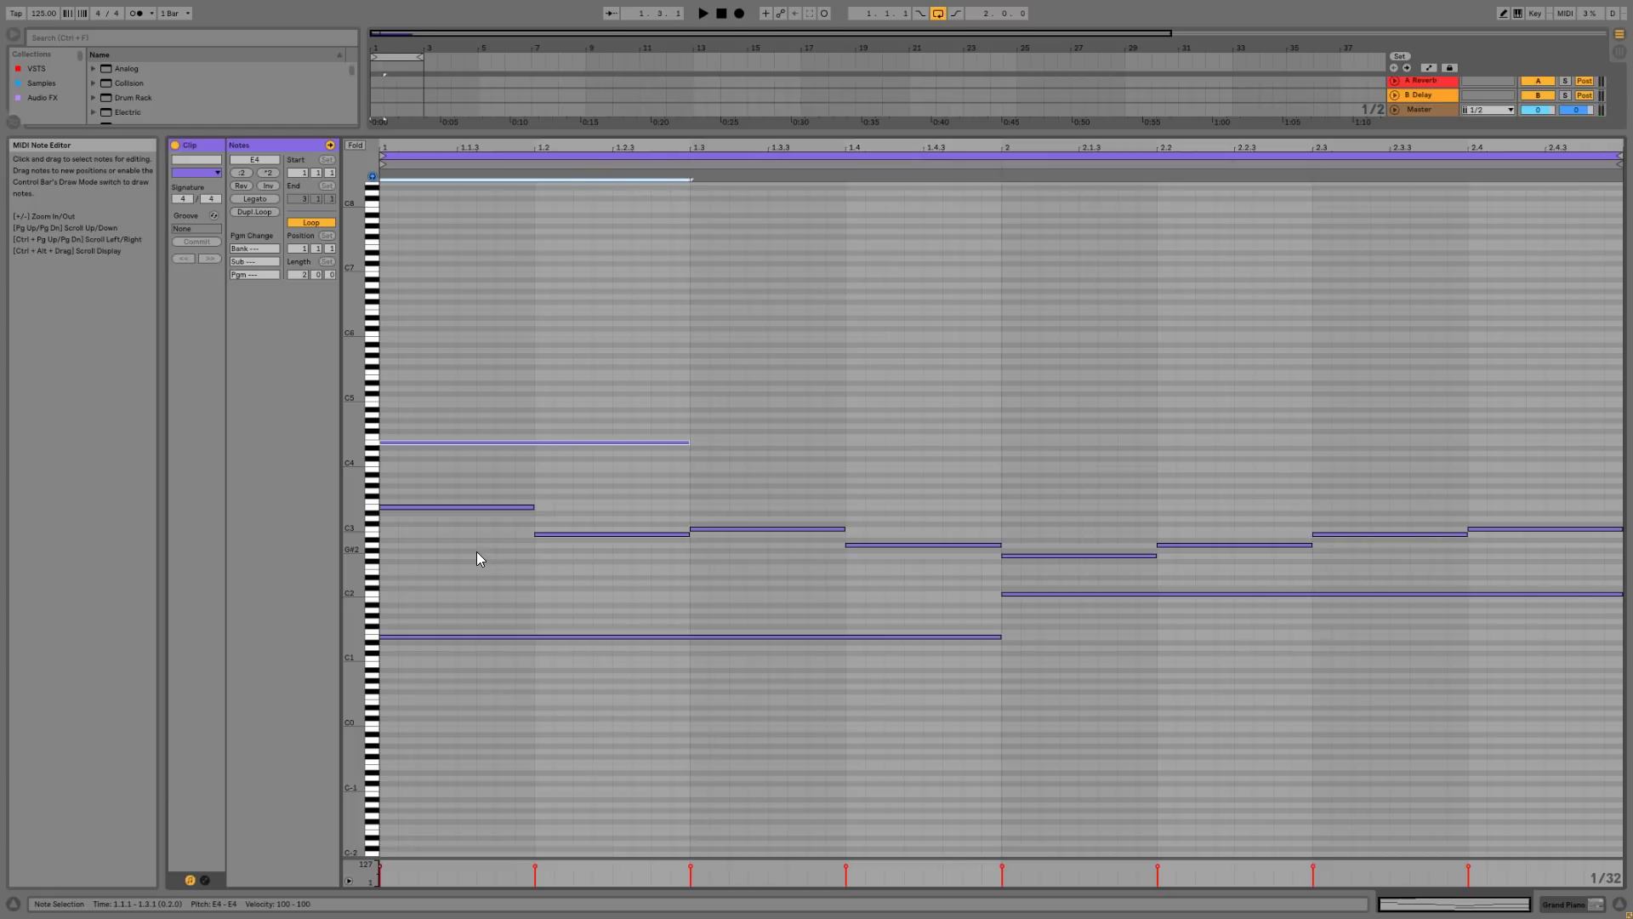
- Duplicate the two-beat E4 note to beat 1.3 and lower the copy to C4
key(ctrl+d)
key(Down)
key(Down)
key(Down)
key(Down)
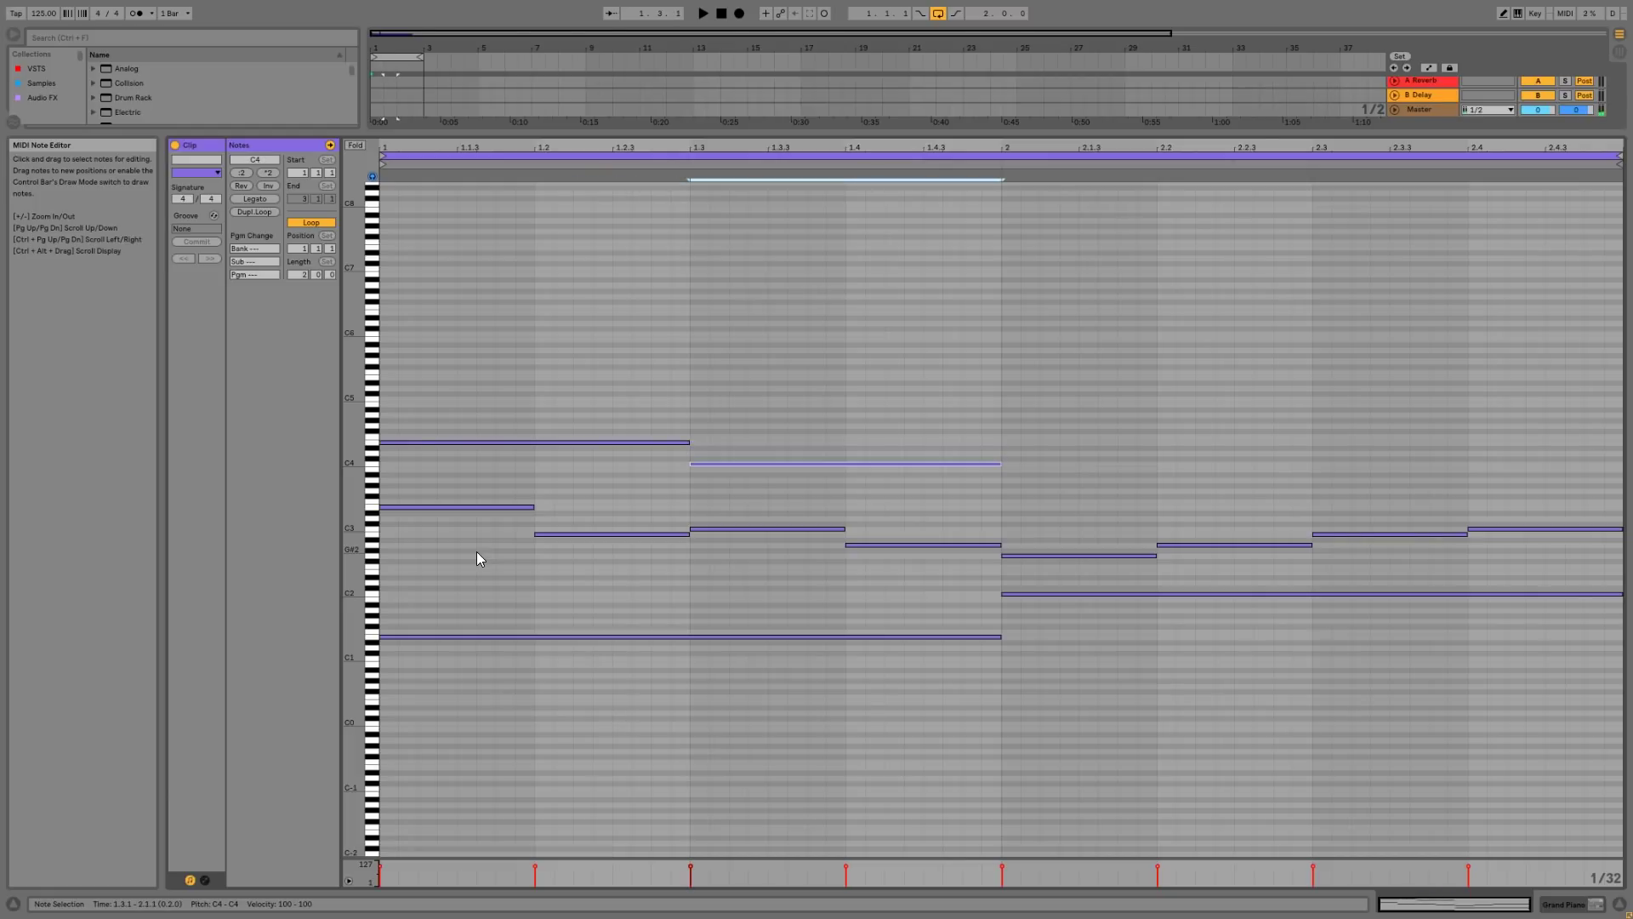
- Duplicate the upper two-beat note to beat 2.1 and tune the copy to A3
key(ctrl+d)
key(Up)
key(Up)
key(Up)
key(Down)
key(Down)
key(Down)
key(Down)
key(Down)
key(Down)
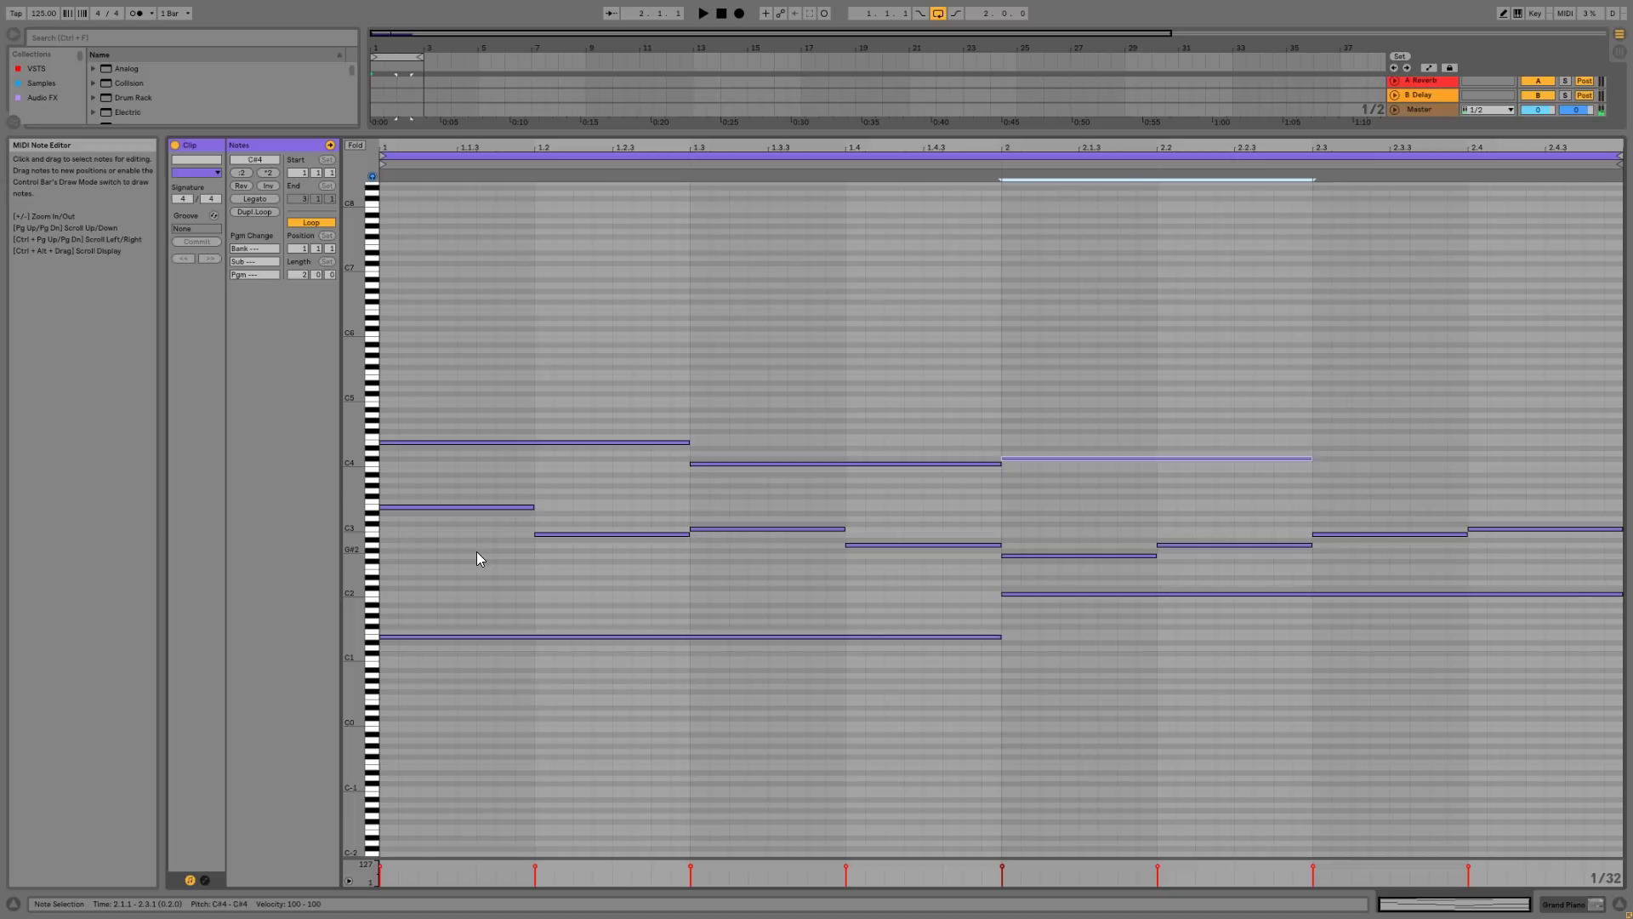
- Duplicate the A3 note to beat 2.3, raise the copy to C4 and play the clip
key(ctrl+d)
key(Up)
key(Up)
key(Up)
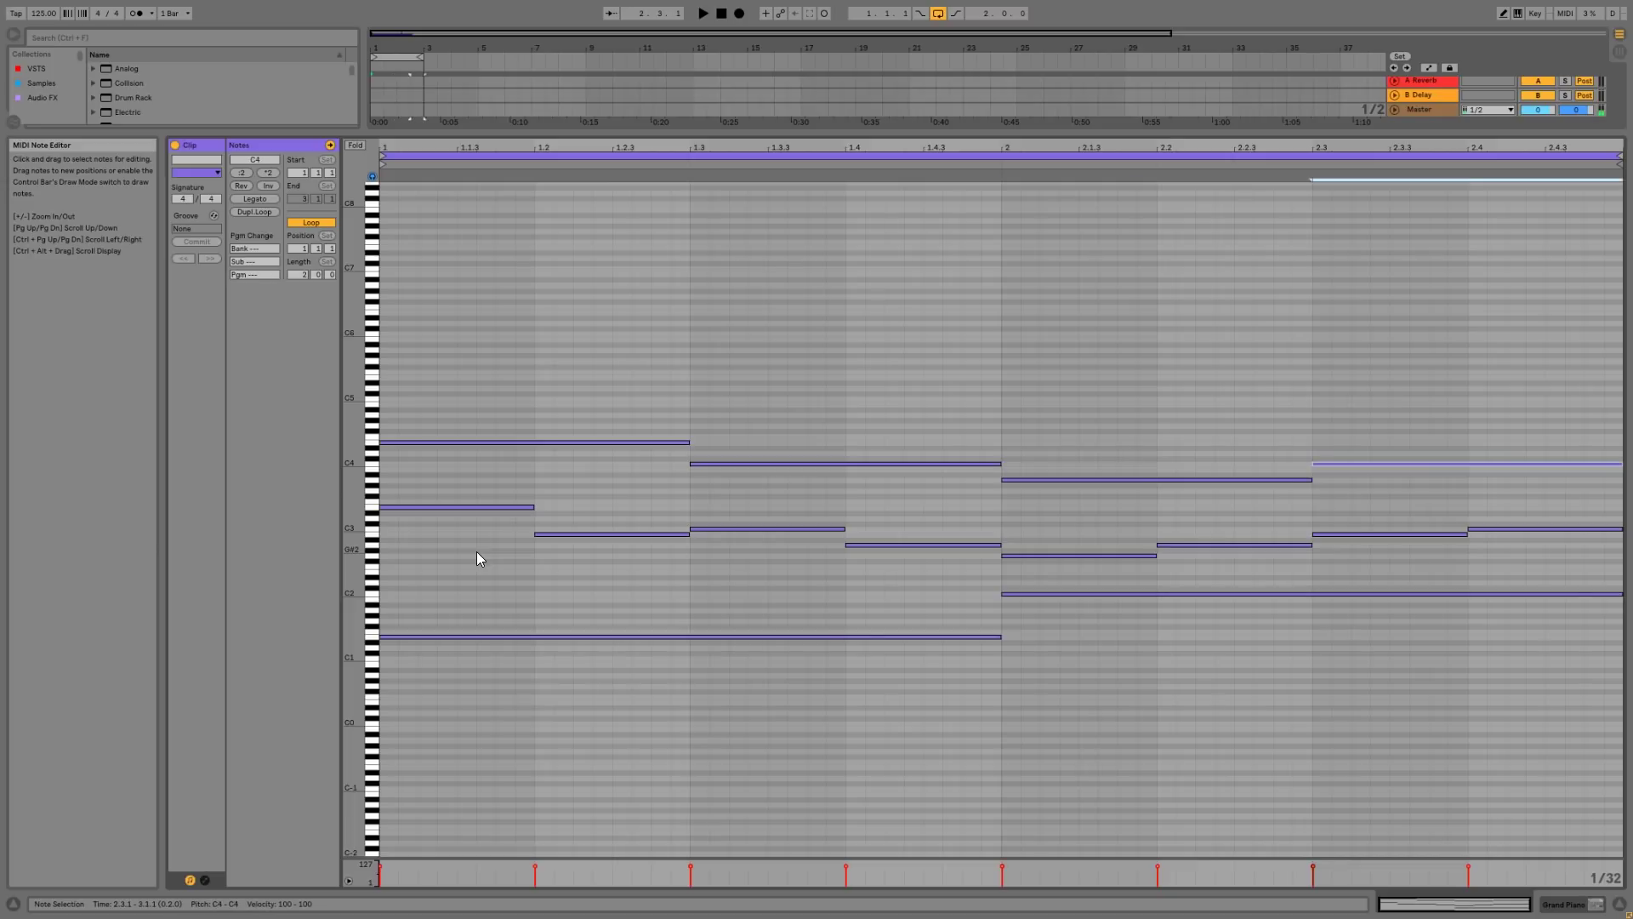
key(space)
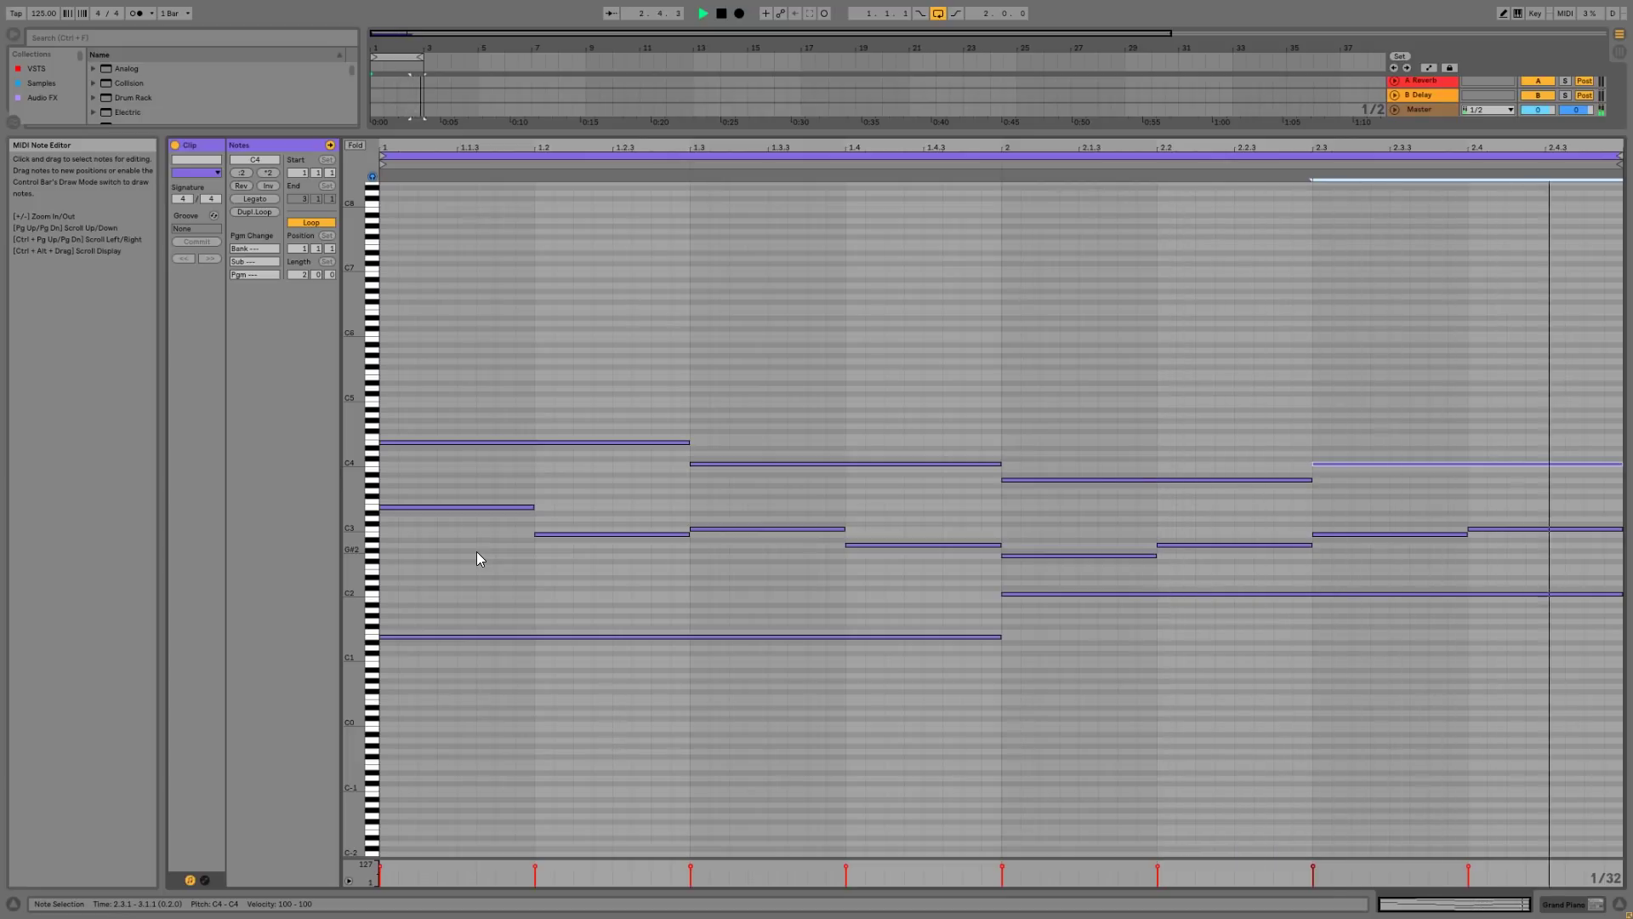
- Lower the upper beat 2.3 note to G3 and play the clip to check it
key(Down)
key(Down)
key(Down)
key(Down)
key(Down)
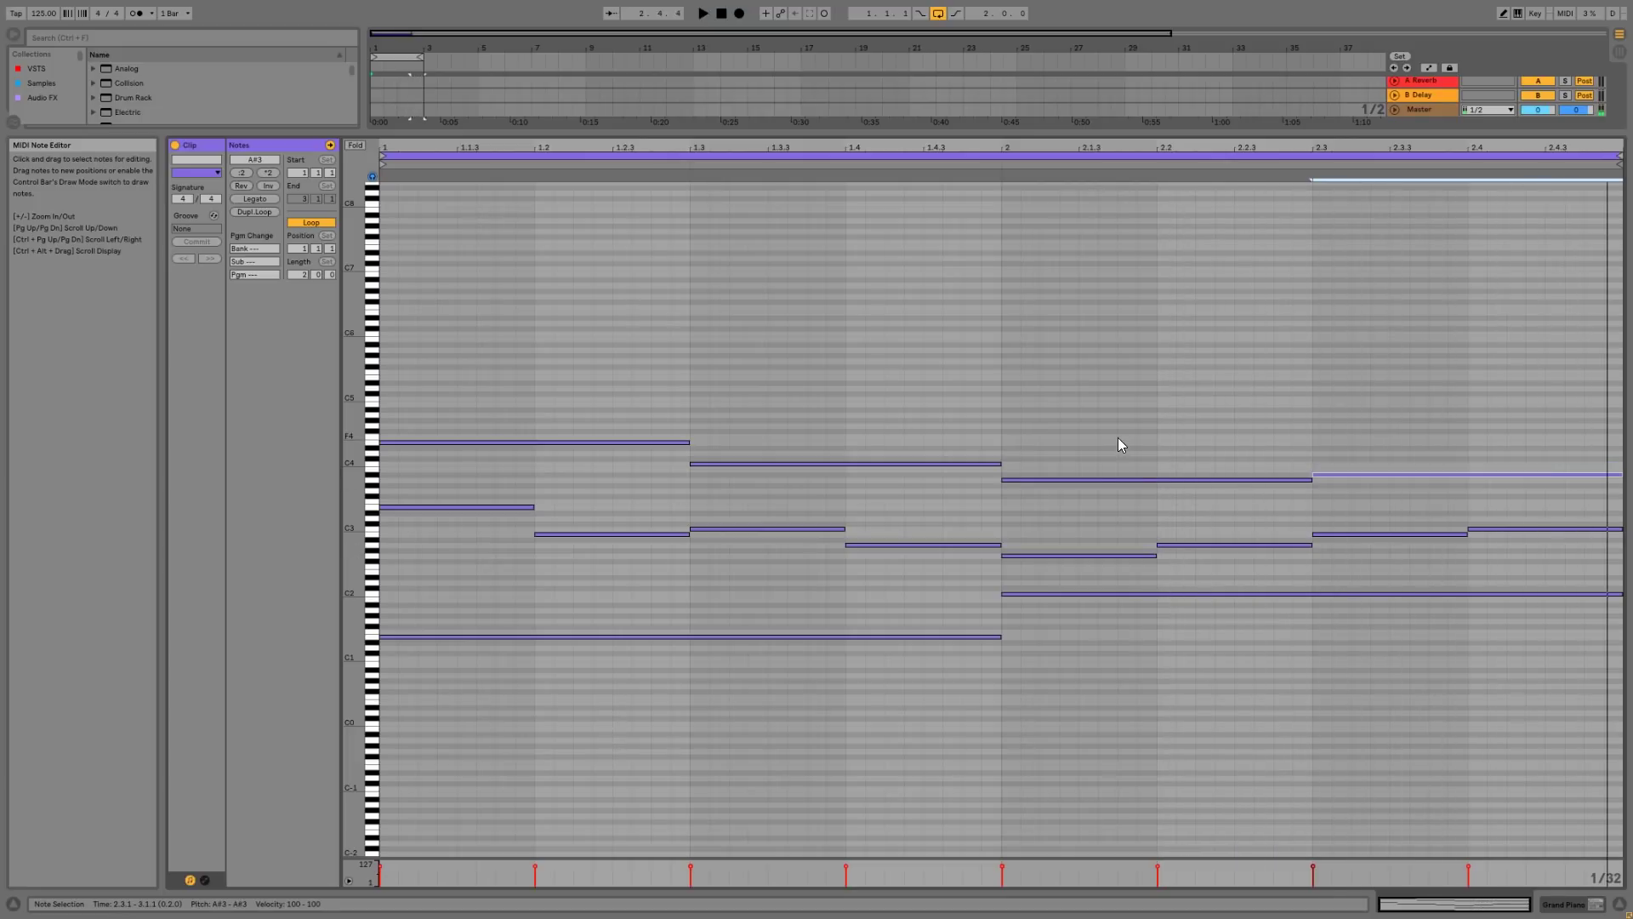
key(space)
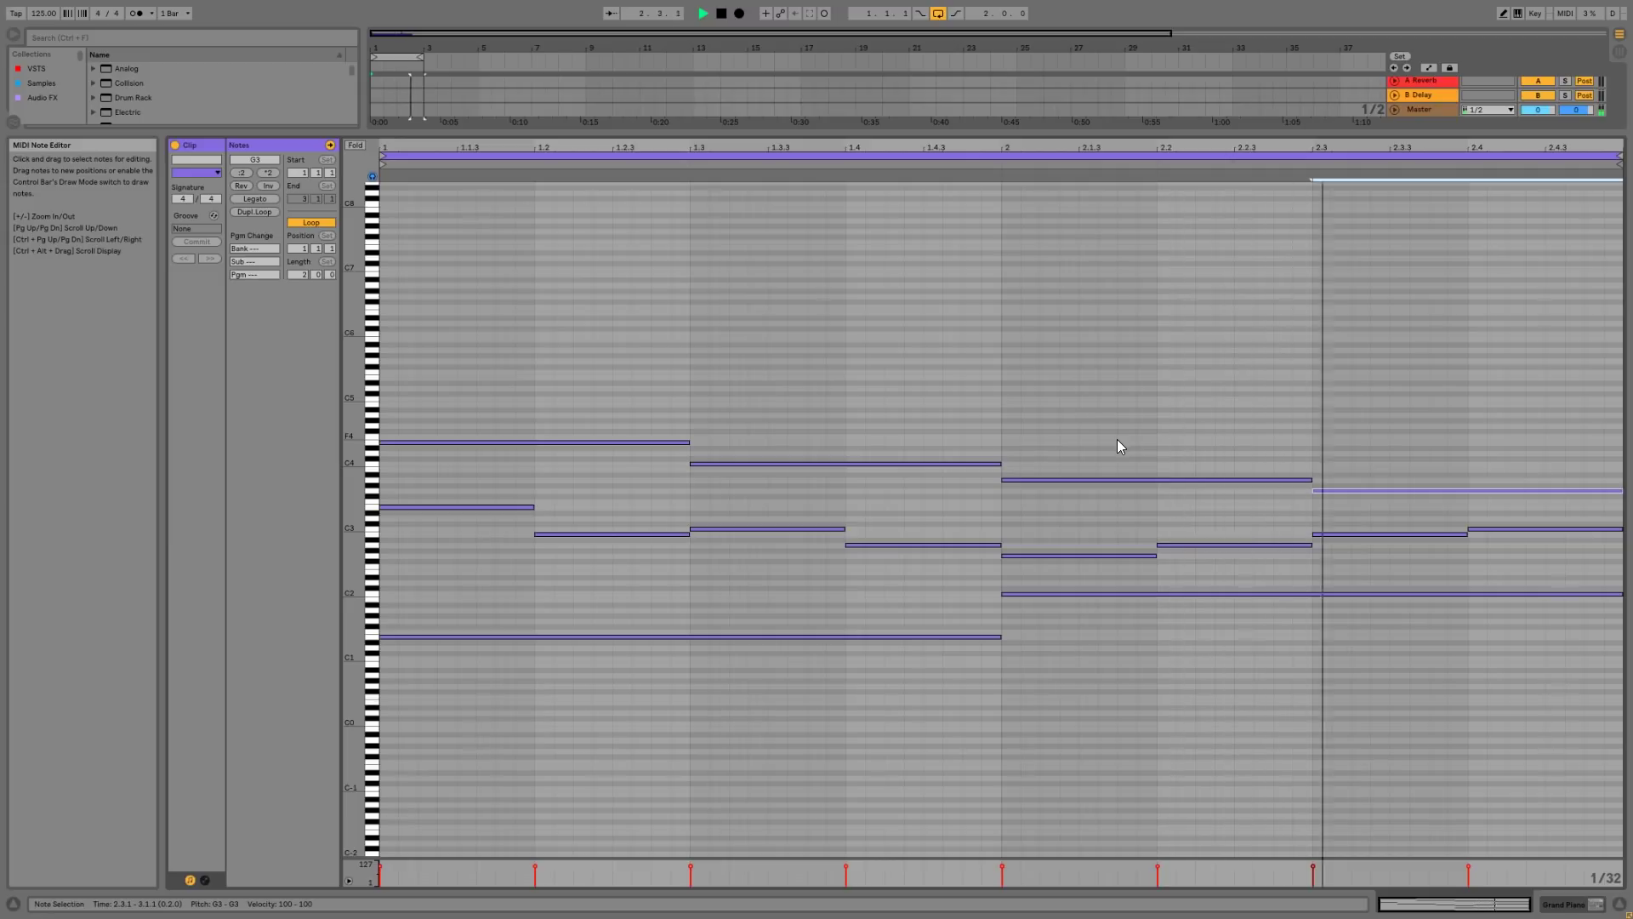
key(space)
- Lower the upper beat 2.1 note to G3 and the upper beat 2.3 note to F#3
click(1112, 480)
key(Down)
key(Down)
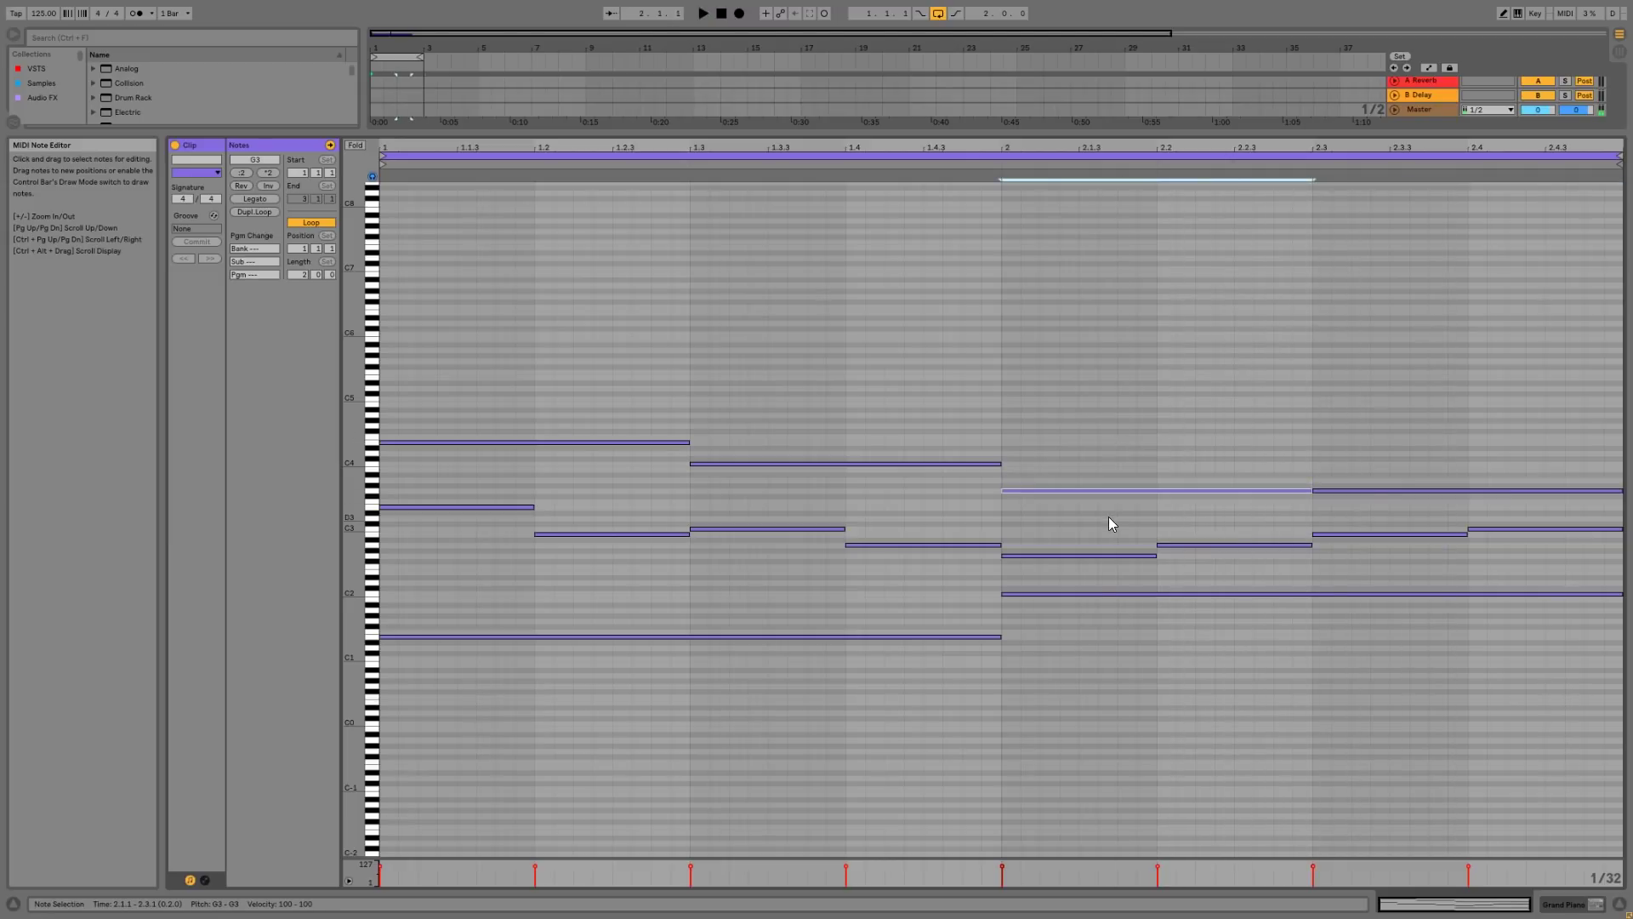
click(1432, 488)
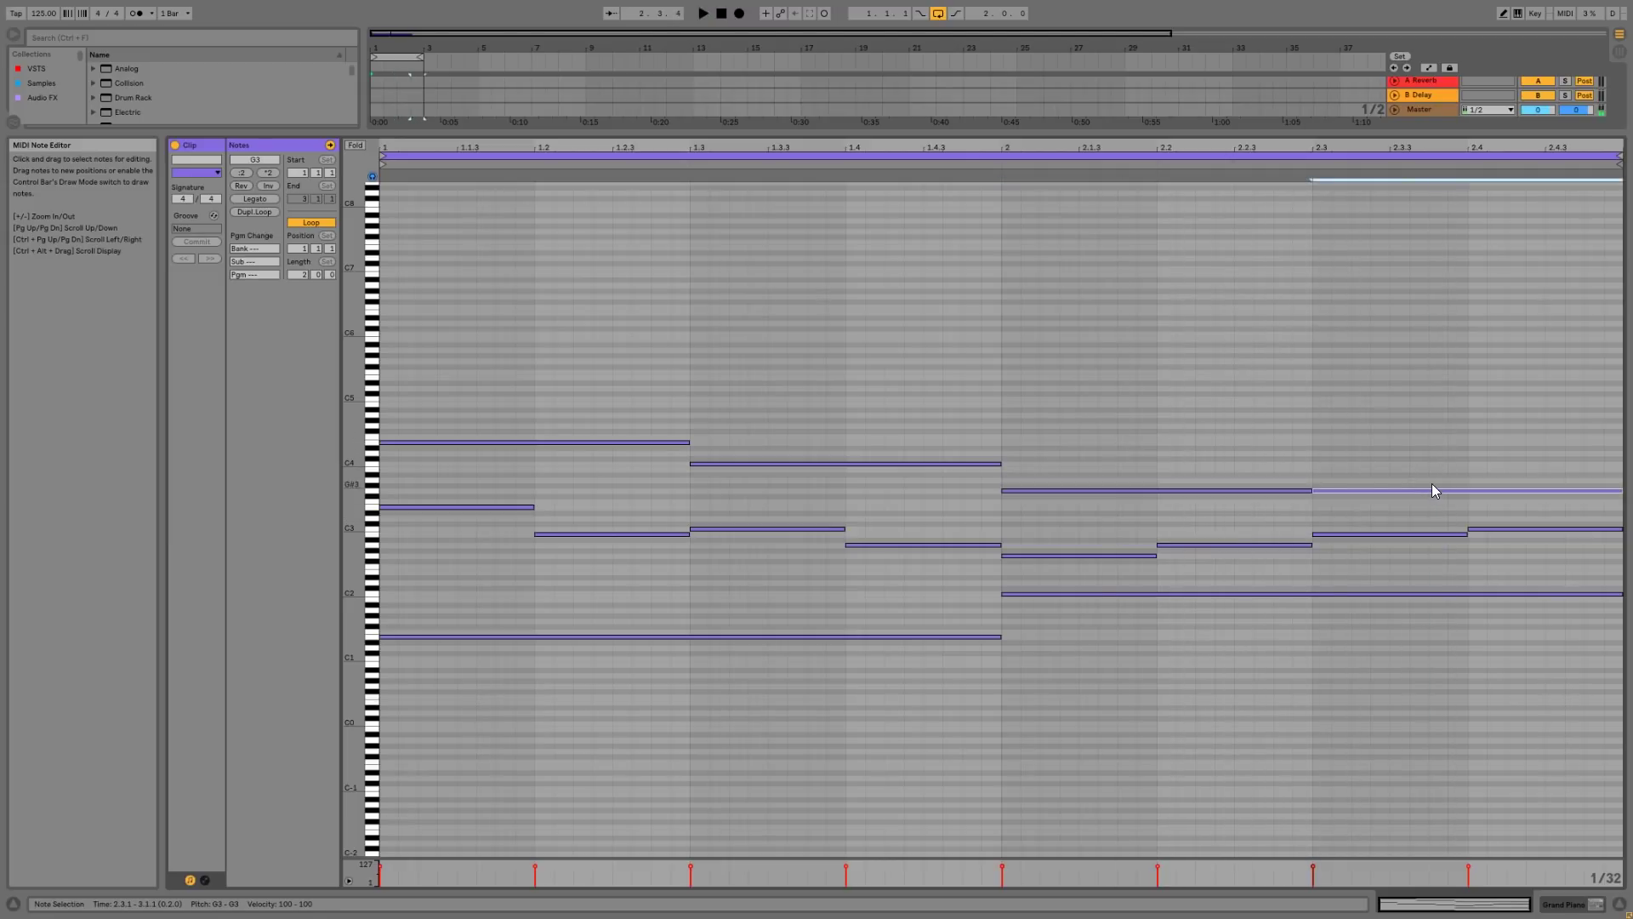
key(Down)
- Play the two-bar loop to check the melody, viewing both the clip's notes and the arrangement
key(space)
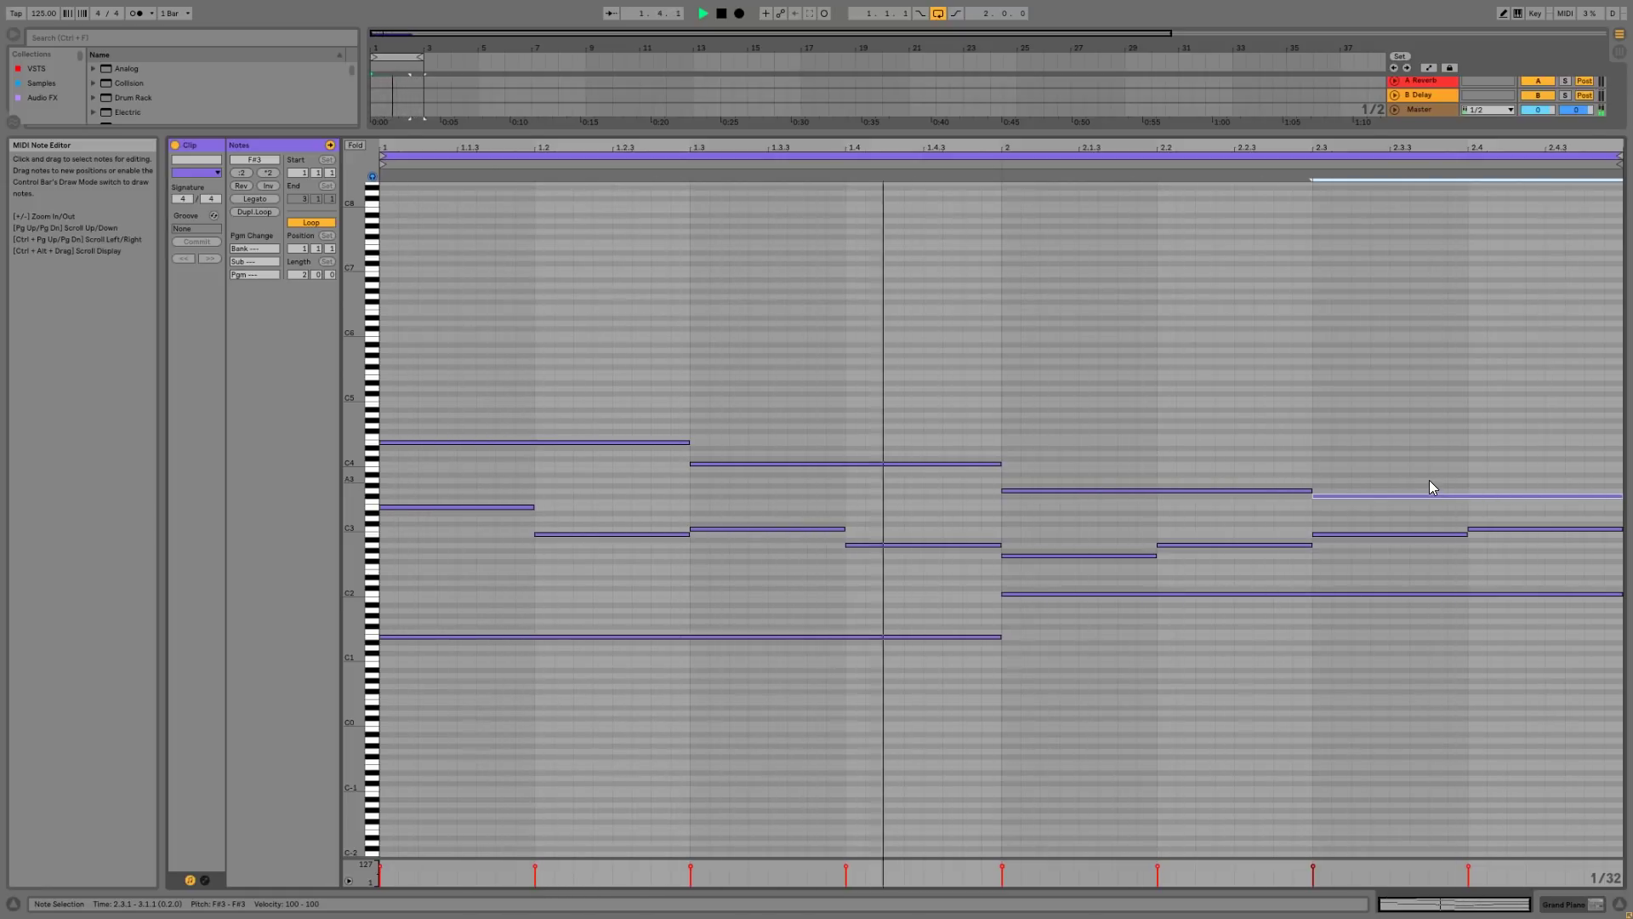
key(shift+Tab)
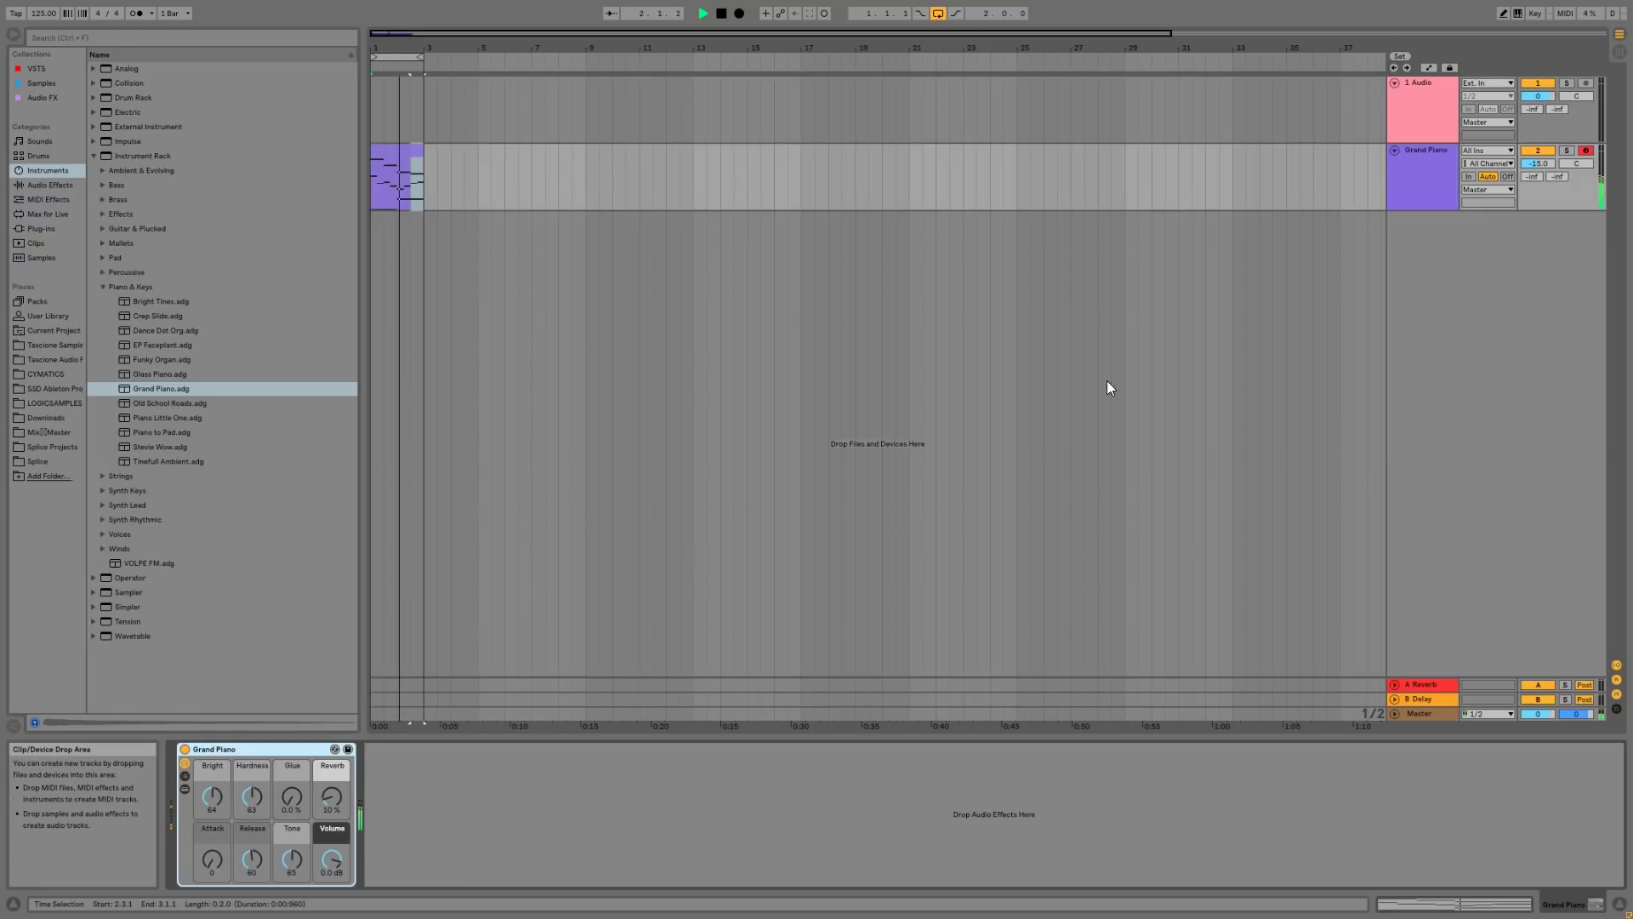
double_click(395, 143)
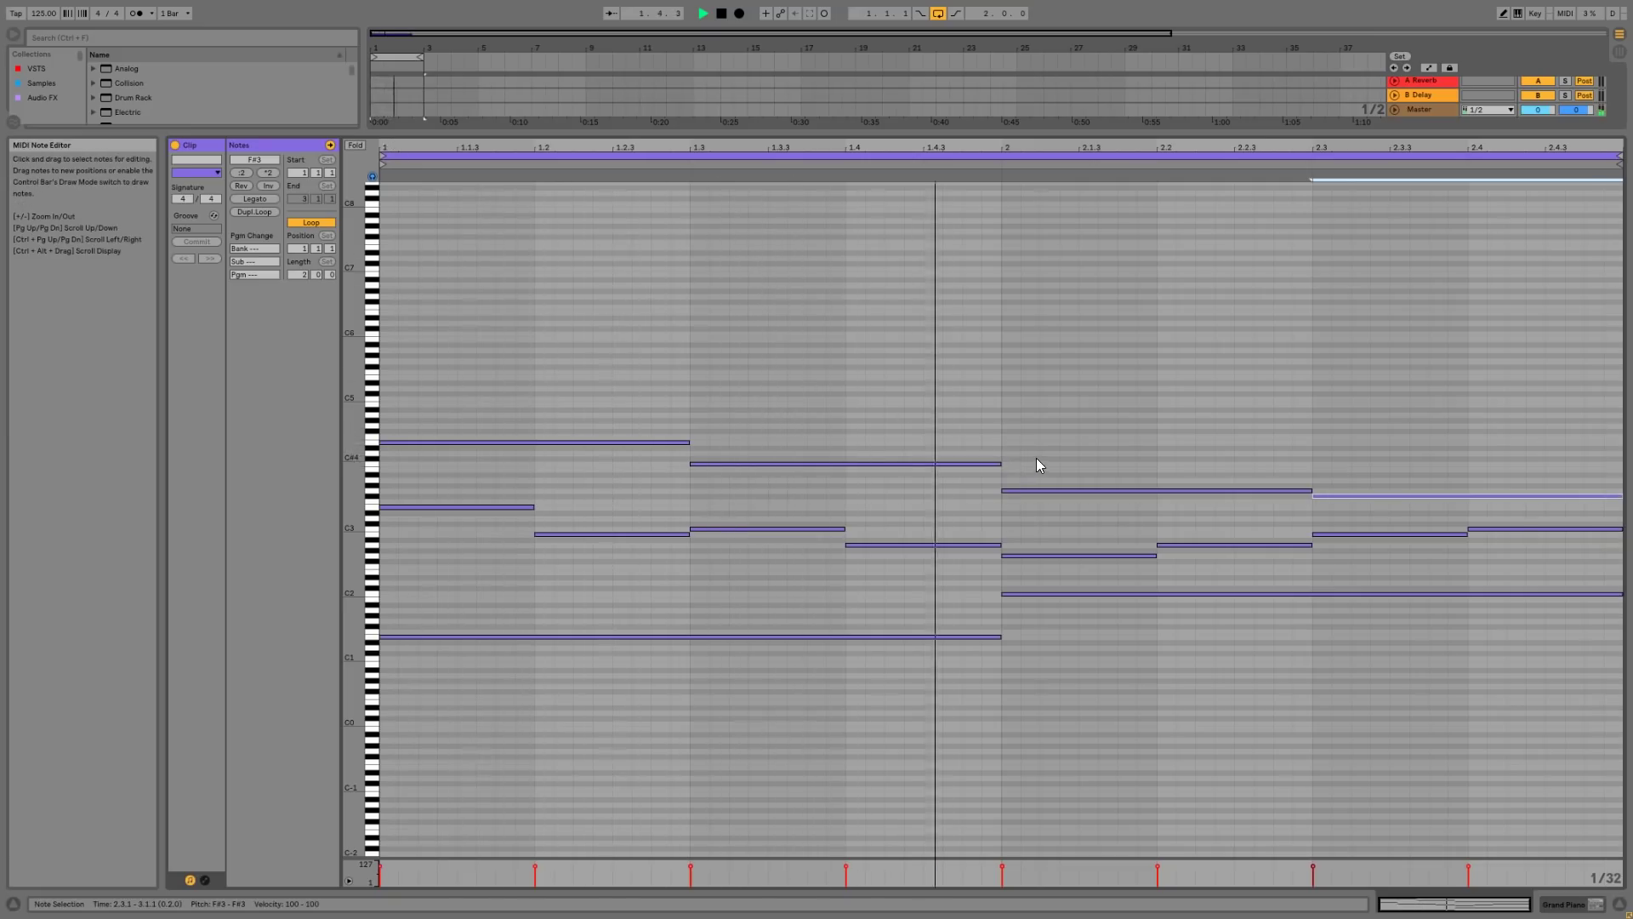
key(shift+Tab)
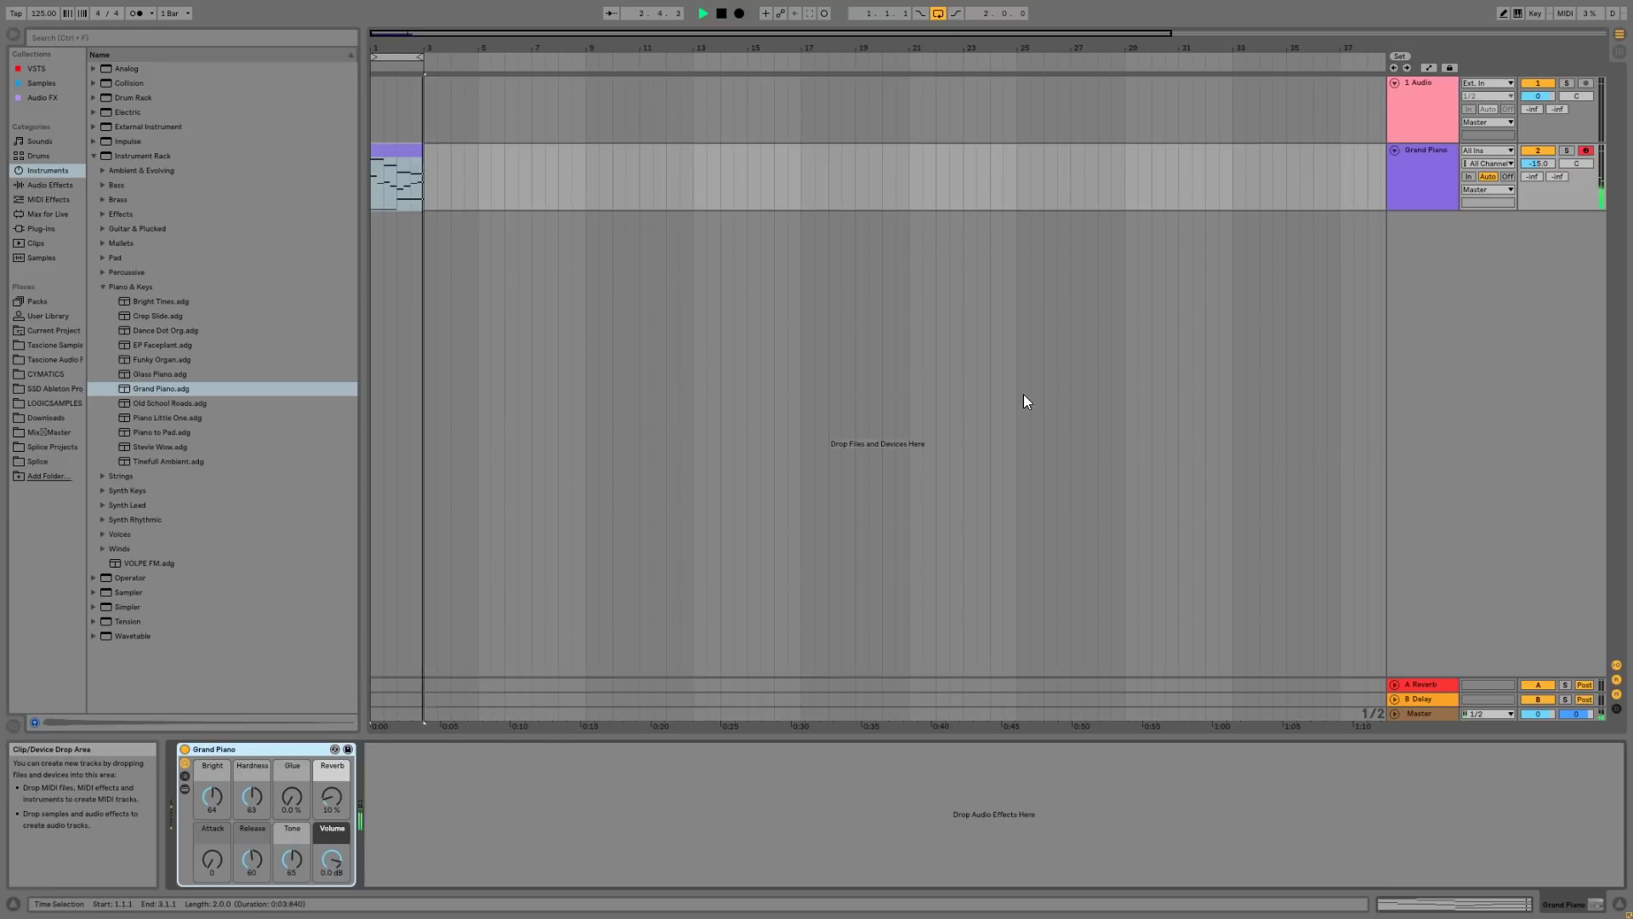
key(space)
- Reopen the piano clip, raise the upper beat 2.1 note to E4 and play the clip to check it
double_click(380, 145)
click(1147, 497)
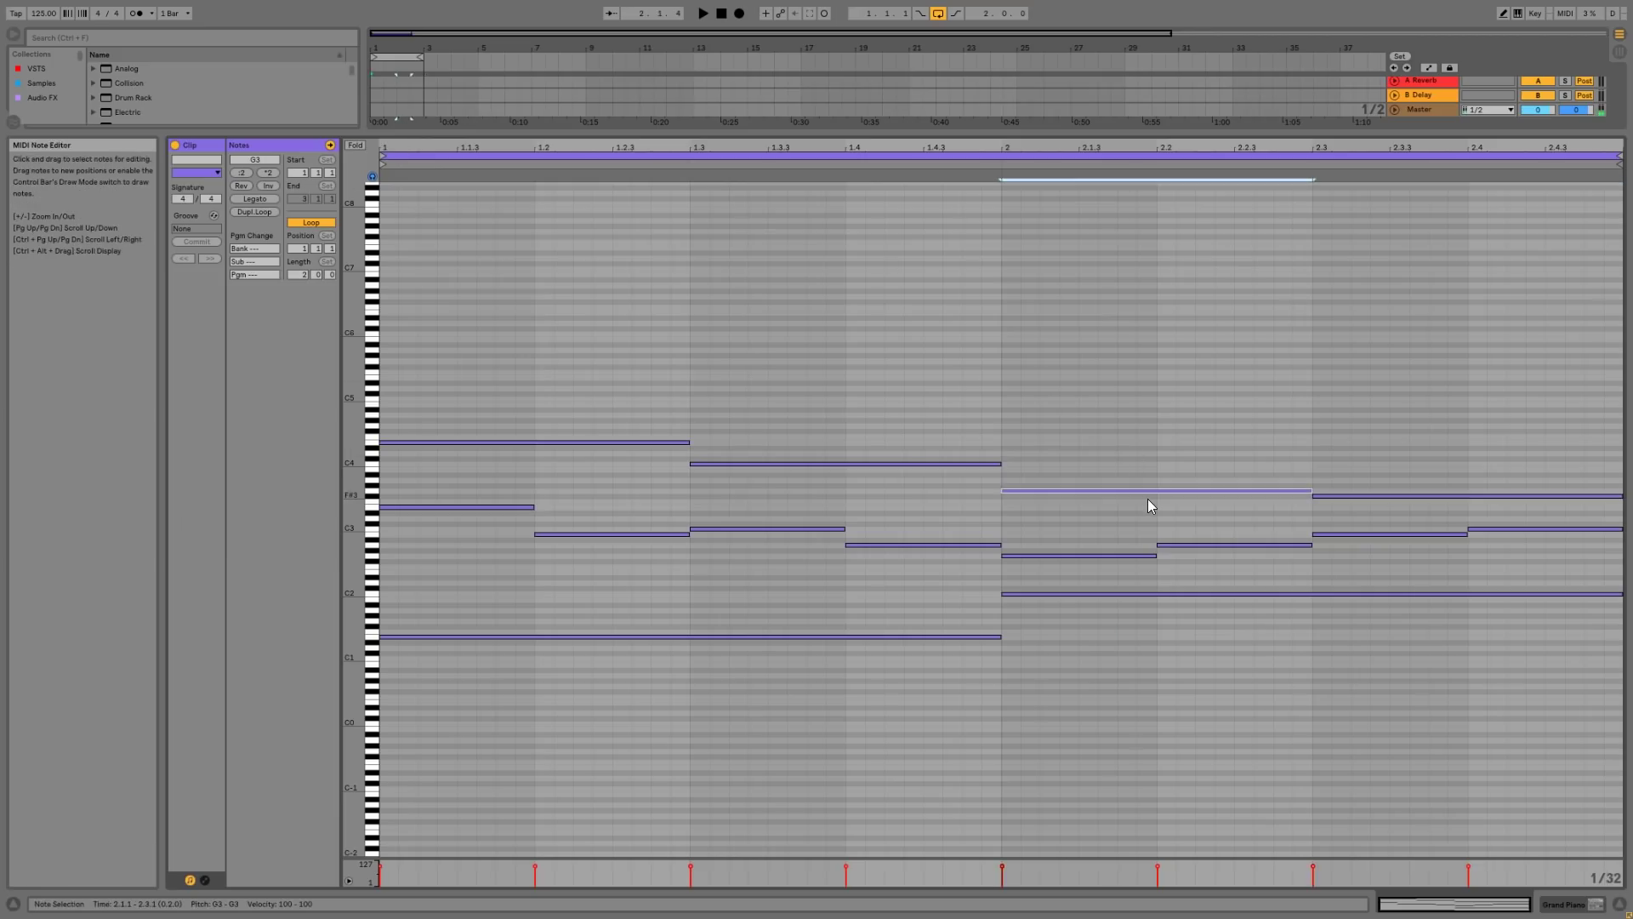
key(Up)
key(Up)
key(Up)
key(Up)
key(Up)
key(Up)
key(Up)
key(Up)
key(Up)
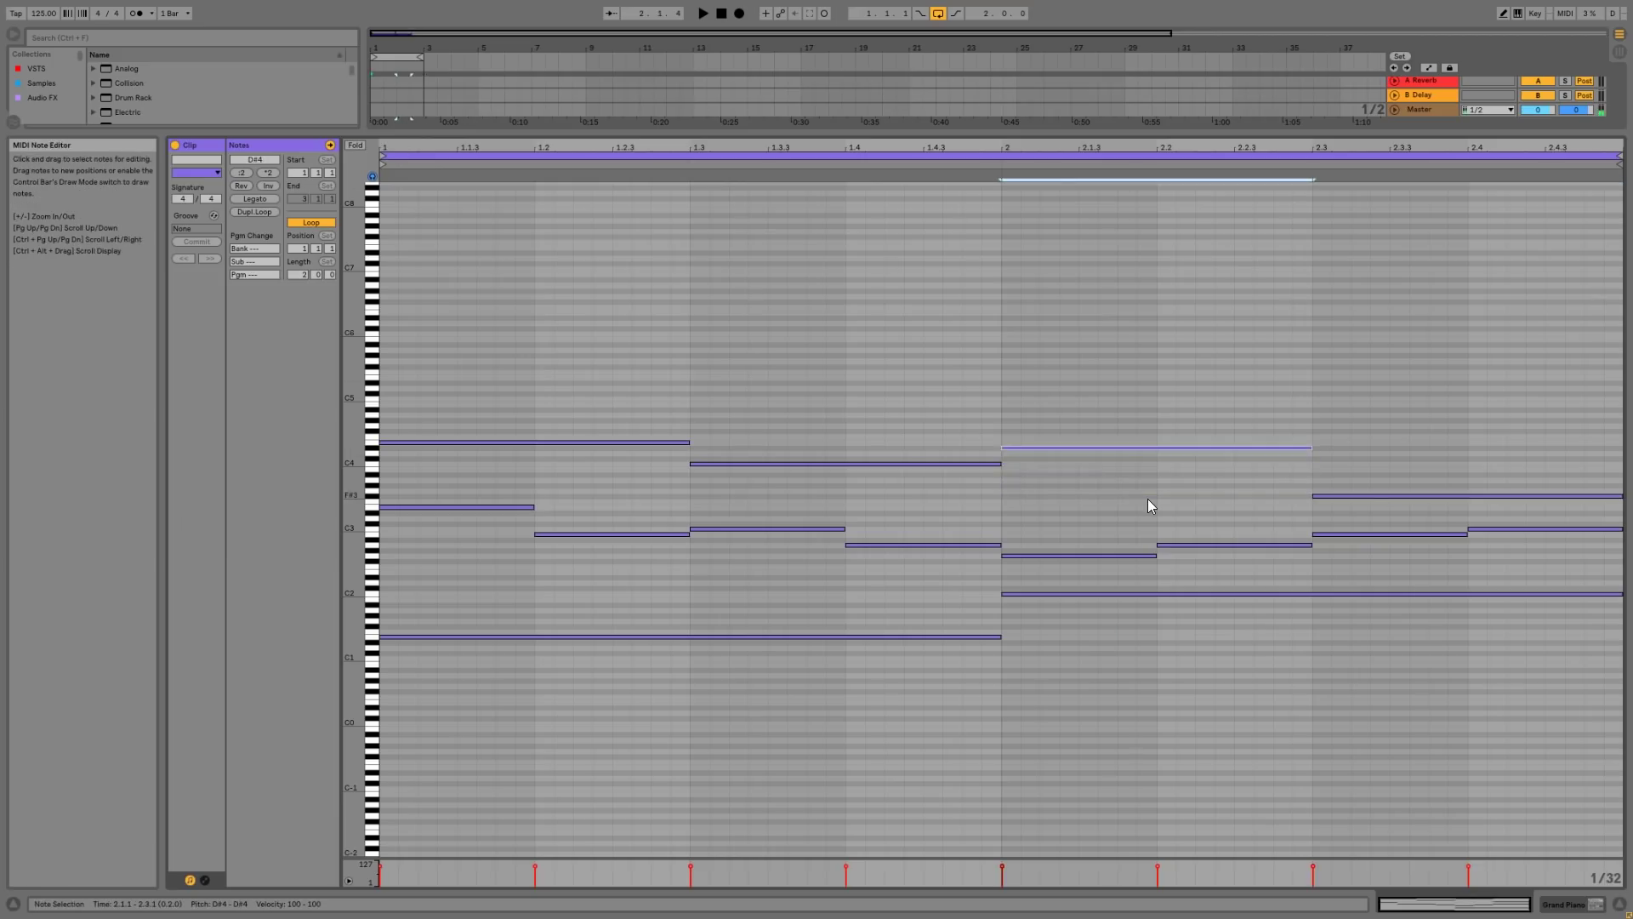
key(space)
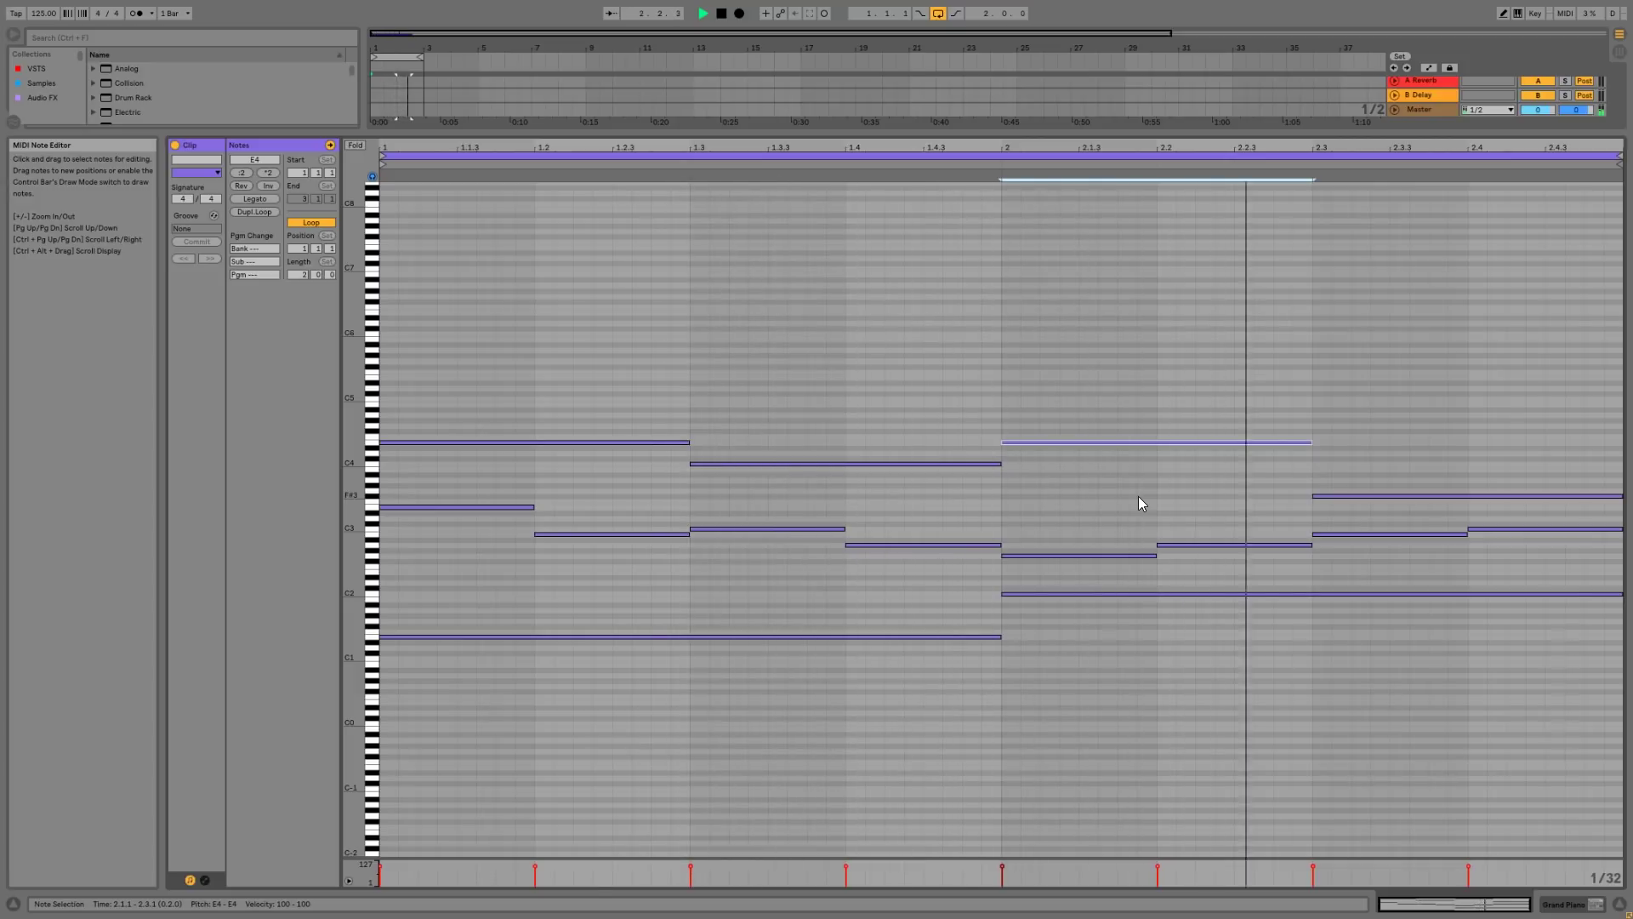
key(space)
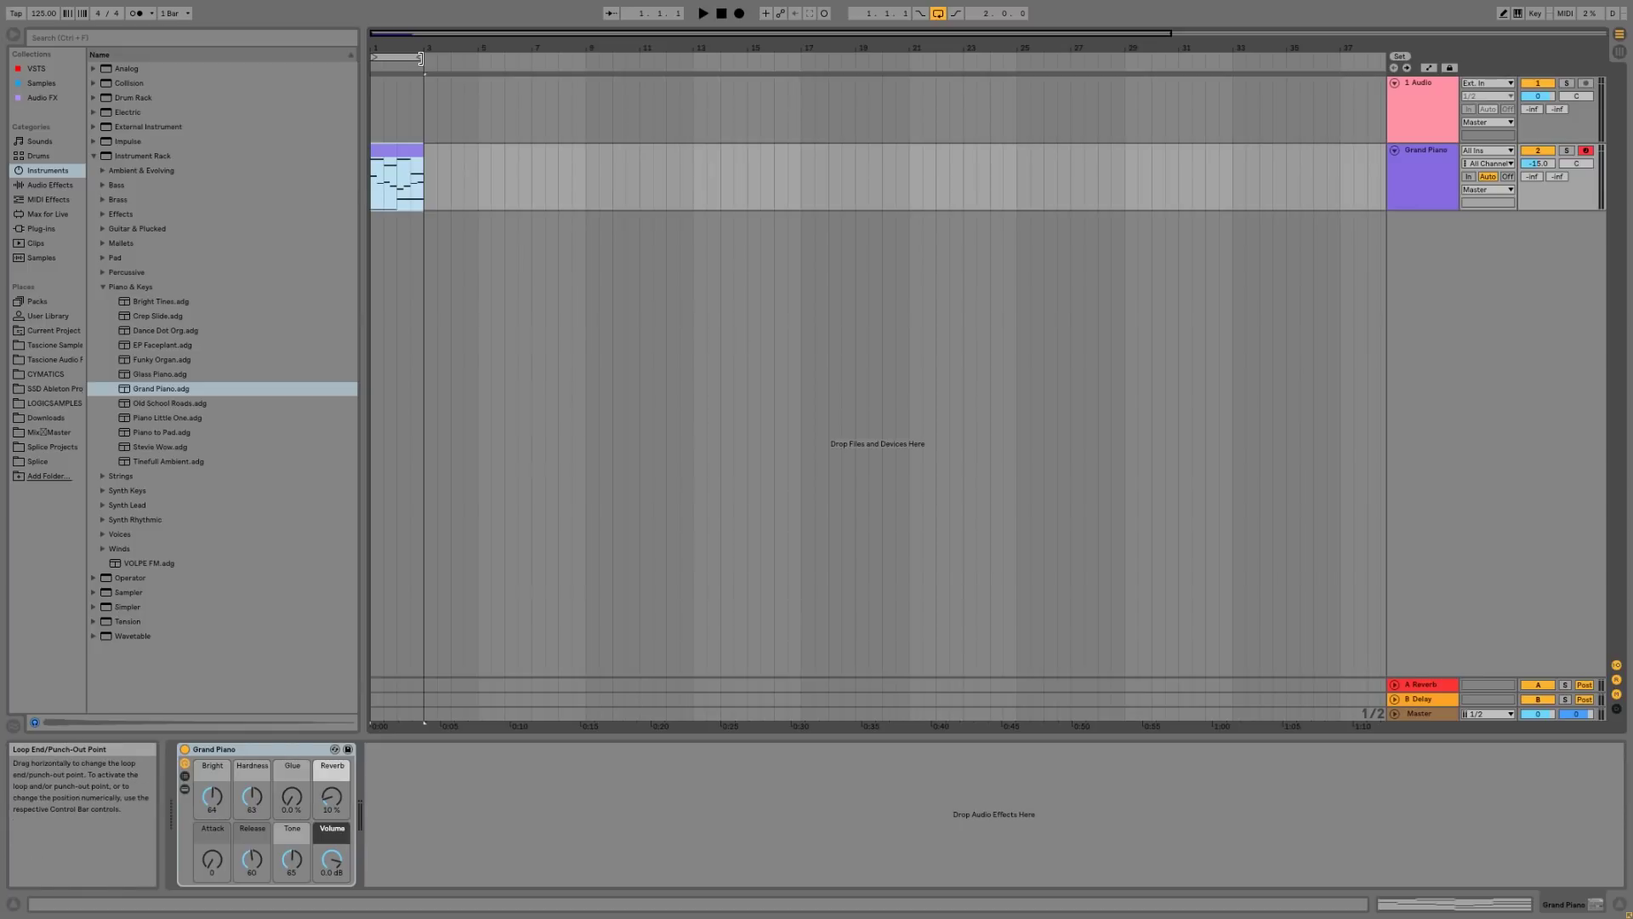
- Extend the arrangement loop to four bars and freeze the Grand Piano track
mouse_move(422, 57)
mouse_down()
mouse_move(479, 60)
mouse_move(414, 75)
mouse_up()
click(404, 162)
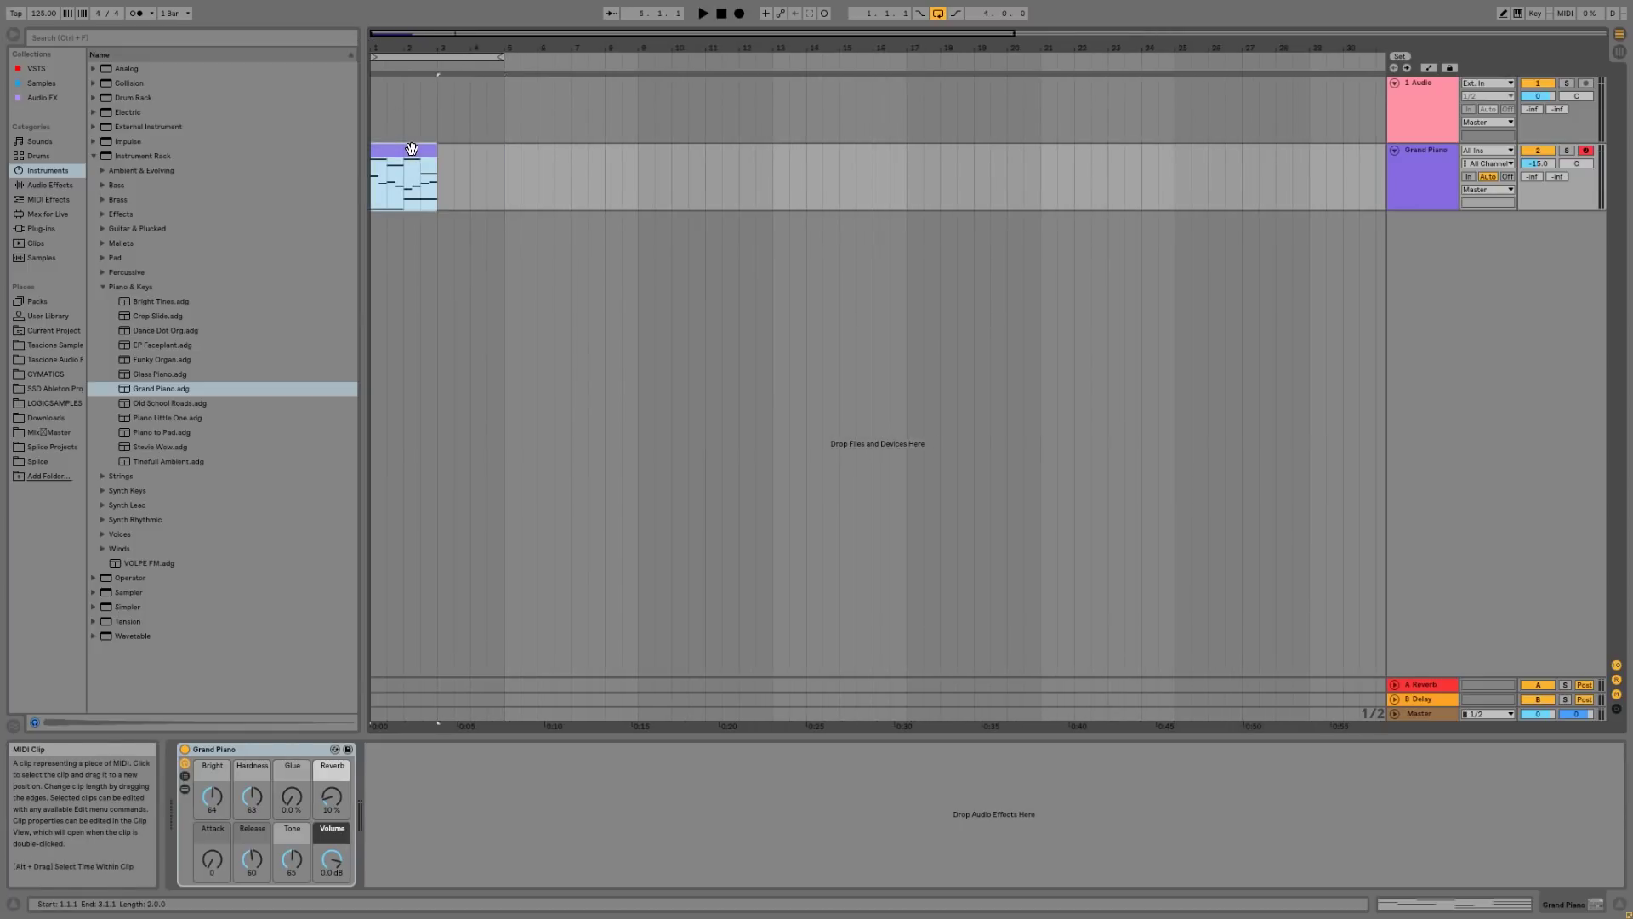
right_click(1421, 176)
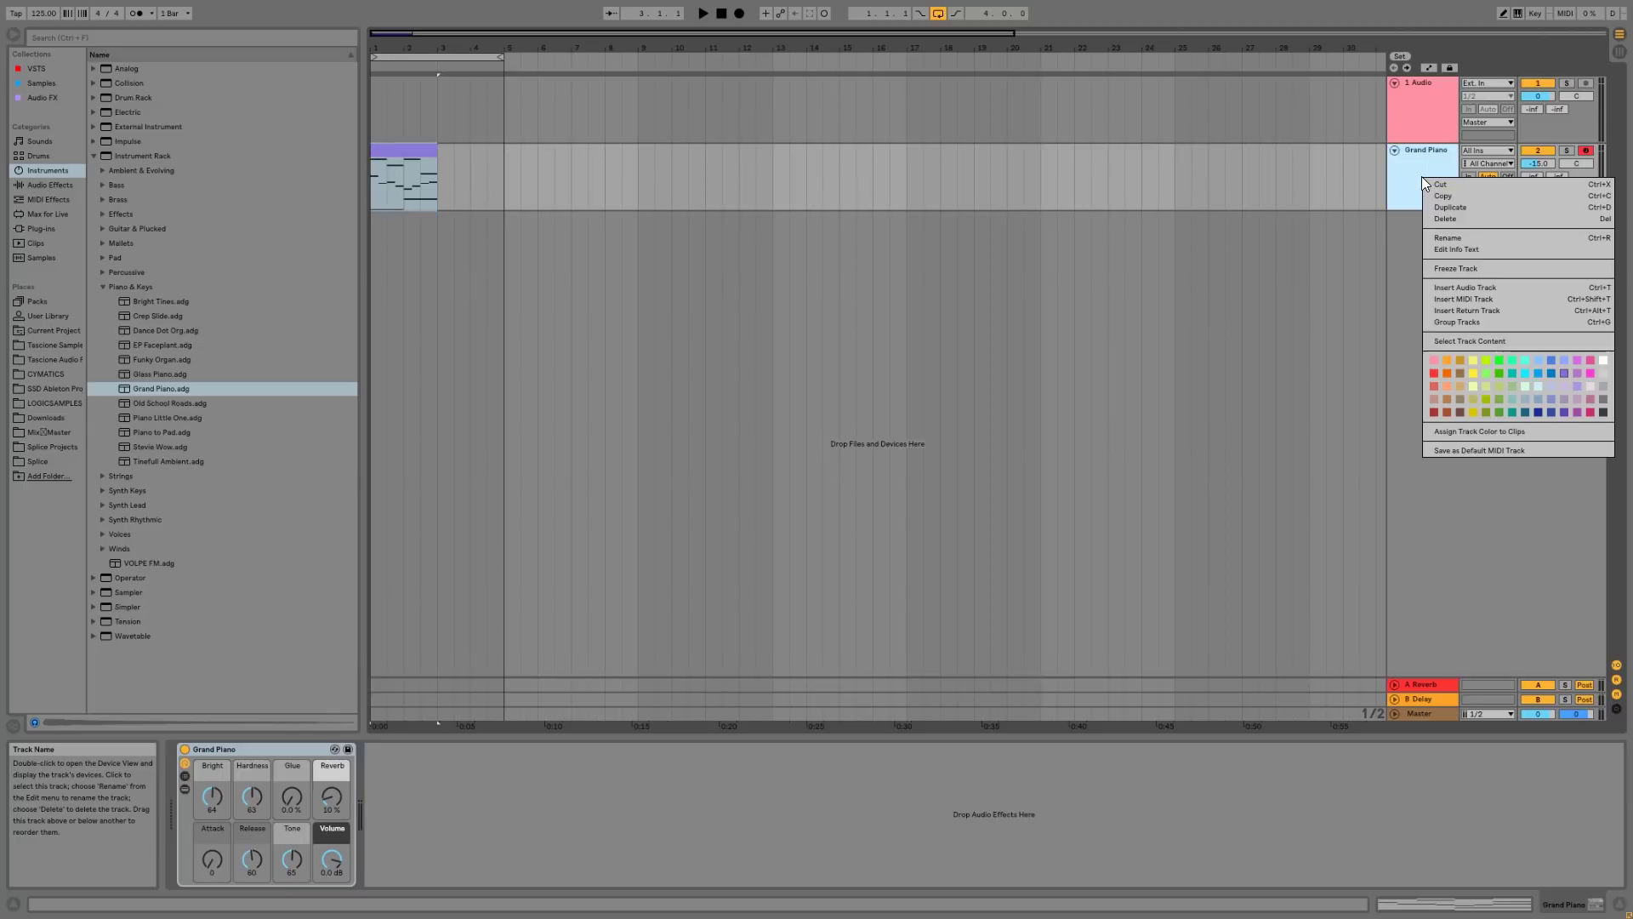
click(1493, 268)
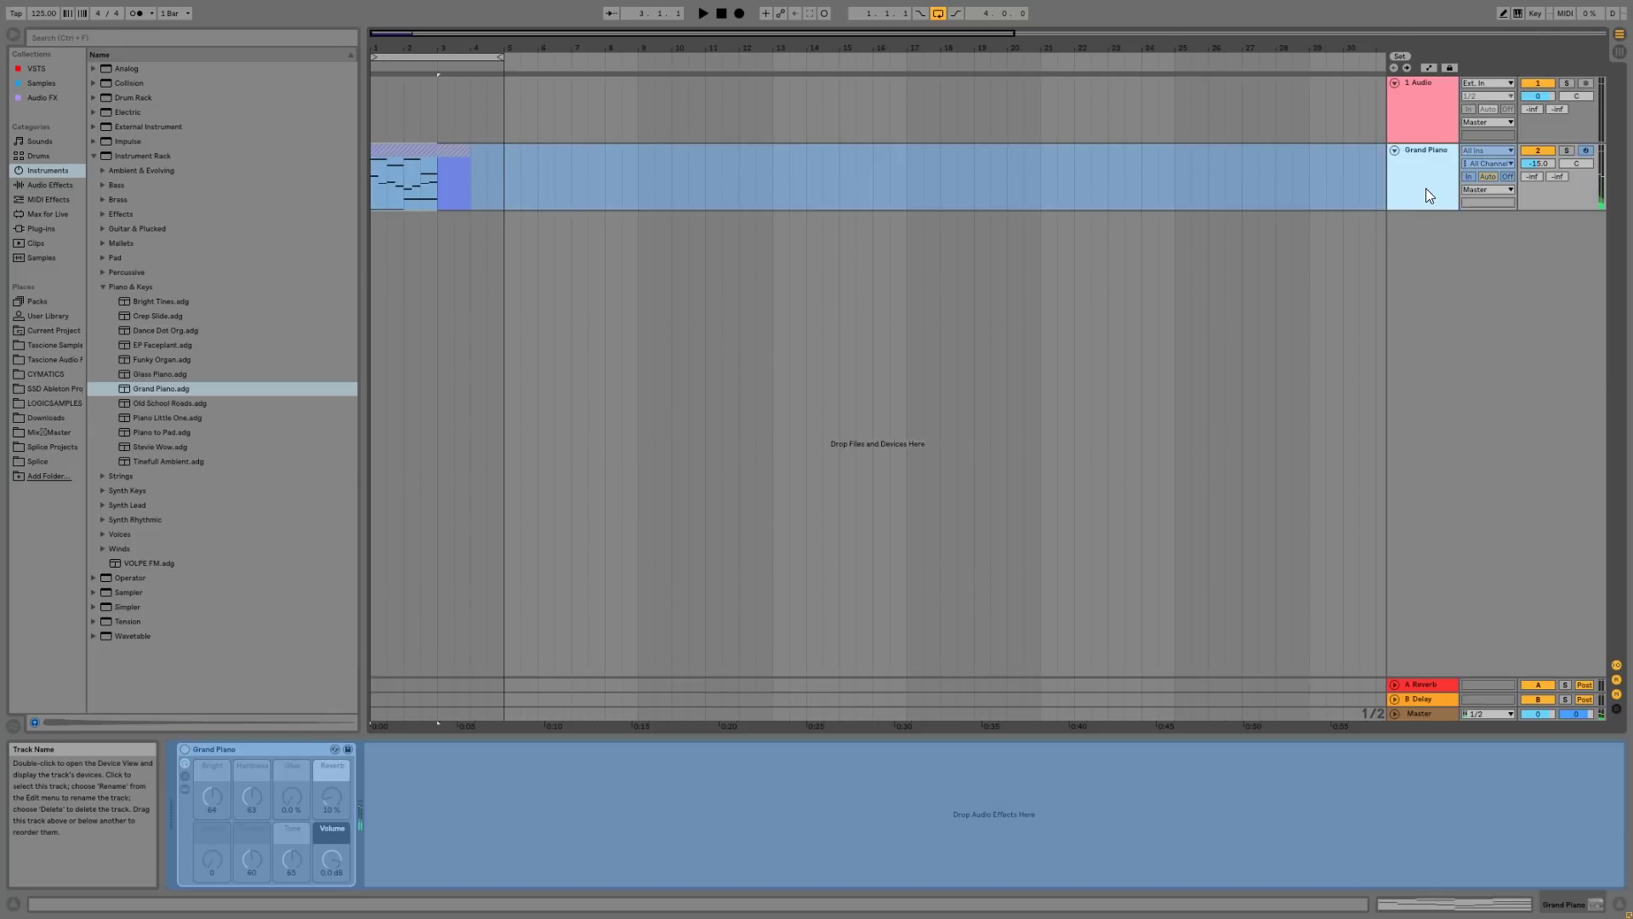
- Insert an audio track, copy the frozen piano clip onto it at bar 1, and duplicate that clip to bar 3
key(ctrl+t)
drag(421, 152, 409, 221)
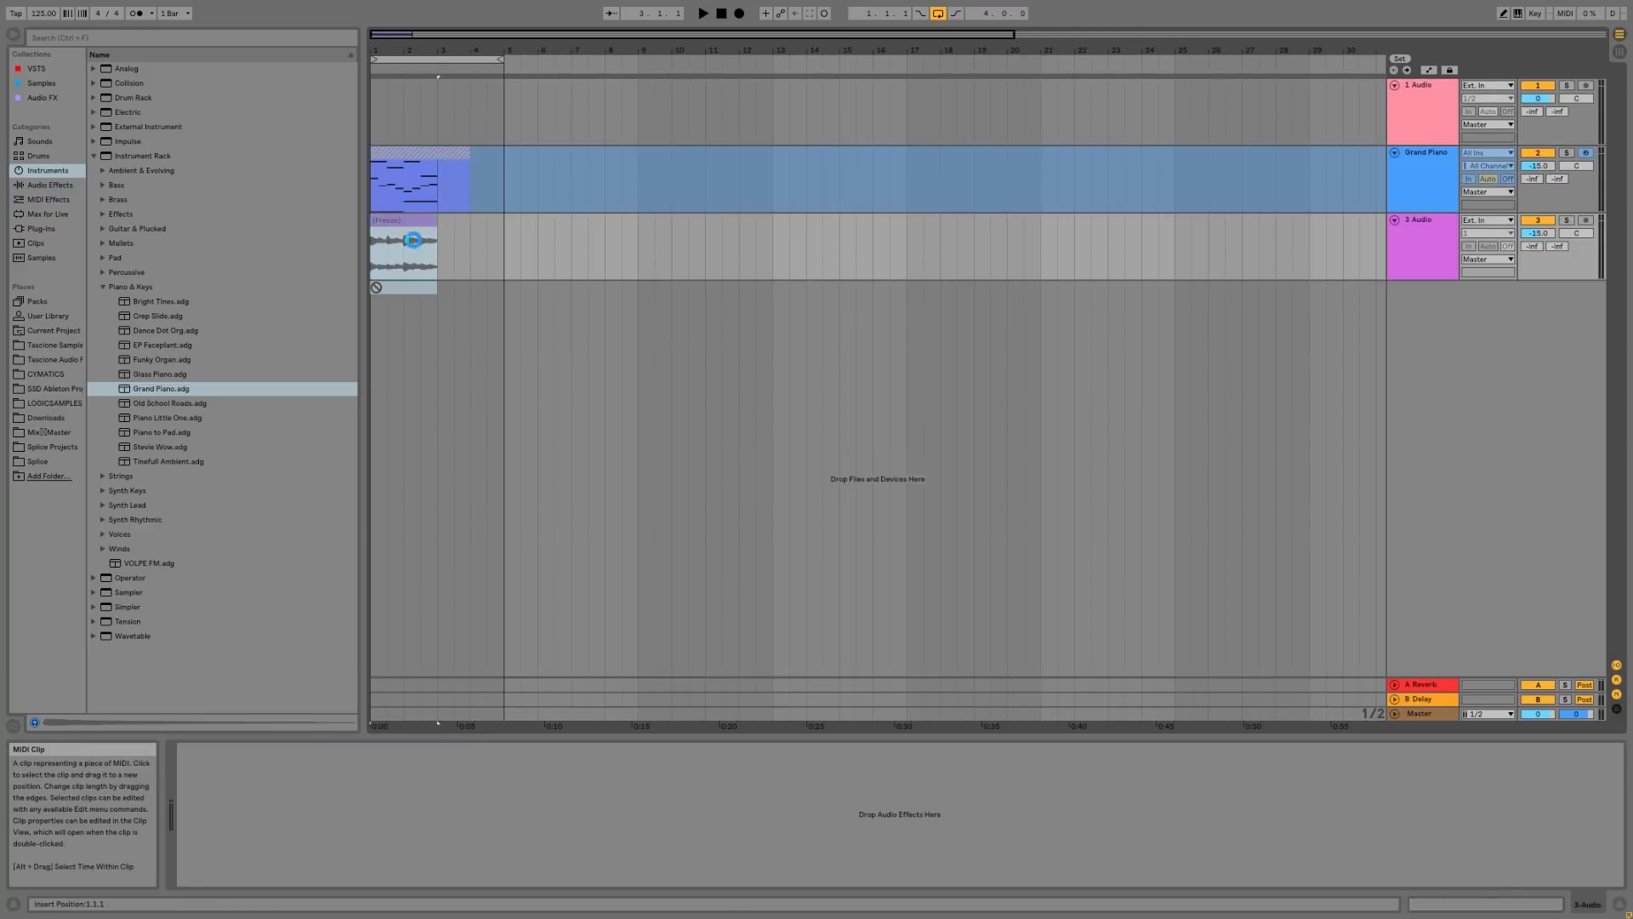
key(ctrl+d)
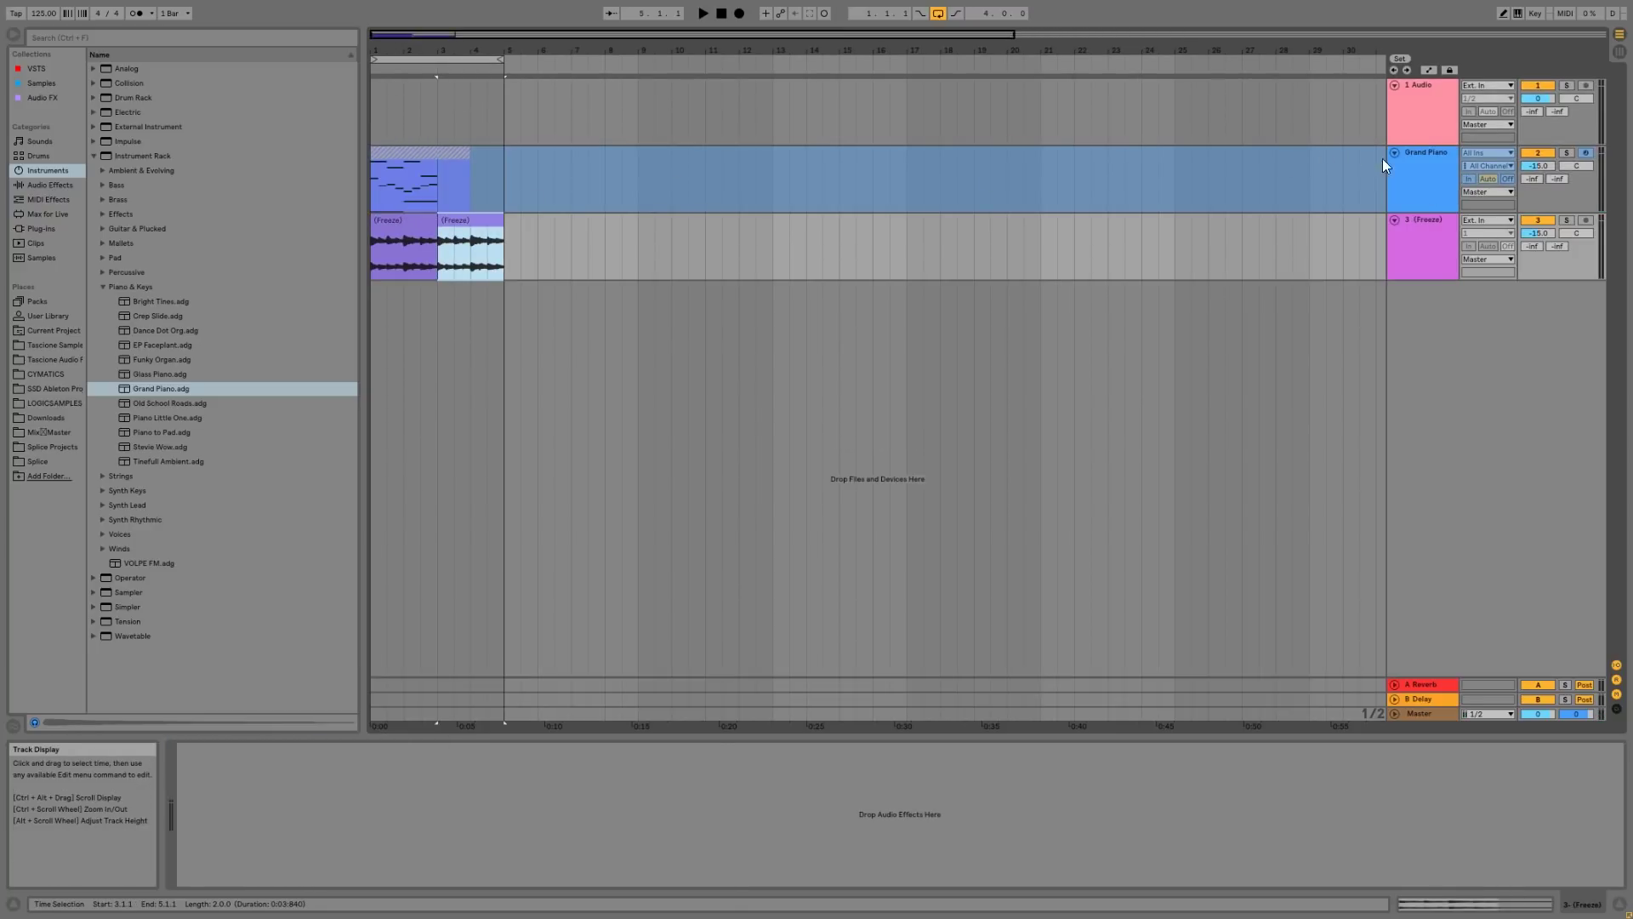
- Rename the new audio track Piano Loop 1 and put it in a group named Synths
click(1424, 254)
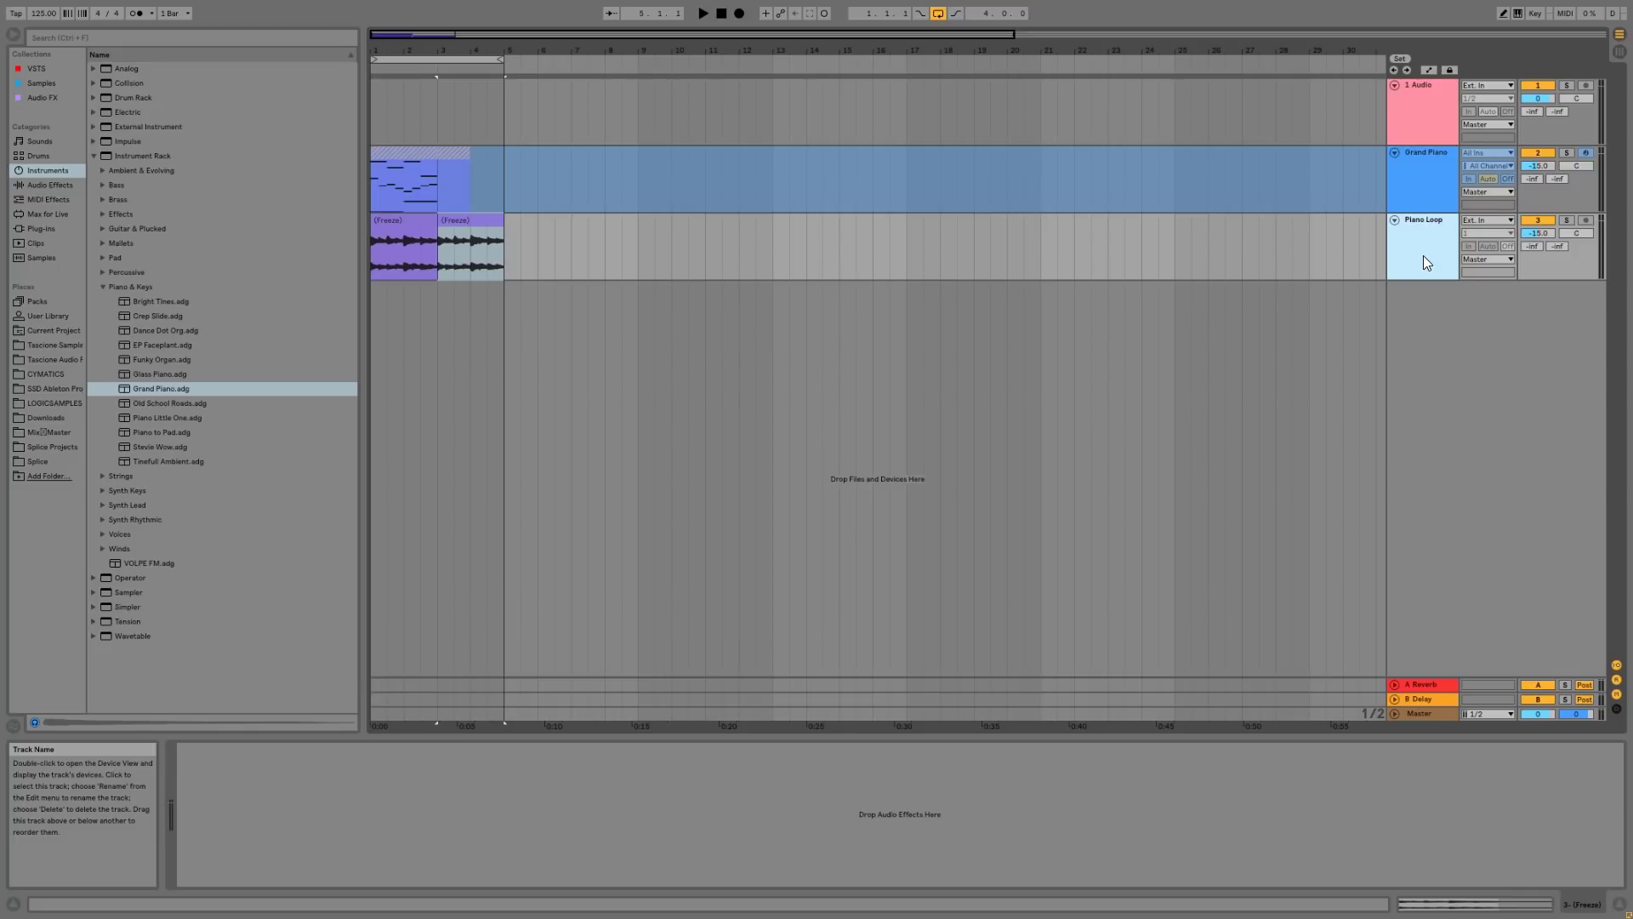
text(1)
key(Return)
key(ctrl+g)
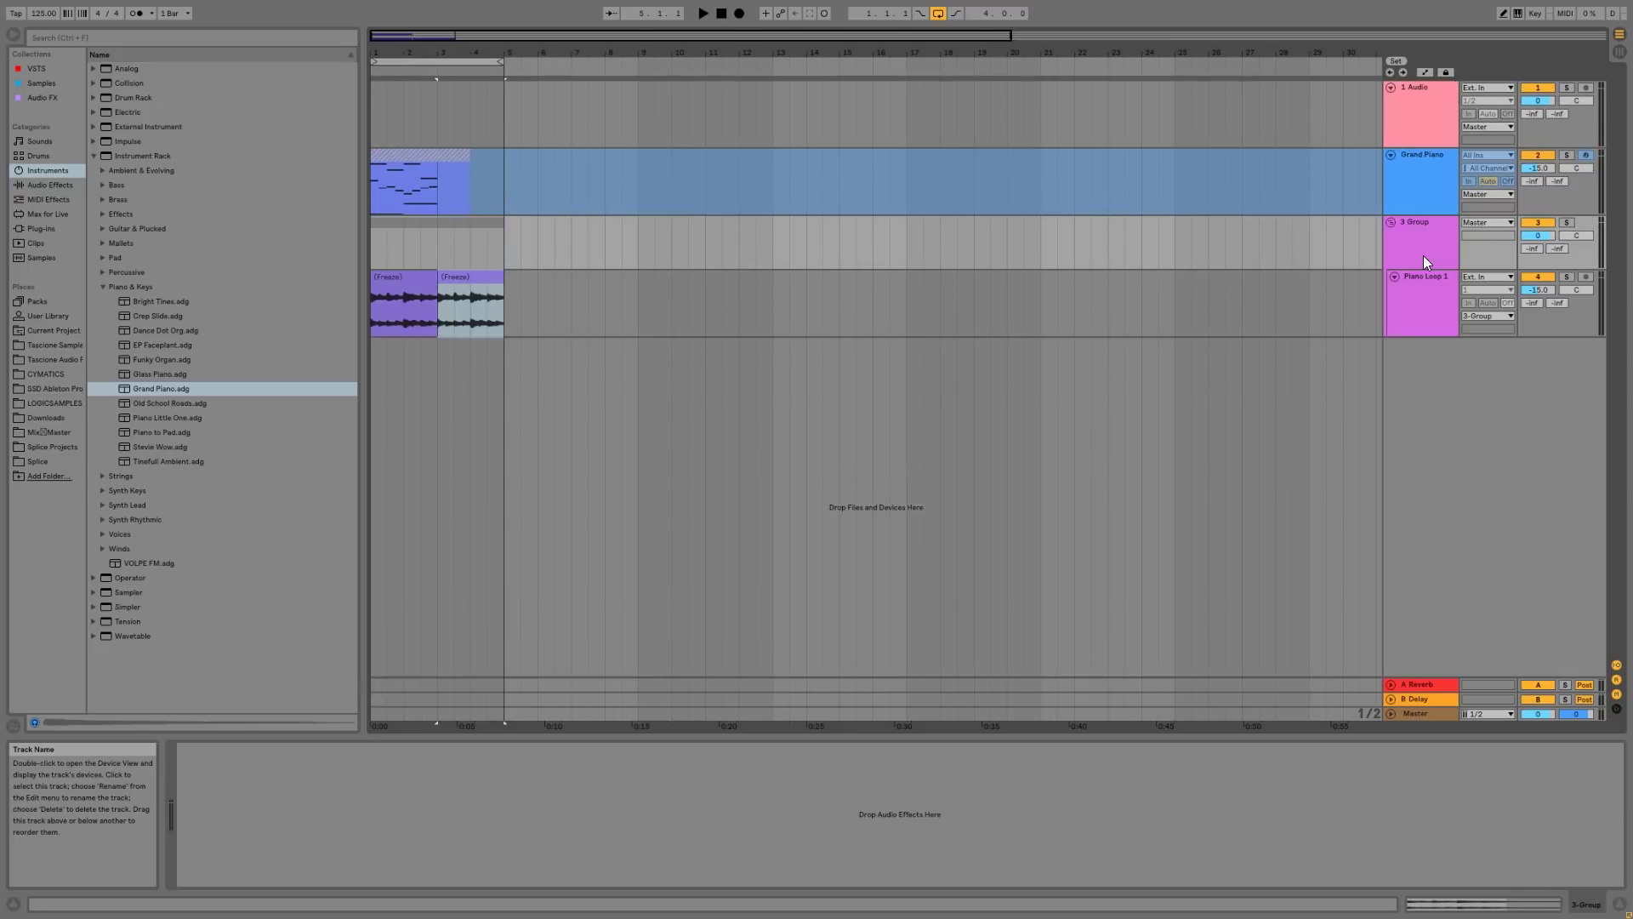
text(Synths)
key(Return)
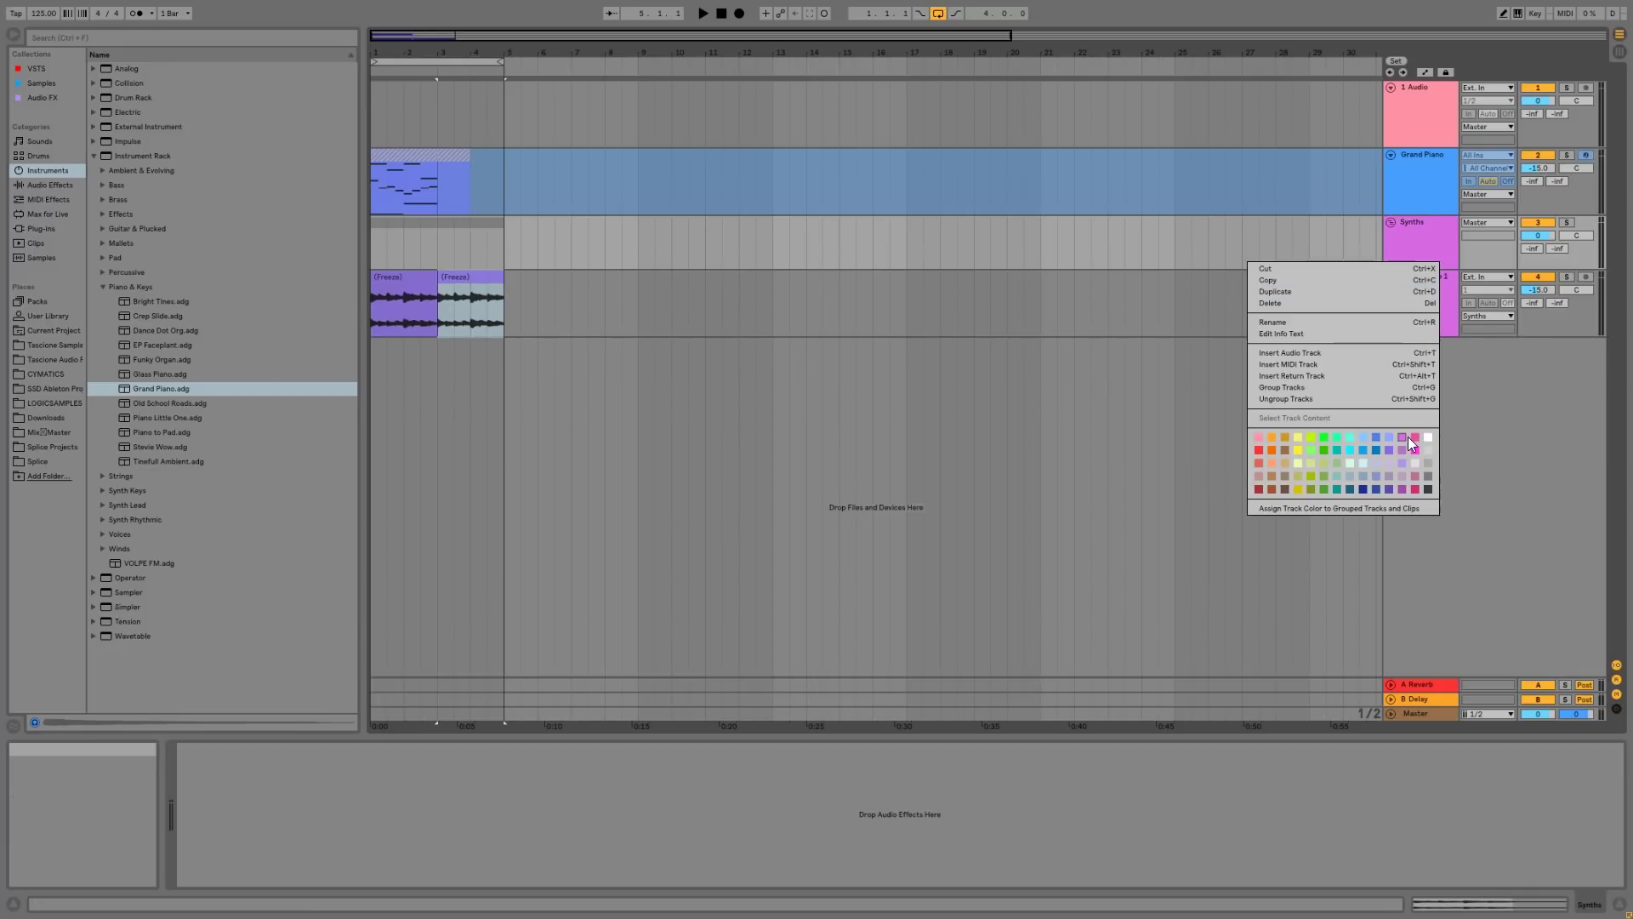
- Colour the Synths group and the Piano Loop 1 track pink
click(1257, 437)
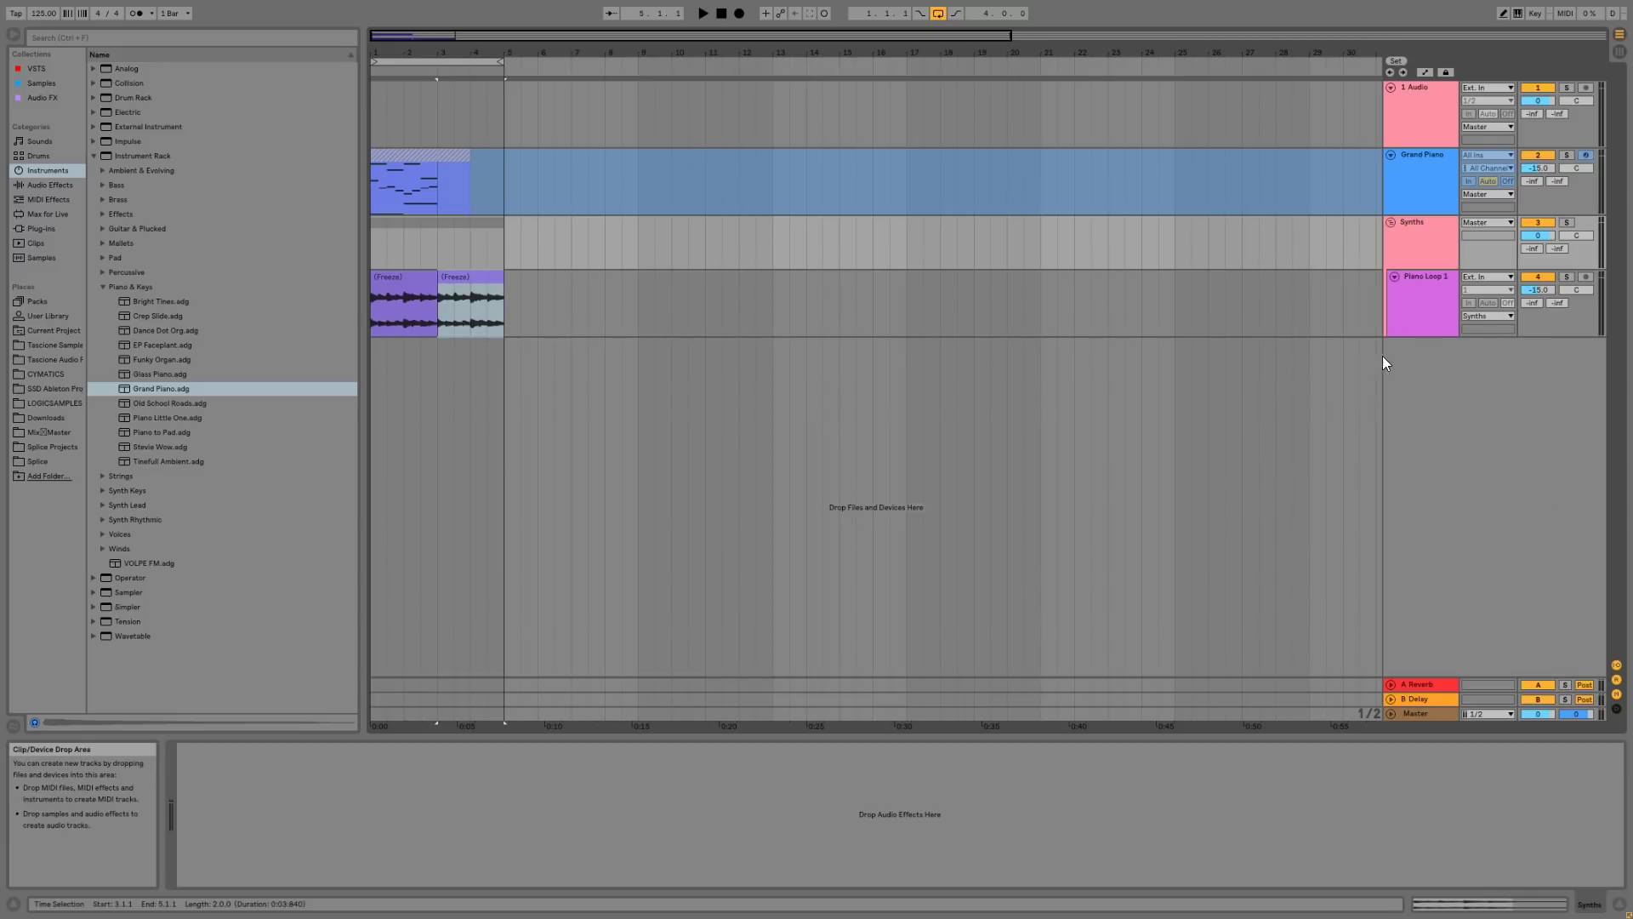
right_click(1399, 328)
click(1404, 497)
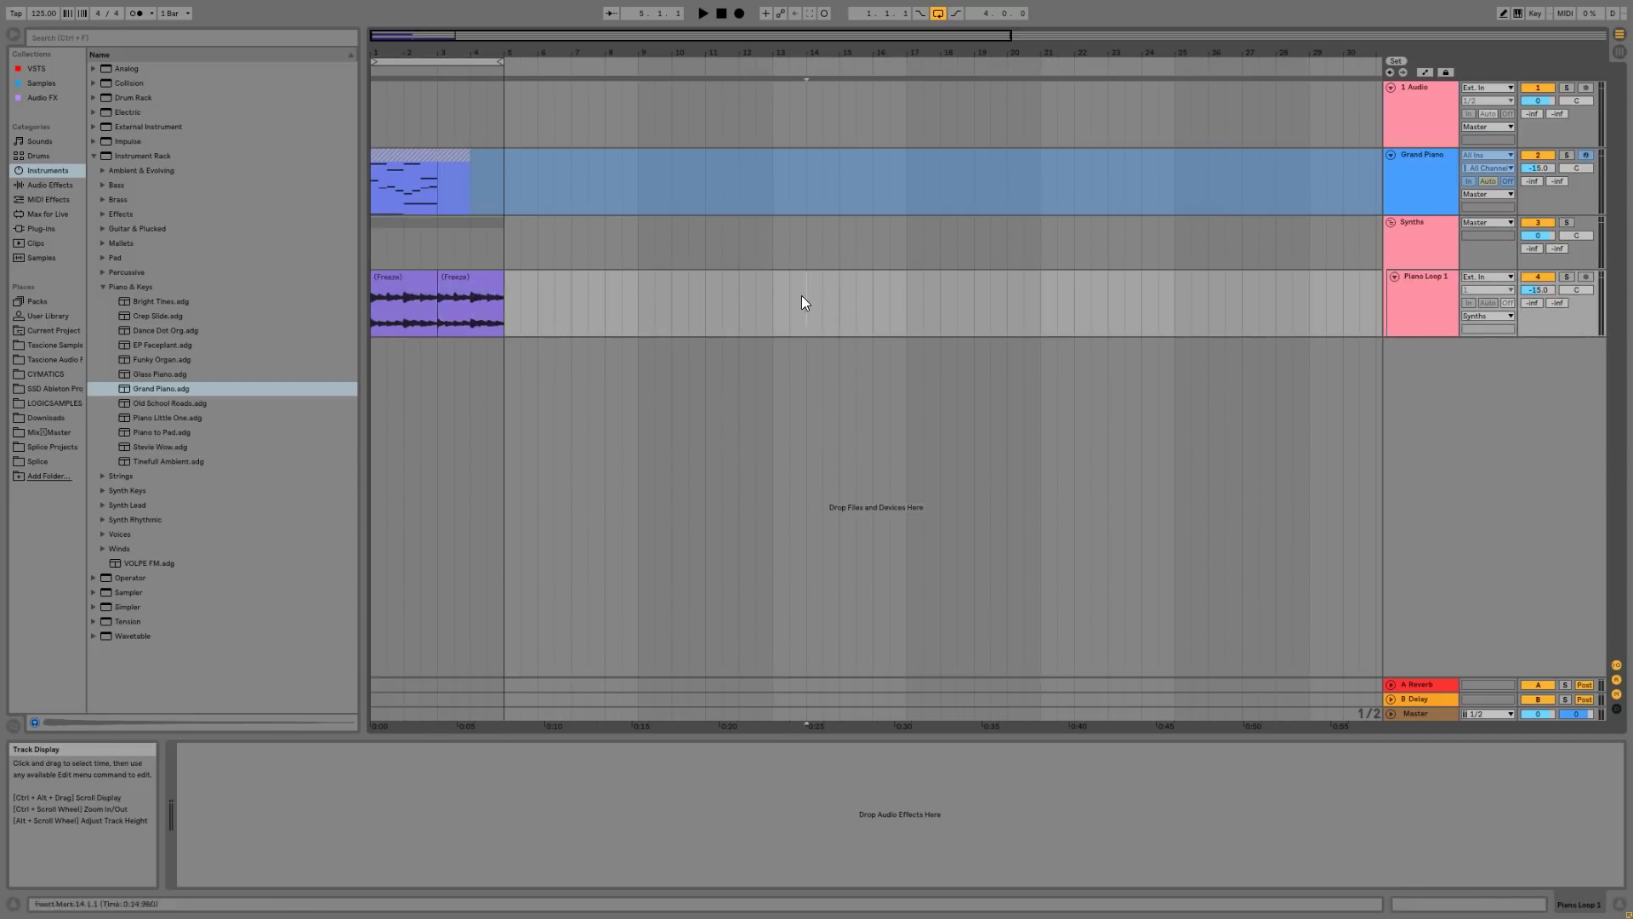
- Try to recolour the frozen audio clips on the Piano Loop 1 track pink
drag(801, 294, 355, 279)
right_click(391, 275)
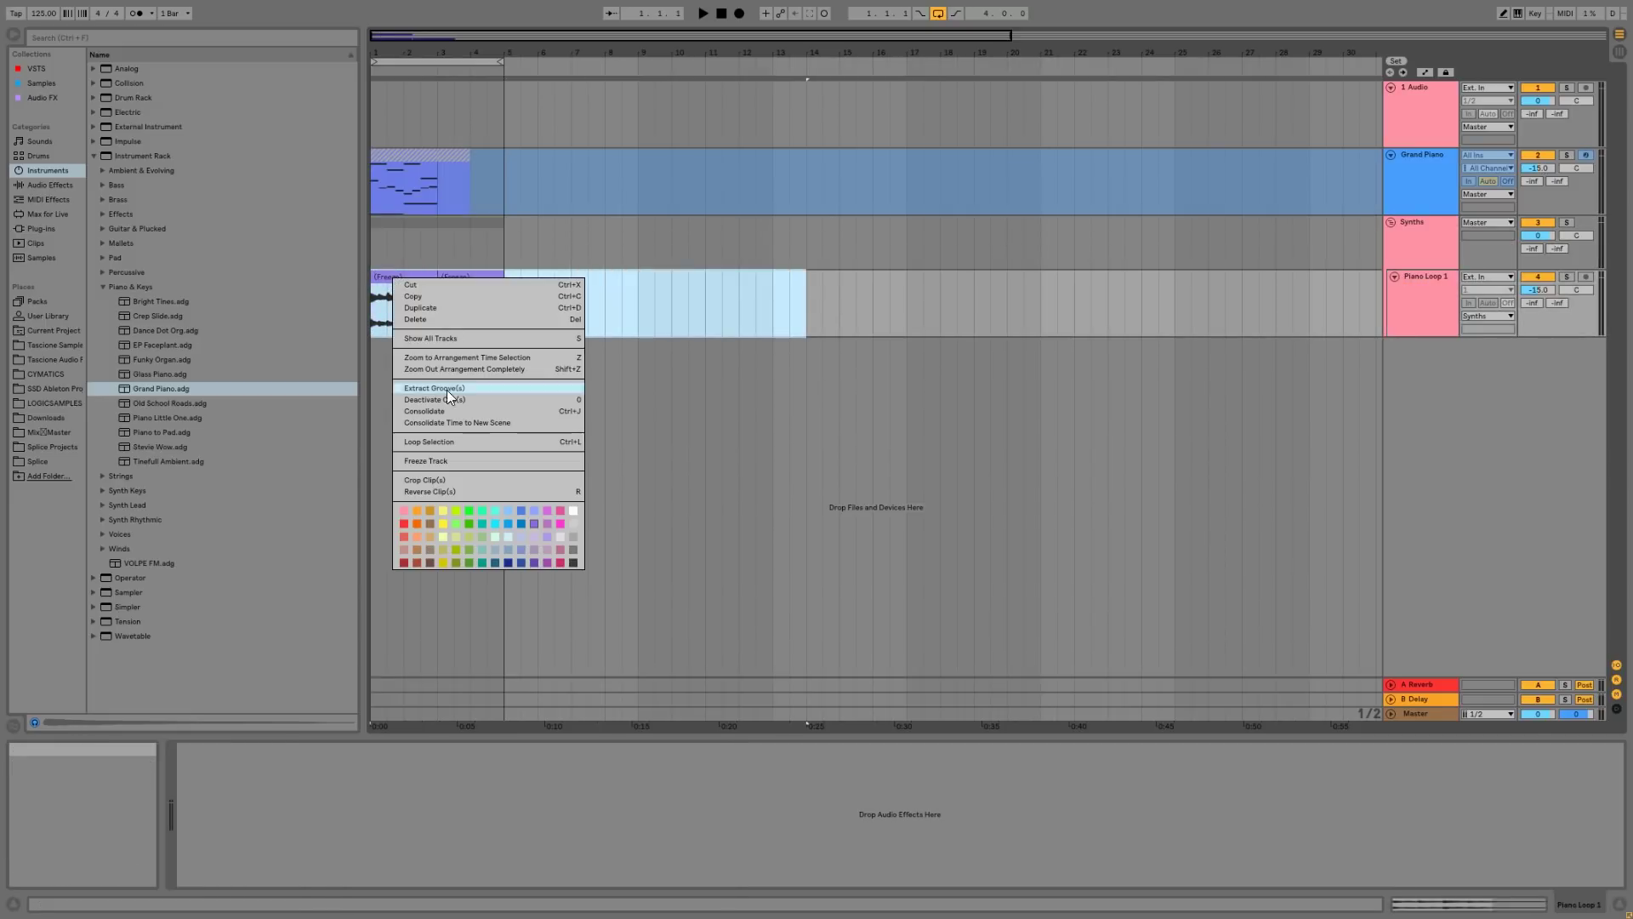
click(410, 513)
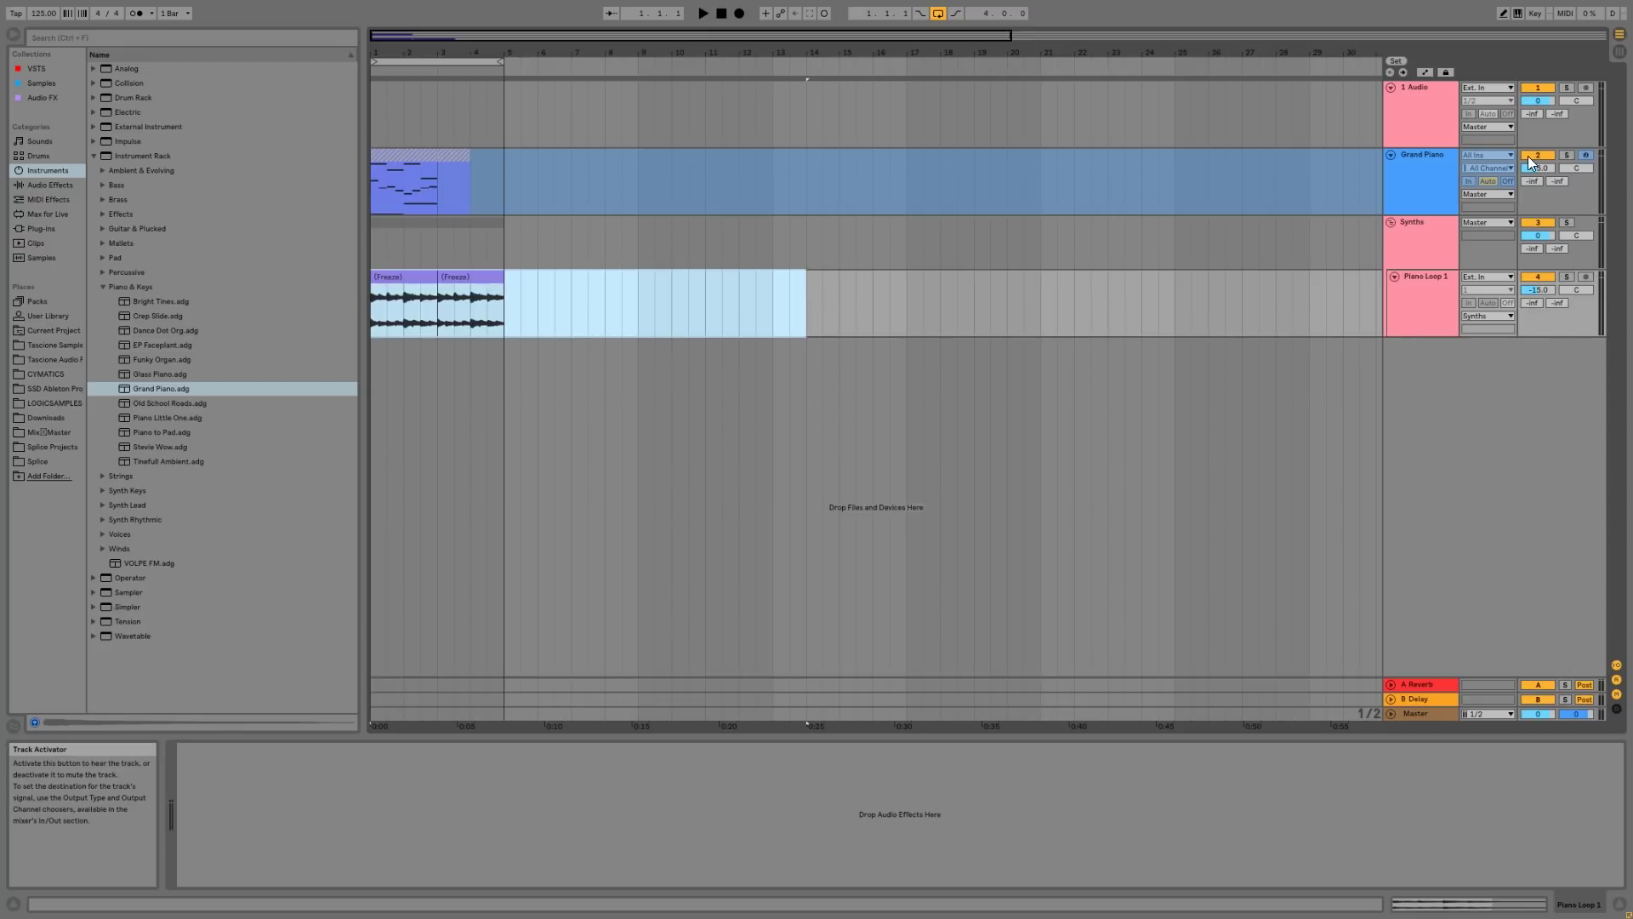
- Delete the empty 1 Audio track and move the Grand Piano track into the Synths group
click(1406, 137)
key(Delete)
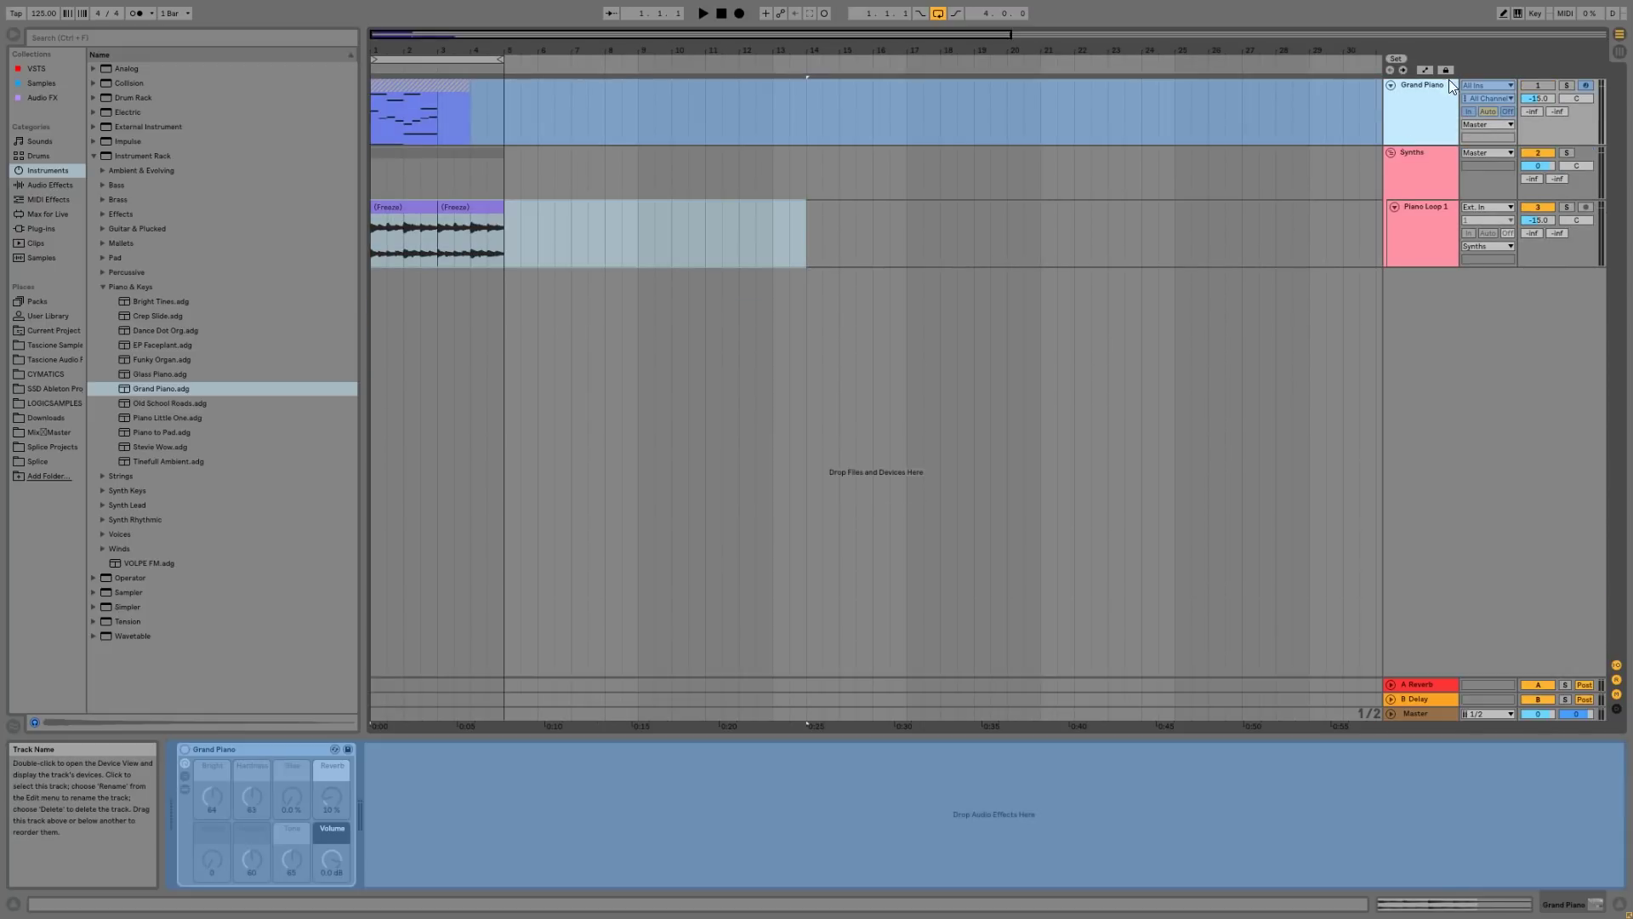
drag(1441, 132, 1429, 192)
right_click(1429, 192)
click(876, 313)
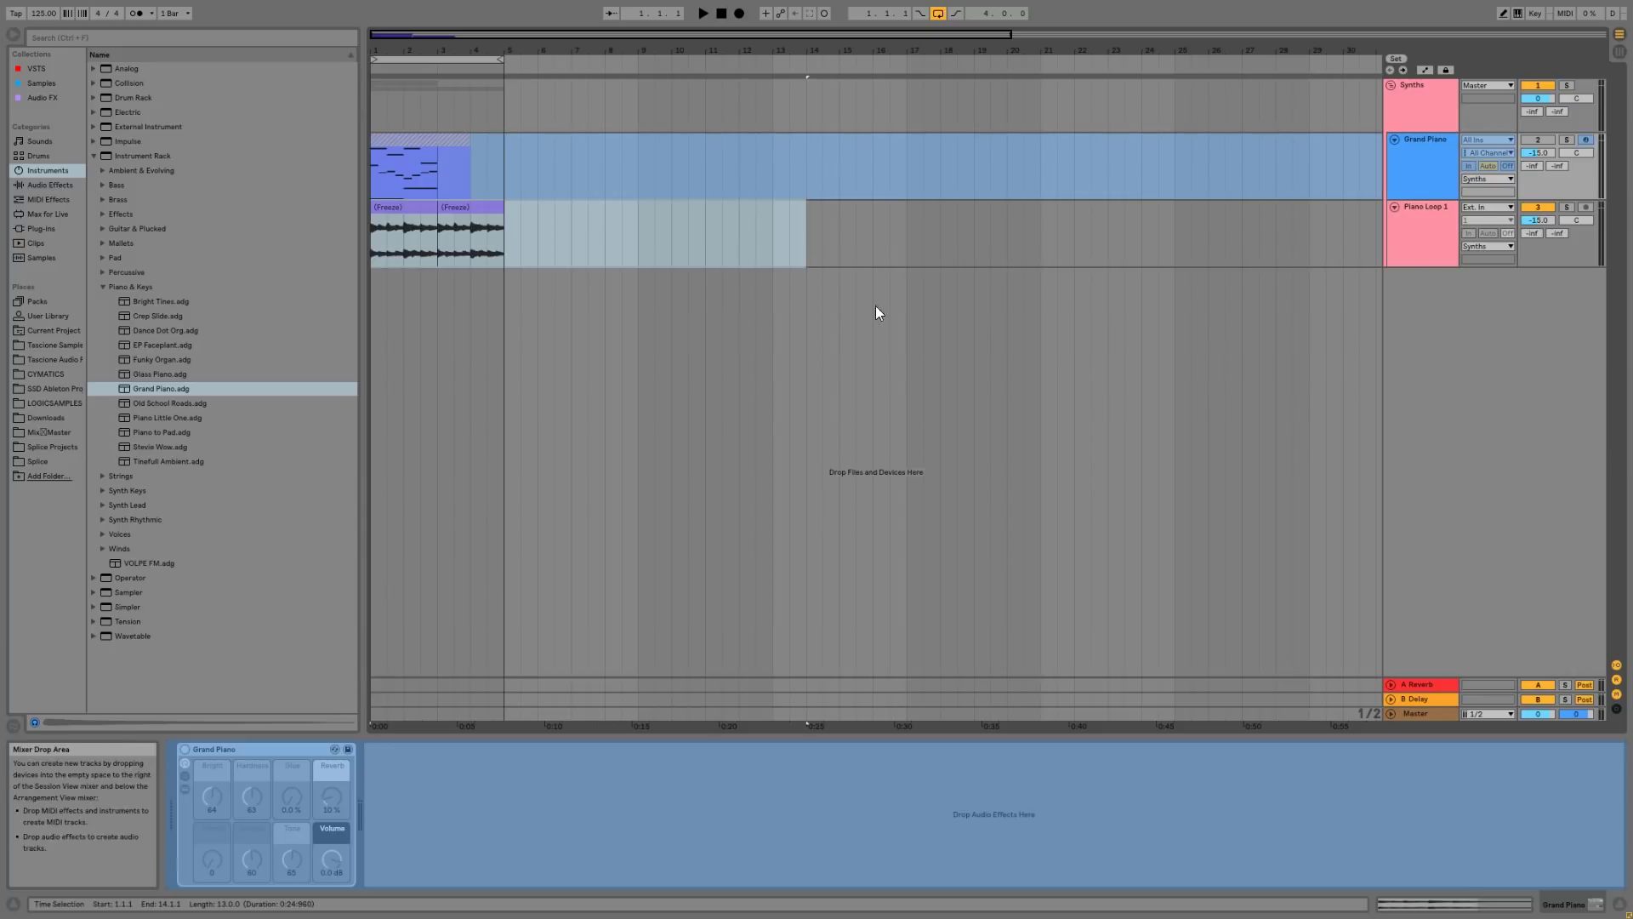
- Select bars 1 to 8 across the Grand Piano and Piano Loop 1 tracks and colour the audio clips pink
drag(636, 141, 349, 282)
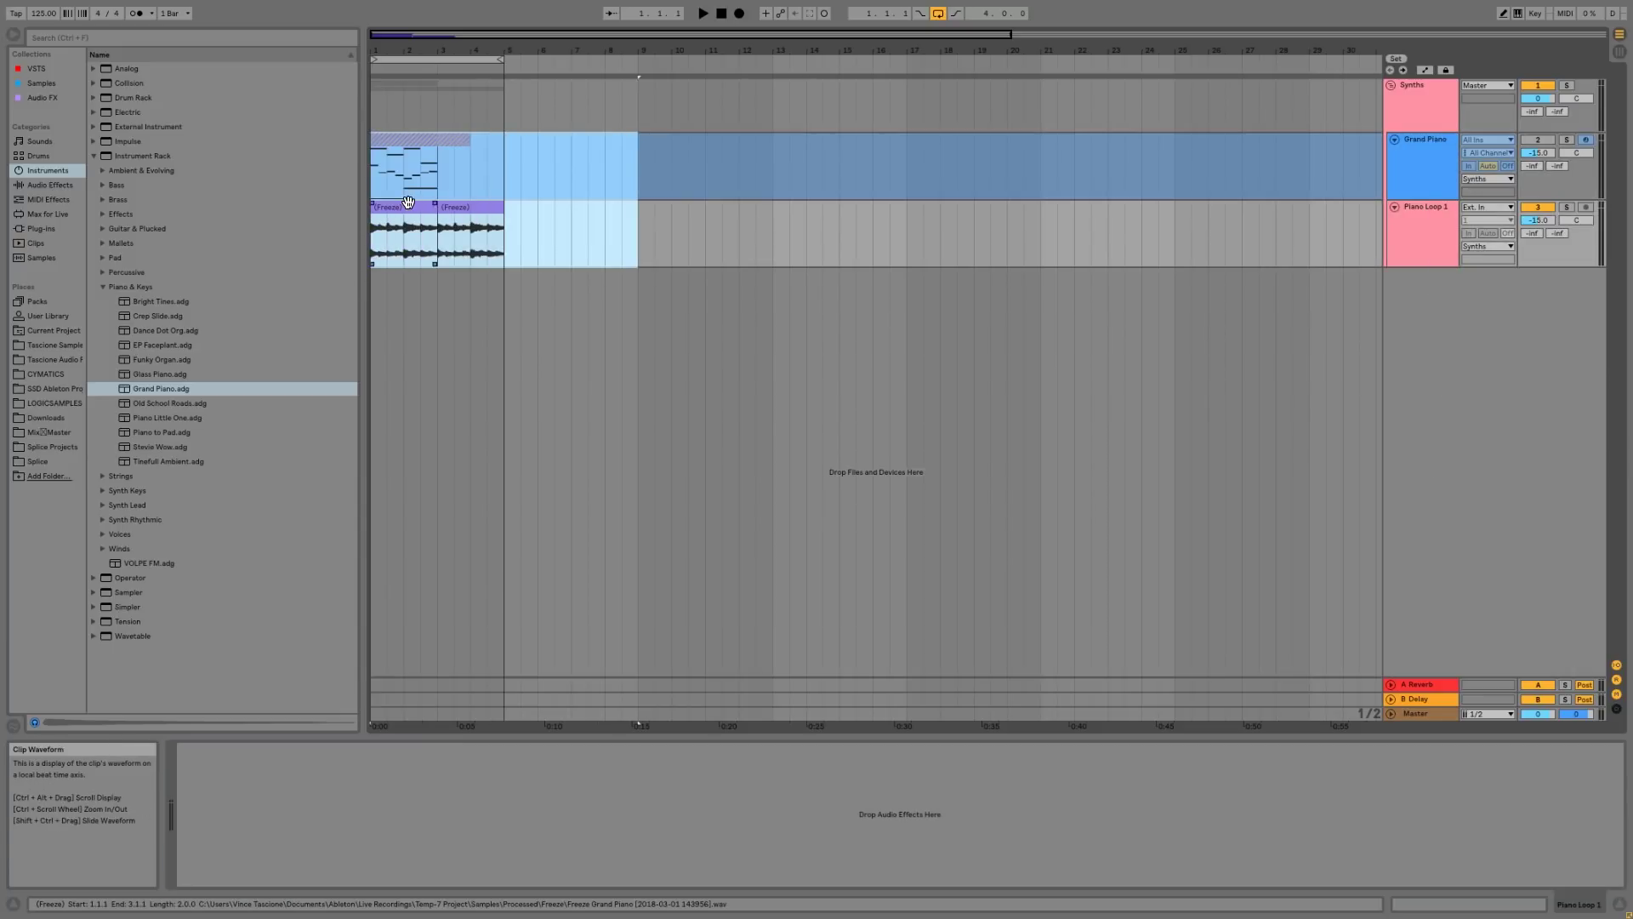
right_click(408, 201)
click(420, 442)
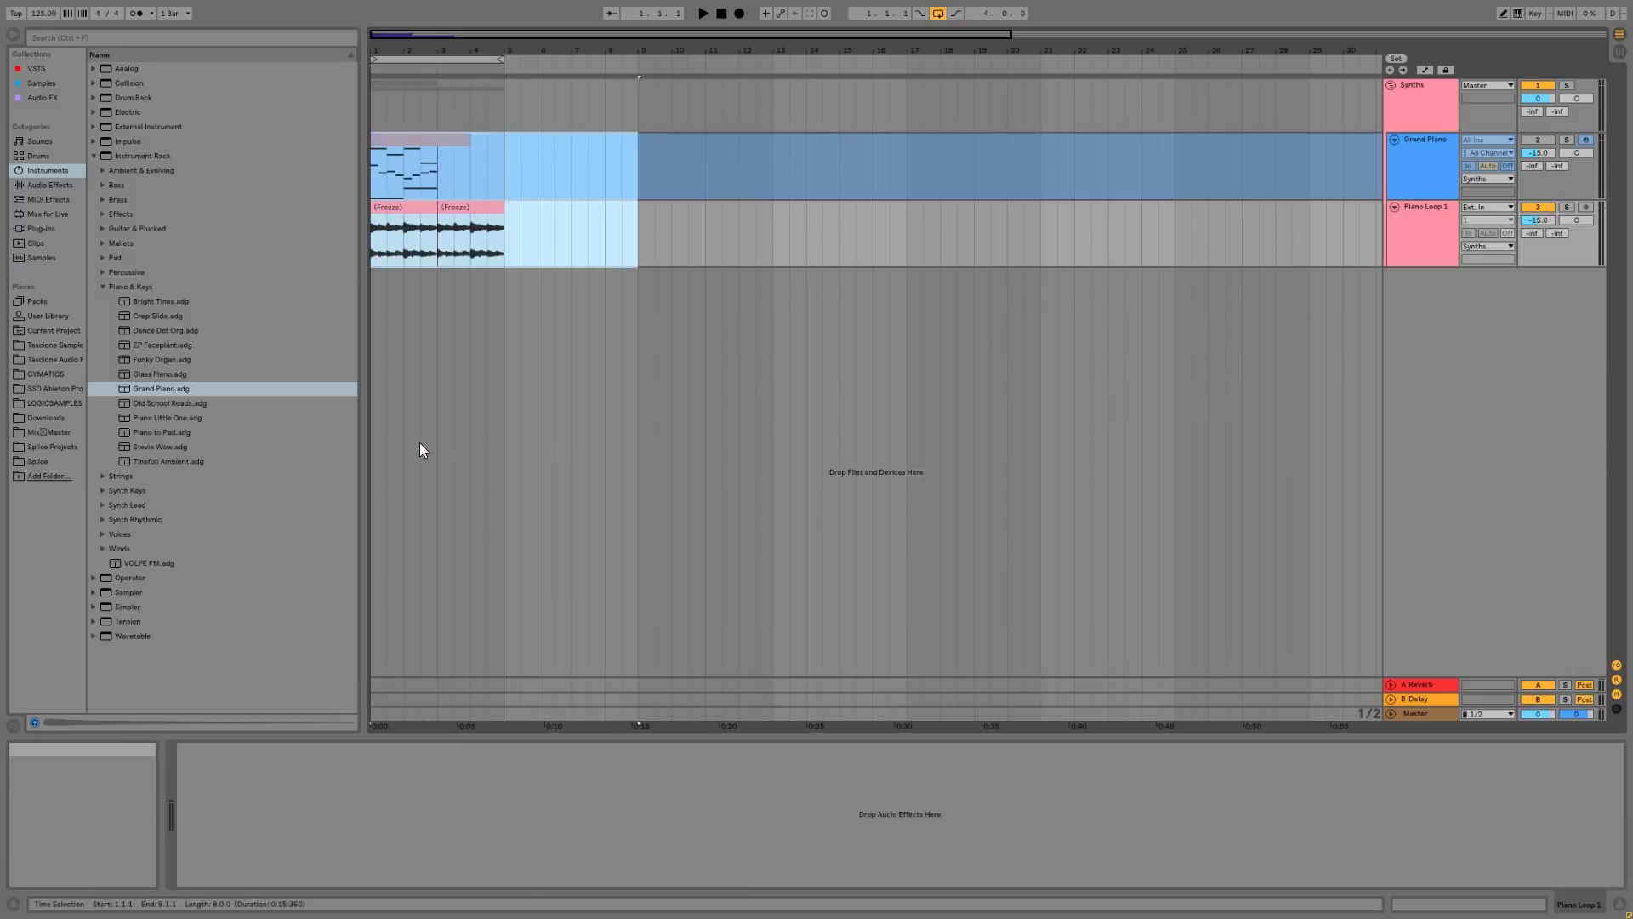
- Duplicate the Piano Loop 1 track as a deactivated track named piano Loop 2
click(656, 251)
click(1451, 223)
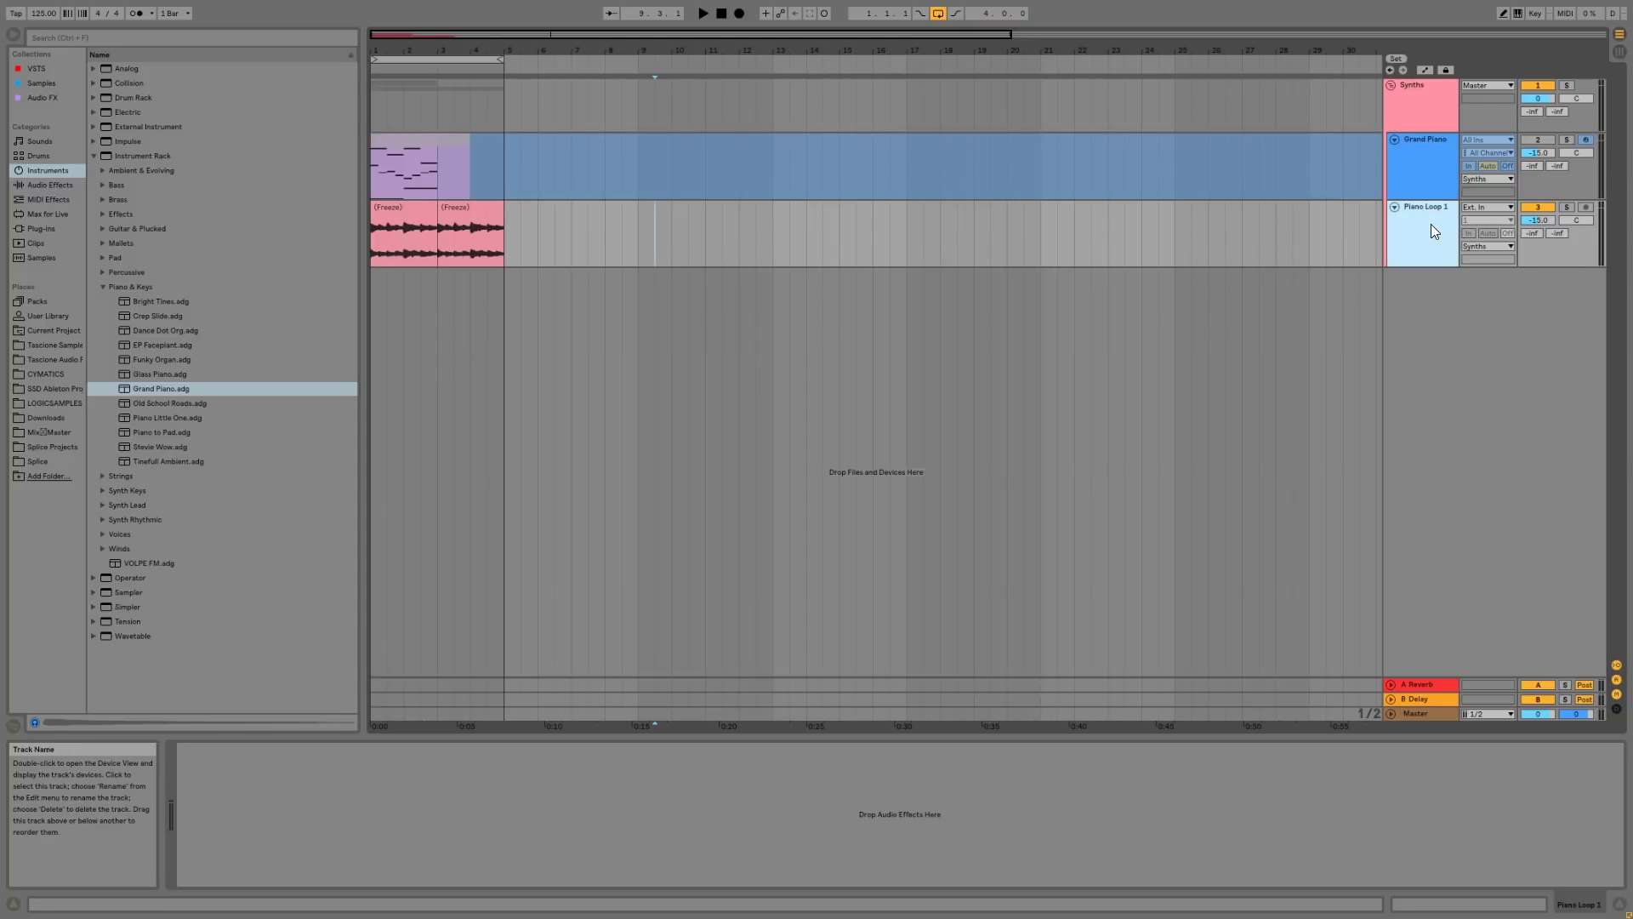
key(ctrl+d)
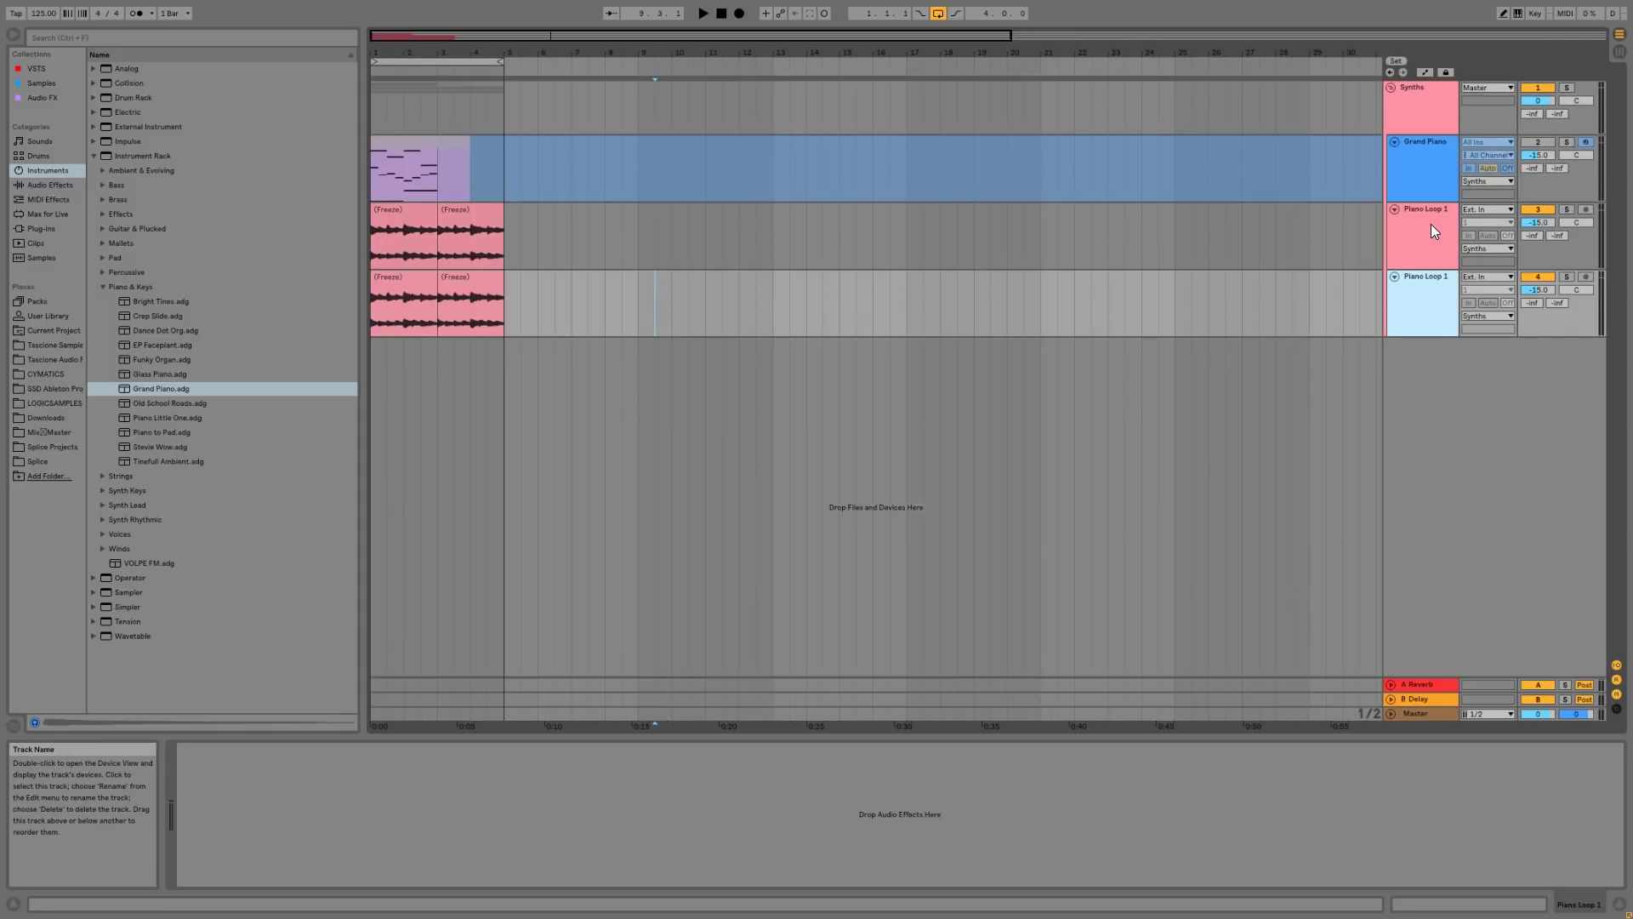
key(ctrl+r)
text(pi)
click(1537, 277)
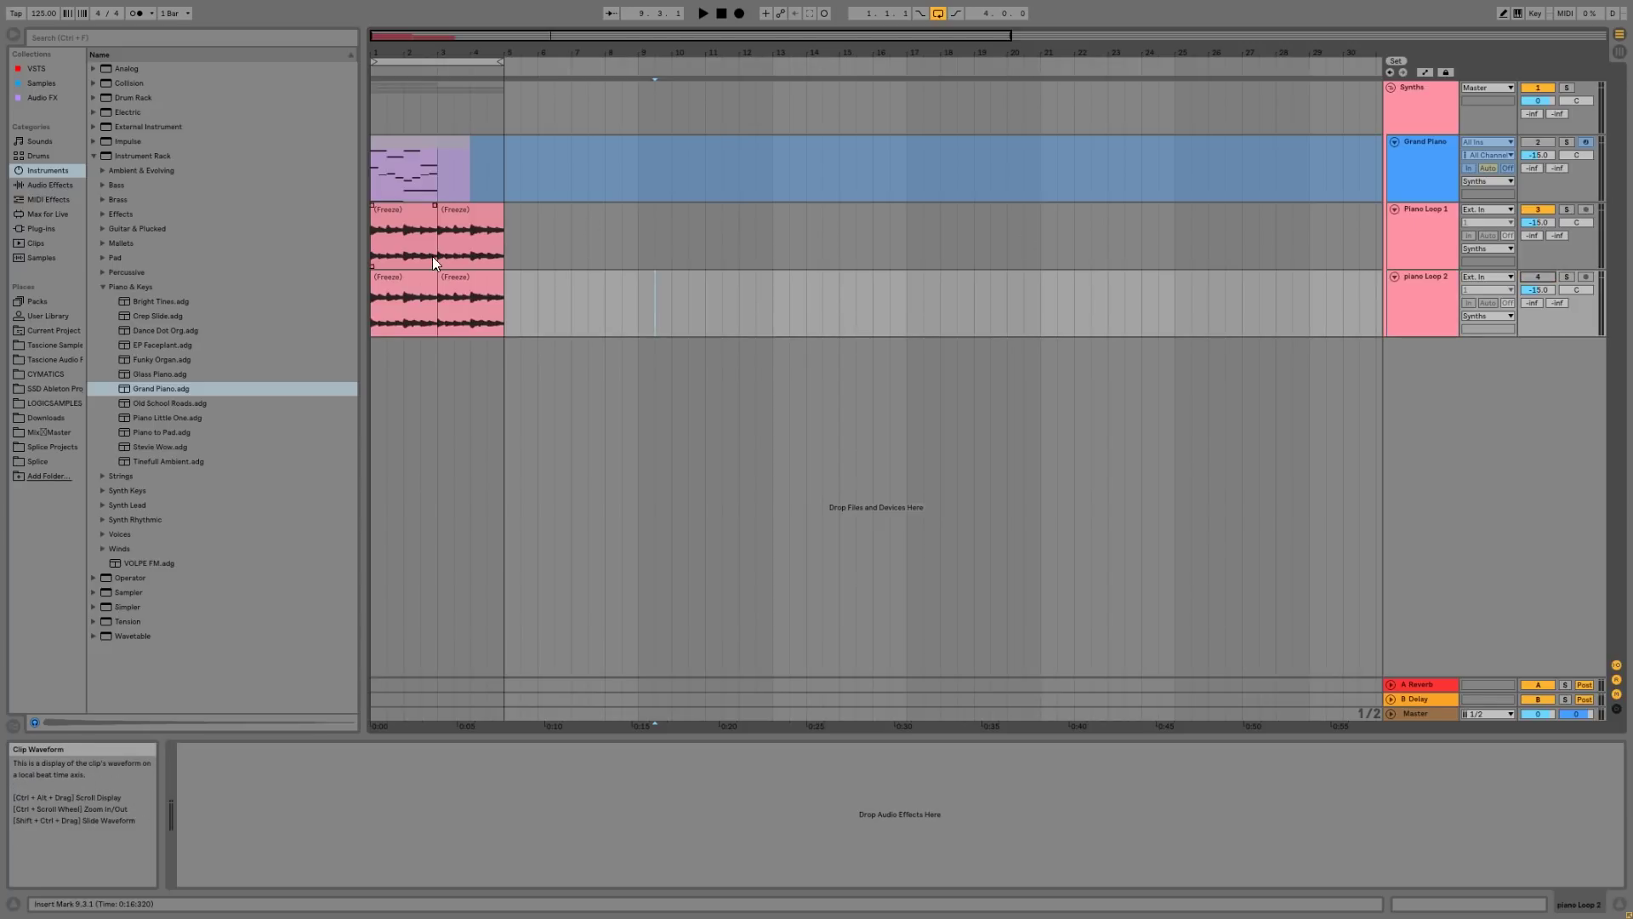
- Set the Synths group's volume to -10 dB
click(353, 257)
click(369, 256)
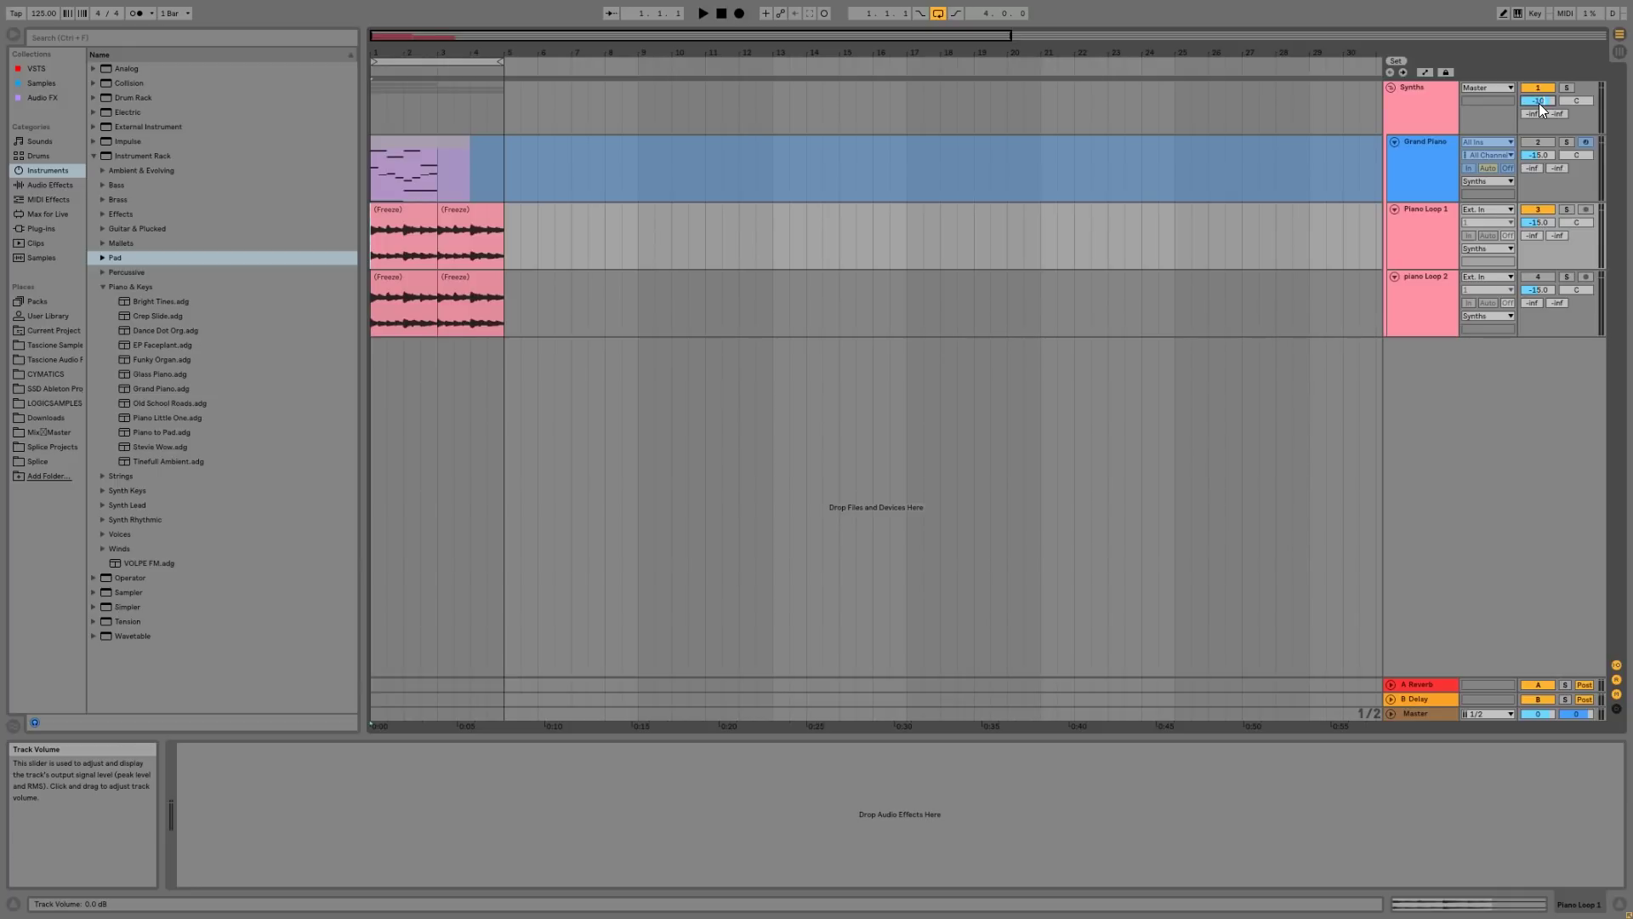
key(Return)
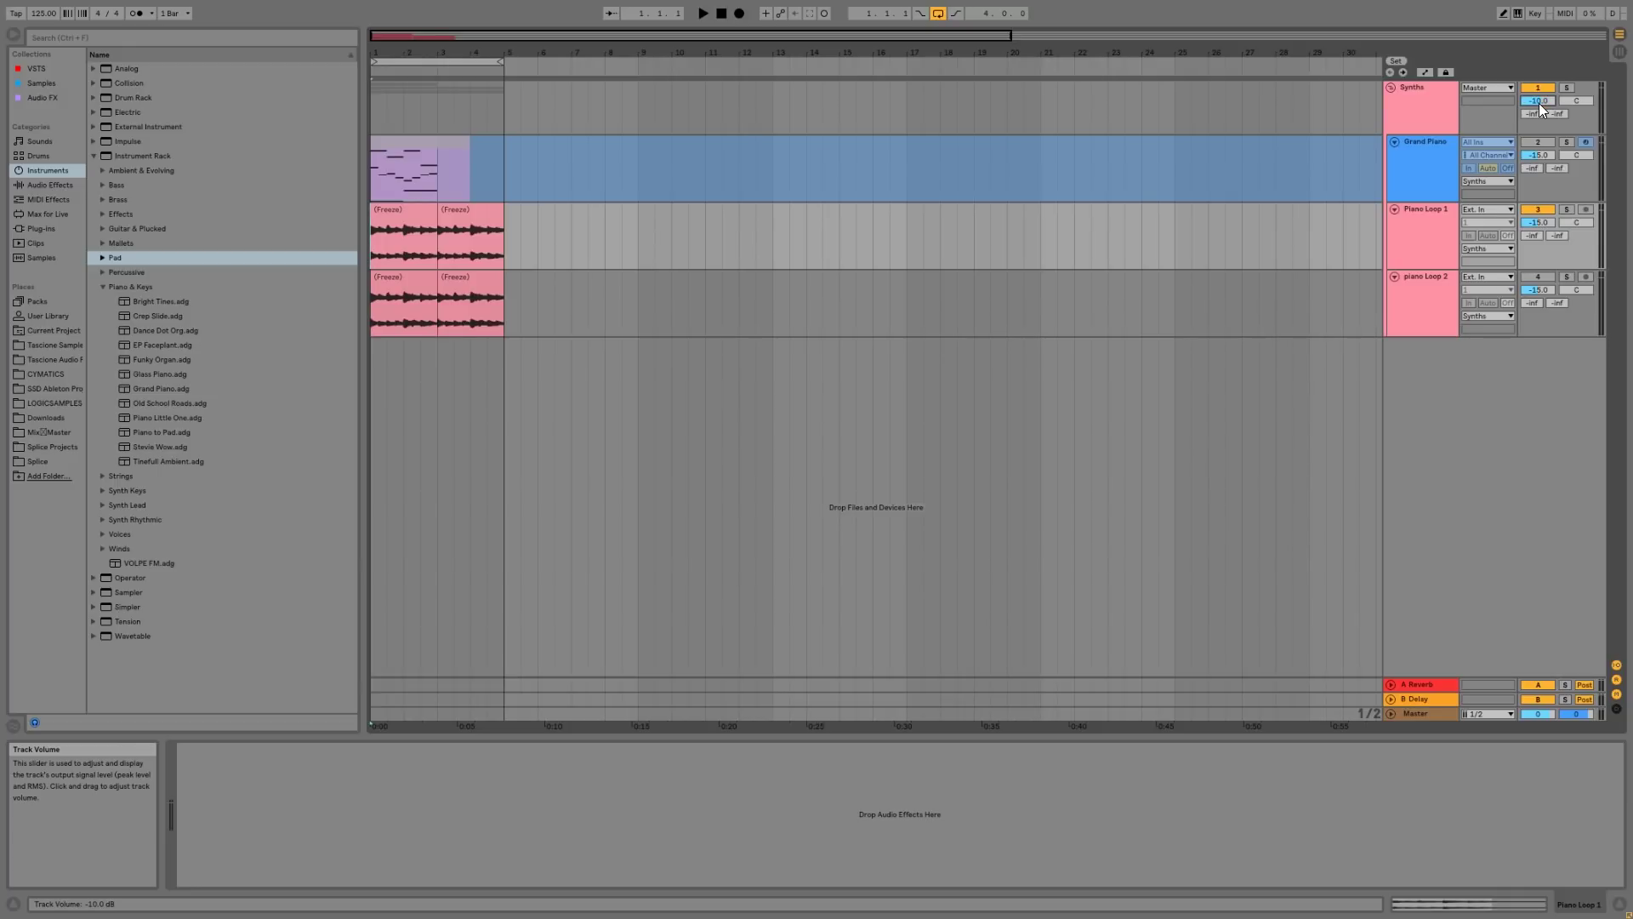
- Add a Utility effect to the Master track and set its gain to 20 dB
click(1427, 713)
click(52, 184)
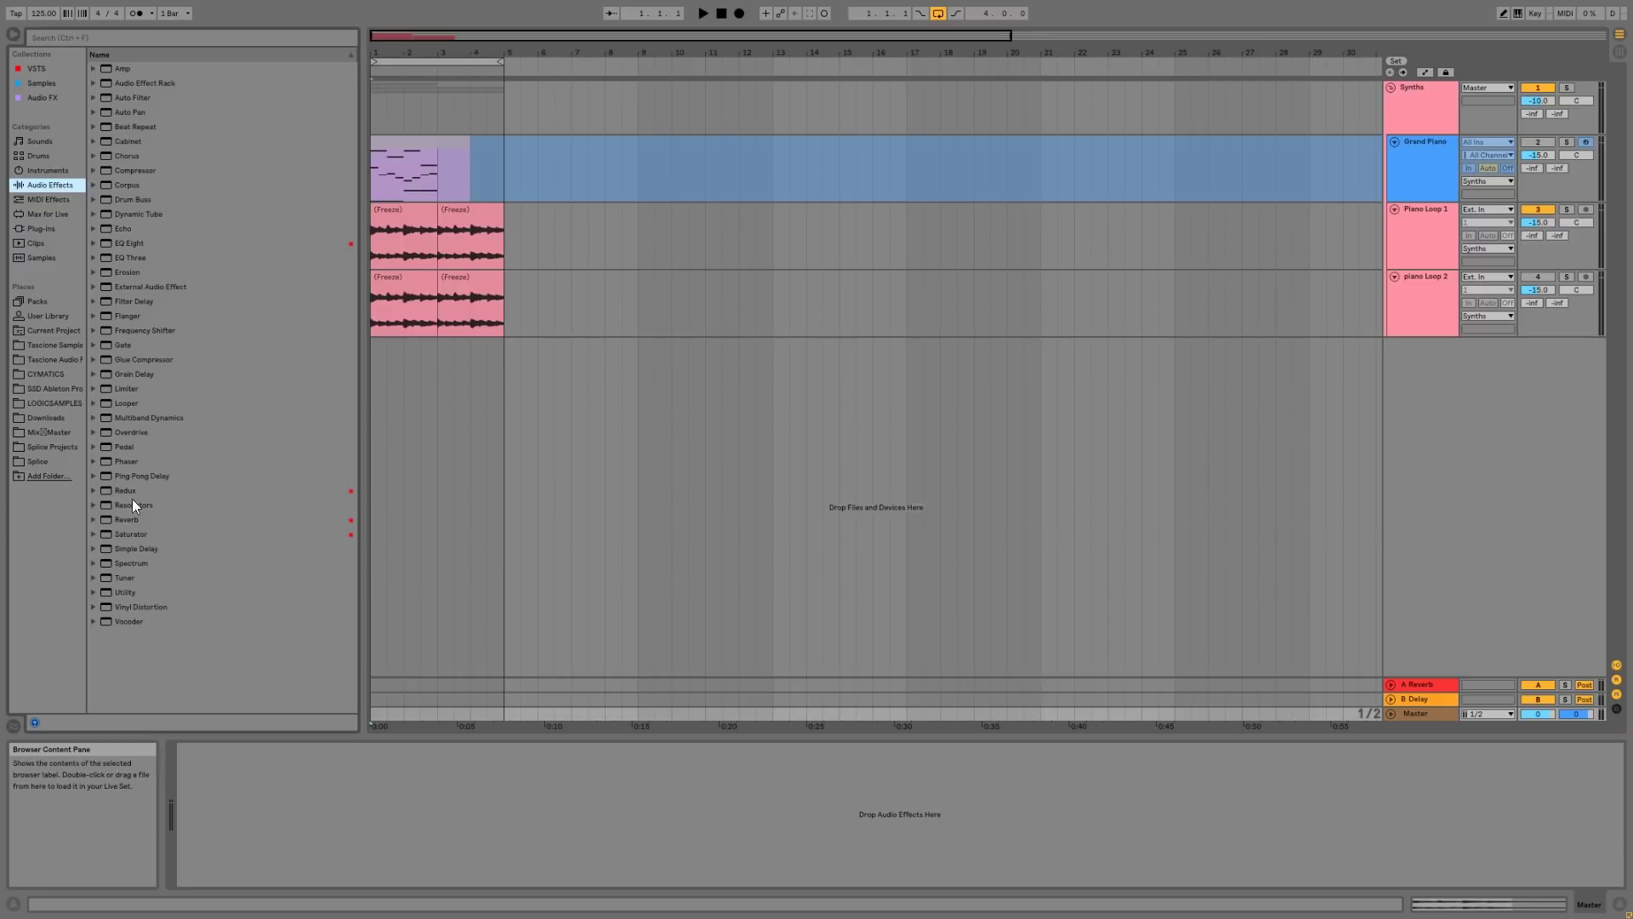
click(135, 594)
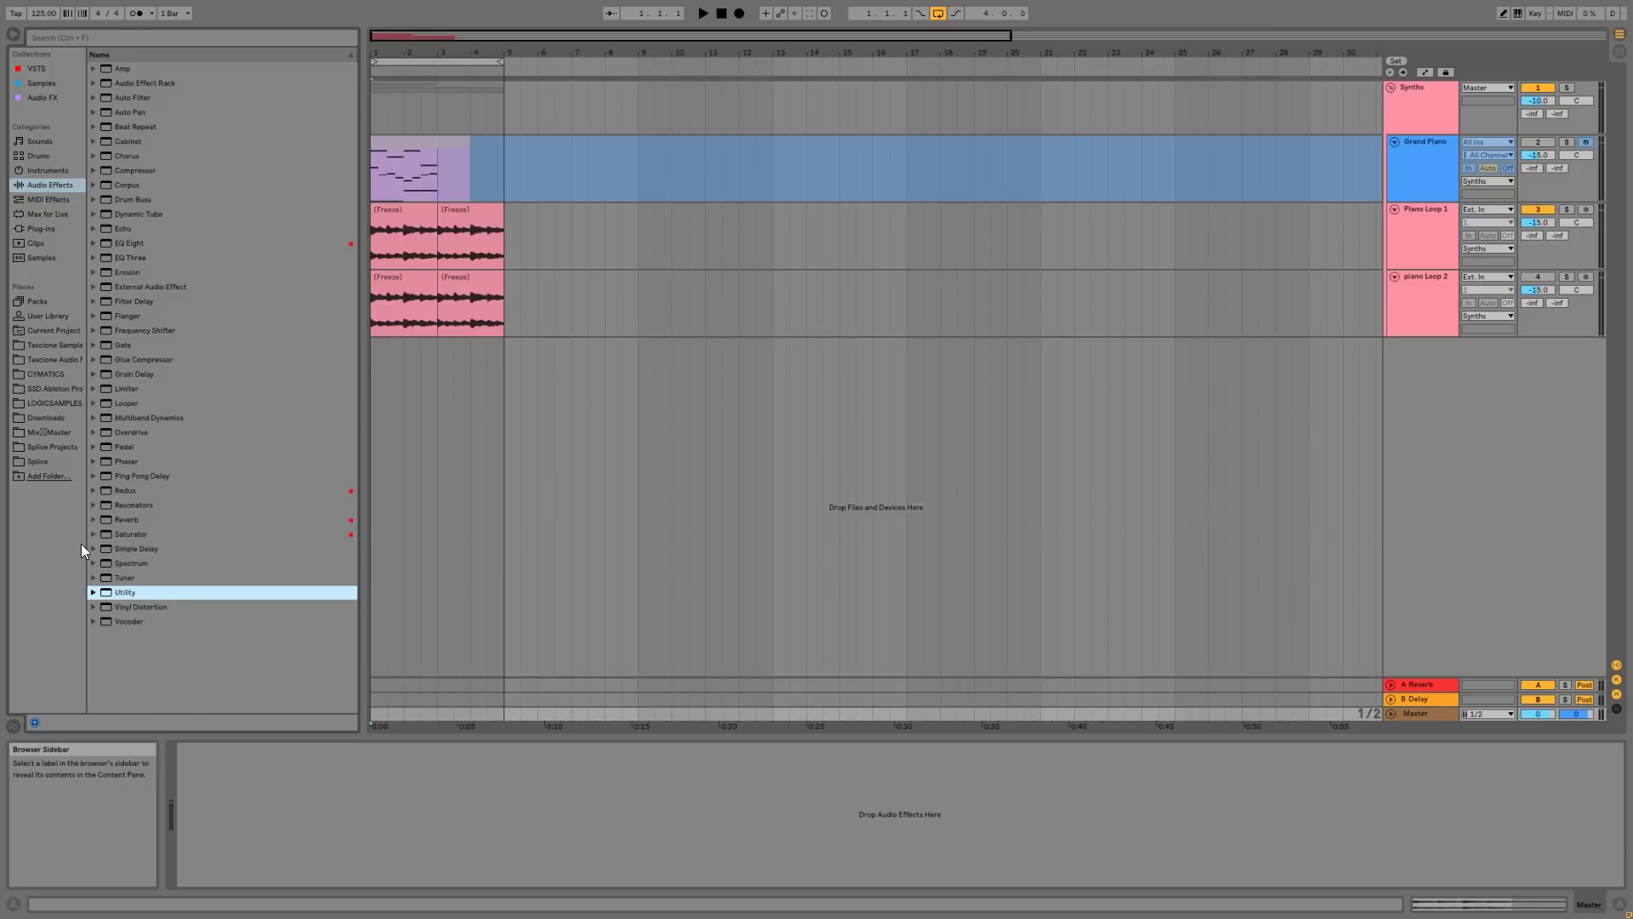
double_click(125, 593)
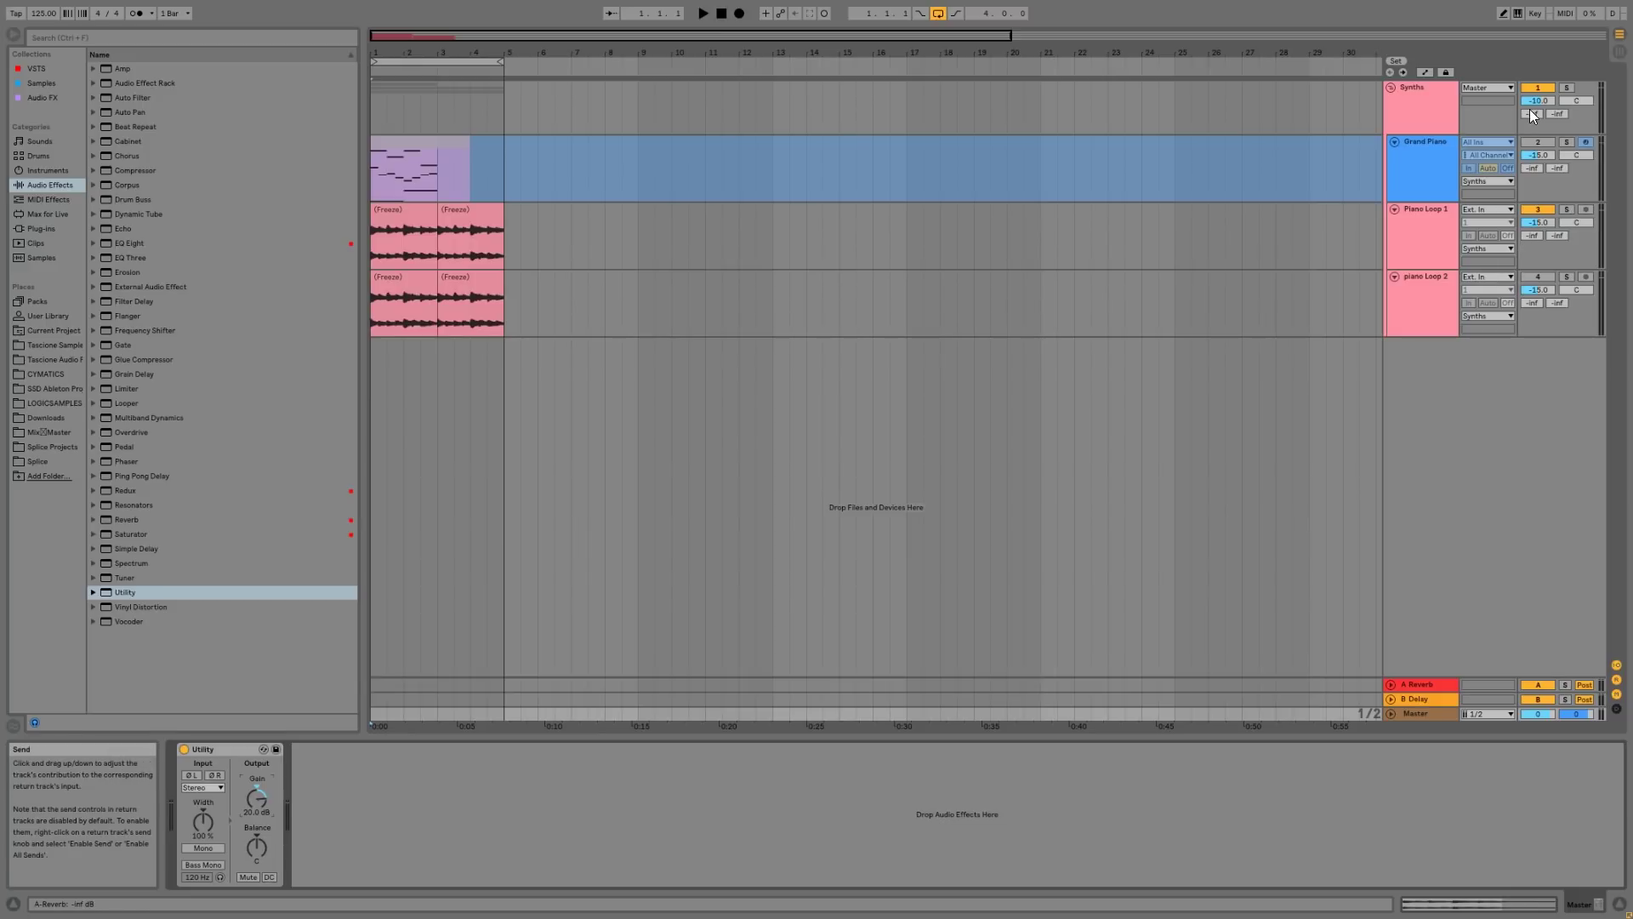
- Add a Glue Compressor after the Utility with Soft clipping on, and raise the Utility gain to 21.1 dB during playback
key(space)
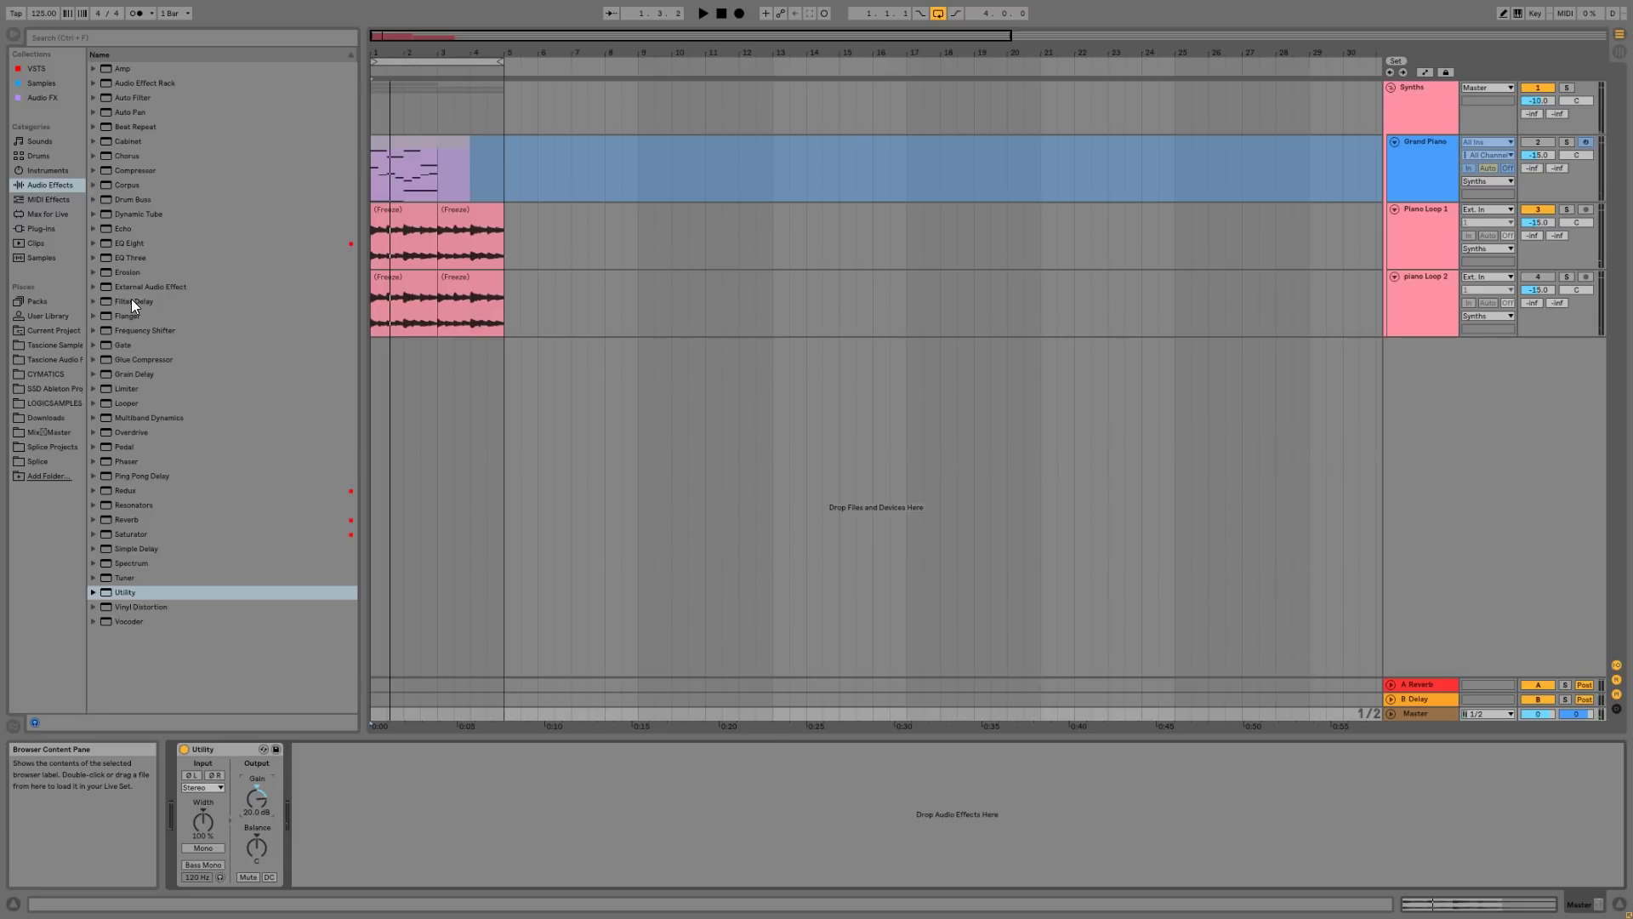
drag(131, 361, 257, 787)
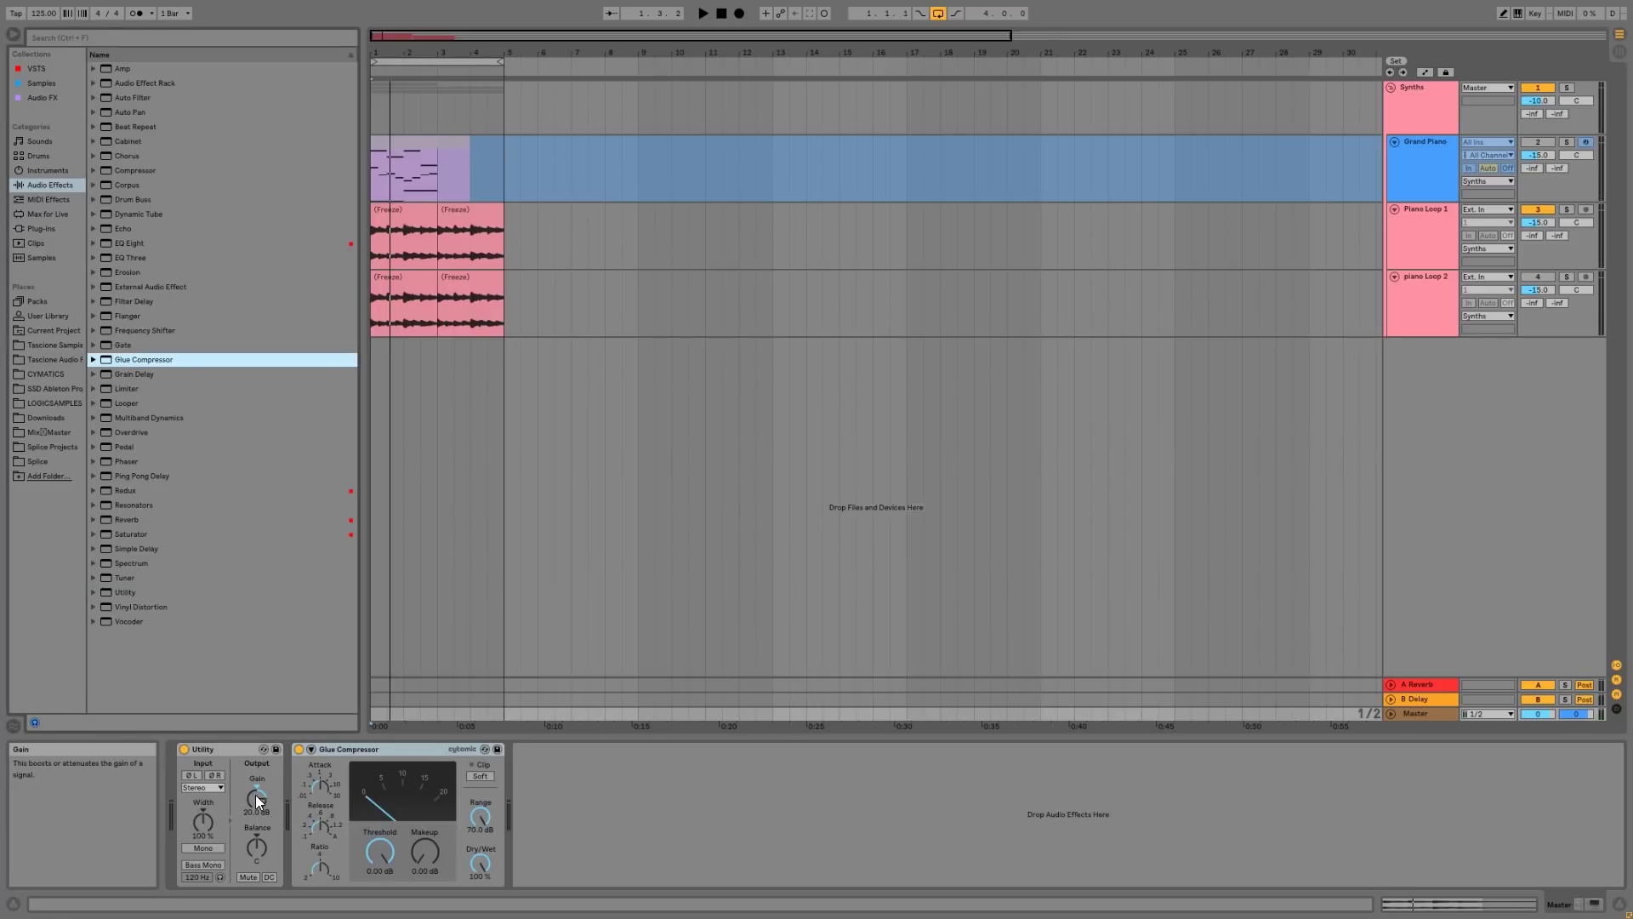
key(space)
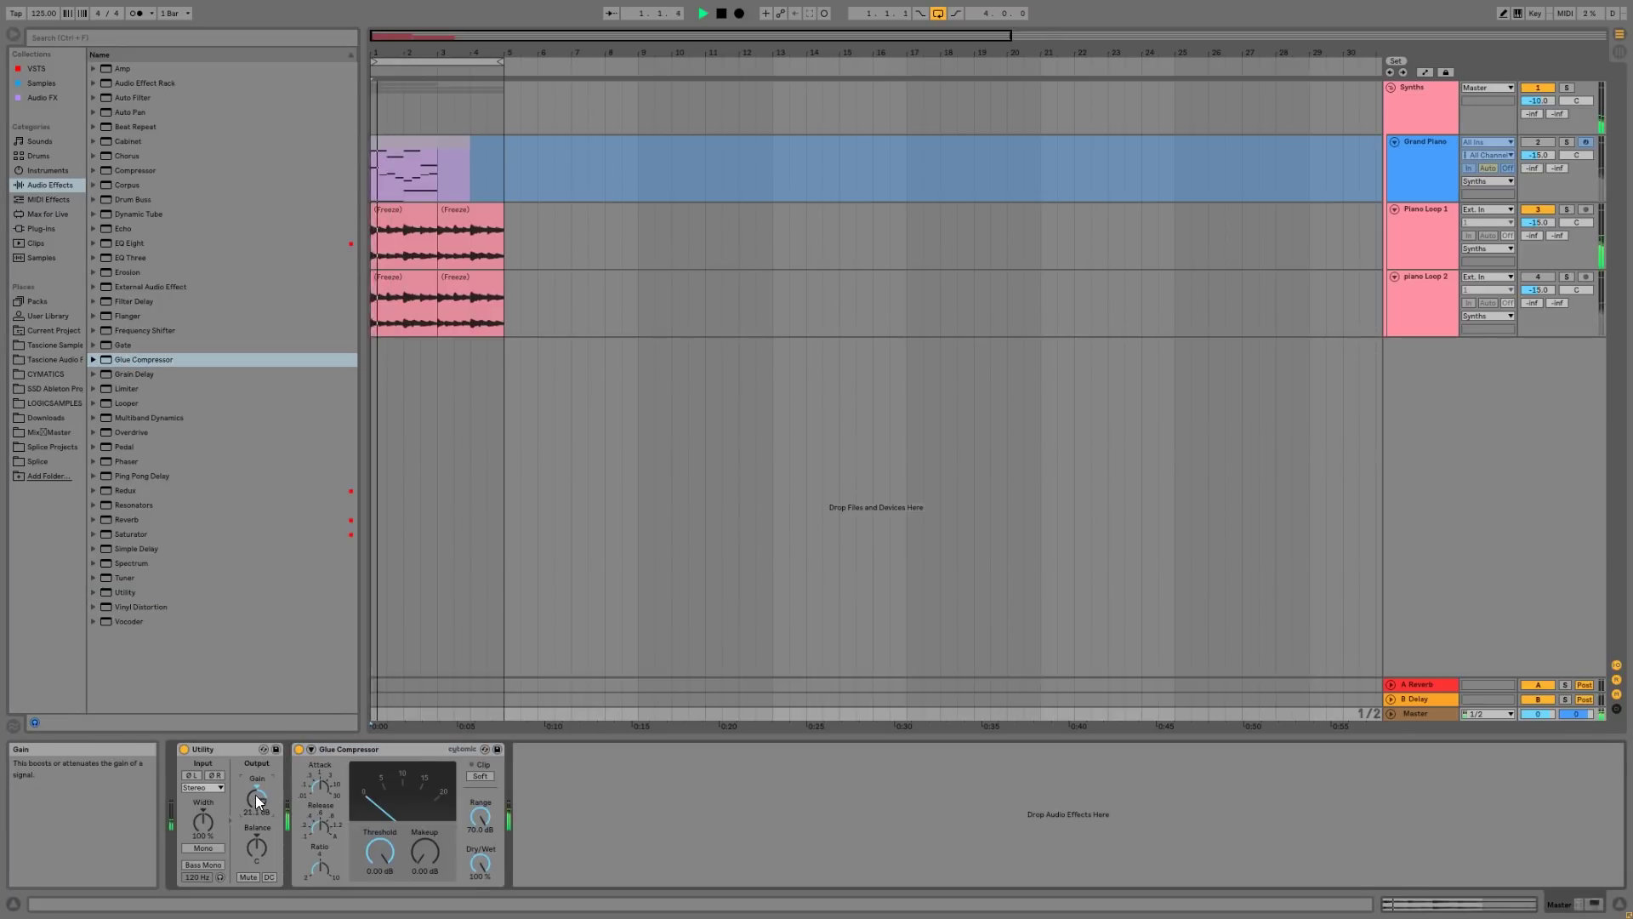
click(480, 776)
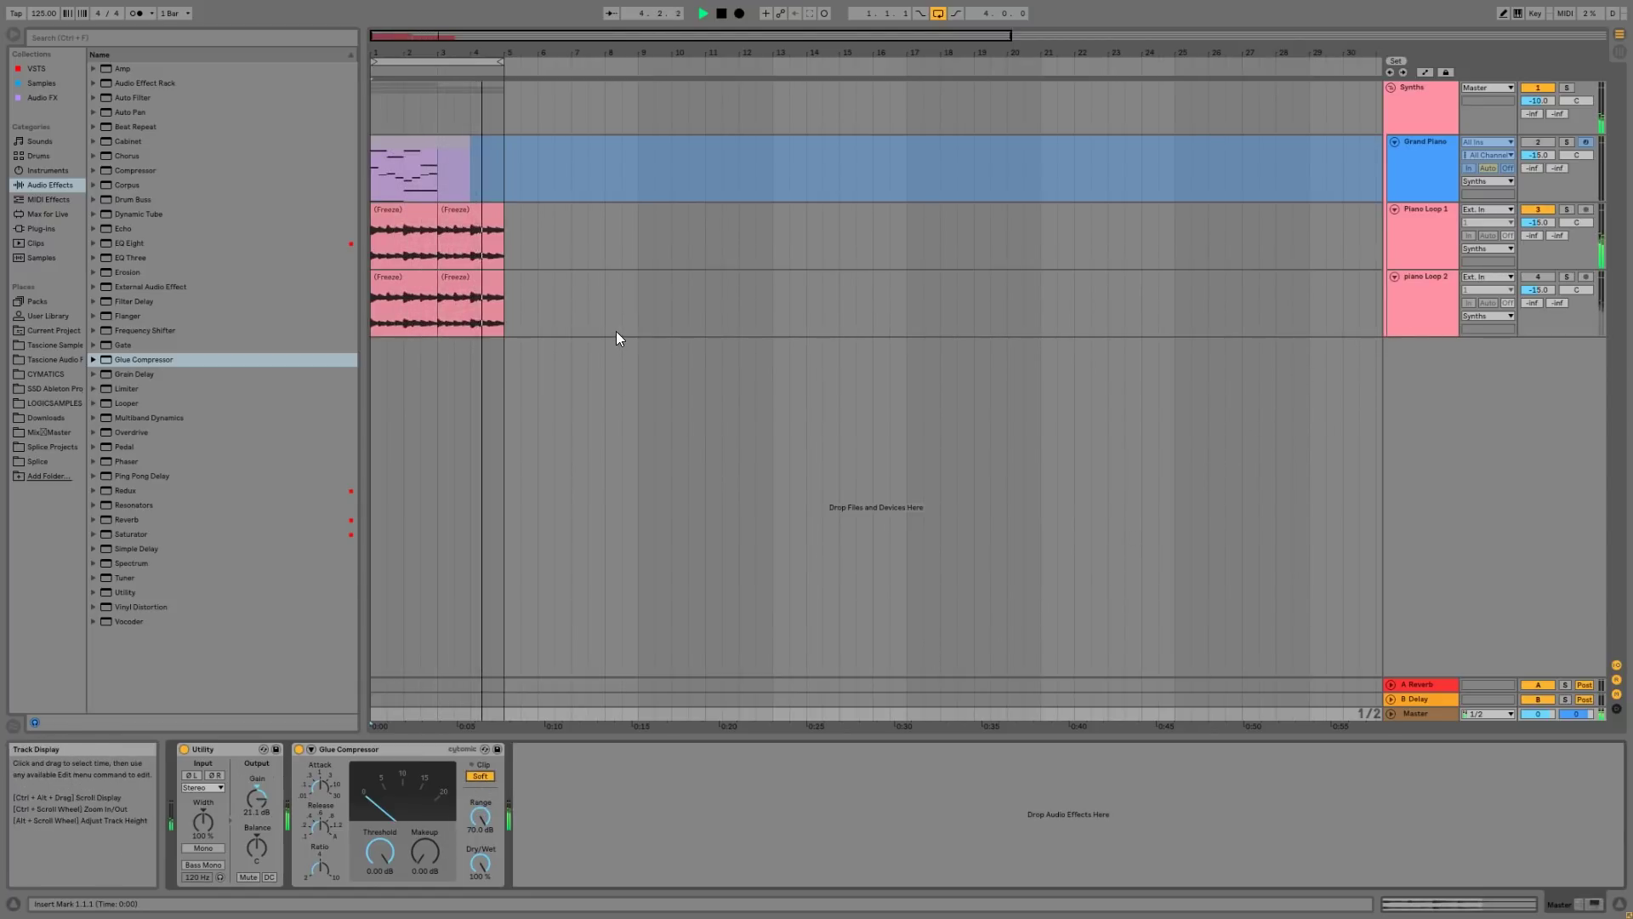
key(space)
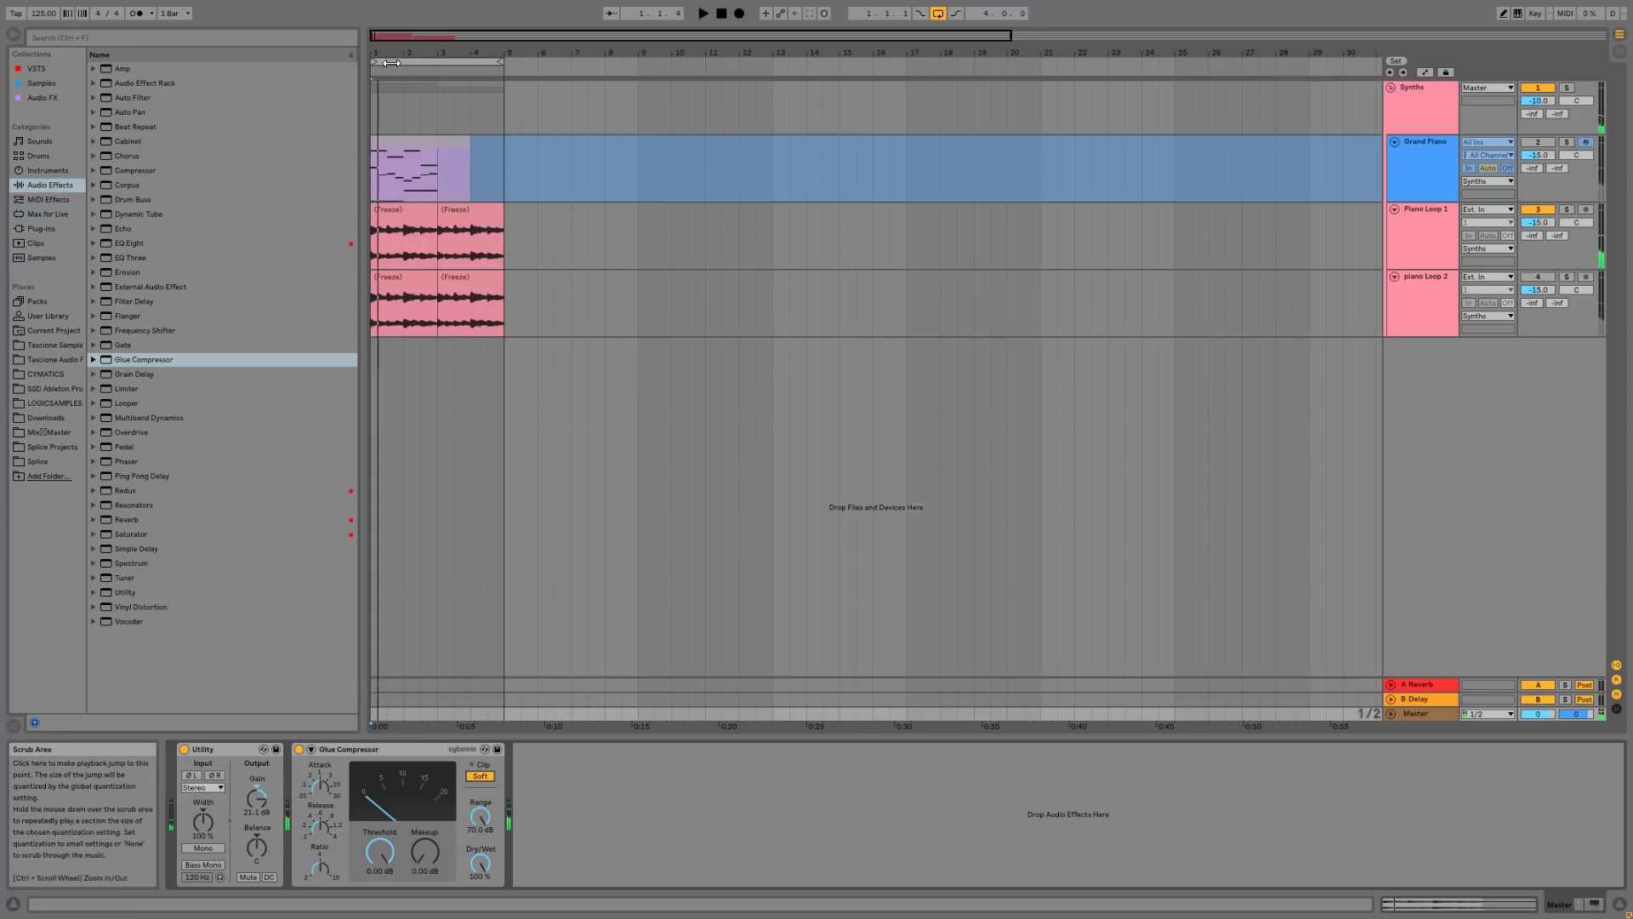
- Try a crossfade between the two Piano Loop 1 clips, undo it and duplicate the first clip over bars 3 and 4
drag(393, 53, 389, 126)
click(386, 206)
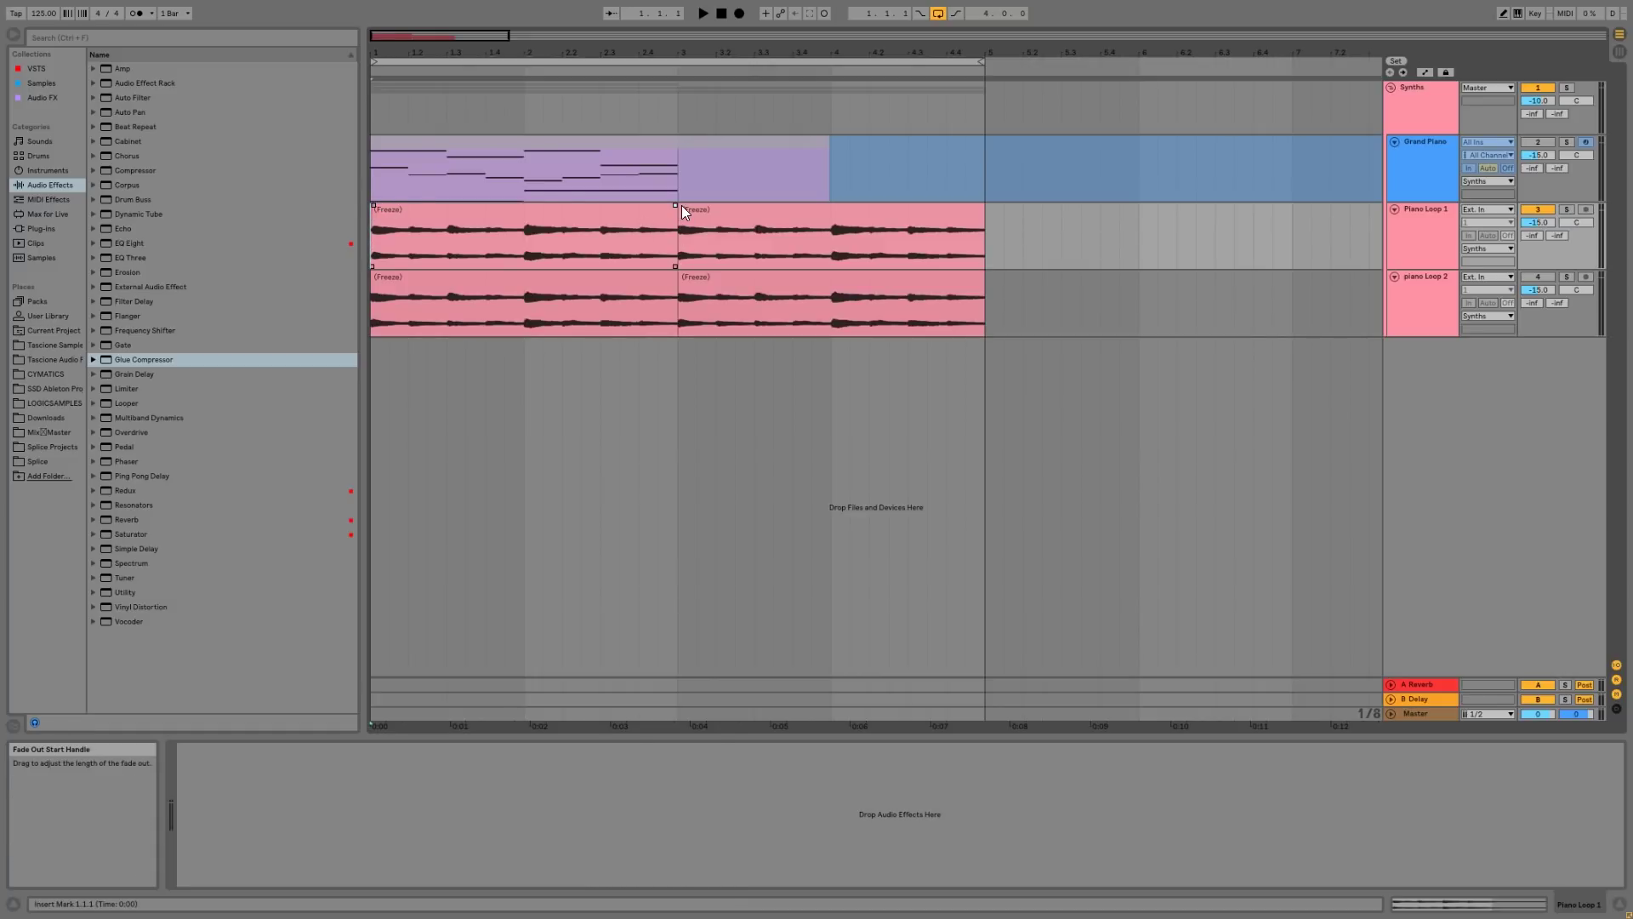
drag(685, 216, 687, 216)
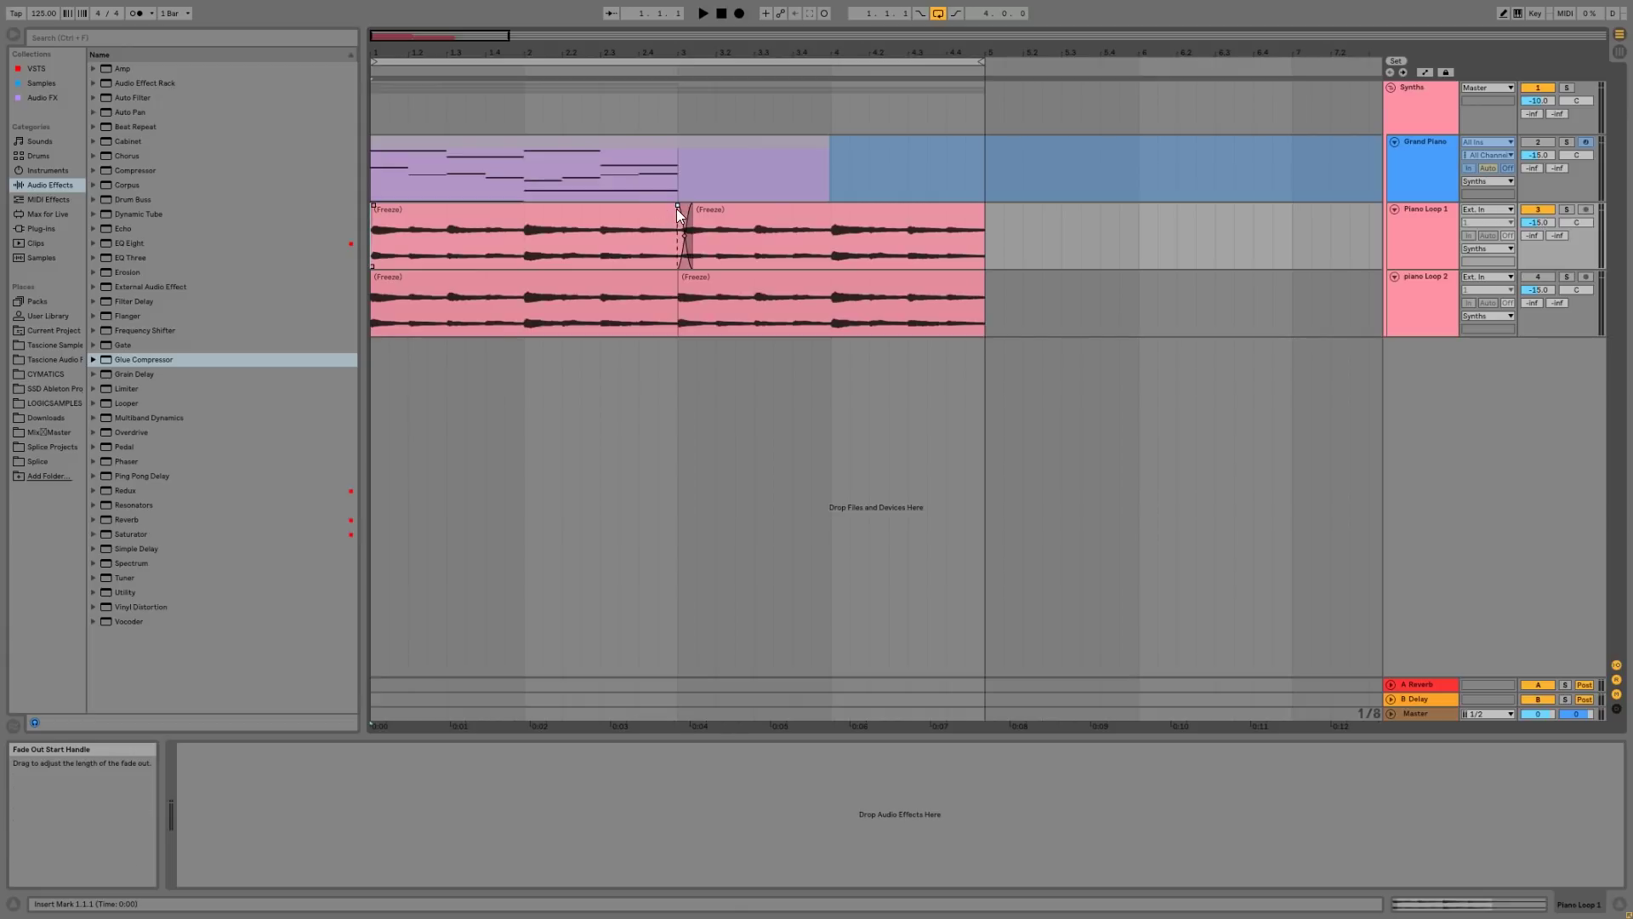
key(ctrl+z)
click(630, 208)
key(ctrl+d)
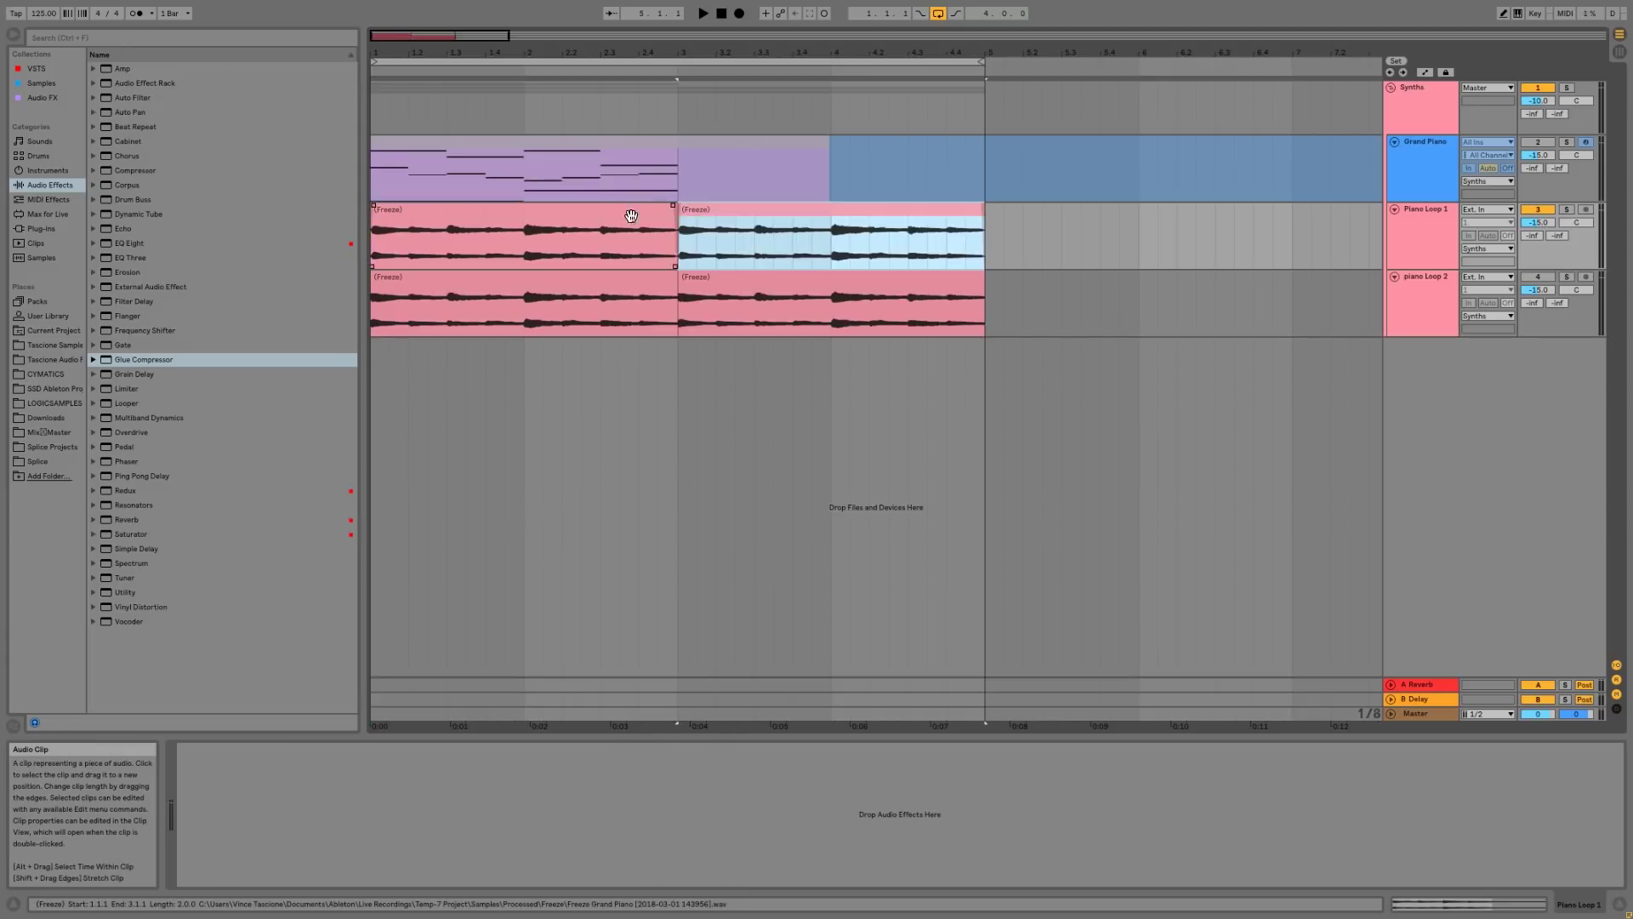
- Add a Reverb to the Piano Loop 1 track and set its decay time to 1.60 s while listening
double_click(128, 519)
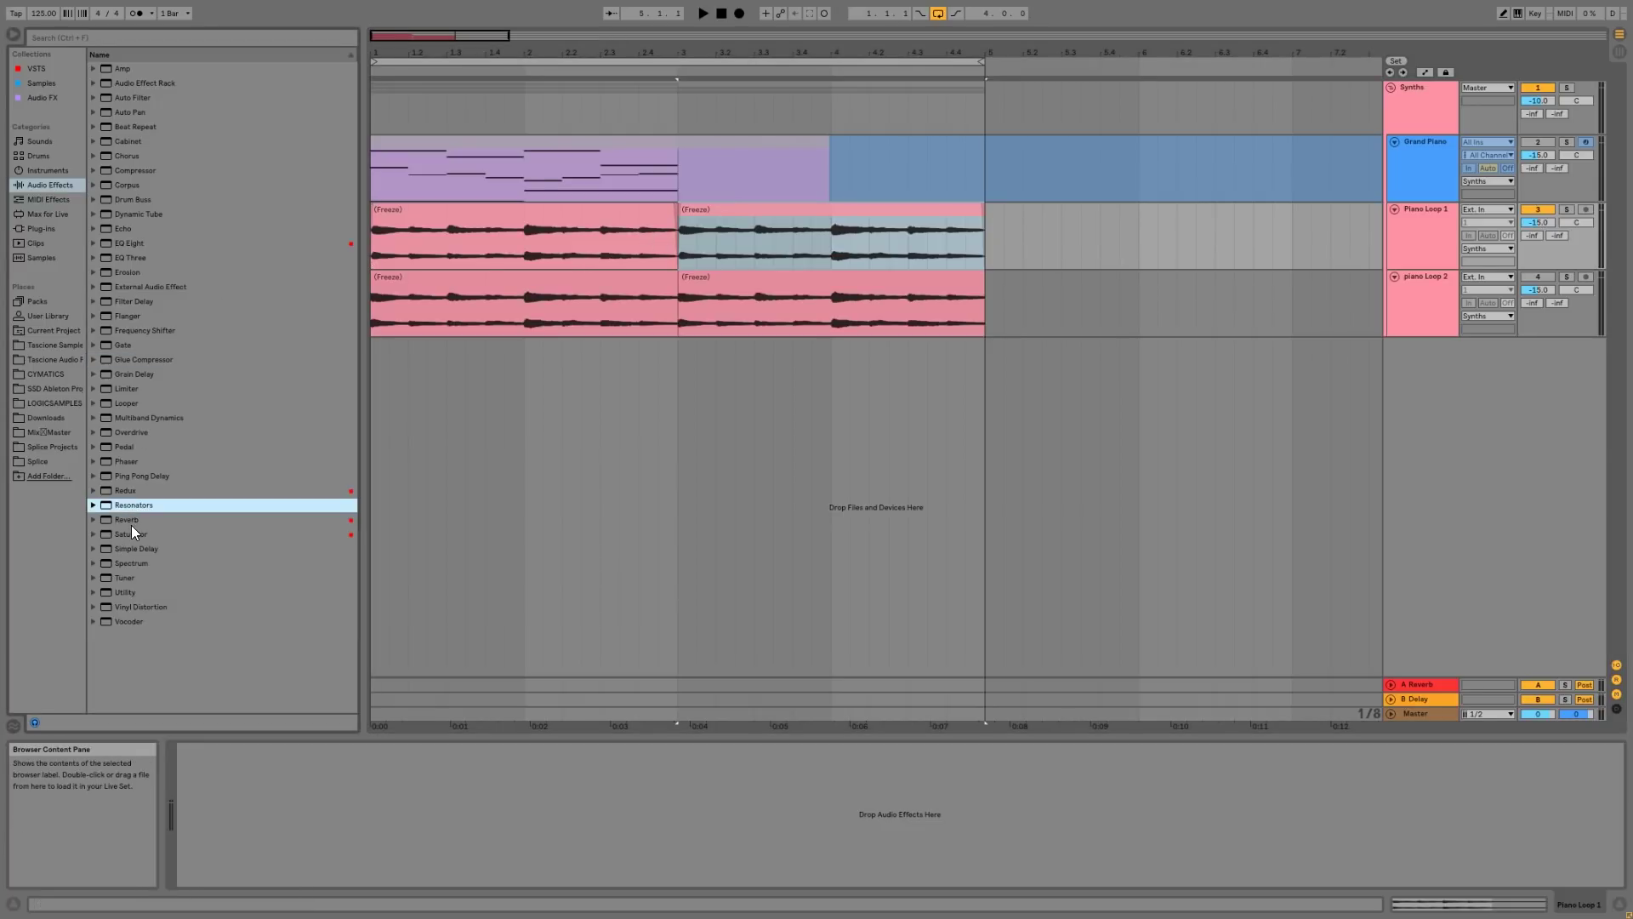
key(space)
drag(375, 866, 370, 870)
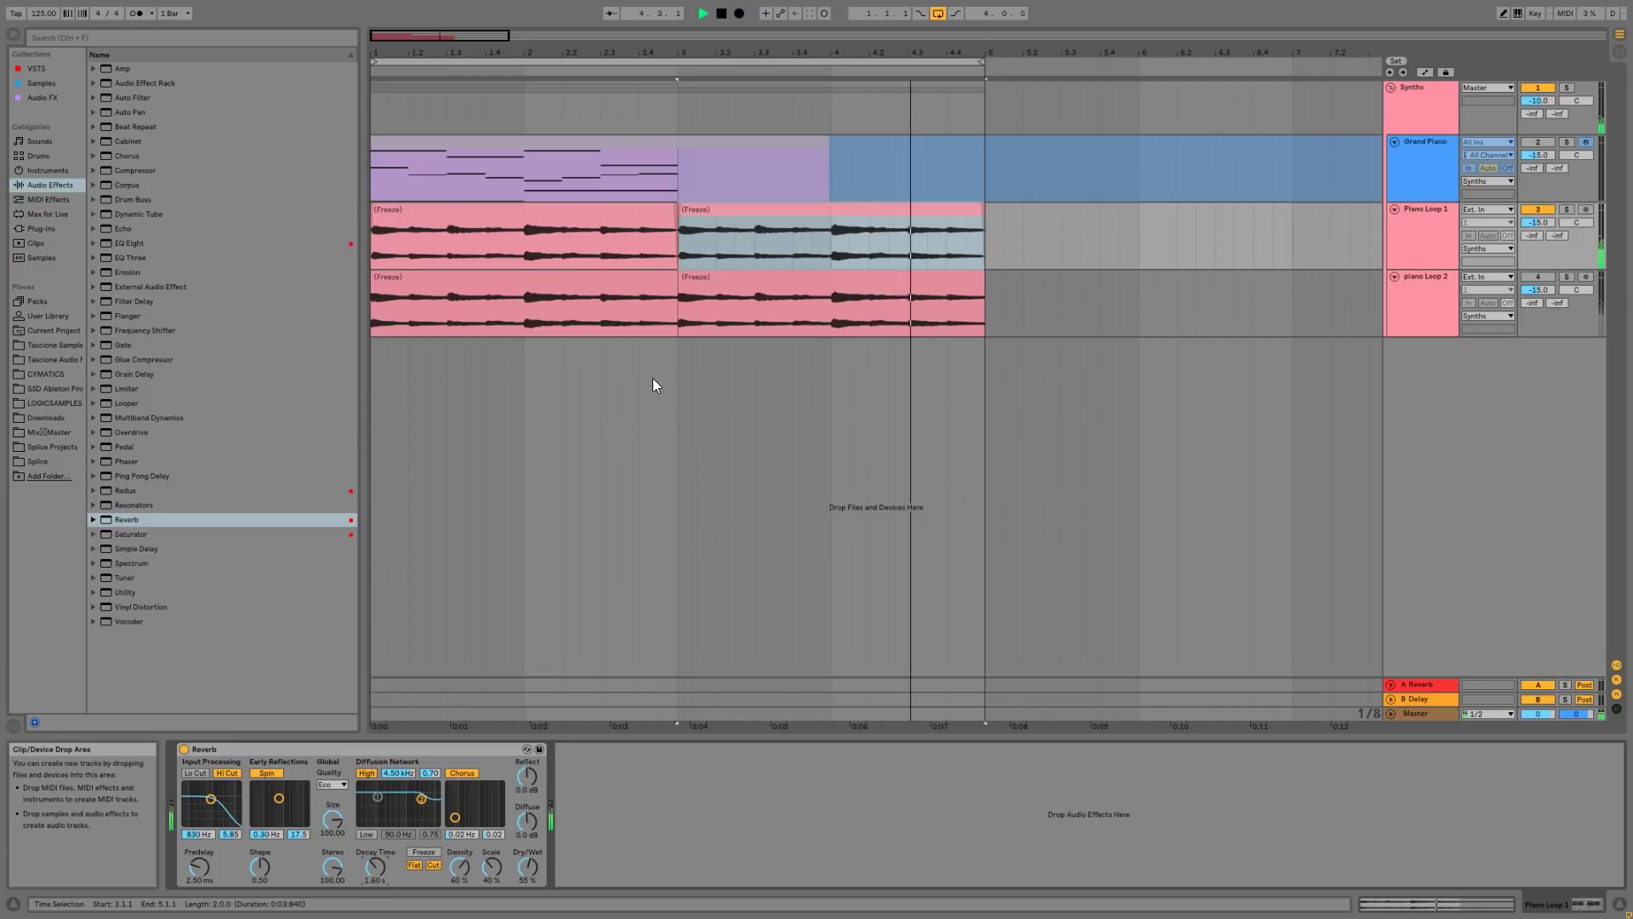
key(space)
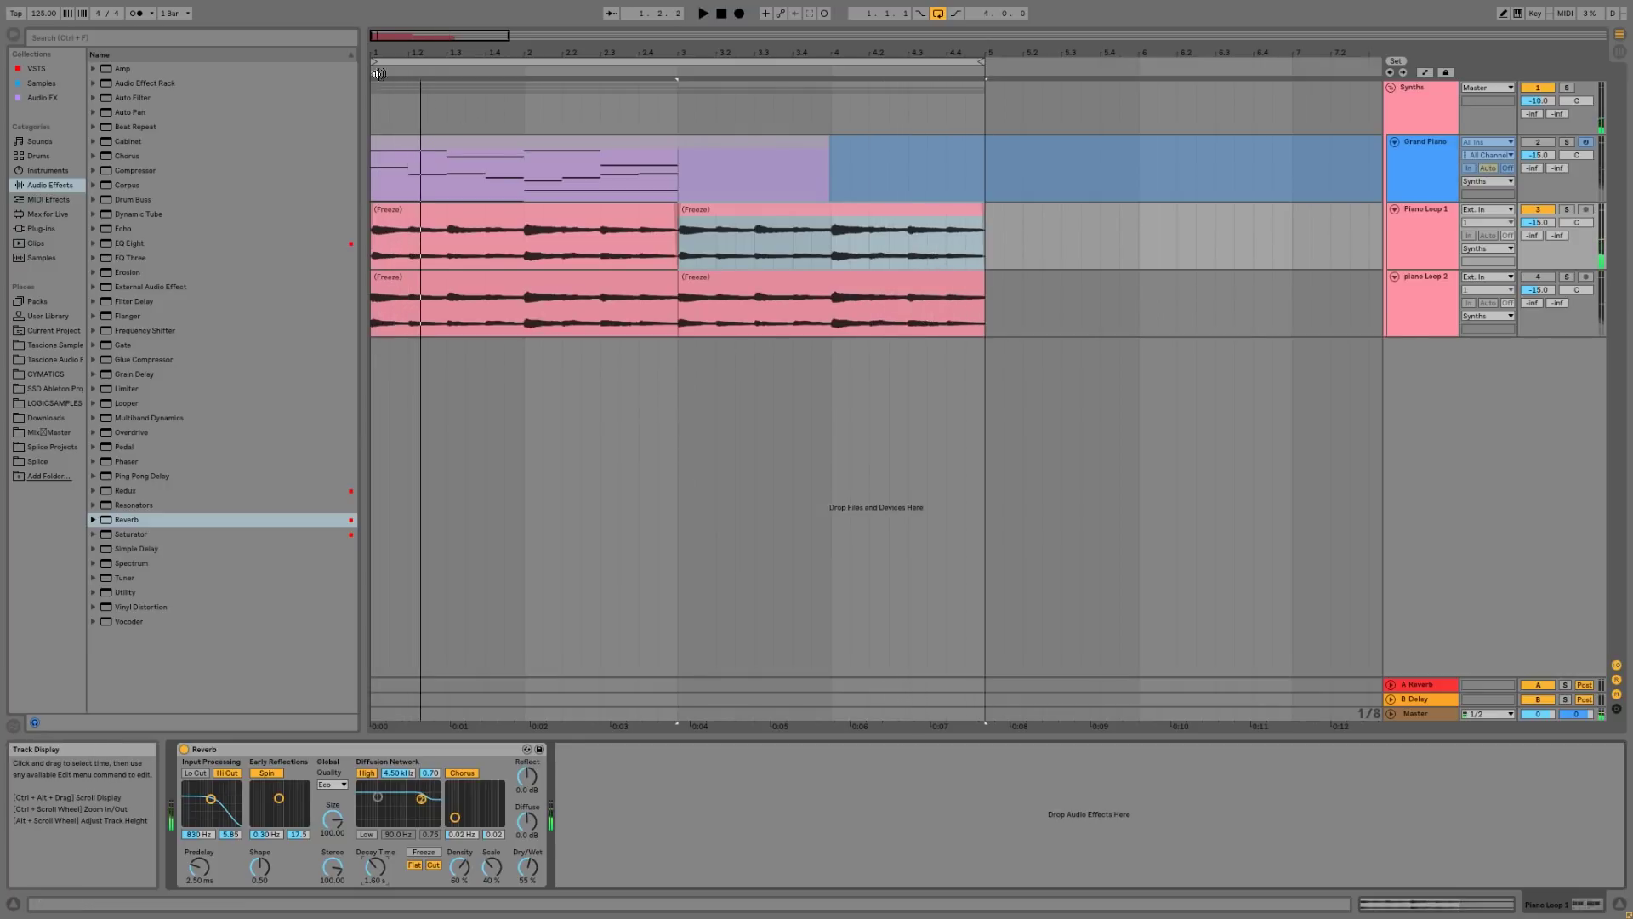
- Shorten the fade-in at the start of the first Piano Loop 1 clip, auditioning the opening note
drag(375, 55, 374, 128)
click(432, 212)
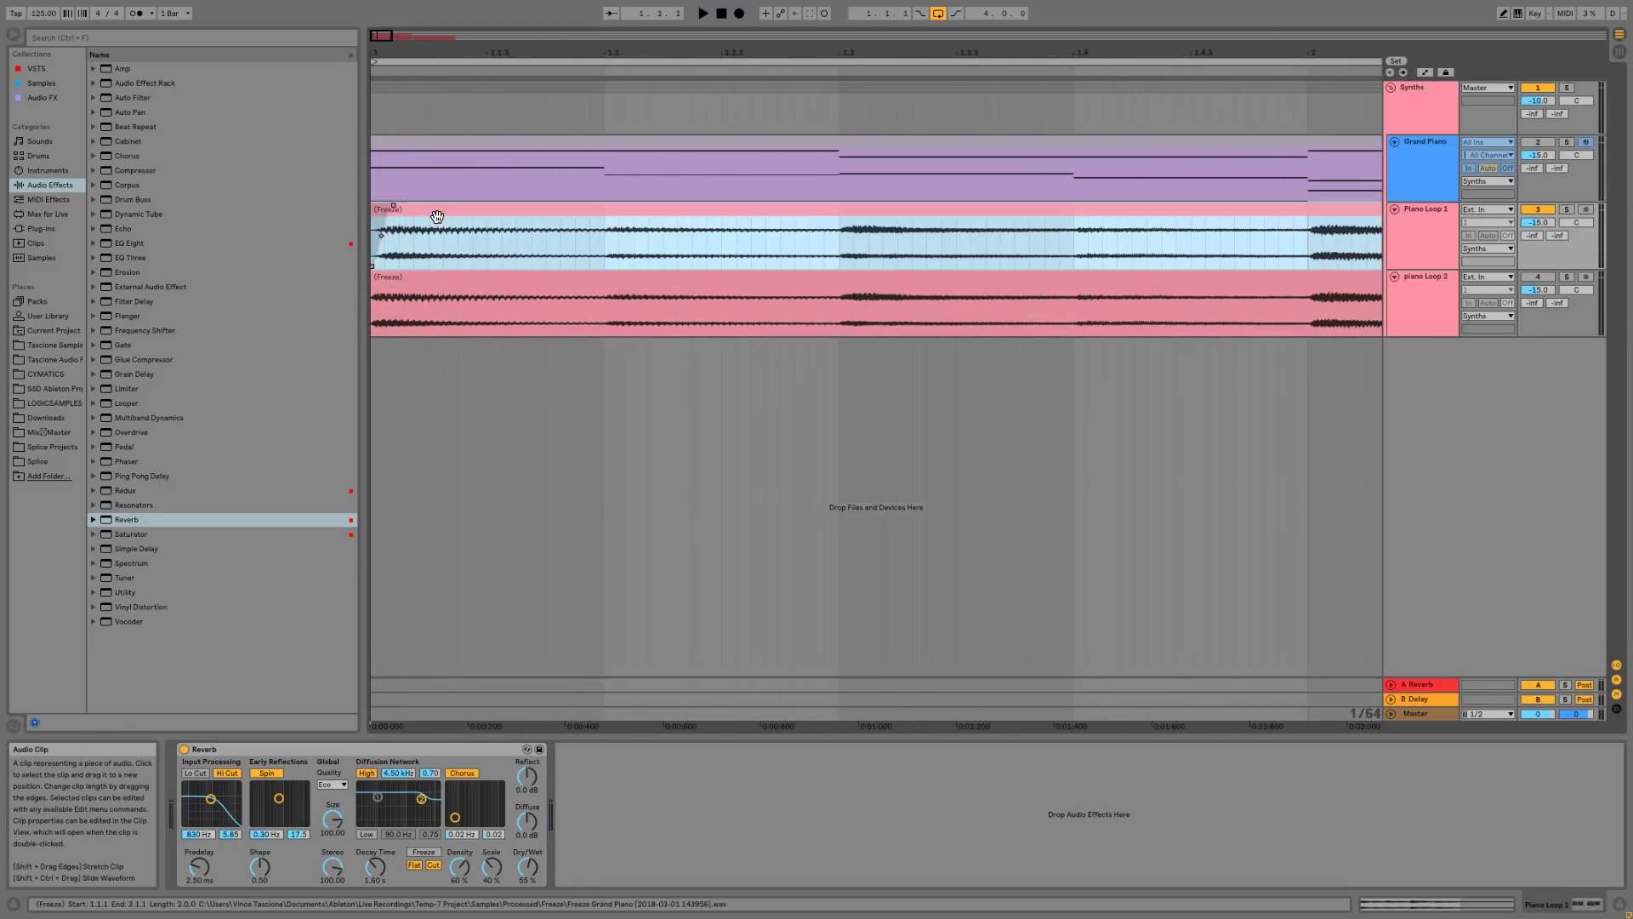
key(space)
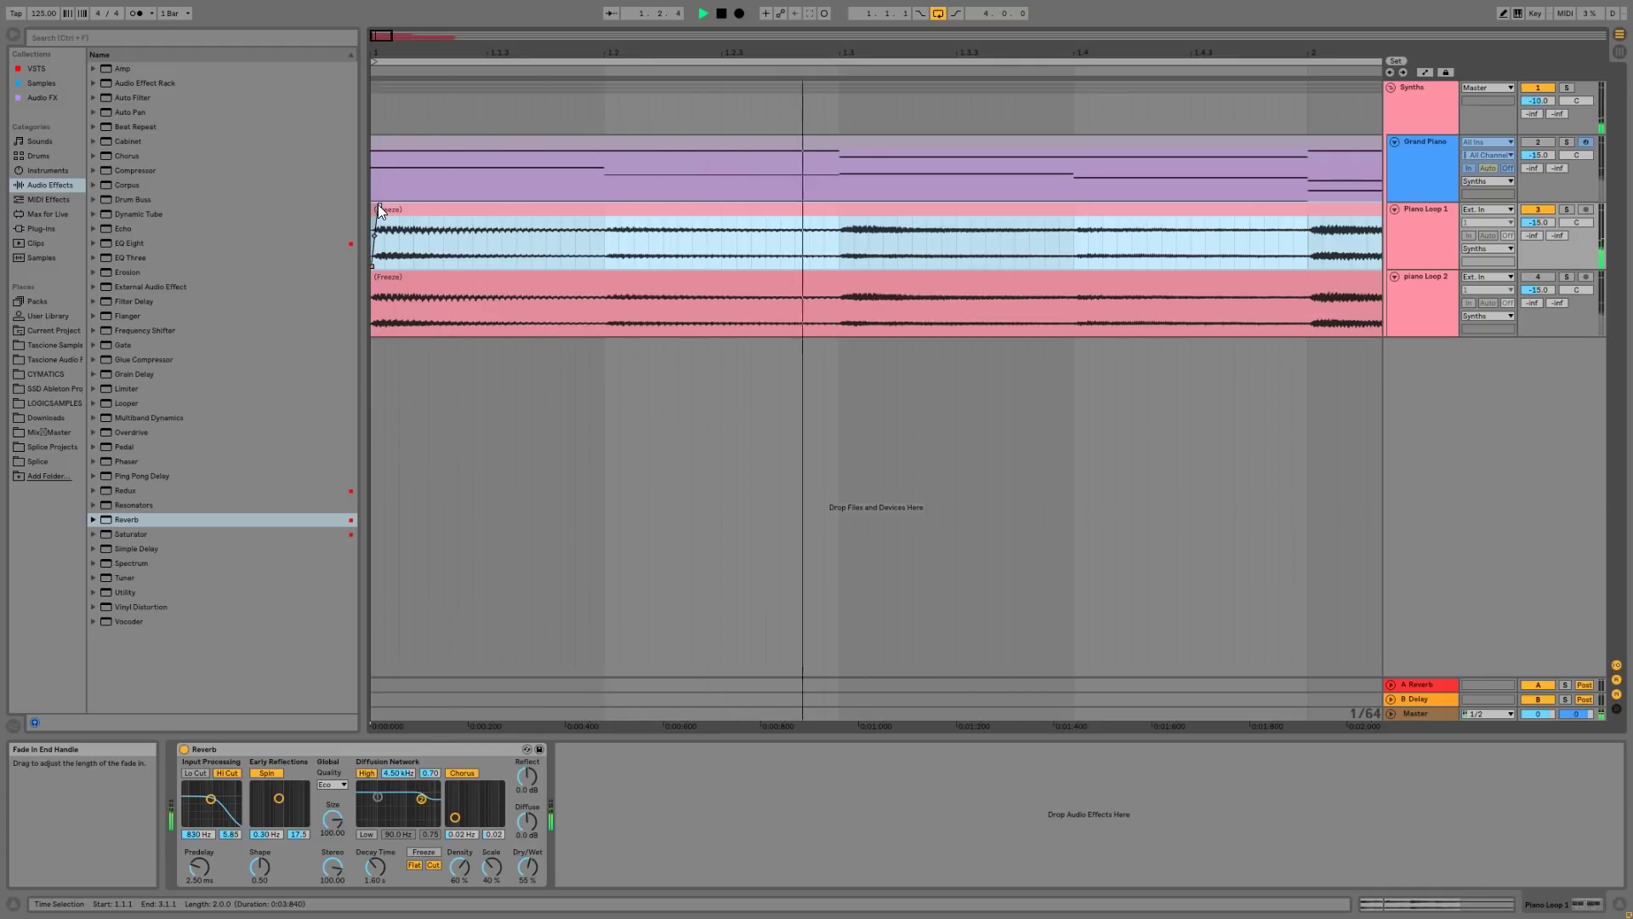
key(space)
drag(379, 206, 373, 210)
key(space)
key(space)
key(space)
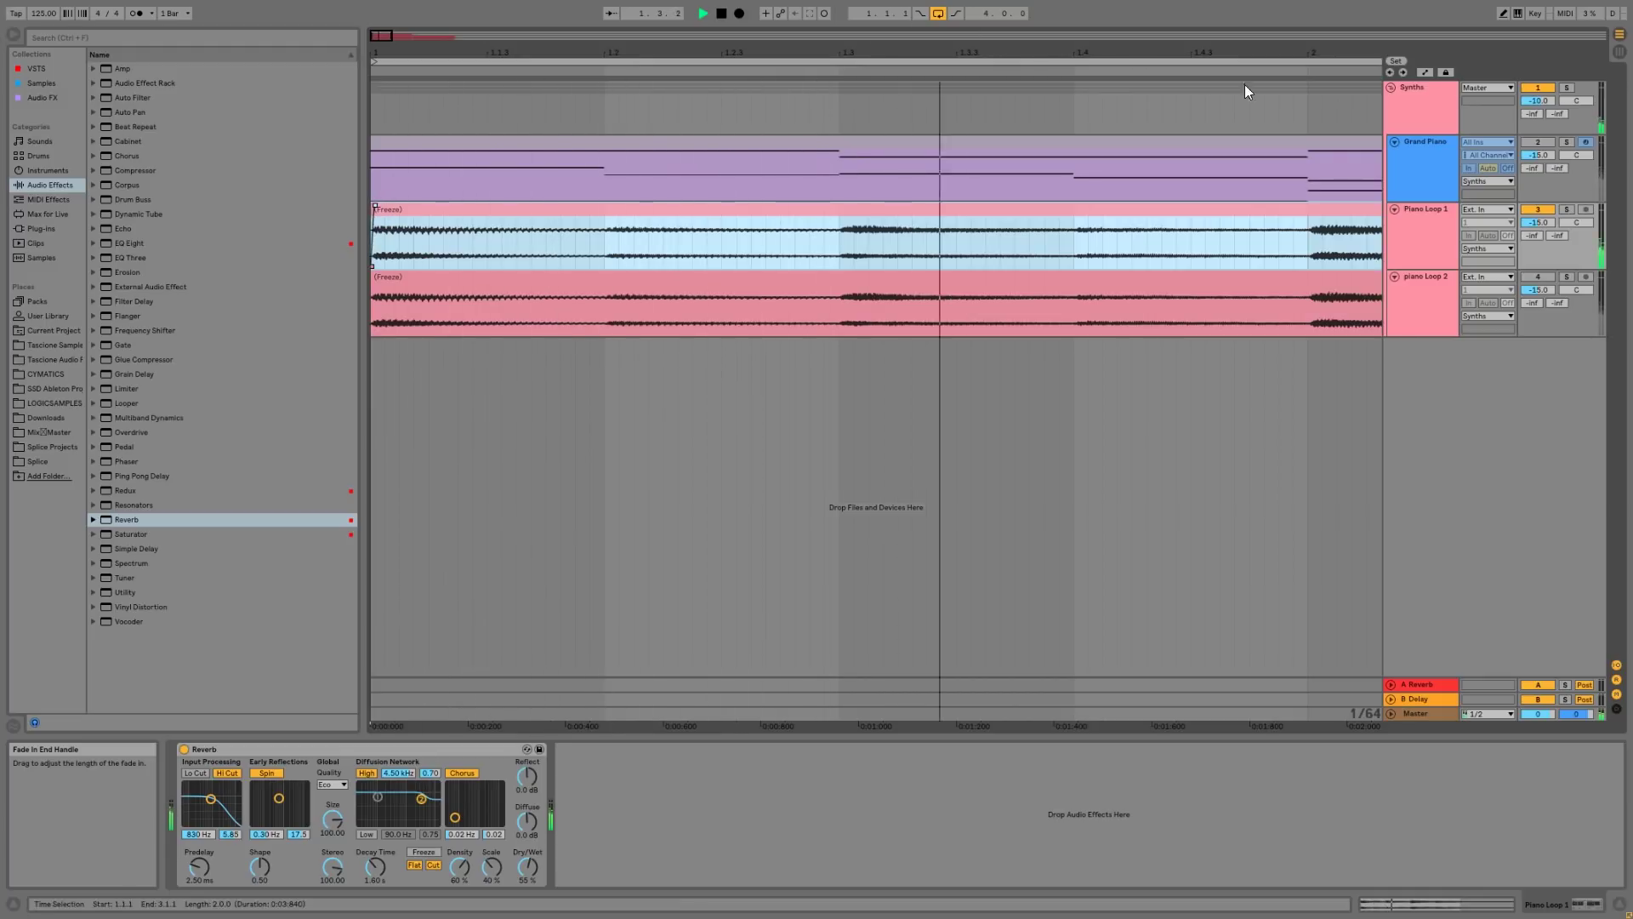
- Shorten the first Piano Loop 1 clip's fade-out and replace the clip in bars 3 and 4 with a duplicate
drag(893, 53, 893, 17)
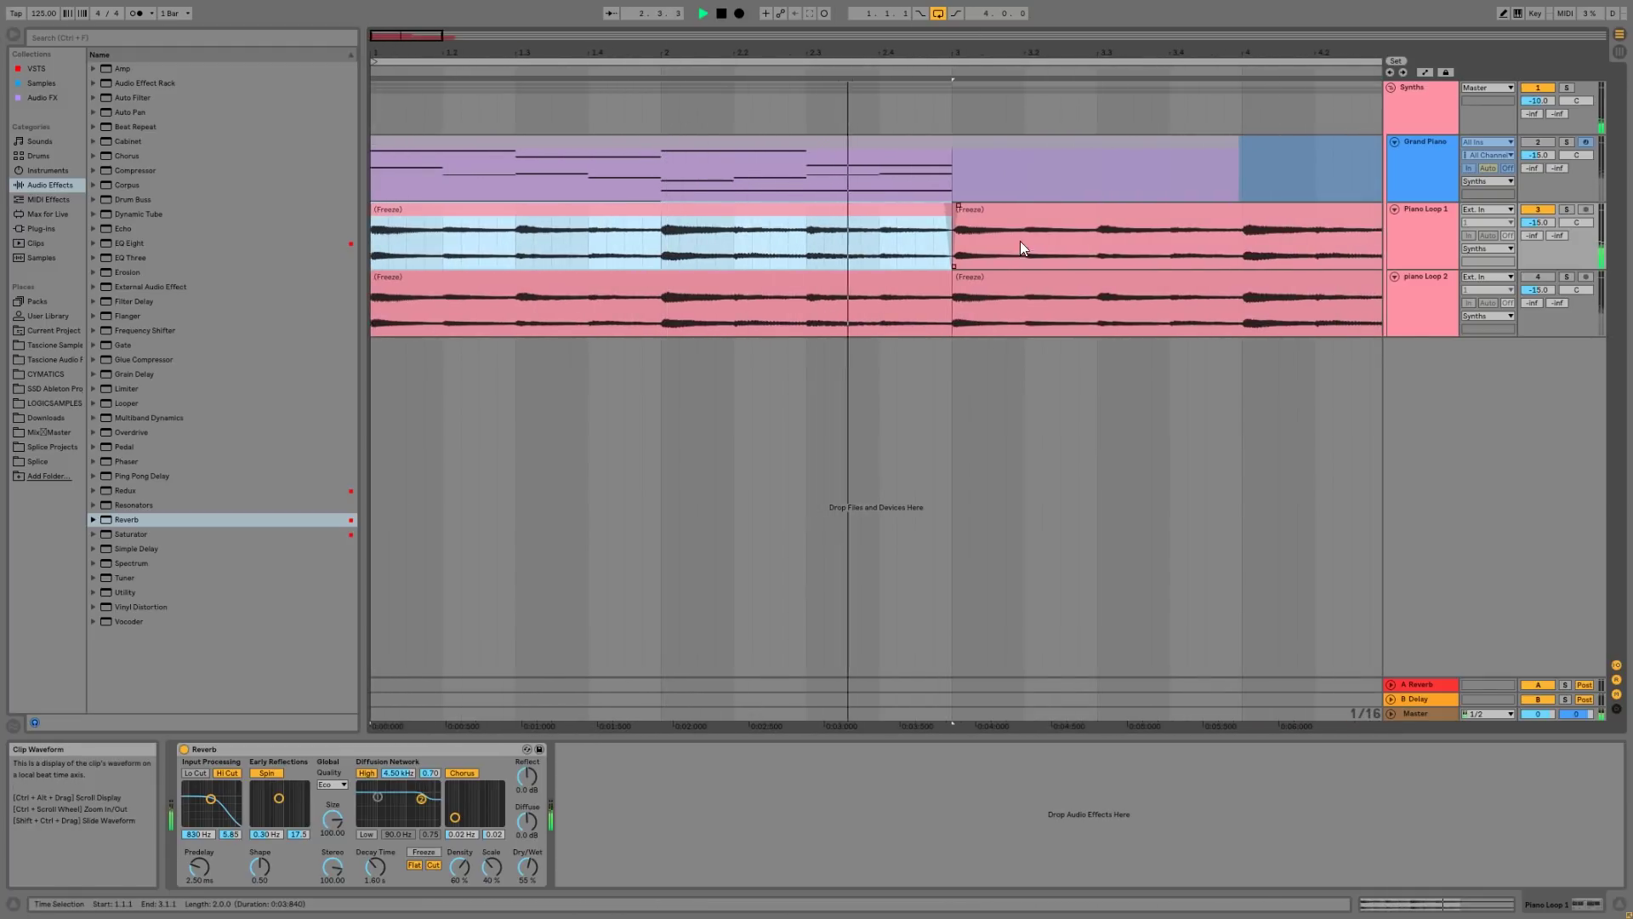
drag(938, 206, 946, 202)
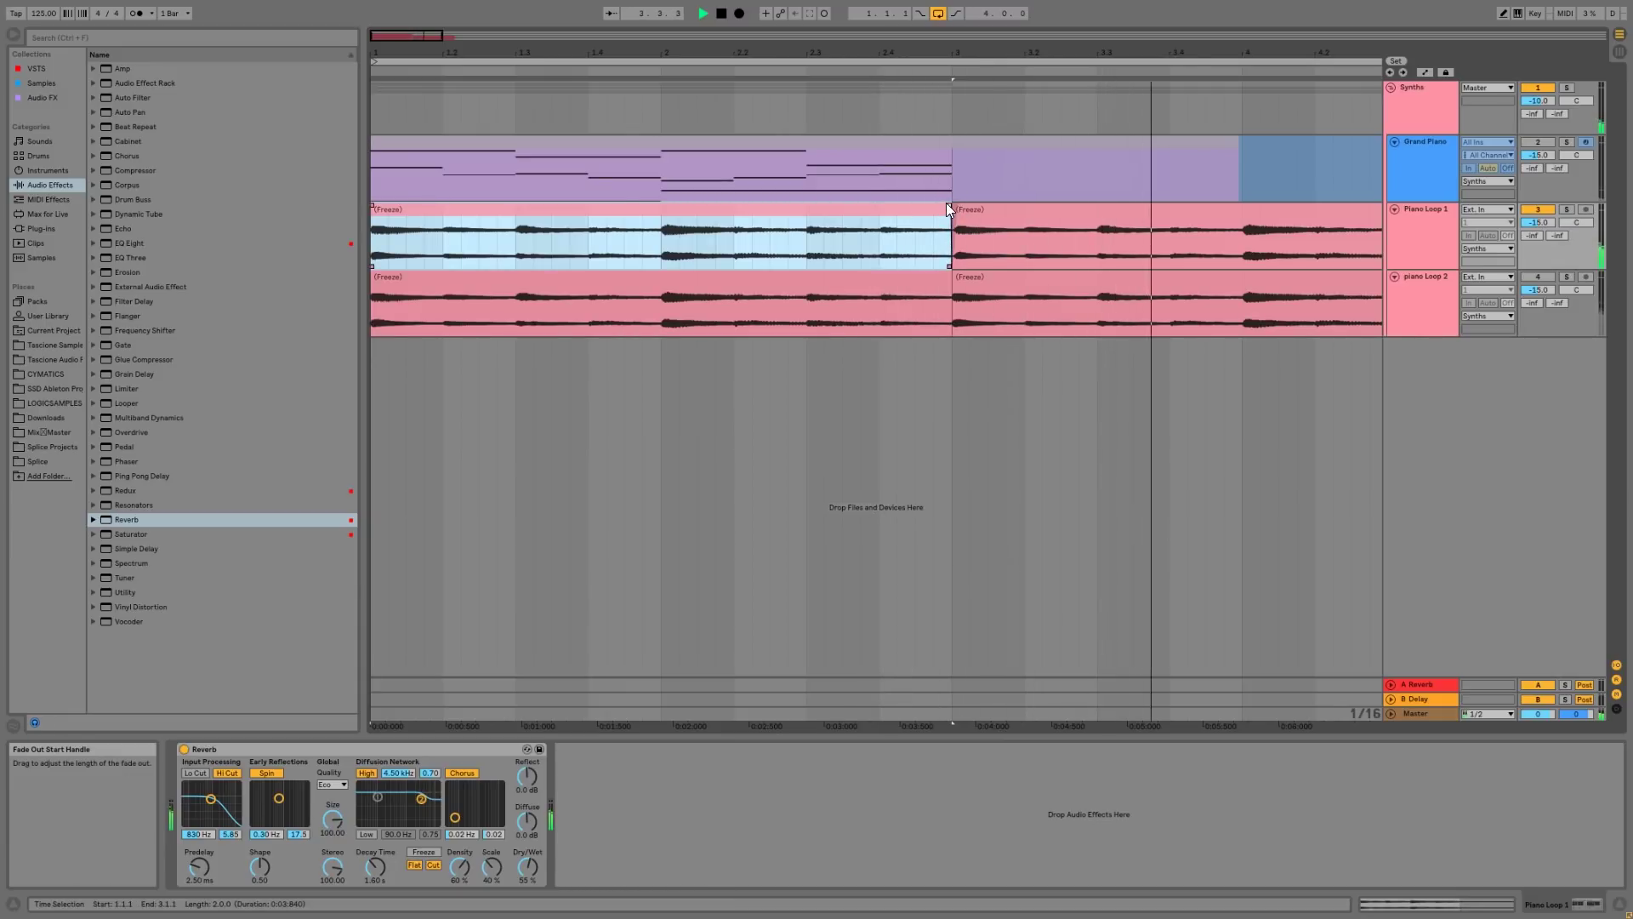
key(ctrl+d)
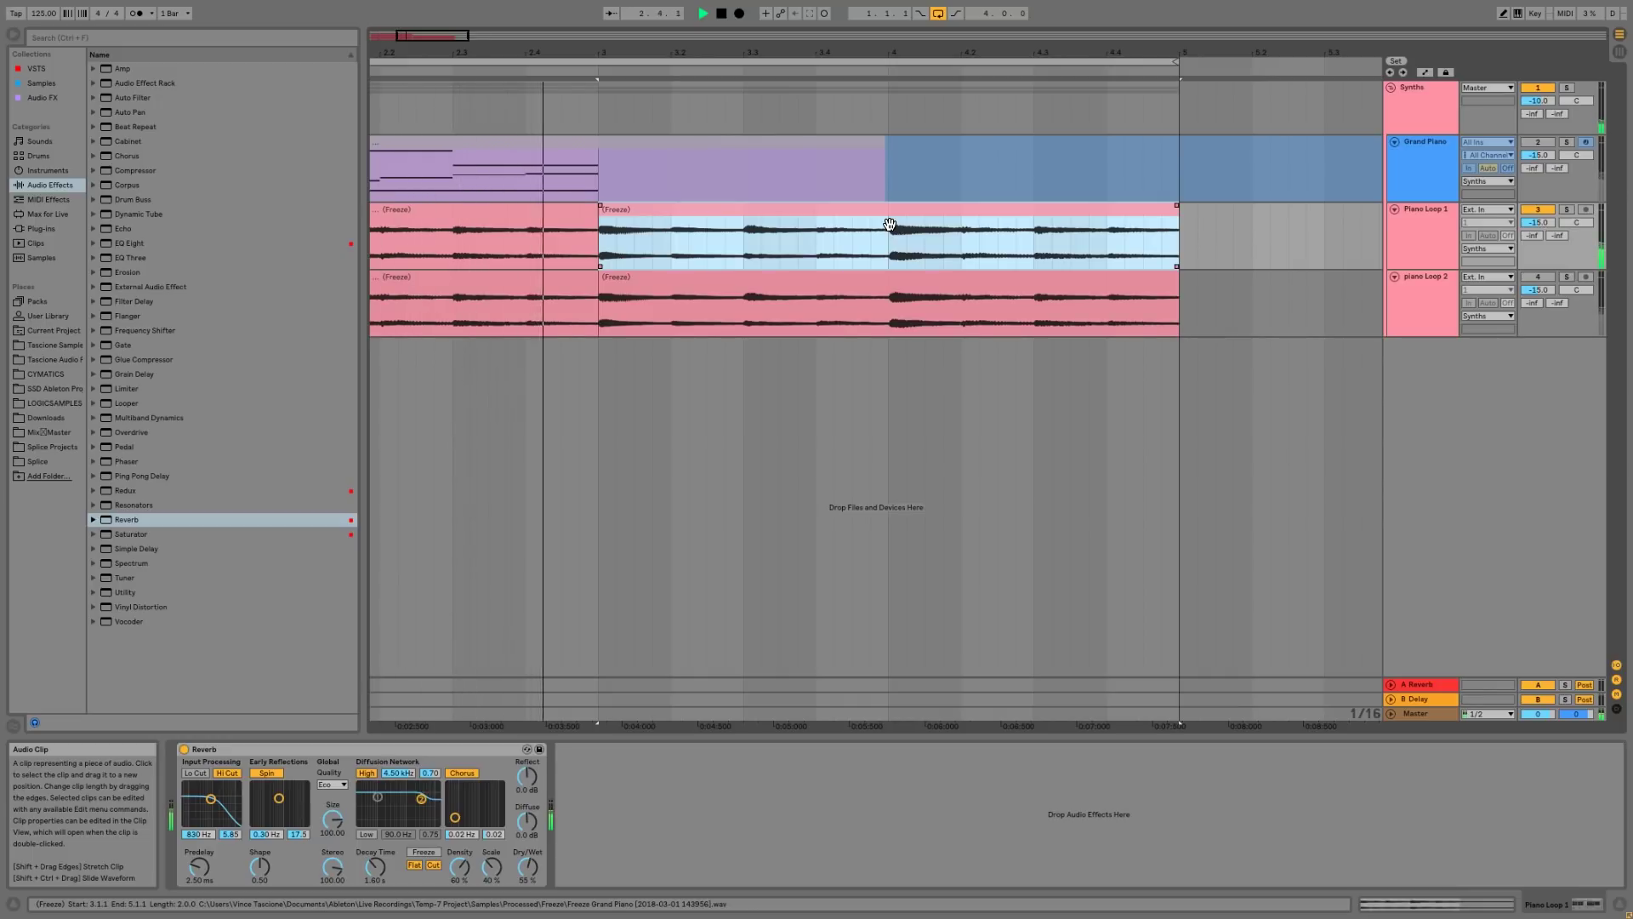
- Set the Reverb's decay time to 2.11 s and its dry/wet mix to 17% while the loop plays
key(space)
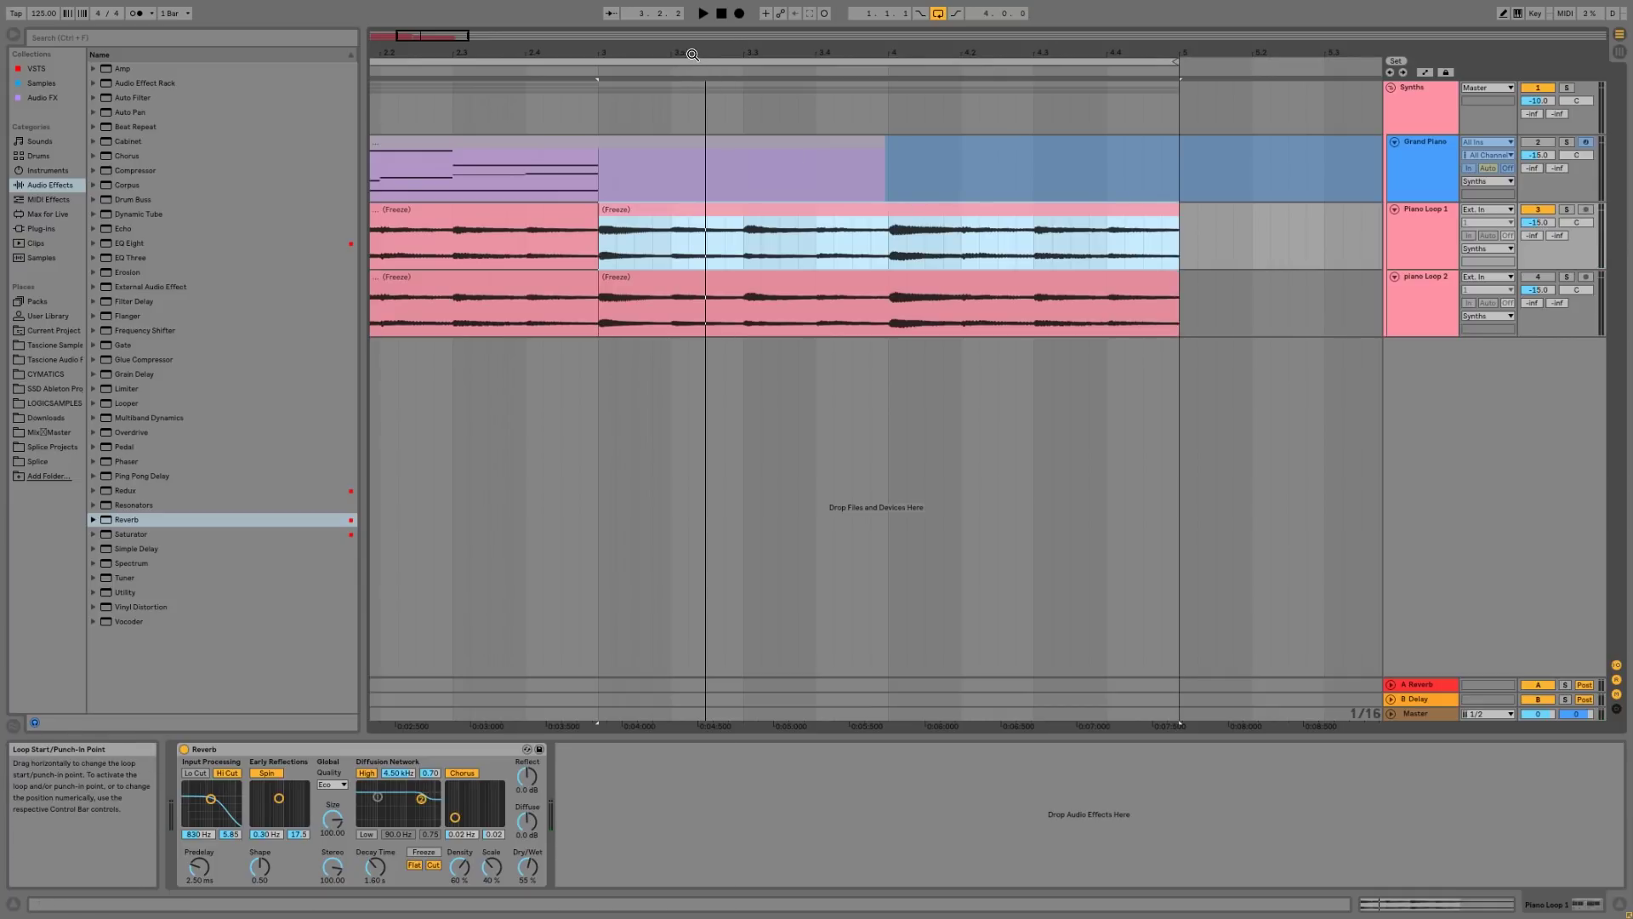
drag(691, 55, 727, 54)
mouse_move(527, 867)
mouse_down()
mouse_move(528, 893)
mouse_move(527, 859)
mouse_up()
key(space)
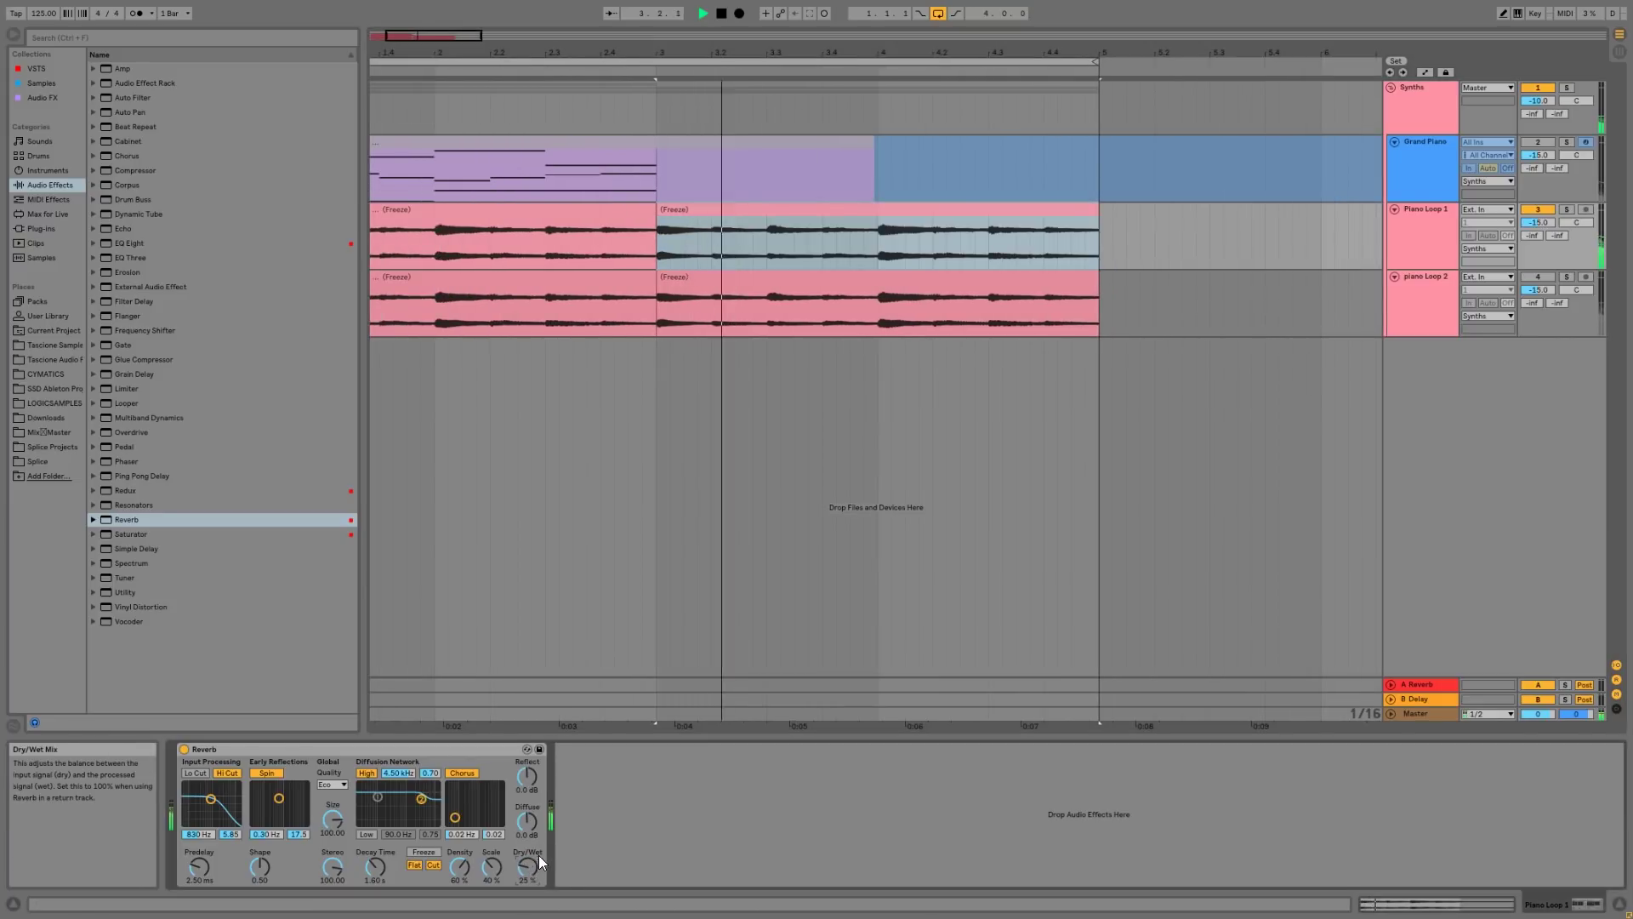
drag(375, 868, 375, 860)
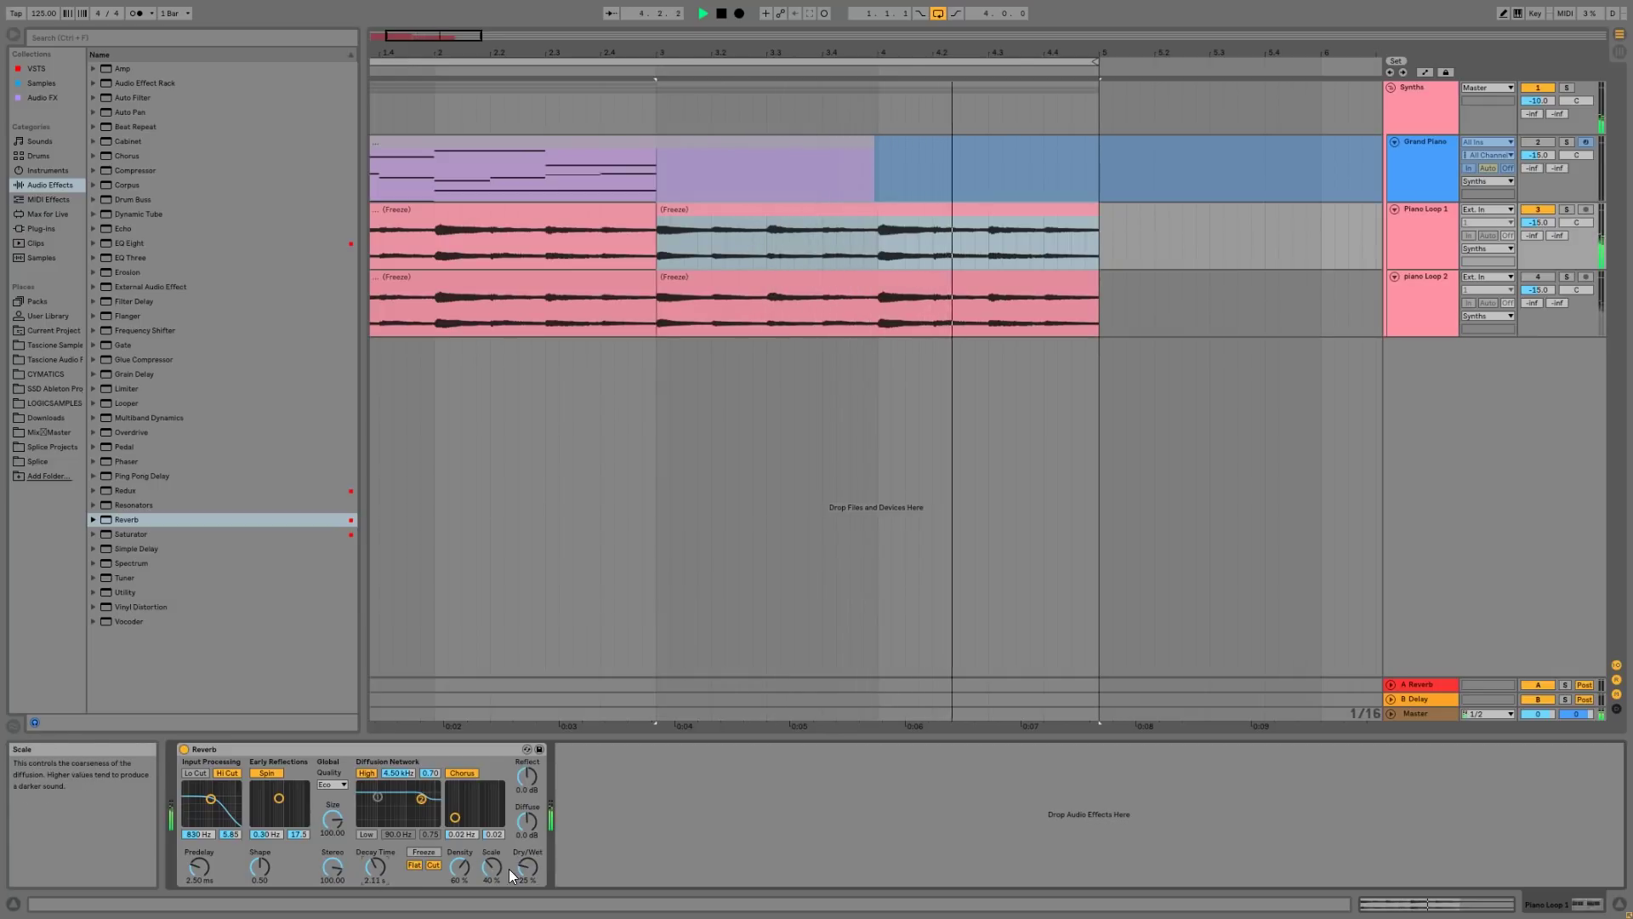
drag(522, 869, 522, 879)
key(space)
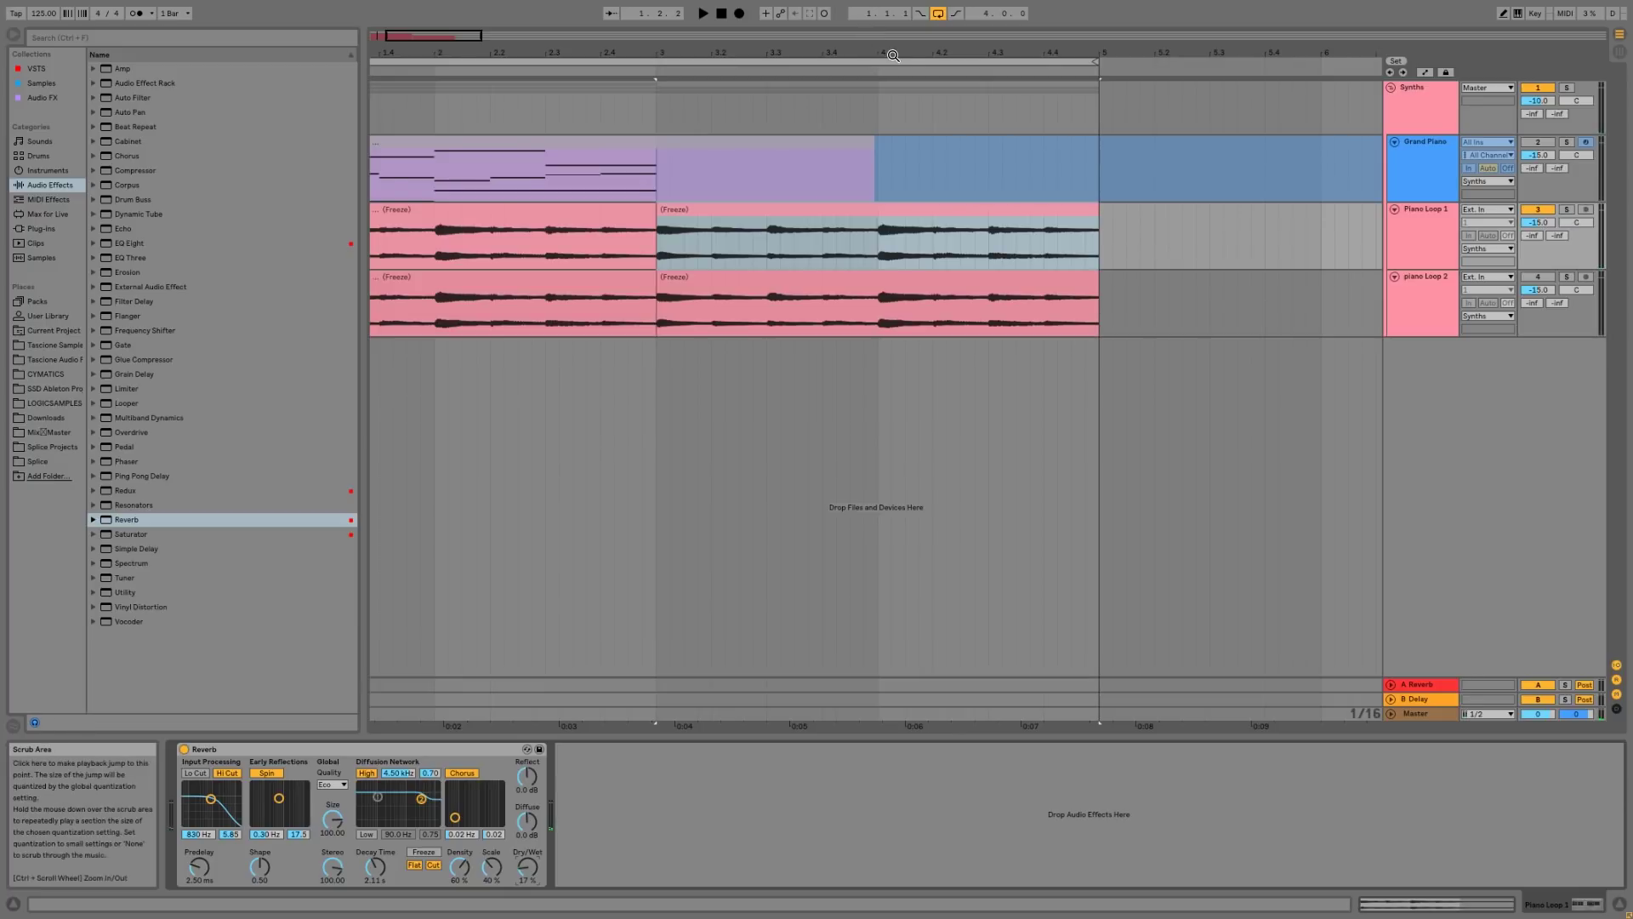
- Reactivate the piano Loop 2 track and transpose its first clip by -12 semitones with warping off
drag(630, 53, 629, 30)
click(1535, 275)
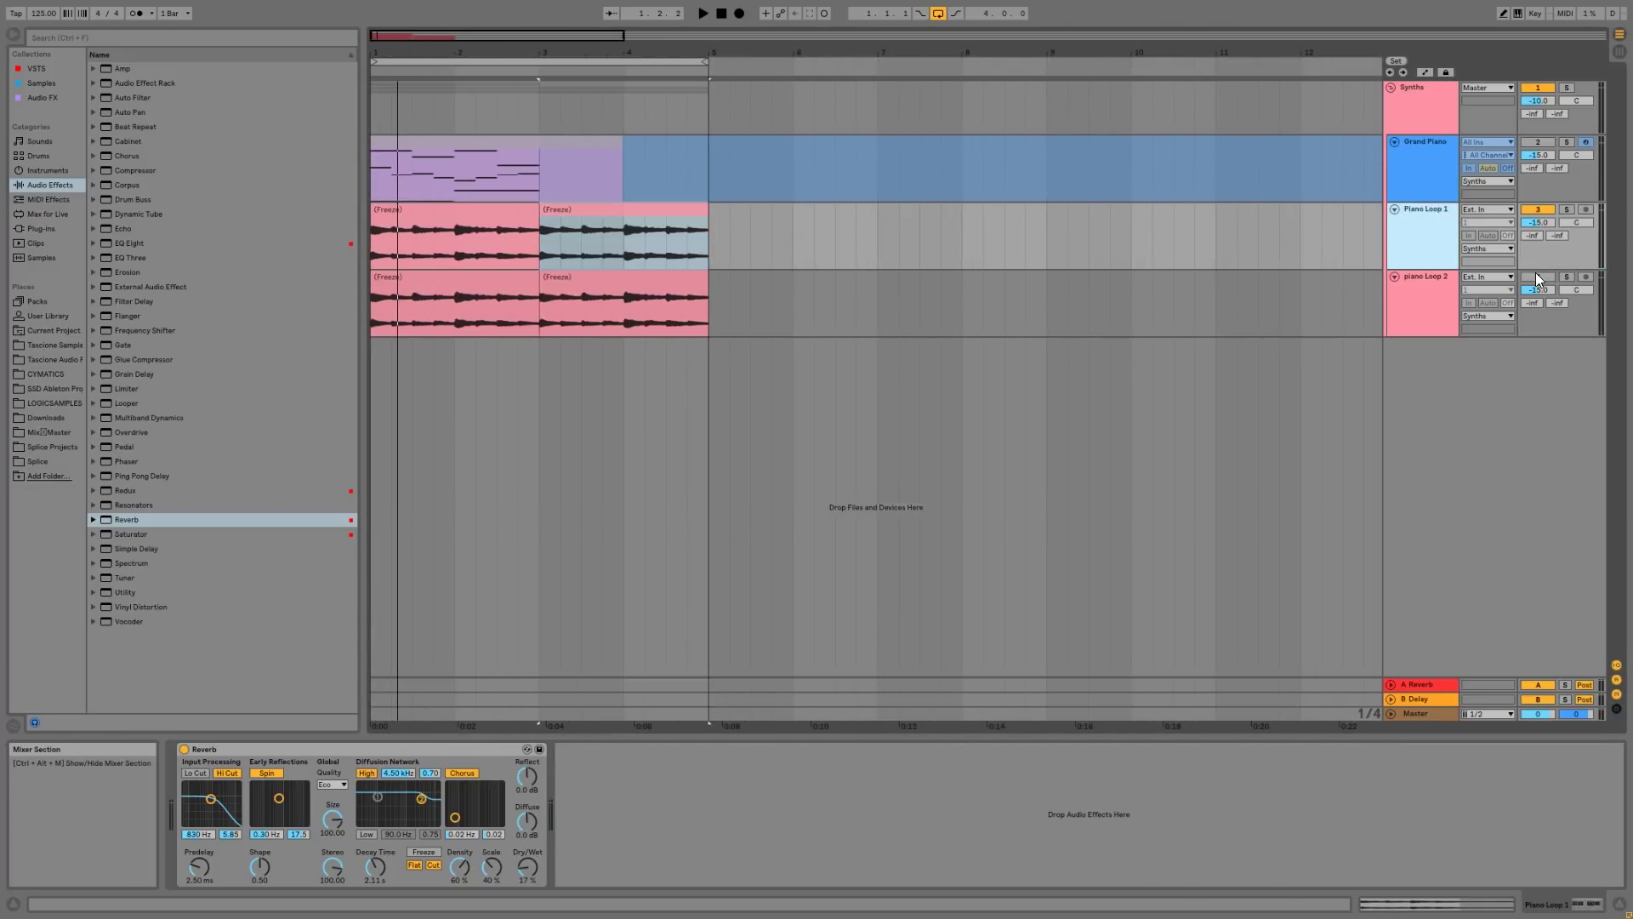
double_click(448, 280)
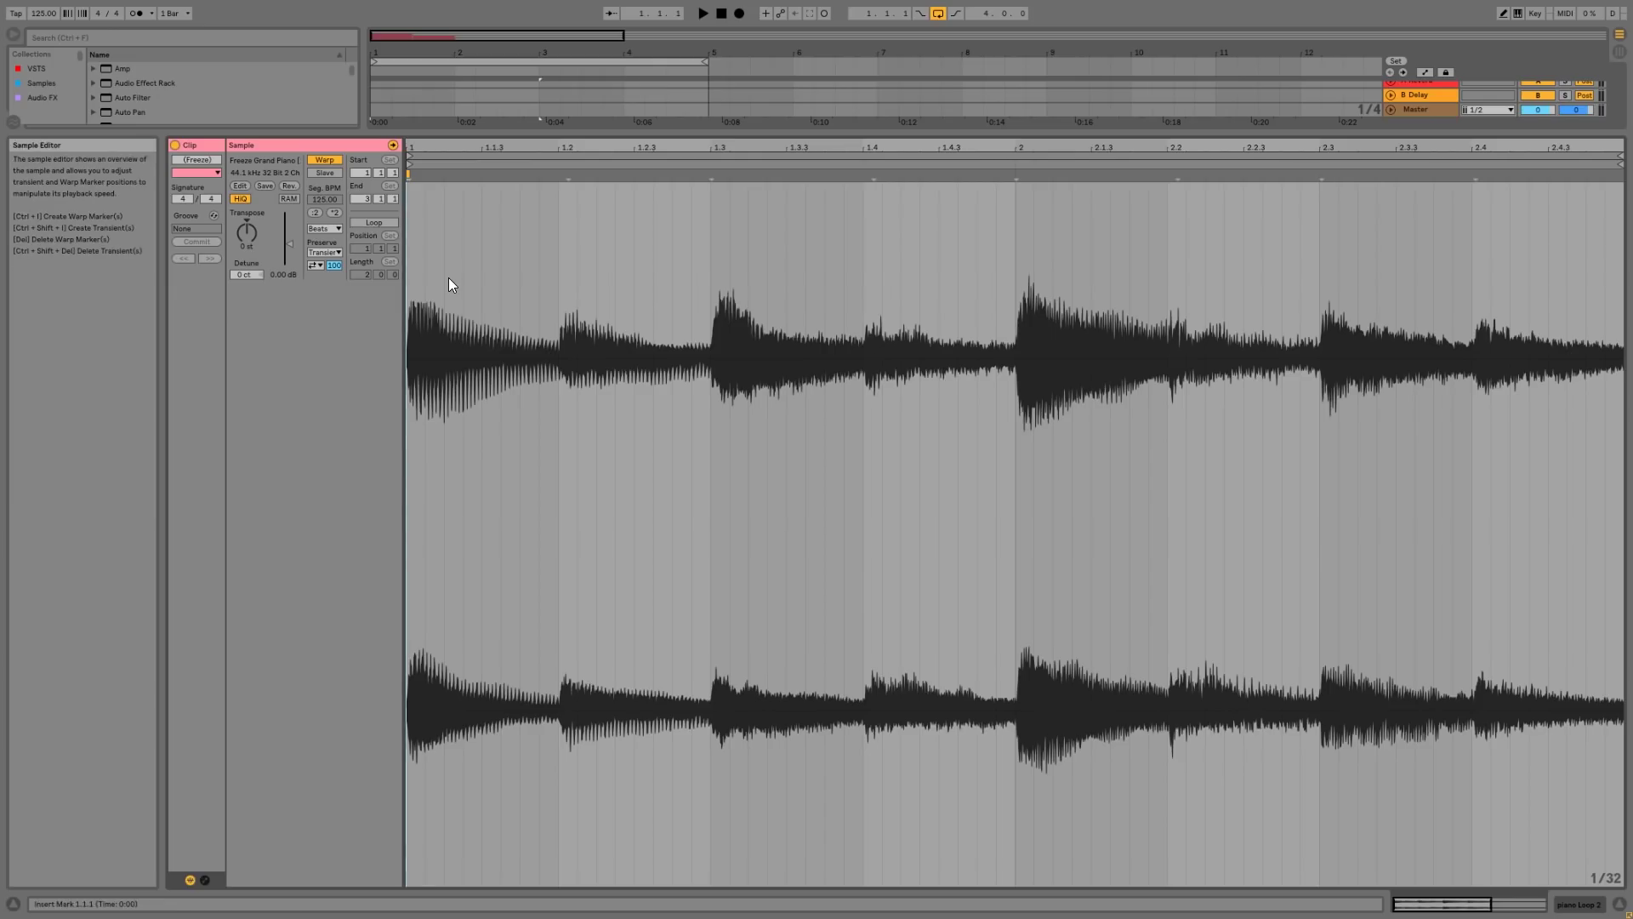
click(324, 160)
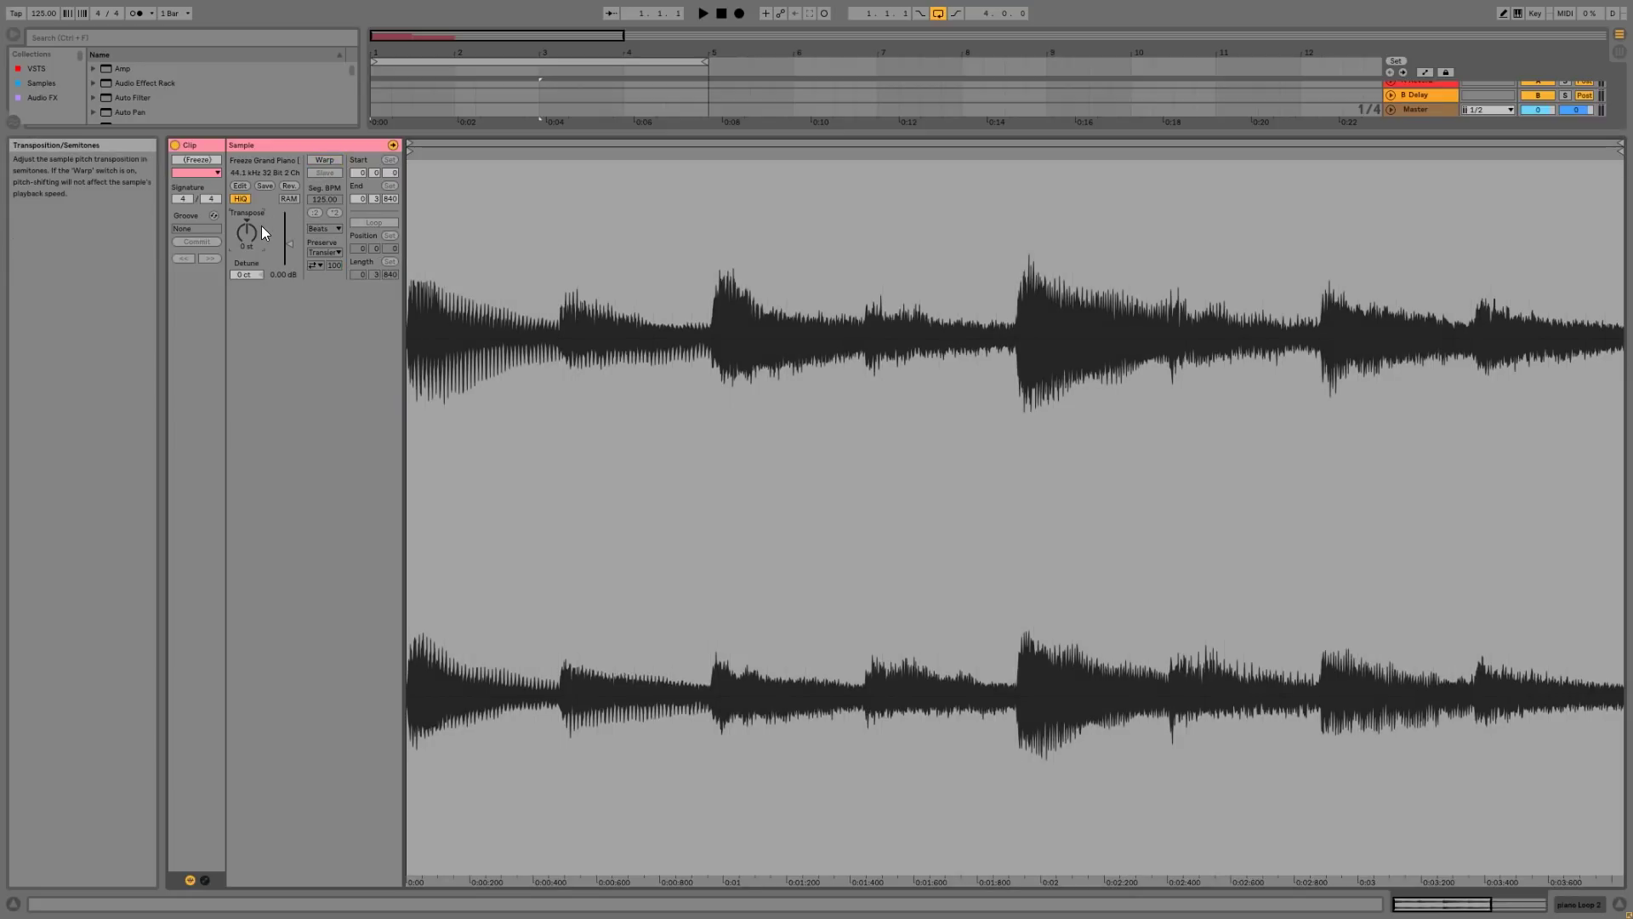
text(-12)
key(Return)
key(shift+Tab)
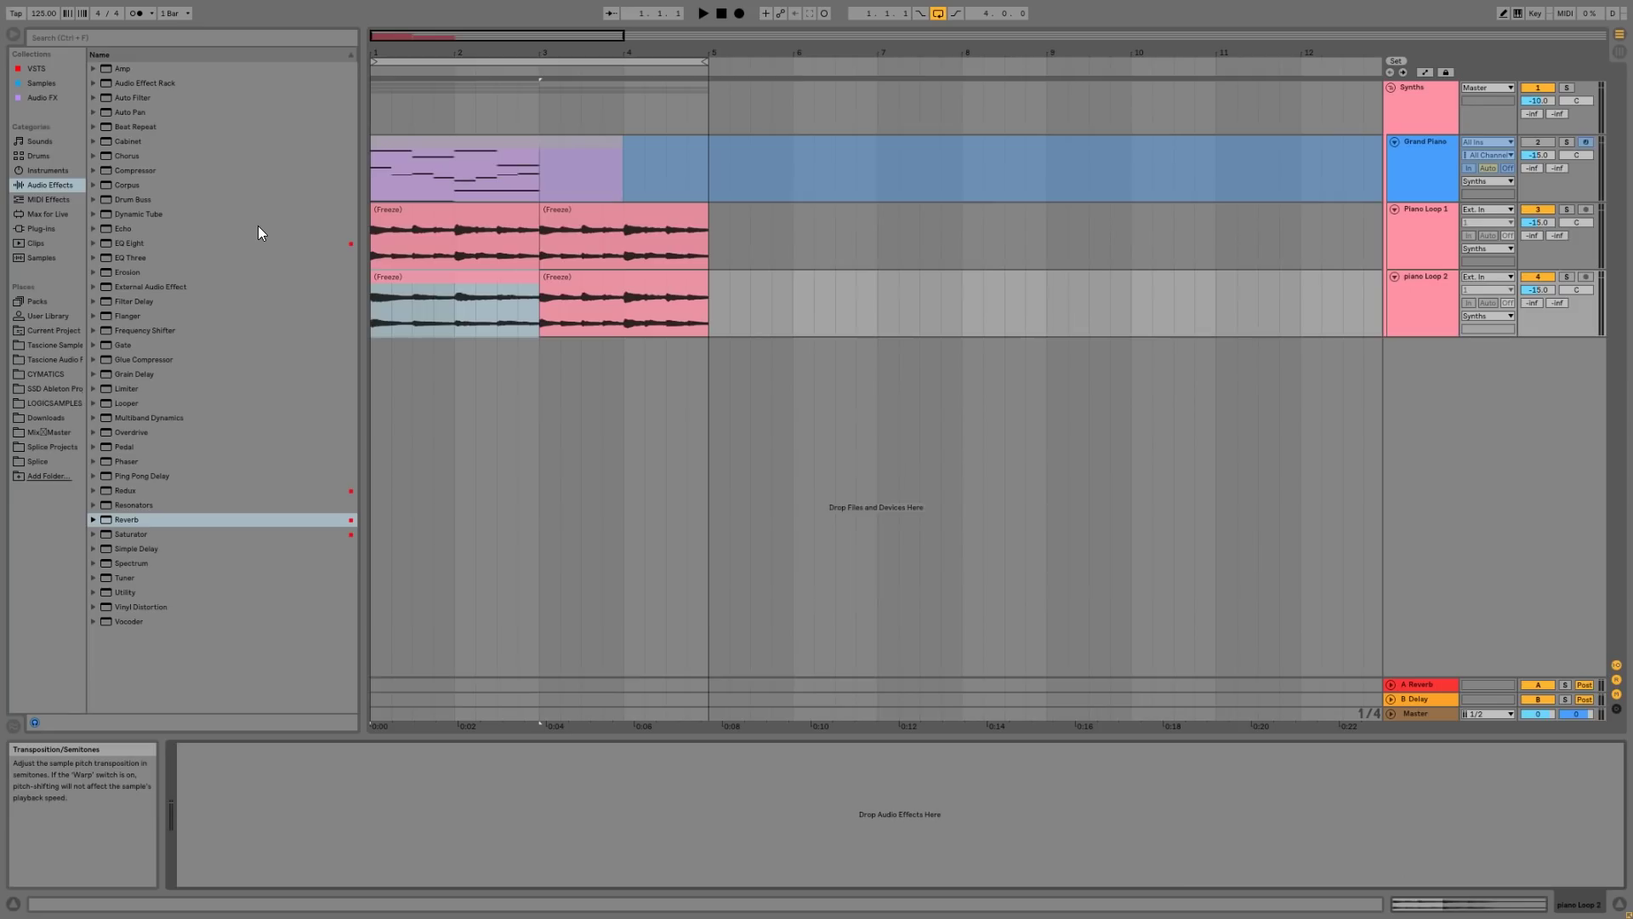
- Extend the transposed piano Loop 2 clip through bar 4 and rearrange its split parts as one-bar clips in bars 1 and 2
drag(495, 291, 698, 291)
click(529, 324)
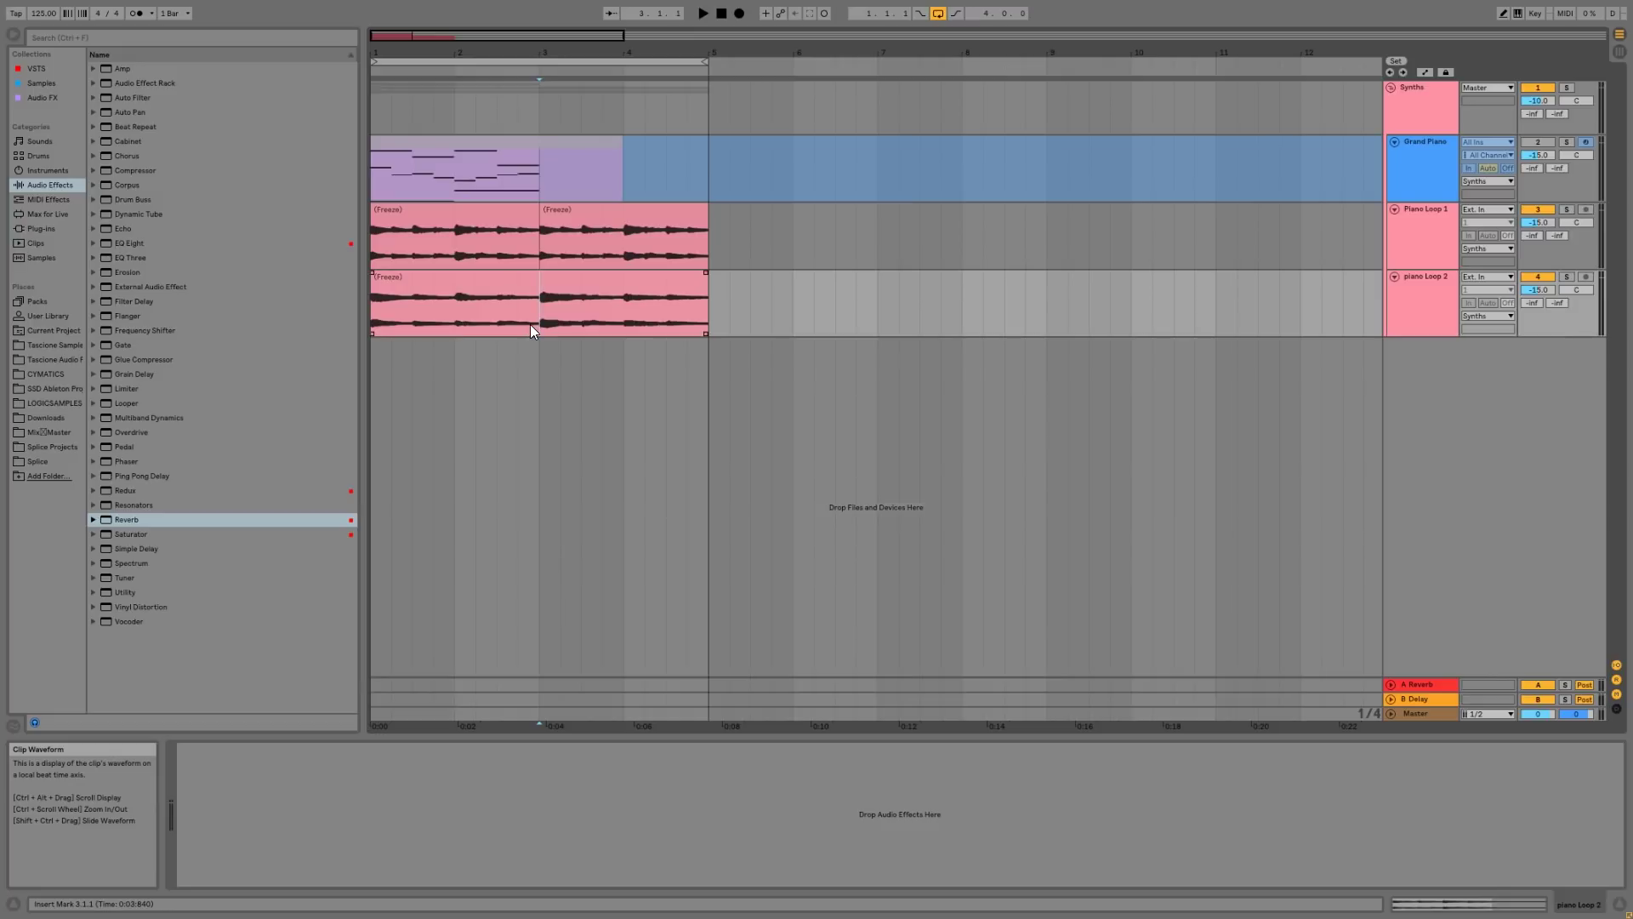
drag(574, 298, 387, 298)
click(541, 305)
key(ctrl+e)
key(ctrl+z)
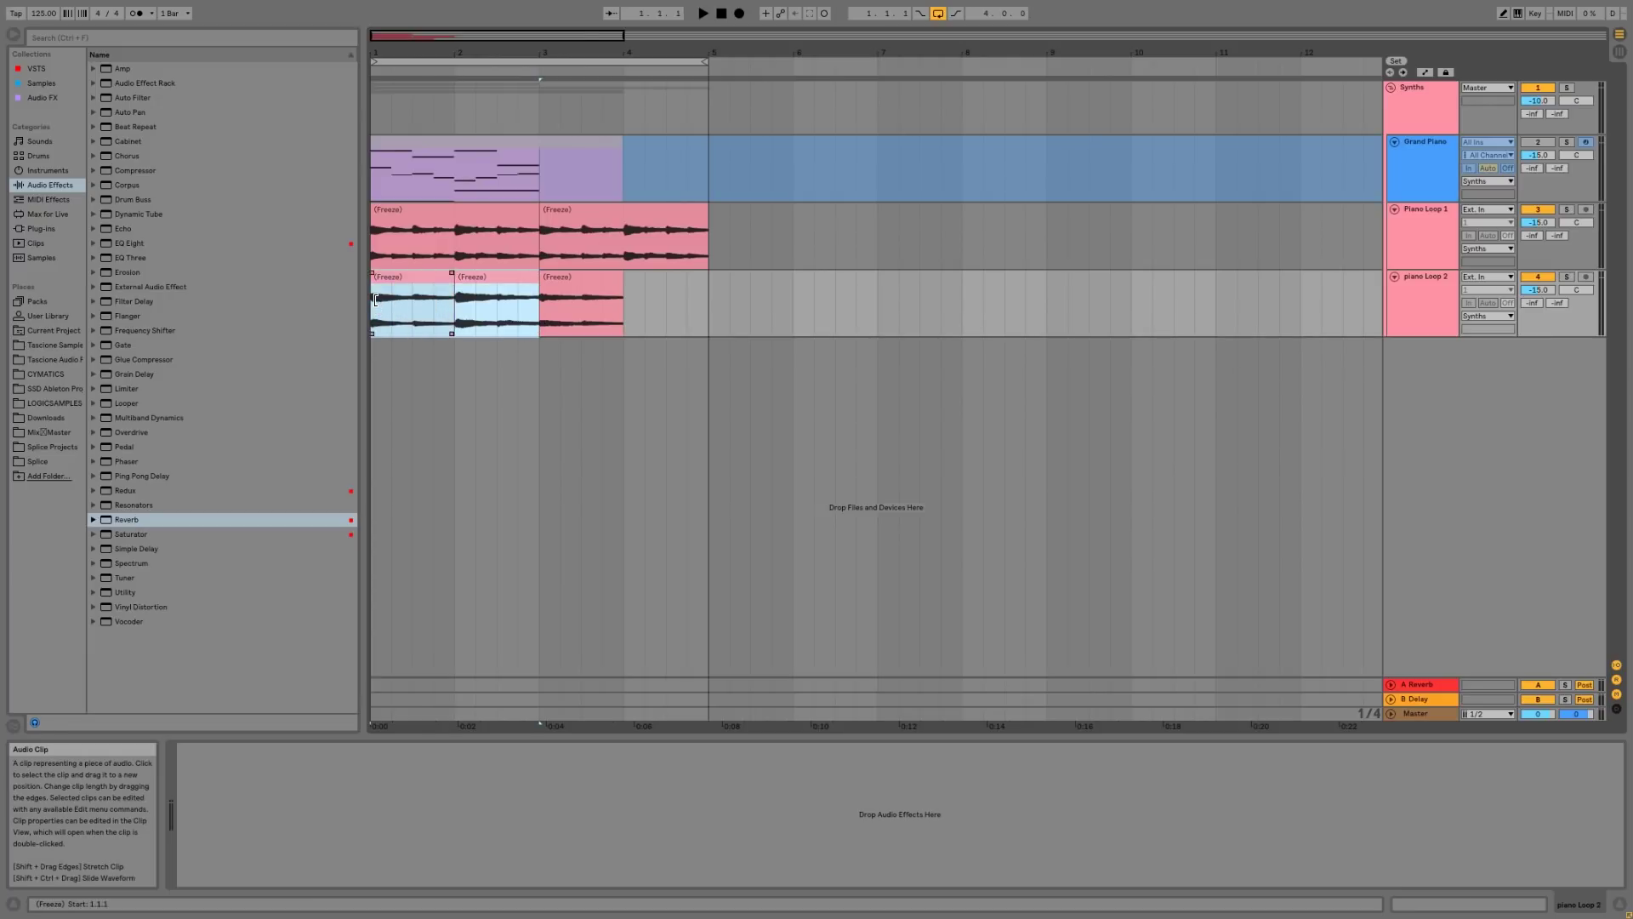
- Duplicate the piano Loop 2 clips from bars 1 and 2 into bars 3 and 4, and lower the track's volume during playback
key(ctrl+d)
click(378, 314)
key(space)
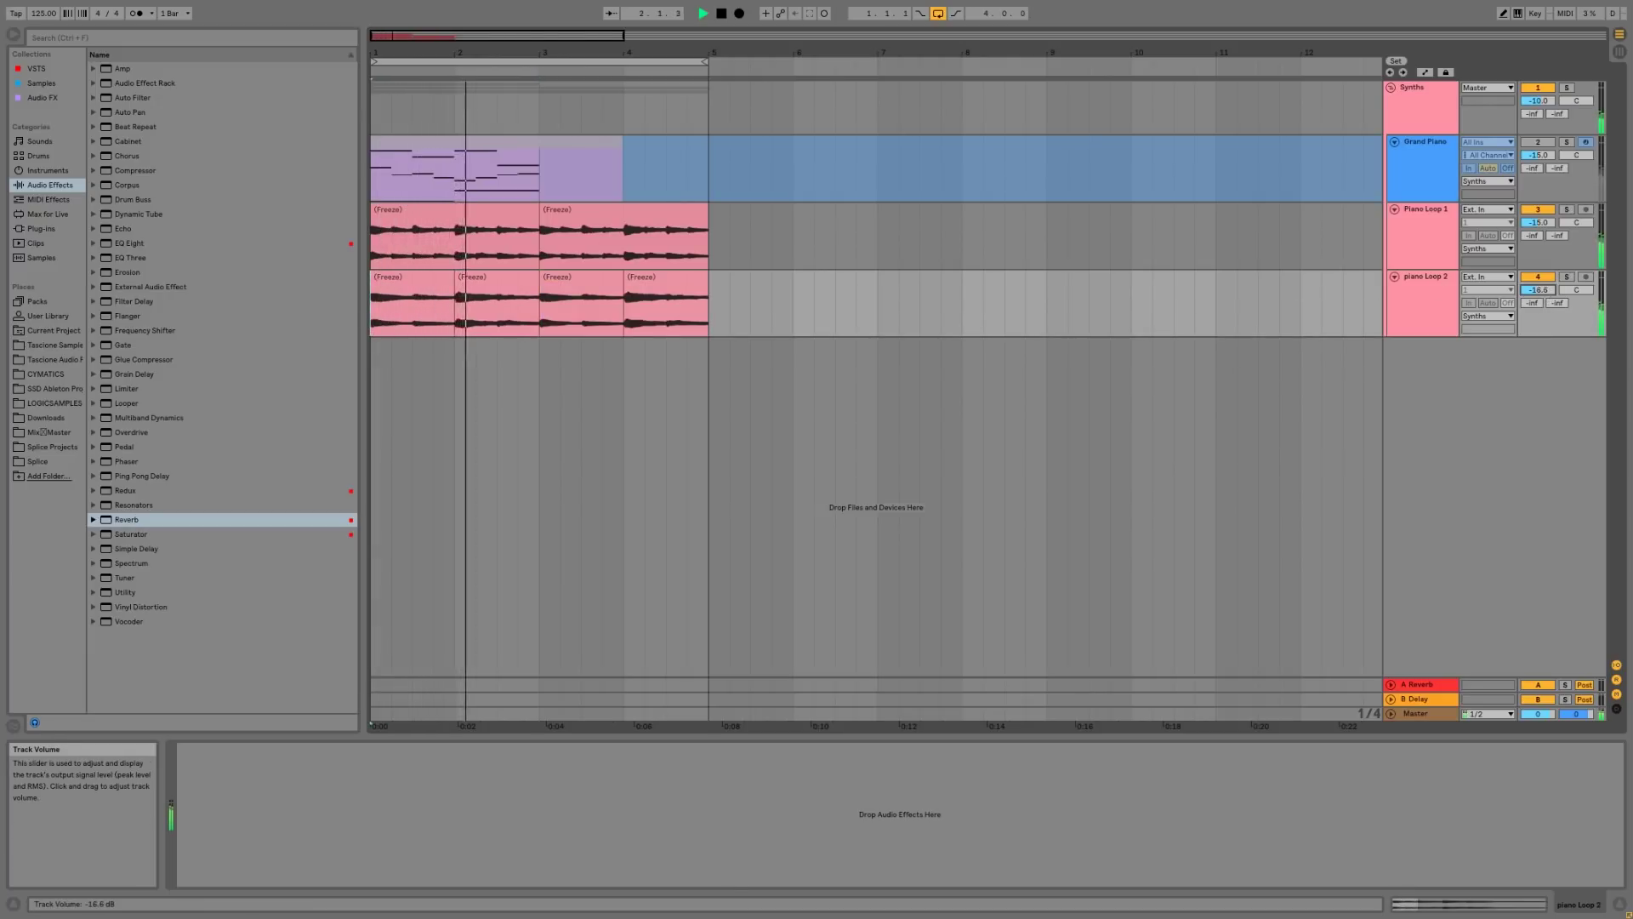
drag(1537, 290, 1538, 300)
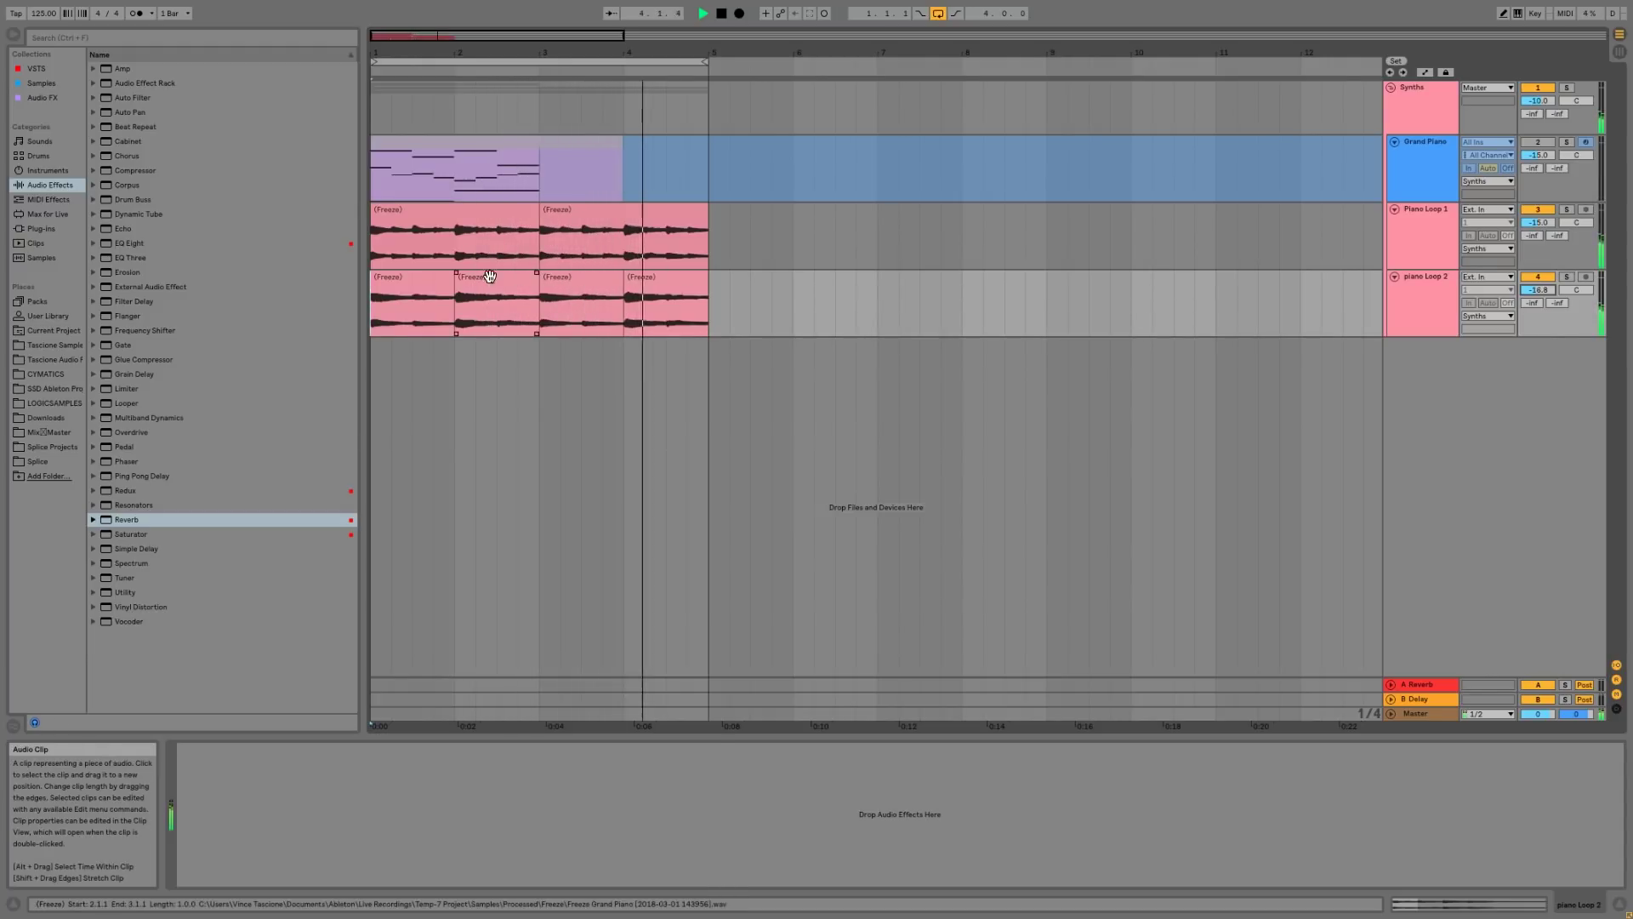
key(space)
- Add a short fade-out to the end of the first piano Loop 2 clip, just before bar 2
drag(420, 47, 459, 146)
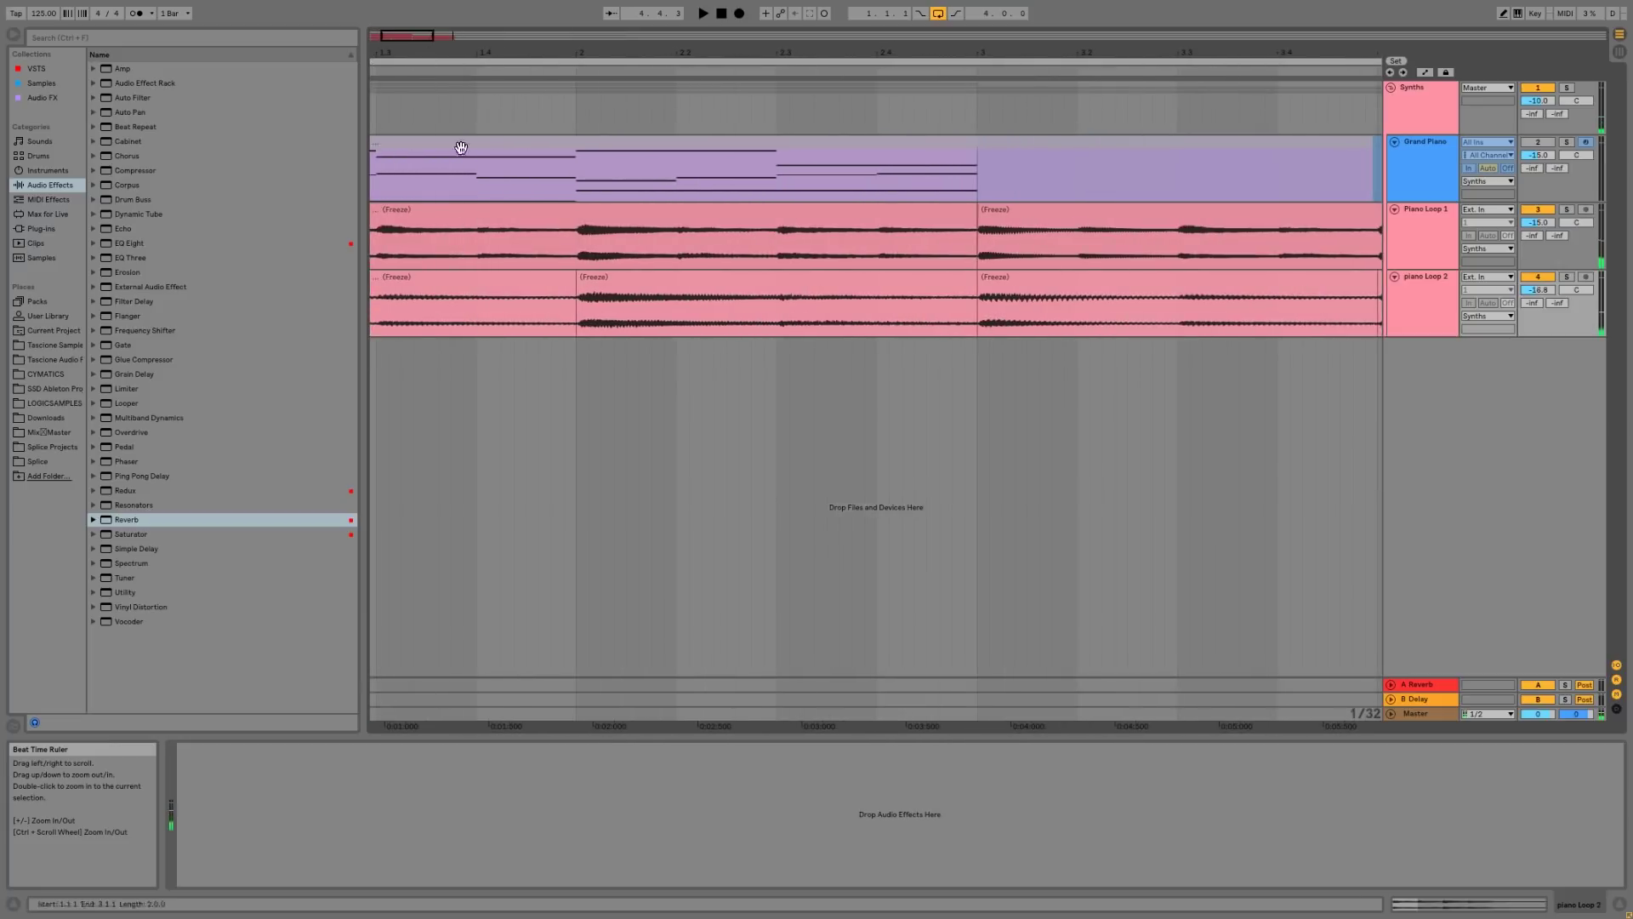
click(582, 287)
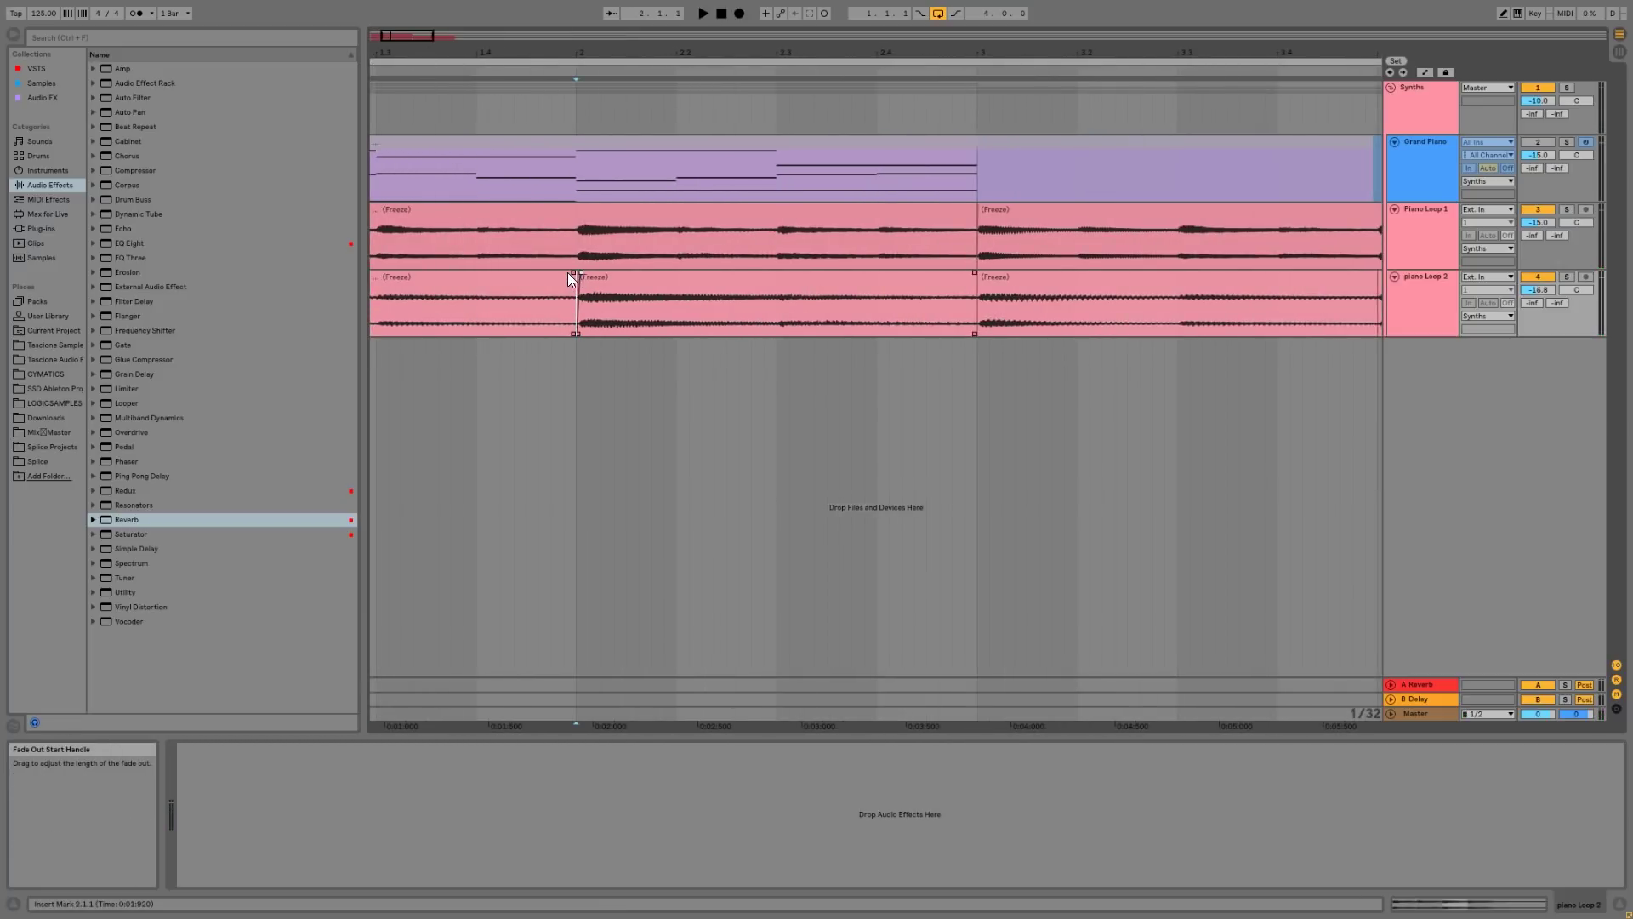
drag(569, 272, 567, 272)
drag(907, 54, 907, 21)
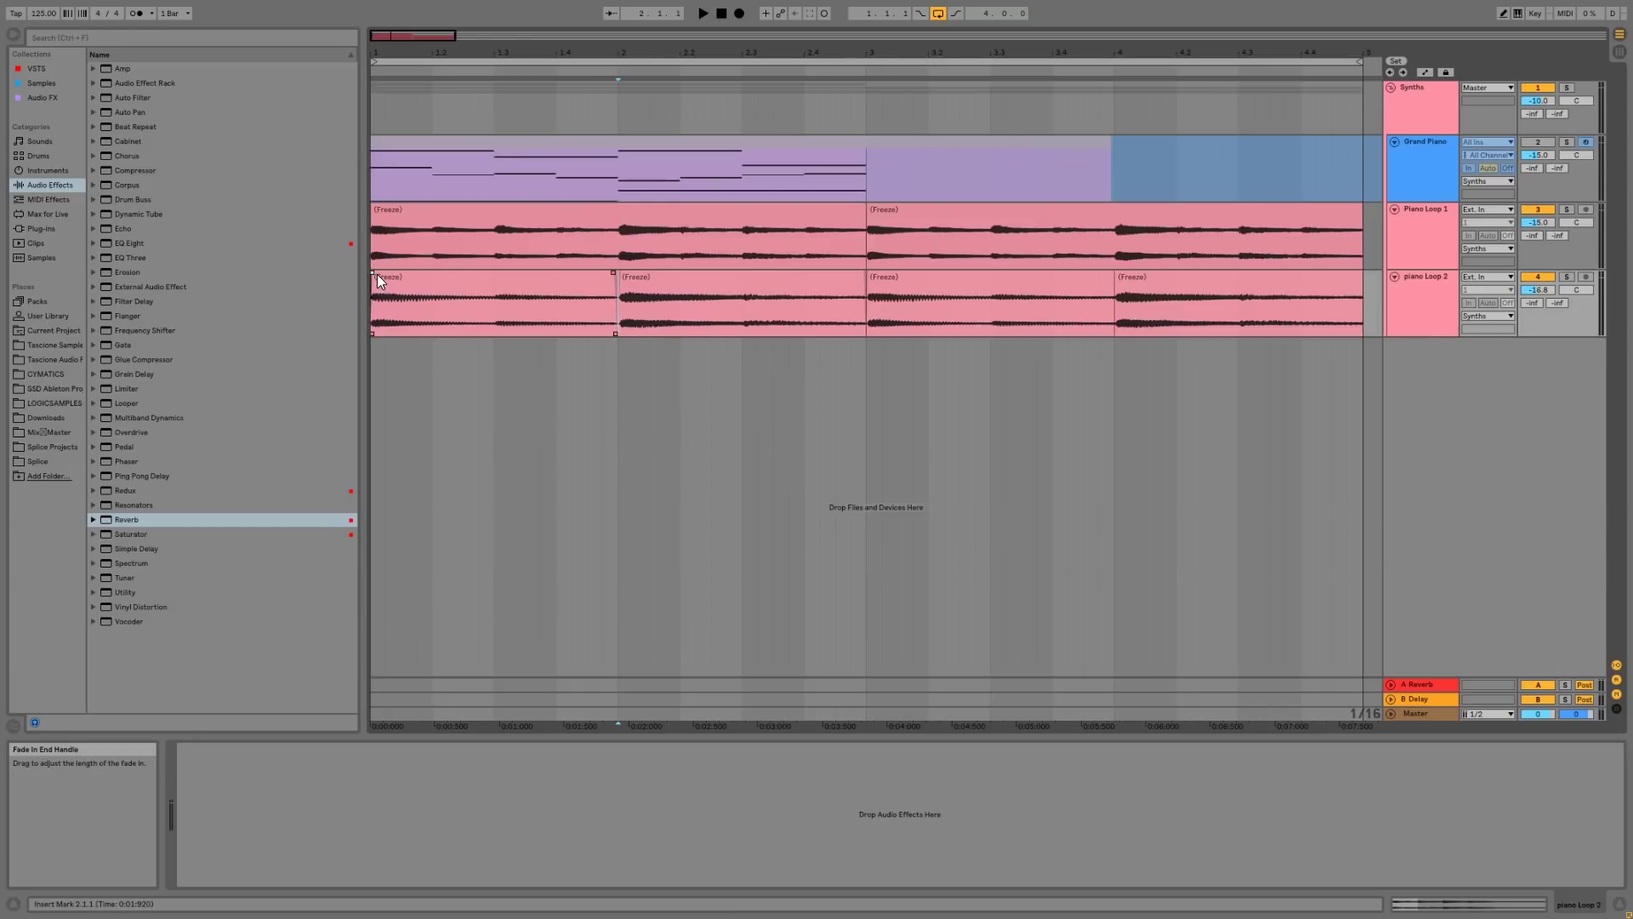
- Replace the piano Loop 2 clips in bars 3 and 4 with a duplicate of bars 1 and 2, and audition the loop
click(860, 330)
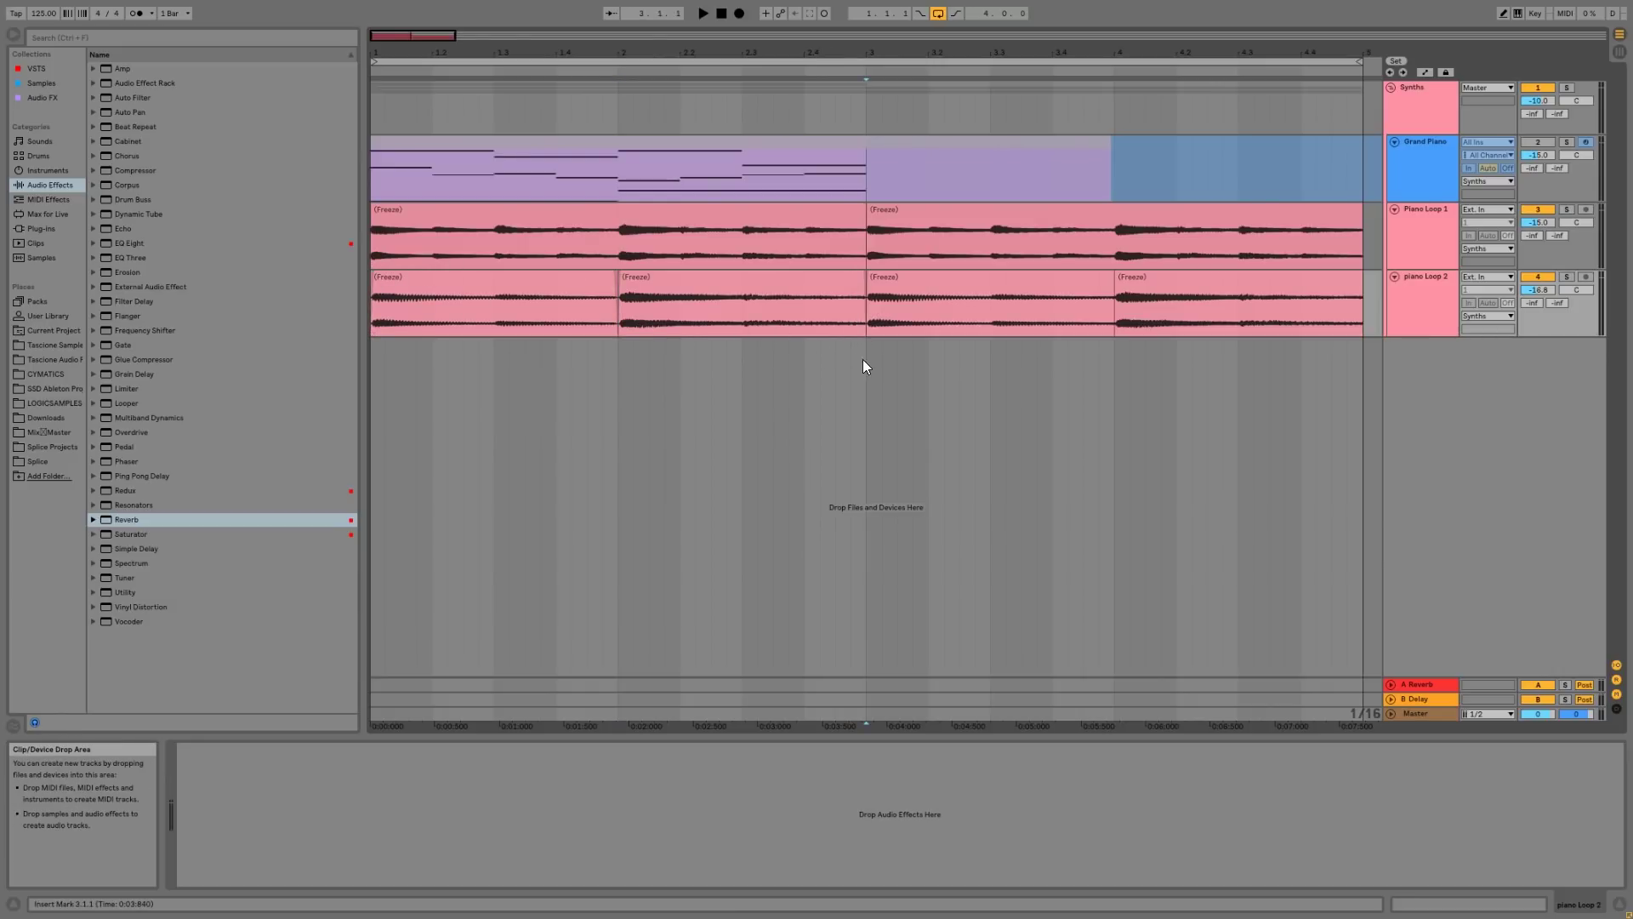
drag(864, 320, 359, 283)
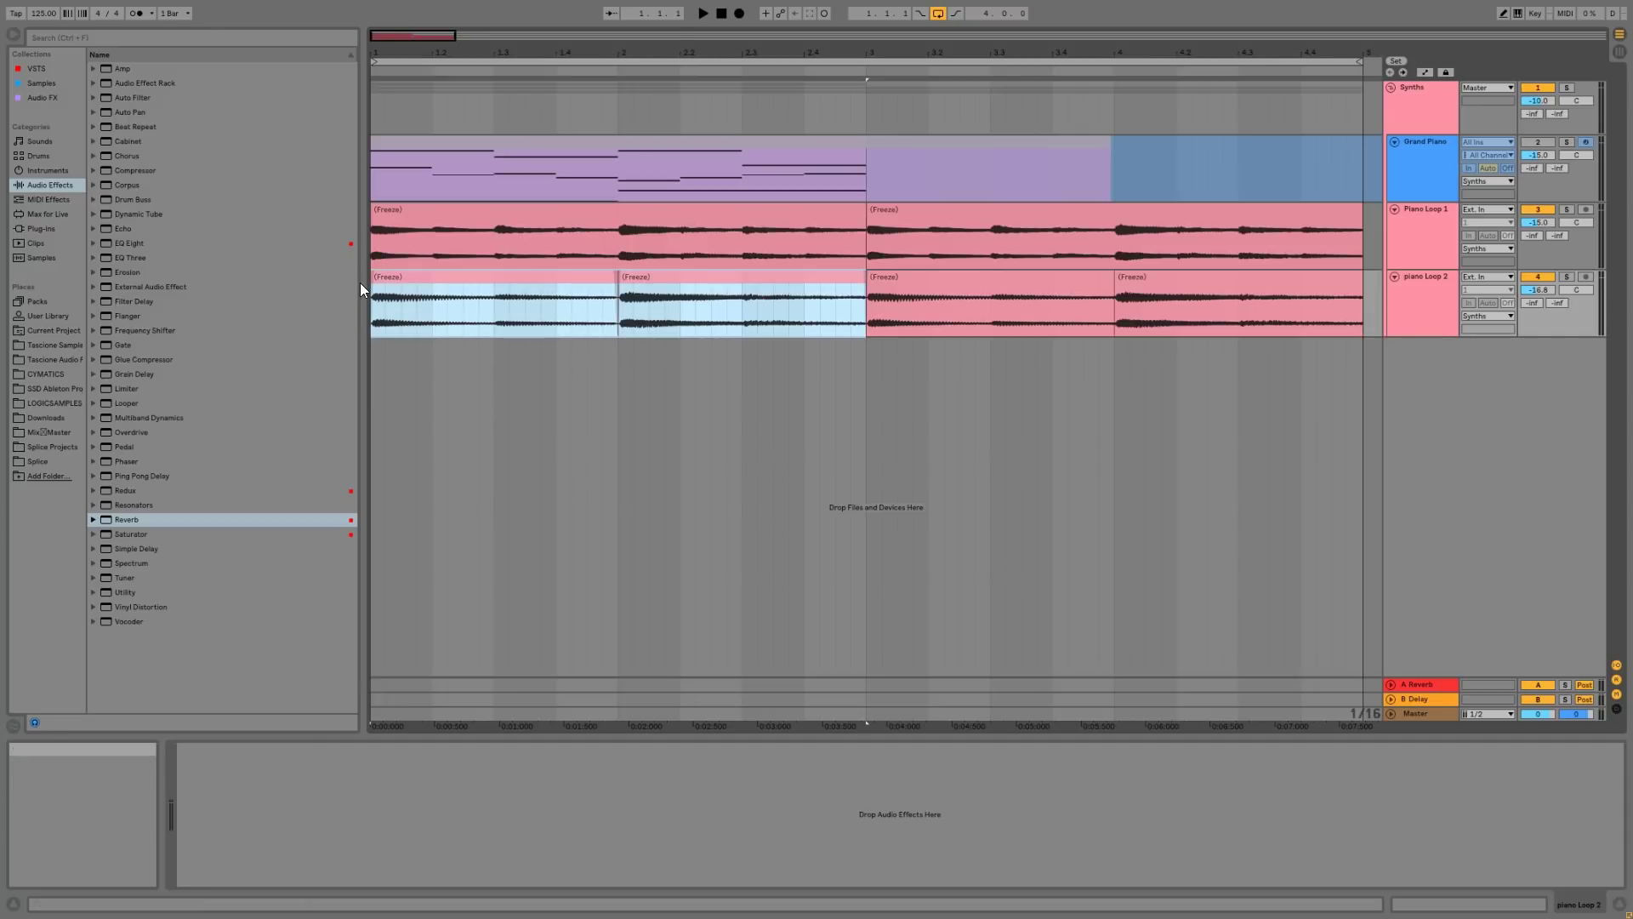
key(ctrl+d)
key(space)
drag(927, 51, 927, 13)
drag(1553, 290, 1553, 293)
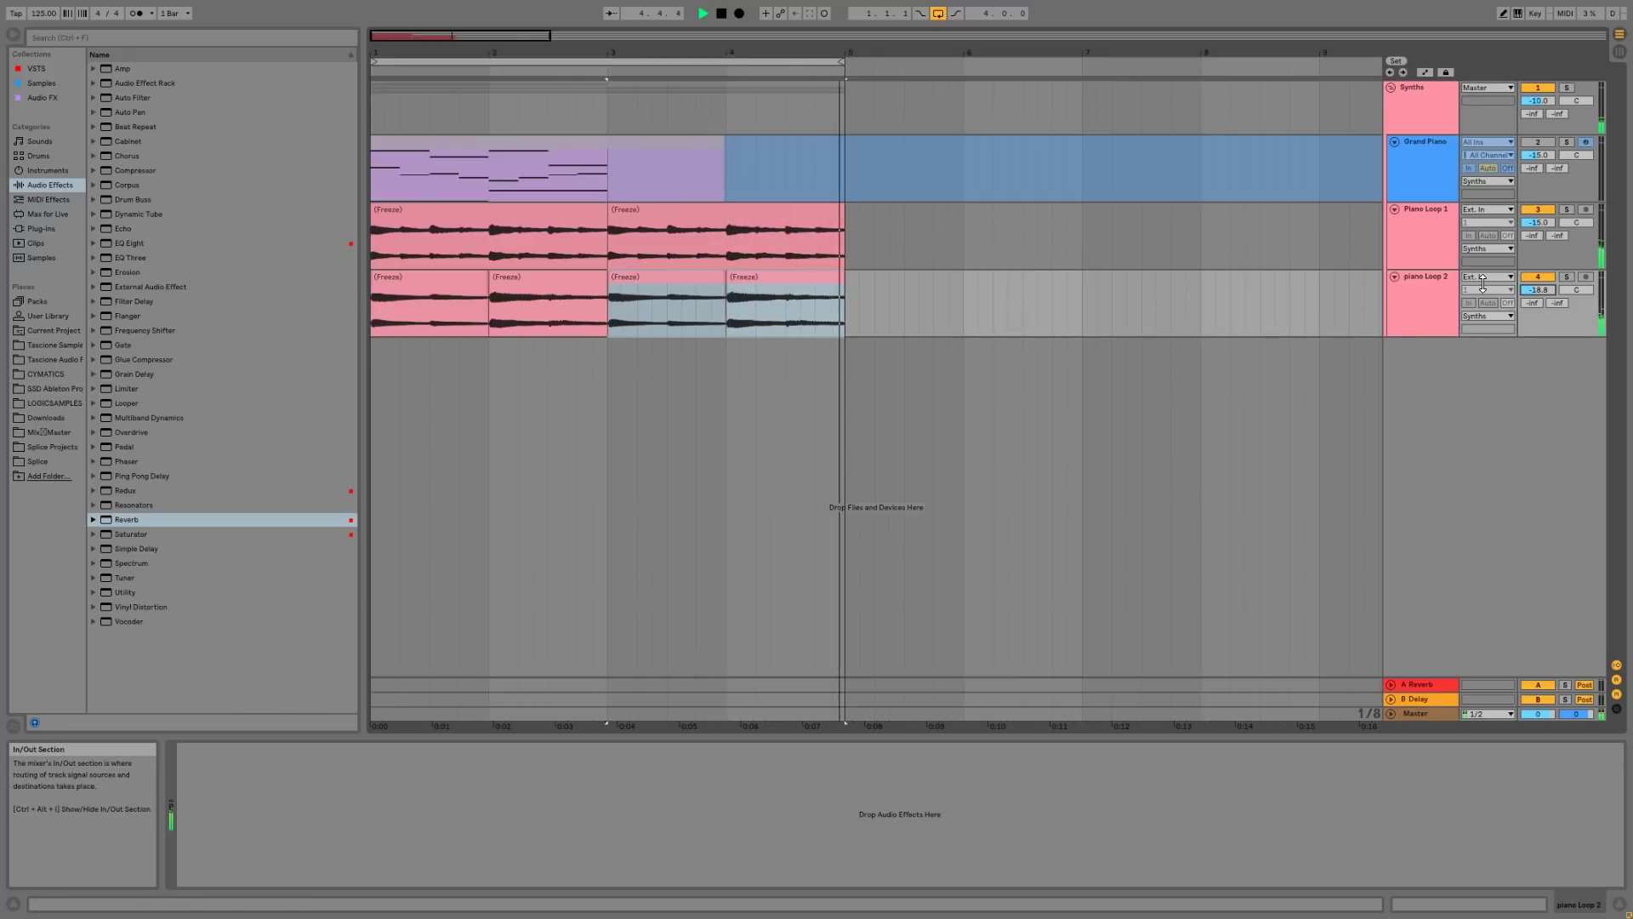
key(space)
- Duplicate the whole four-bar arrangement into bars 5 to 8 and extend the loop region to eight bars
click(812, 62)
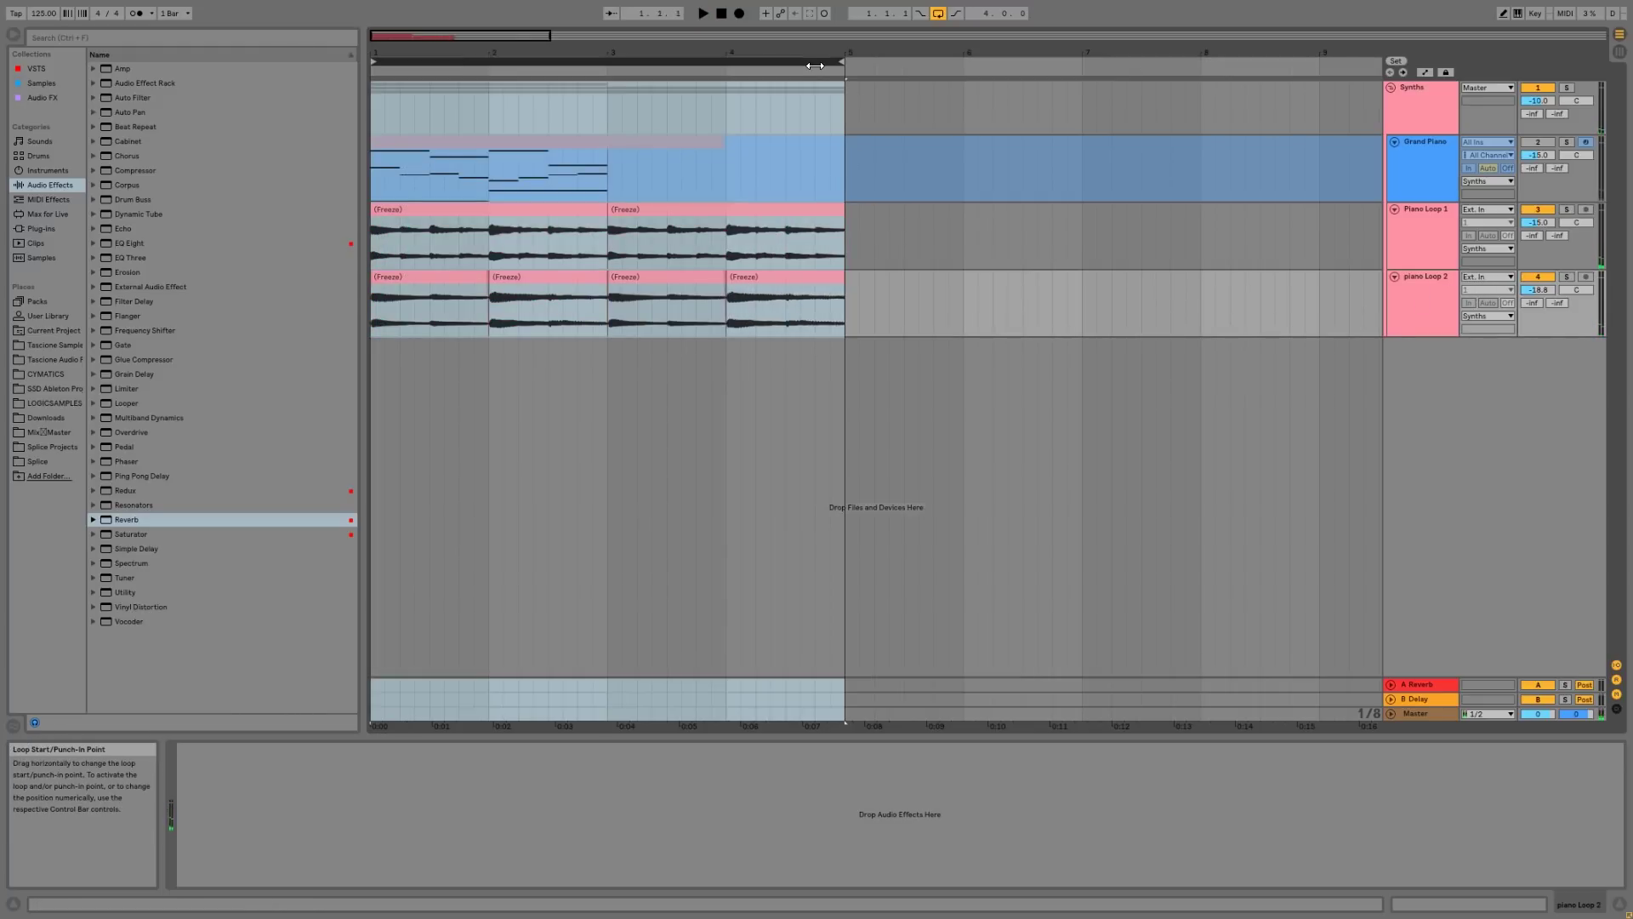
key(ctrl+d)
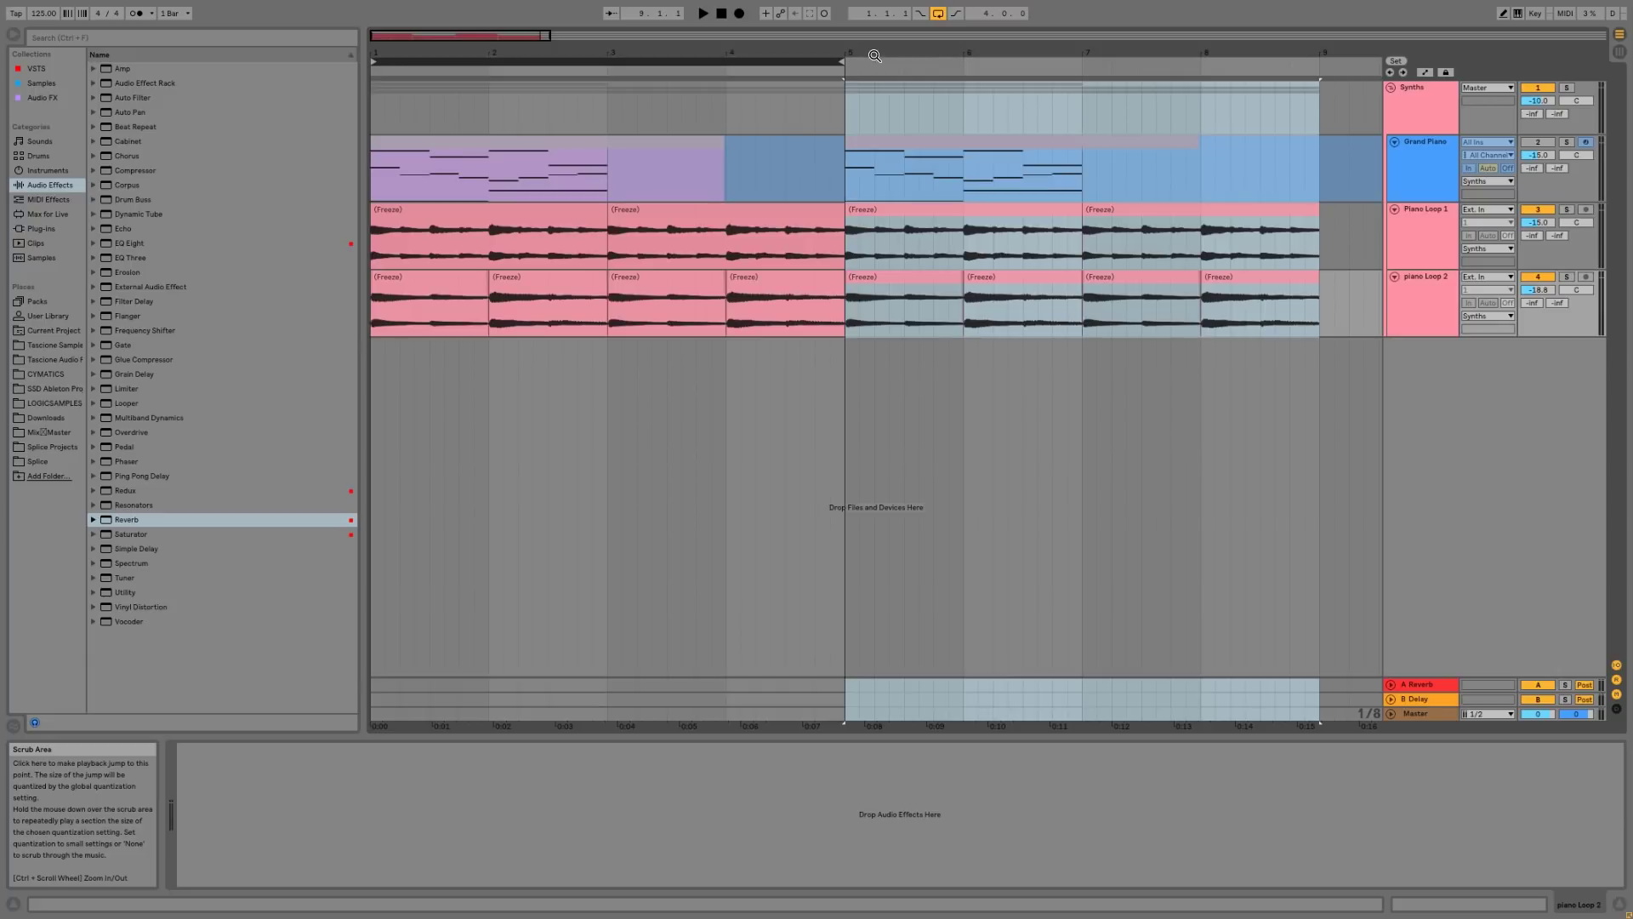
drag(875, 56, 1130, 85)
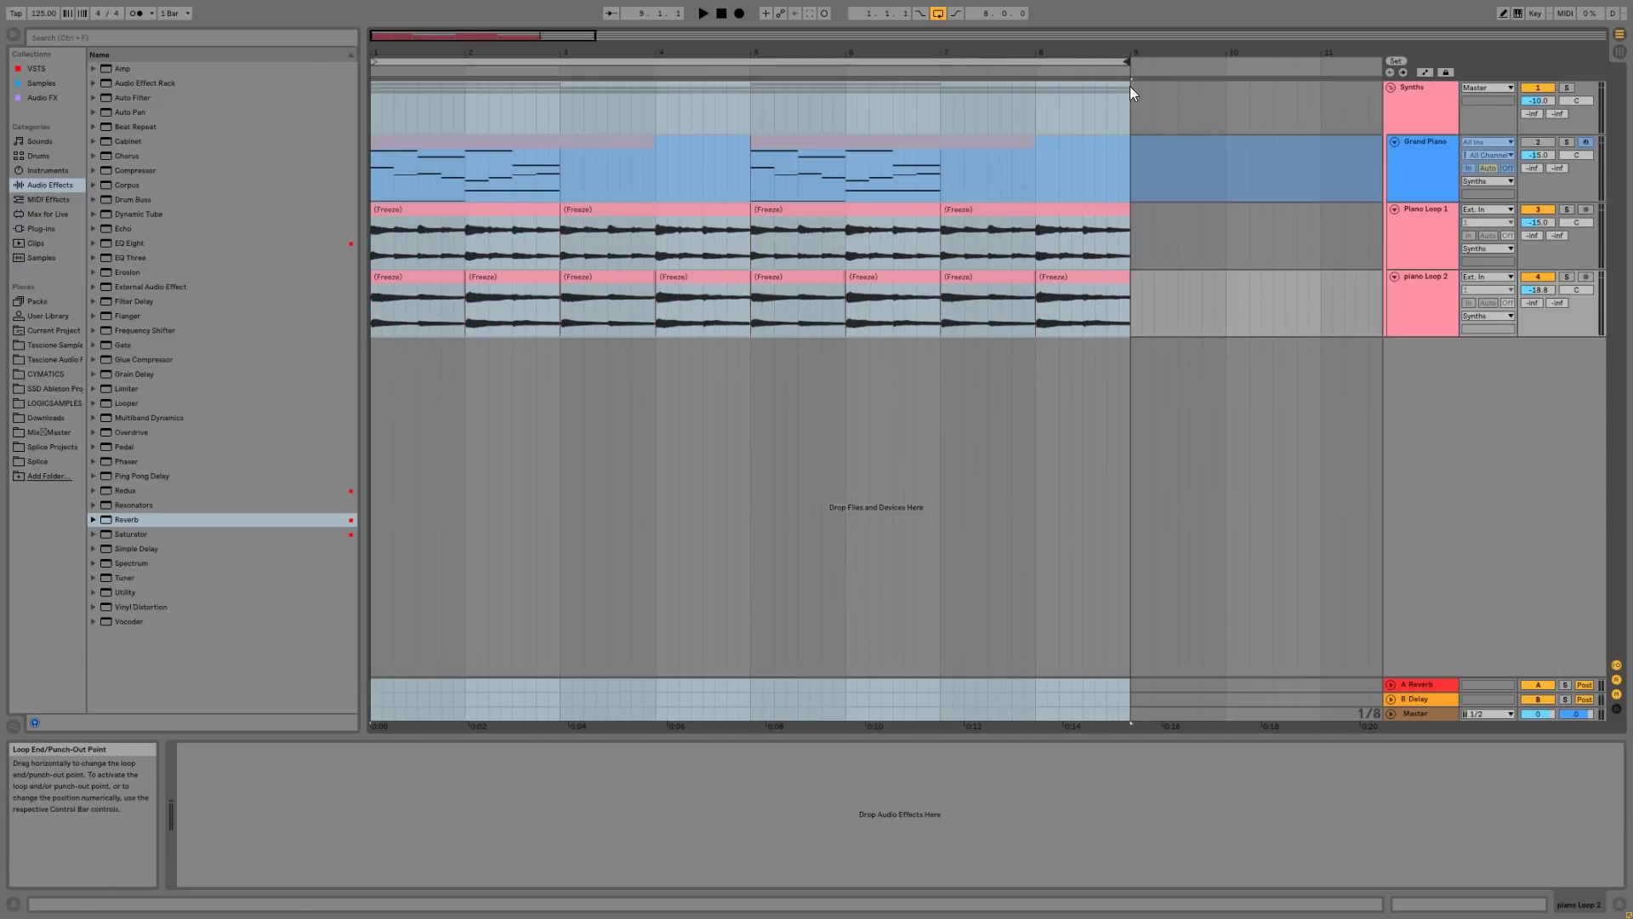
- Add an audio track below piano Loop 2 and name it "tonal loop 1"
click(1434, 320)
key(ctrl+t)
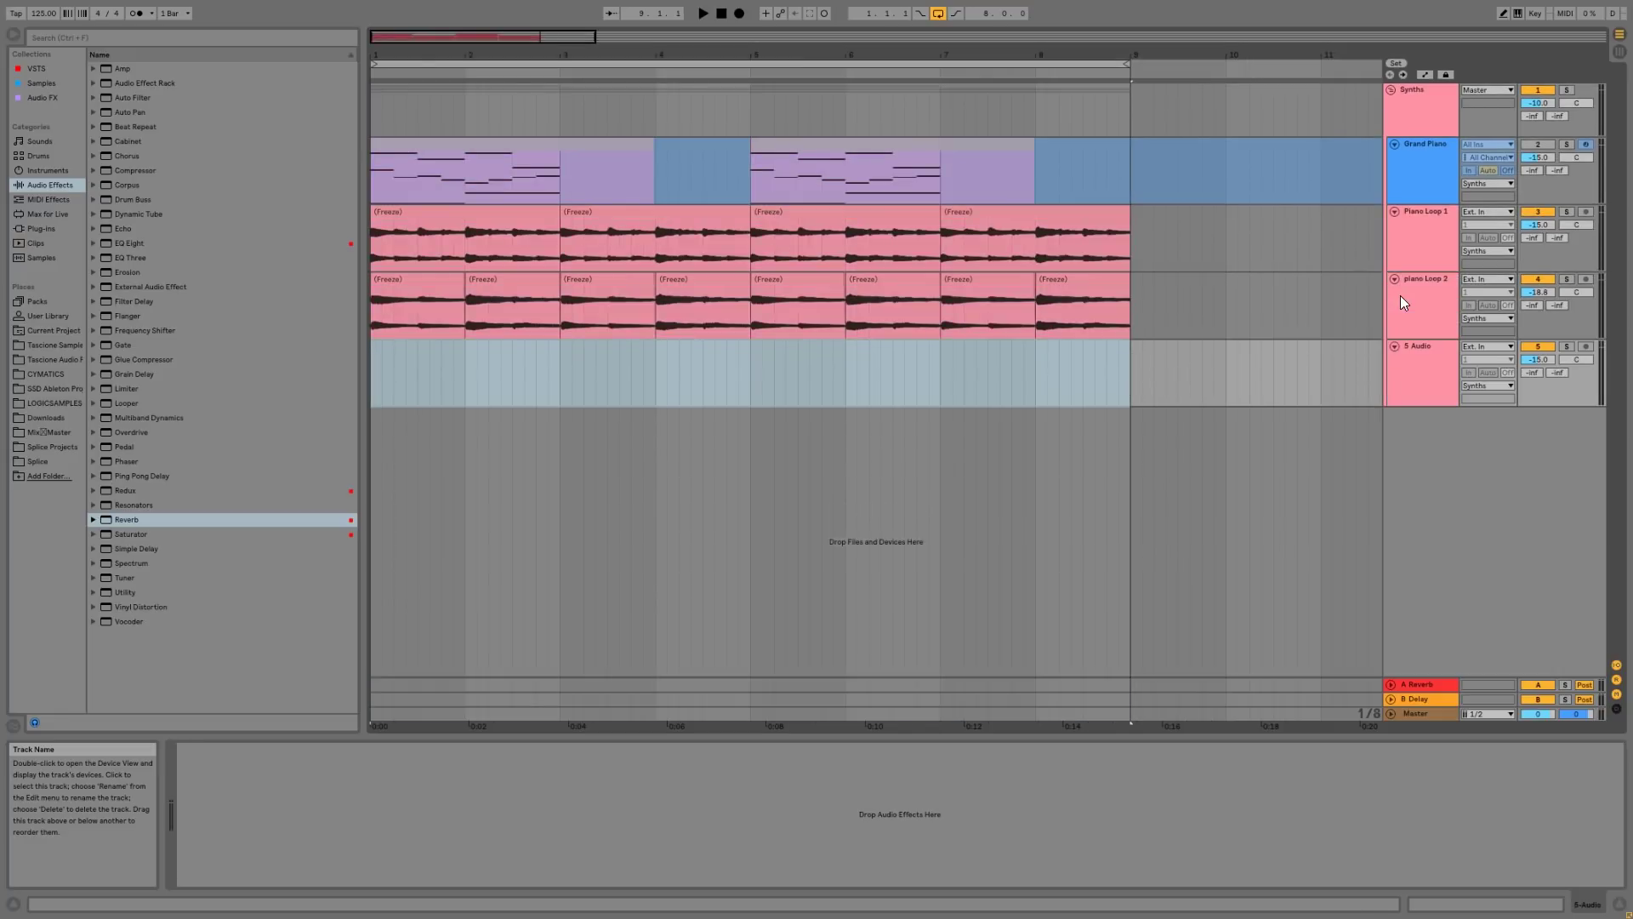
key(ctrl+r)
text(tonal loop 2)
key(BackSpace)
text(1)
key(Return)
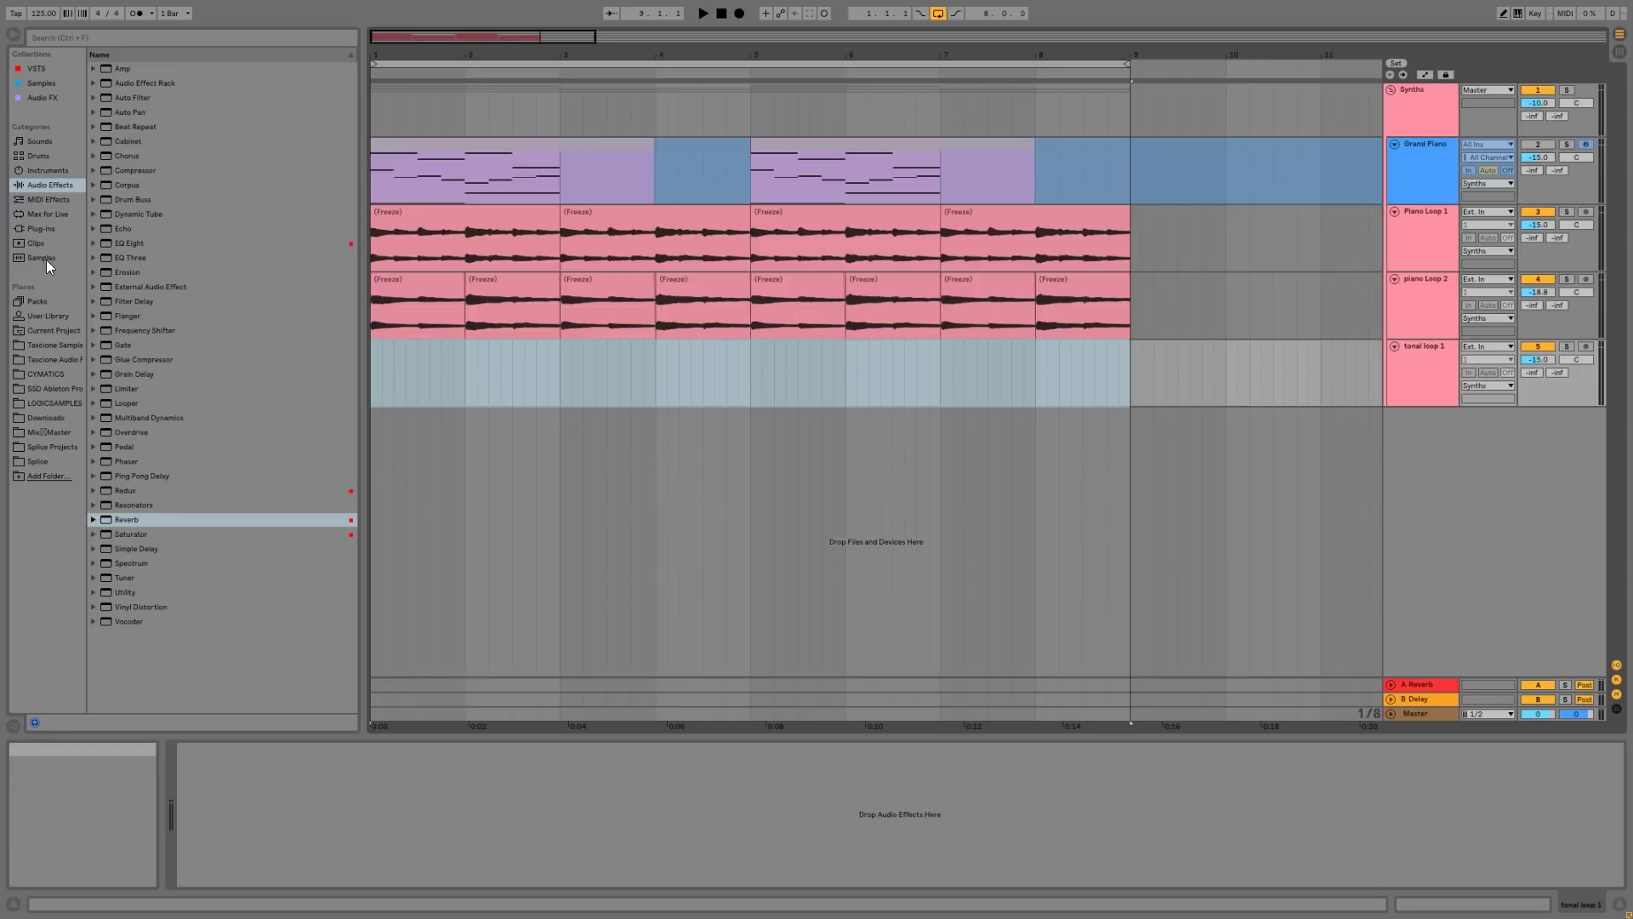
- Search the CYMATICS folder for "ambience" and expand the Halloween Ultimate Samples pack down to its FX Ambience samples
click(40, 373)
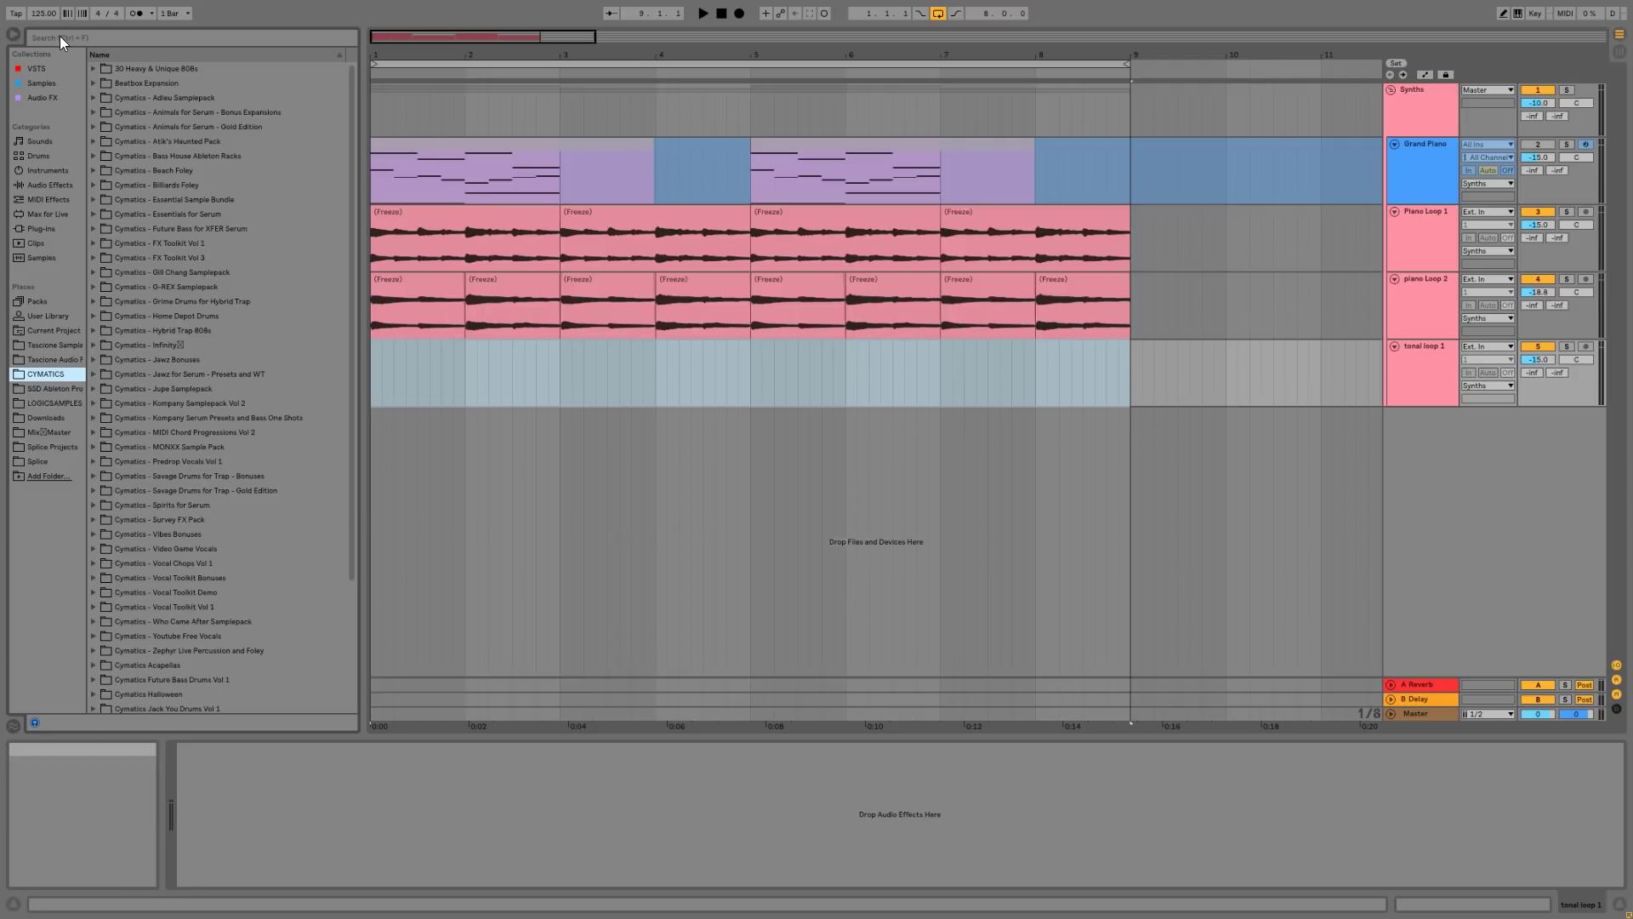
text(ambience)
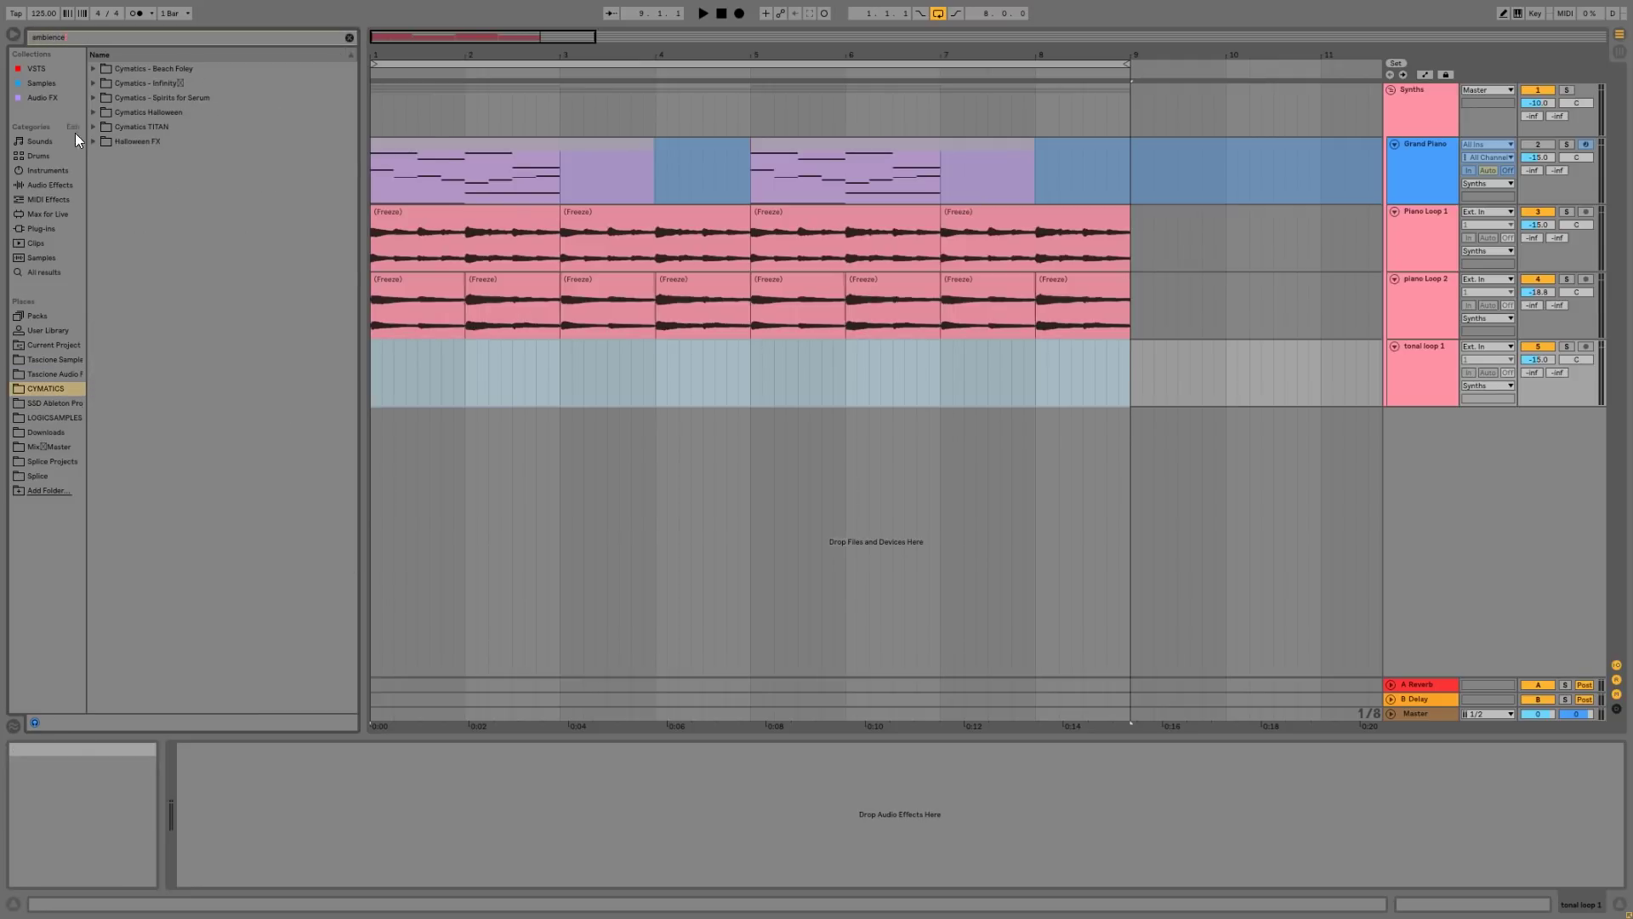
click(95, 112)
key(Down)
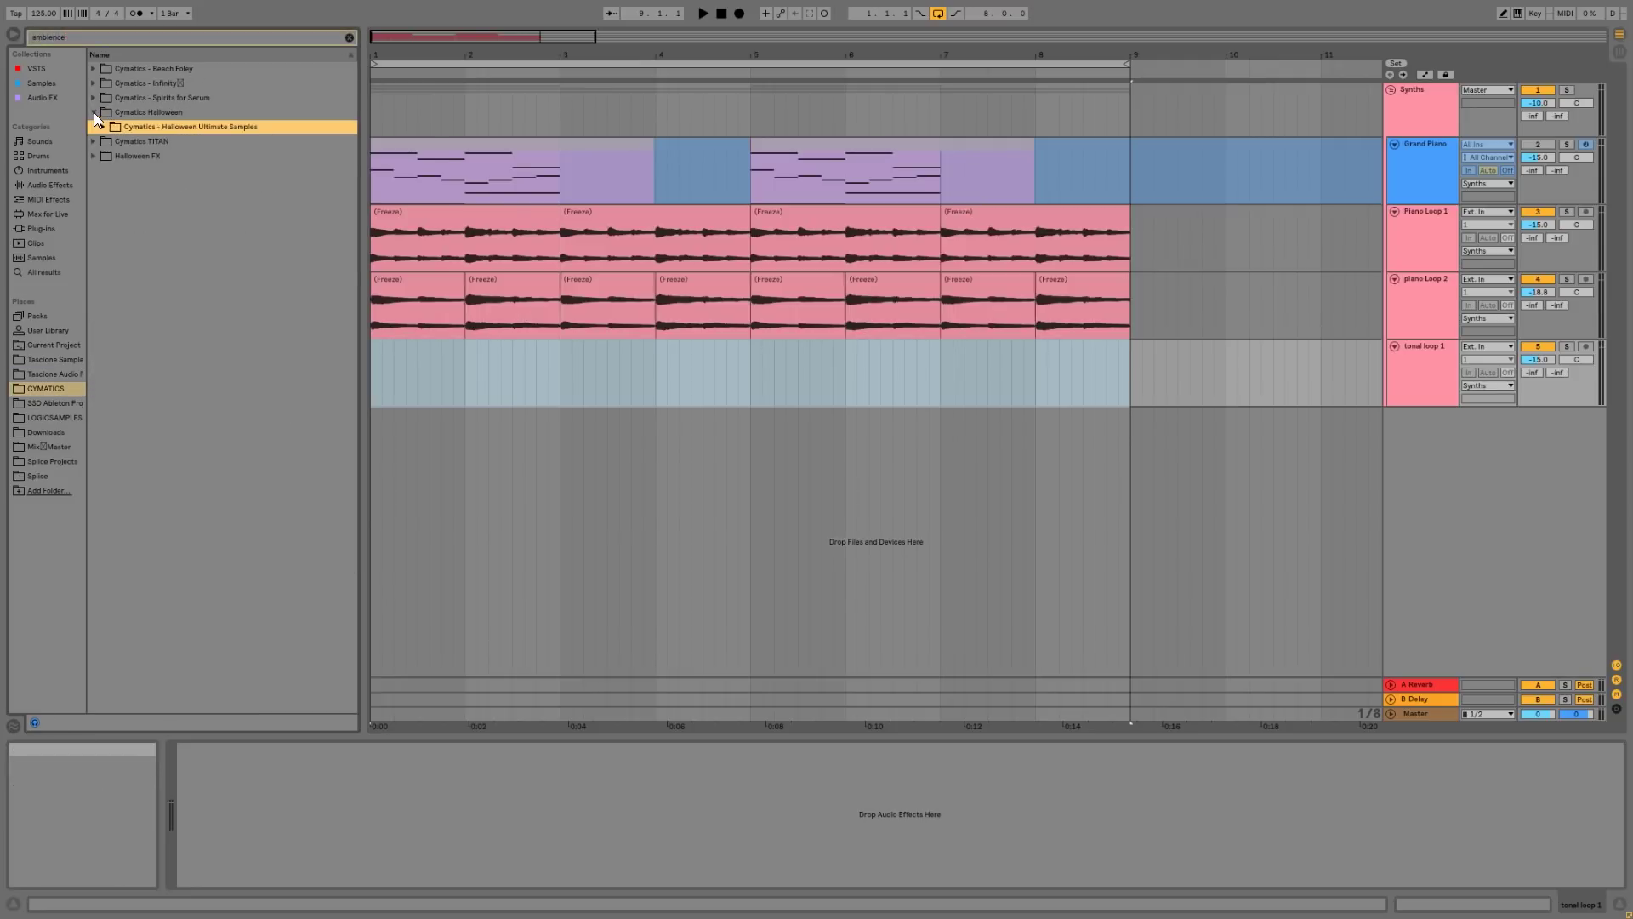
key(Right)
key(Down)
key(Right)
key(Down)
key(Right)
key(Down)
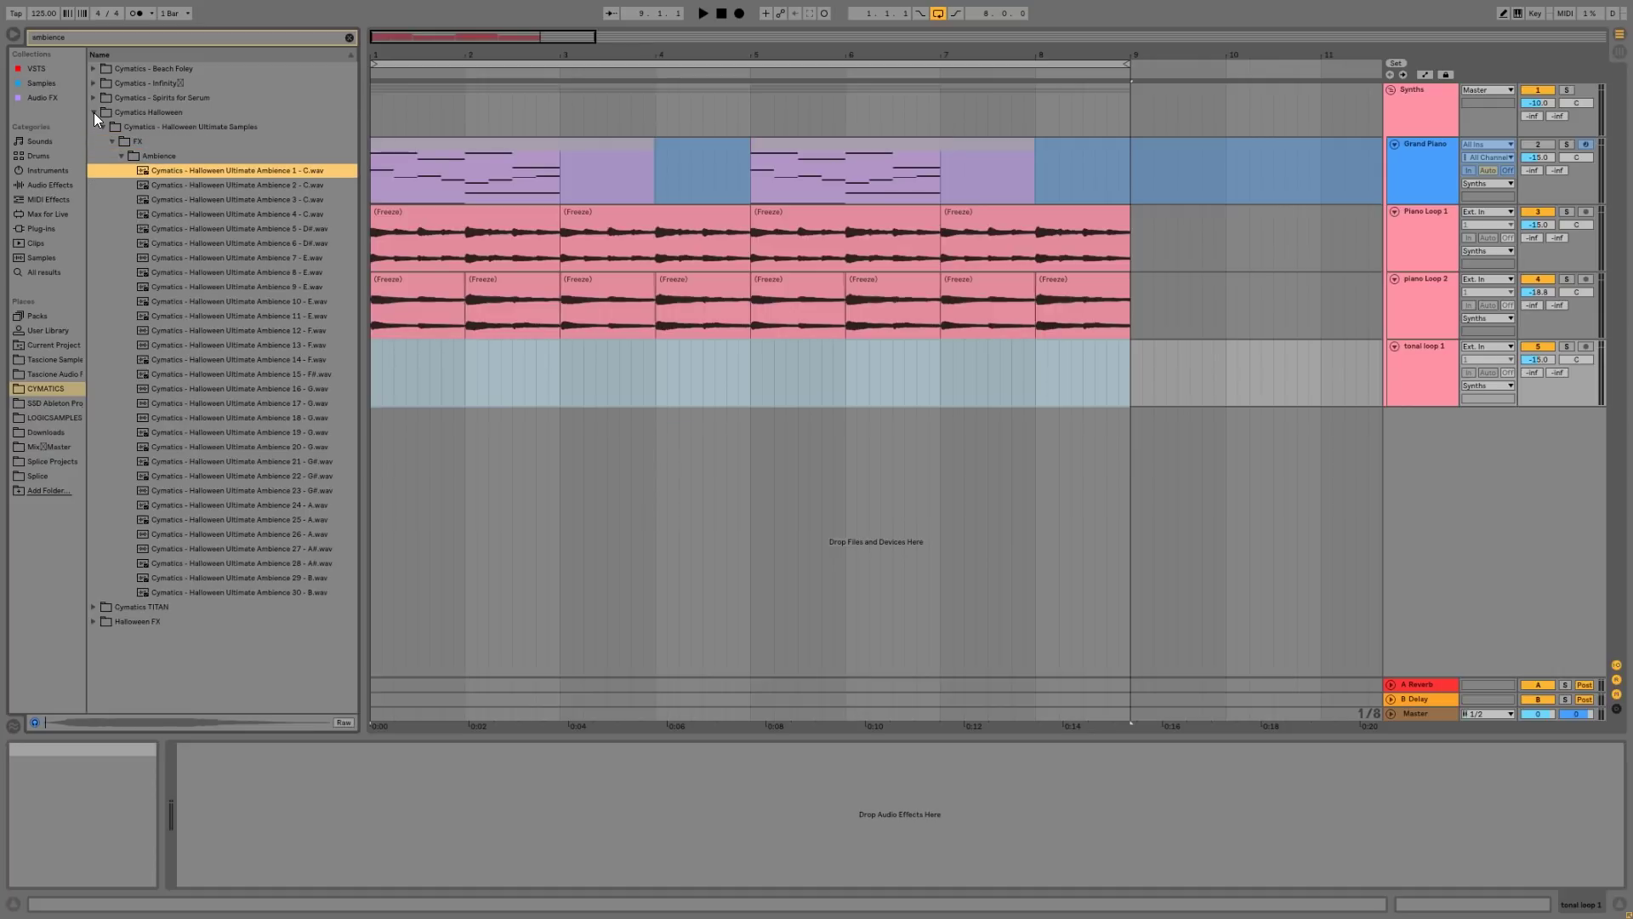
- Preview the Halloween ambience samples and place Cymatics - Halloween Ultimate Ambience 9 - E at bar 1 of tonal loop 1, then play it
key(Down)
click(287, 273)
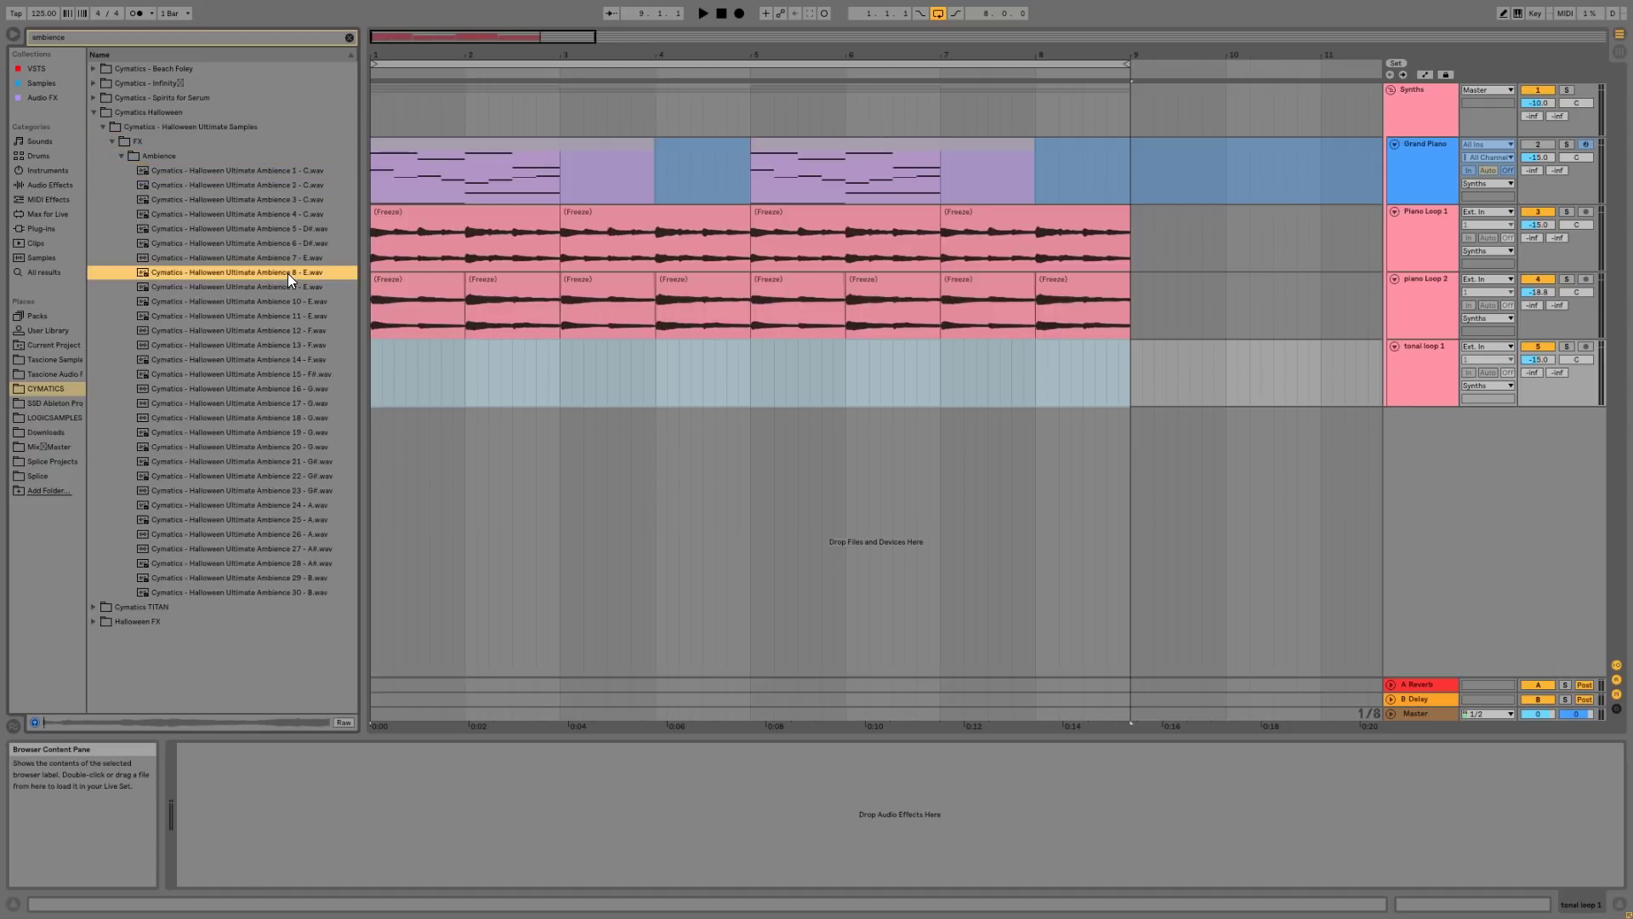
click(288, 289)
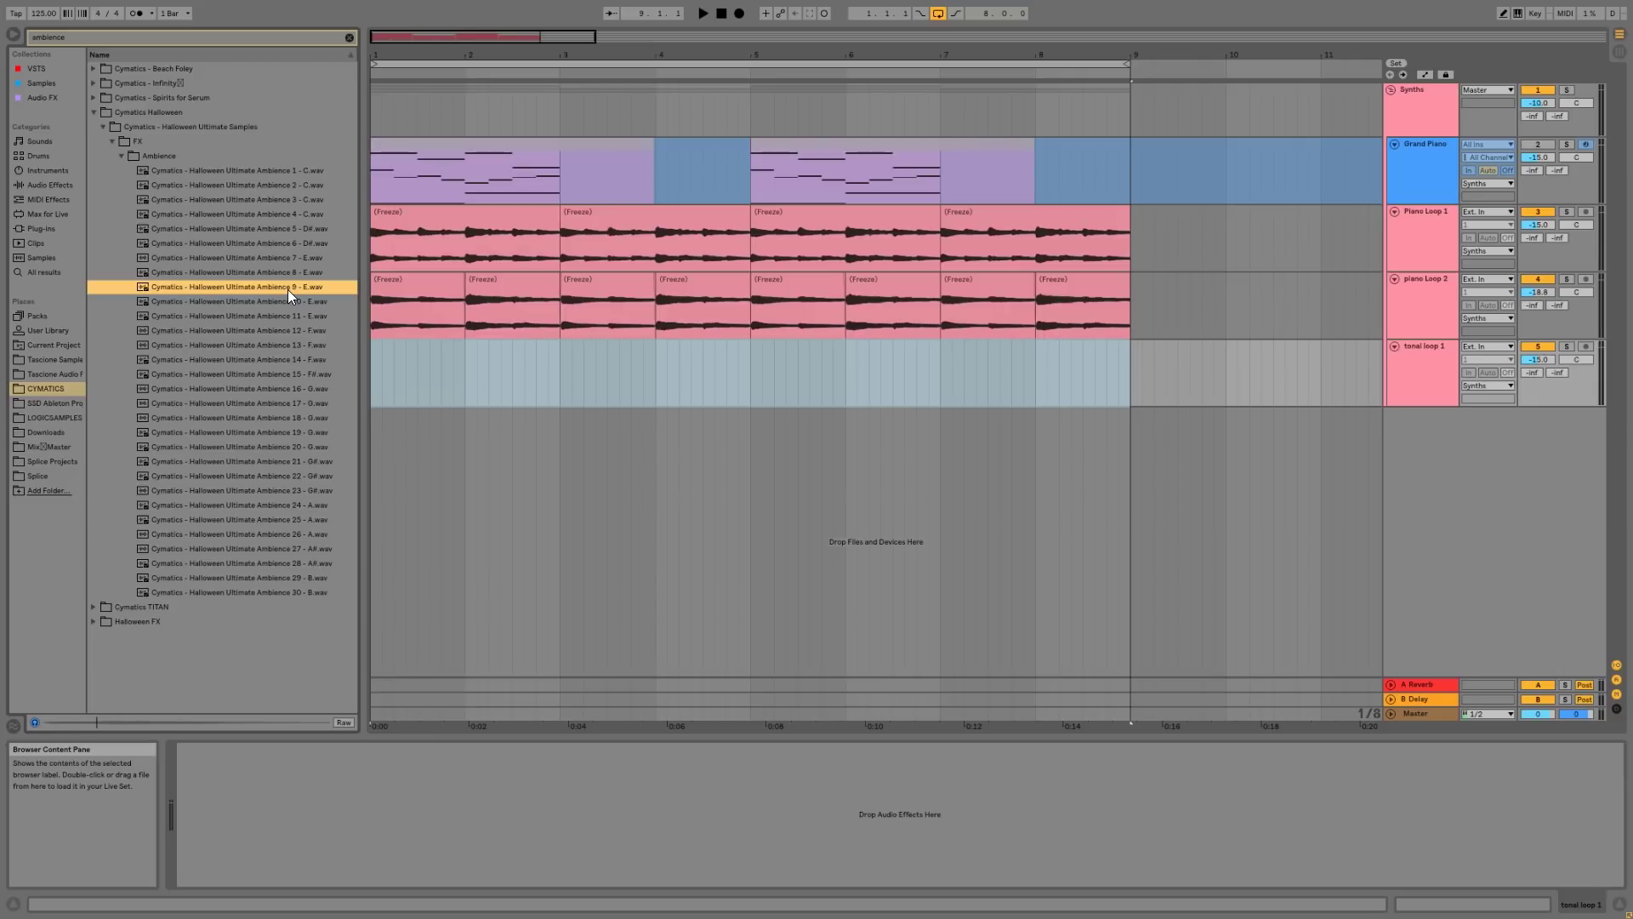
drag(288, 289, 380, 377)
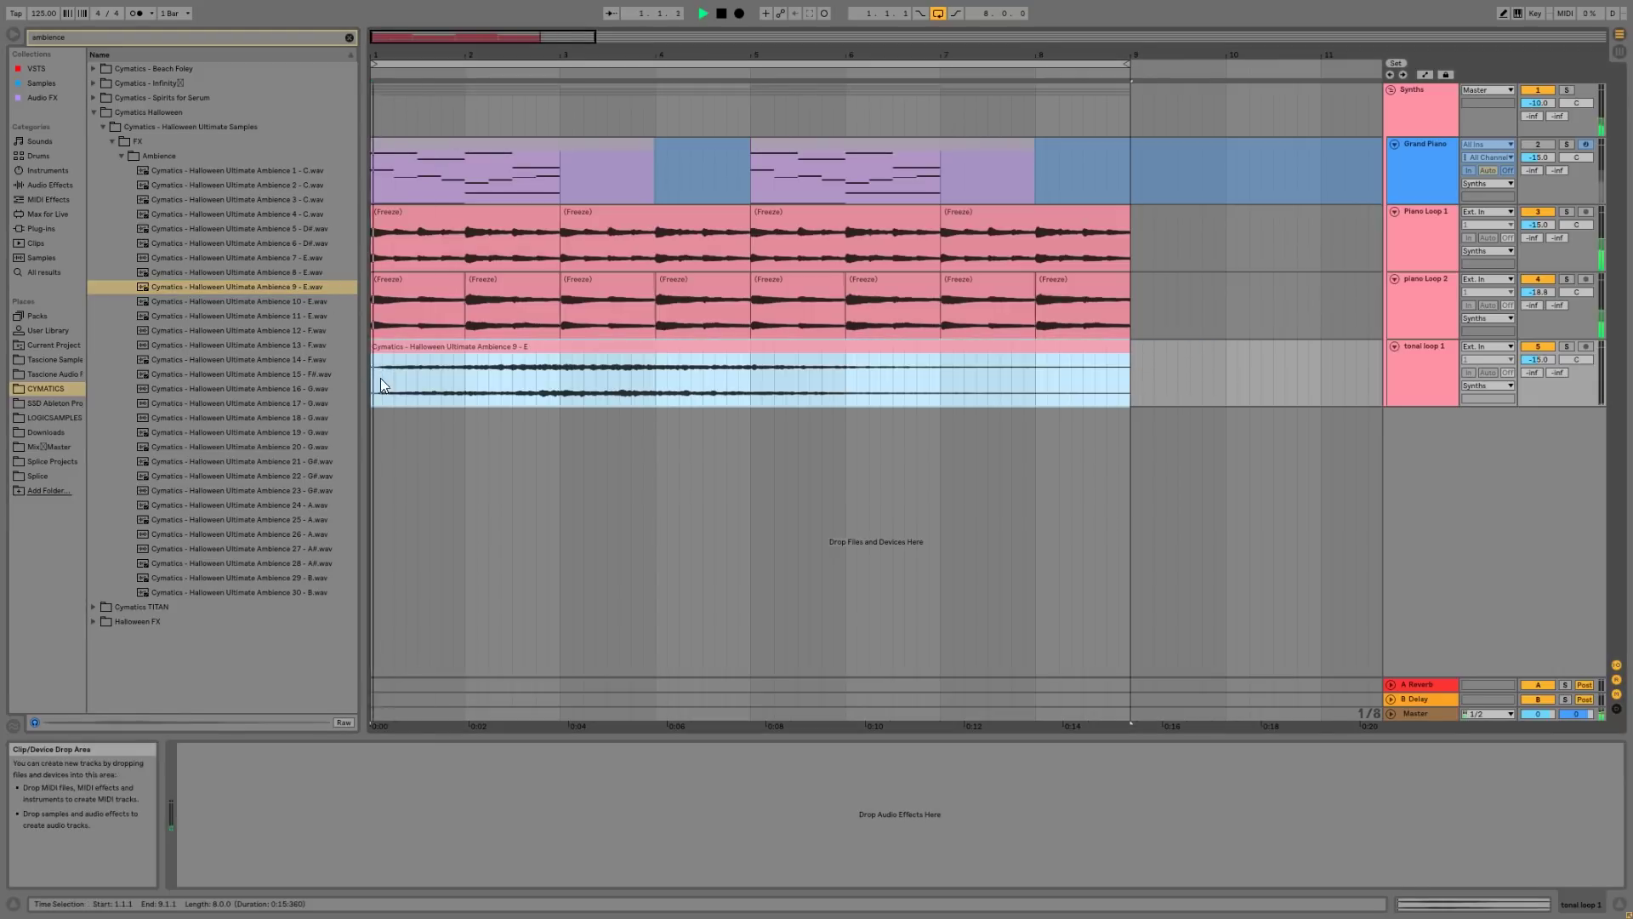
key(space)
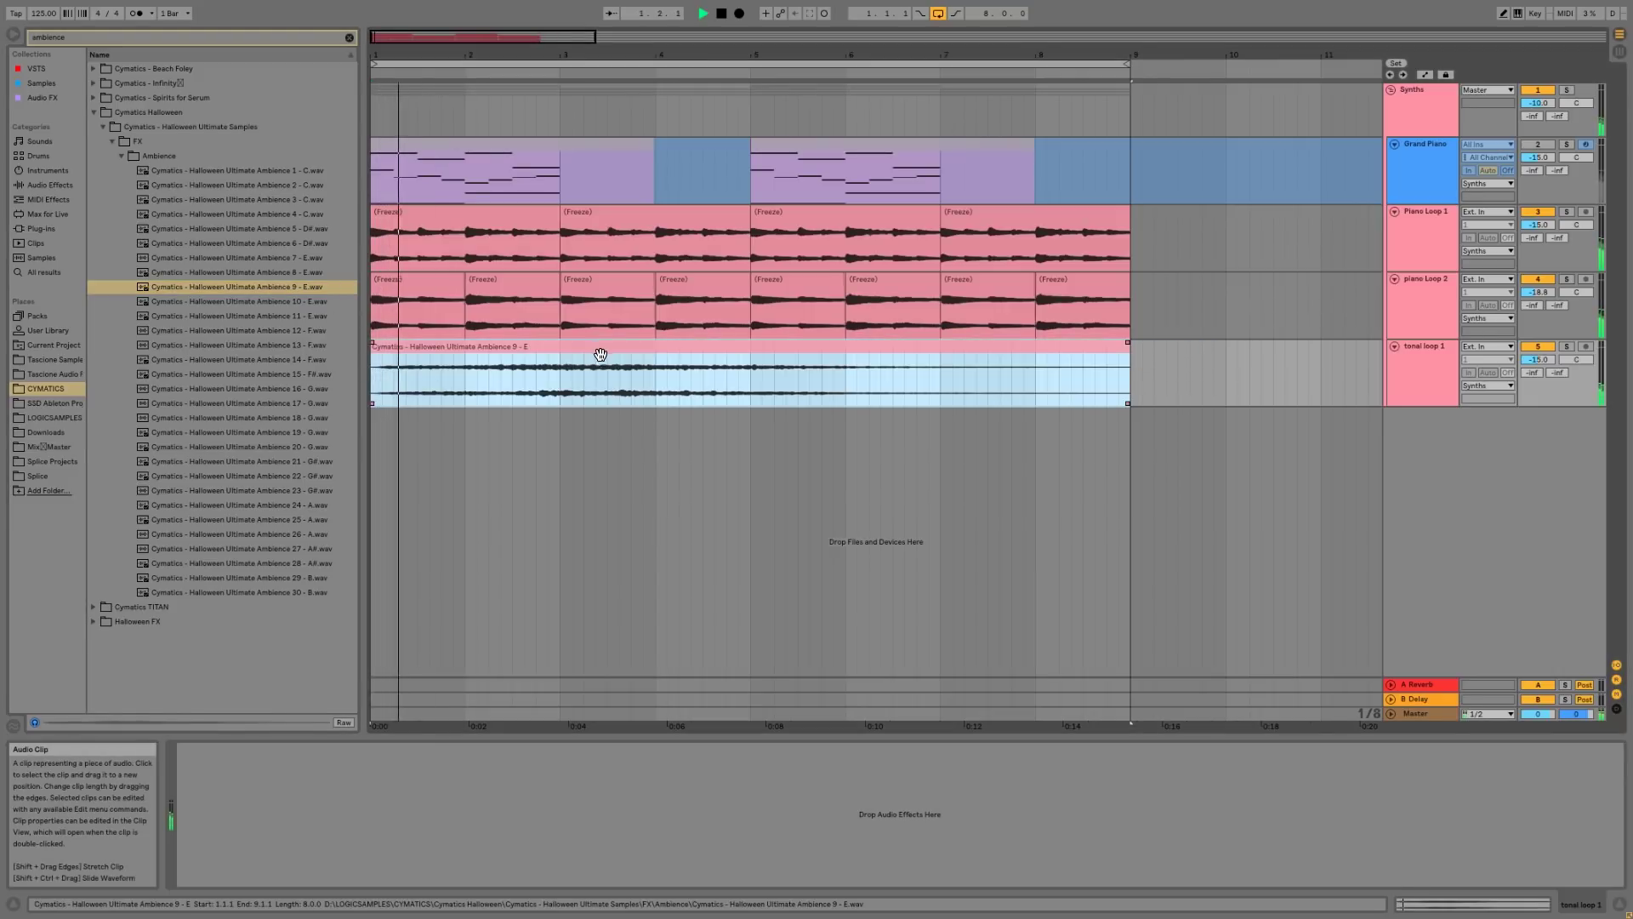
- Split the ambience clip at bar 3 and duplicate its first two bars to fill tonal loop 1 through bar 8
click(558, 382)
key(ctrl+e)
click(508, 348)
key(ctrl+d)
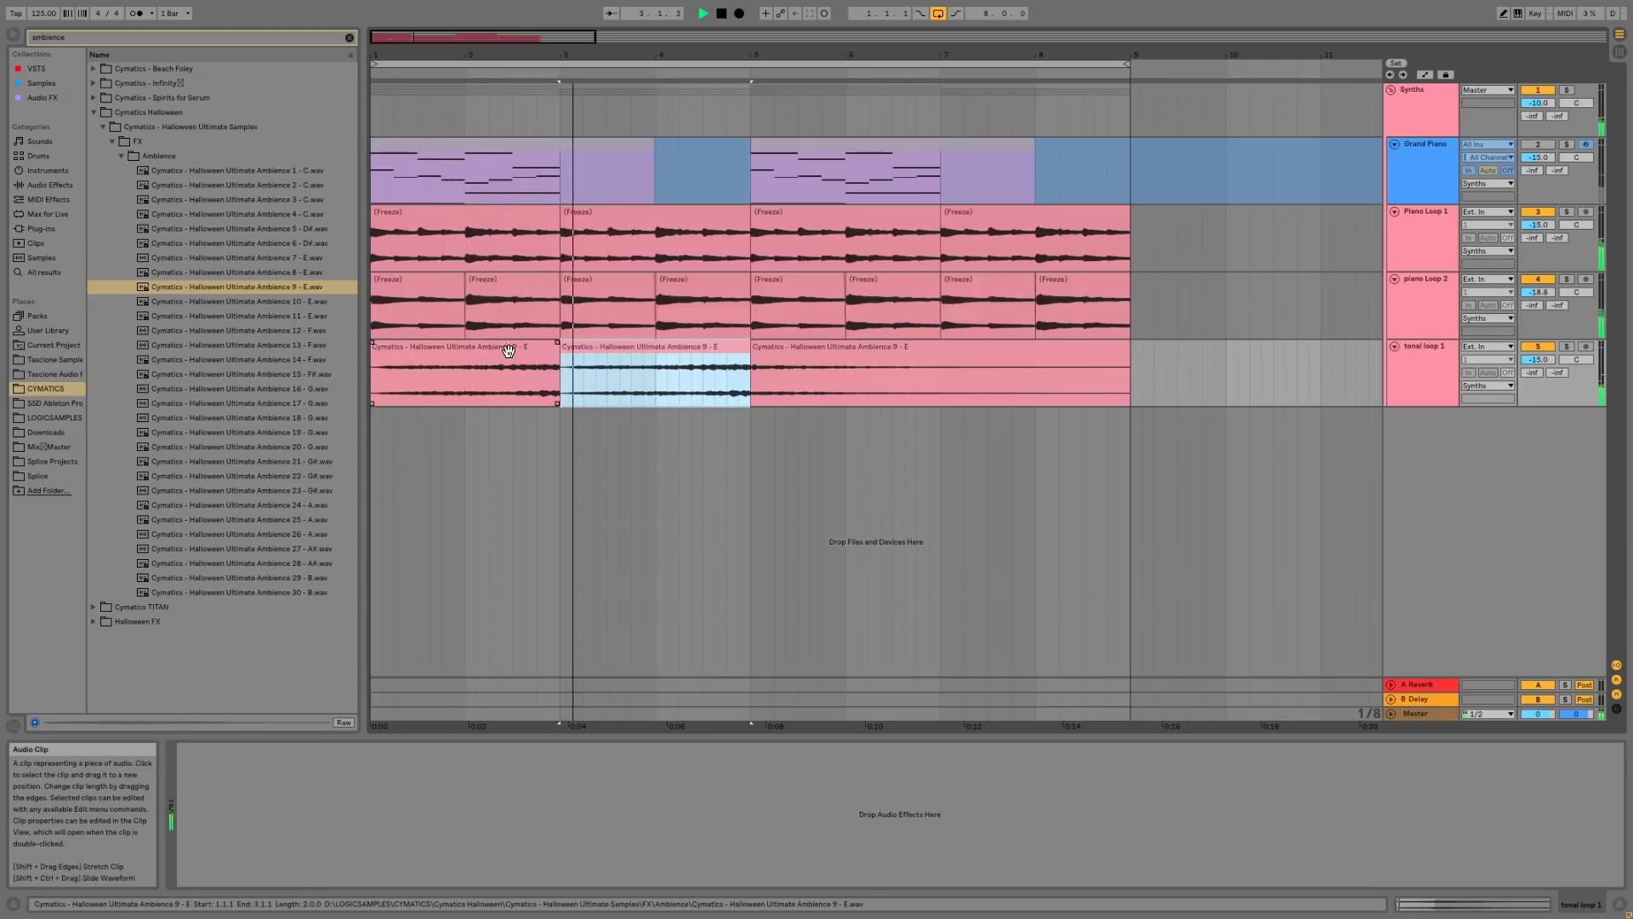
key(ctrl+d)
key(ctrl+d)
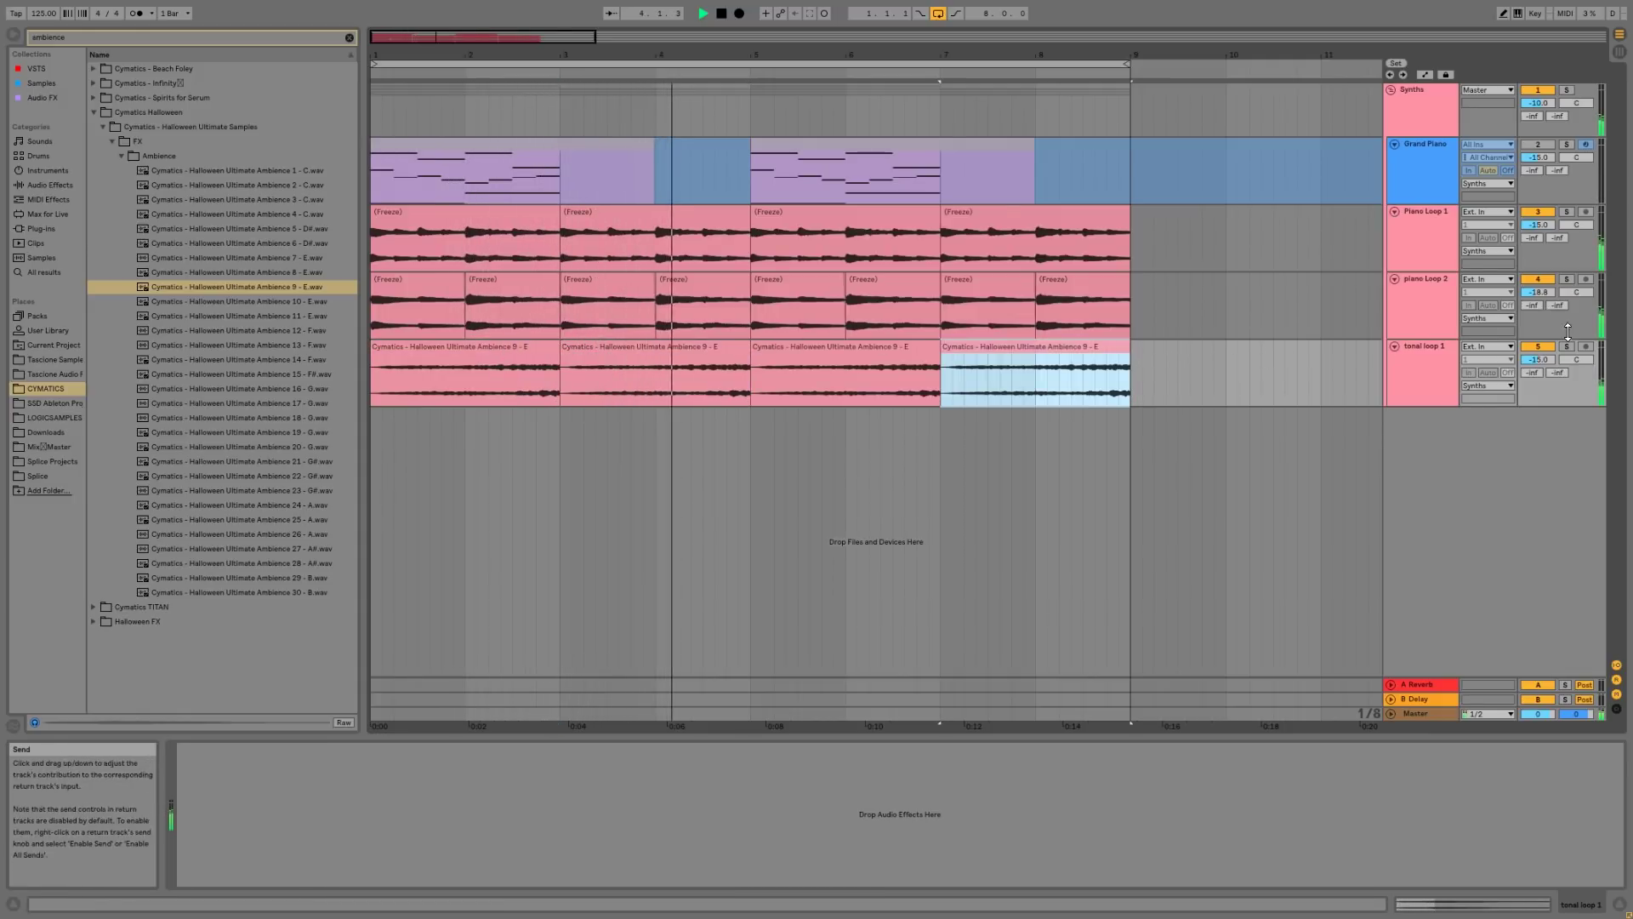
- Set the tonal loop 1 track's volume to about -20 dB while the loop plays
drag(1537, 360, 1538, 362)
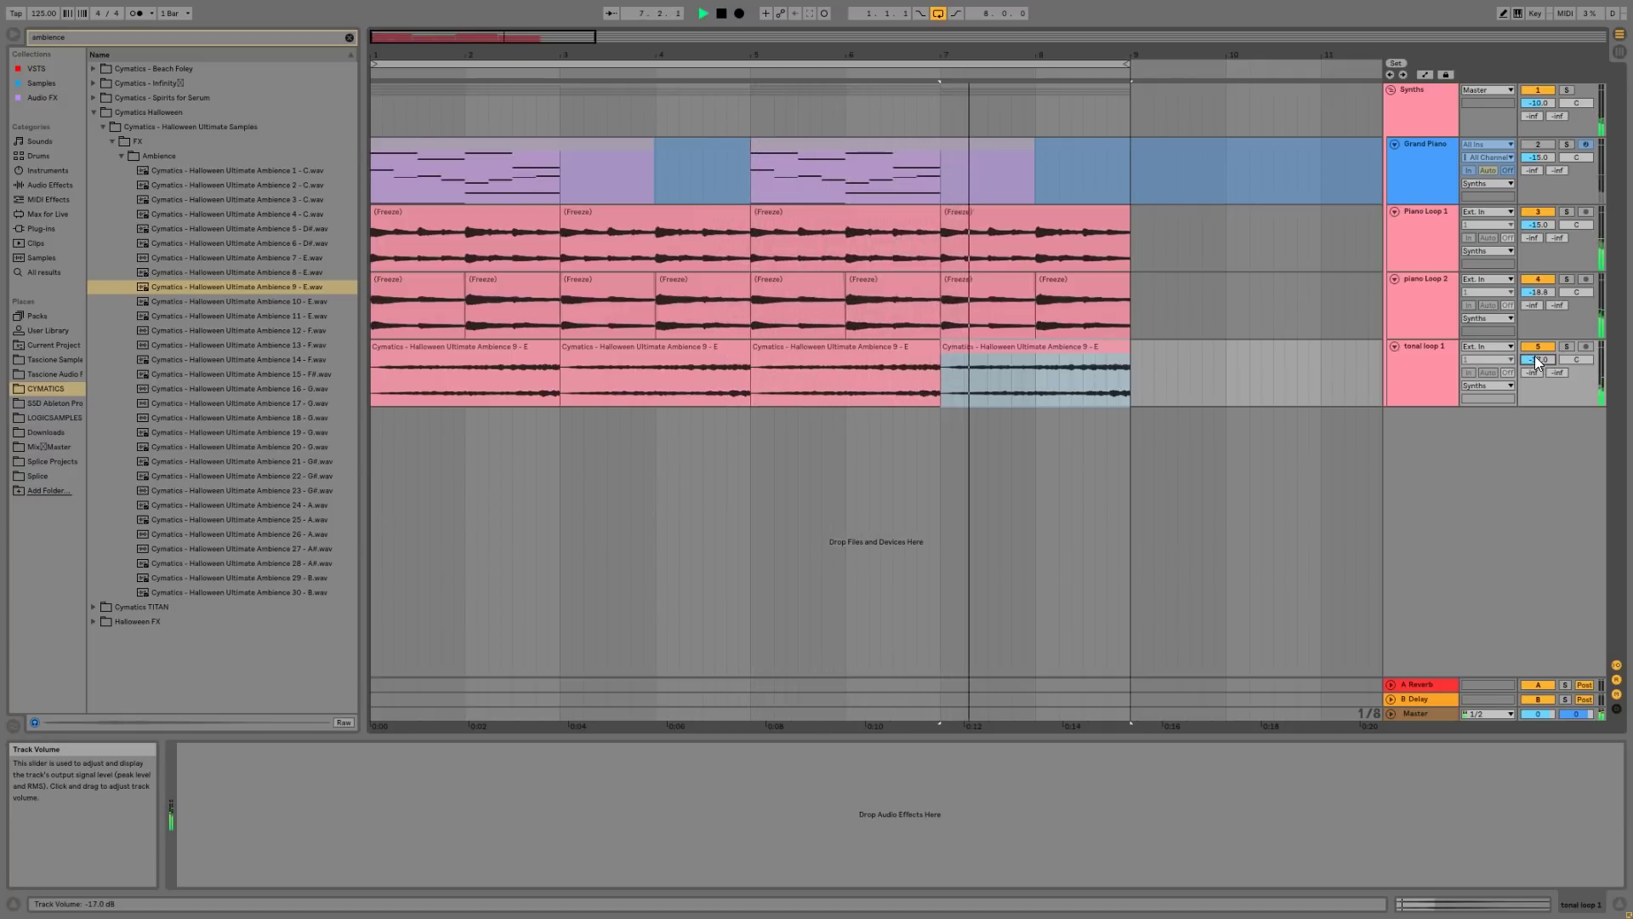
drag(1538, 359, 1537, 376)
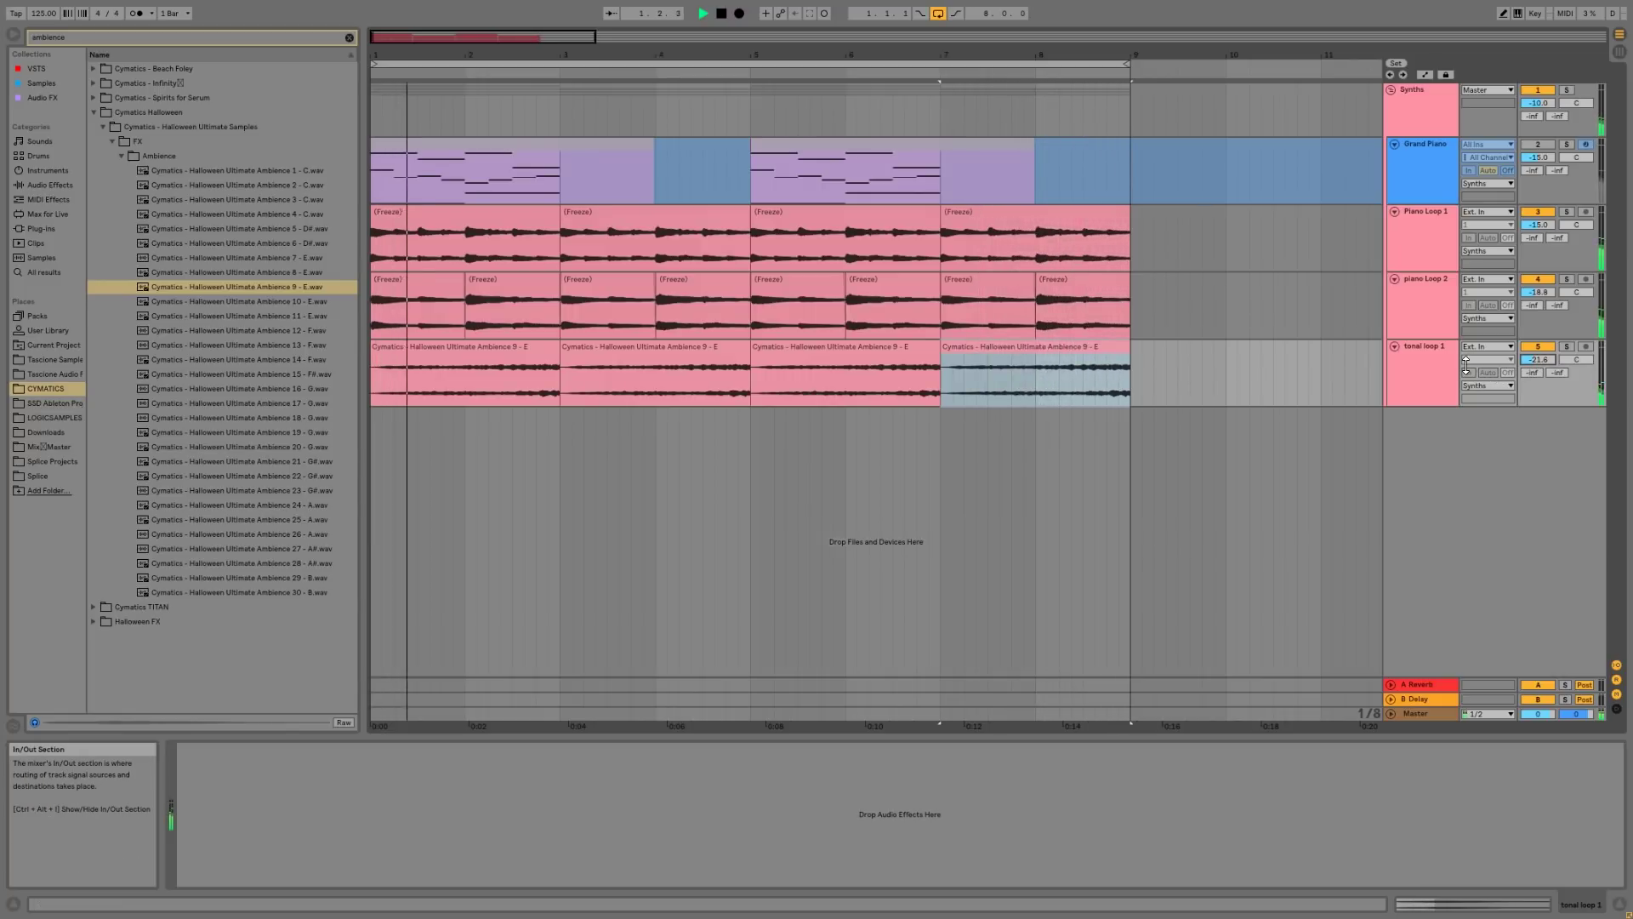
drag(1531, 360, 1531, 346)
- Add a MIDI track below tonal loop 1 and load the Marty Bells preset from the Mallets instrument racks
click(1435, 364)
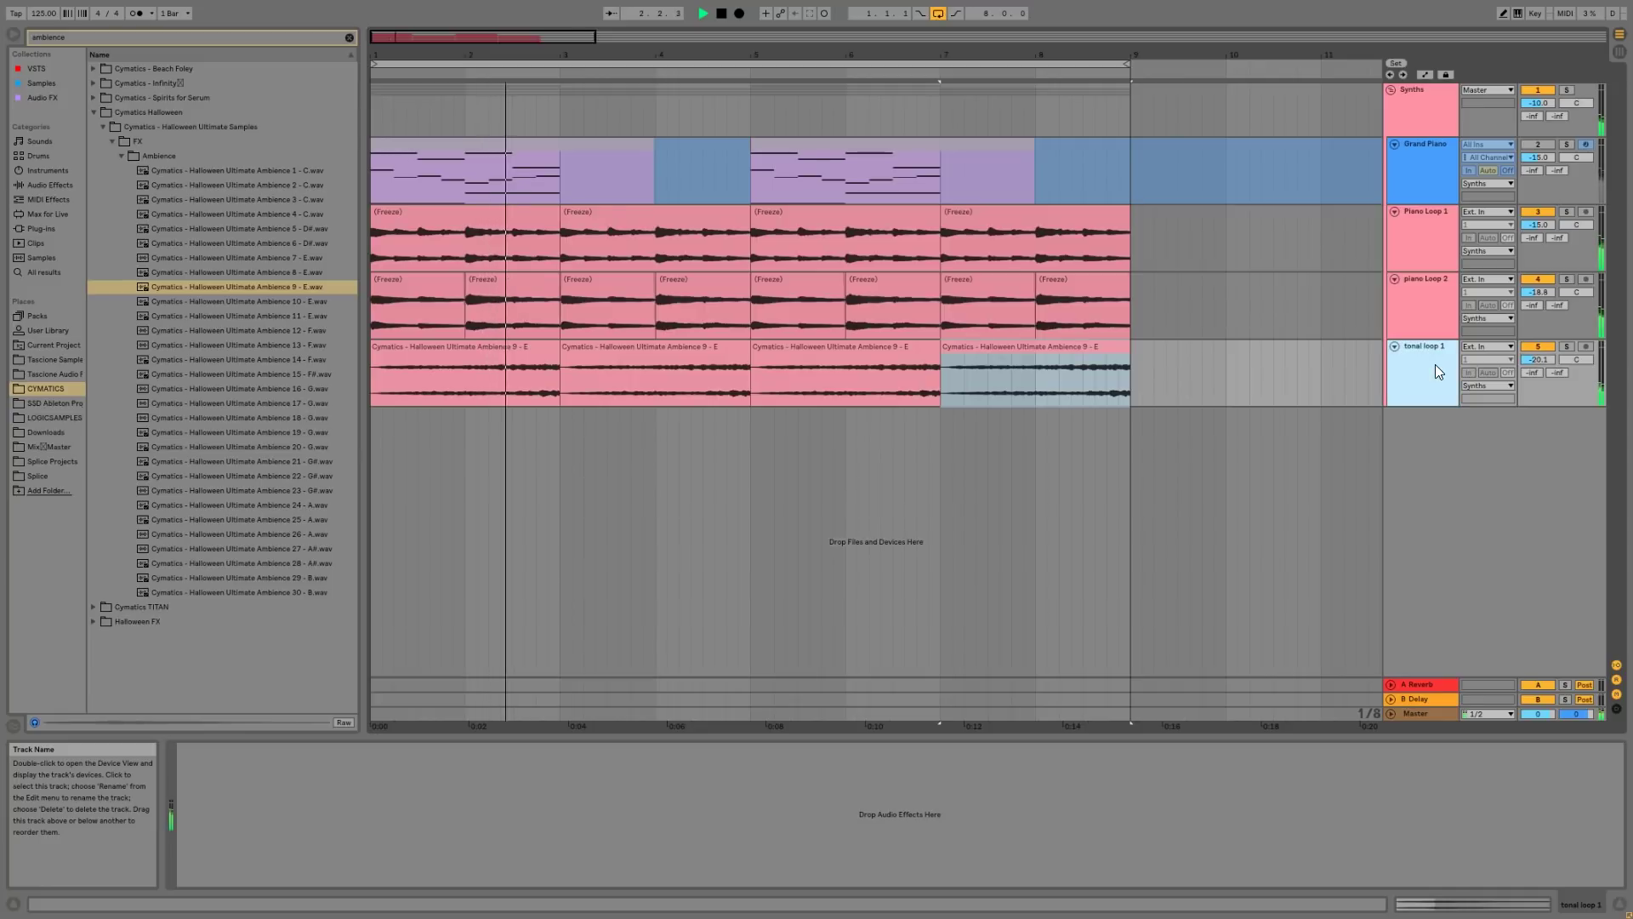
key(ctrl+shift+t)
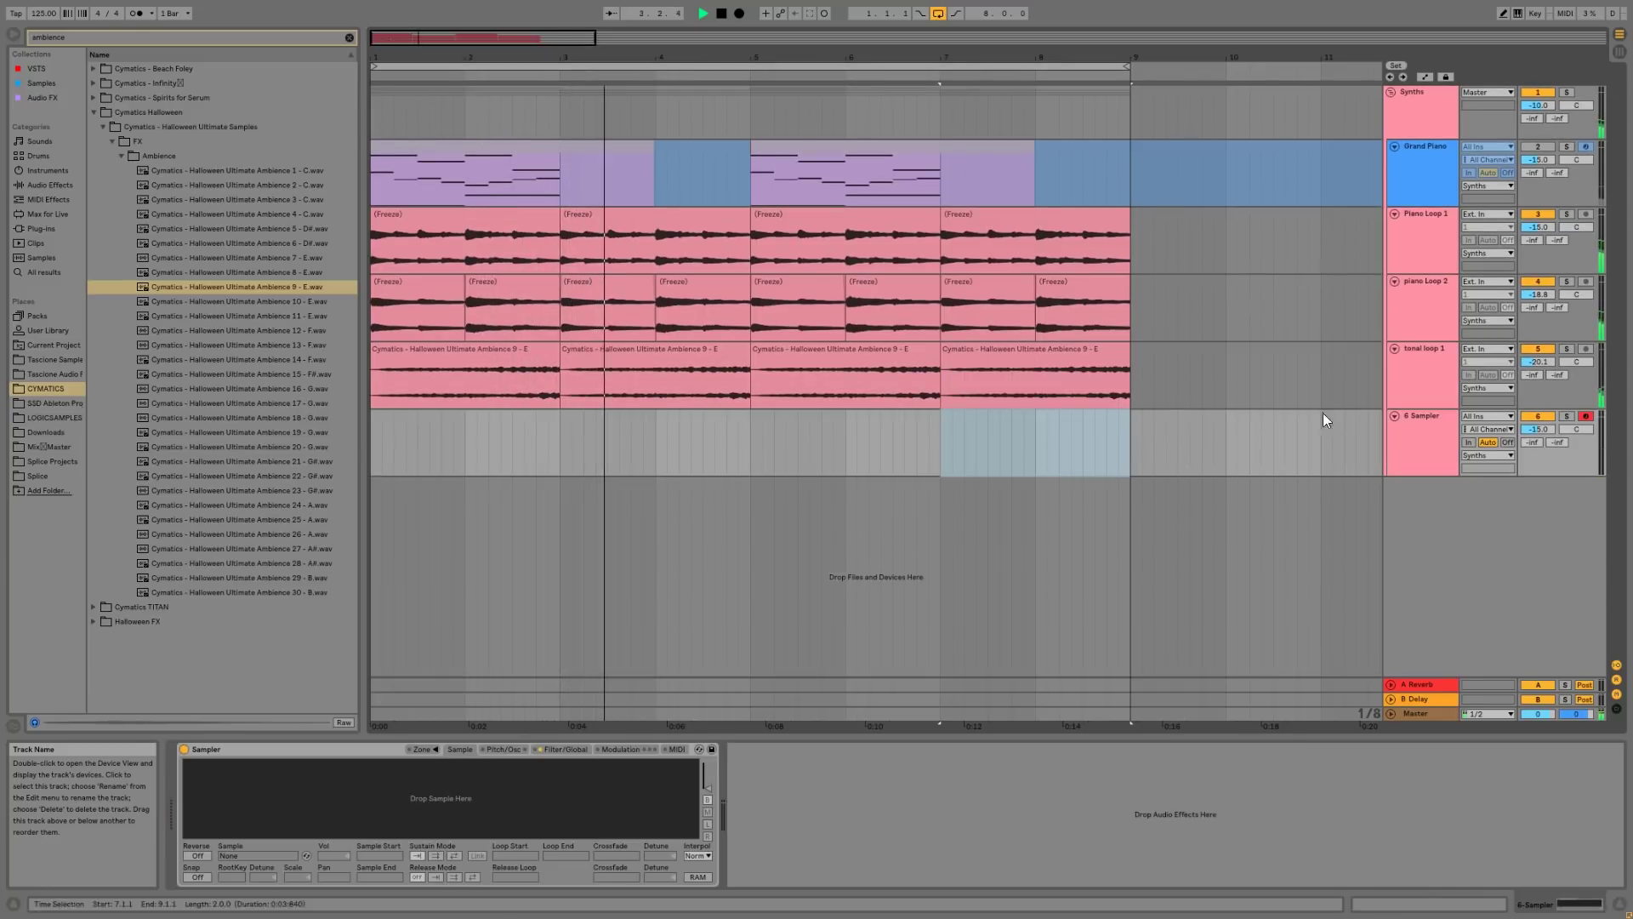
click(68, 172)
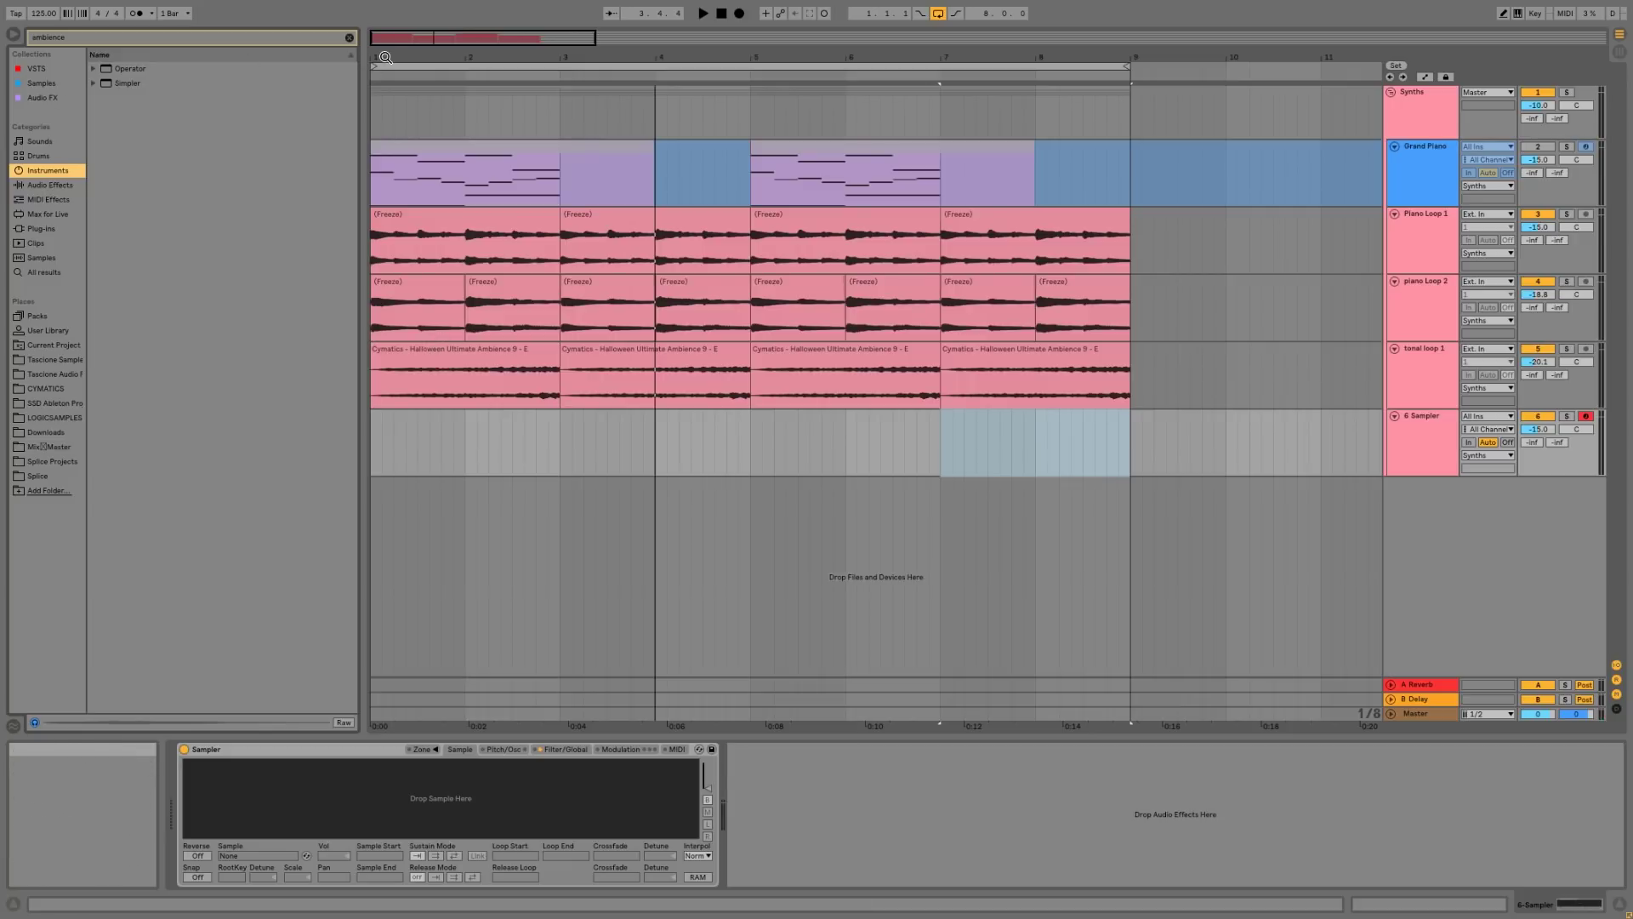
click(350, 38)
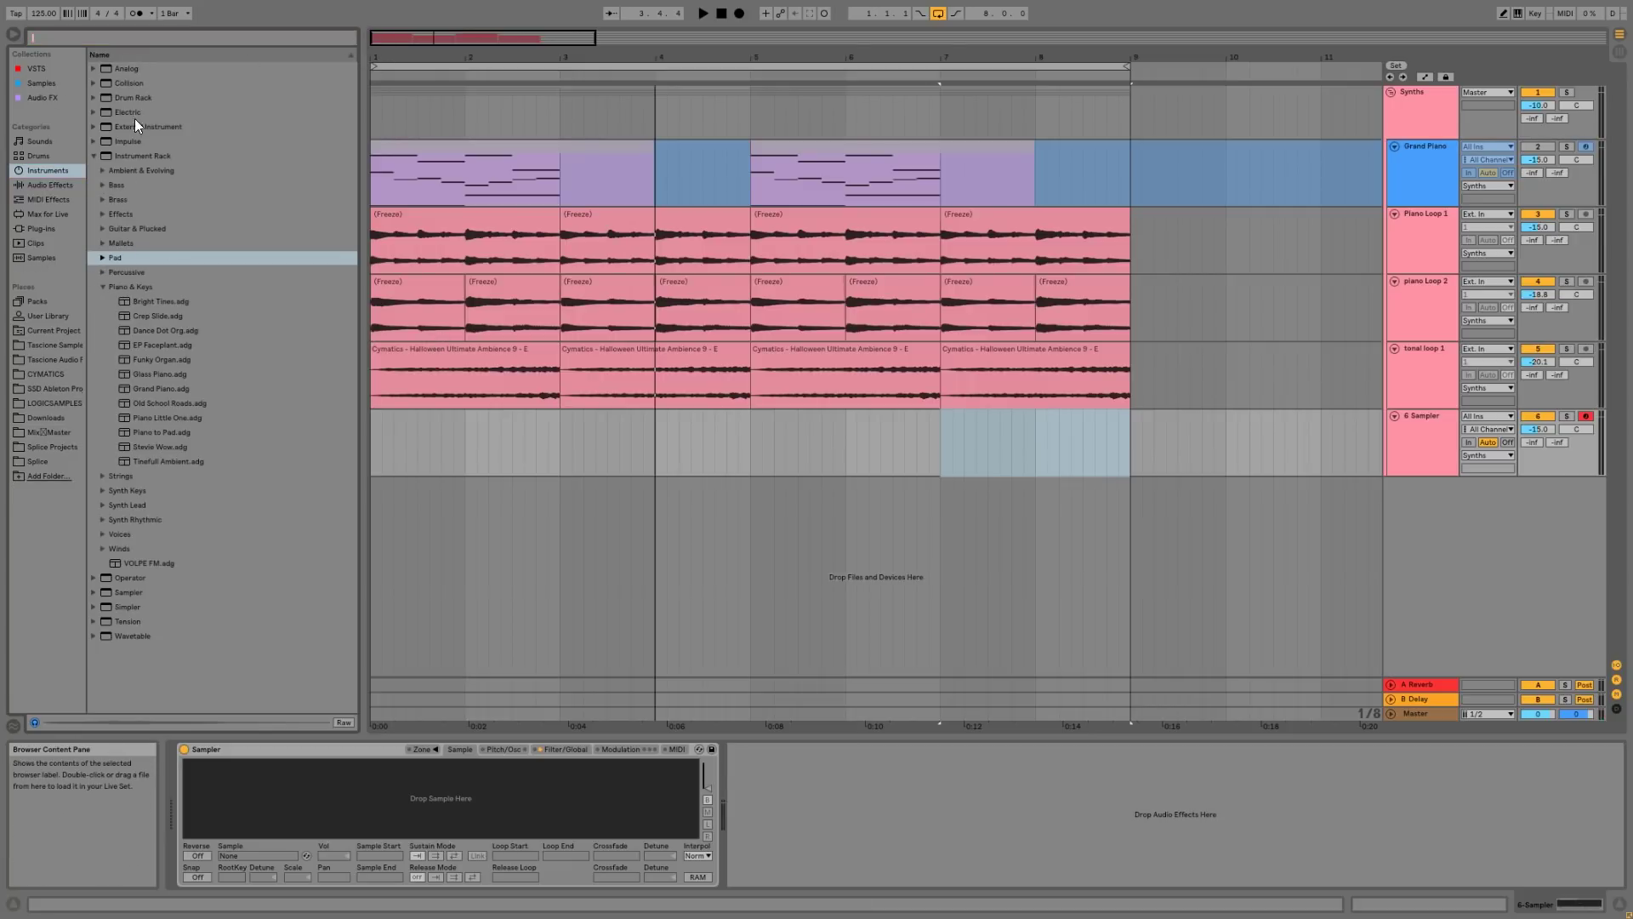
click(104, 241)
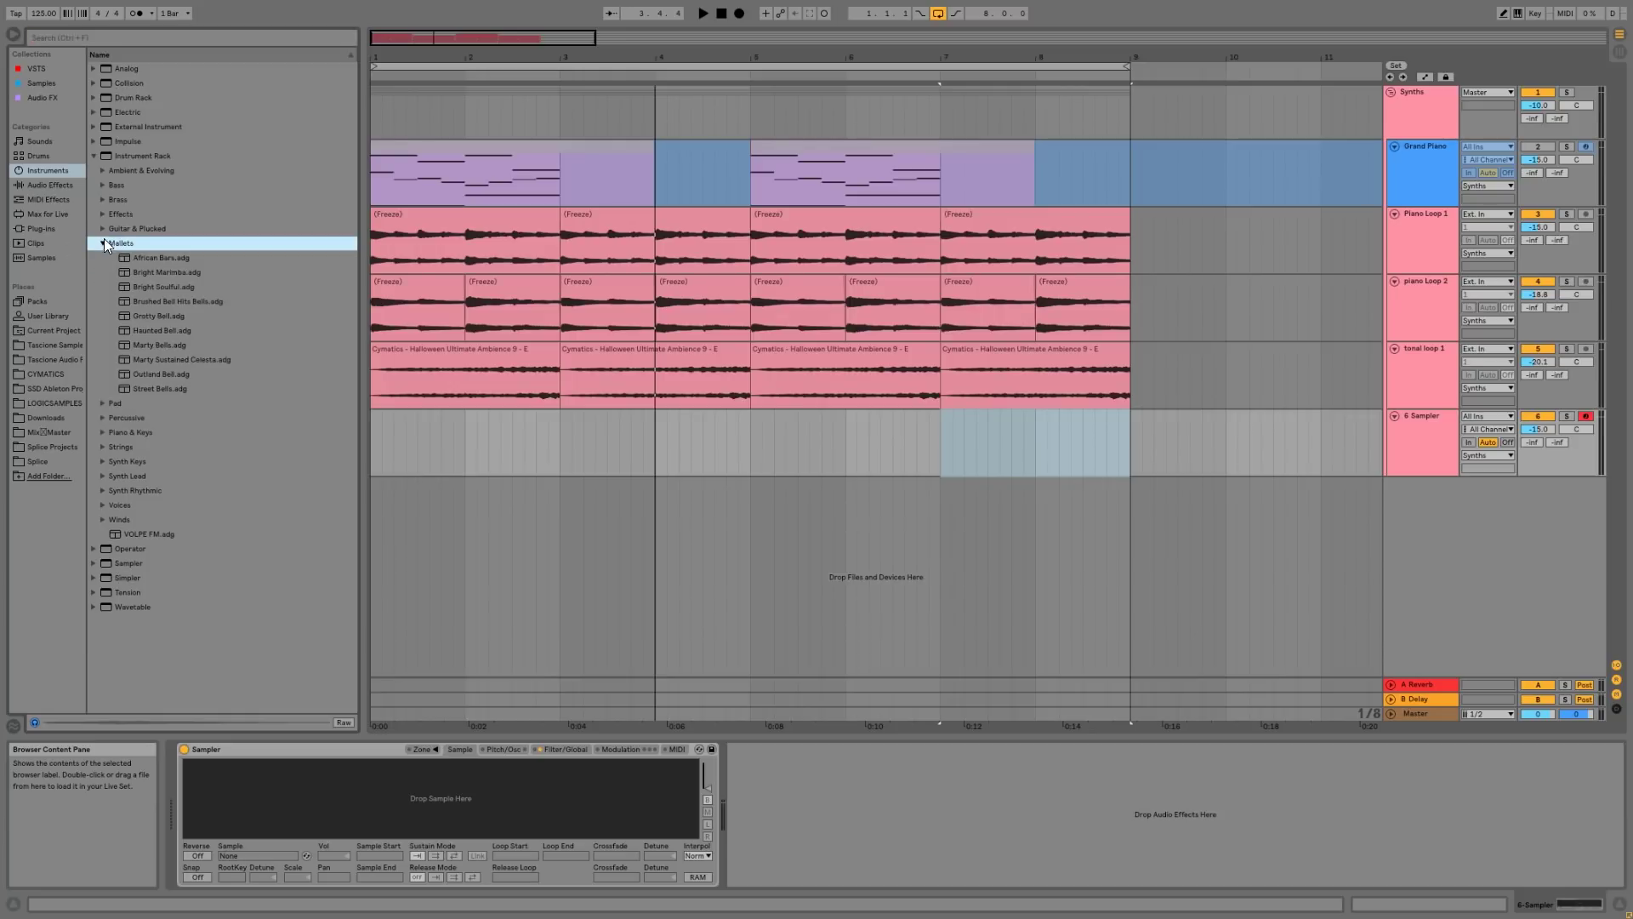
double_click(155, 343)
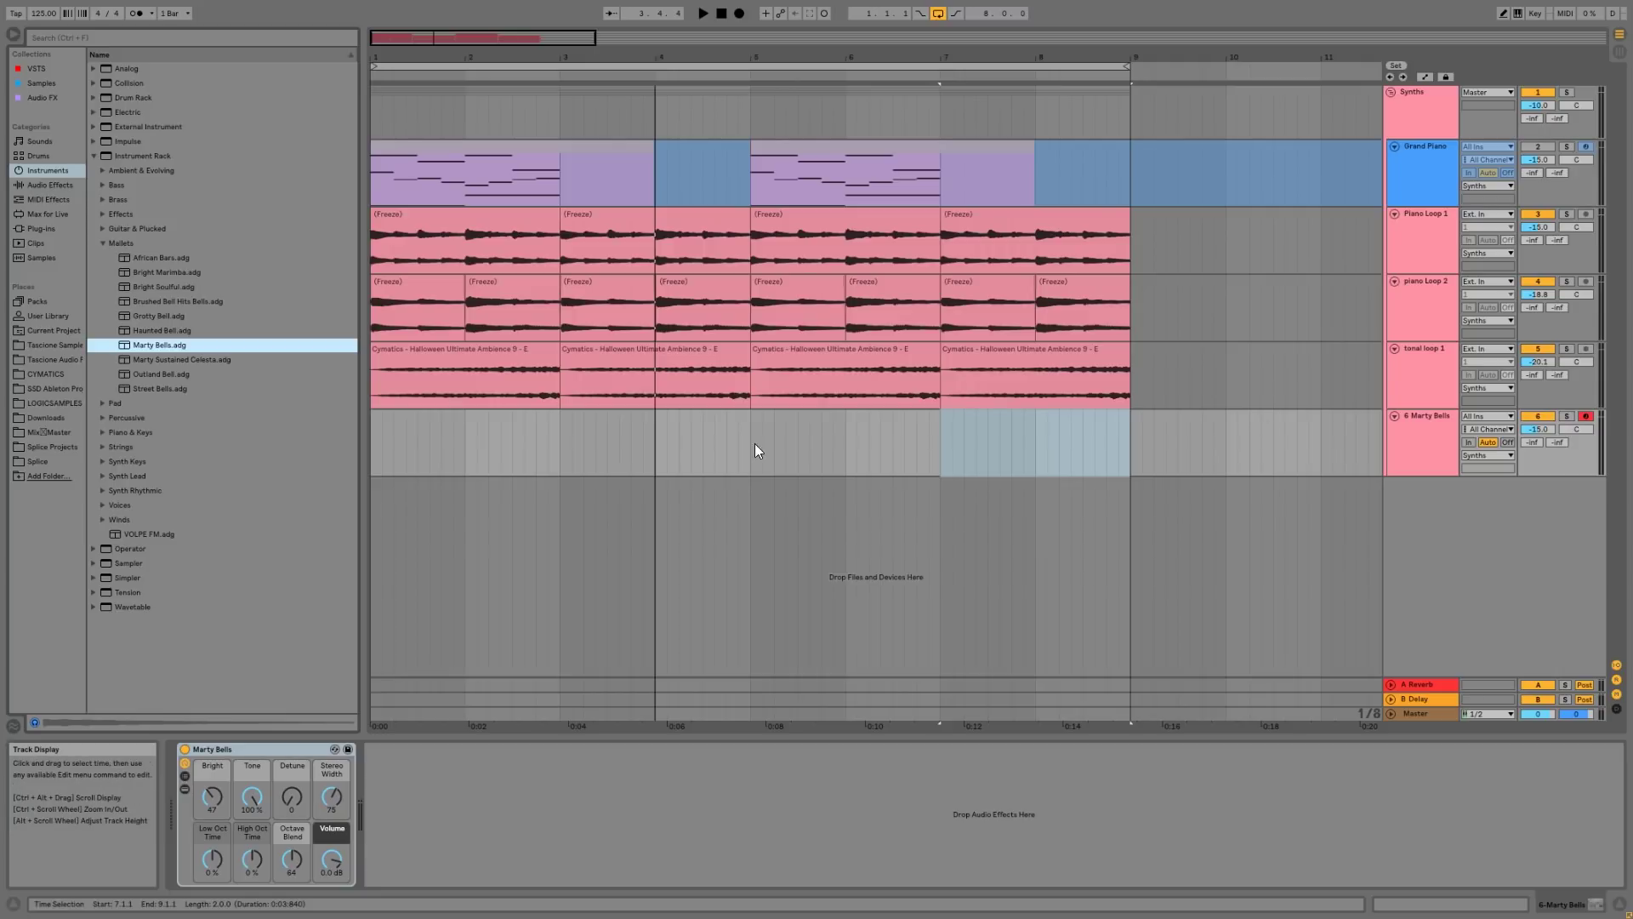
- Create an empty four-bar MIDI clip across bars 5 to 8 of the Marty Bells track
drag(754, 443, 1126, 427)
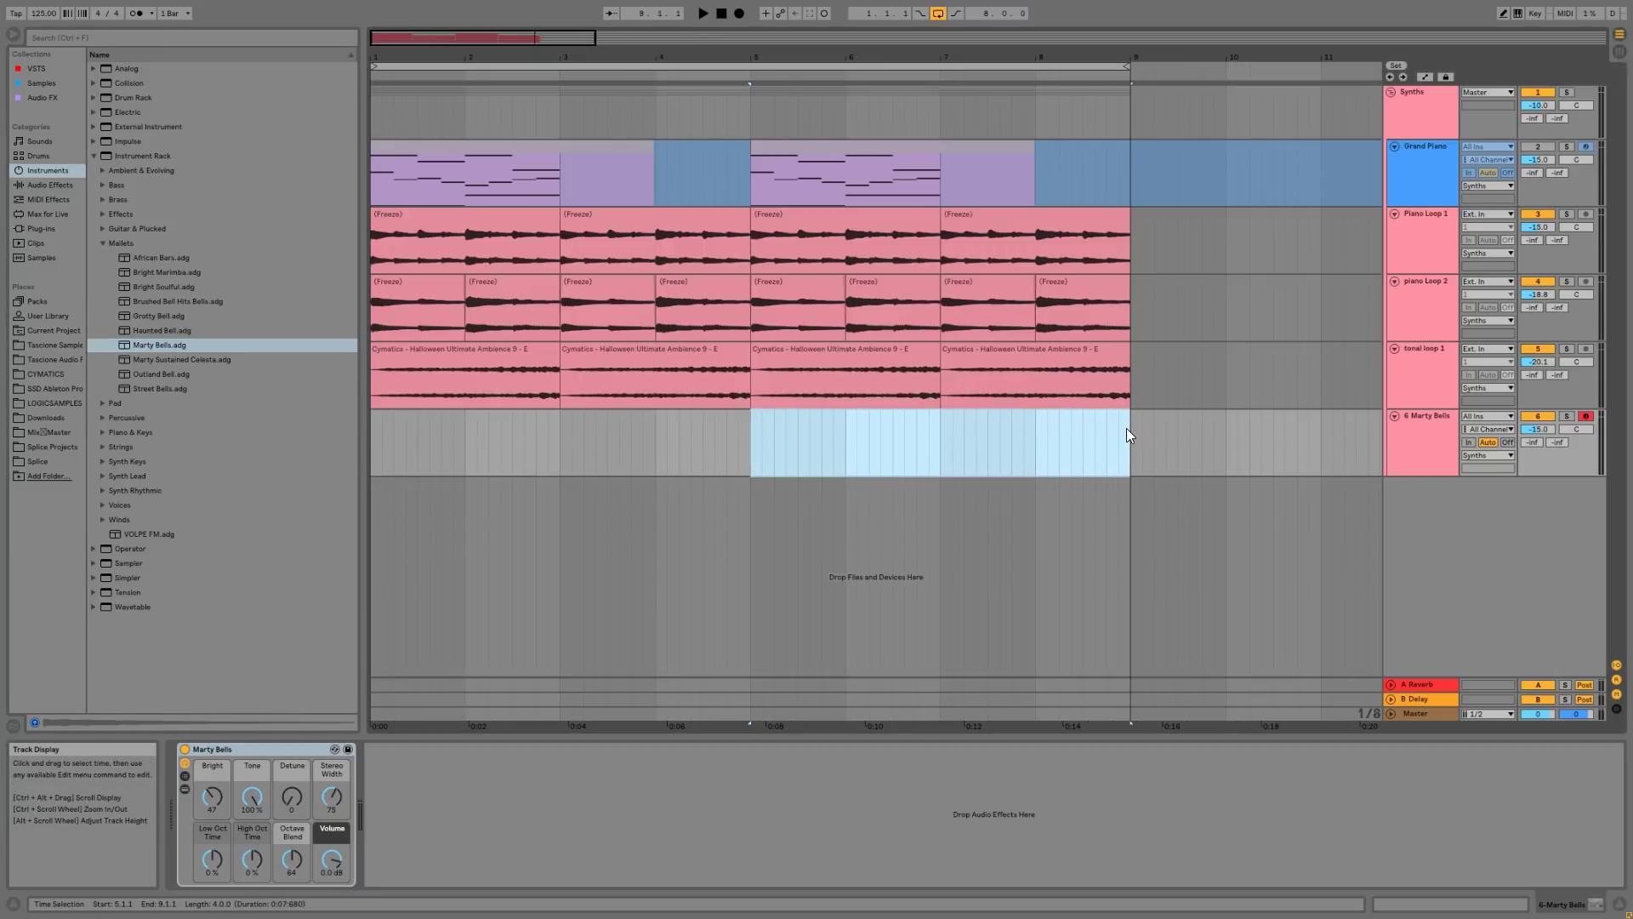
key(ctrl+shift+m)
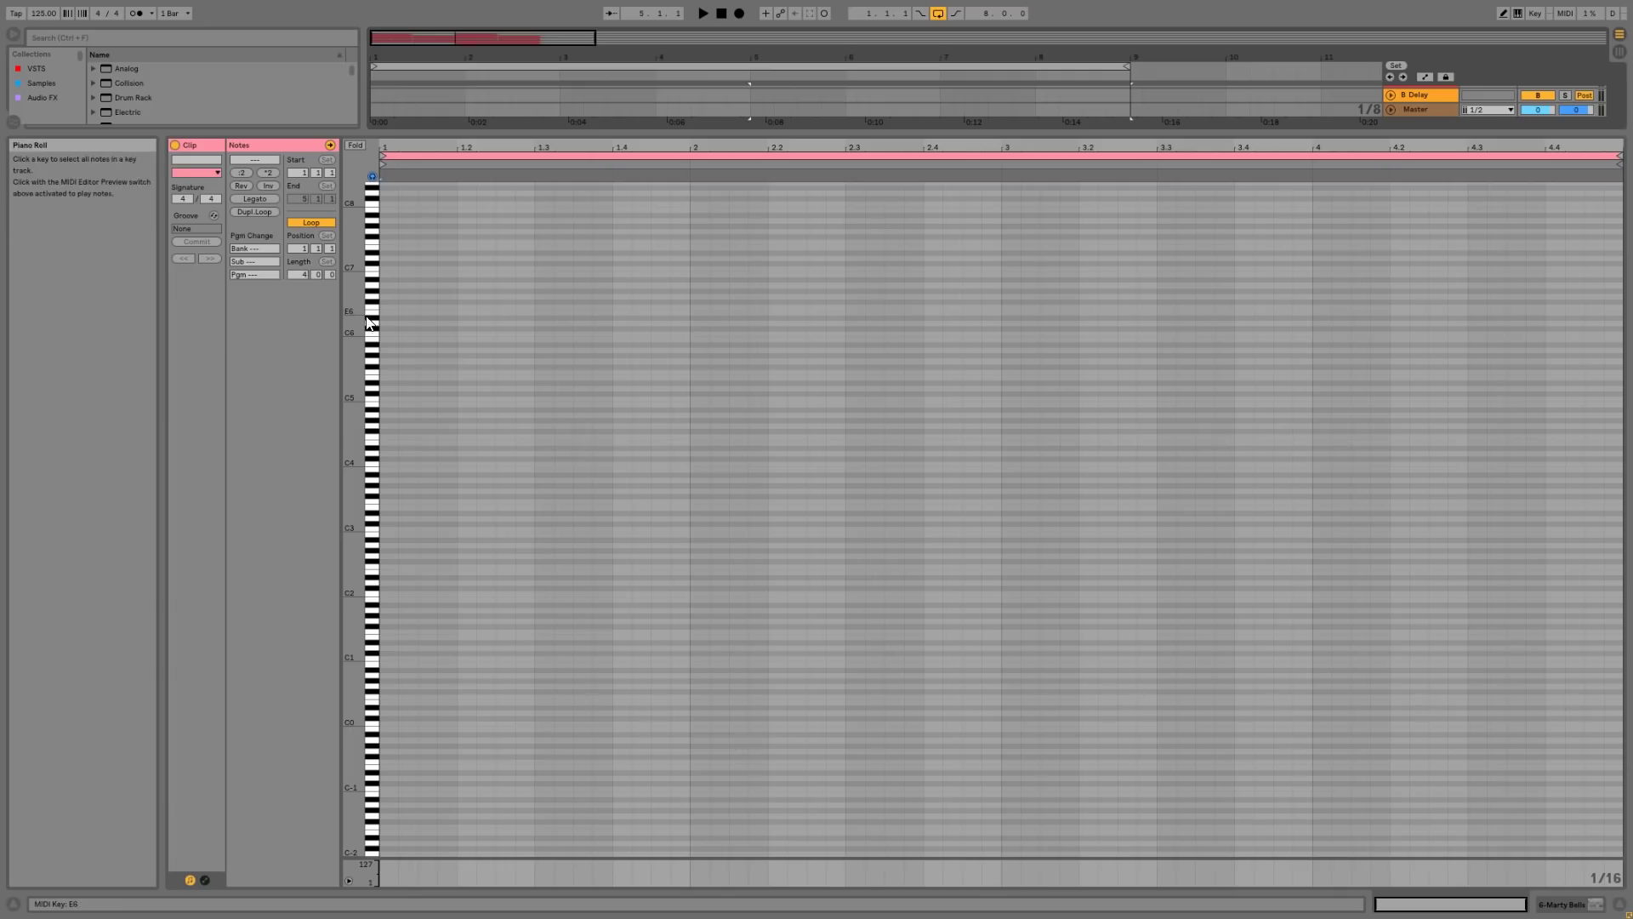
- Add an eighth-note B4 on the first beat of the Marty Bells clip and play it back
double_click(396, 442)
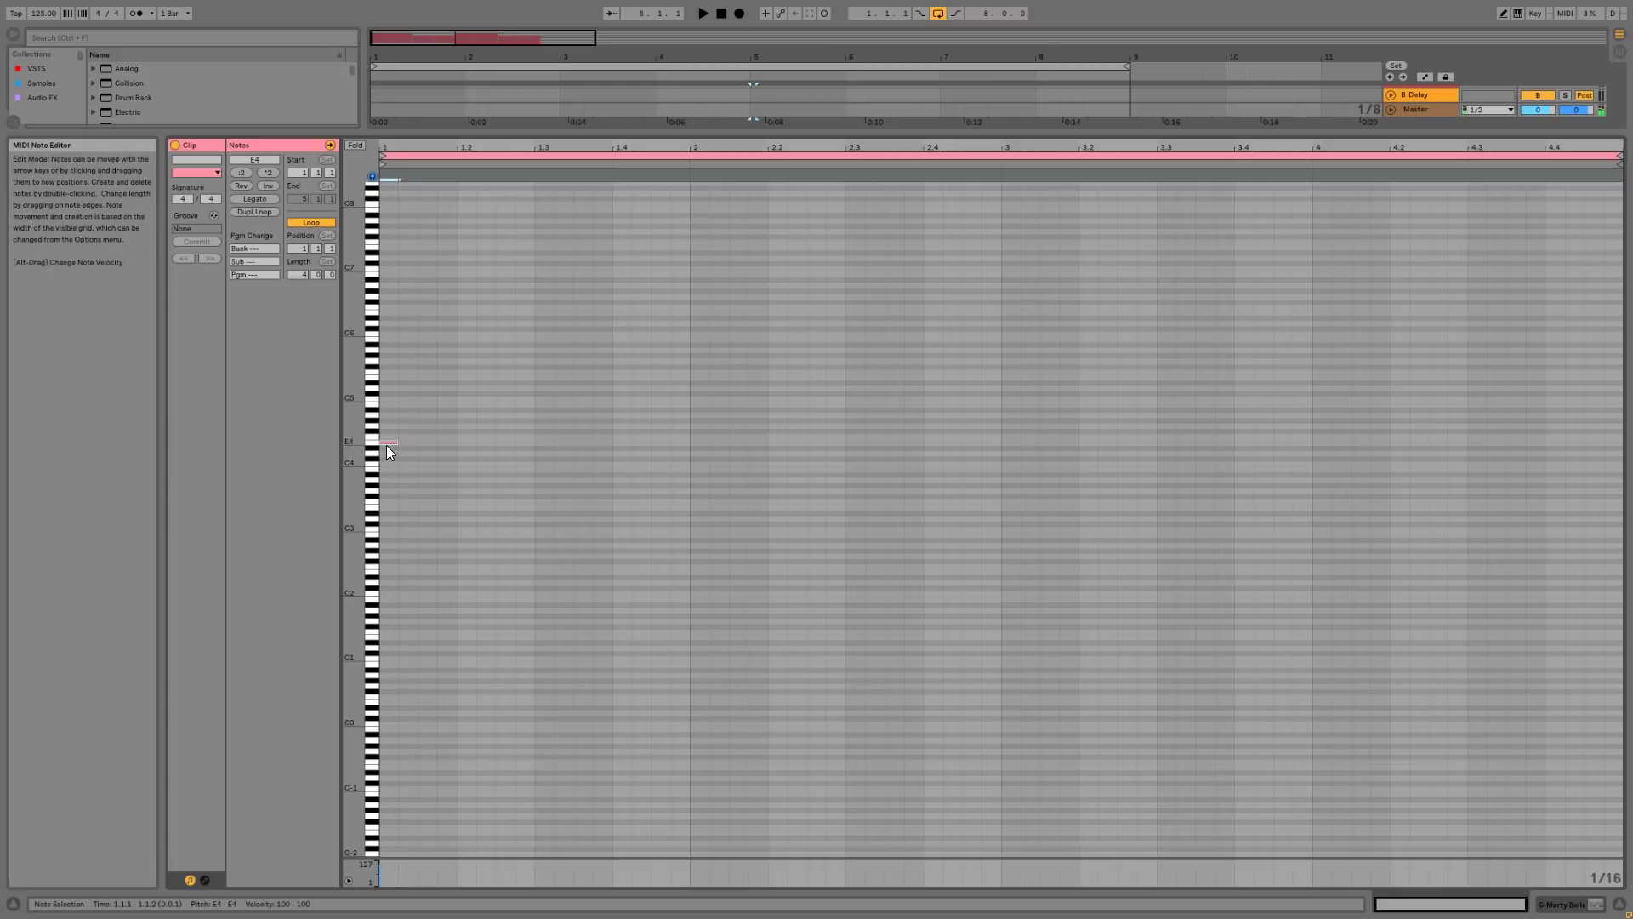
key(shift+Right)
key(shift+Right)
key(Up)
key(Up)
key(Up)
key(Up)
key(Up)
key(Up)
key(Up)
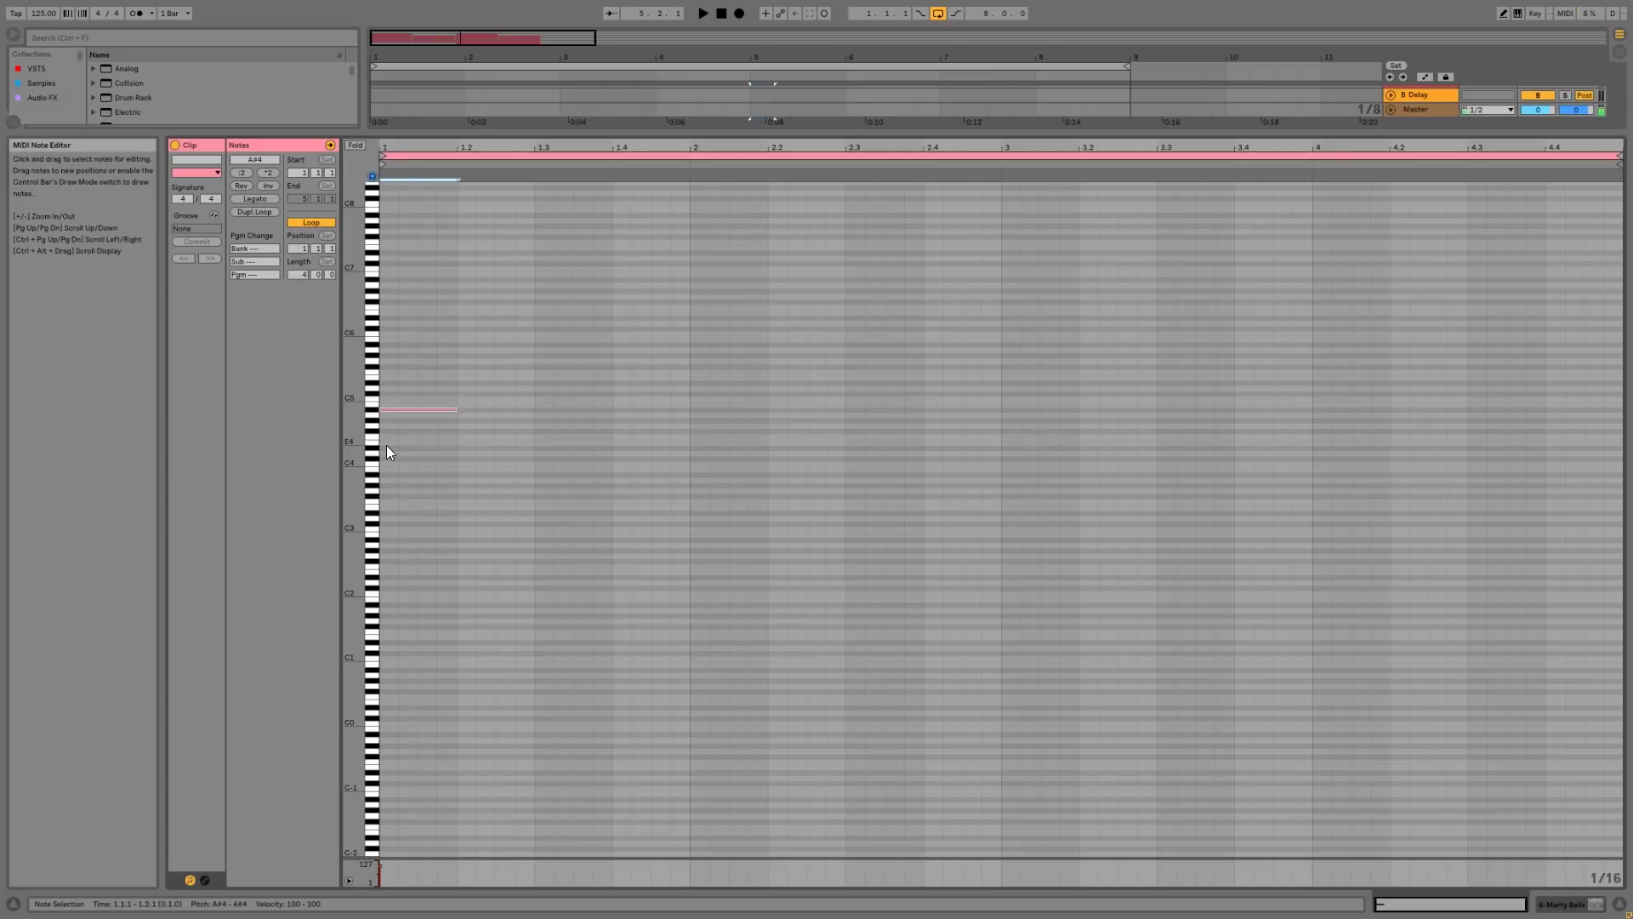
key(space)
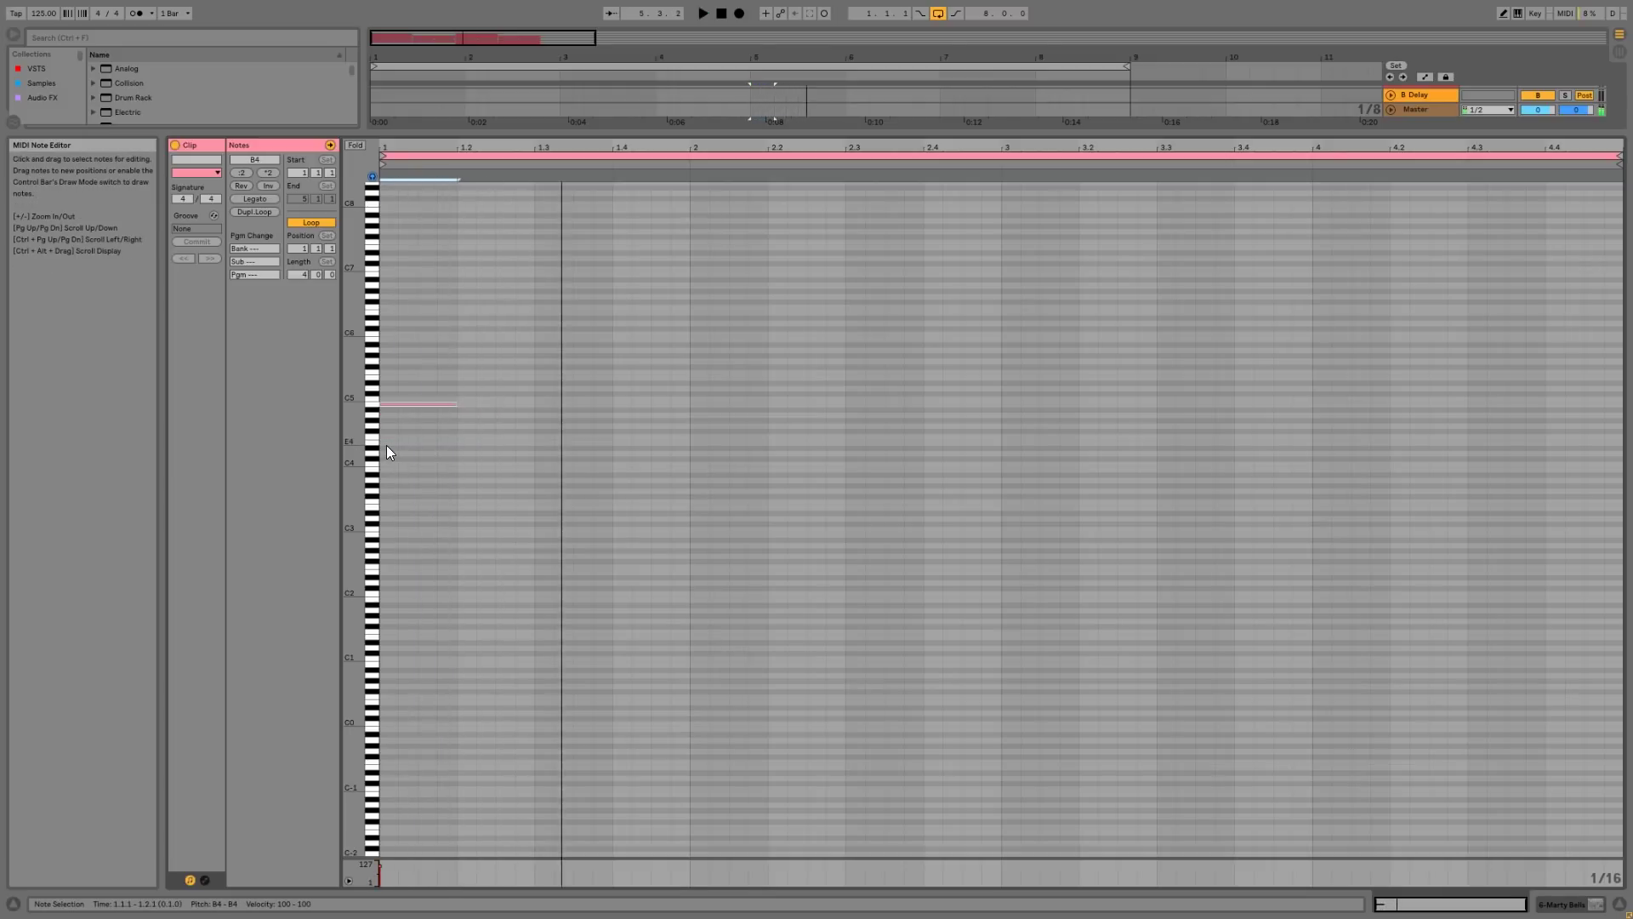
key(shift+Left)
- Duplicate the B4 note, lower the copy to G4 and place it on beat 2 of the first bar
key(ctrl+d)
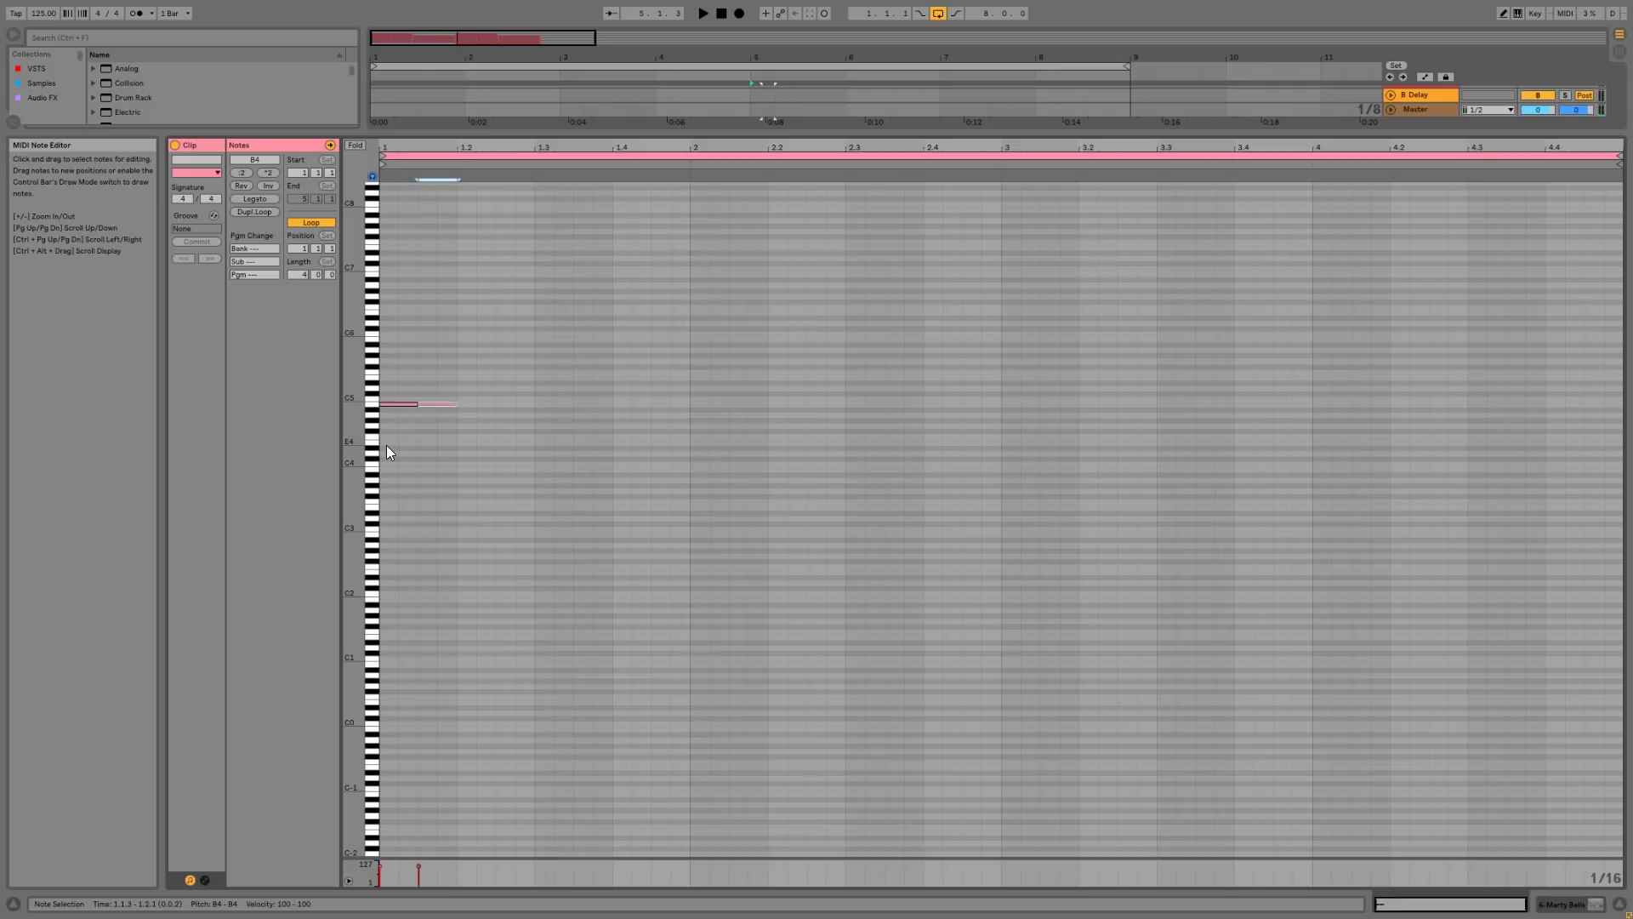
key(Down)
key(Down)
key(Down)
key(Down)
key(Right)
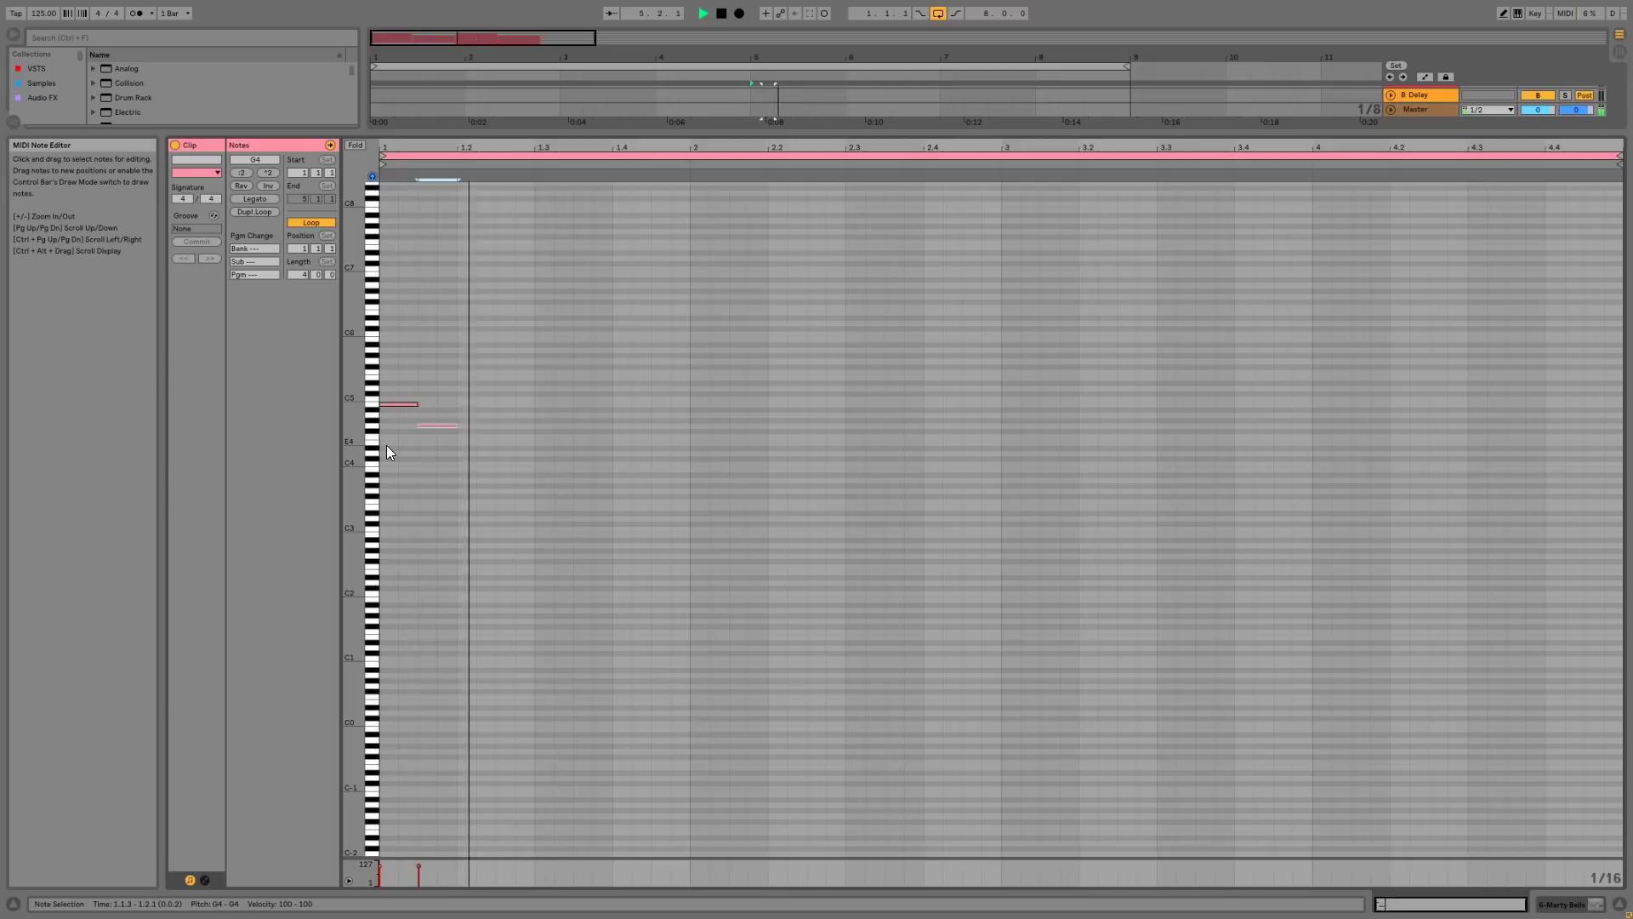
key(Right)
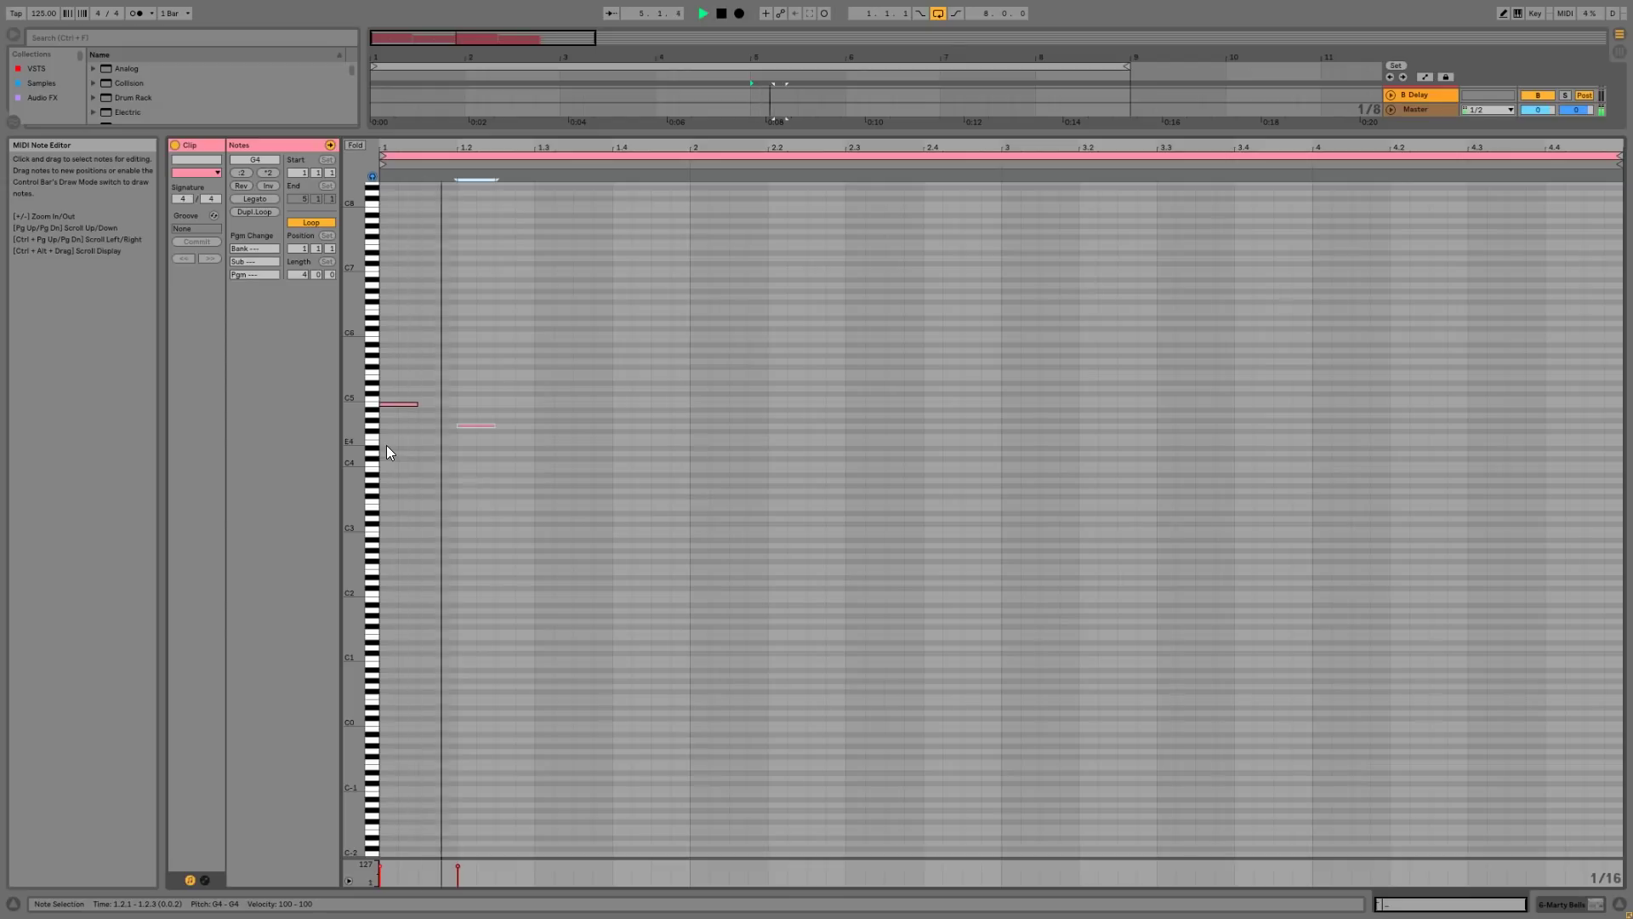
key(space)
- Duplicate the G4 note onto beat 4 of the first bar and lower the copy to E4
key(ctrl+d)
key(Right)
key(Right)
key(Right)
key(Right)
key(Right)
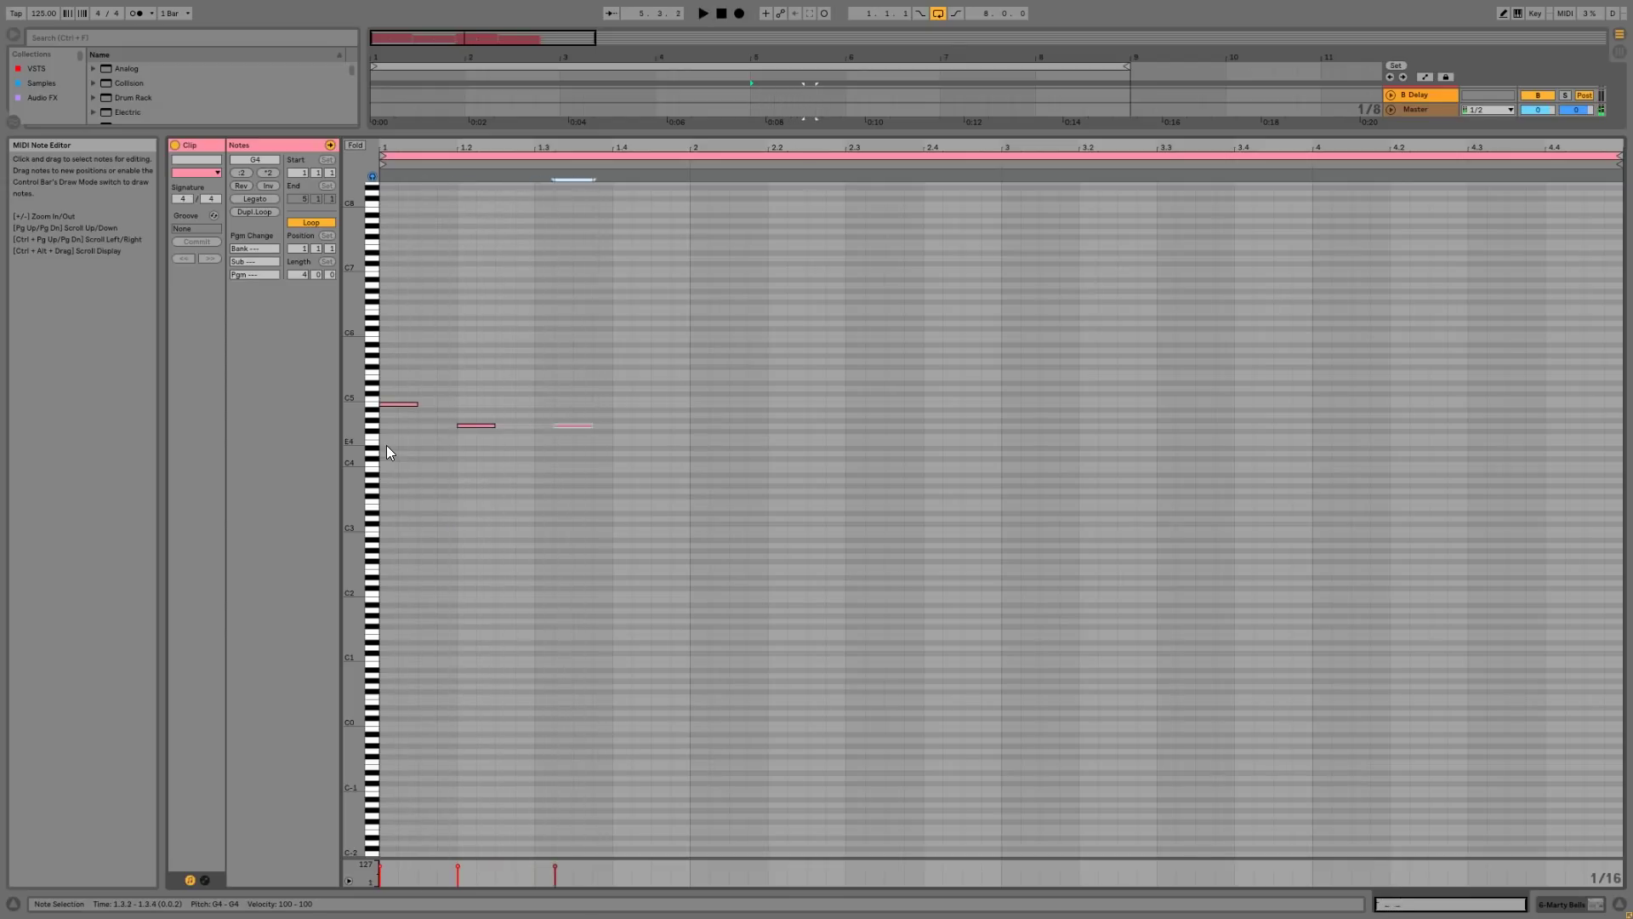
key(Right)
key(Down)
key(Down)
key(Down)
key(Down)
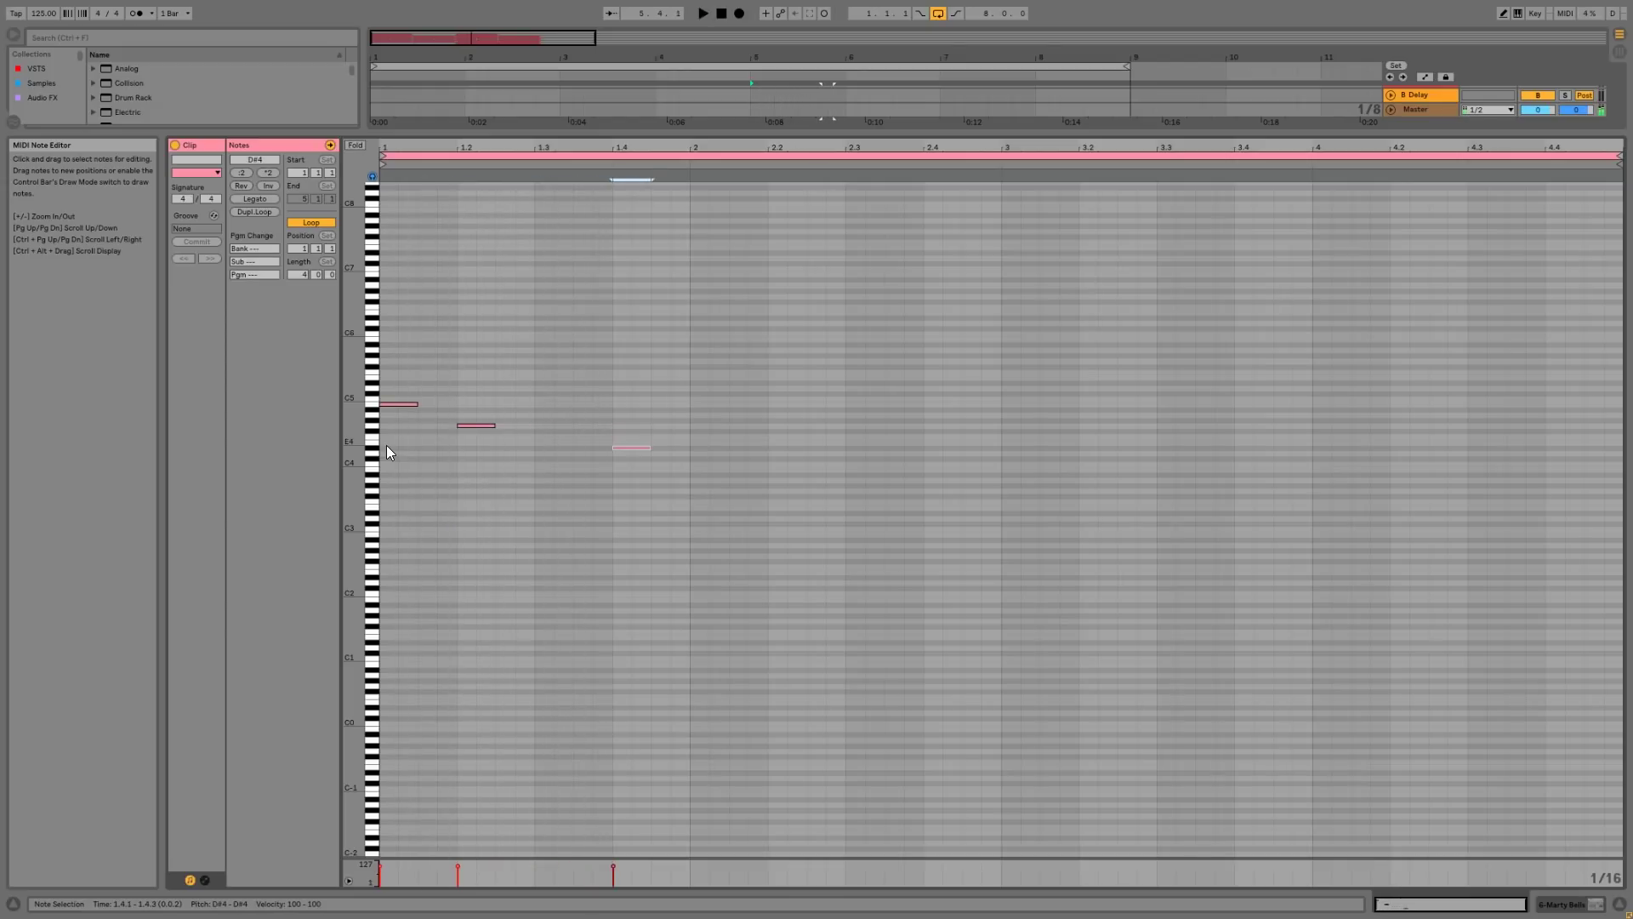
key(Up)
- Add G4, F#4 and E4 on beats 1, 2 and 4 of the second bar, and duplicate the two-bar phrase into bars 3 and 4
key(ctrl+d)
key(Up)
key(Right)
key(Down)
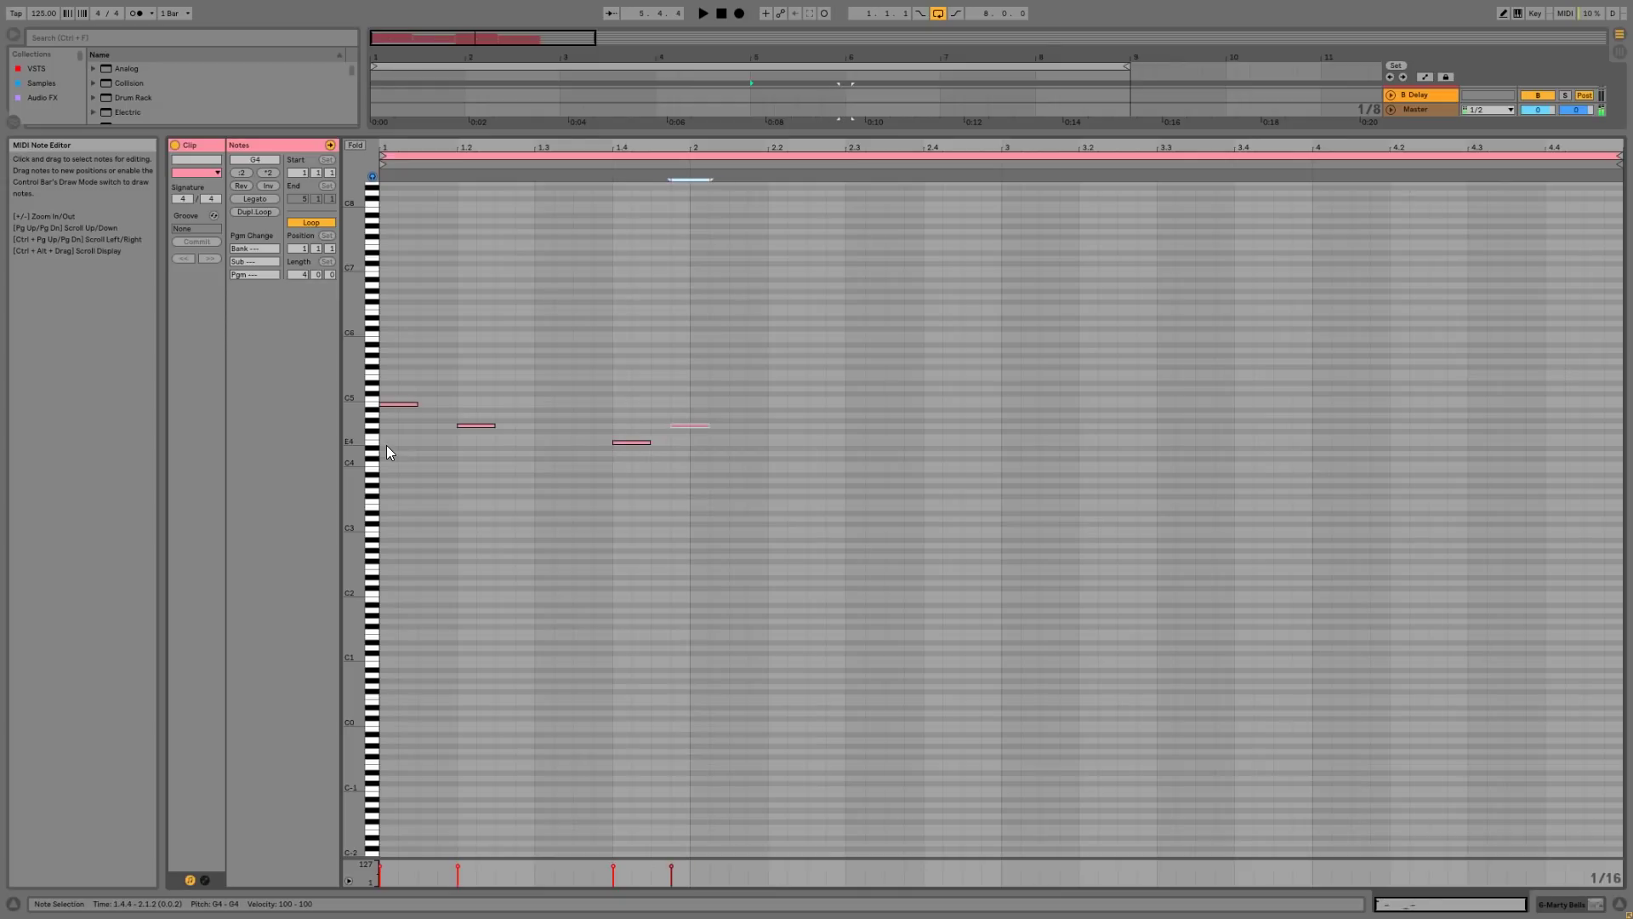
key(space)
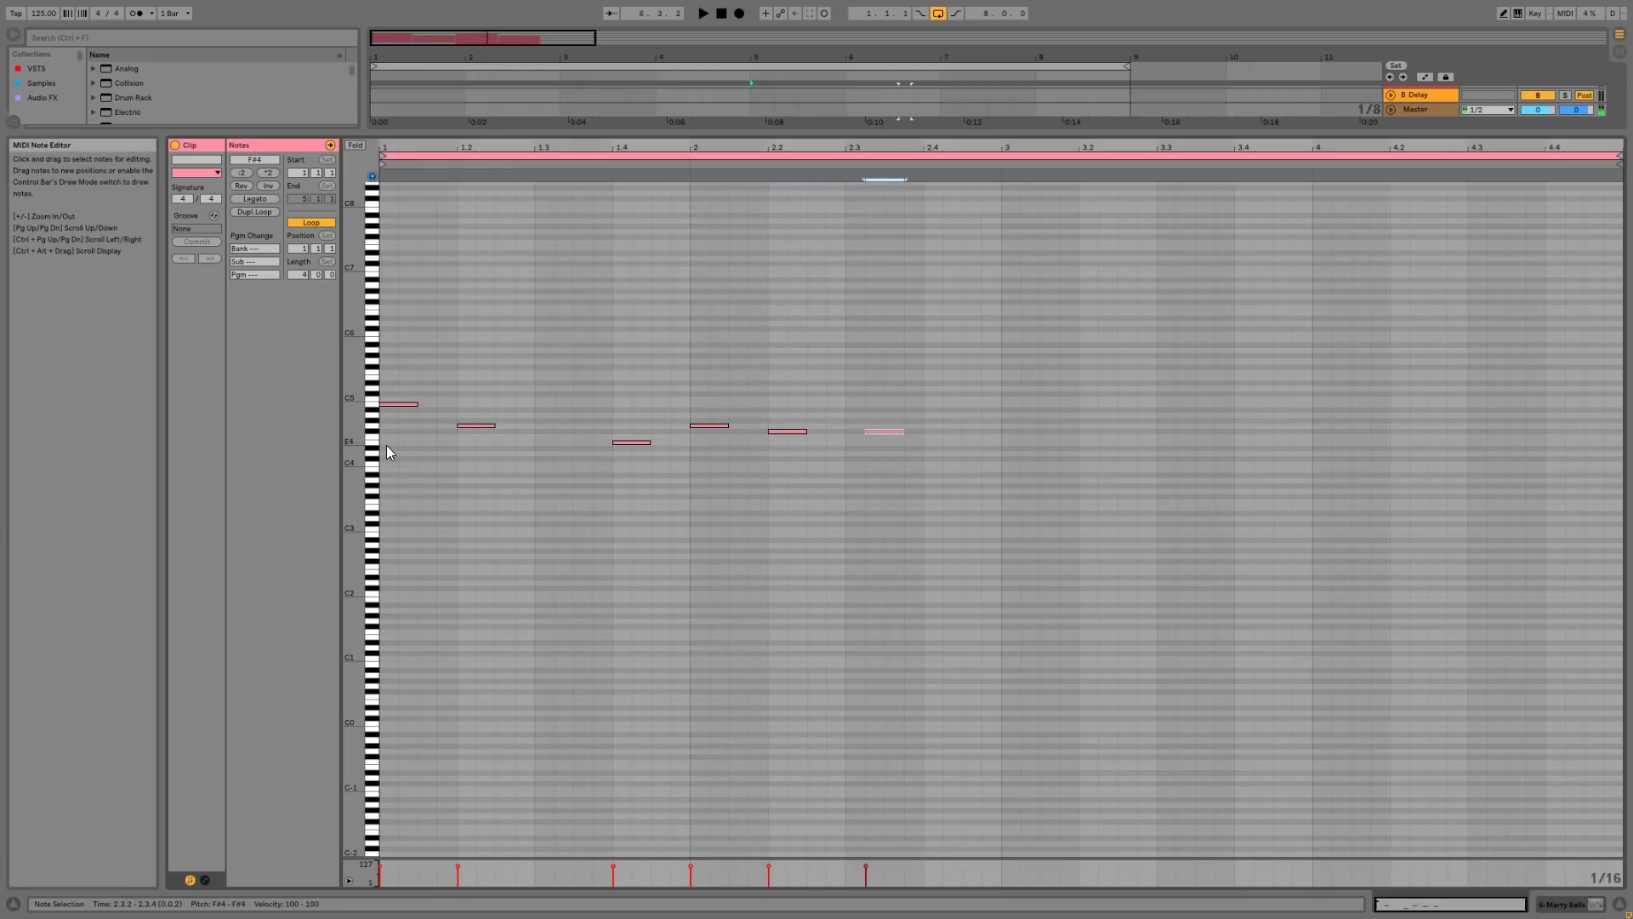
key(space)
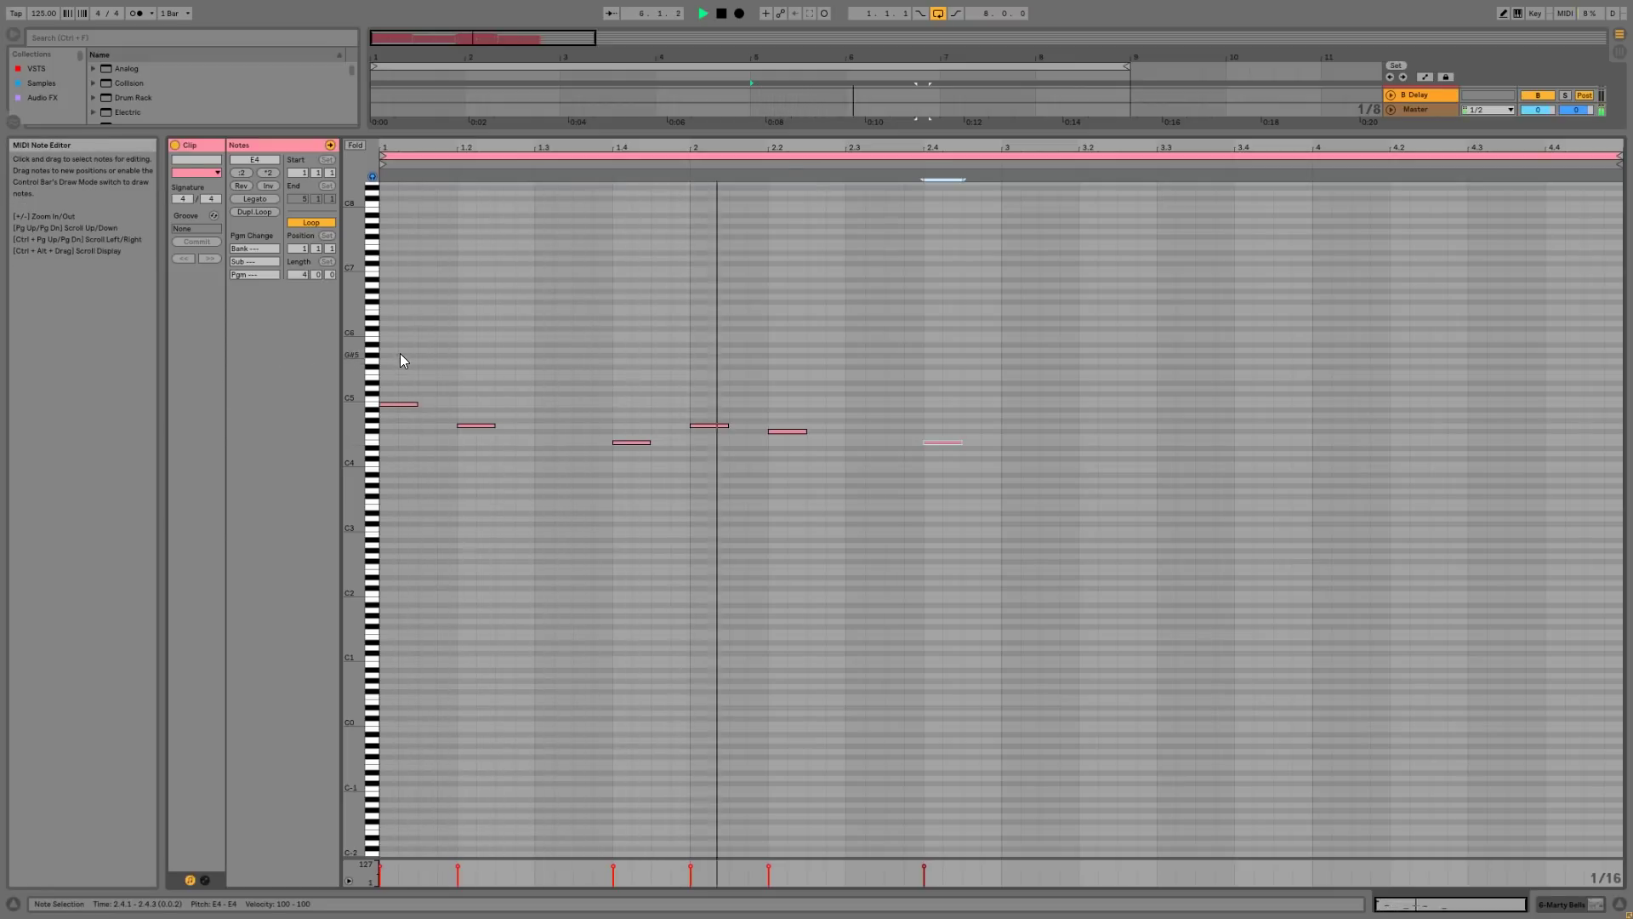
drag(392, 349, 999, 534)
key(ctrl+d)
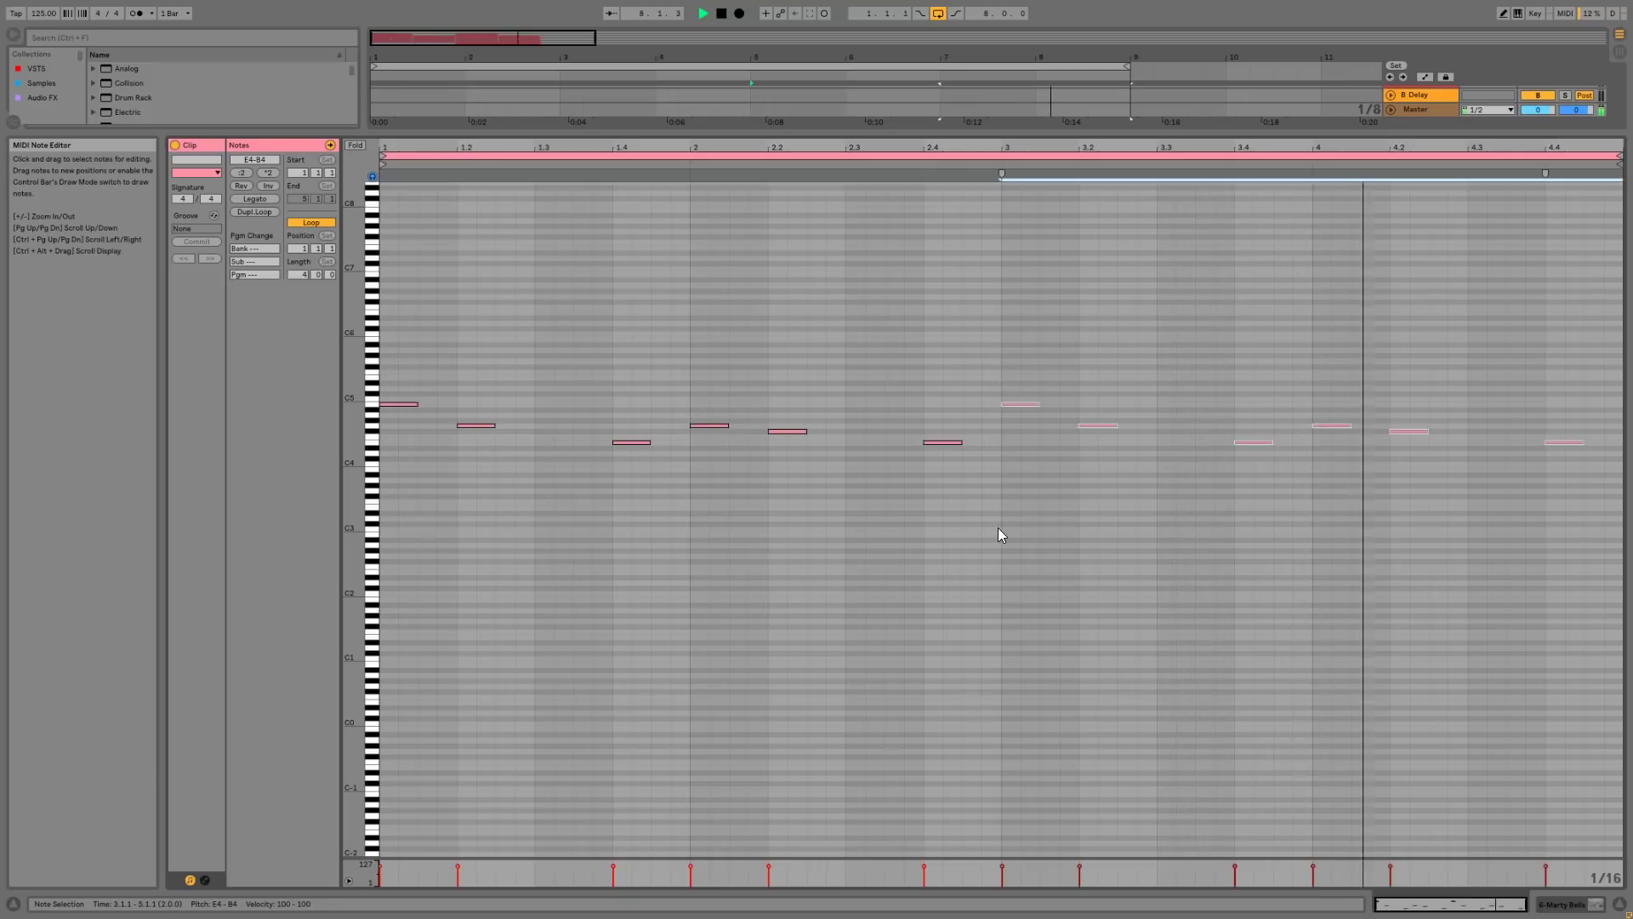
- Lower the Marty Bells track's volume to about -20 dB and solo it with bars 5 to 8 looping
key(shift+Tab)
drag(1557, 425, 1558, 442)
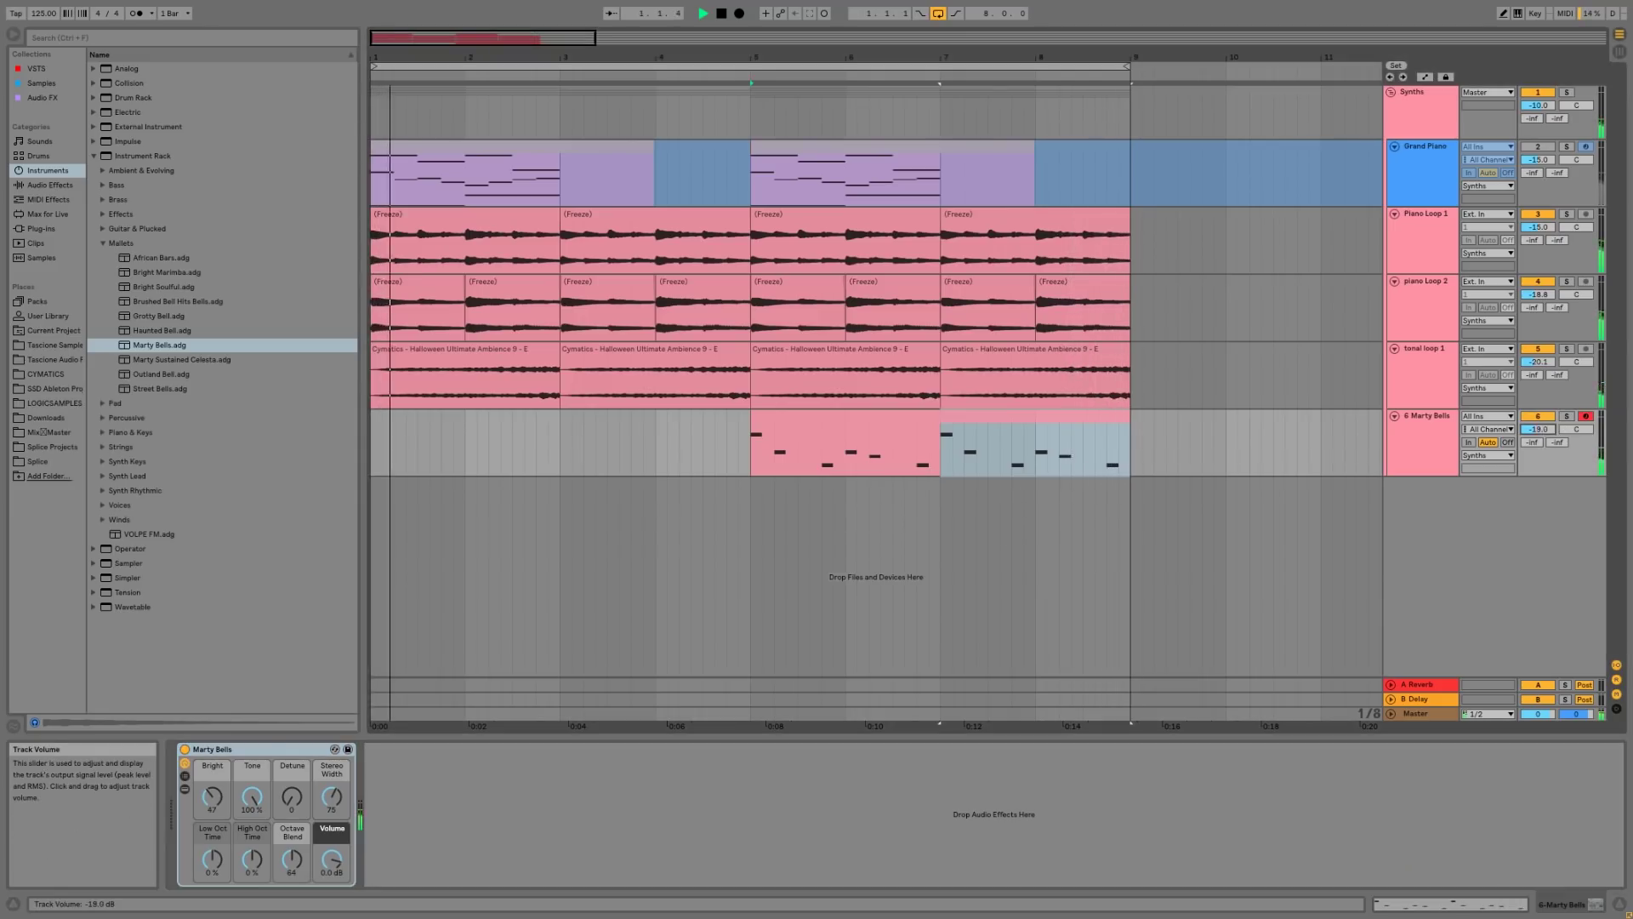
click(1565, 416)
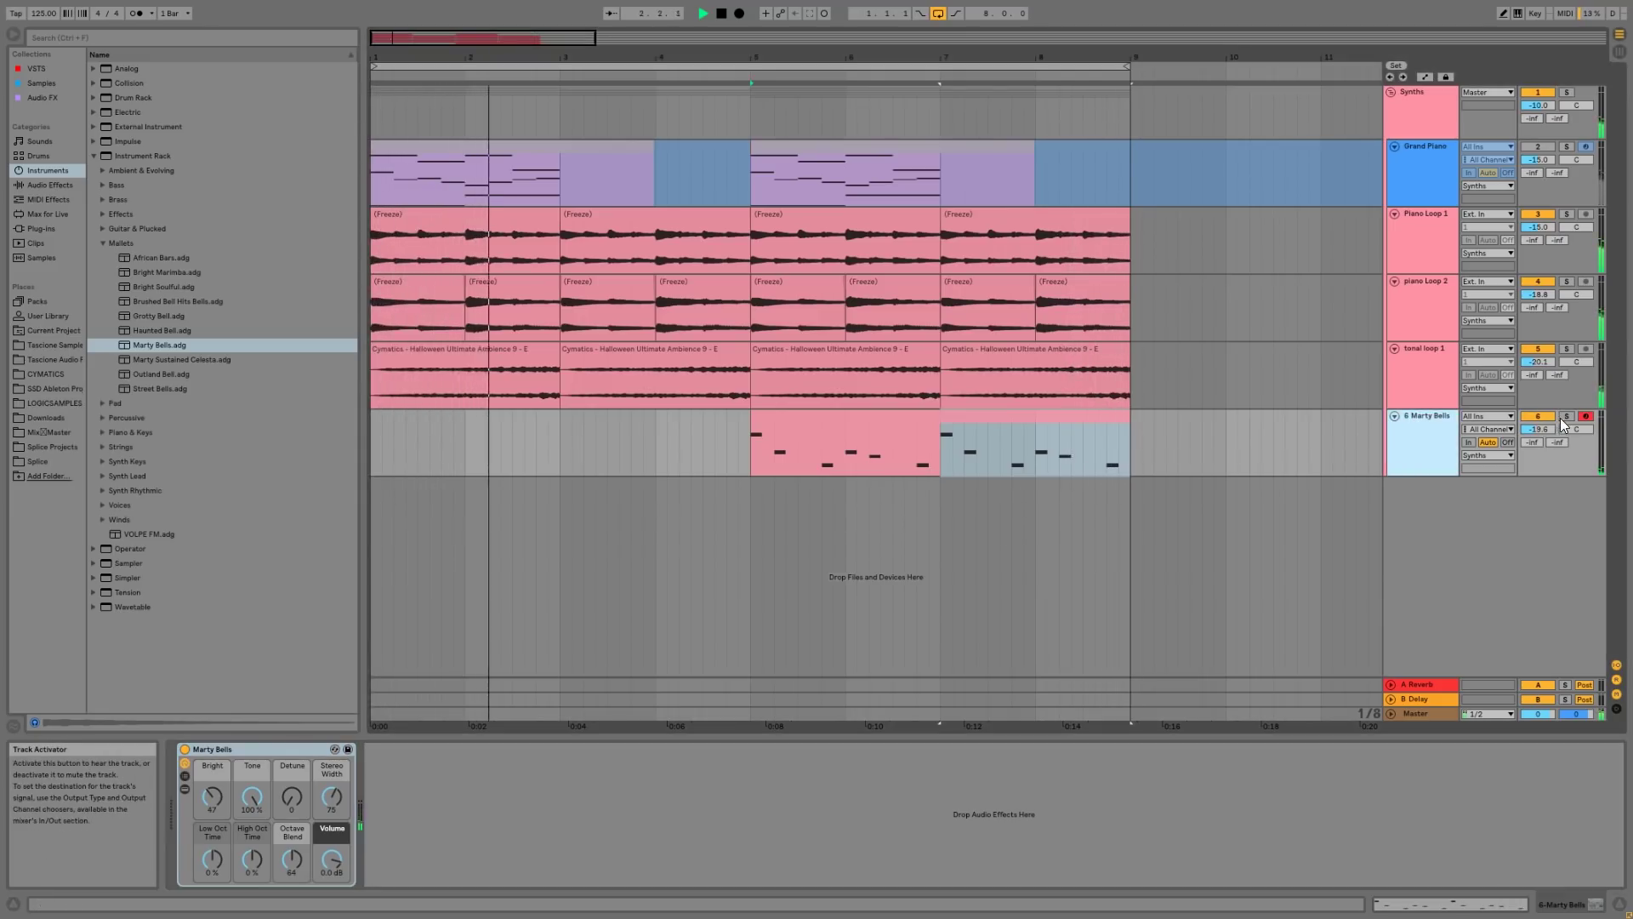
click(762, 461)
drag(762, 460, 1131, 447)
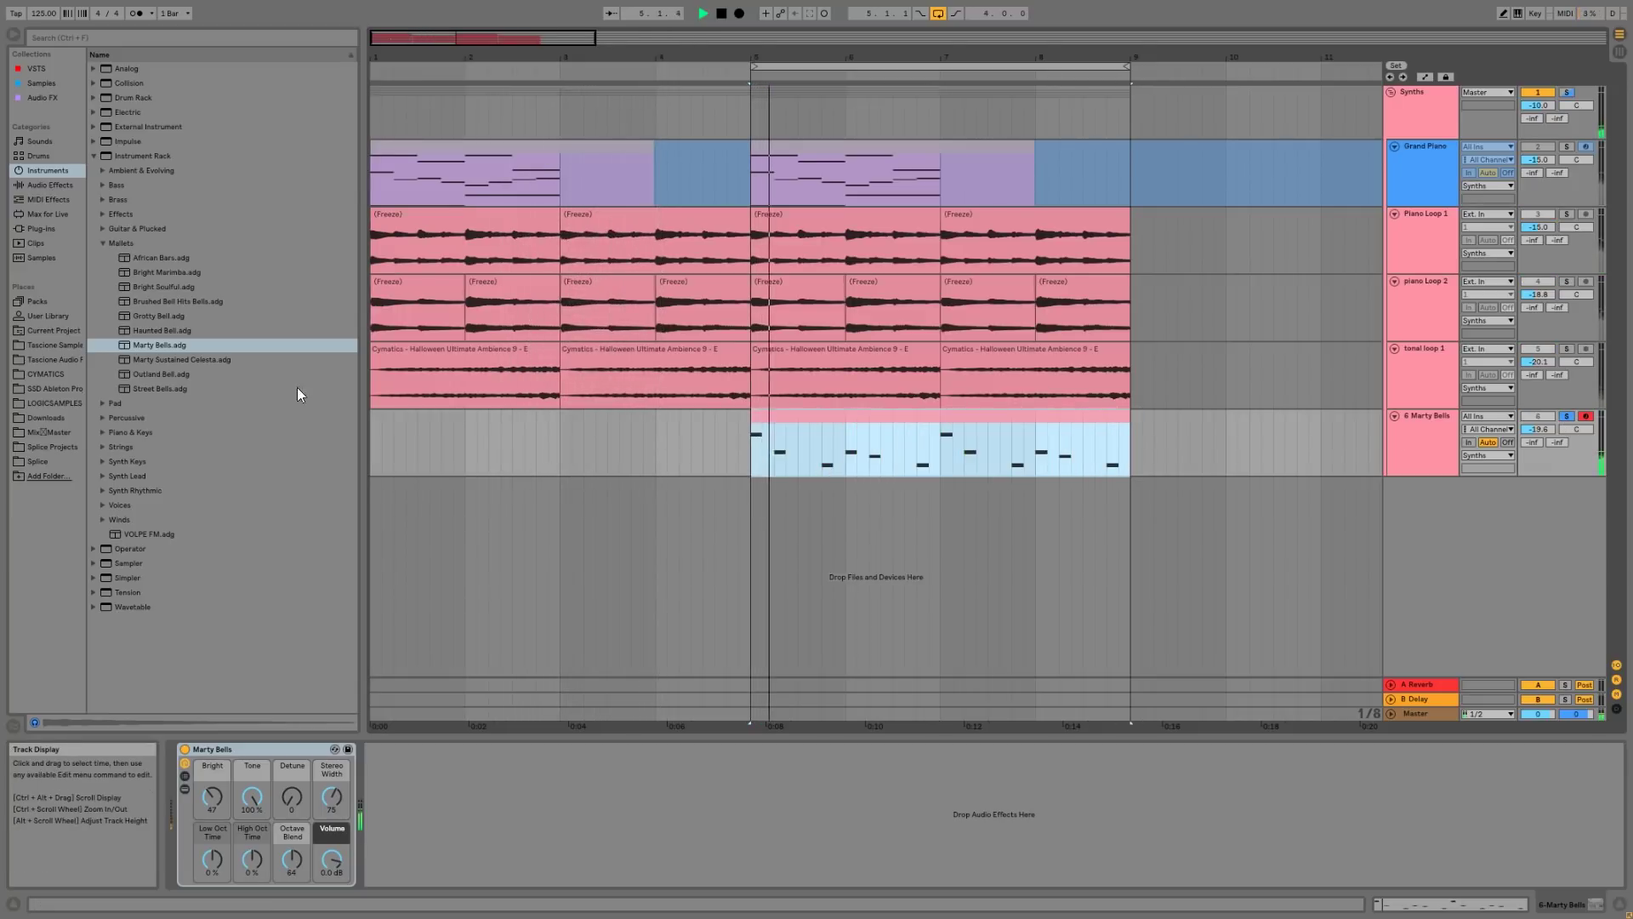
- Audition the Marty Sustained Celesta preset and load Outland Bell as the track's instrument instead
click(158, 359)
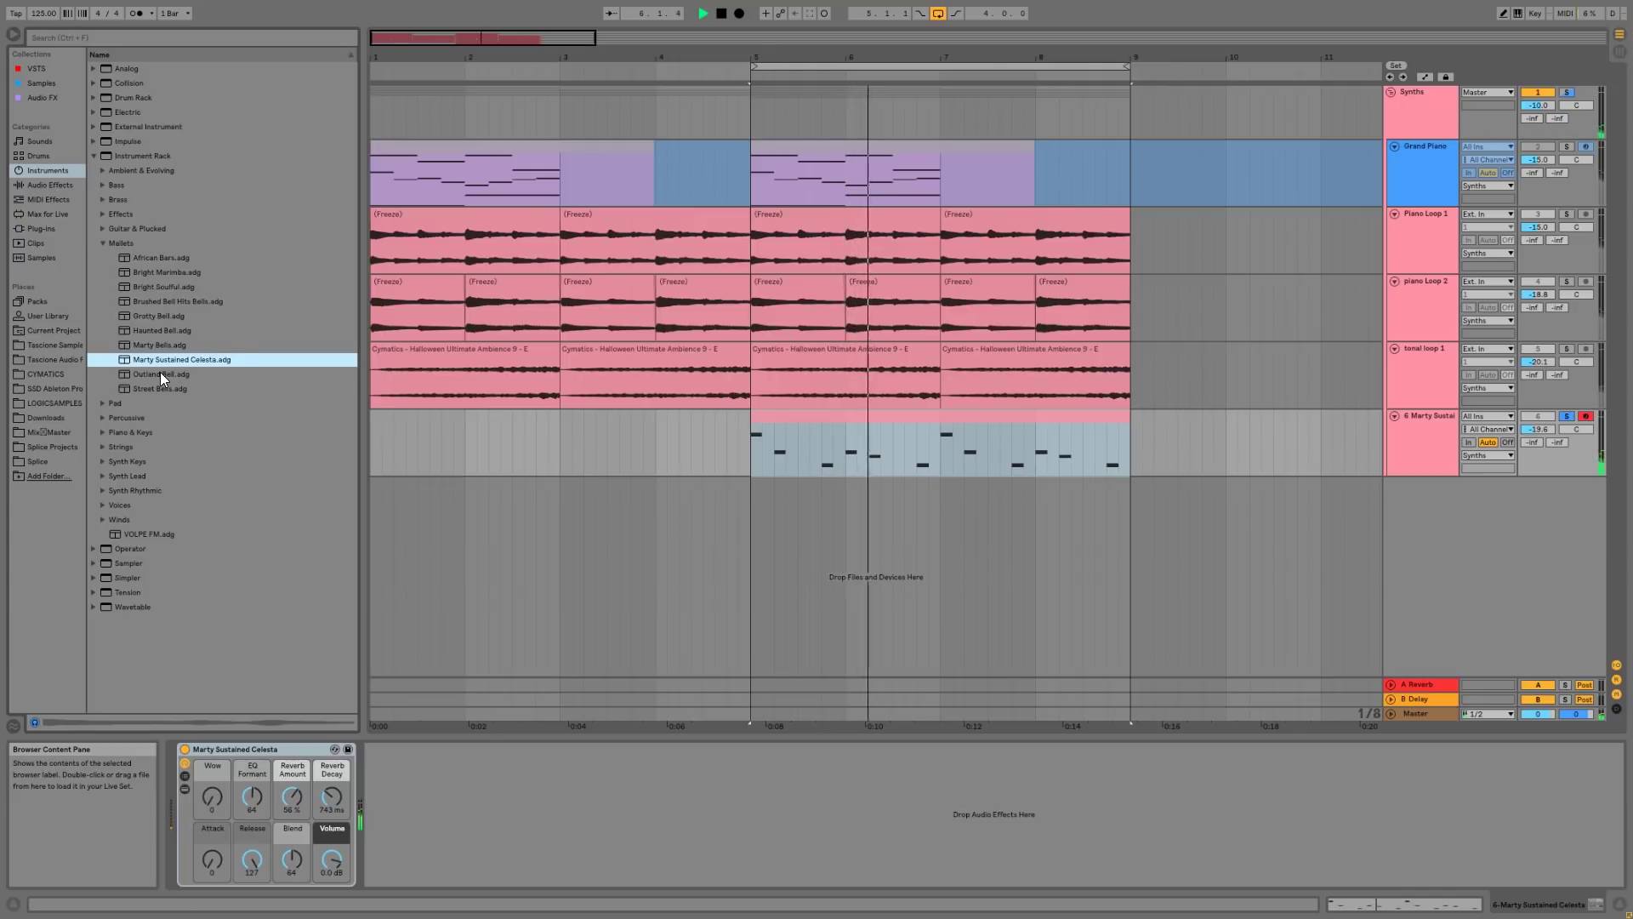
double_click(160, 374)
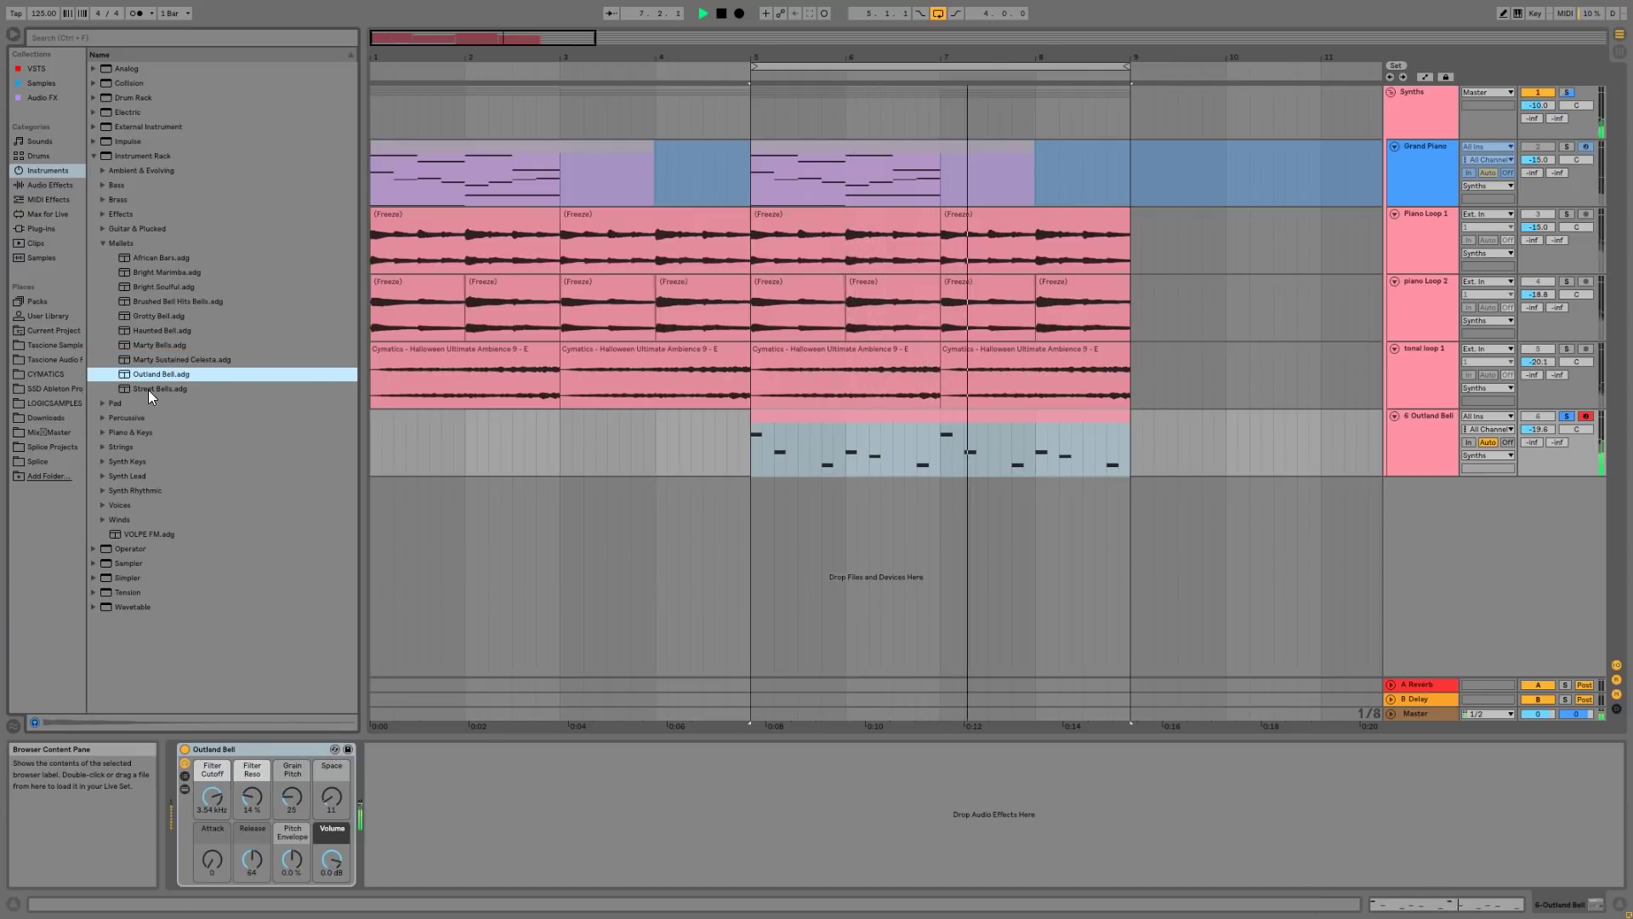
- Add Redux after the Outland Bell instrument and set its downsampling to Soft at 1.90
click(63, 184)
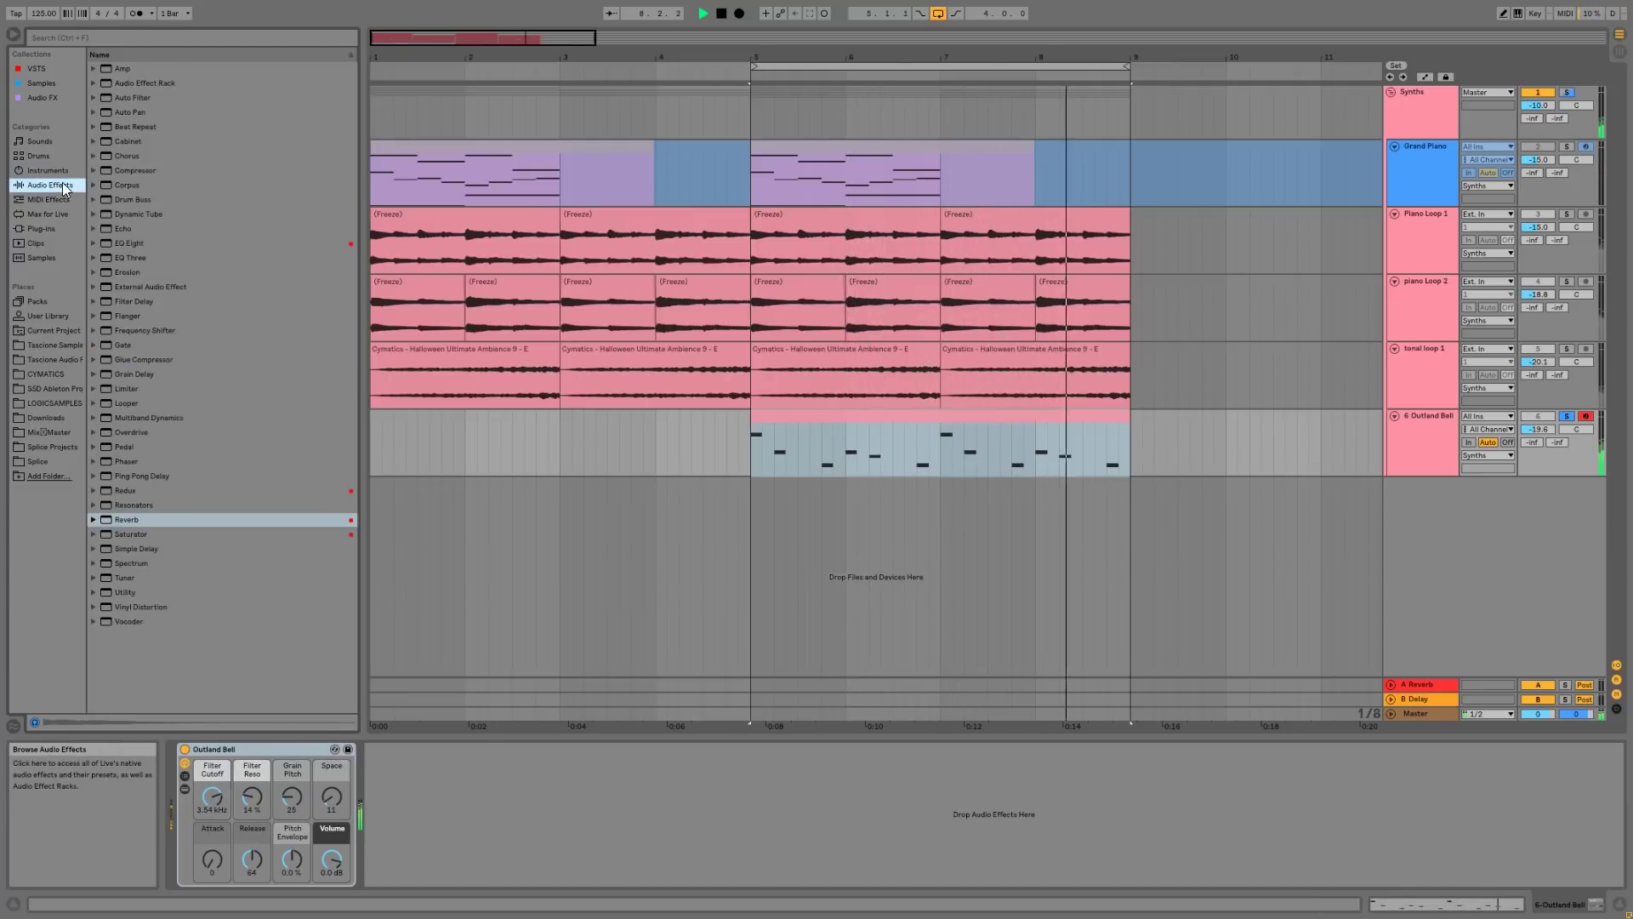
click(136, 479)
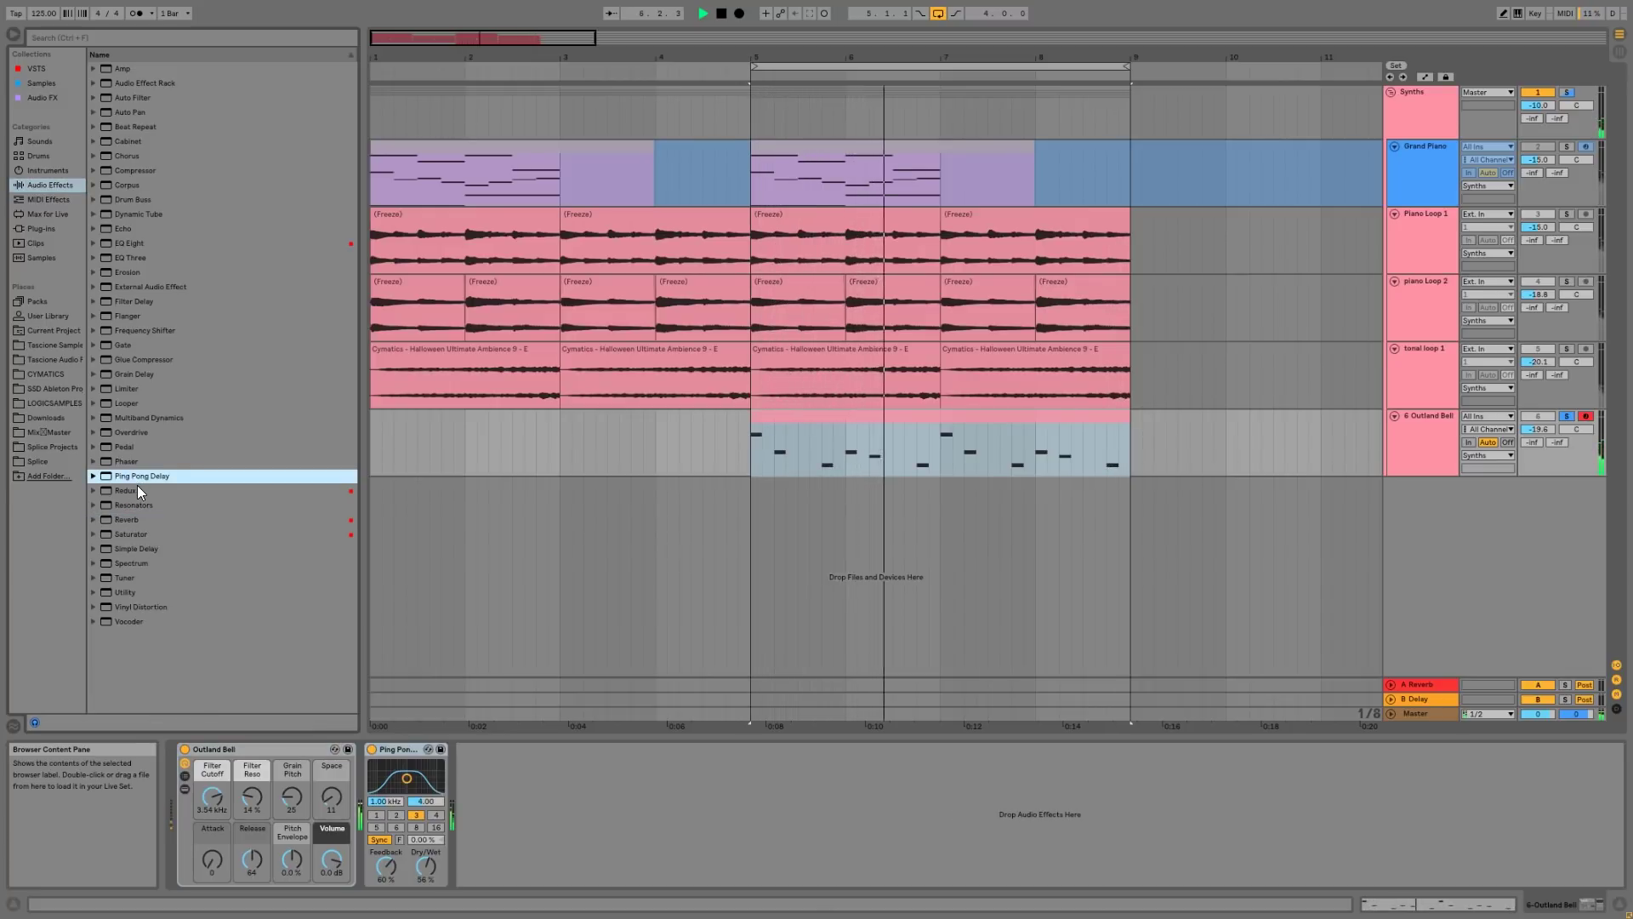
double_click(134, 486)
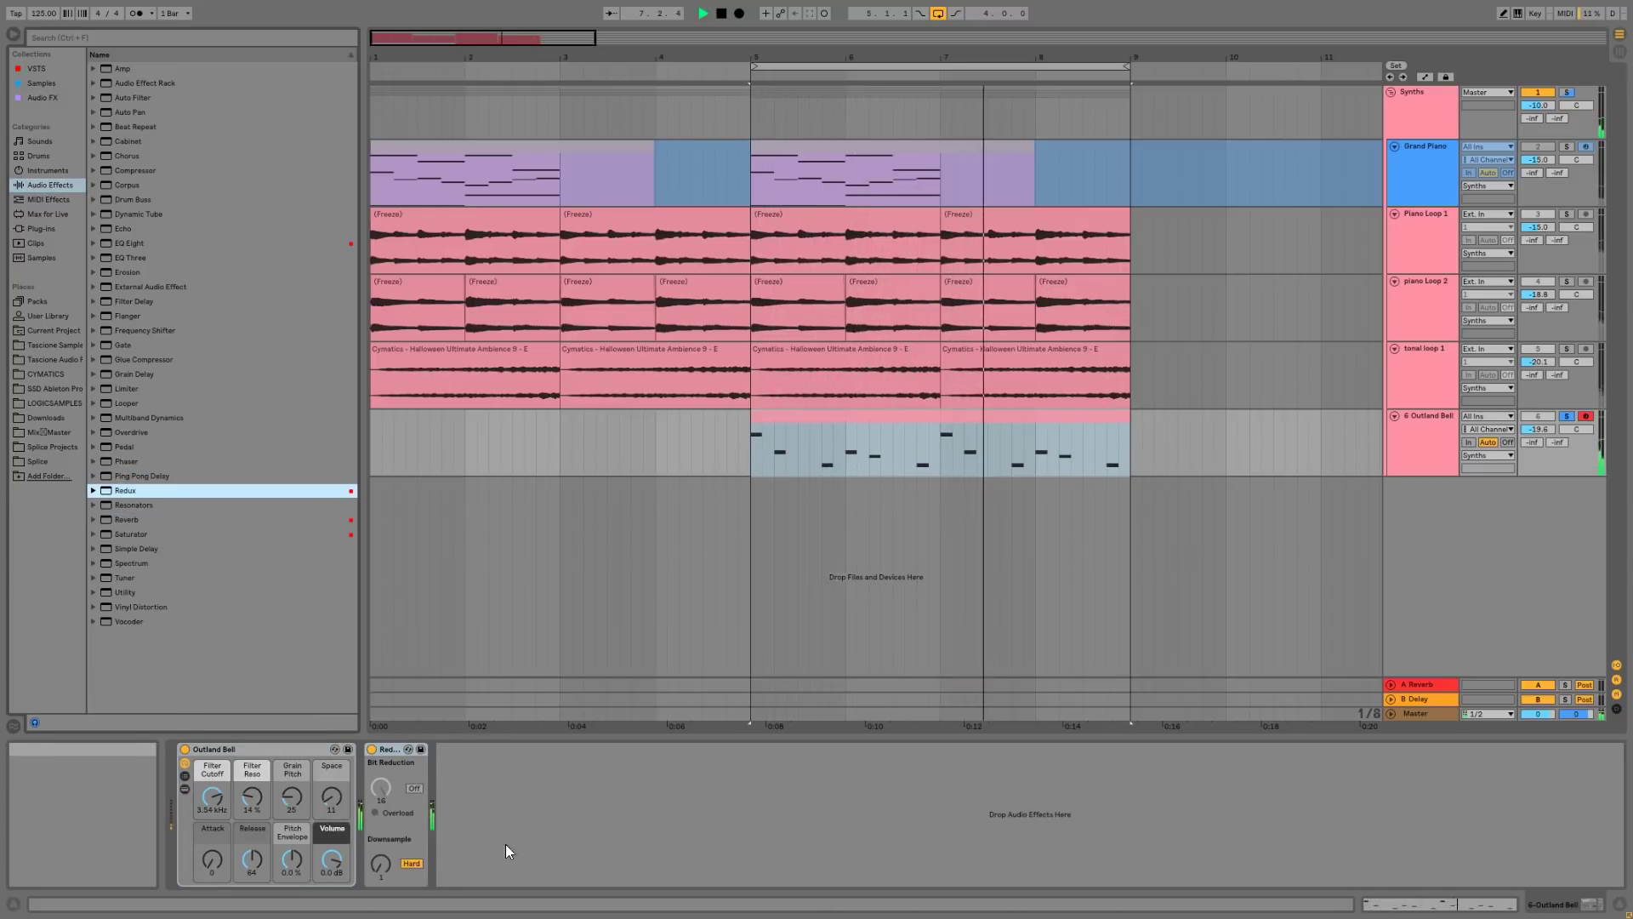
click(411, 864)
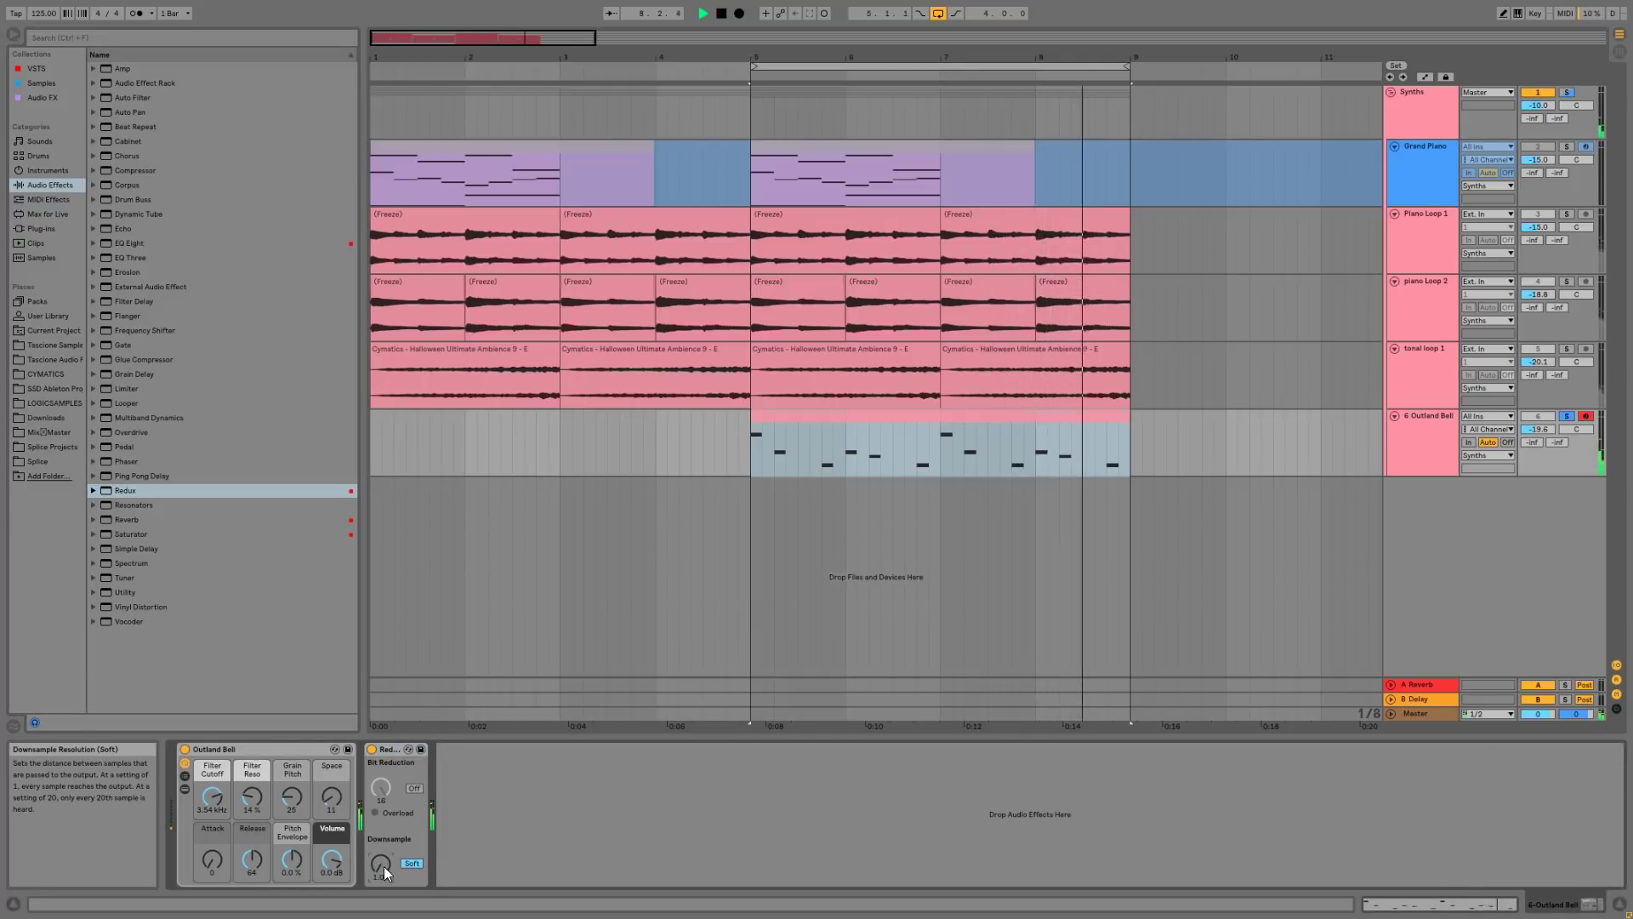
drag(380, 863, 380, 871)
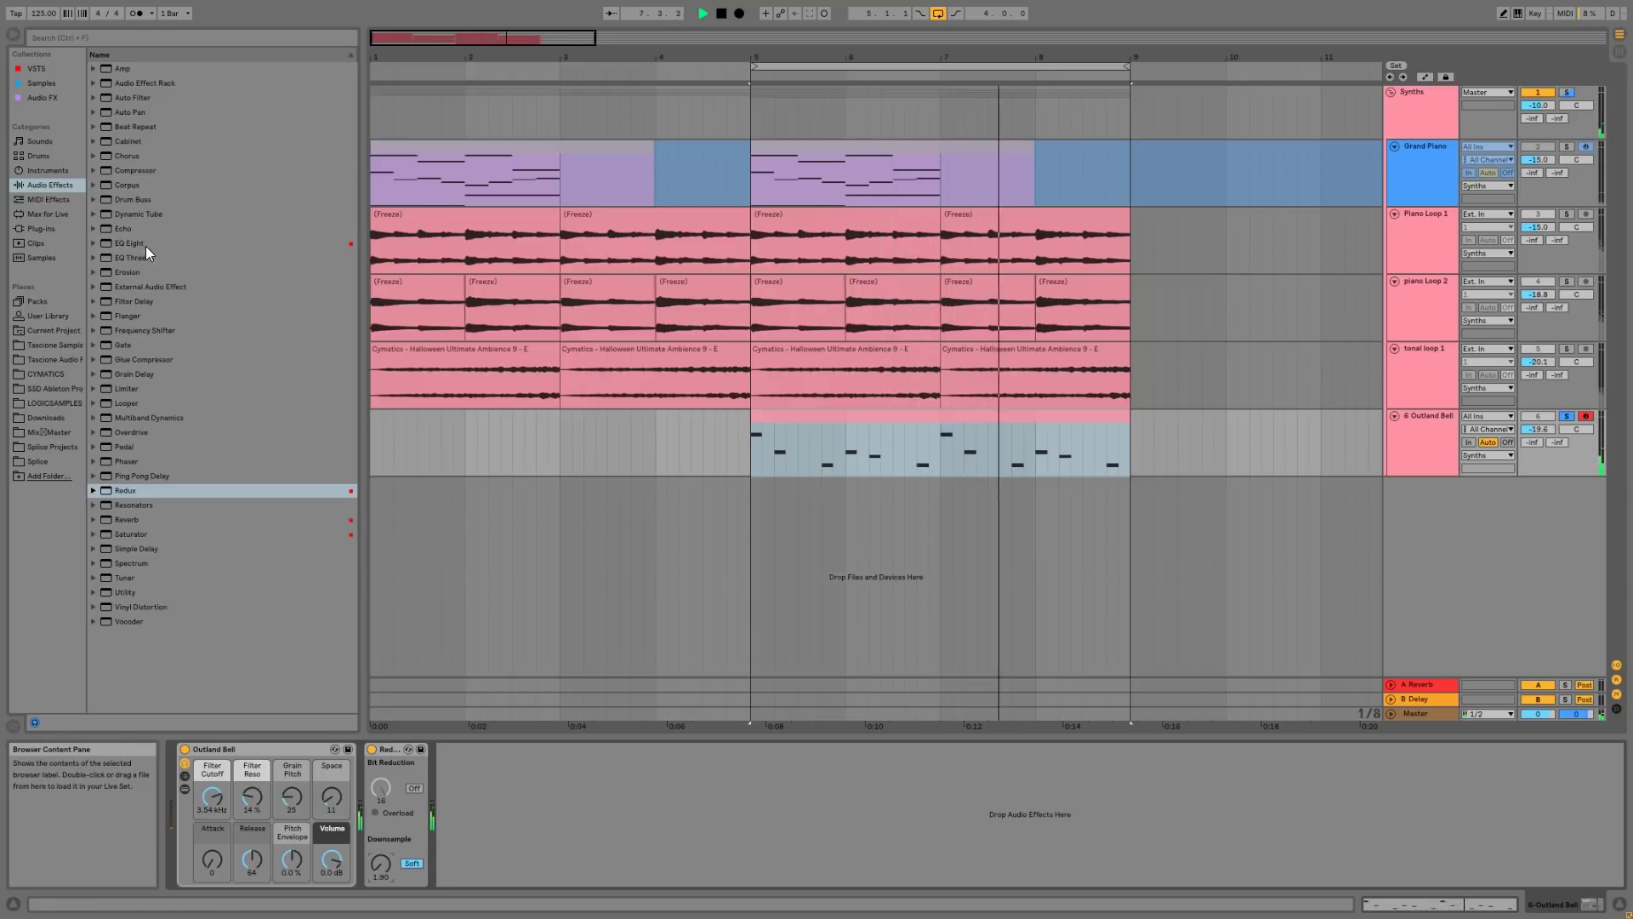
- Add an EQ Eight after Redux and move its low cut to 417 Hz
drag(143, 245, 710, 803)
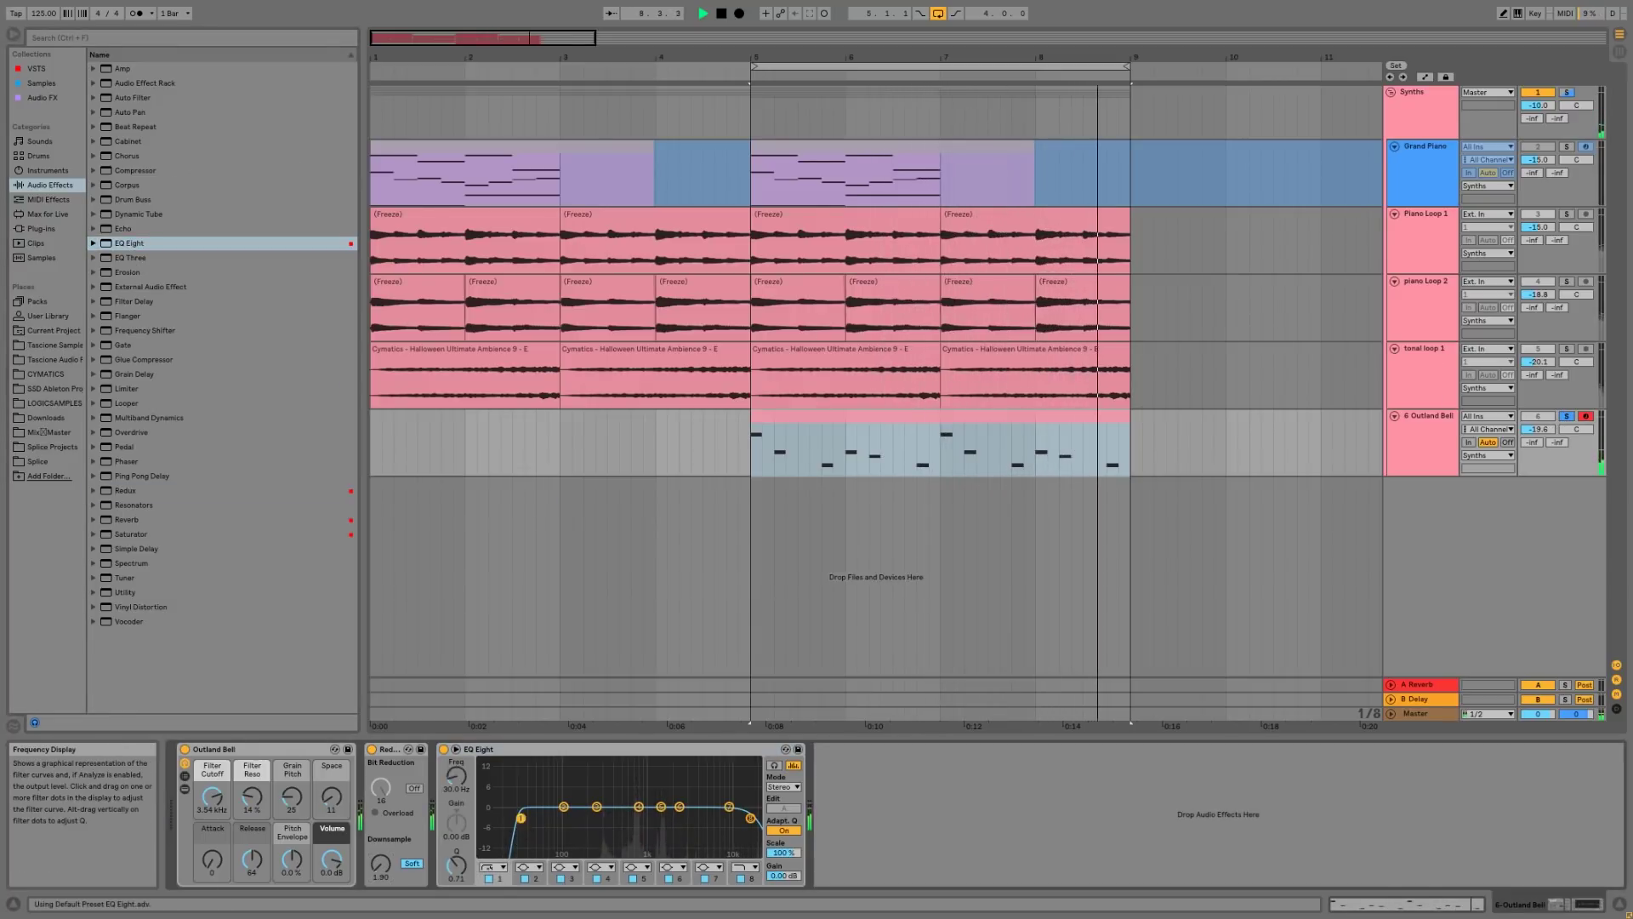
drag(521, 817, 614, 818)
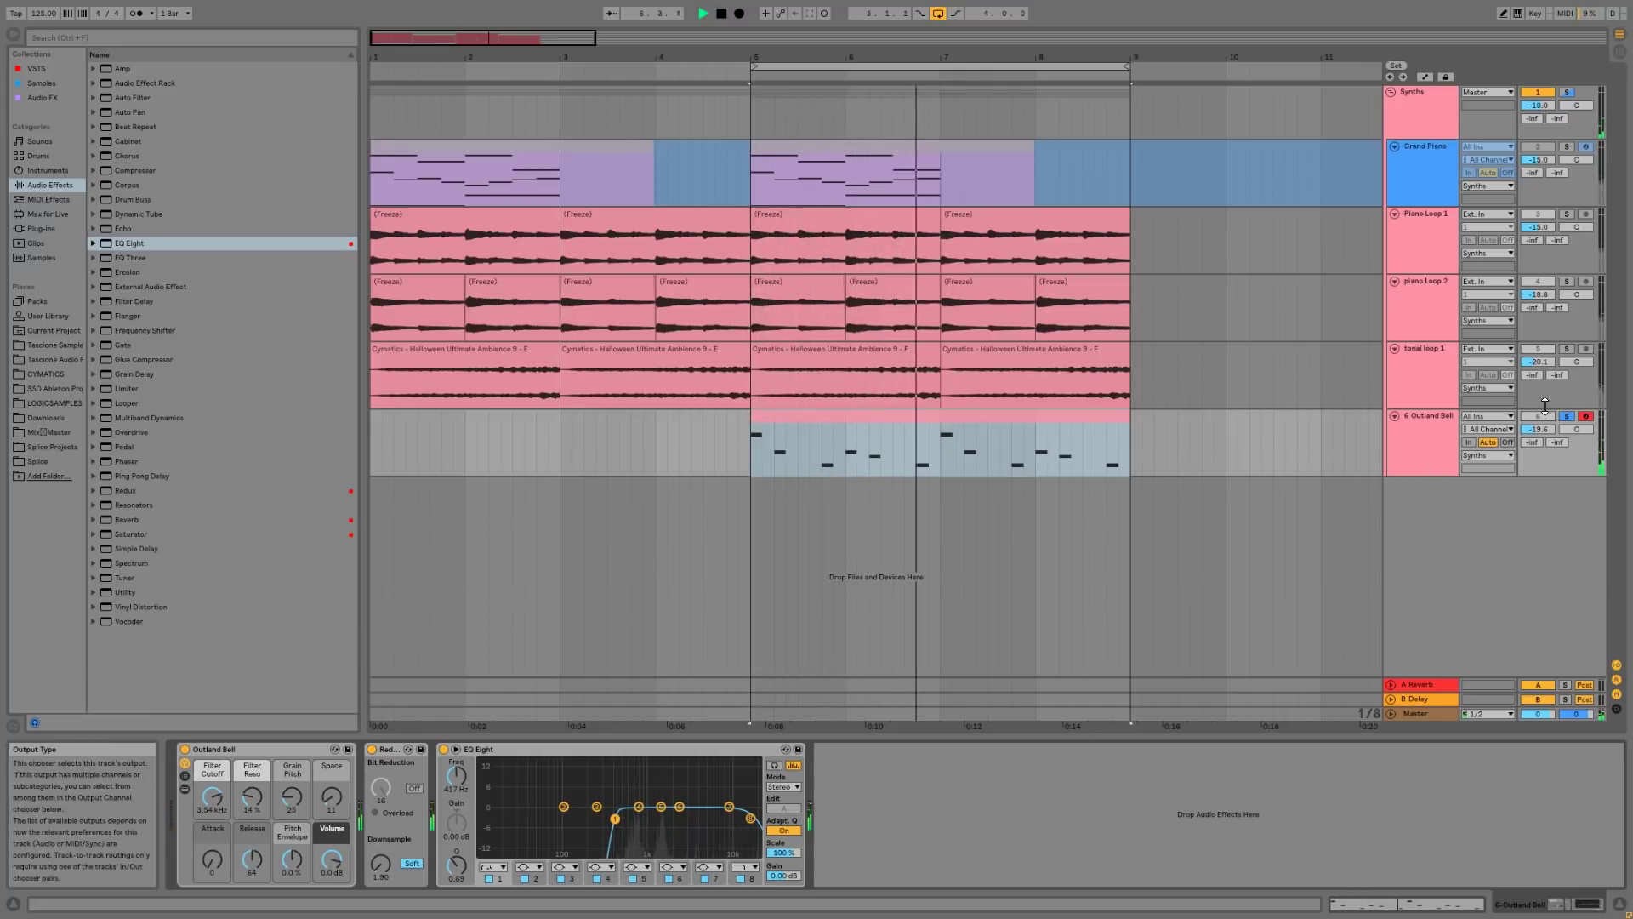
- Unsolo the Outland Bell track and raise its volume in the full mix
click(1567, 416)
drag(1537, 430, 1538, 415)
click(1438, 441)
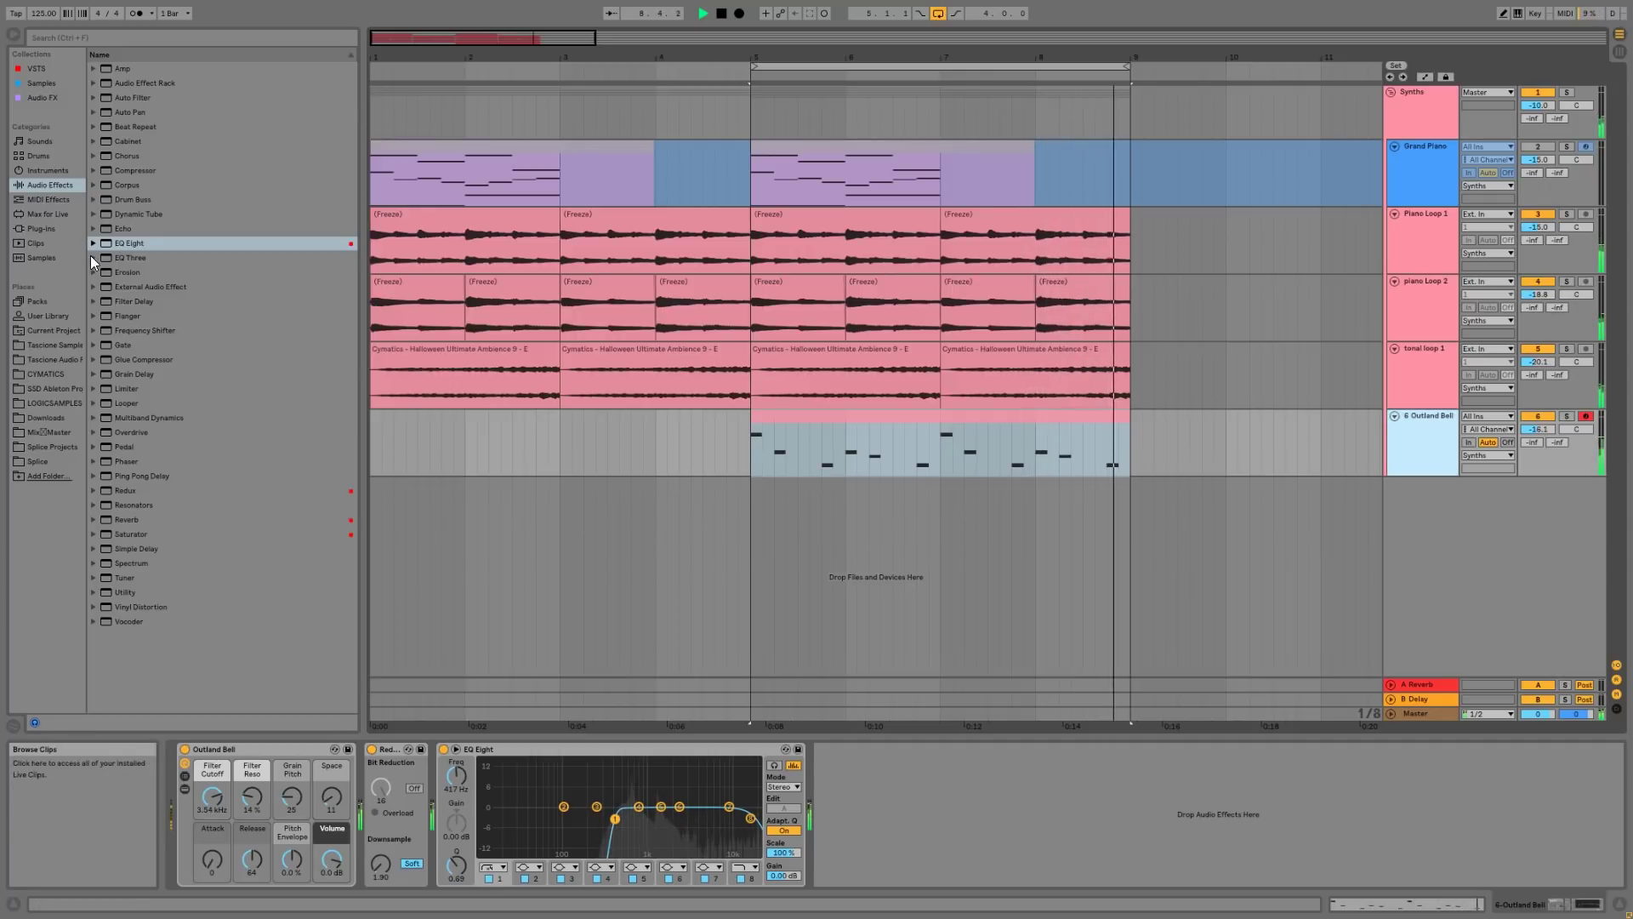
- Add a Glue Compressor after the EQ Eight with a threshold of about -14.6 dB and makeup of about 2.2 dB
double_click(167, 357)
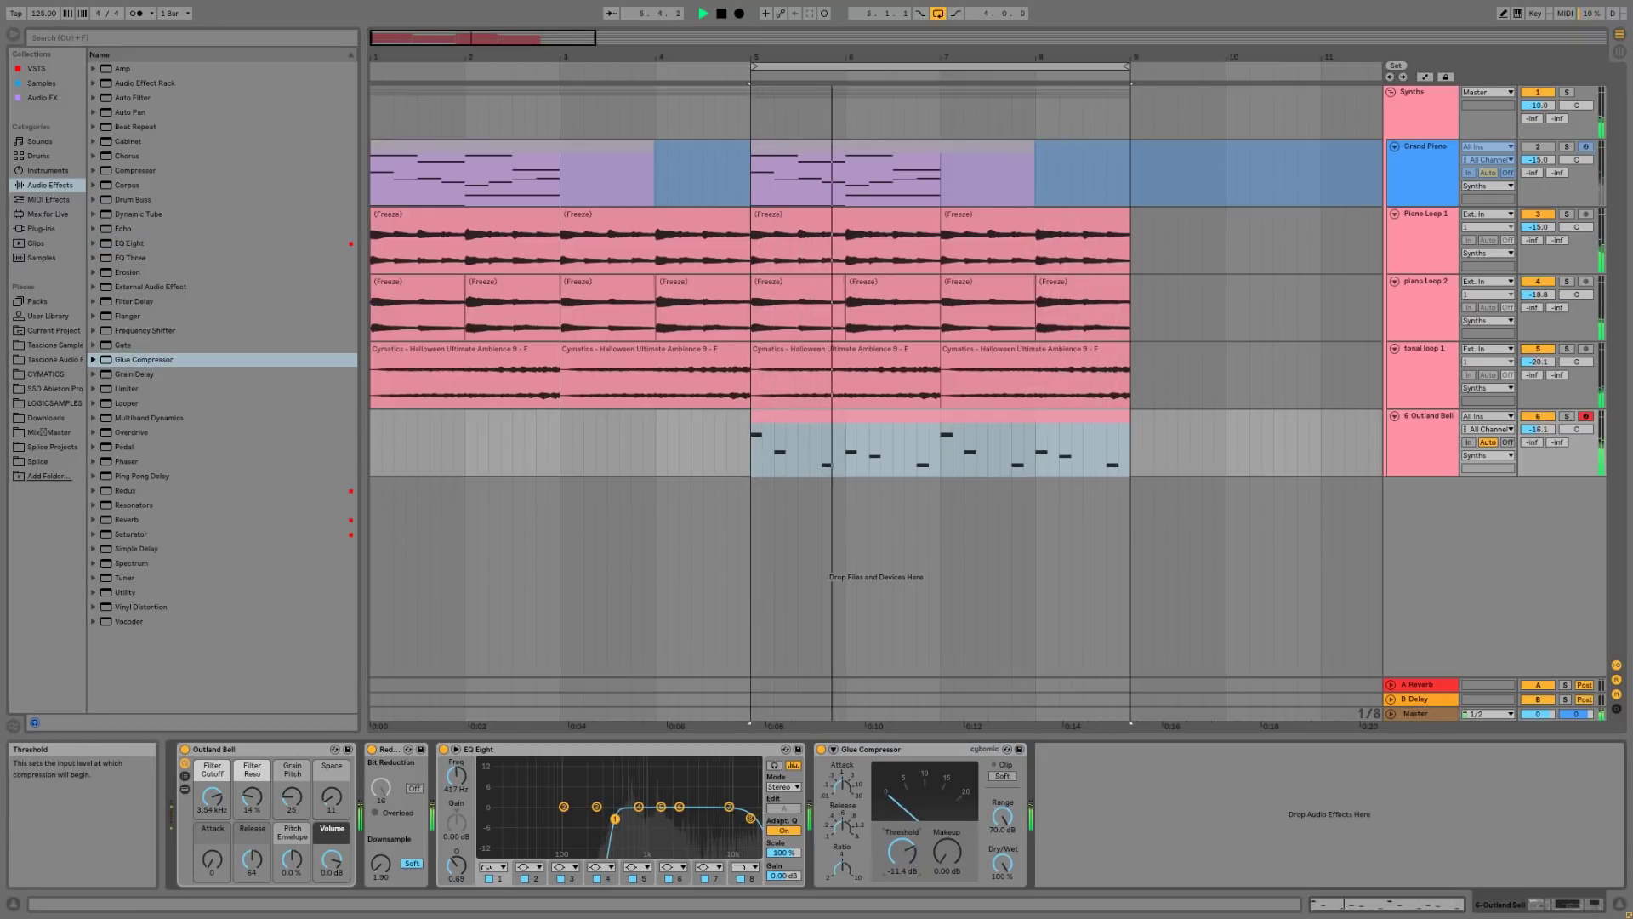
drag(894, 851, 959, 860)
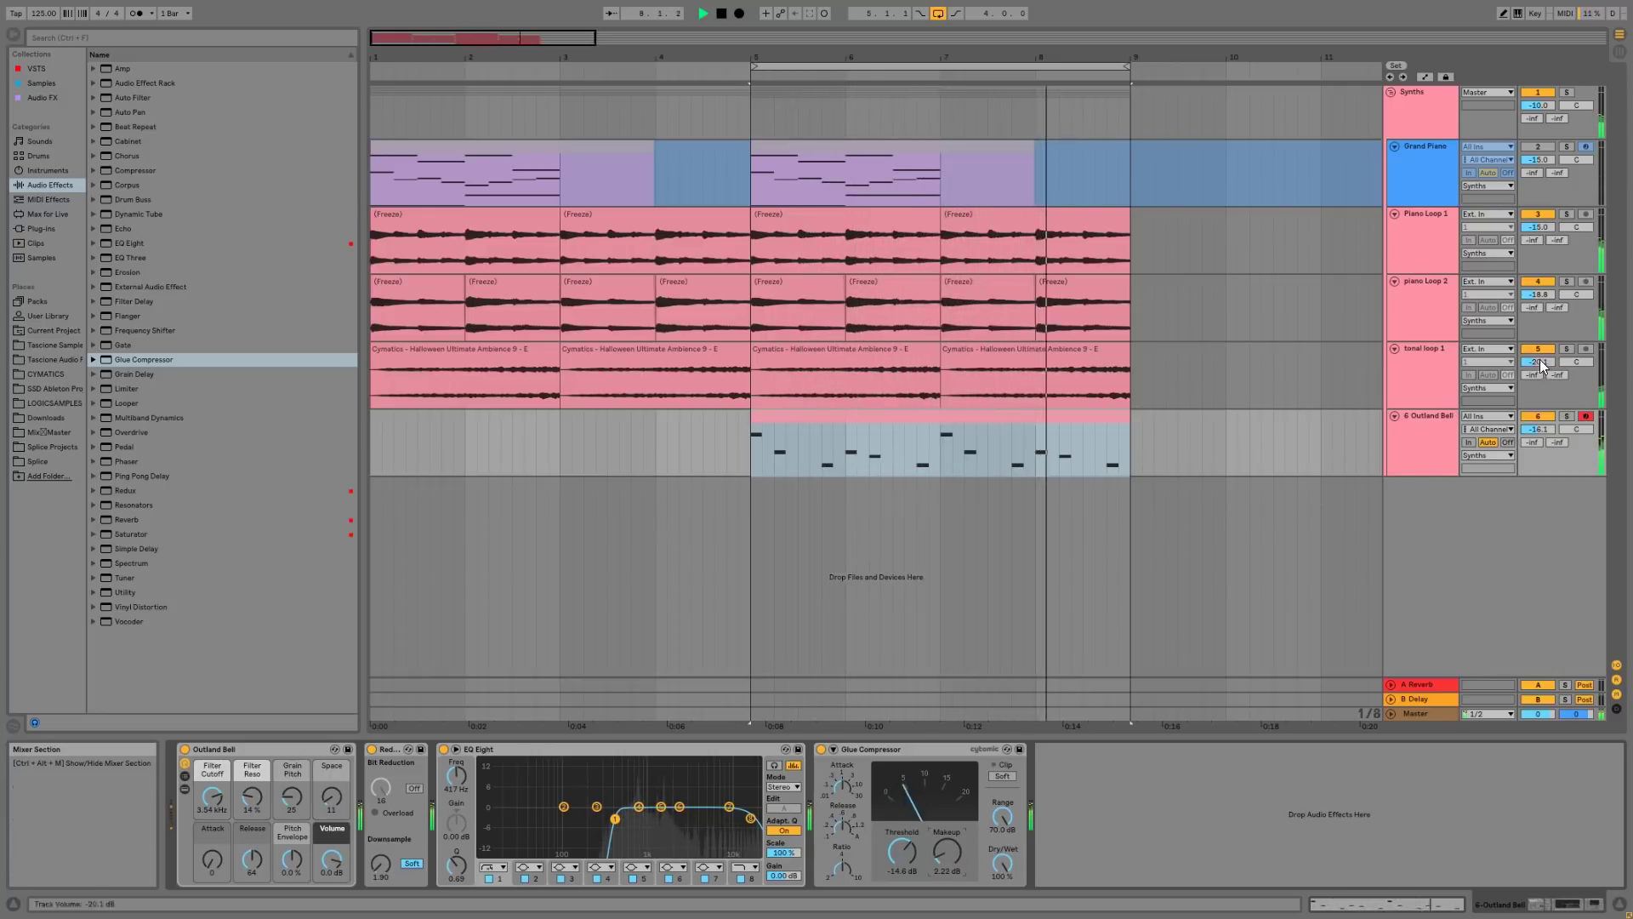
- Extend the loop back to bar 1 to hear all eight bars with every track playing
drag(752, 65, 242, 75)
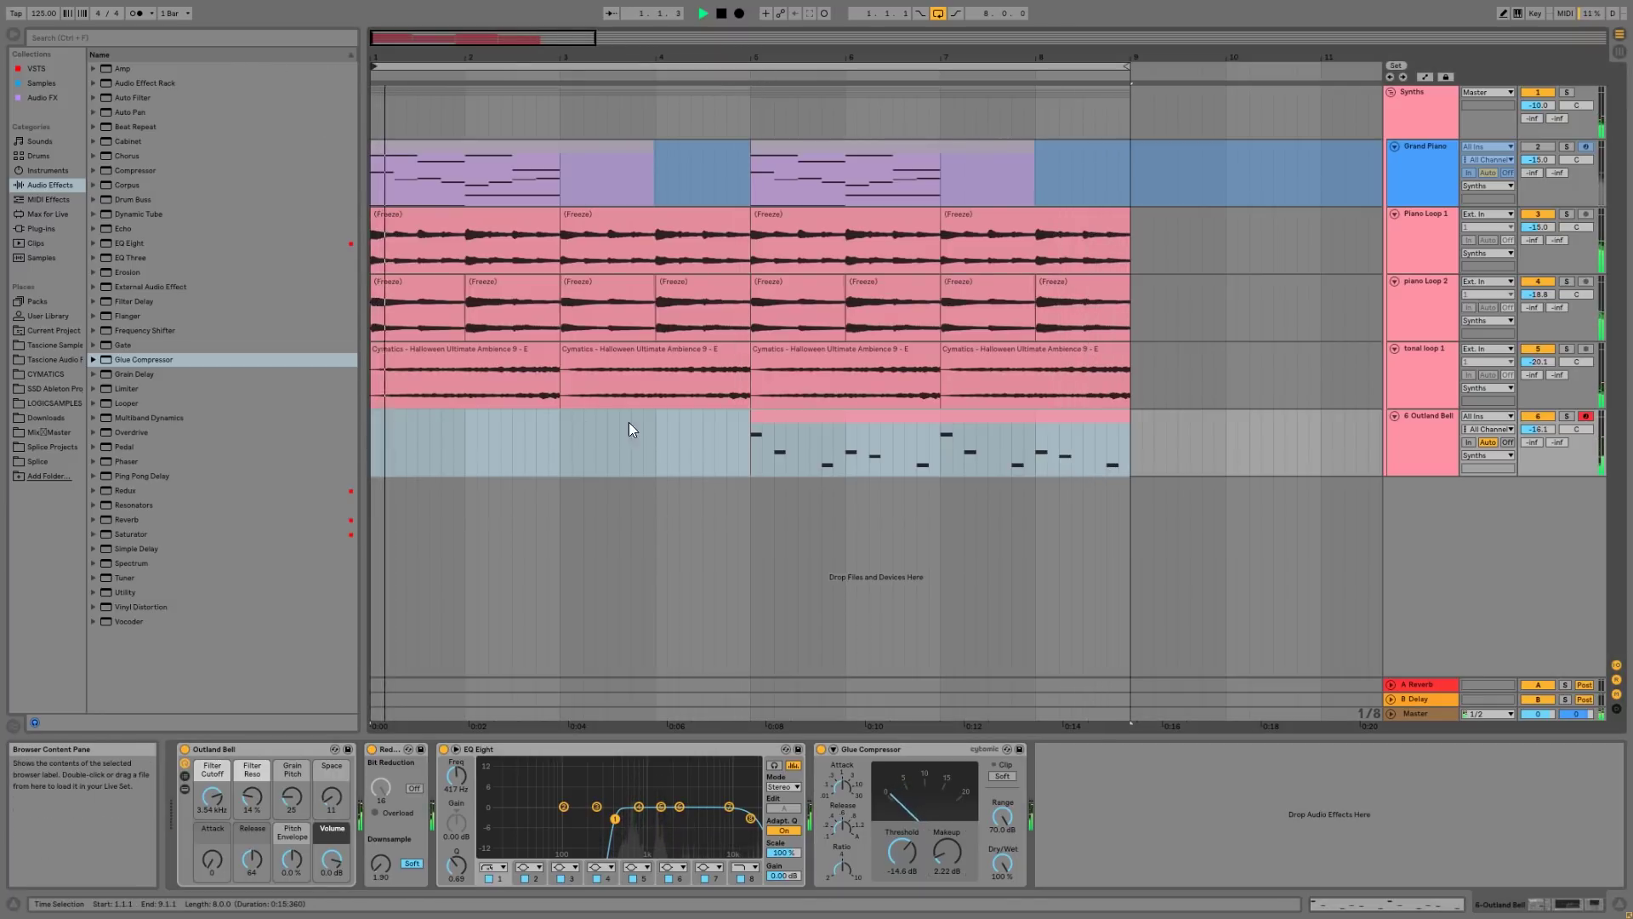
click(759, 452)
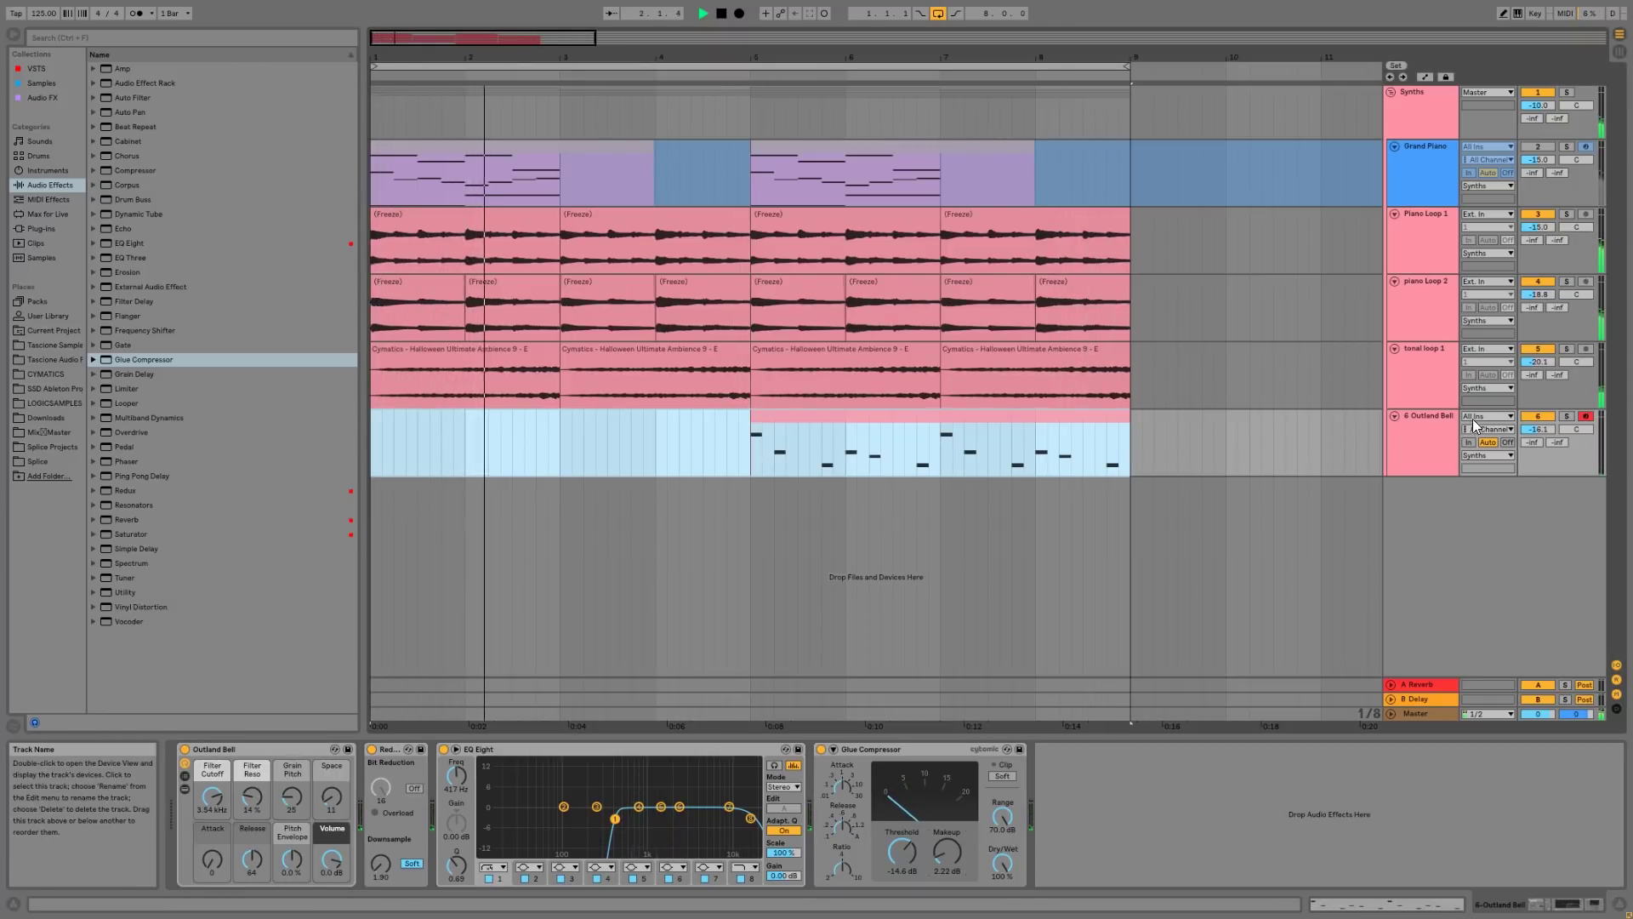
- Solo the Outland Bell track, loop its clip across bars 5 to 8 and play it
click(1566, 416)
drag(747, 456, 1131, 432)
key(space)
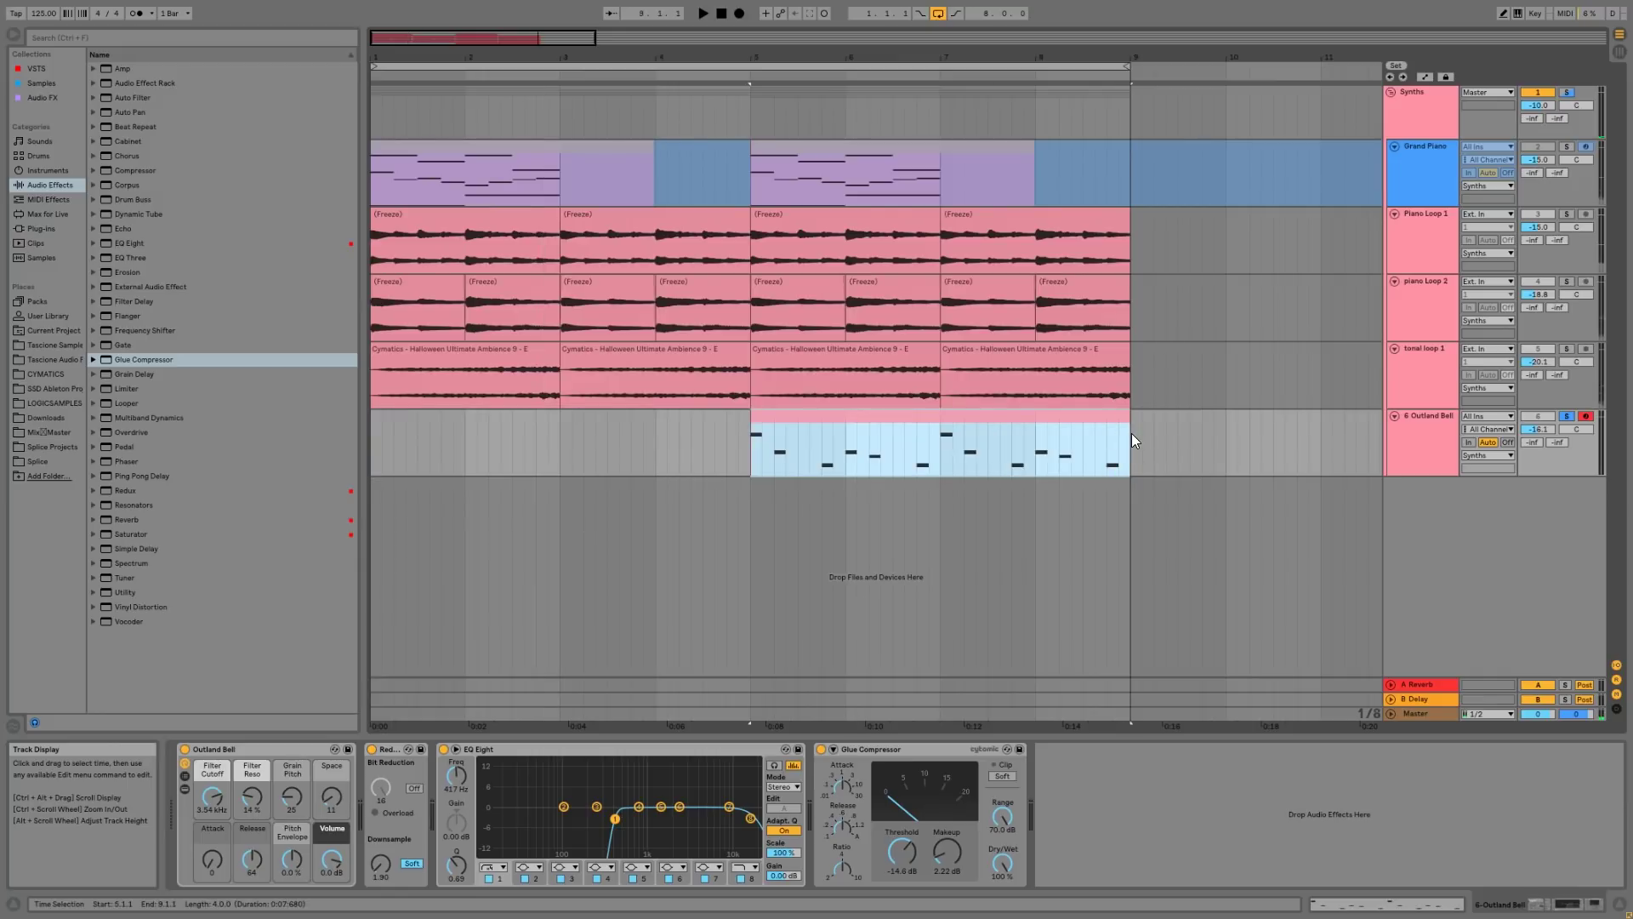
key(ctrl+l)
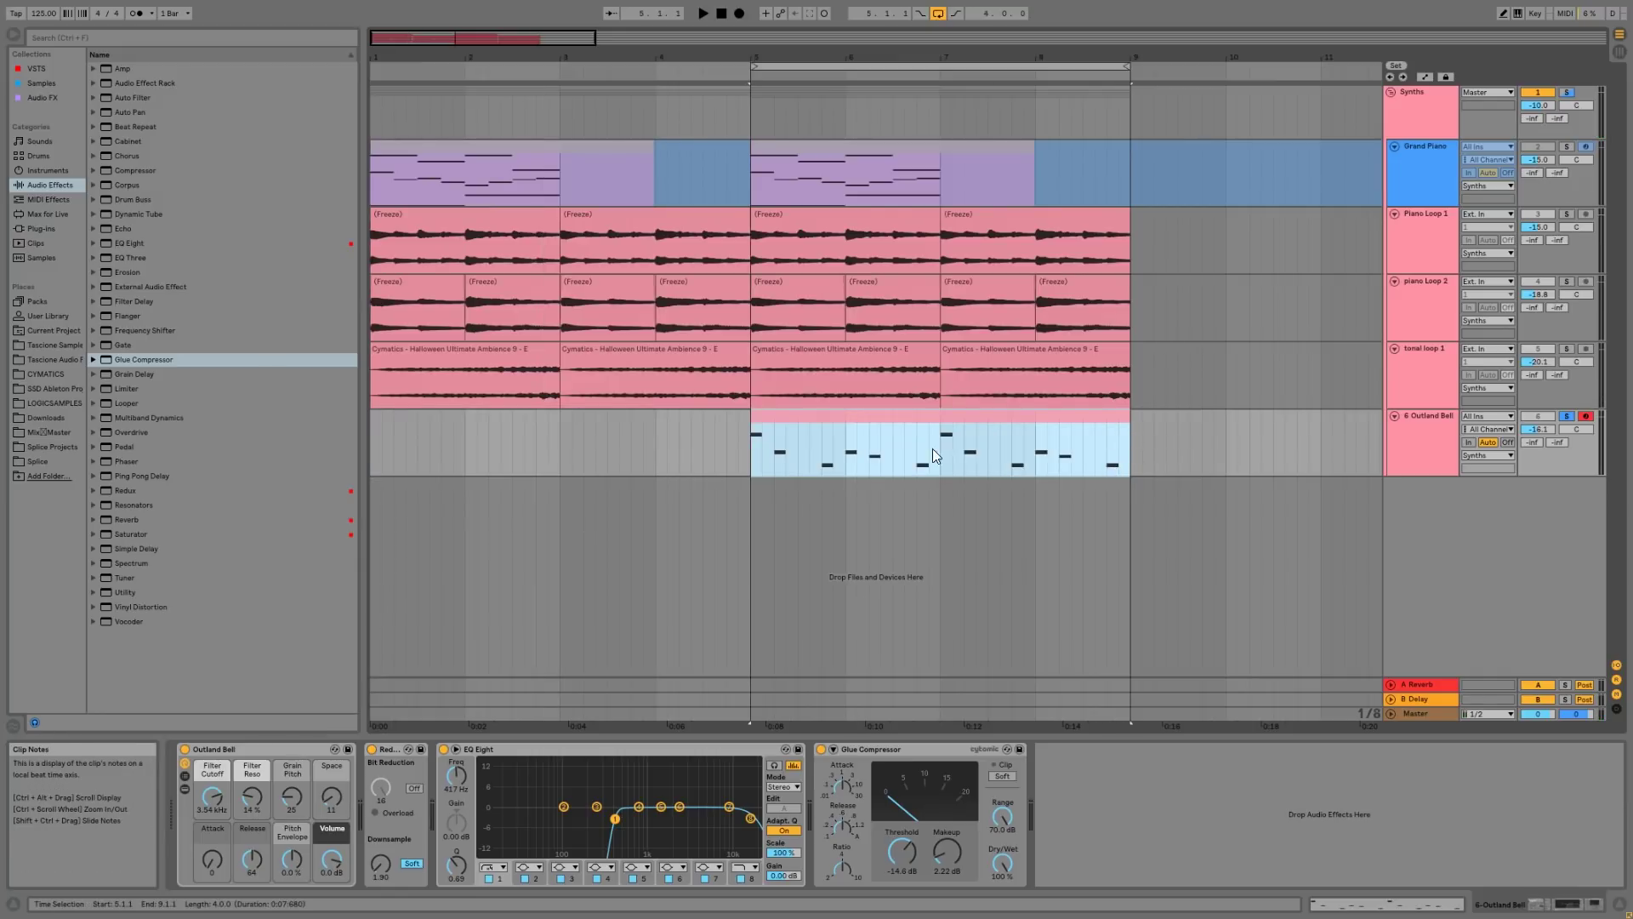
key(space)
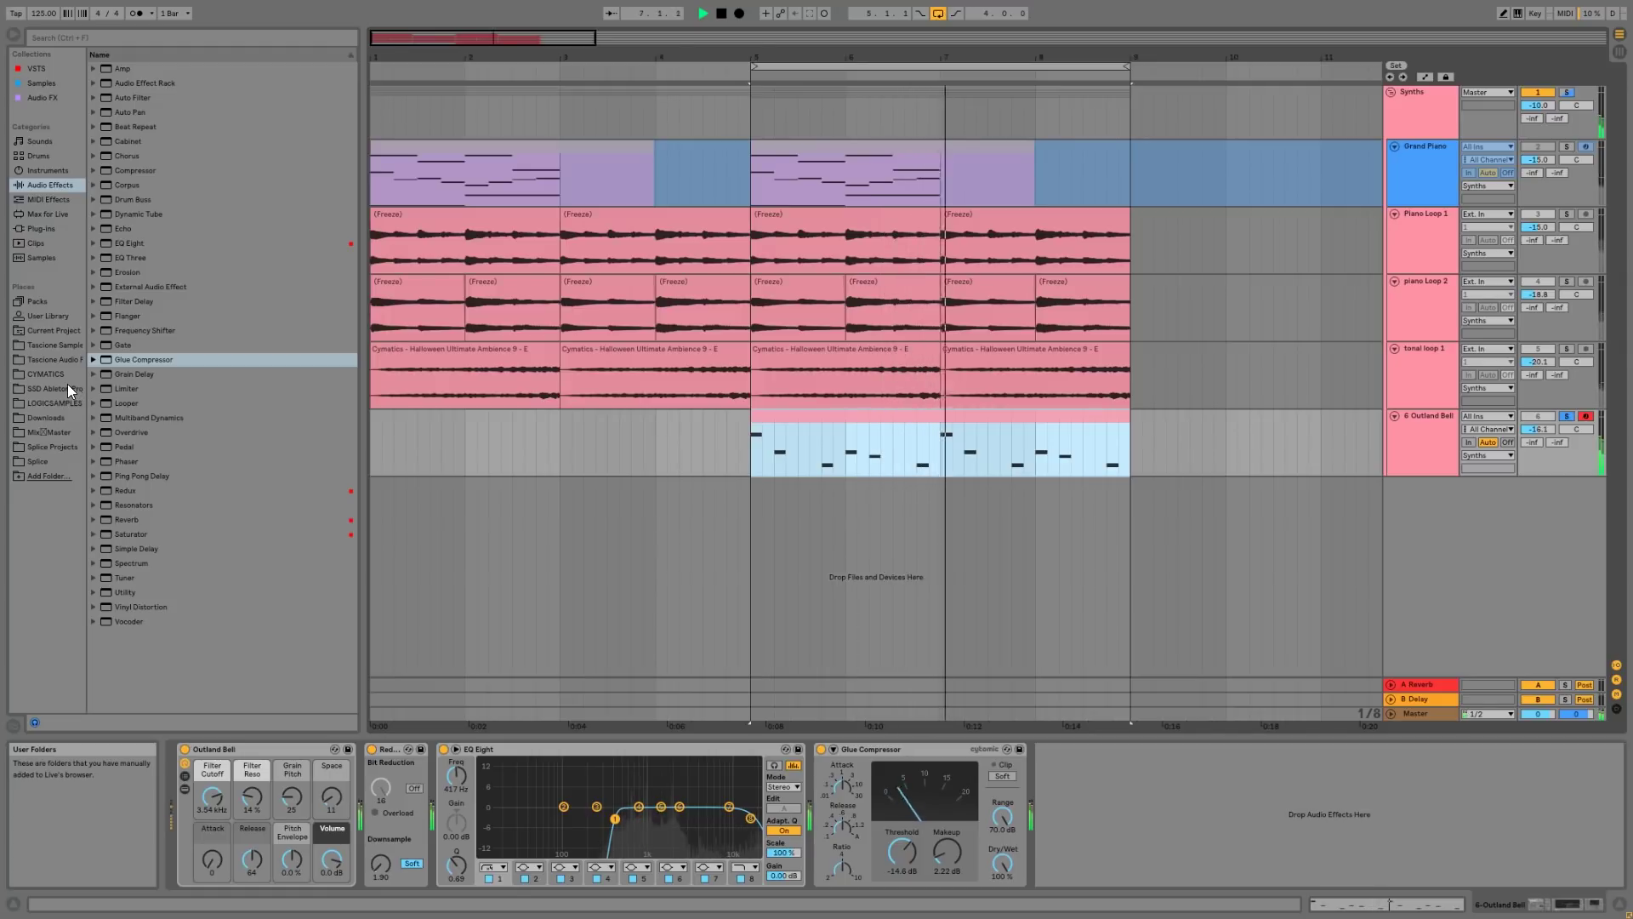
- Try the Street Bells preset on the soloed track and replace it with Clear Icon from the Synth Keys presets
click(48, 174)
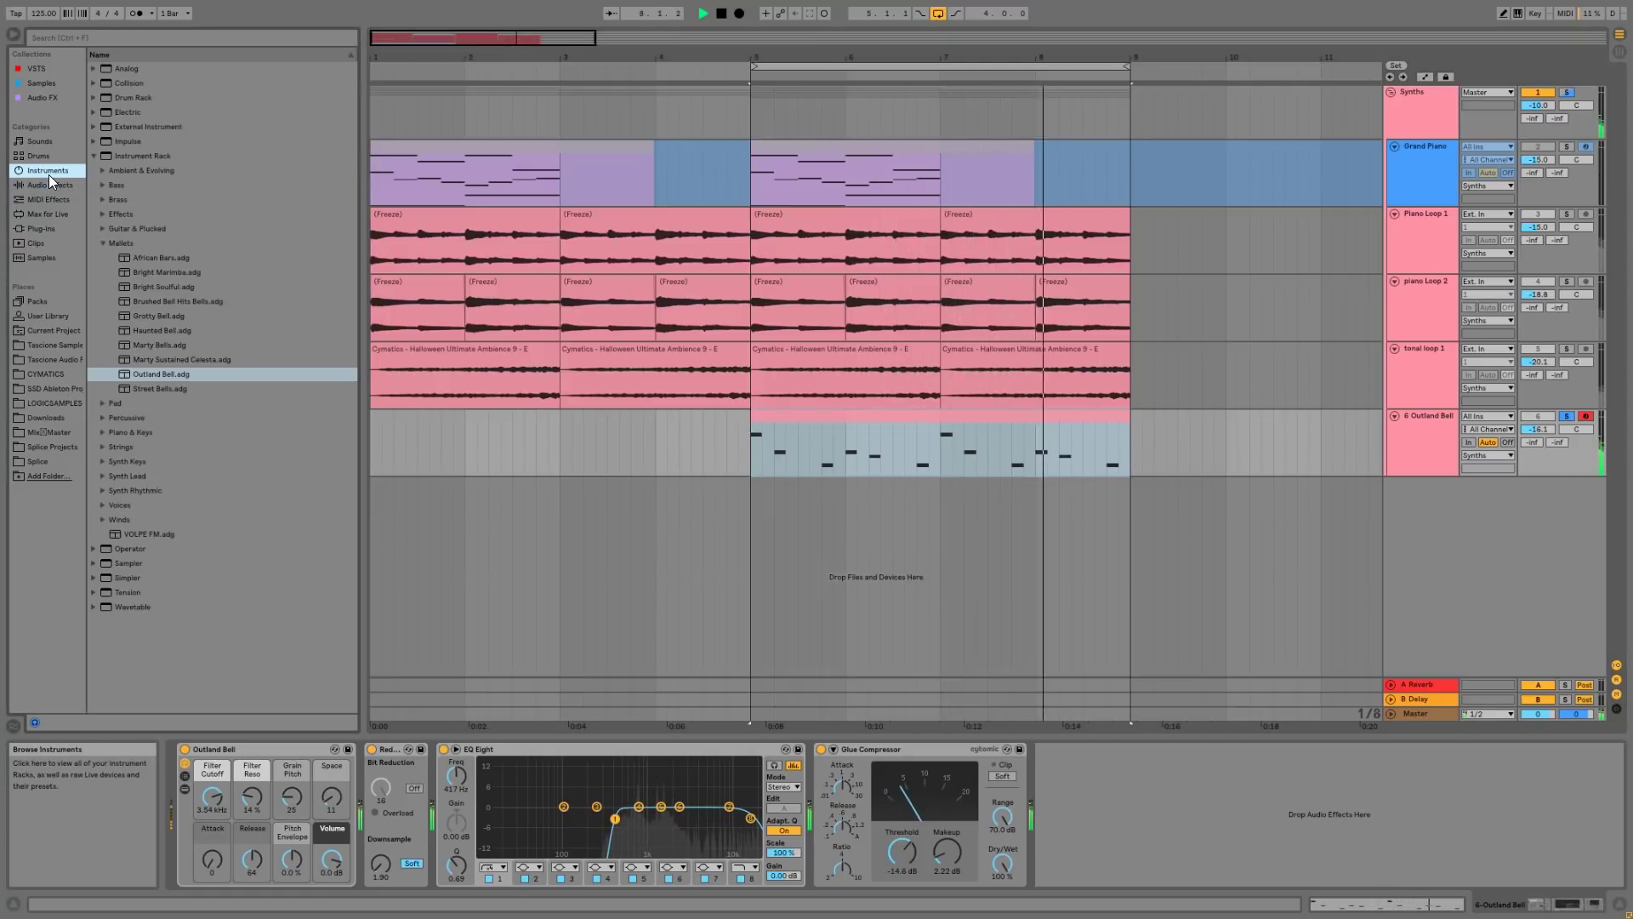
double_click(160, 388)
key(space)
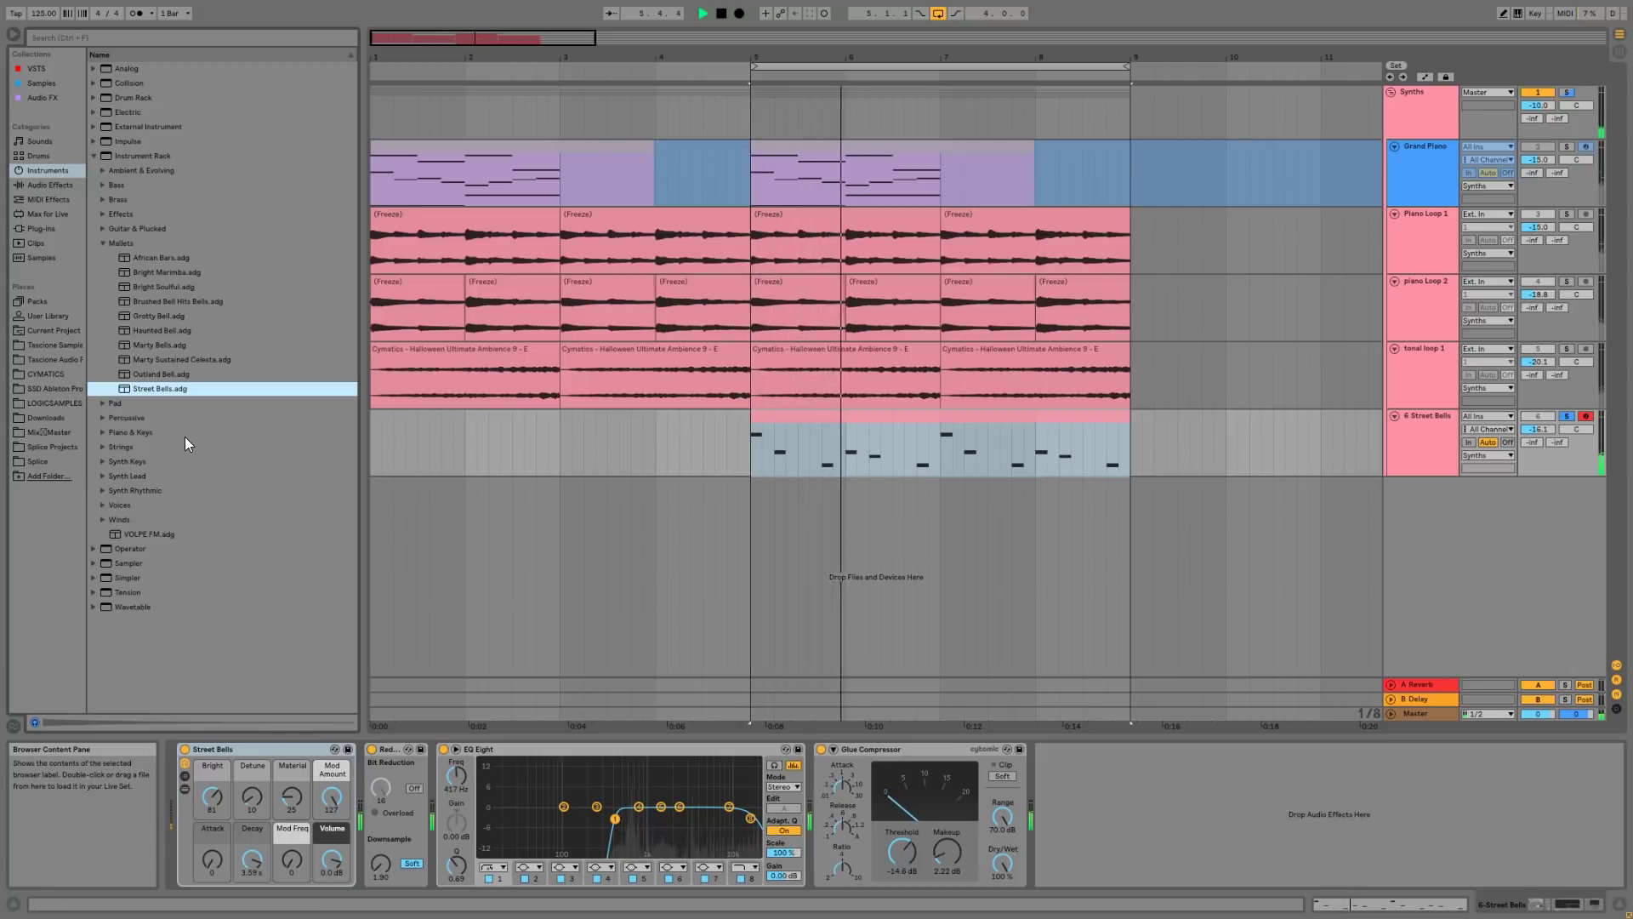
click(100, 461)
double_click(141, 418)
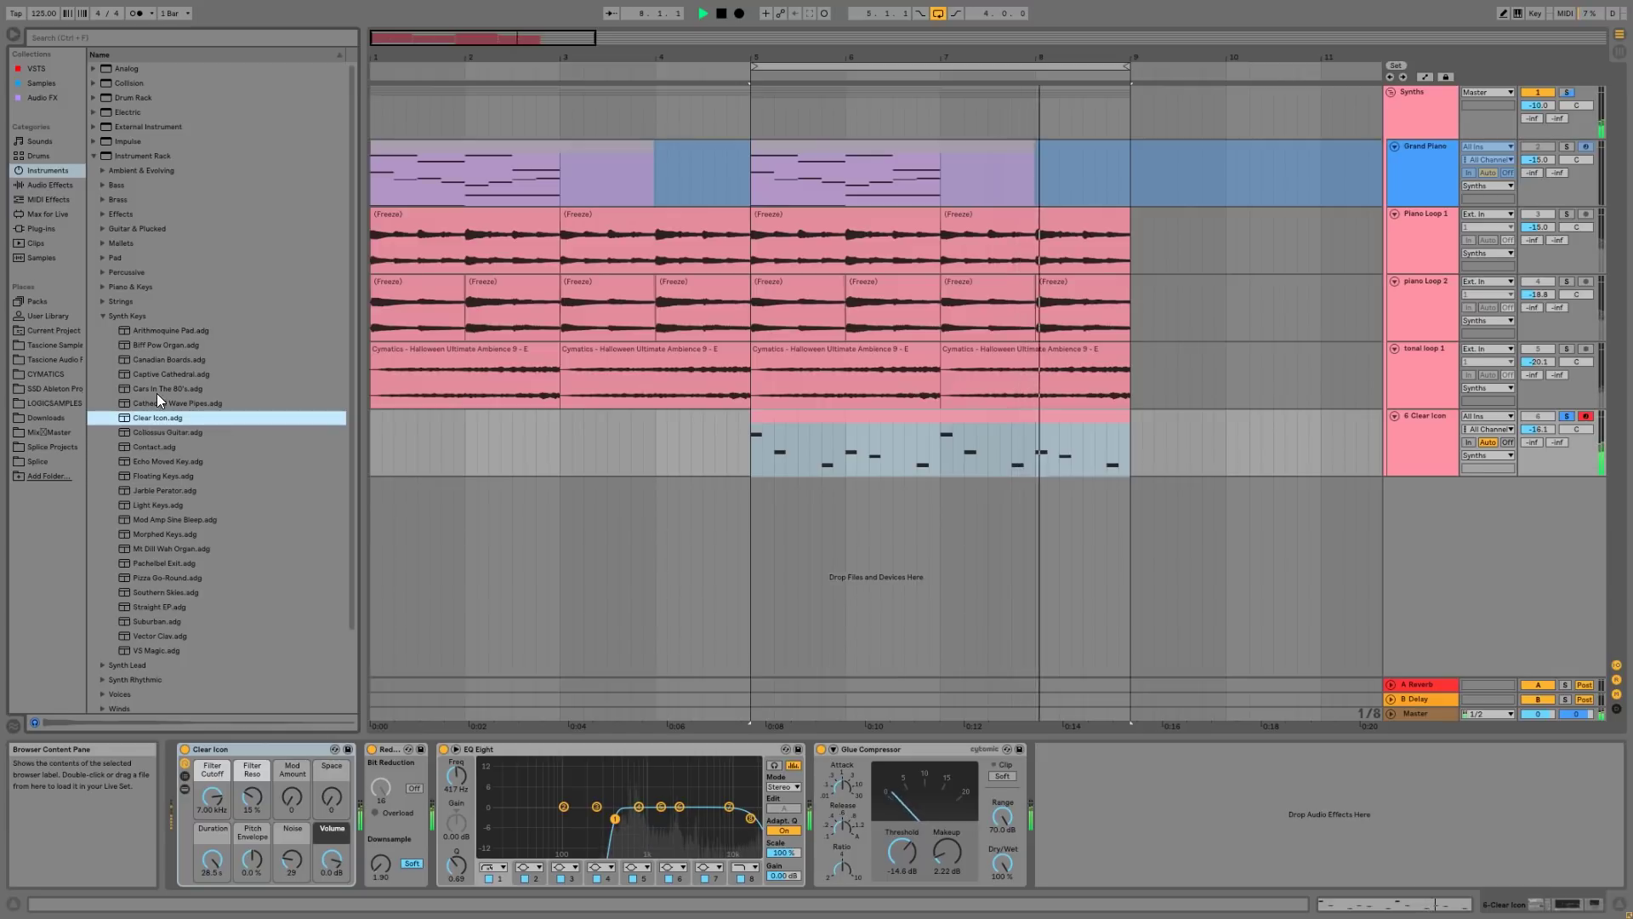
- Audition the Cars In The 80's, Captive Cathedral, Canadian Boards and Biff Pow Organ presets on the soloed track, settling on Cars In The 80's
double_click(156, 389)
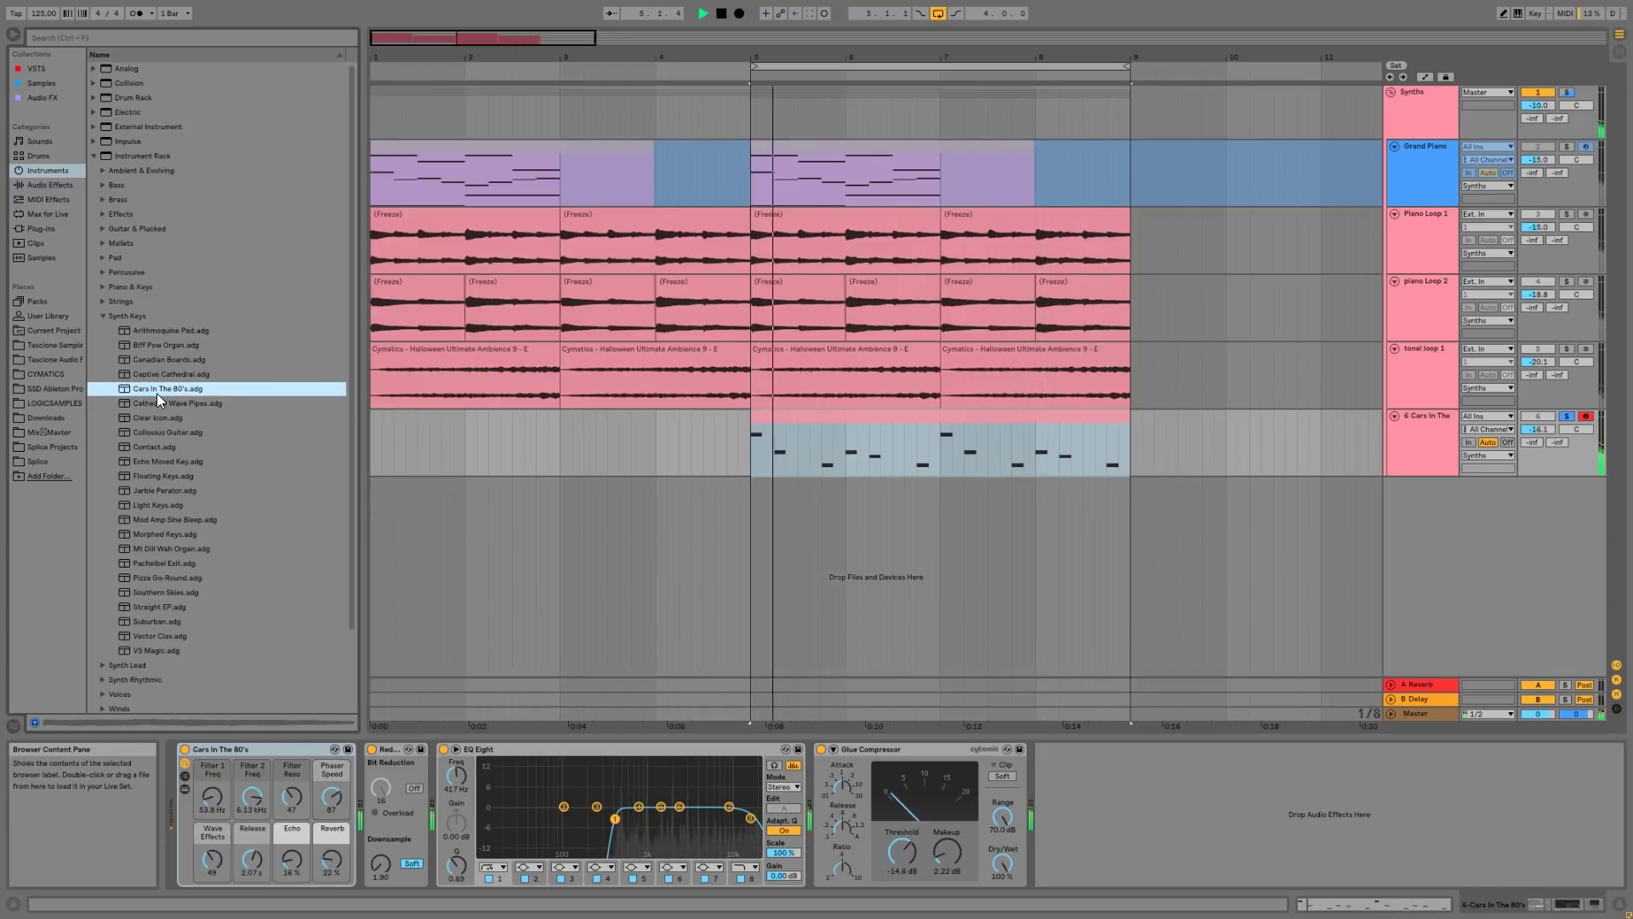
double_click(141, 371)
click(146, 360)
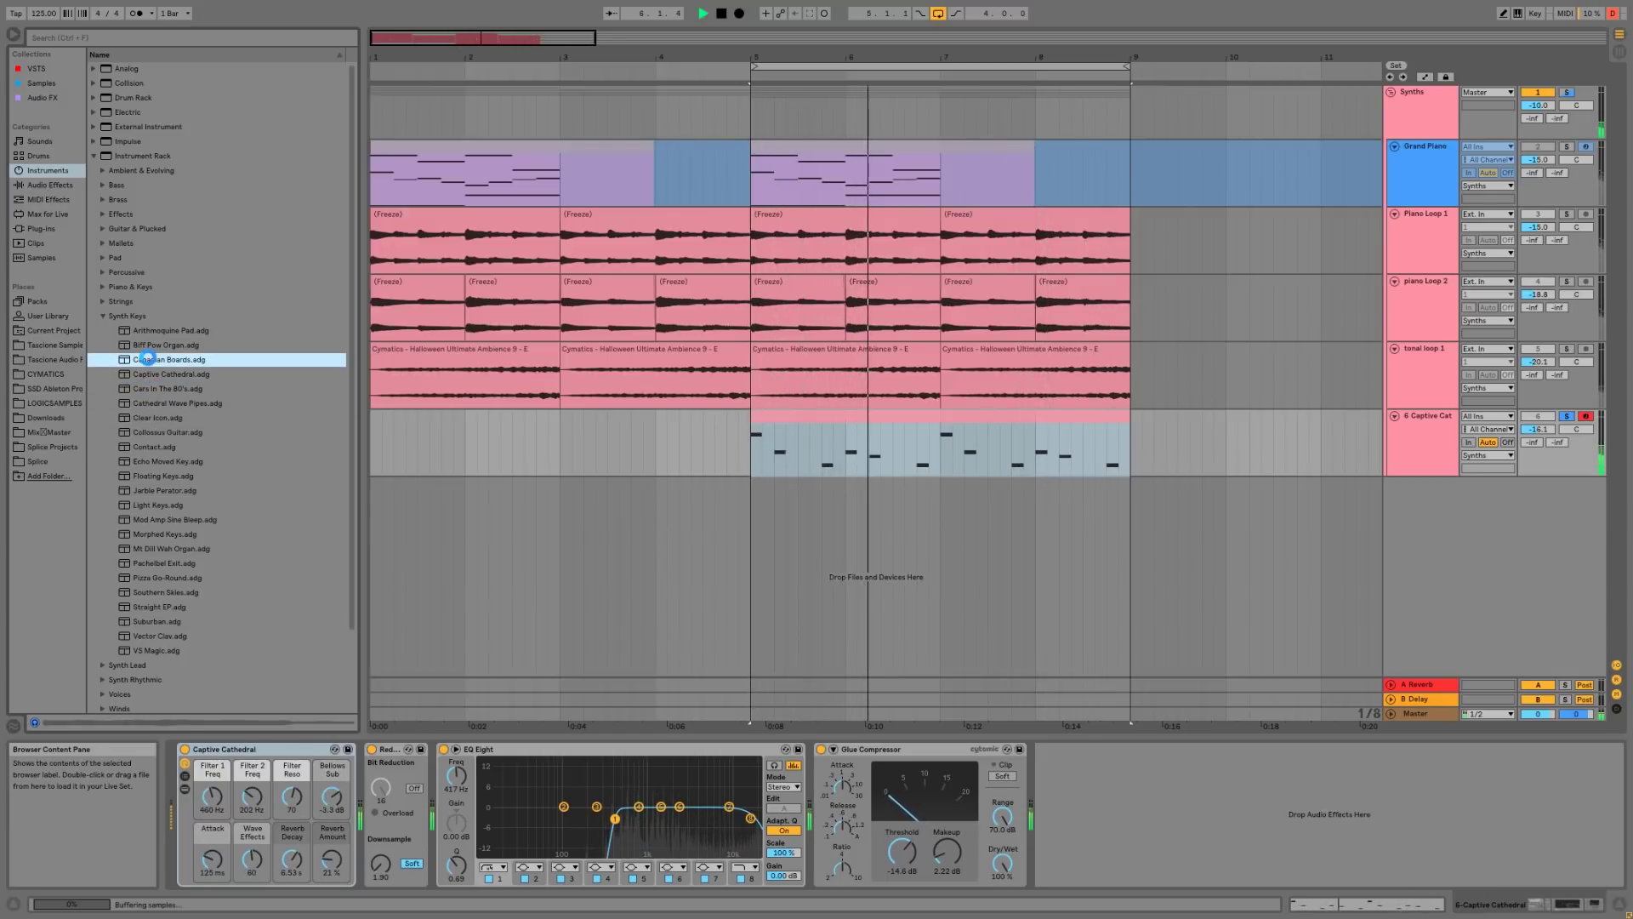
double_click(148, 357)
click(155, 347)
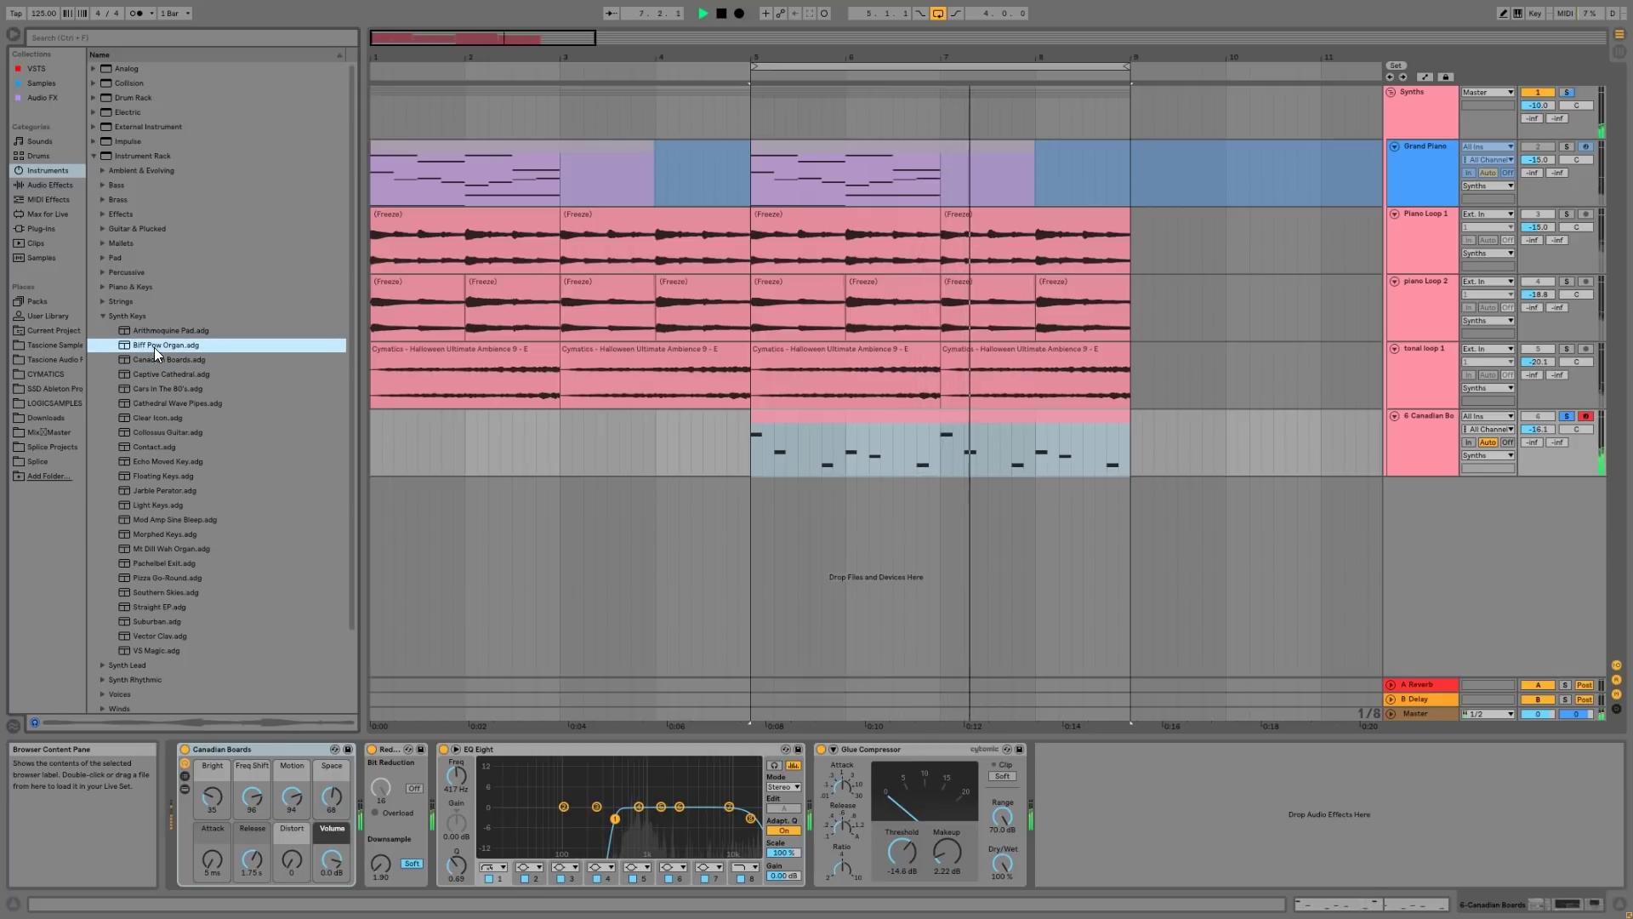
double_click(155, 347)
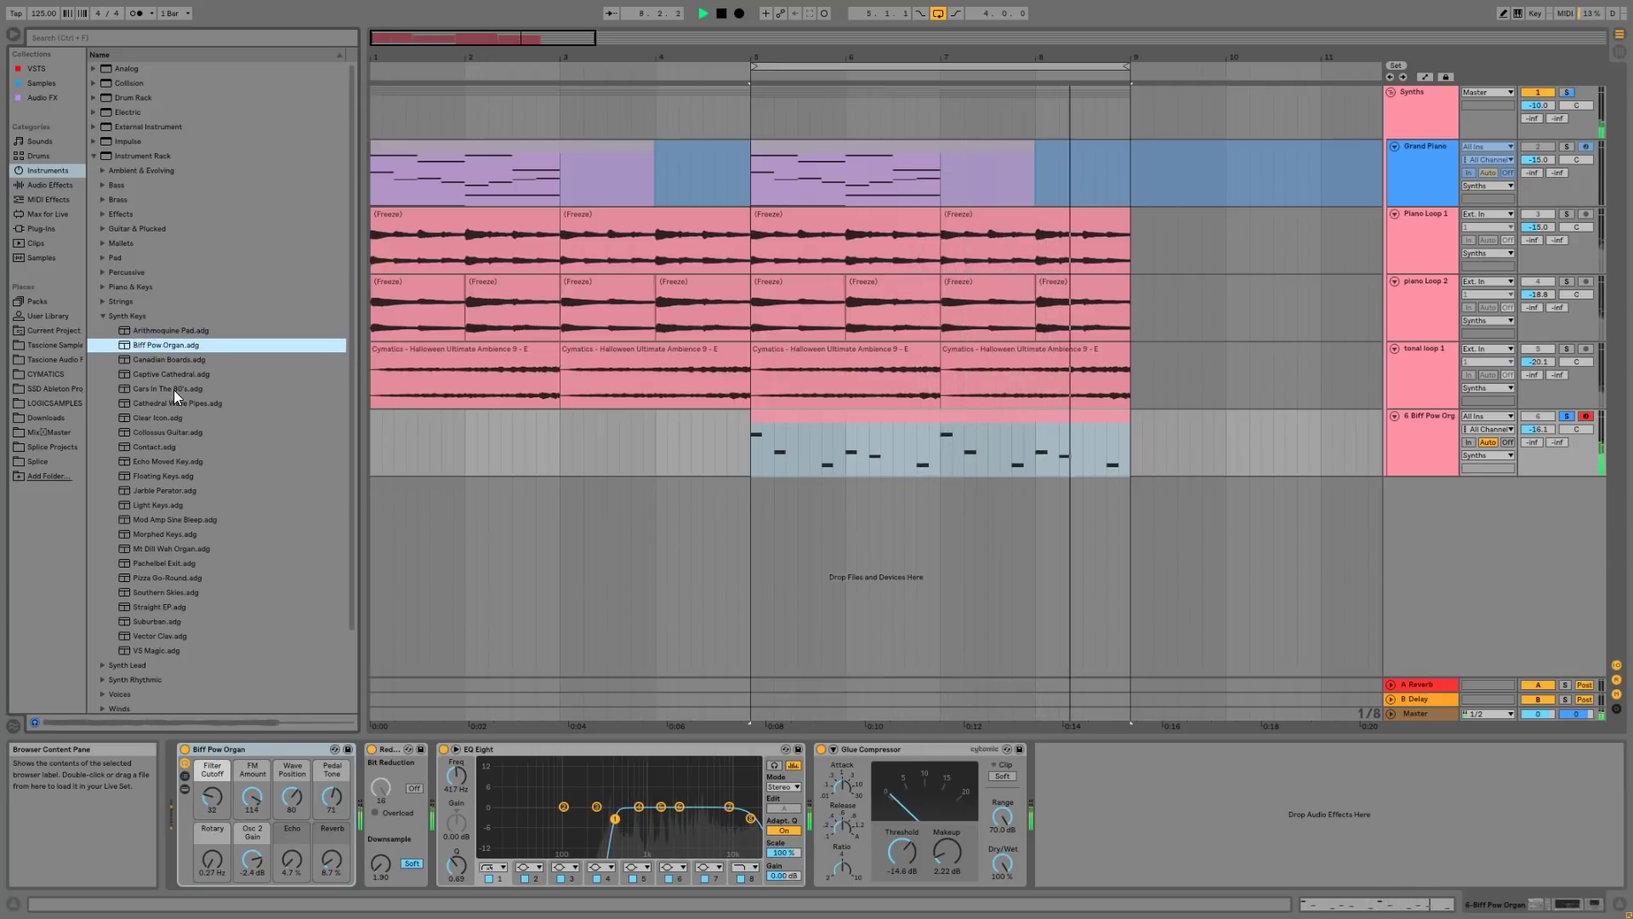
double_click(173, 390)
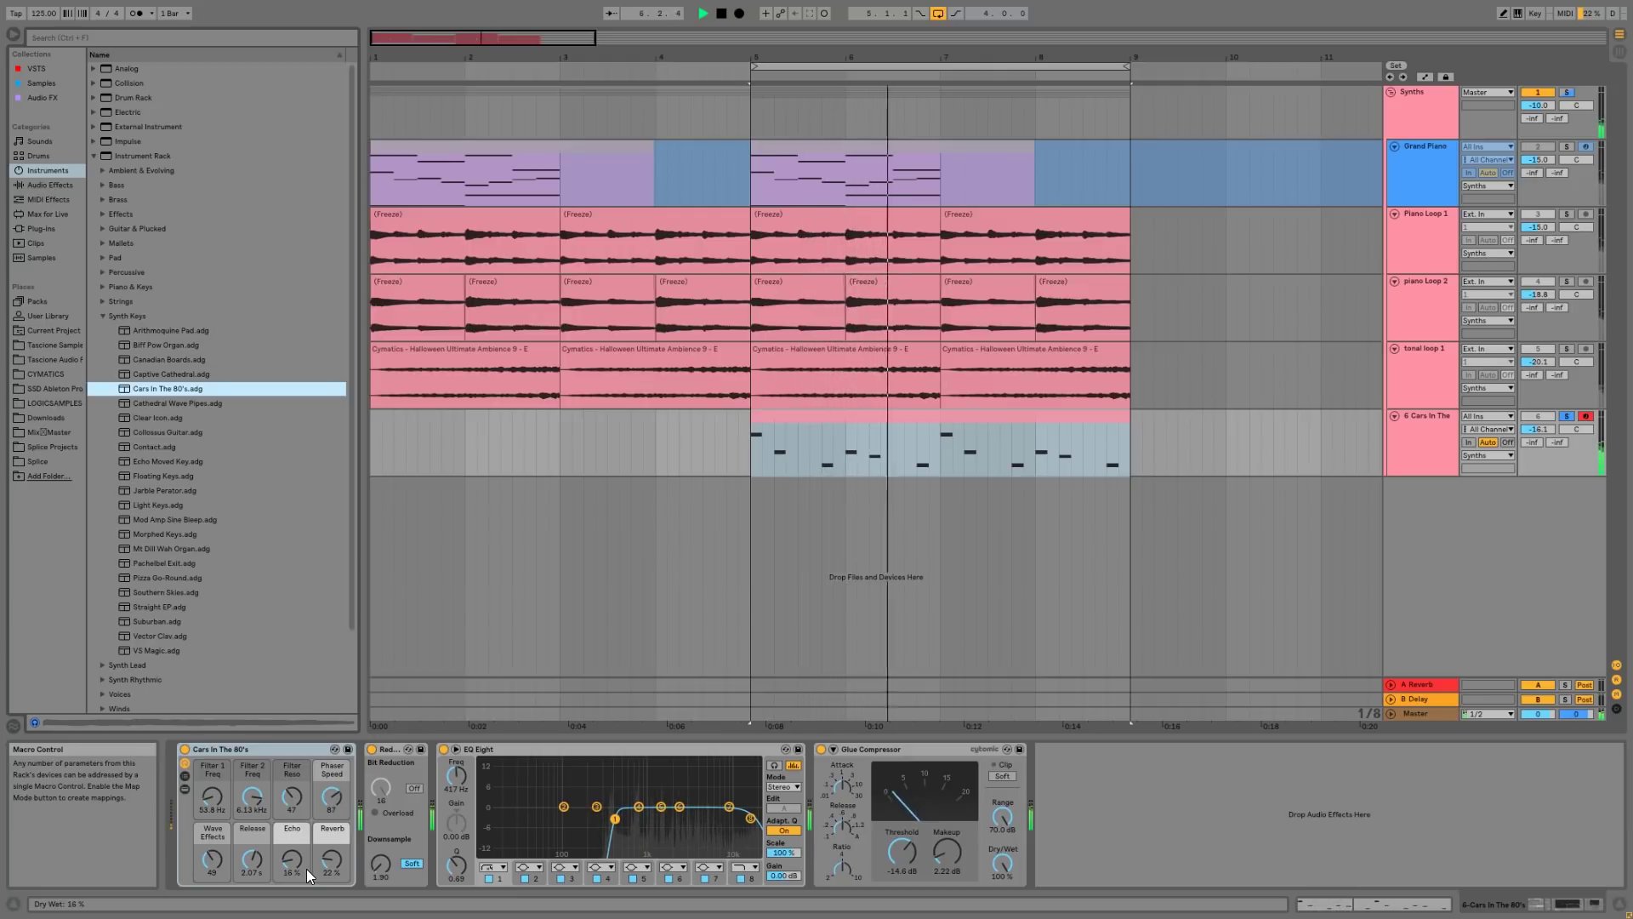
- Unsolo the Cars In The 80's track and lower its volume to about -19 dB
click(1565, 417)
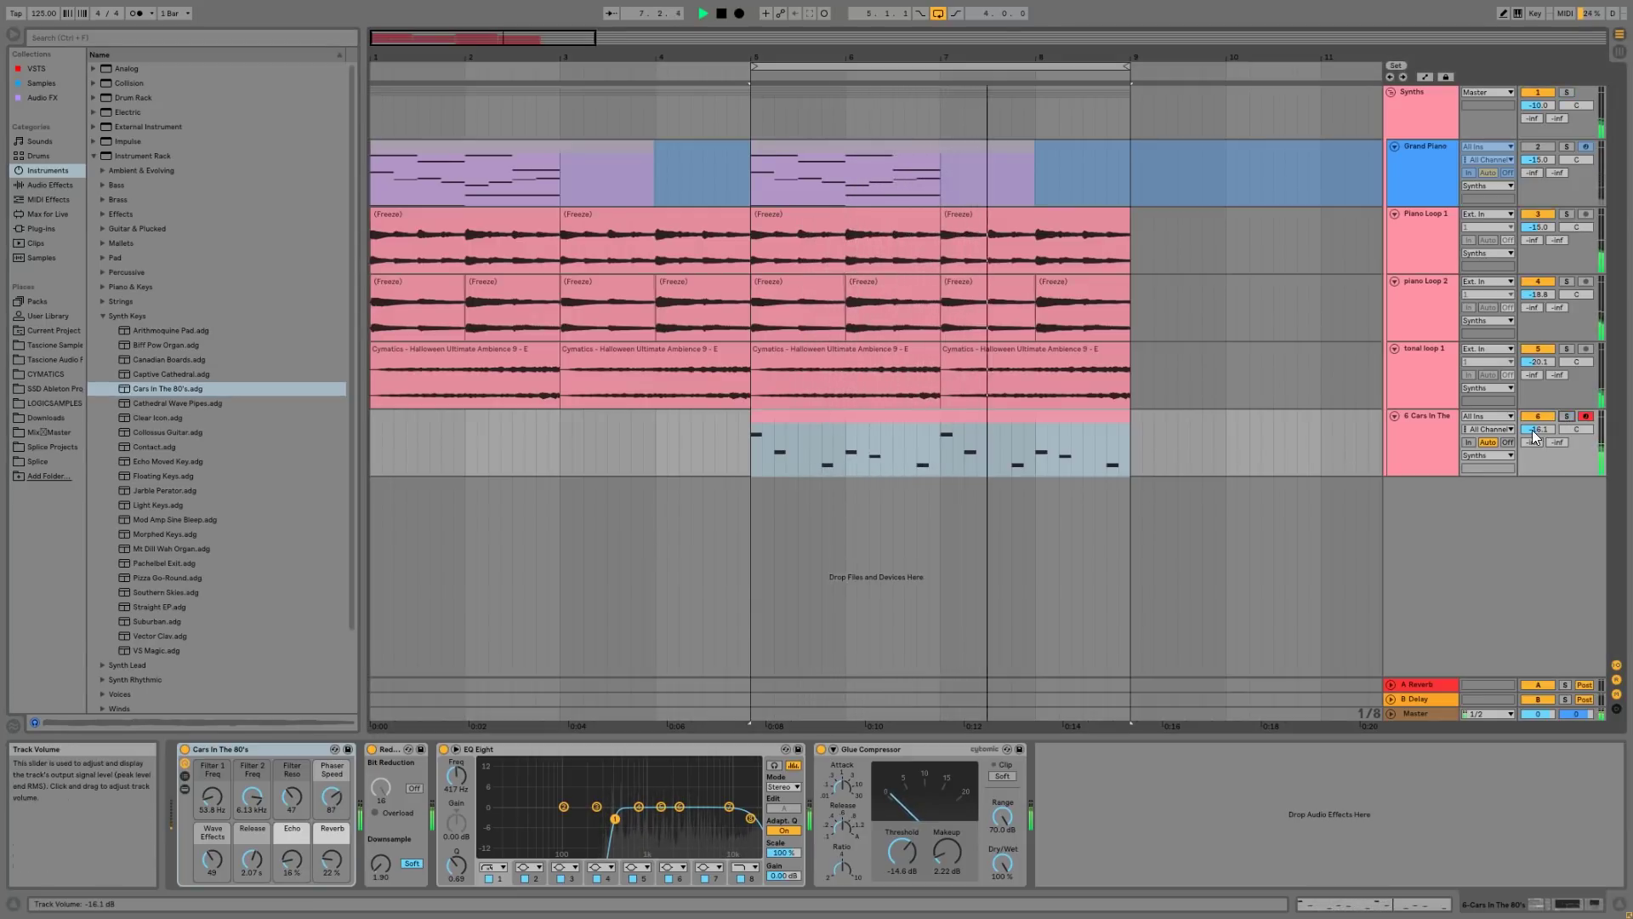
drag(1538, 430, 1538, 446)
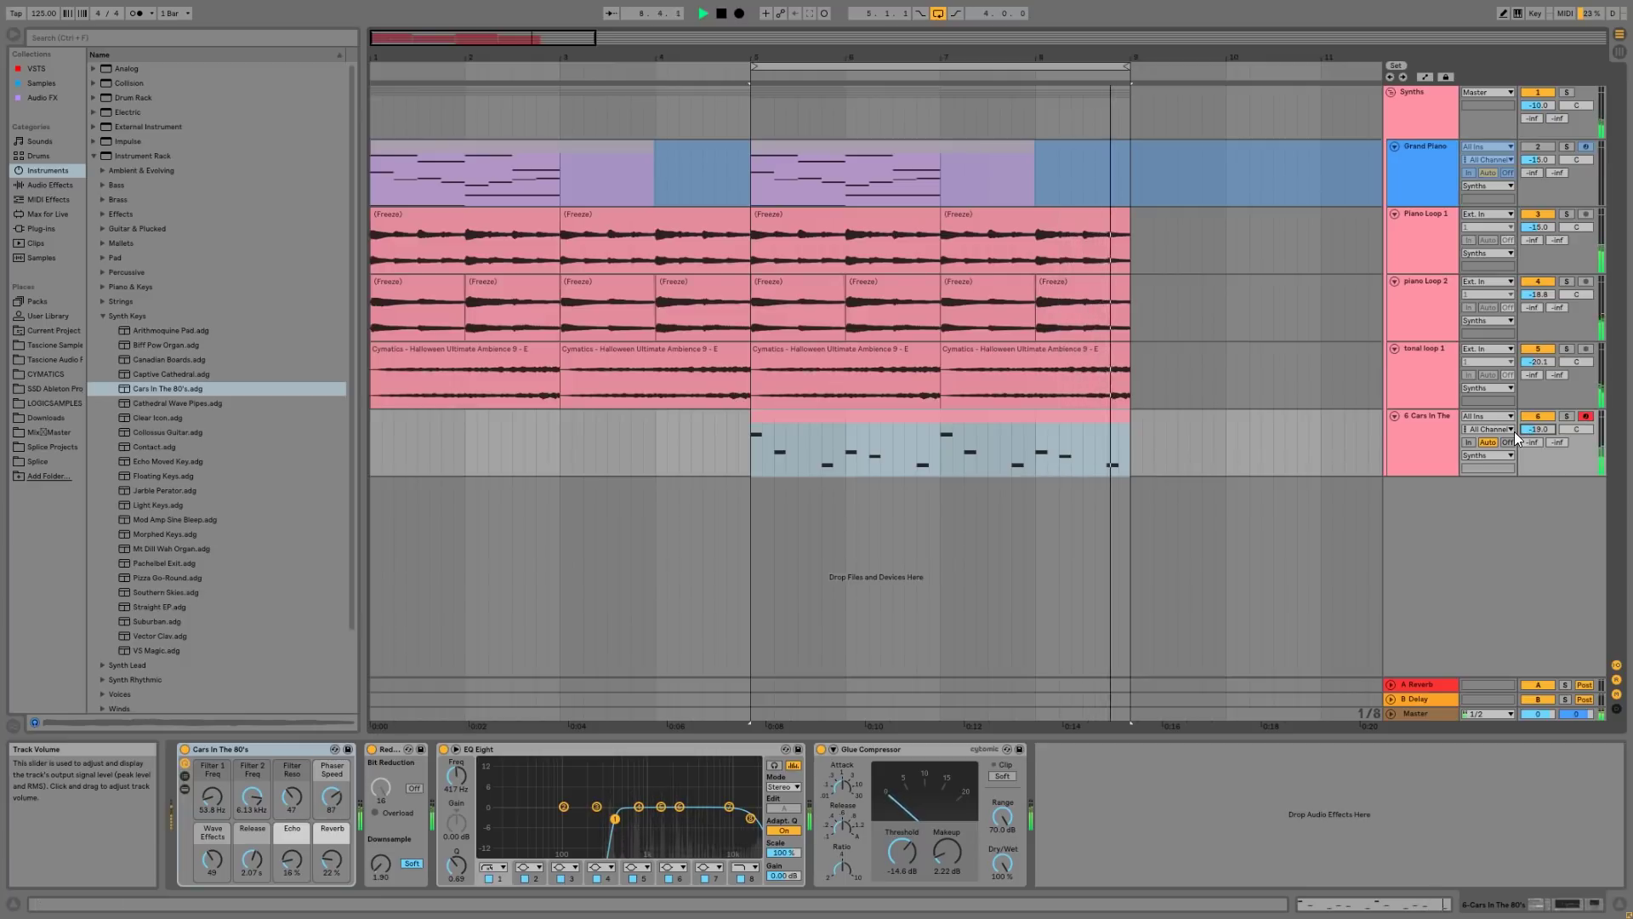
- Set Redux downsampling to 1.20 and the EQ Eight low cut to about 135 Hz, readjusting the track volume to suit
click(373, 749)
click(372, 749)
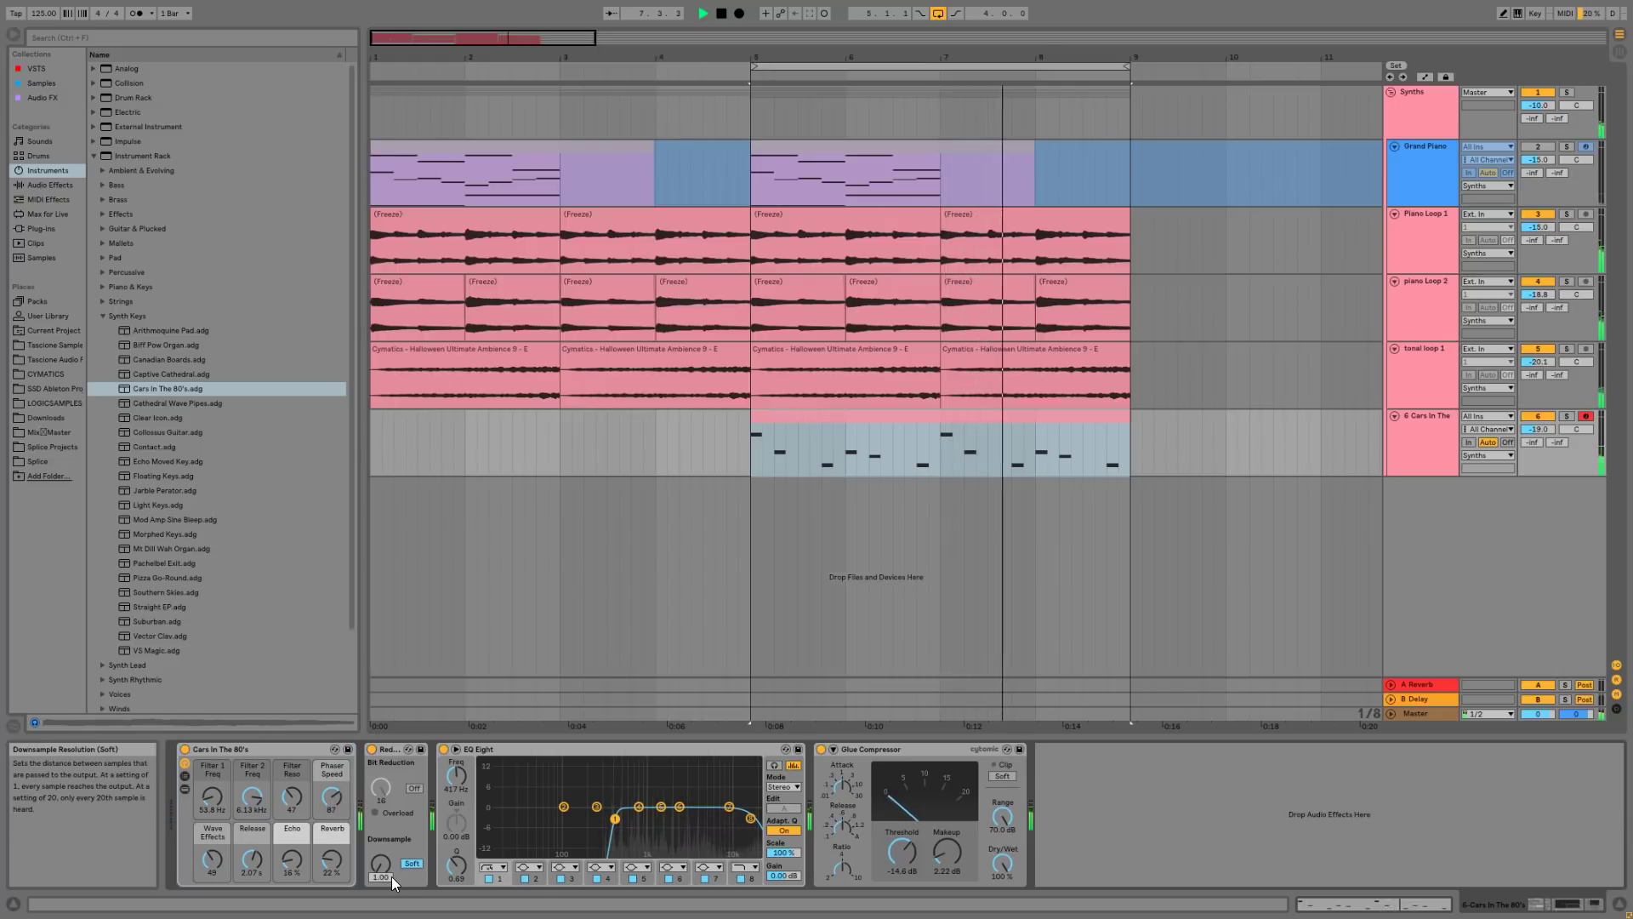
drag(389, 874, 384, 840)
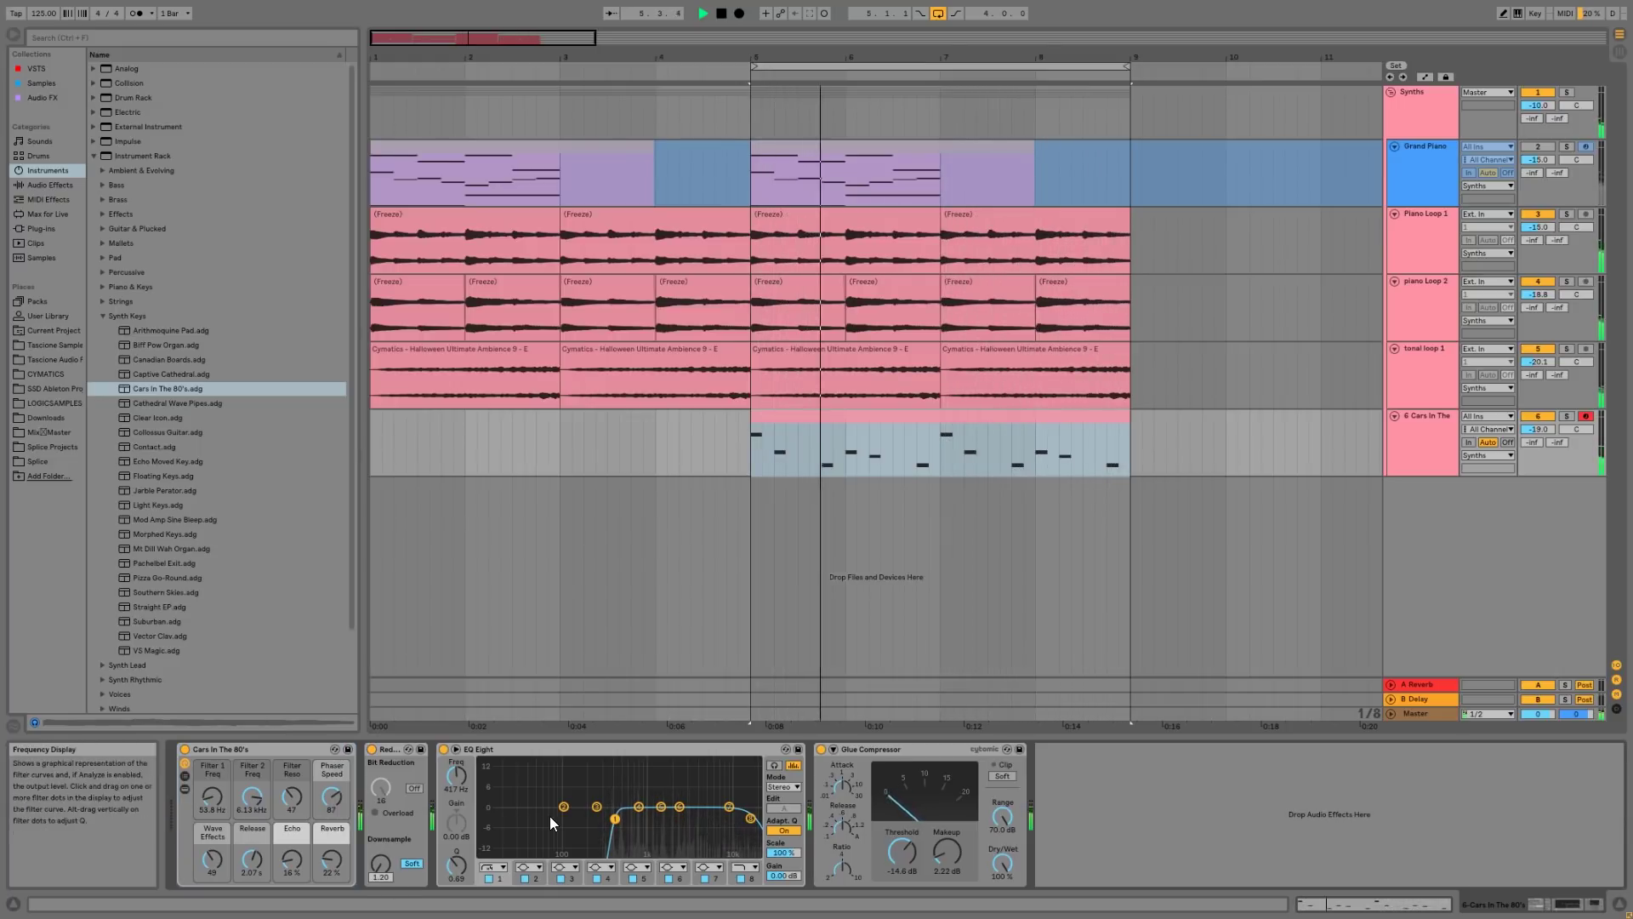
drag(615, 818, 574, 825)
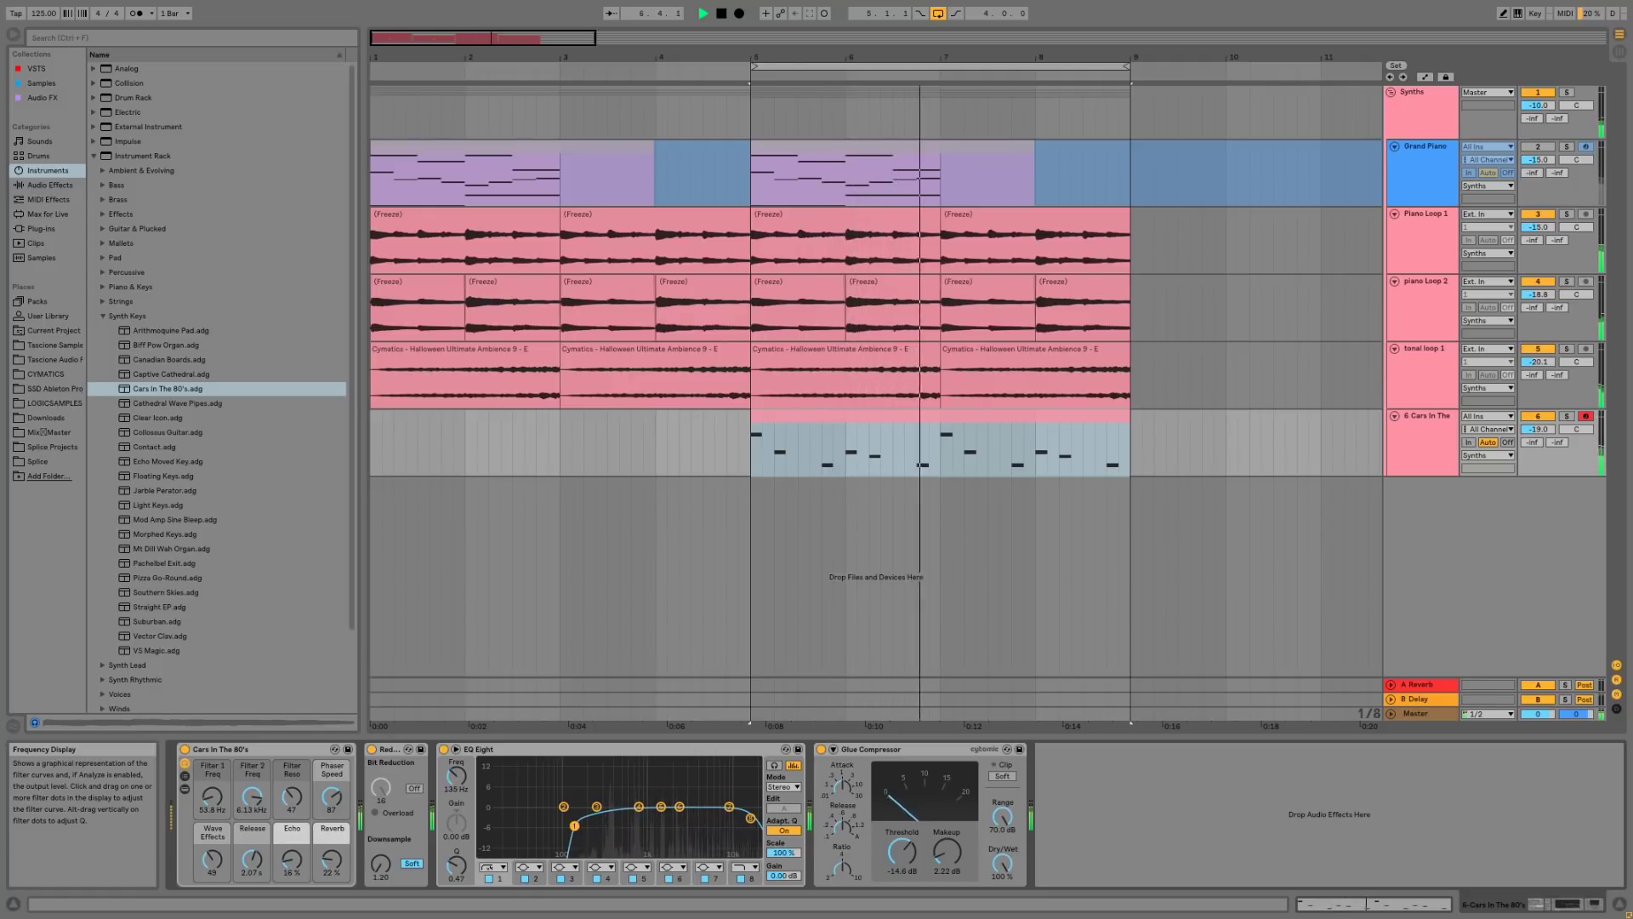
drag(1537, 431, 1536, 423)
- Add an Auto Pan after the Glue Compressor with an amount of about 41.3% and a rate of about 0.77 Hz
click(50, 184)
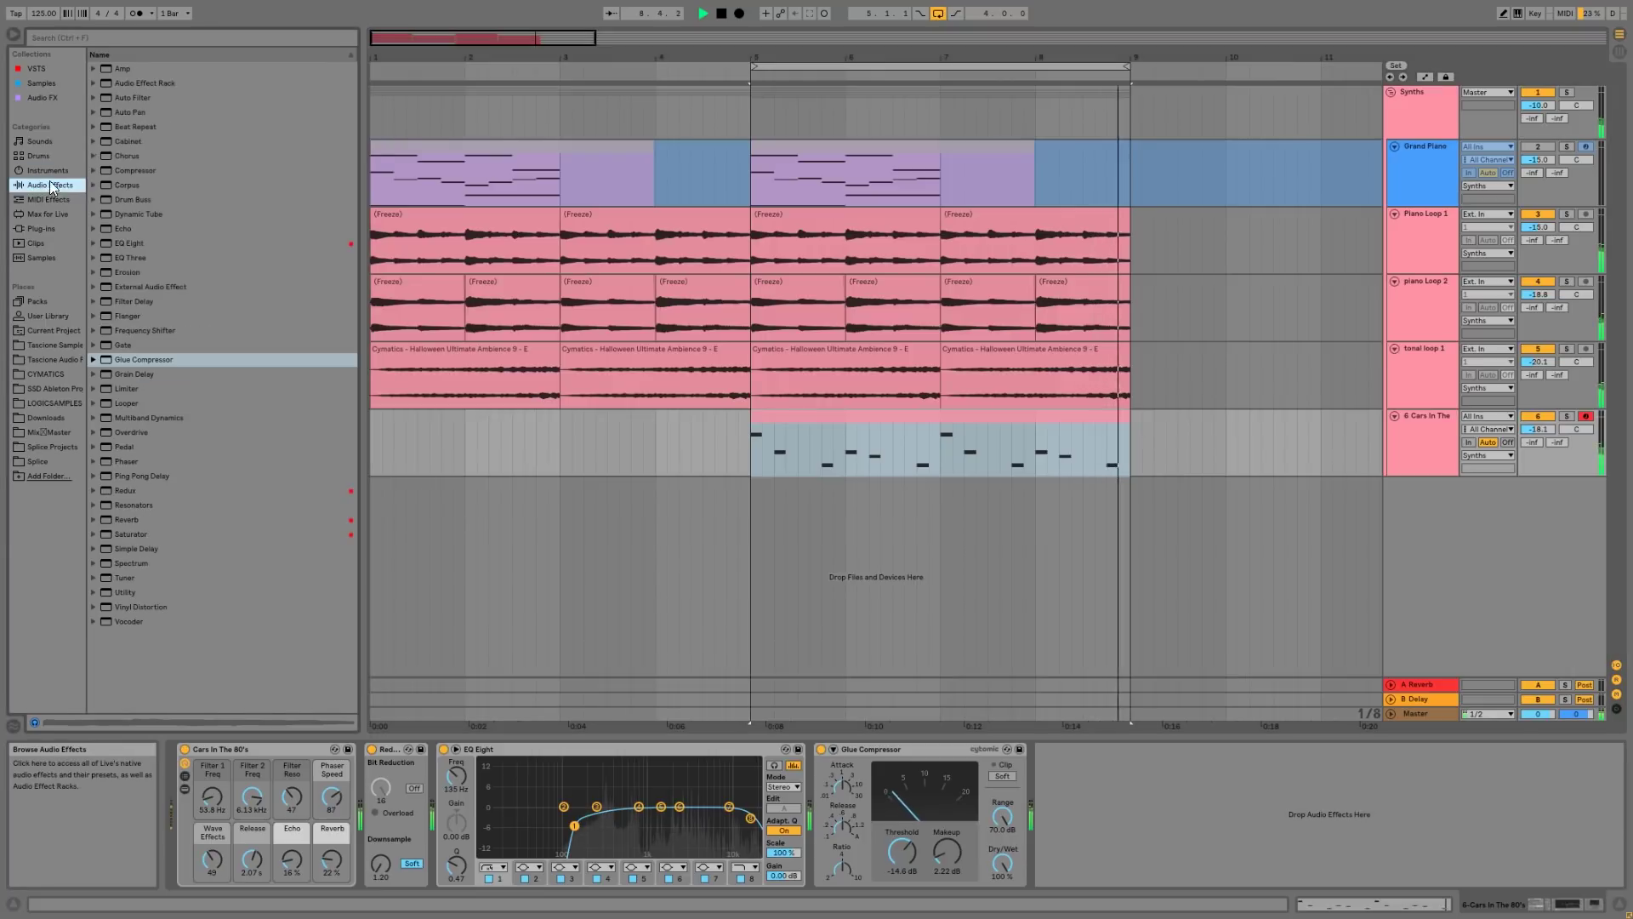
click(135, 107)
key(Return)
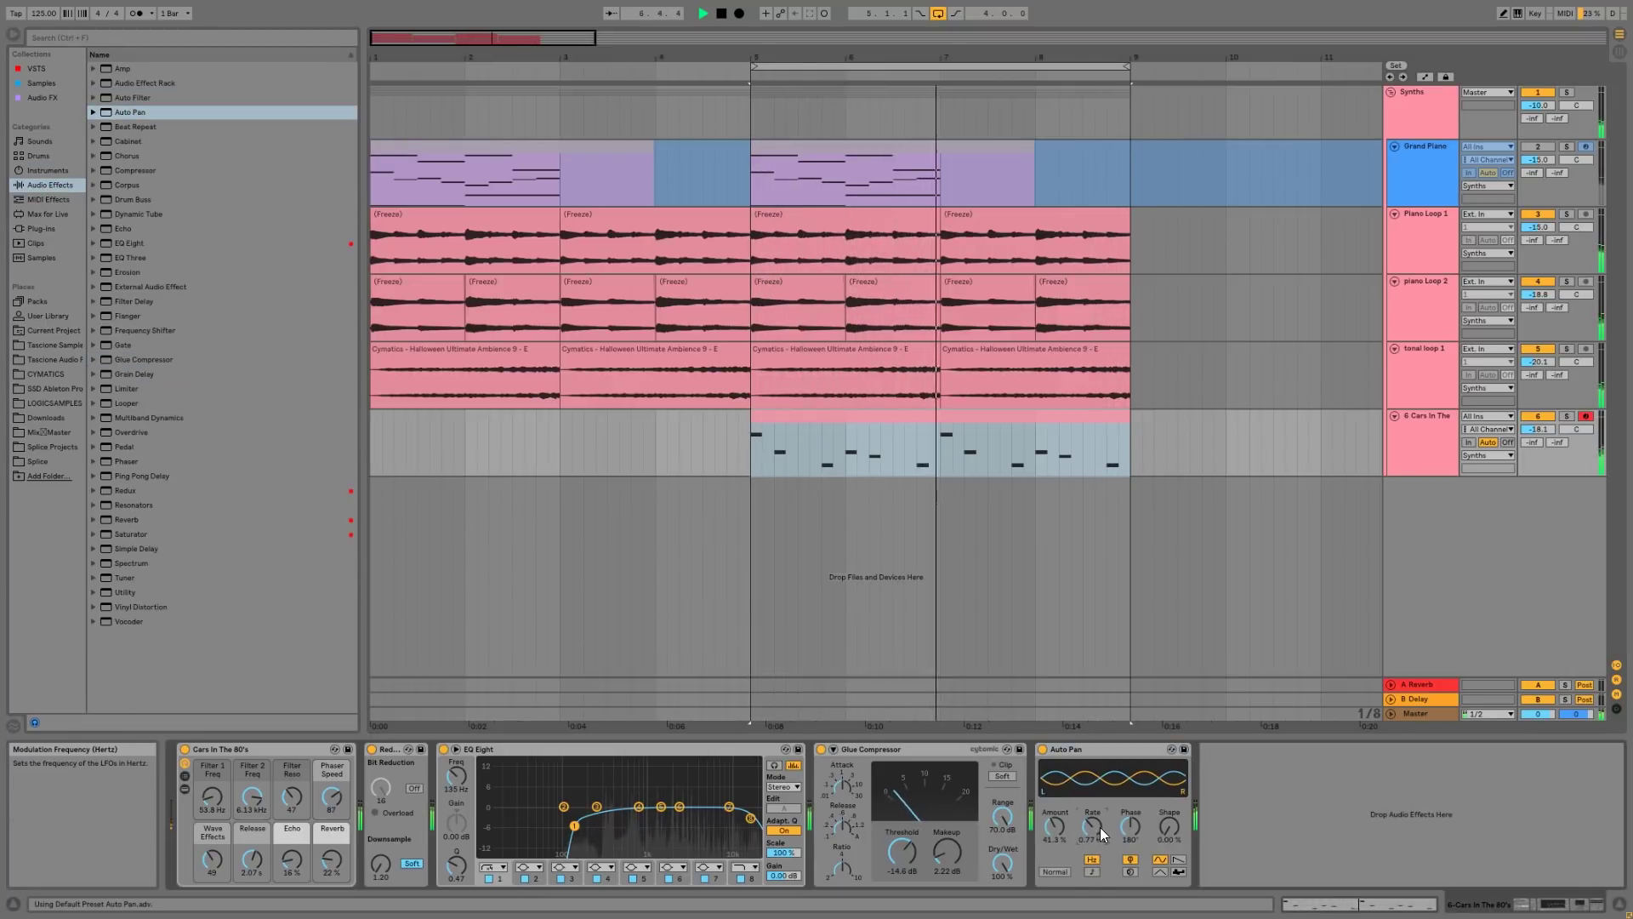
- Set the arrangement loop to start at bar 1 and cover all eight bars
drag(1043, 46, 1044, 4)
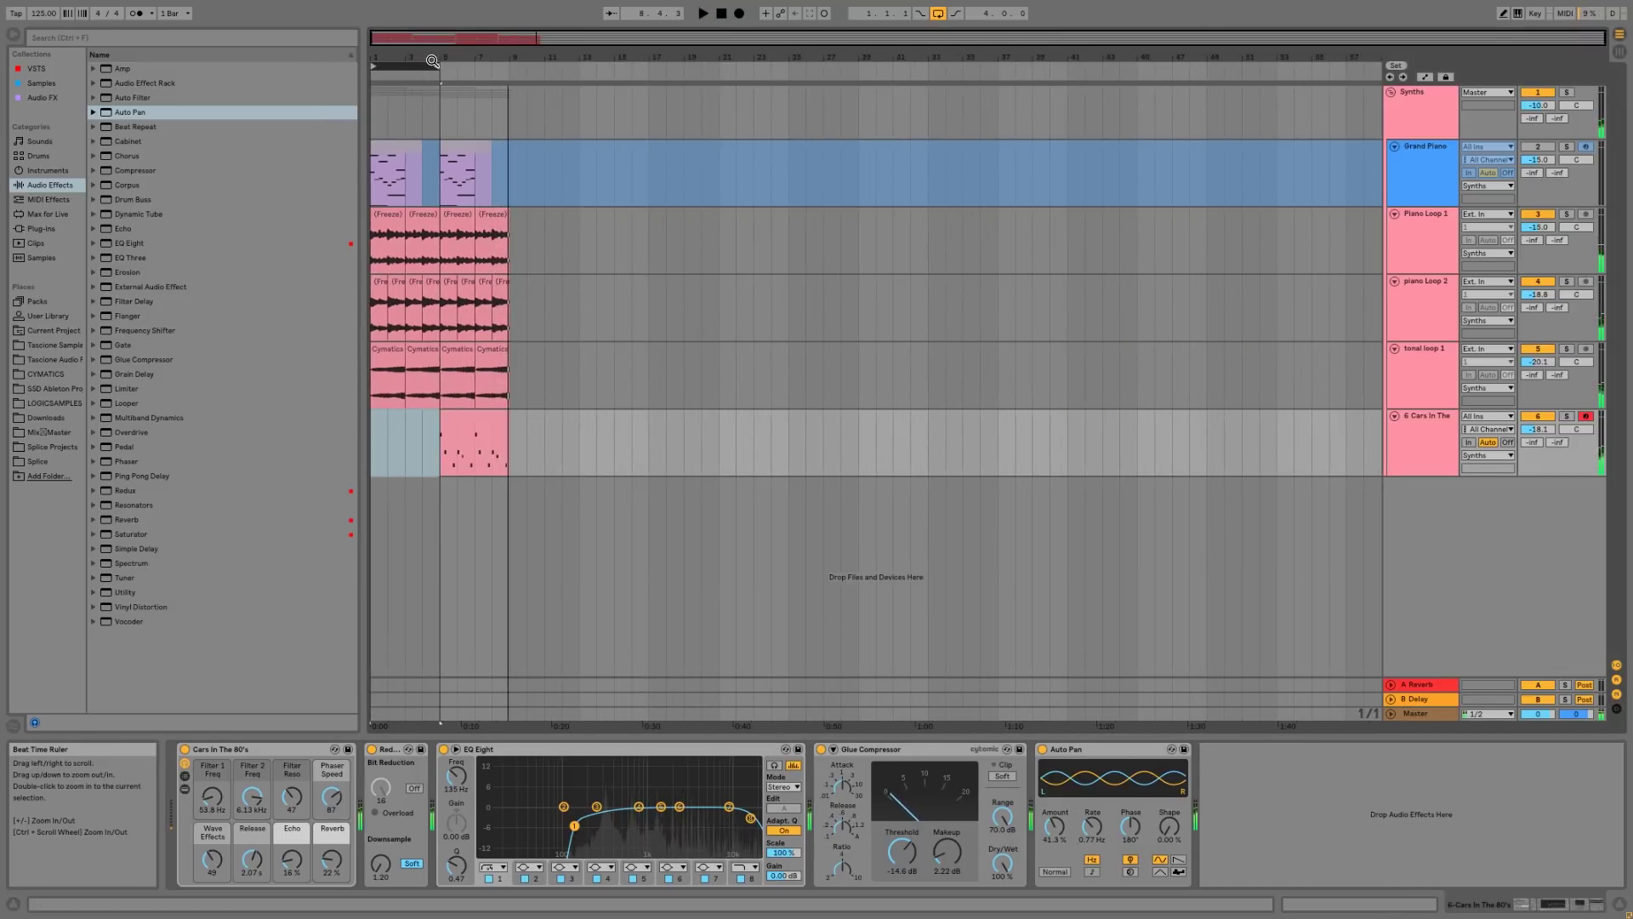
drag(439, 66, 496, 72)
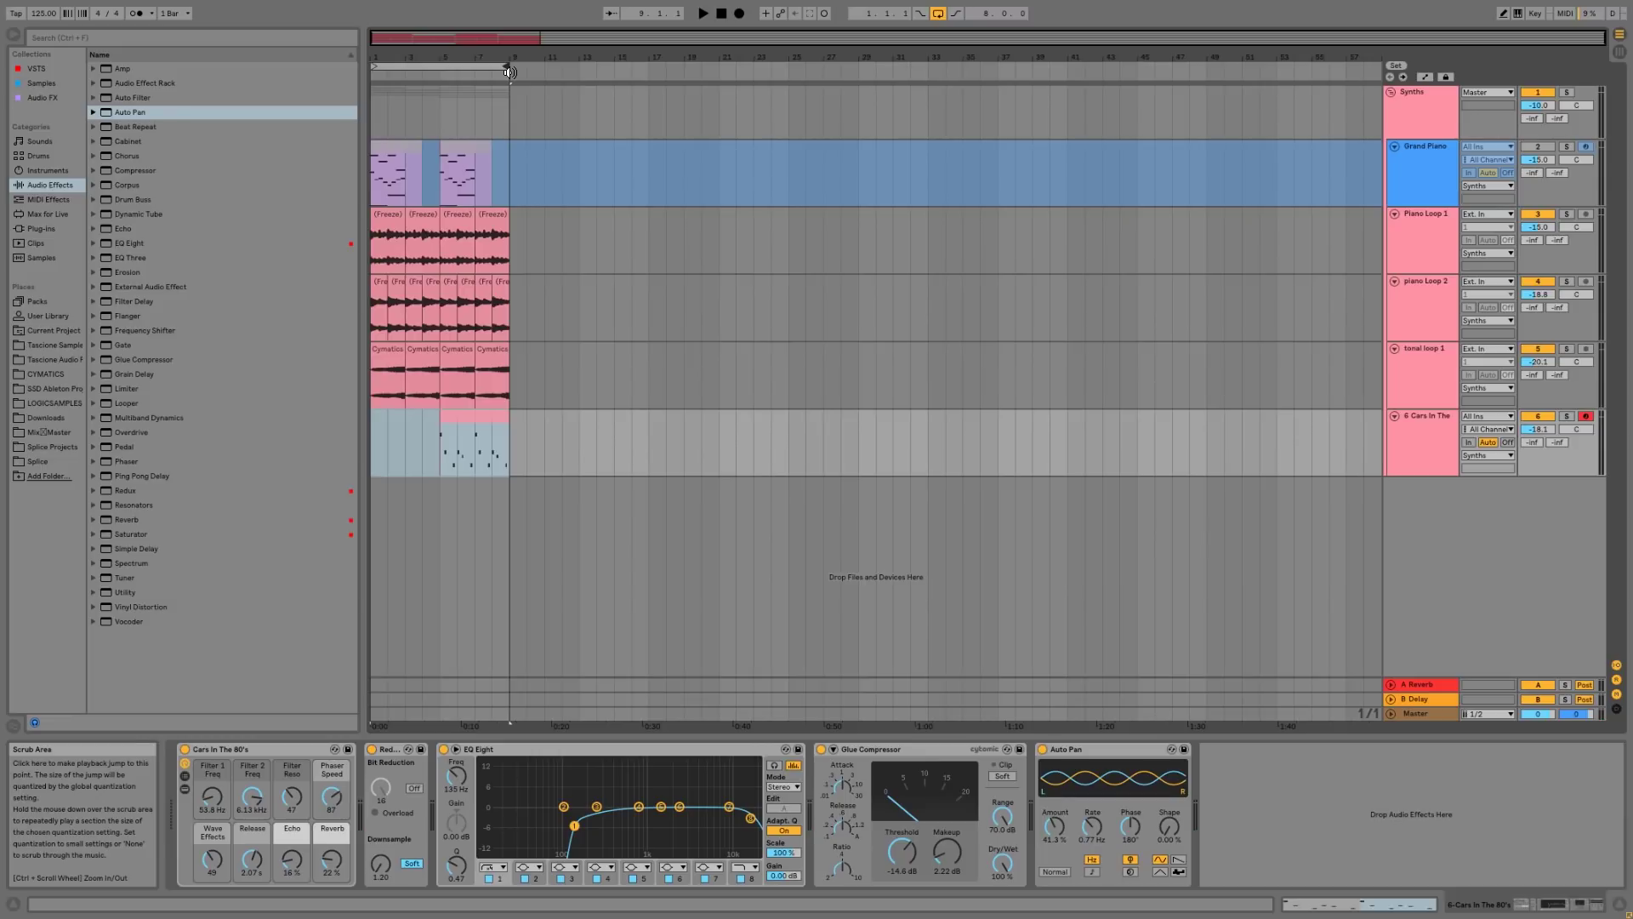
click(421, 64)
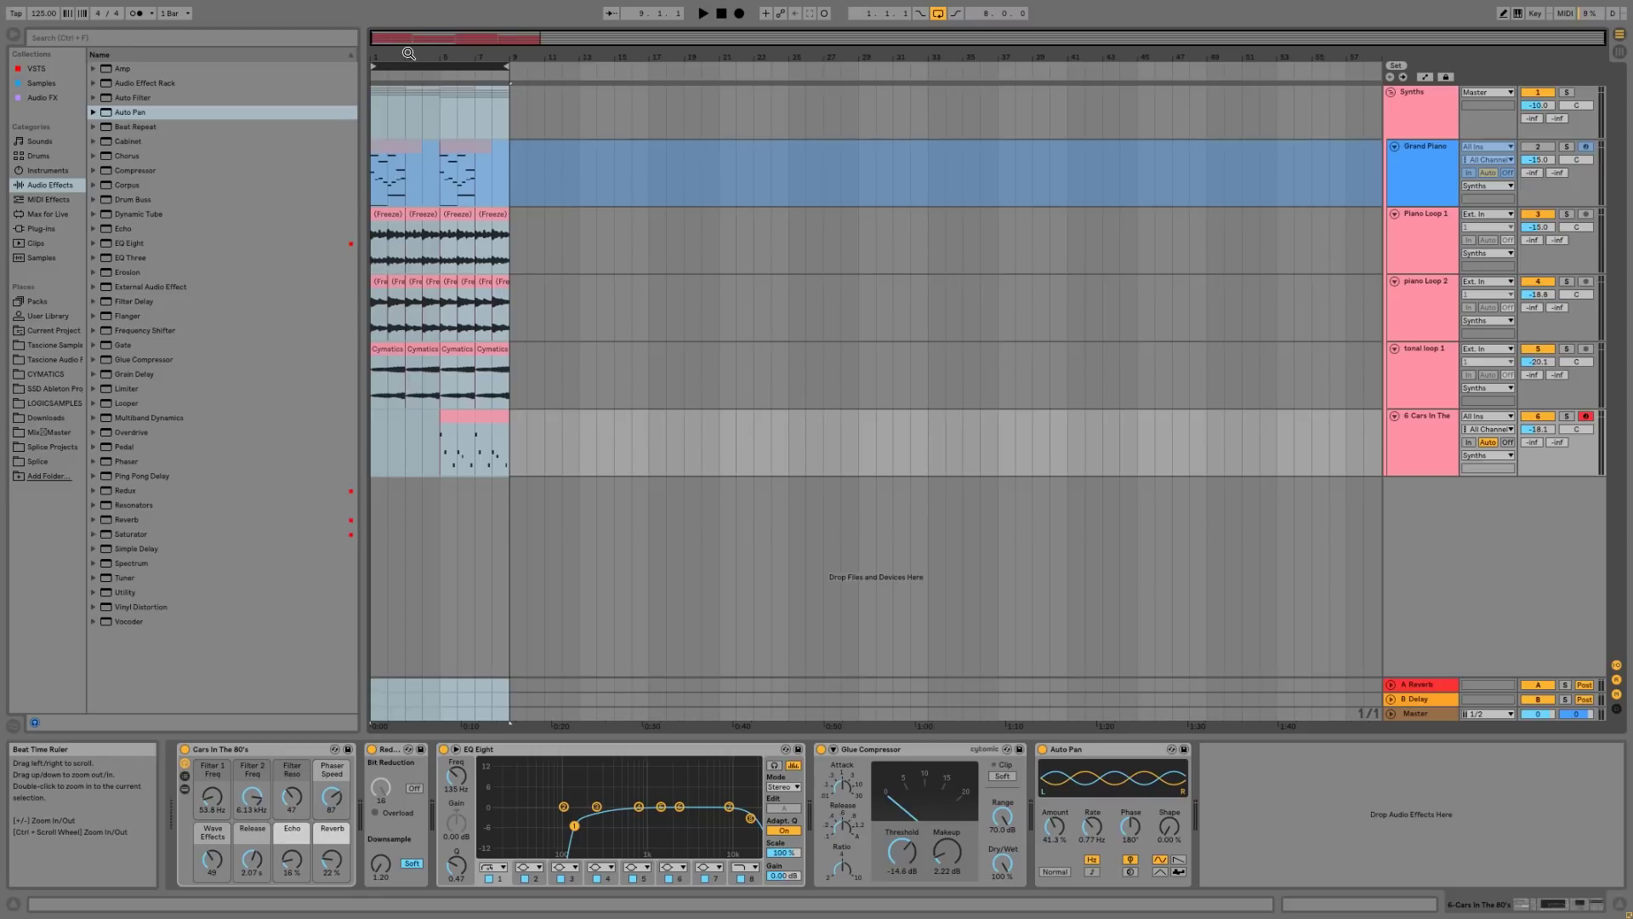
- Copy the first two-bar clip of Piano Loop 1 to bar 9, after the end of the loop
drag(408, 59, 383, 72)
click(424, 219)
click(391, 217)
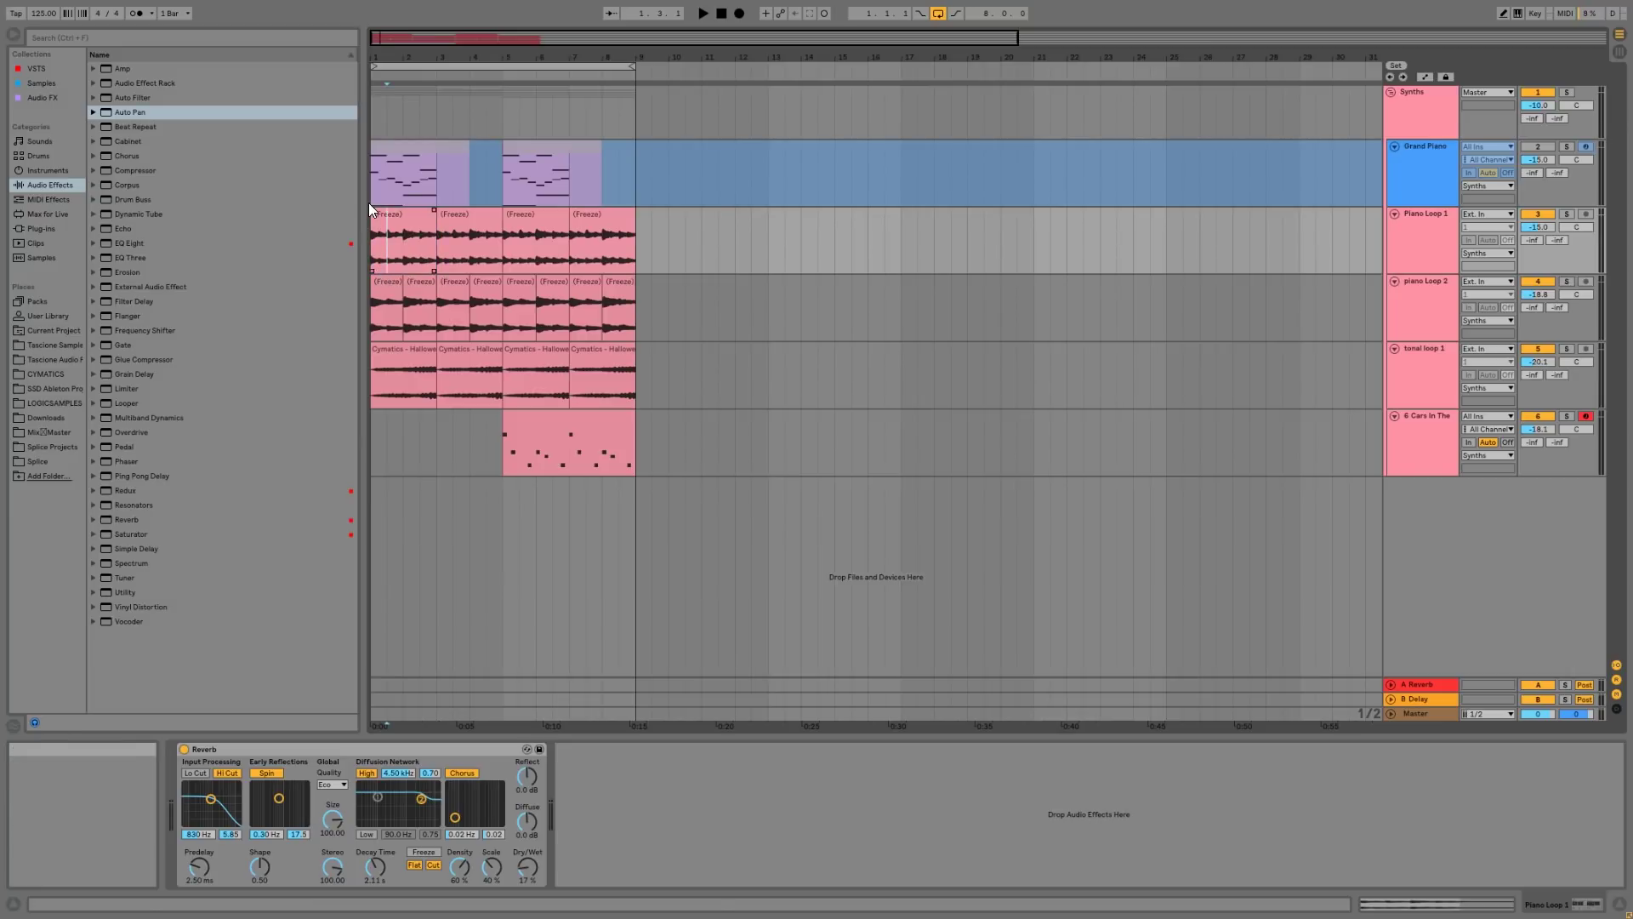
click(386, 218)
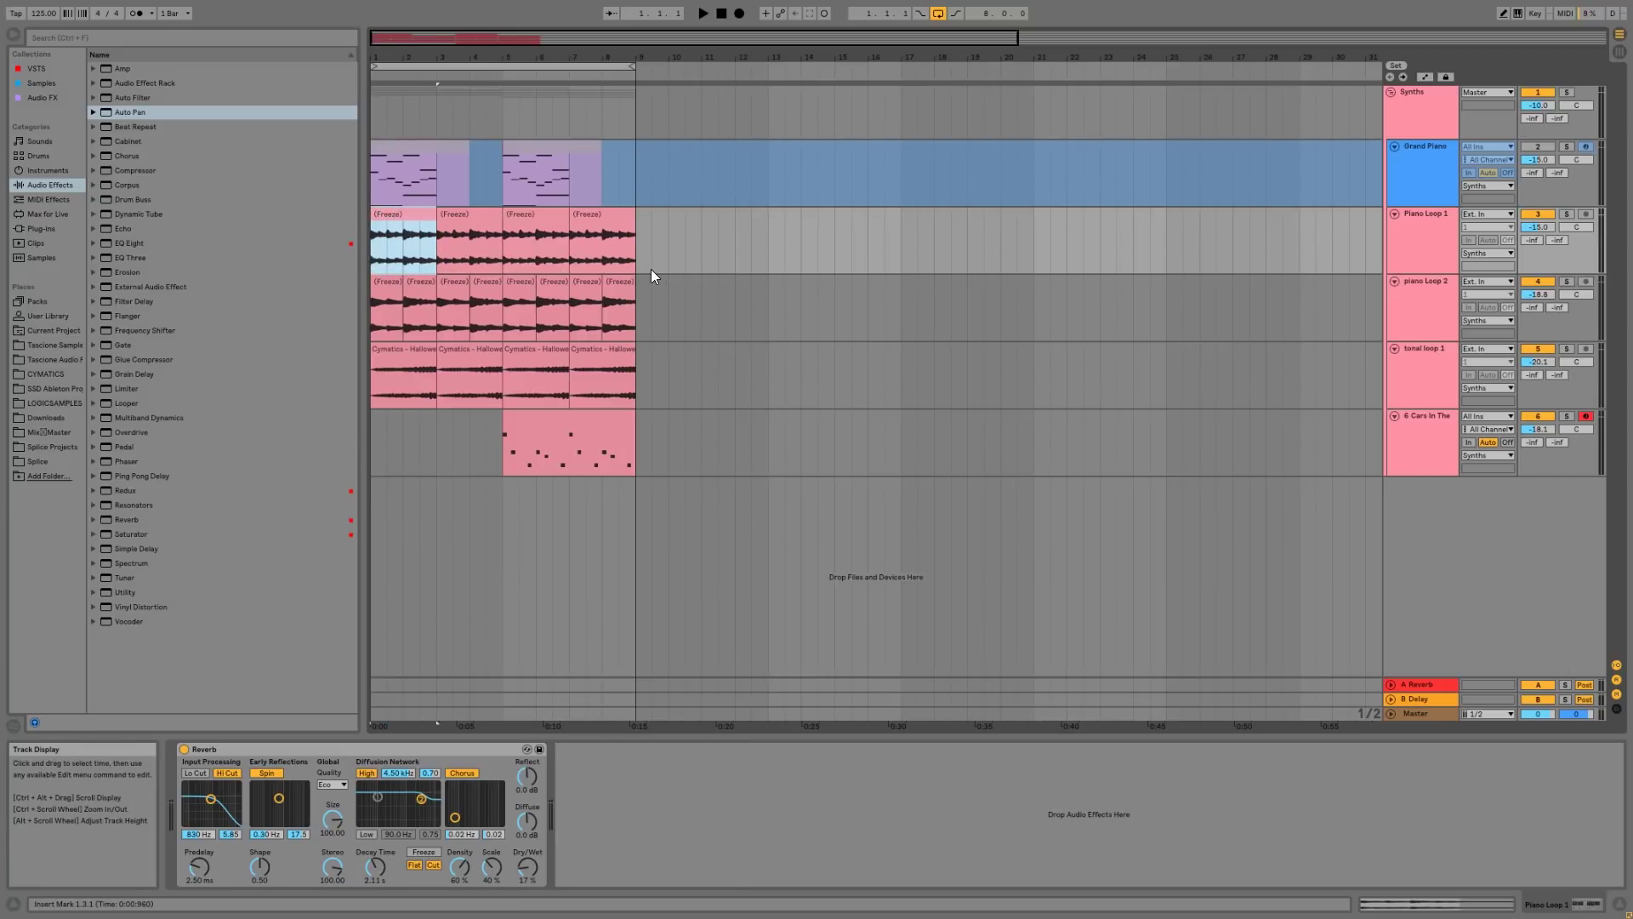
drag(639, 265, 702, 259)
- Split the copied Piano Loop 1 clip after its first beat and move the following section to start at bar 10
drag(644, 58, 643, 131)
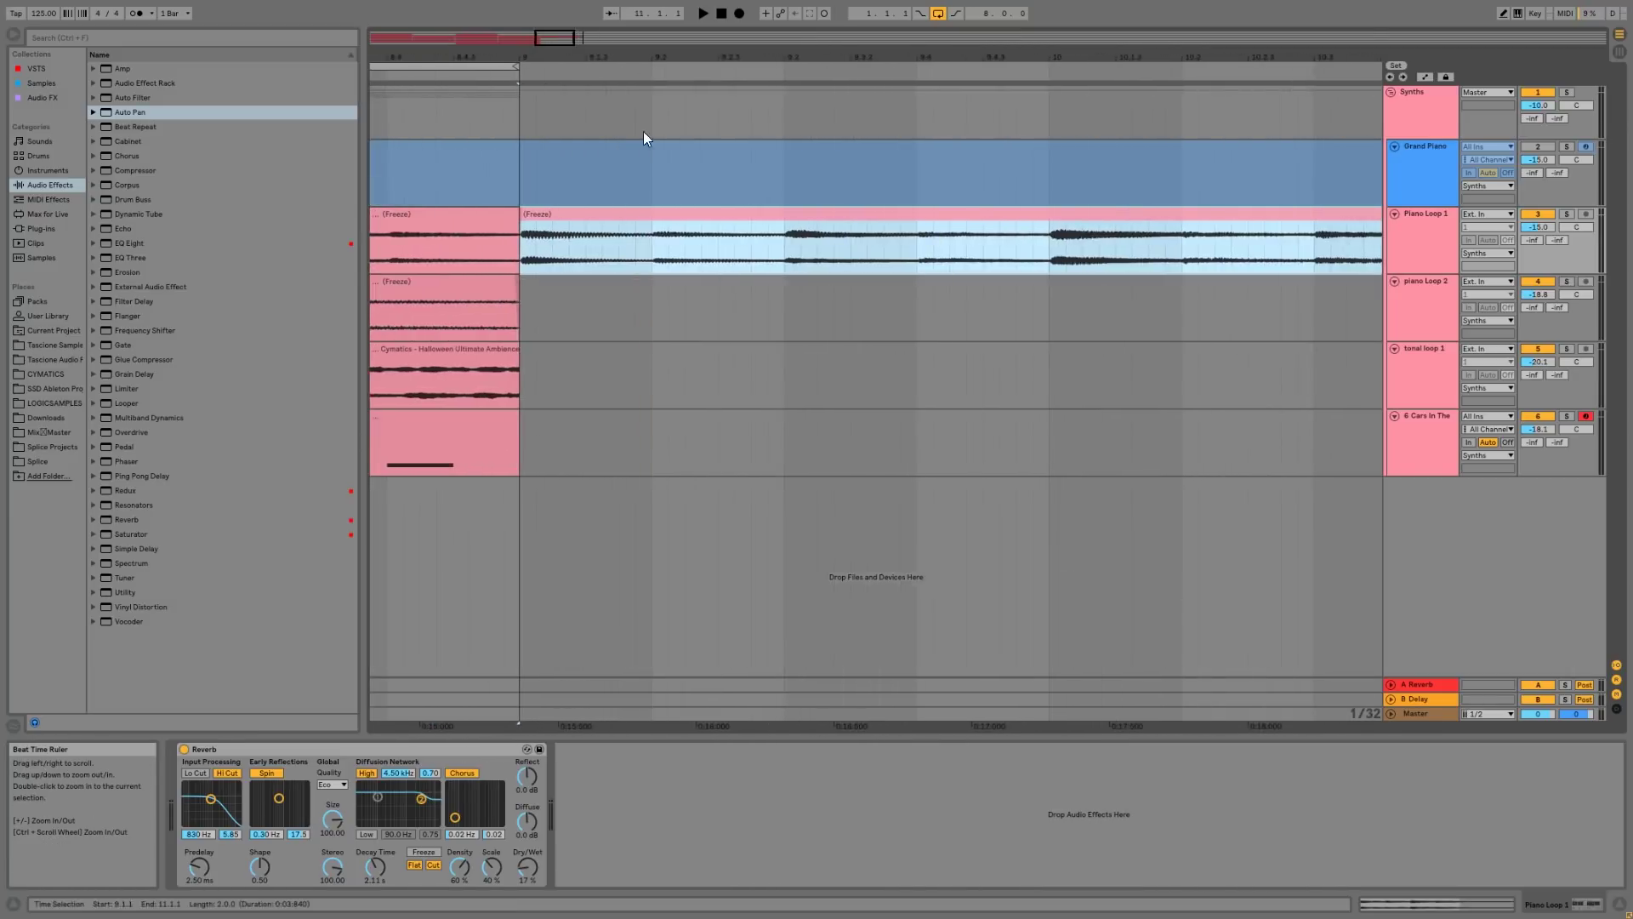
drag(645, 258, 1441, 240)
drag(1239, 59, 1123, 17)
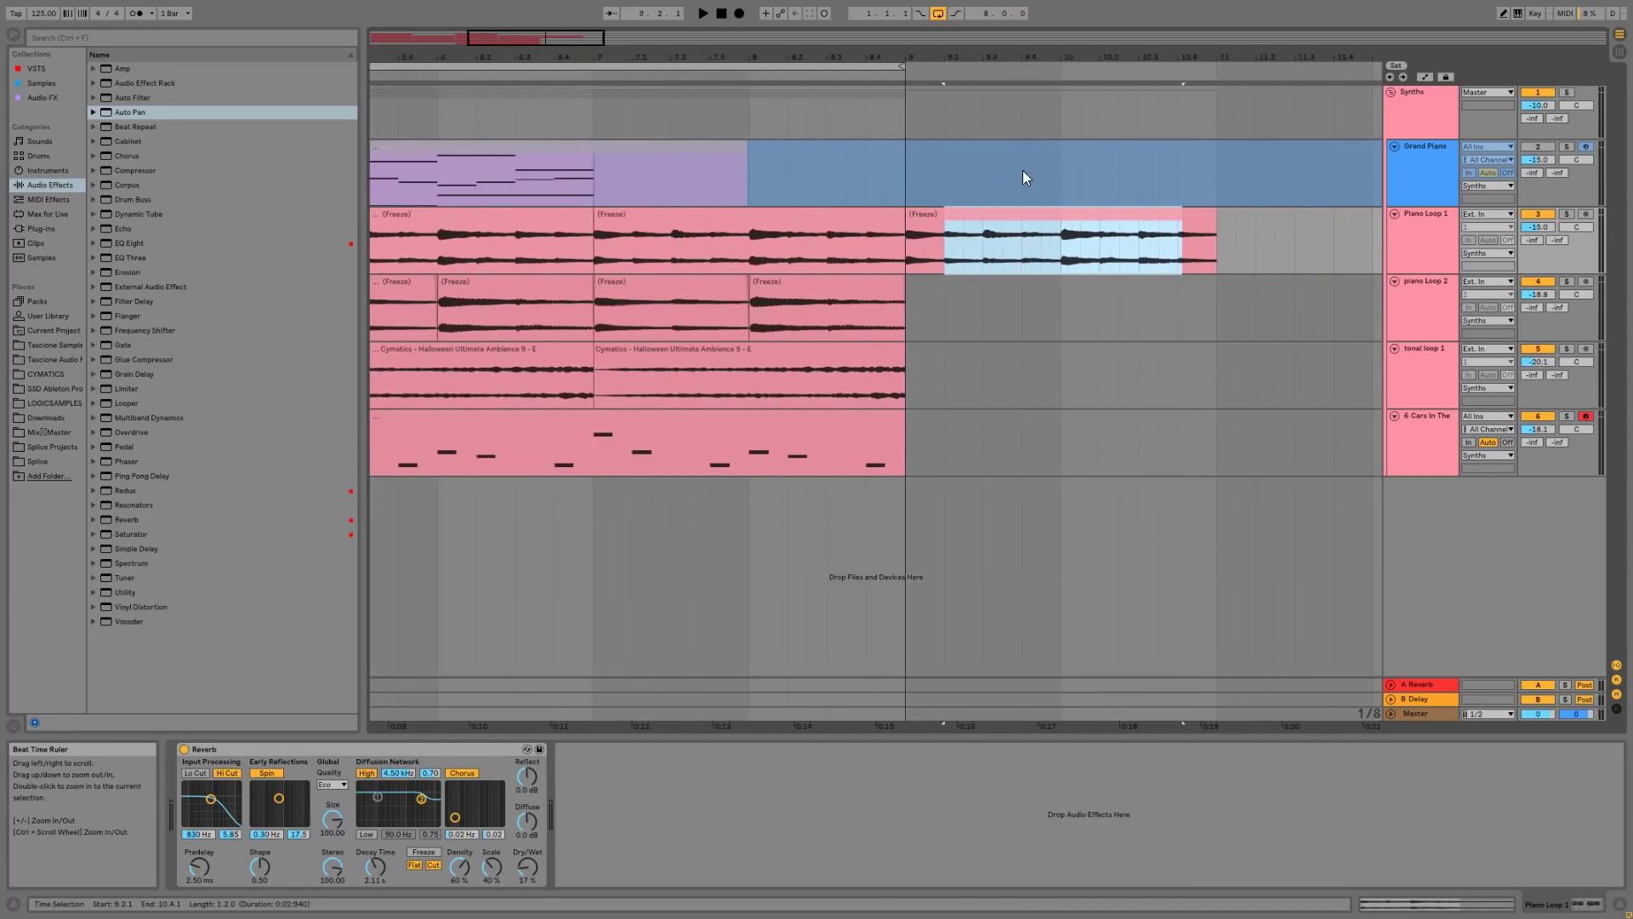
drag(1004, 214, 1100, 216)
- Consolidate the first piano note and the empty beat after it into one two-beat clip from 9.1 to 9.3
click(988, 234)
drag(988, 234, 902, 221)
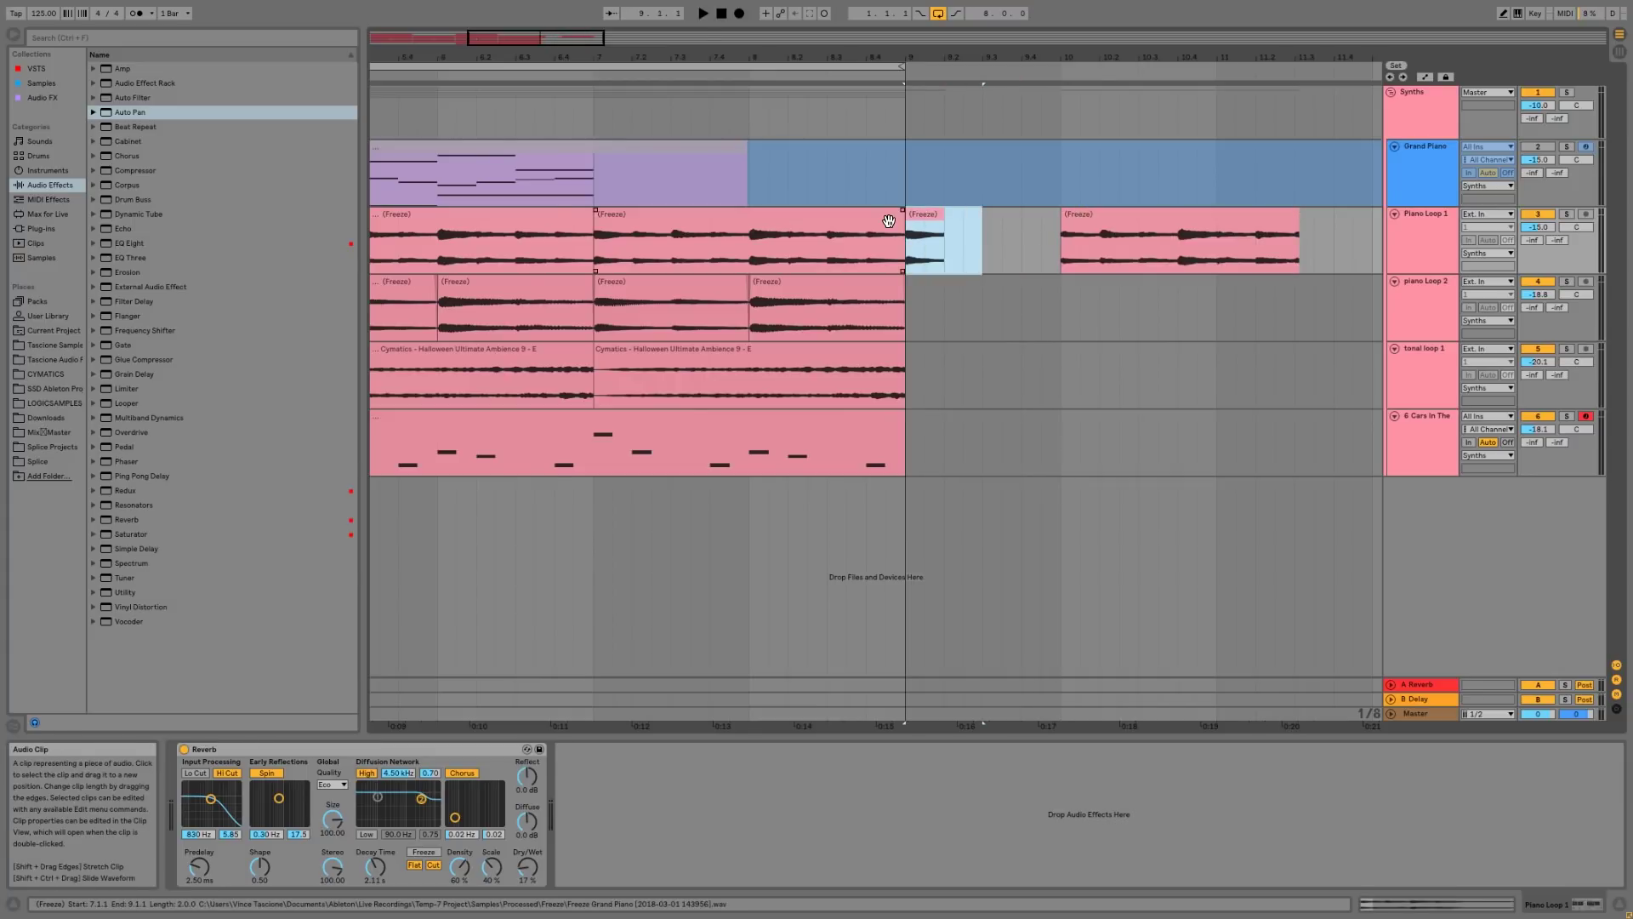
key(ctrl+j)
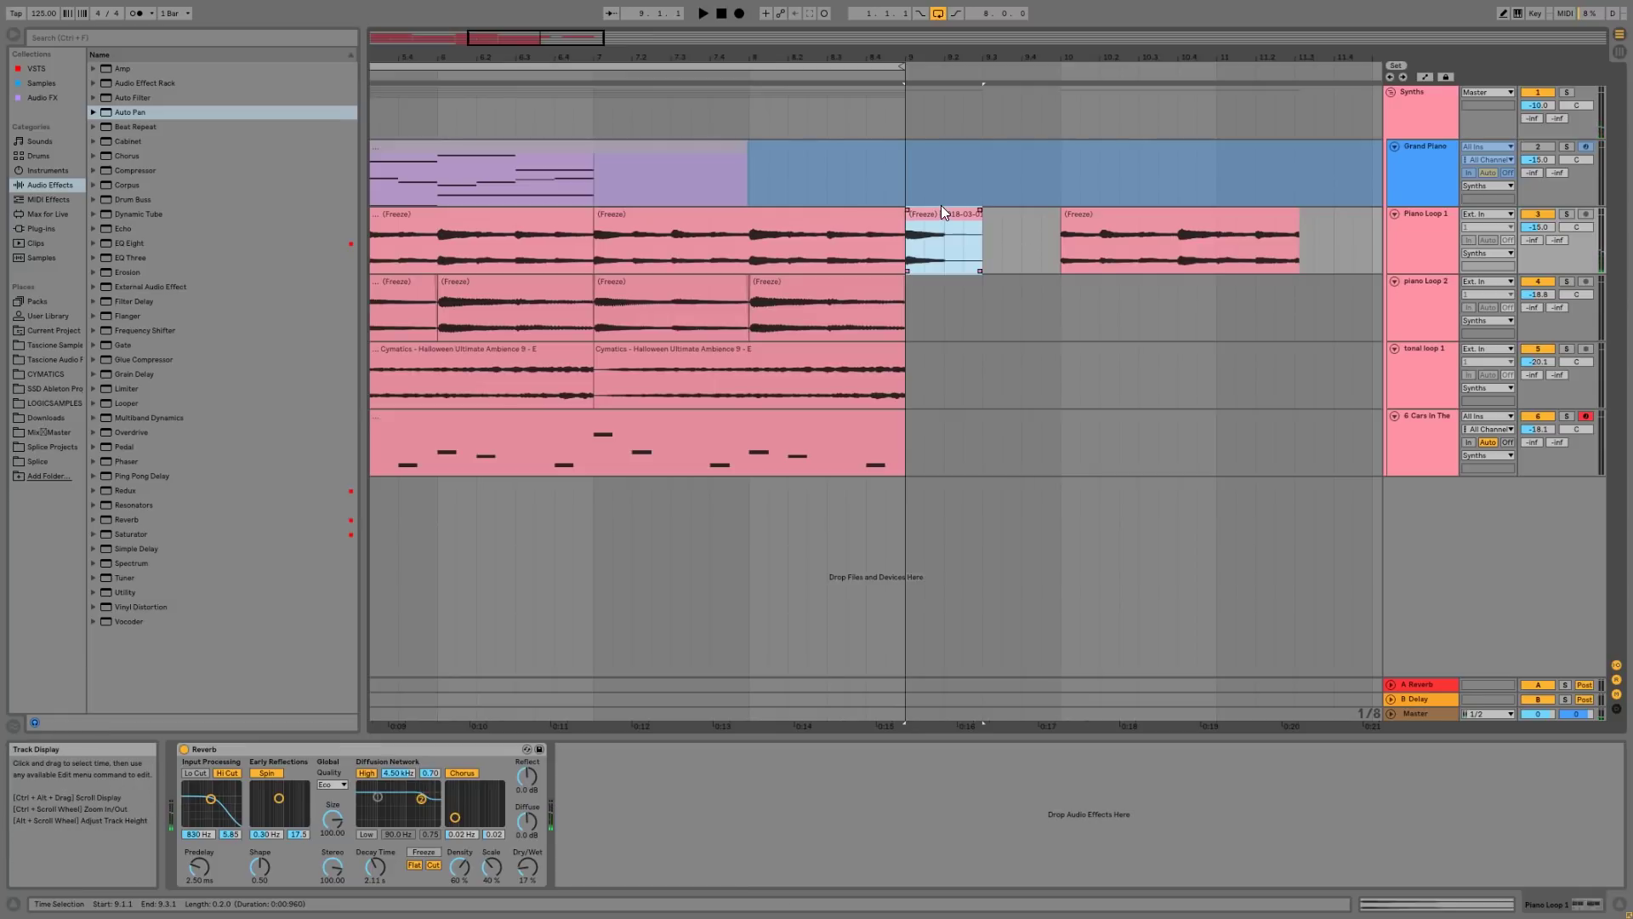
- Add a warp marker where the first note ends and stretch the note to fill the whole two-beat clip
double_click(966, 224)
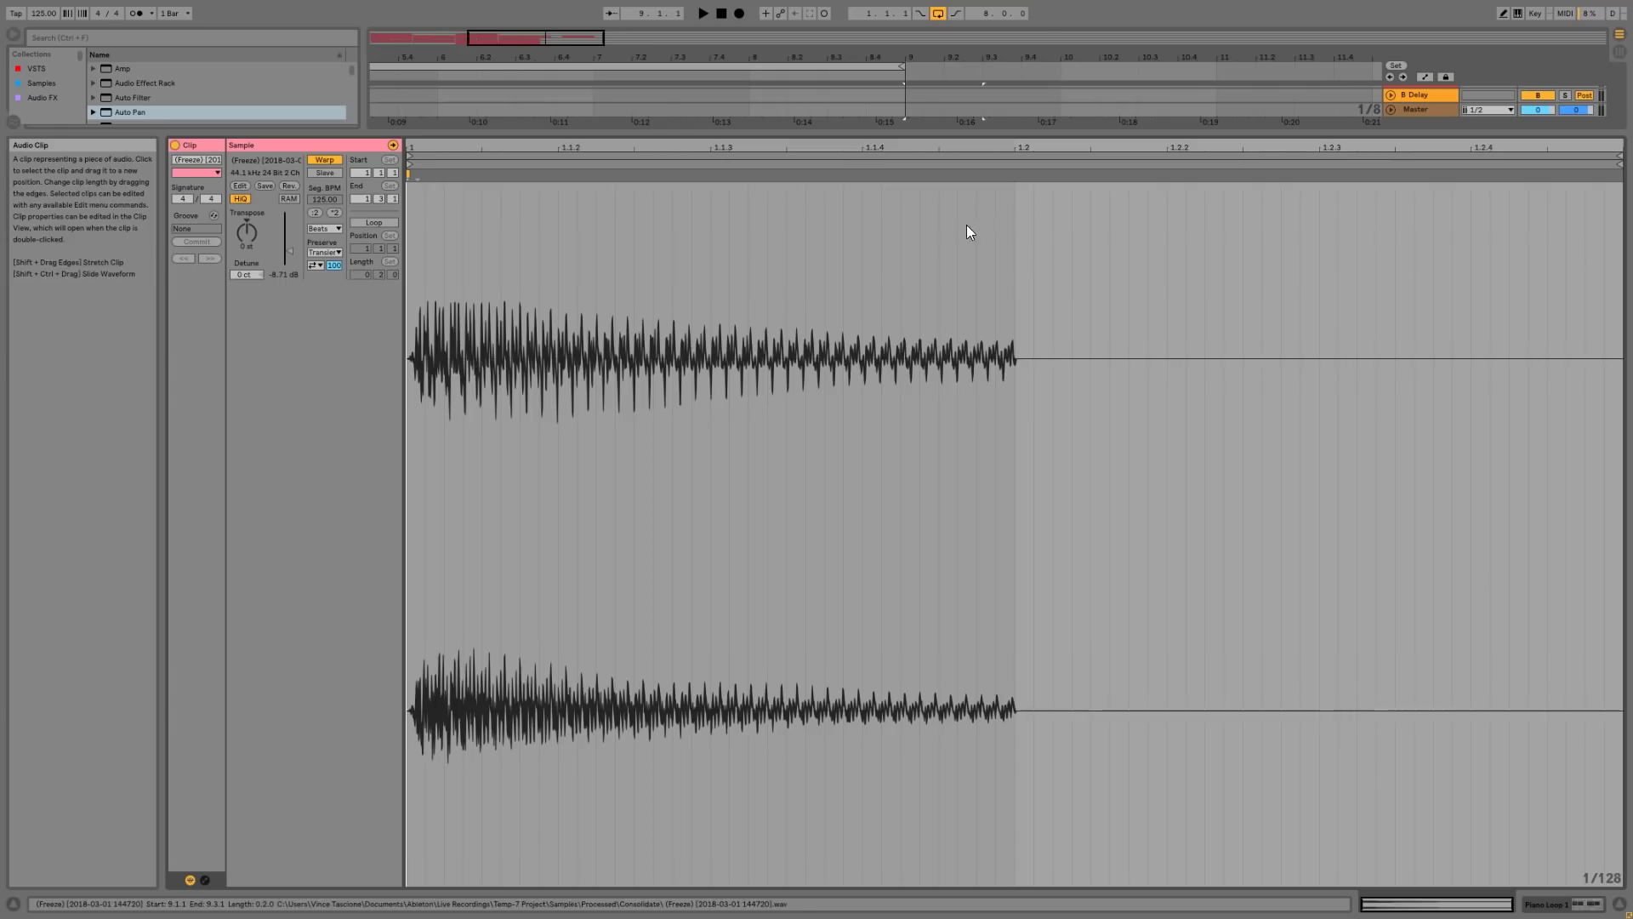
double_click(1010, 176)
key(space)
mouse_move(1011, 176)
mouse_down()
mouse_move(1611, 213)
mouse_move(1550, 248)
mouse_up()
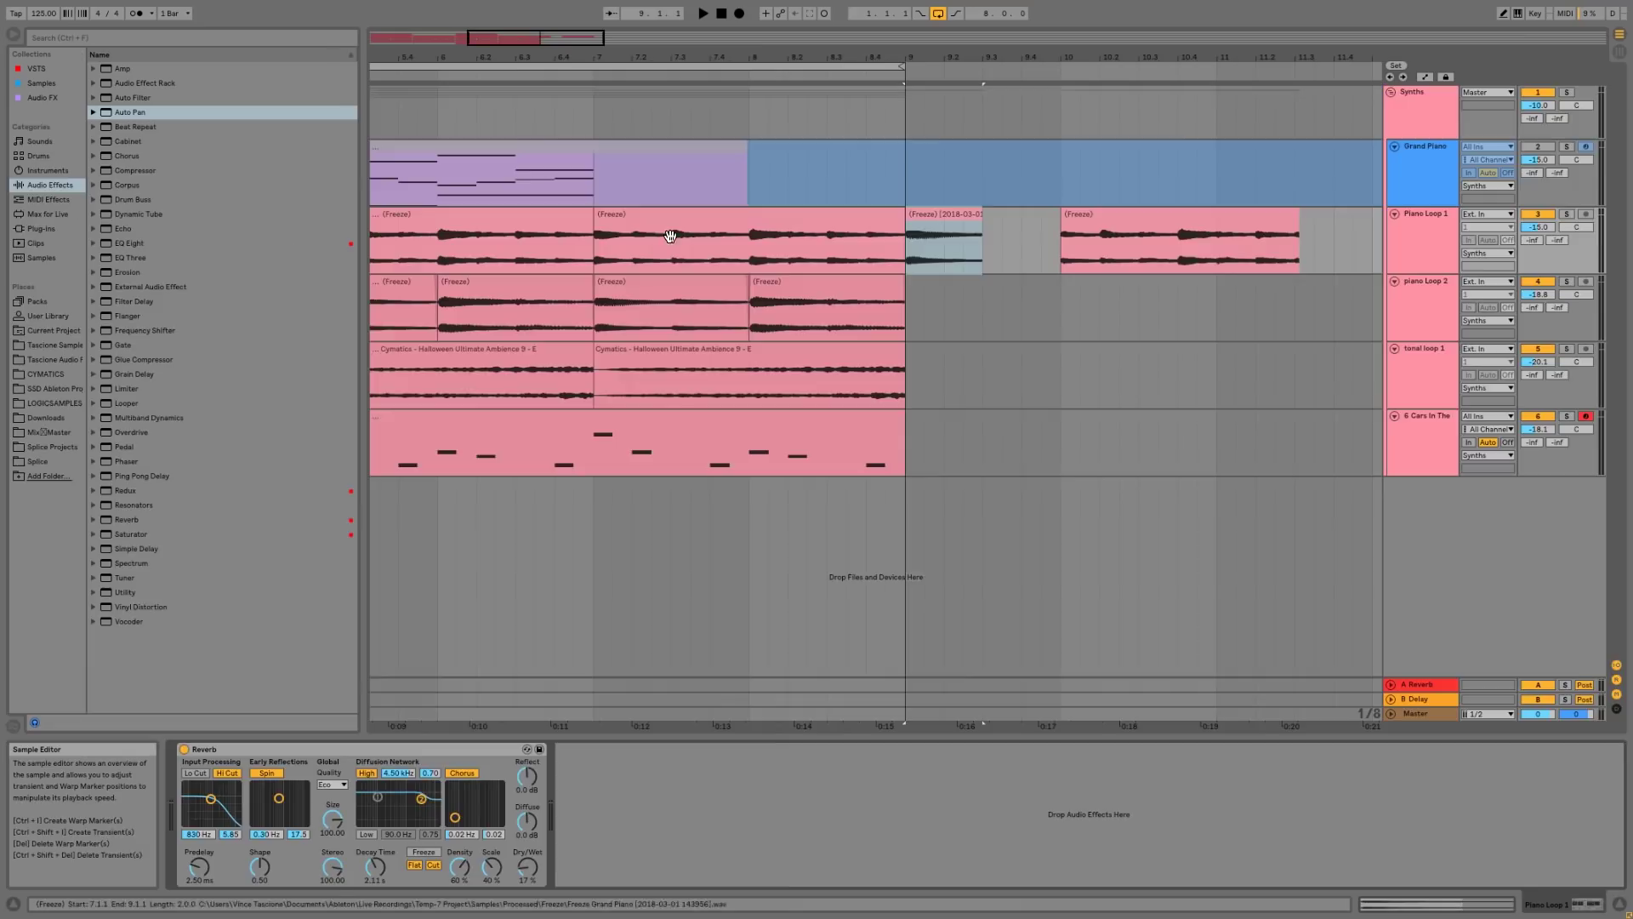
- Move the next two one-beat slices to 9.3 and bar 10, and consolidate the range from 9.3 to bar 10
click(1068, 250)
click(1056, 218)
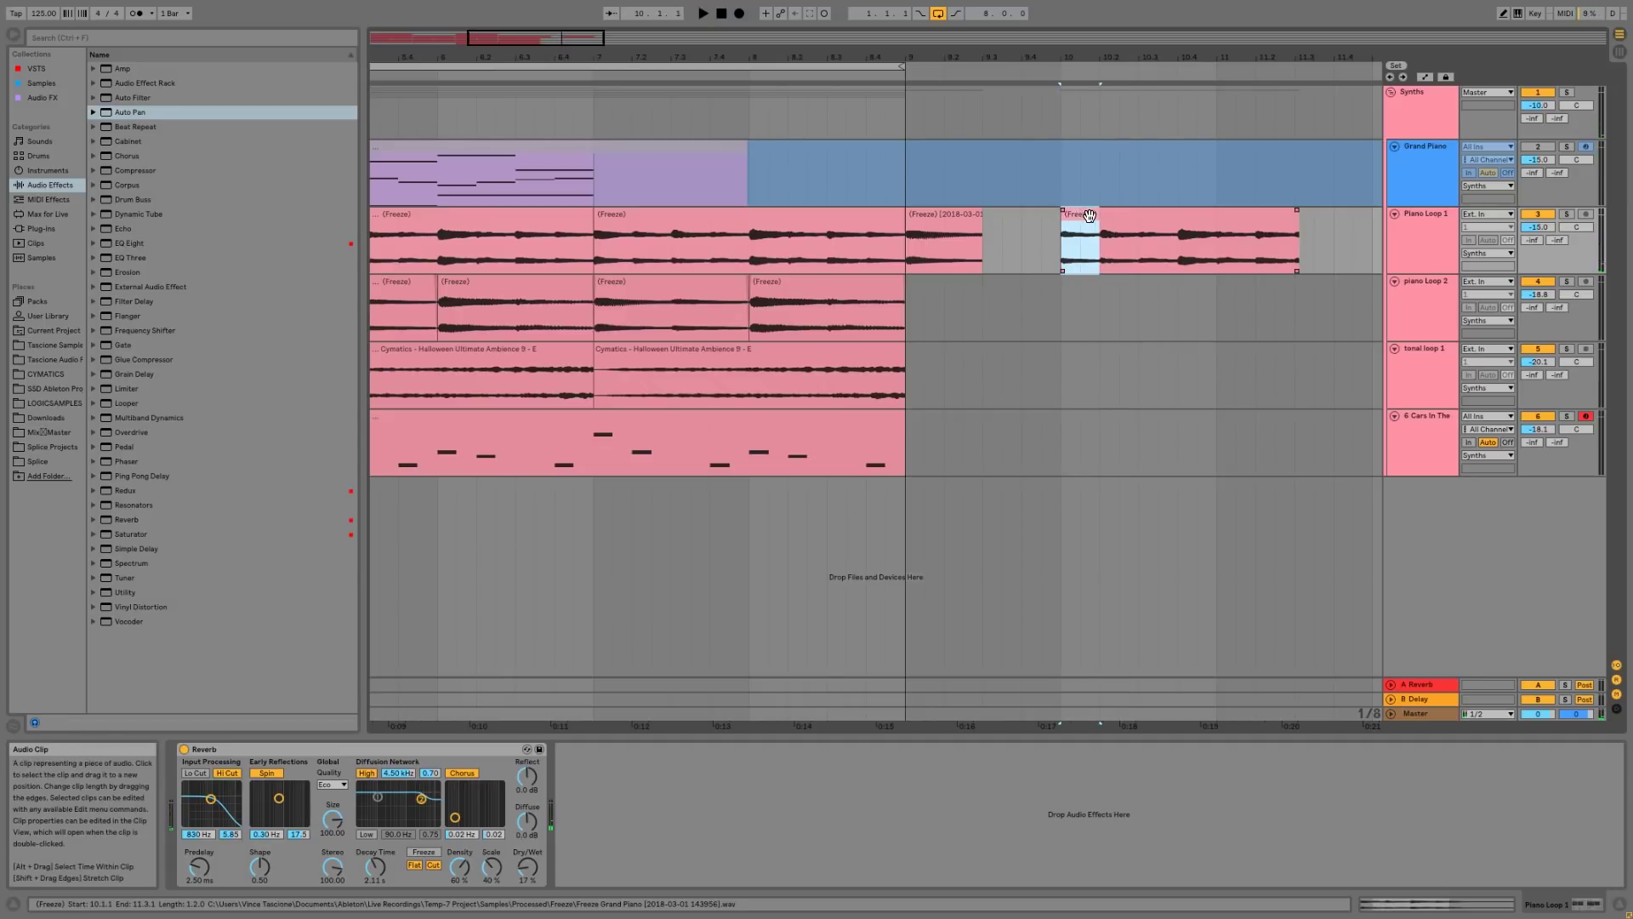
drag(1102, 252, 1009, 235)
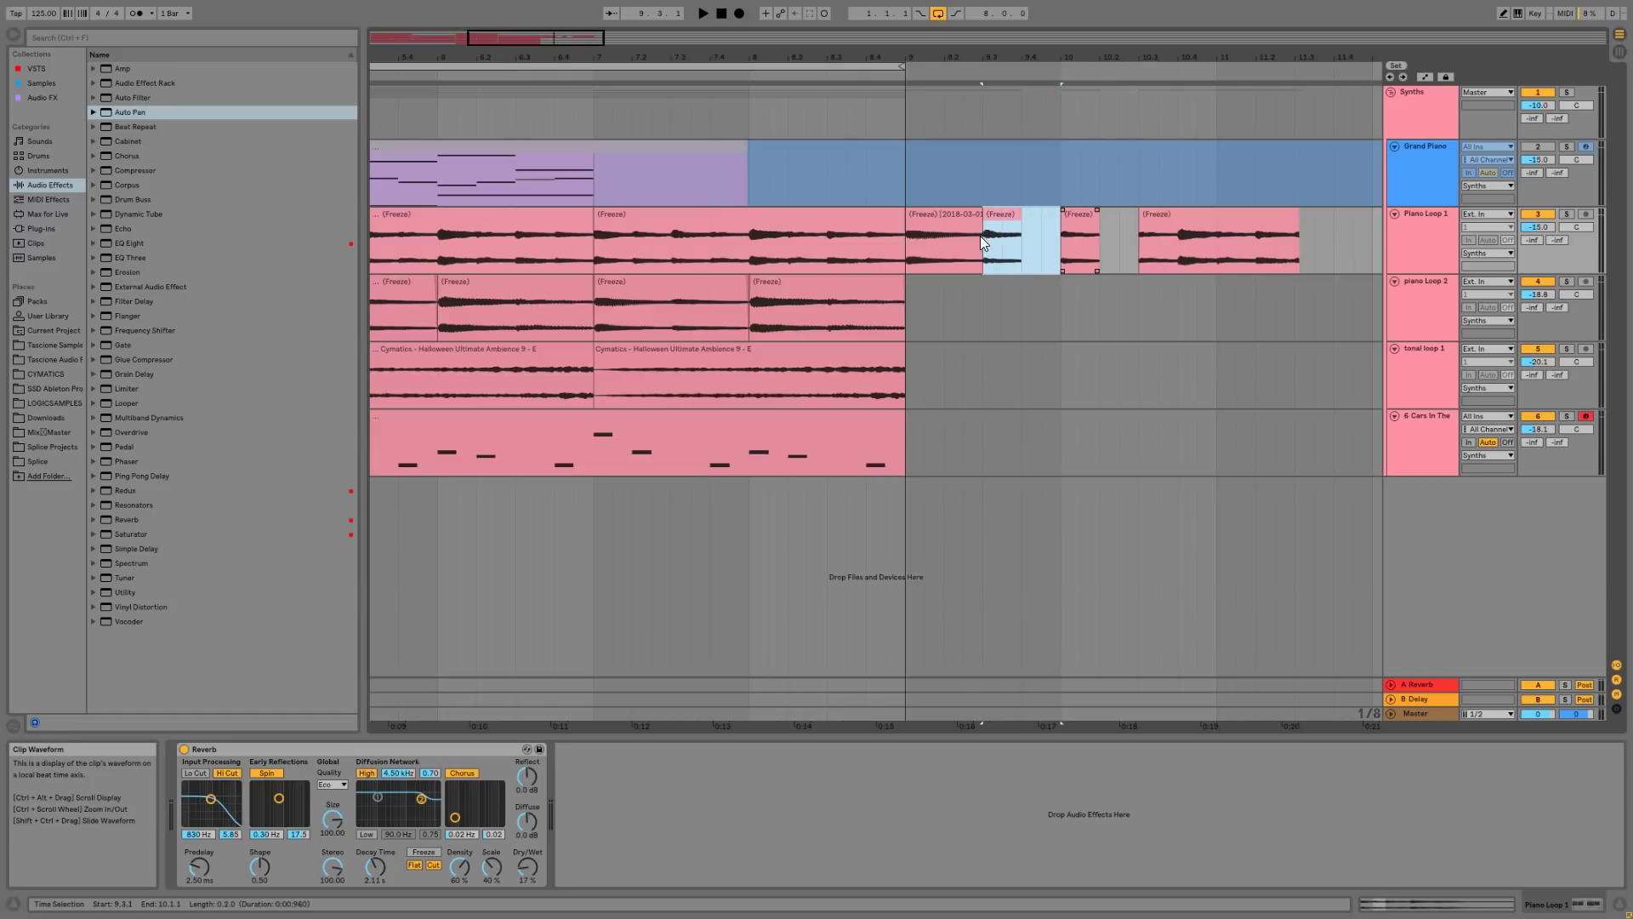
key(ctrl+j)
- Add a warp marker where the second note ends, stretch the note to fill its two-beat clip and play it
key(space)
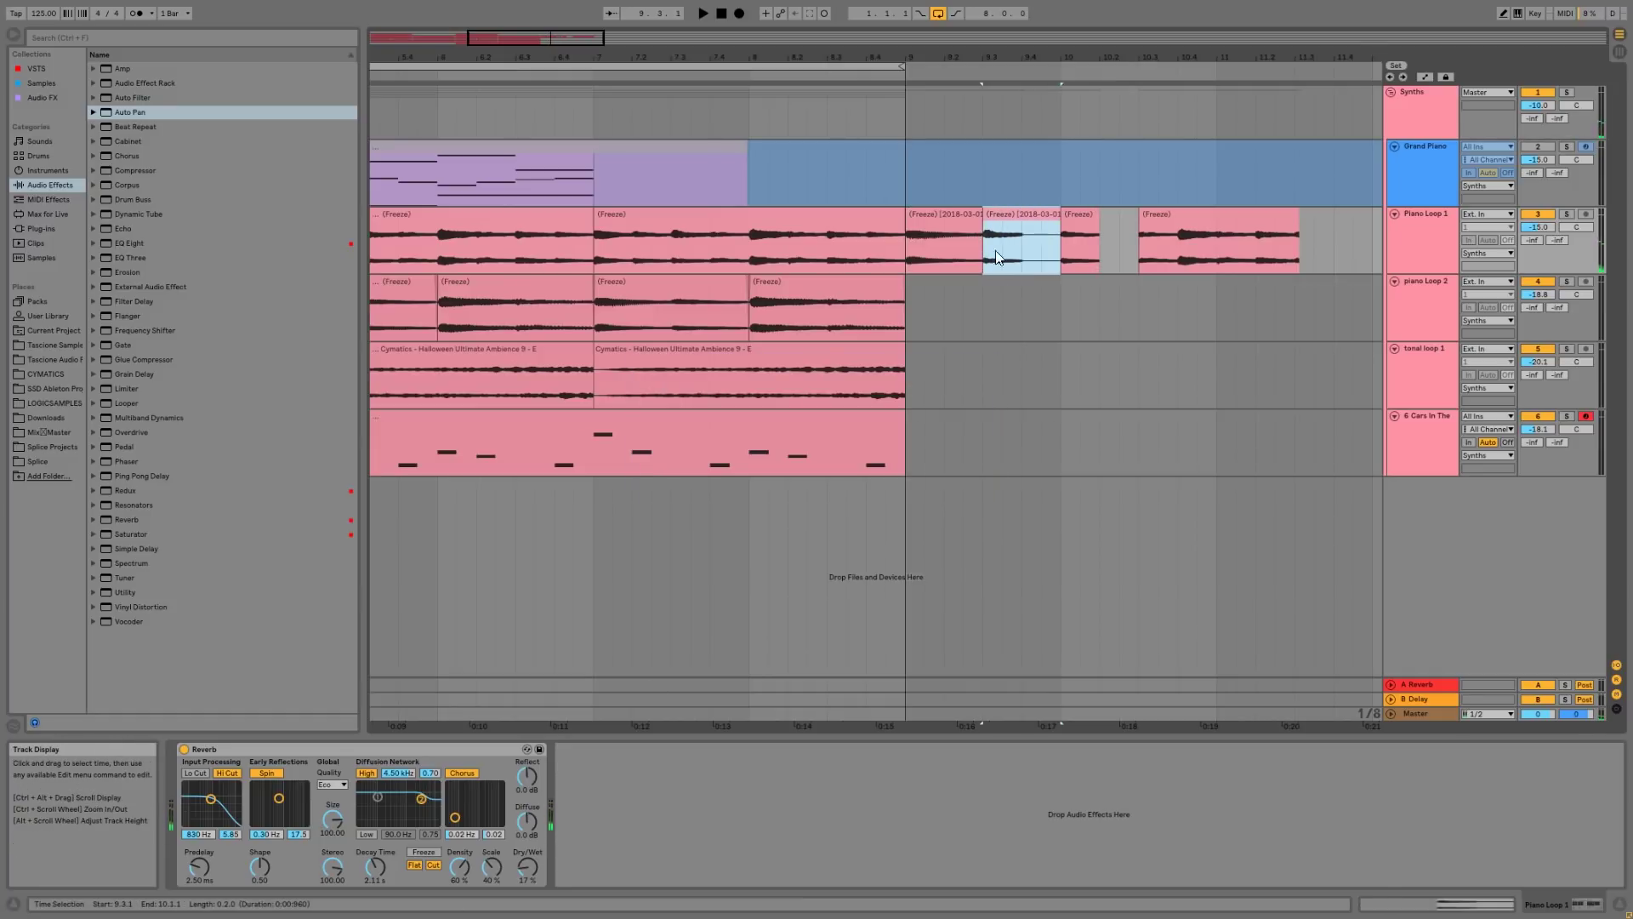
double_click(1020, 213)
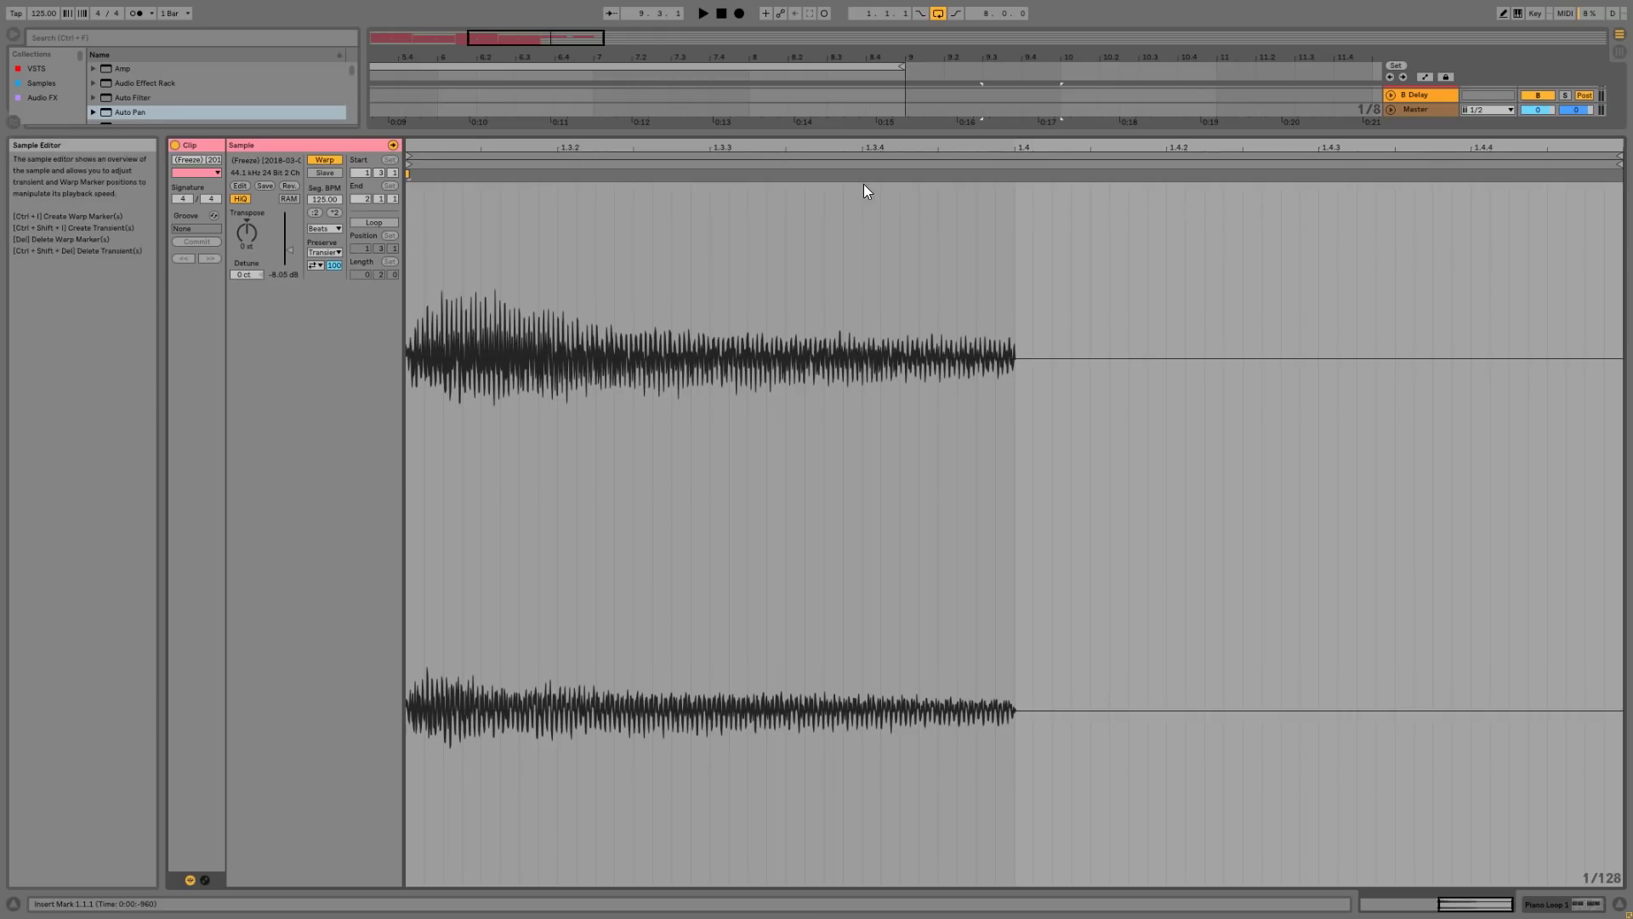
double_click(1012, 177)
drag(1013, 175, 1623, 177)
key(space)
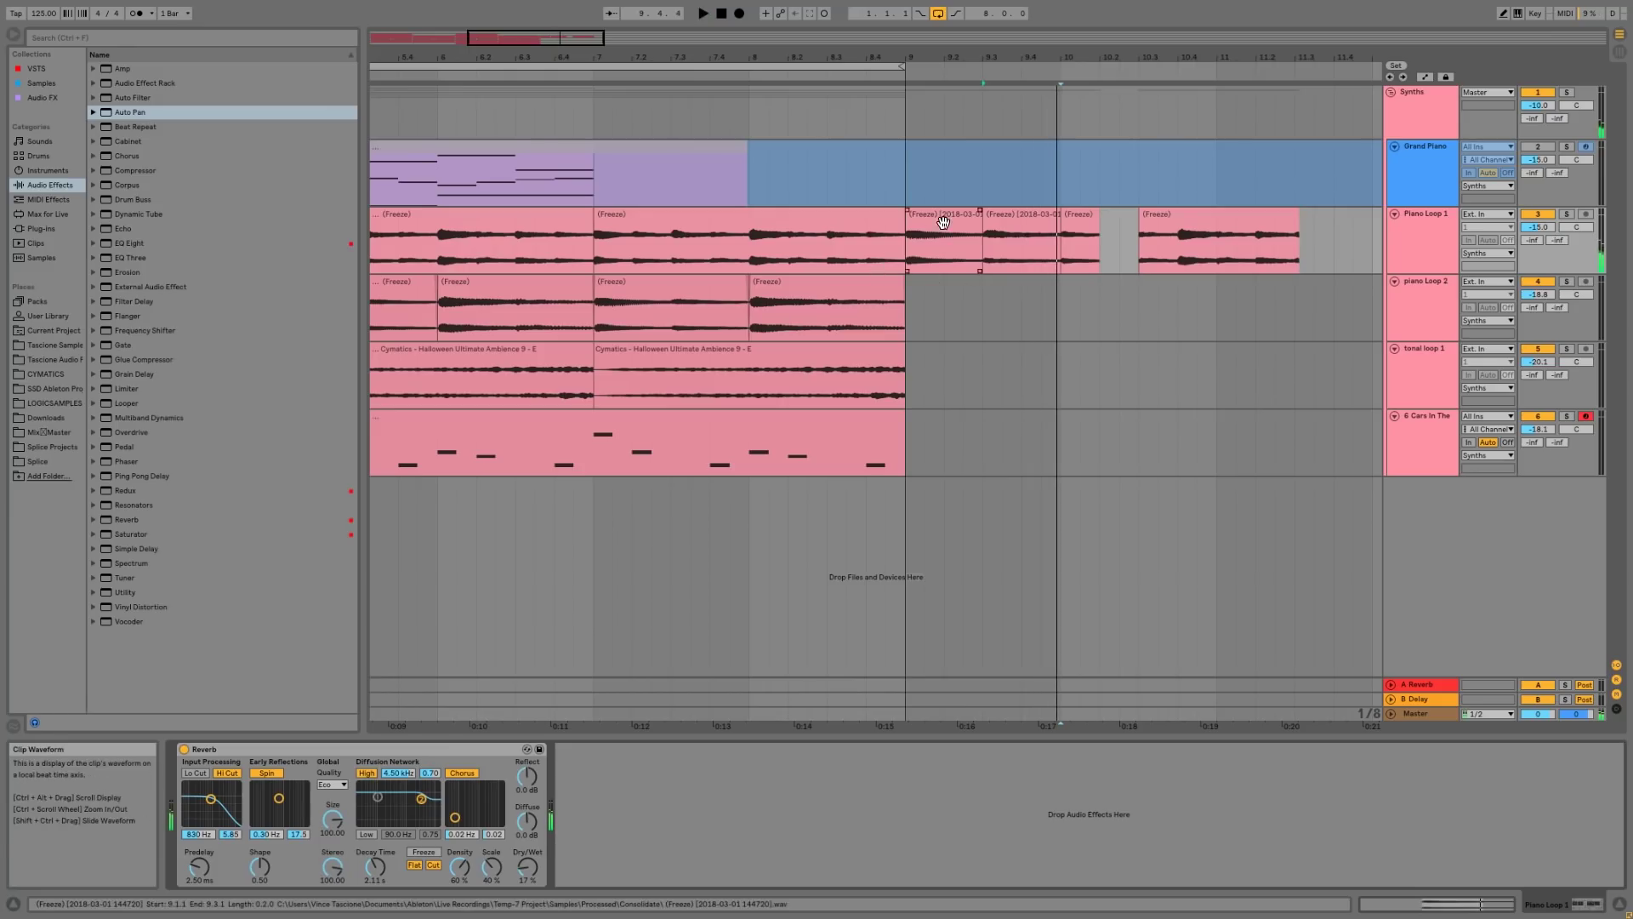
- Turn off looping and play from the end of bar 8 through the stretched Piano Loop 1 notes
click(865, 228)
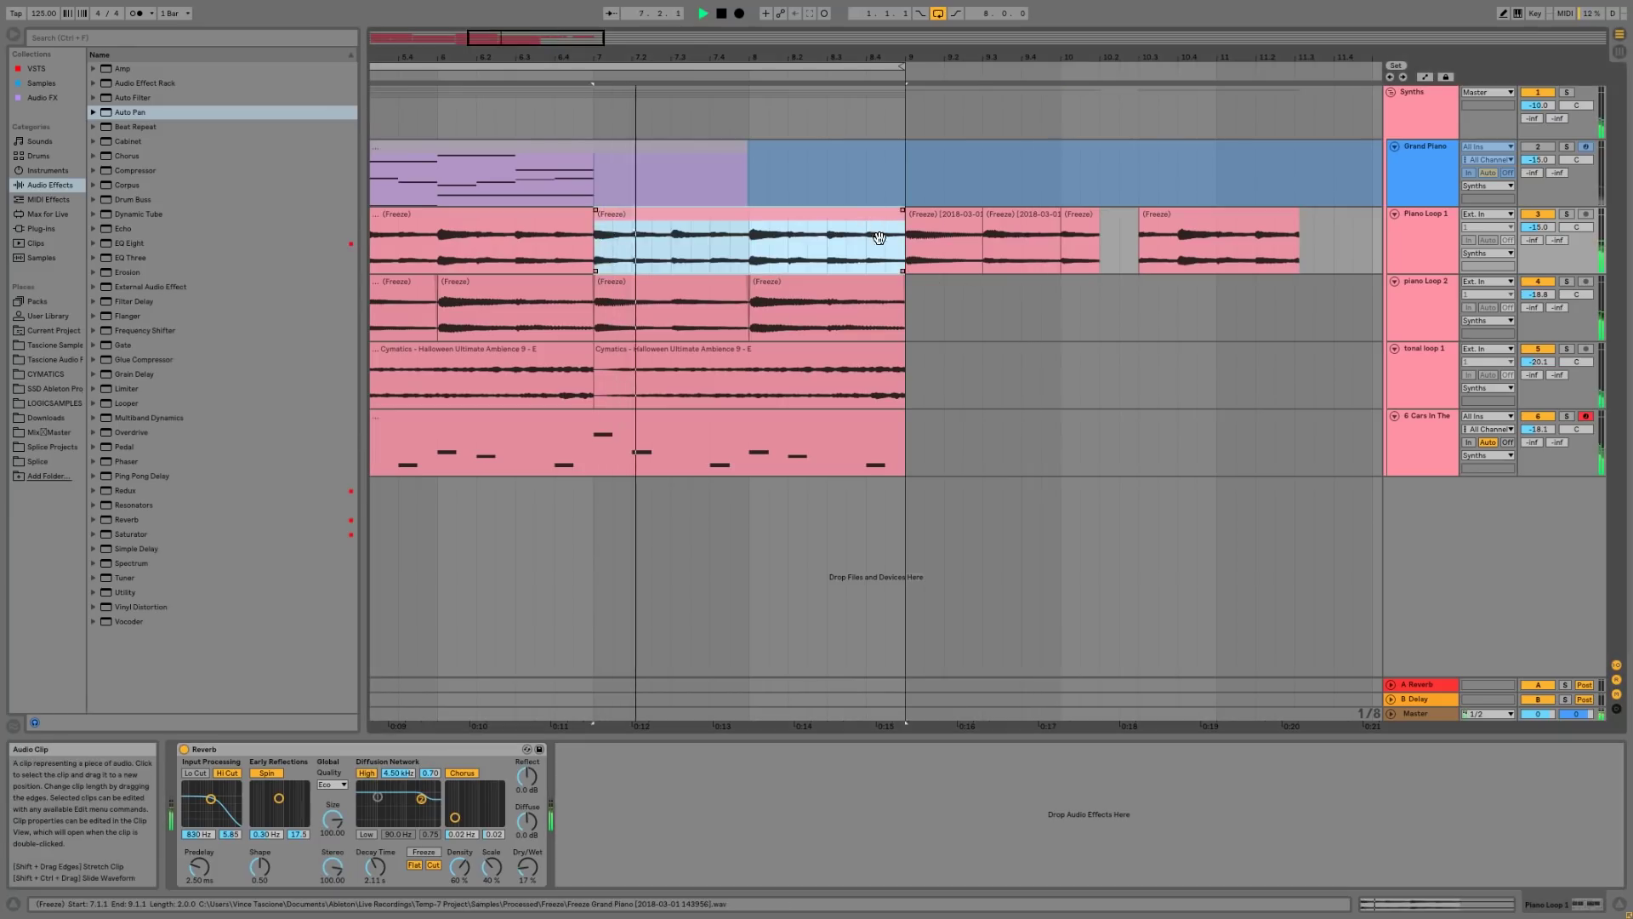
click(886, 240)
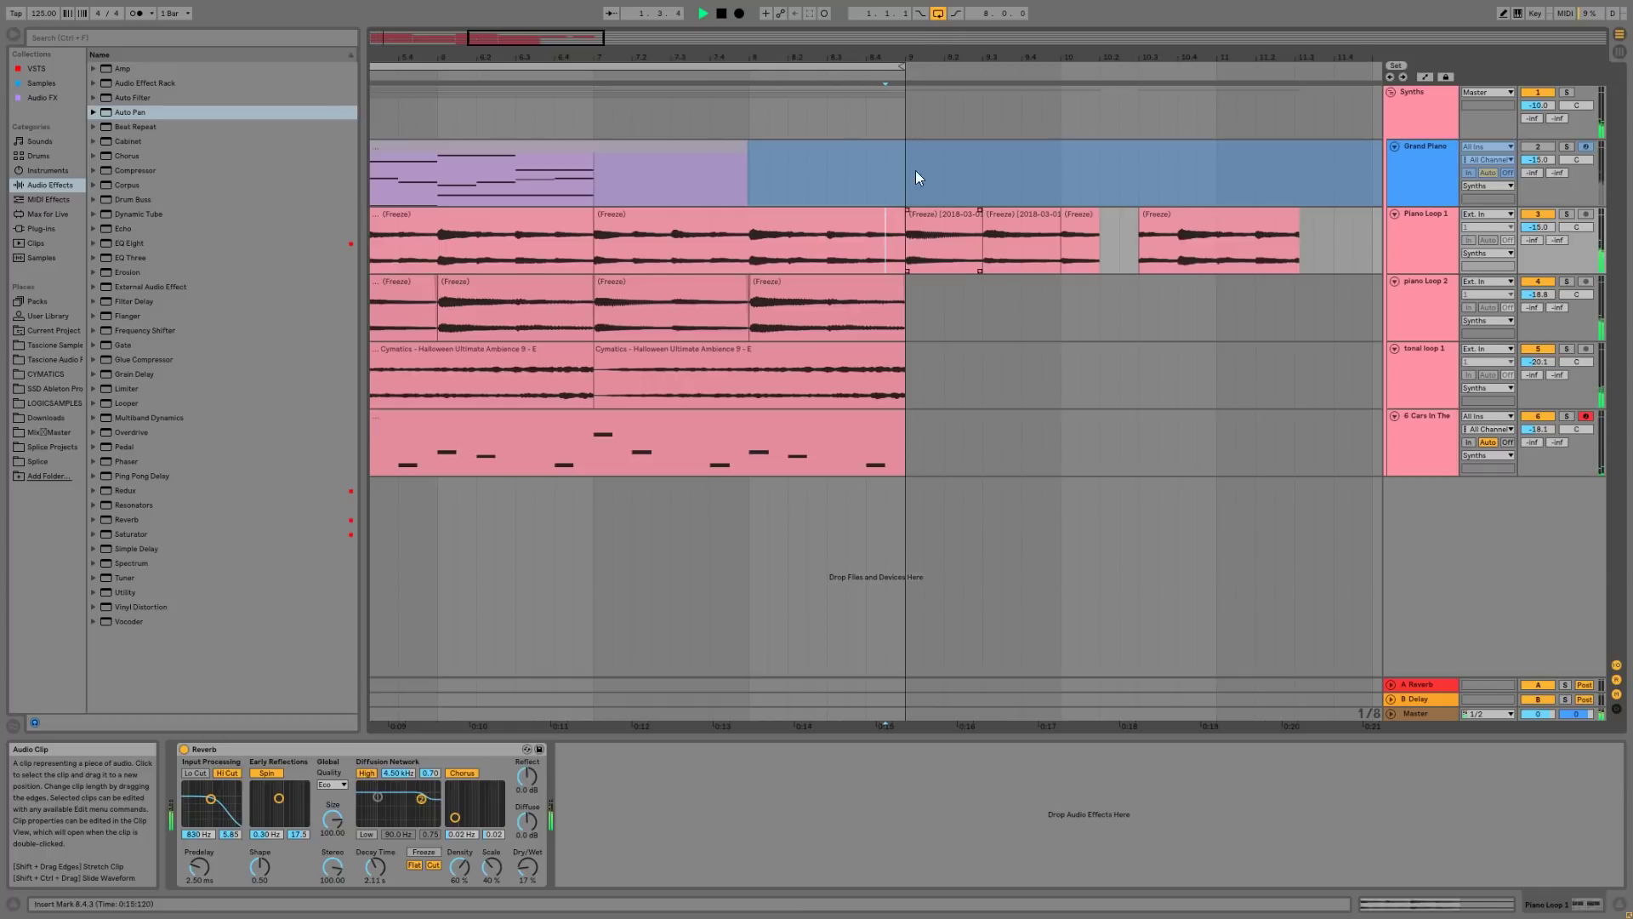
key(space)
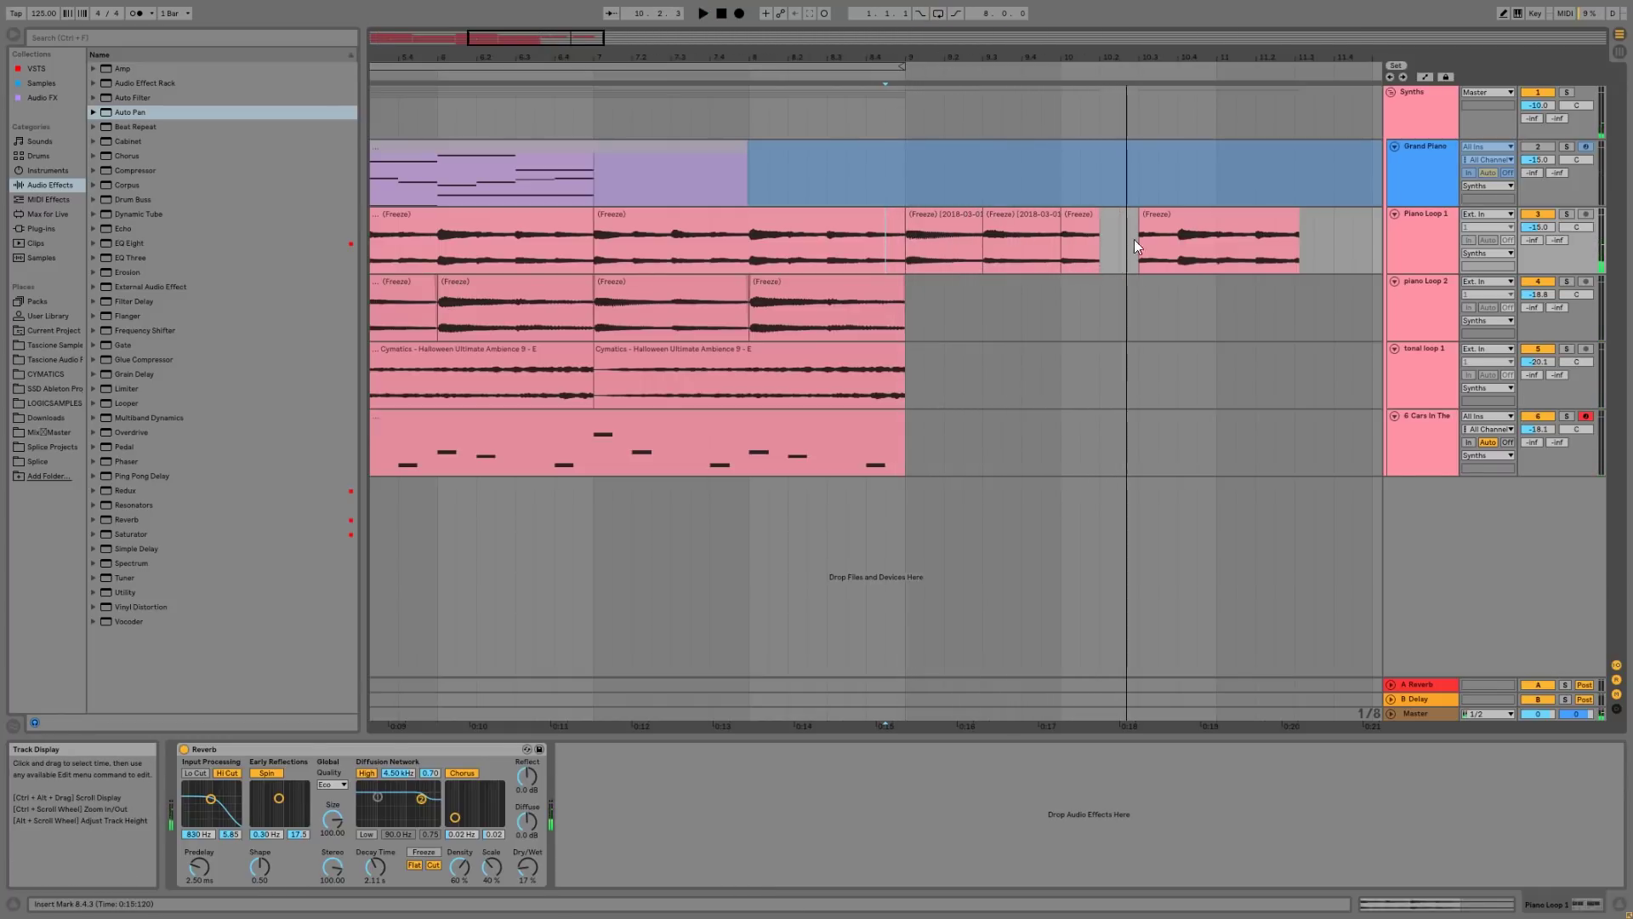
- Move the last clip's section from its second beat onward to bar 10 and trim it to two beats
click(1175, 268)
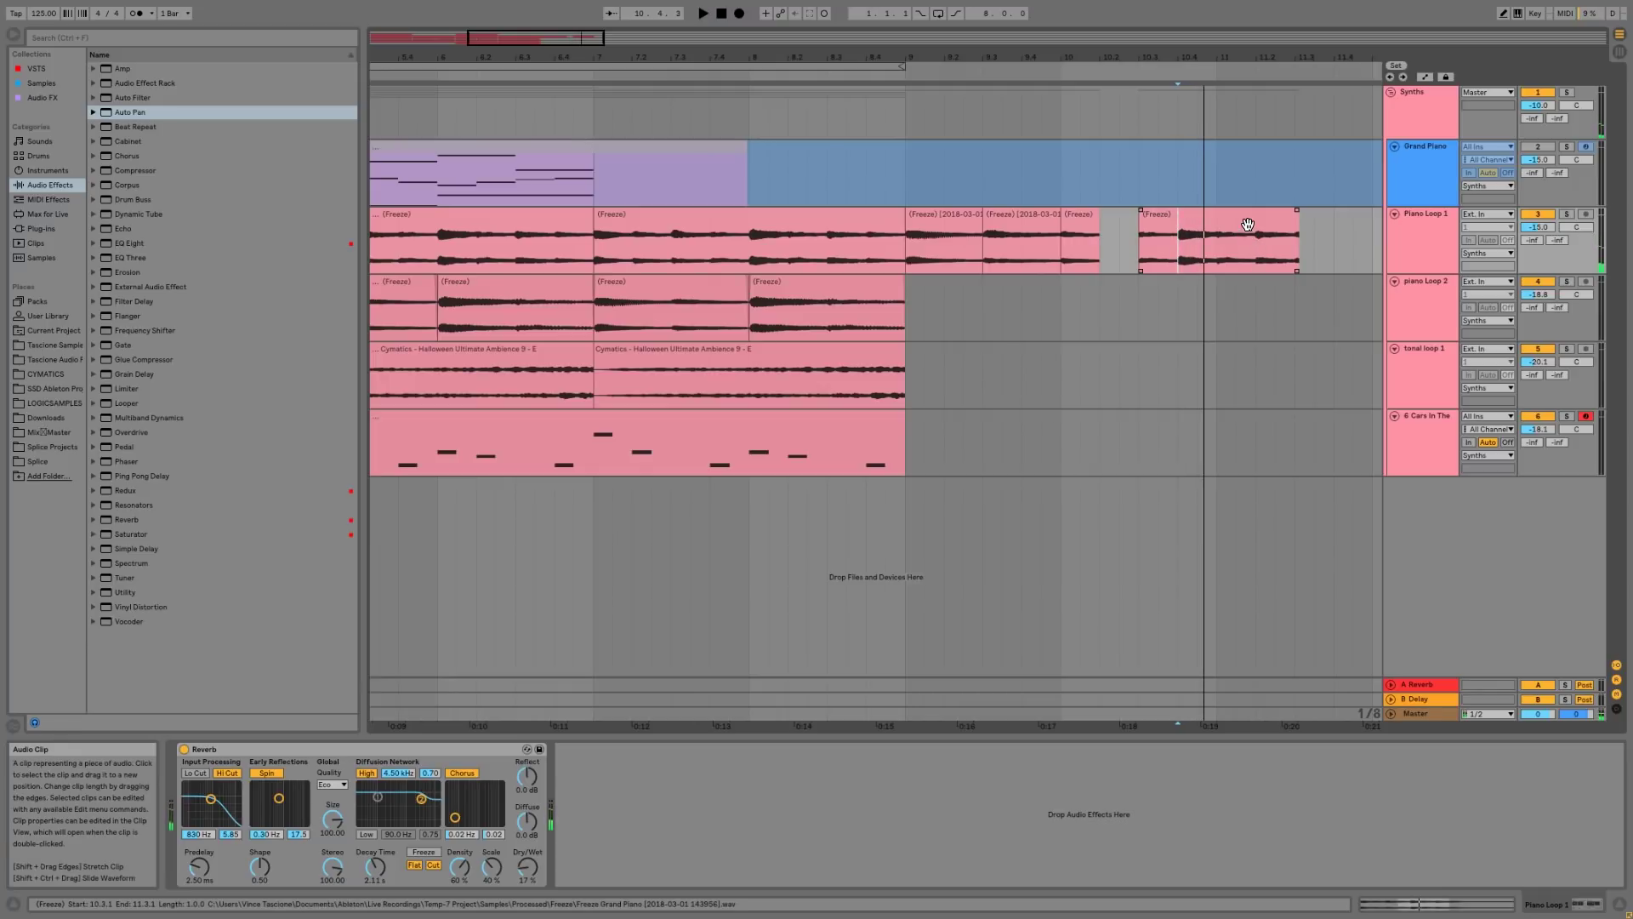
drag(1247, 224, 1129, 224)
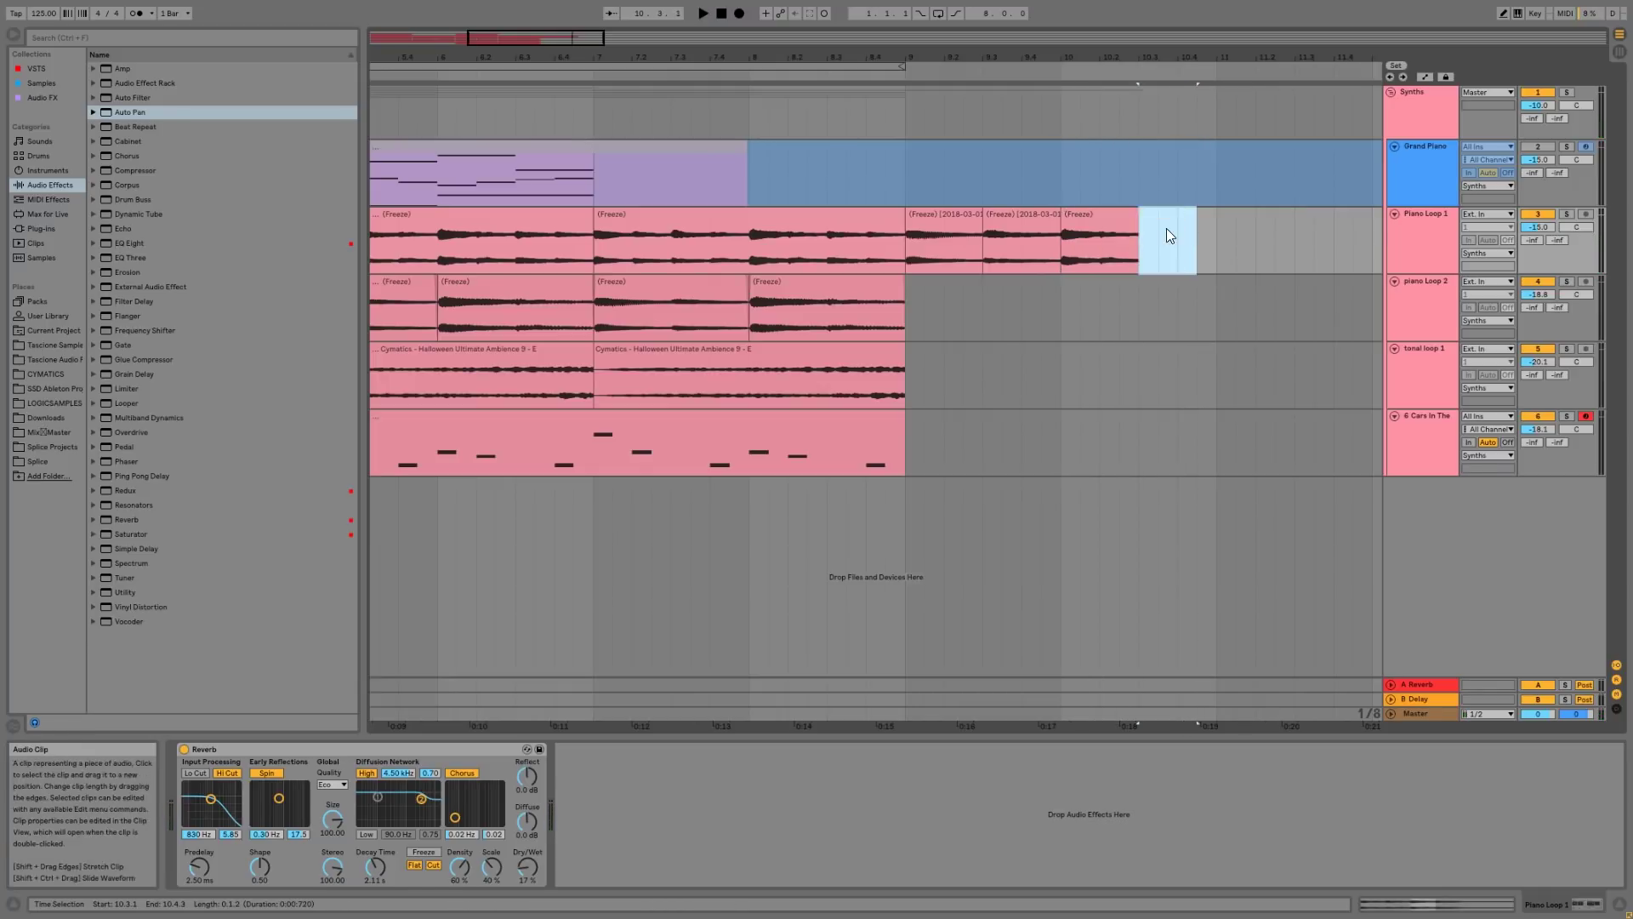
- Pin the start of the Piano Loop 1 note at bar 10, stretch it from a second warp marker to fill two beats and play it
double_click(1140, 223)
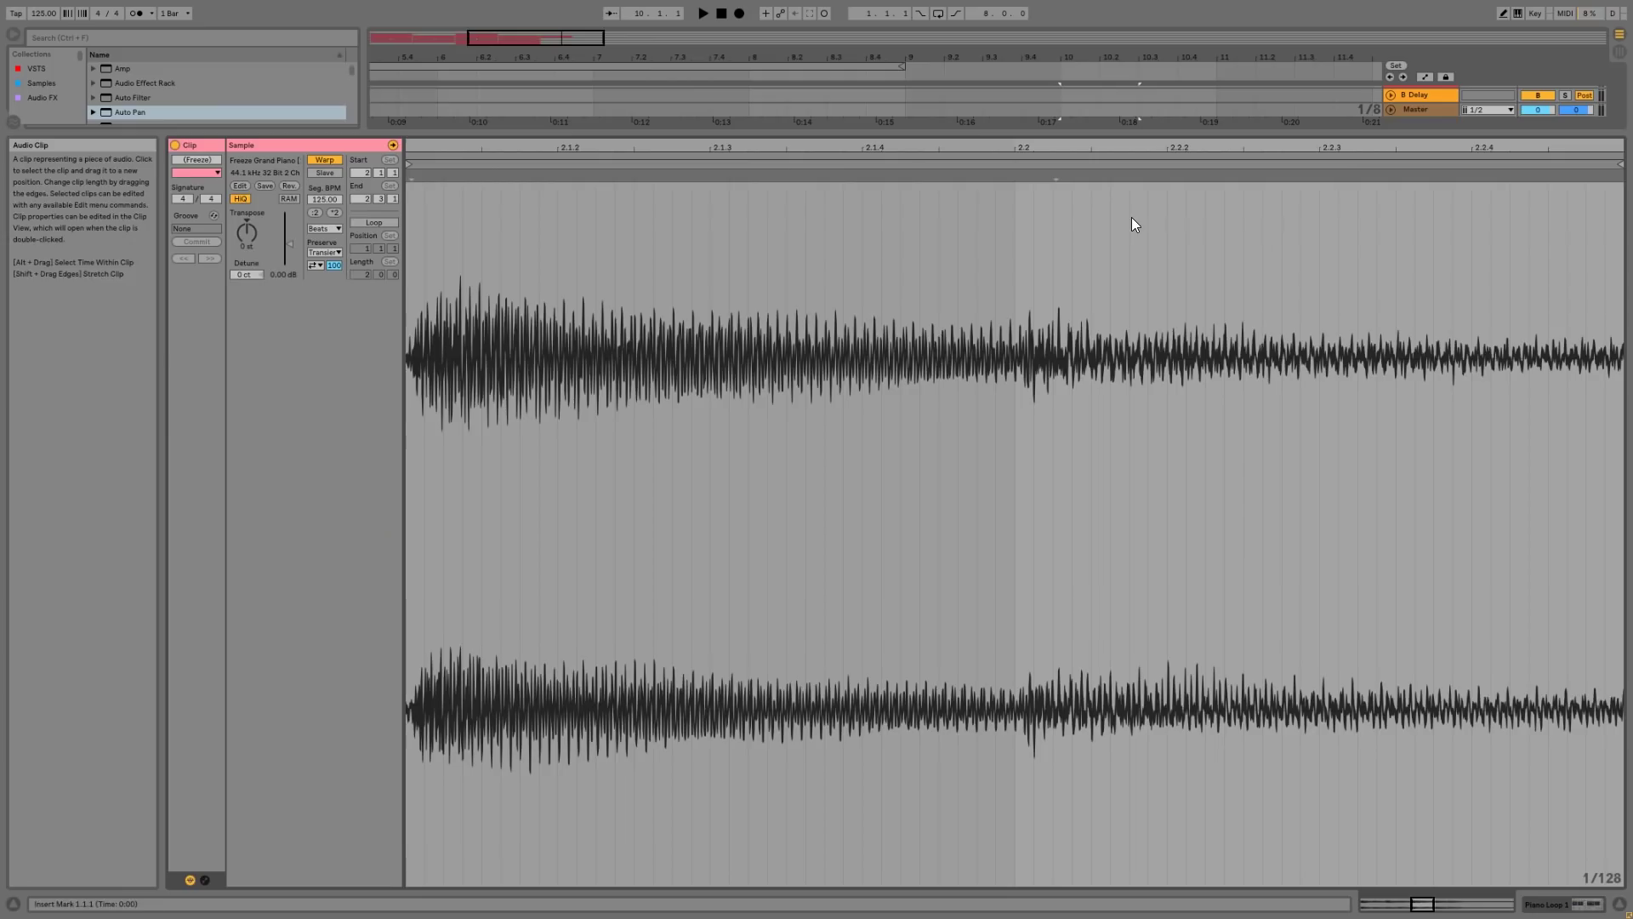
double_click(1020, 174)
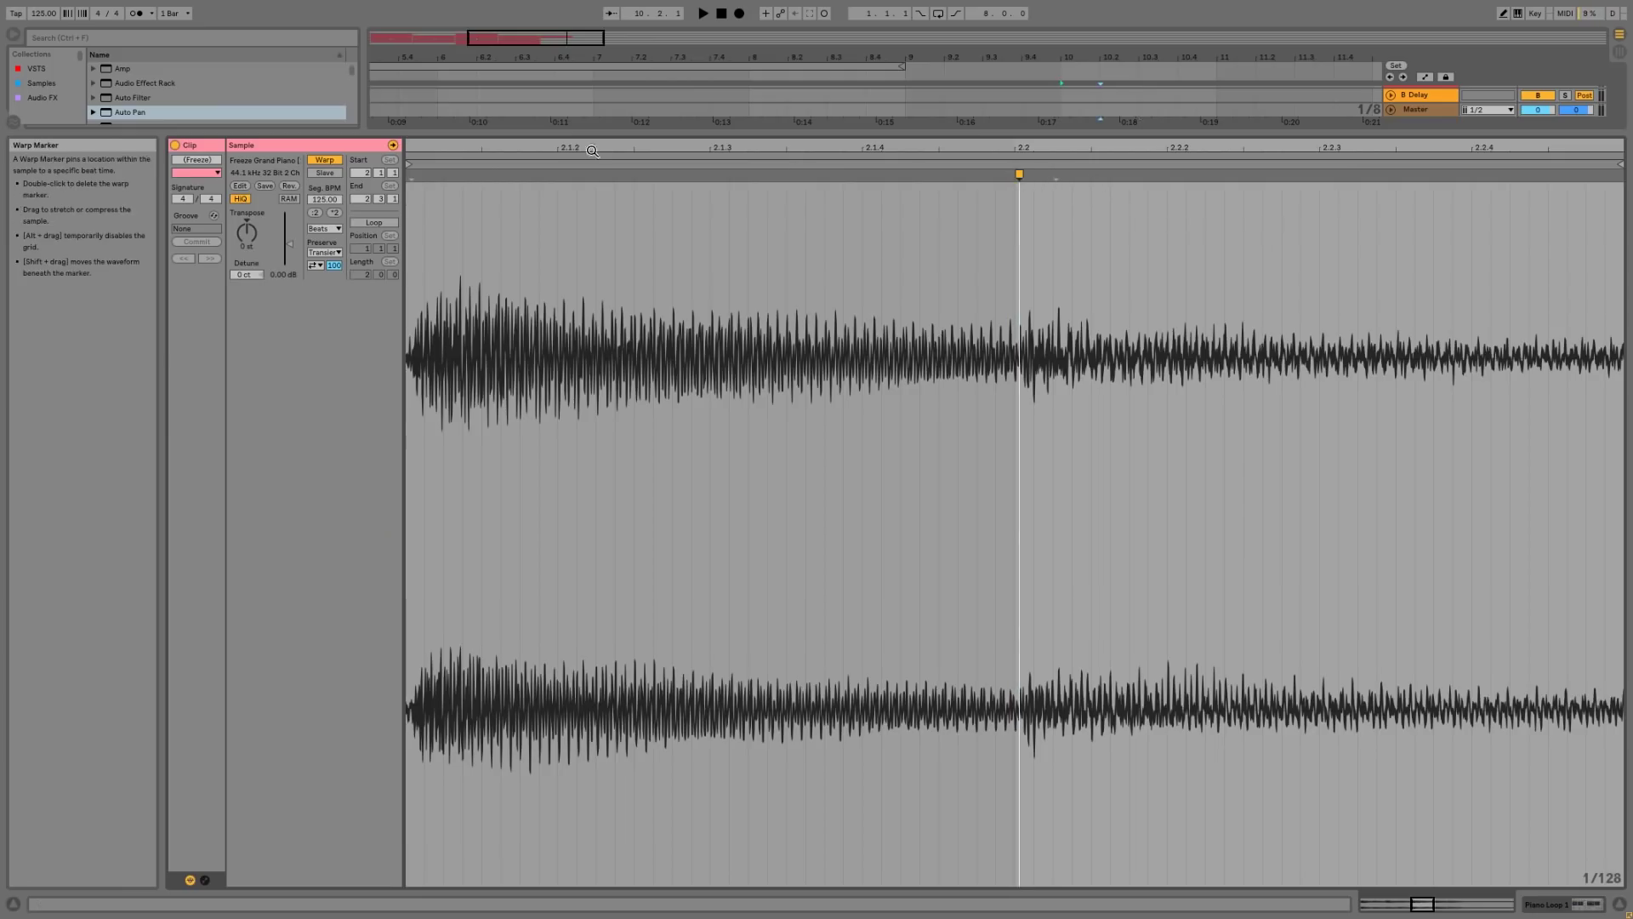
double_click(413, 176)
mouse_move(1019, 176)
mouse_down()
mouse_move(1623, 229)
mouse_move(1558, 248)
mouse_up()
key(space)
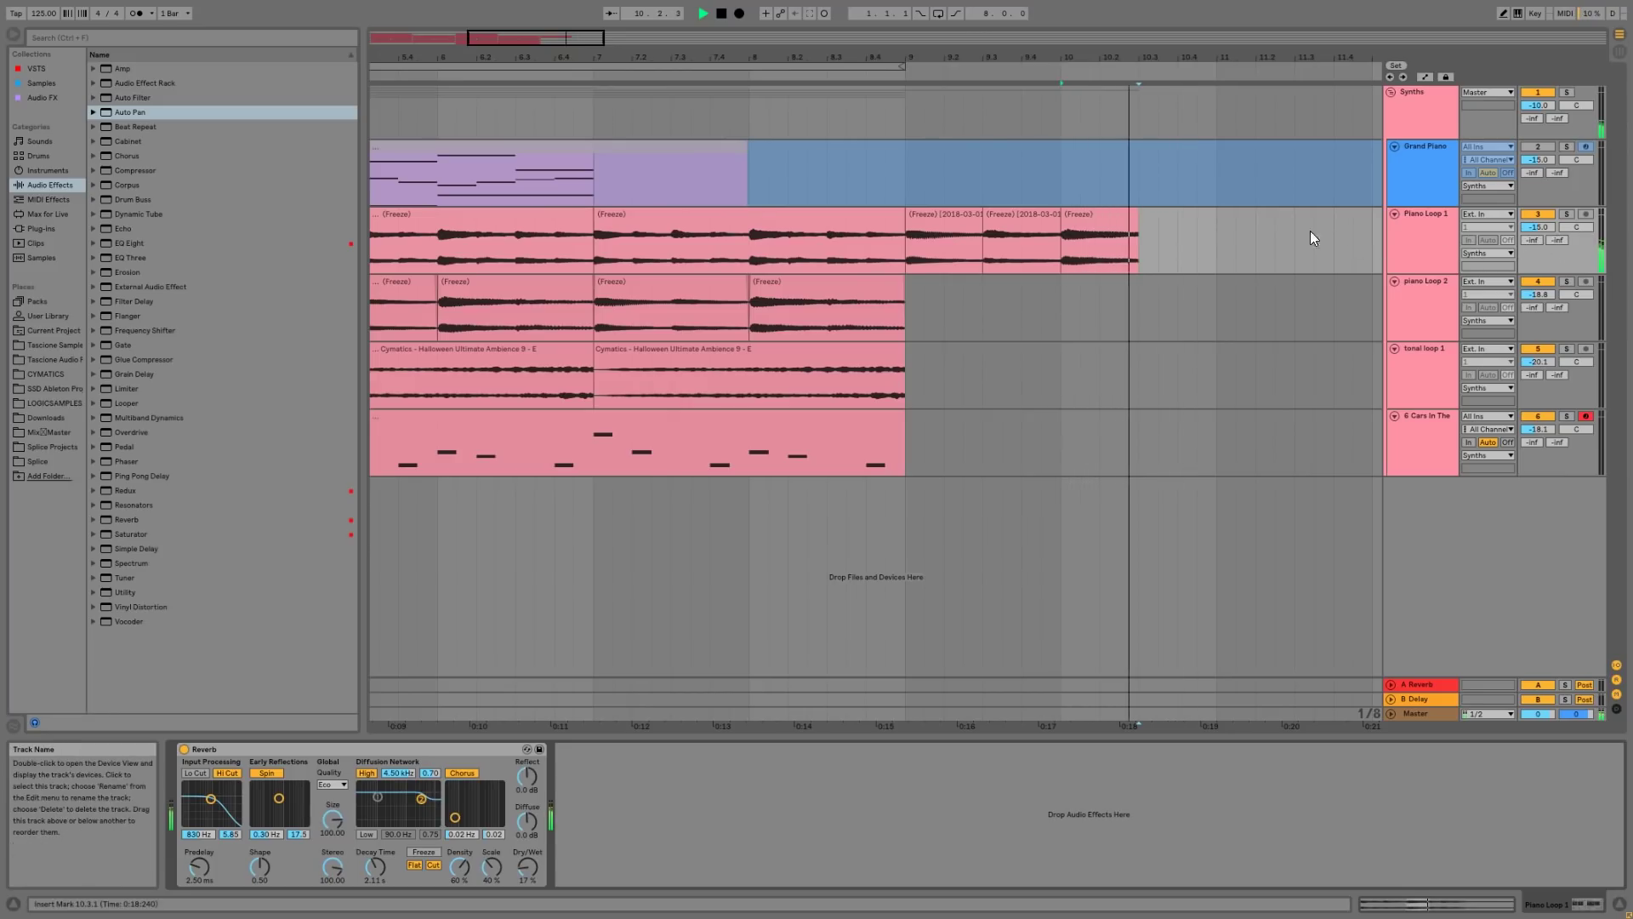
key(space)
- Duplicate the two-beat clip from bar 10 to 10.3, extend its end to 12.2 and play it from bar 11 onward
click(1122, 219)
click(1126, 221)
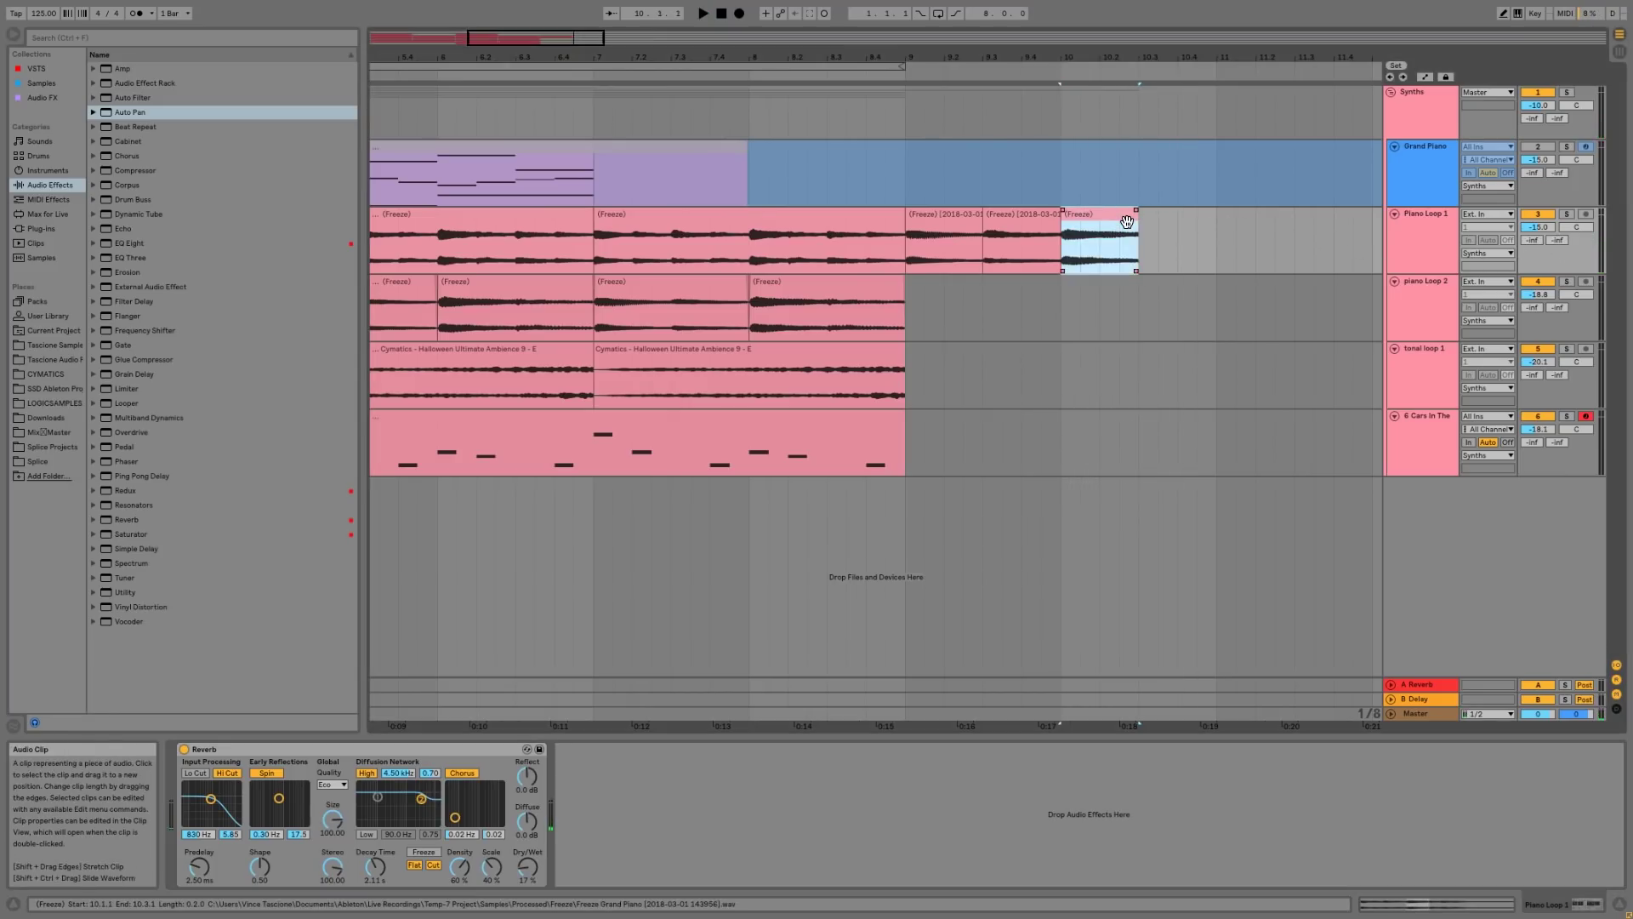
key(ctrl+d)
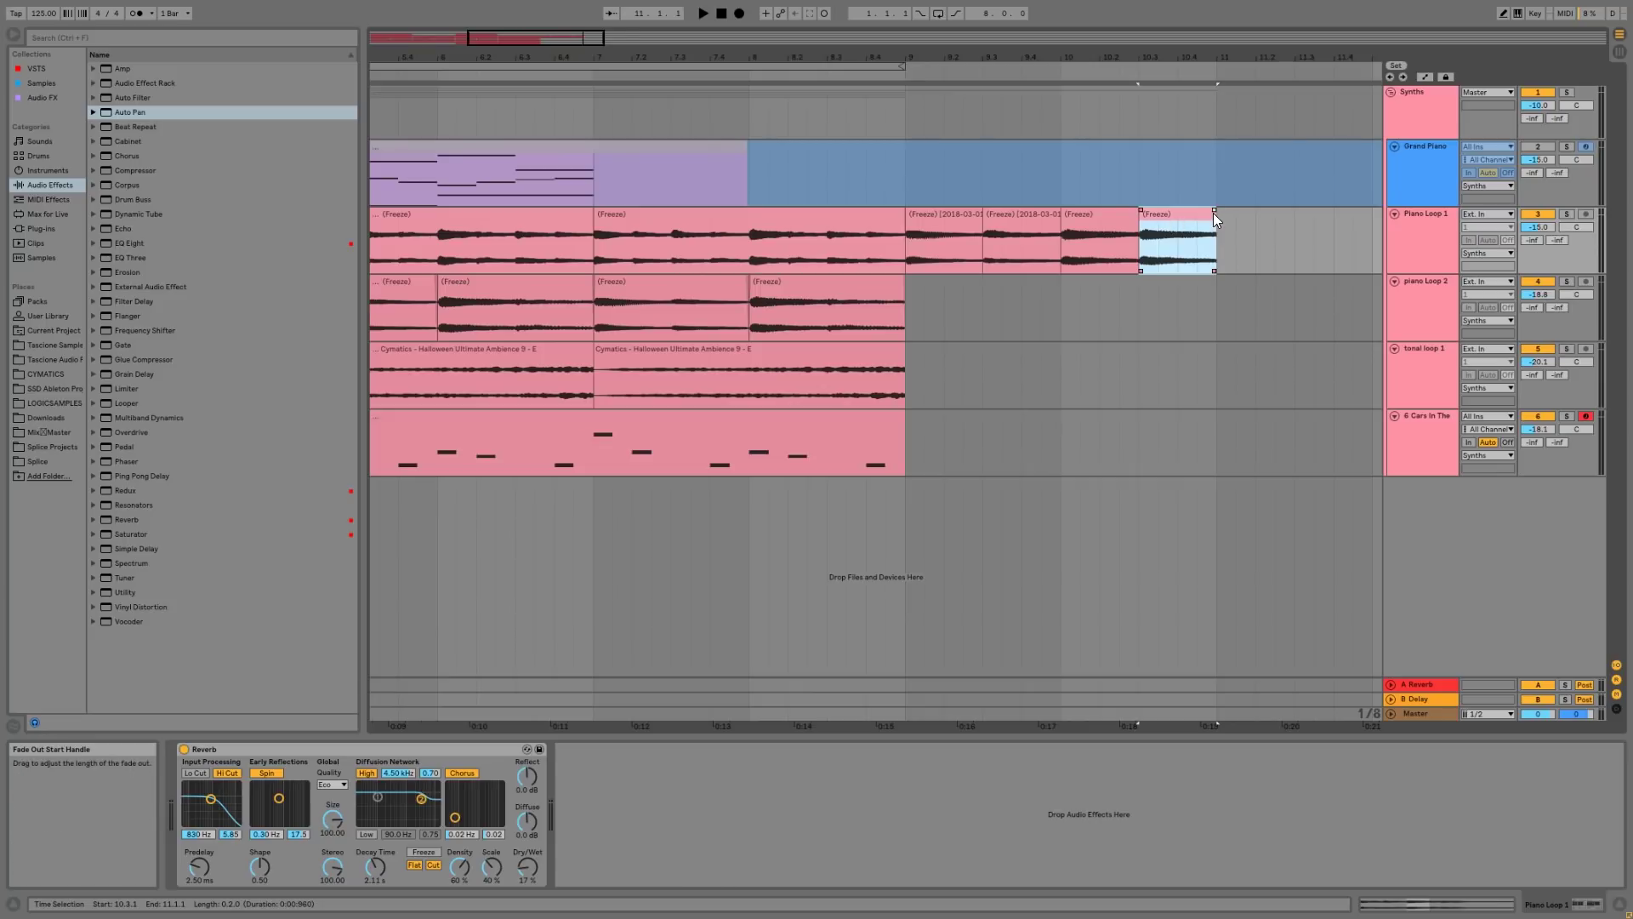
drag(1217, 220, 1396, 218)
click(1233, 258)
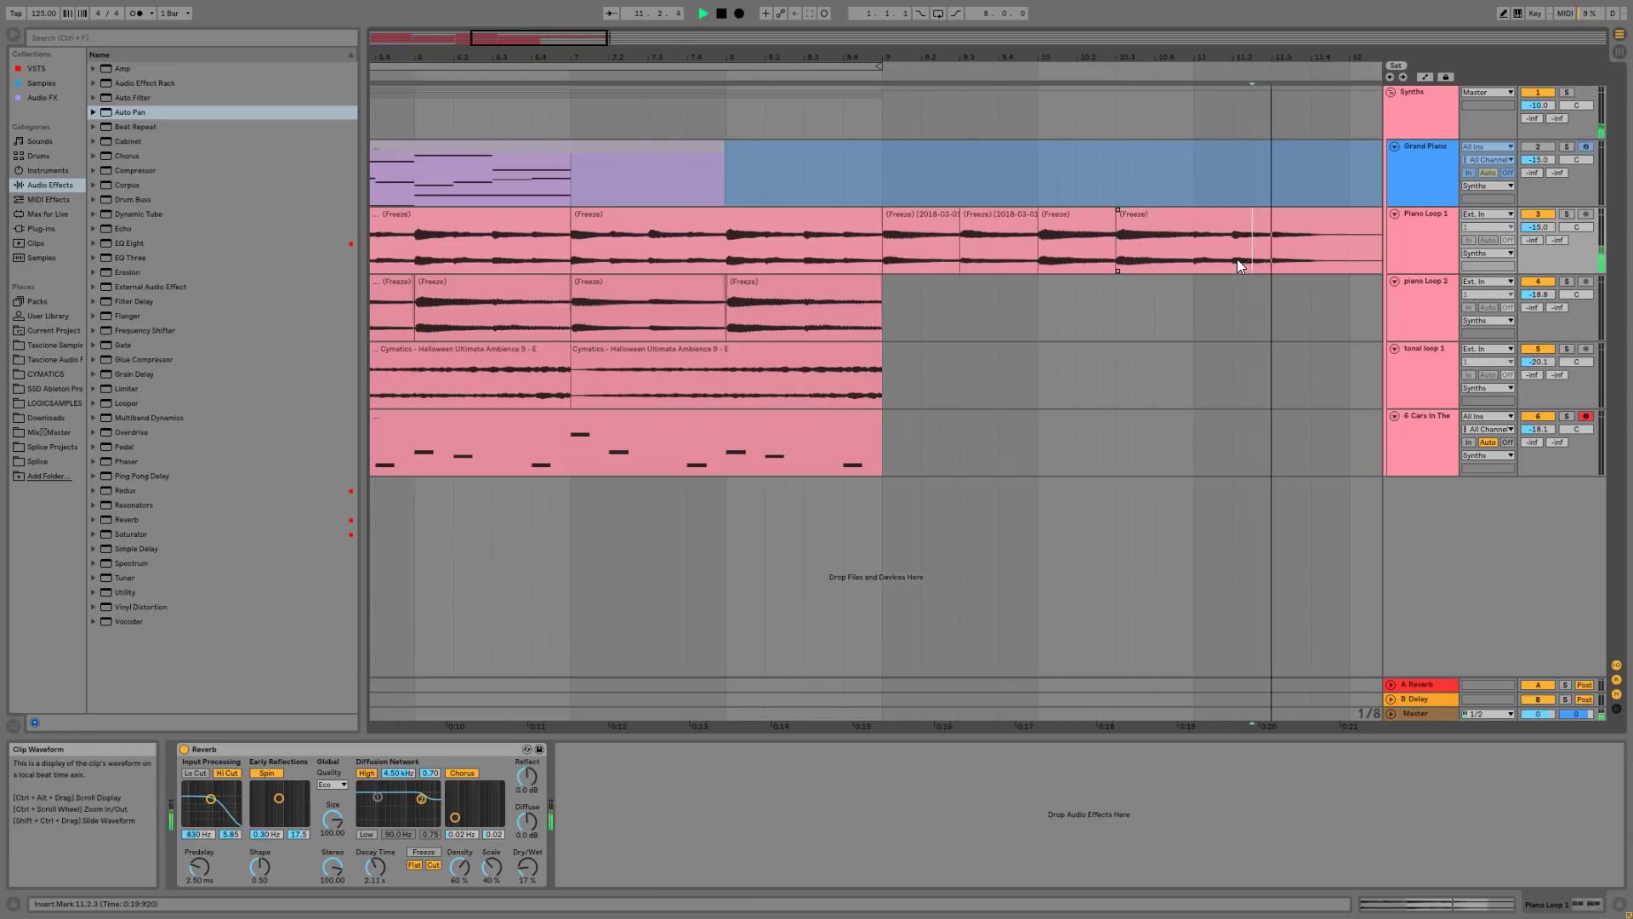
key(space)
click(1272, 252)
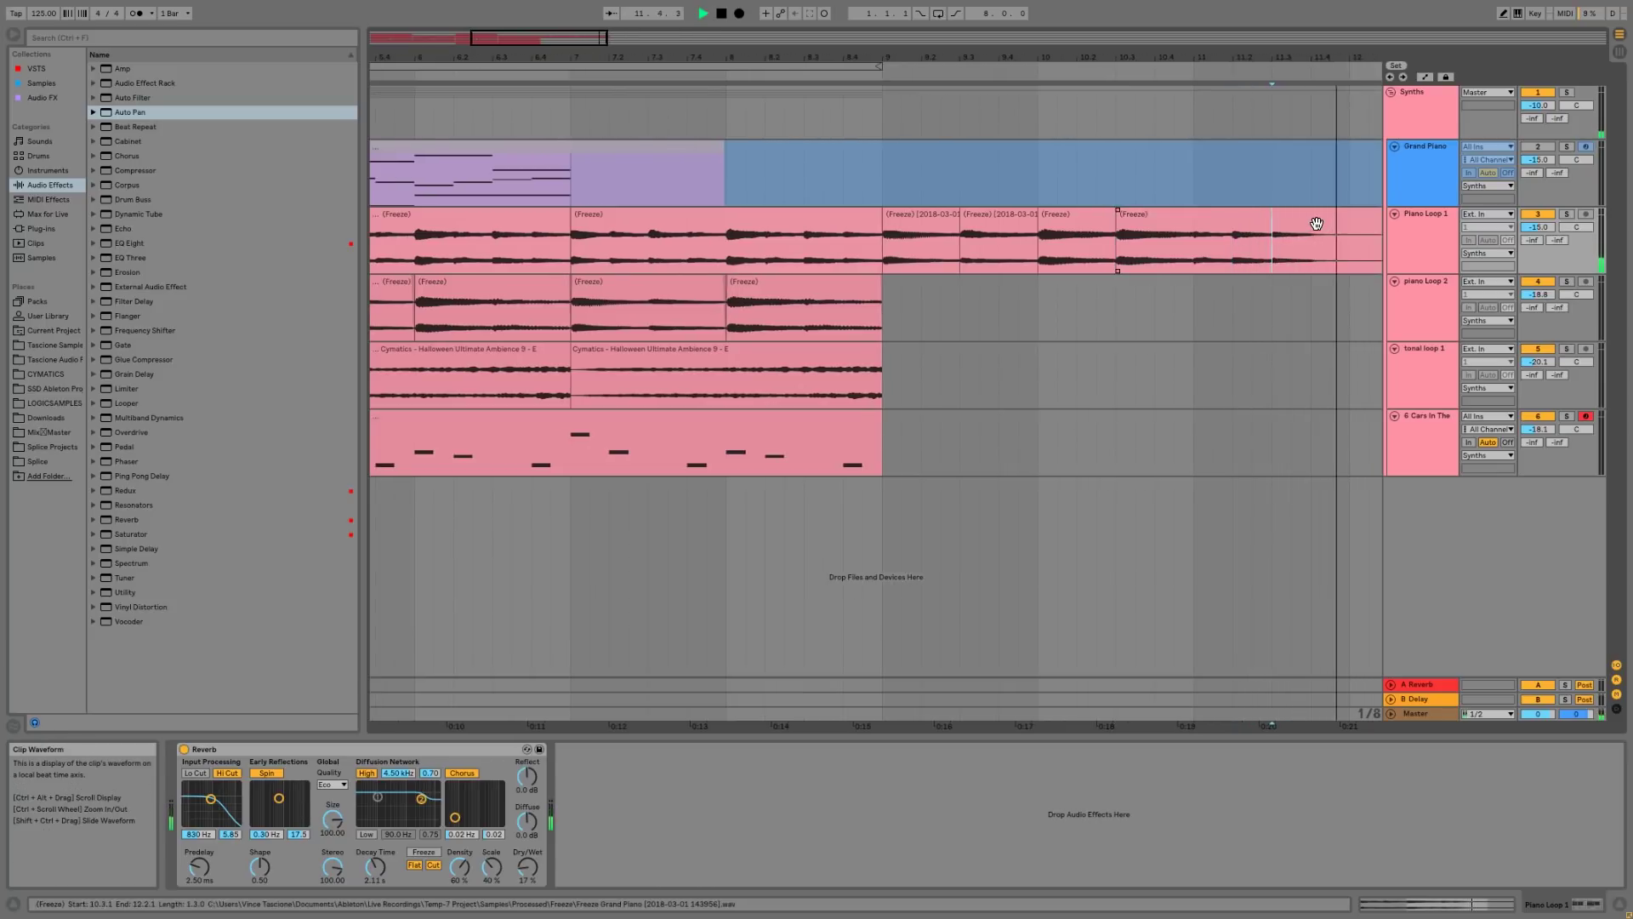
key(space)
- Split the extended clip at 11.3, move the section after the cut to 10.3, and split it at bar 11
key(ctrl+e)
drag(1325, 221, 1178, 226)
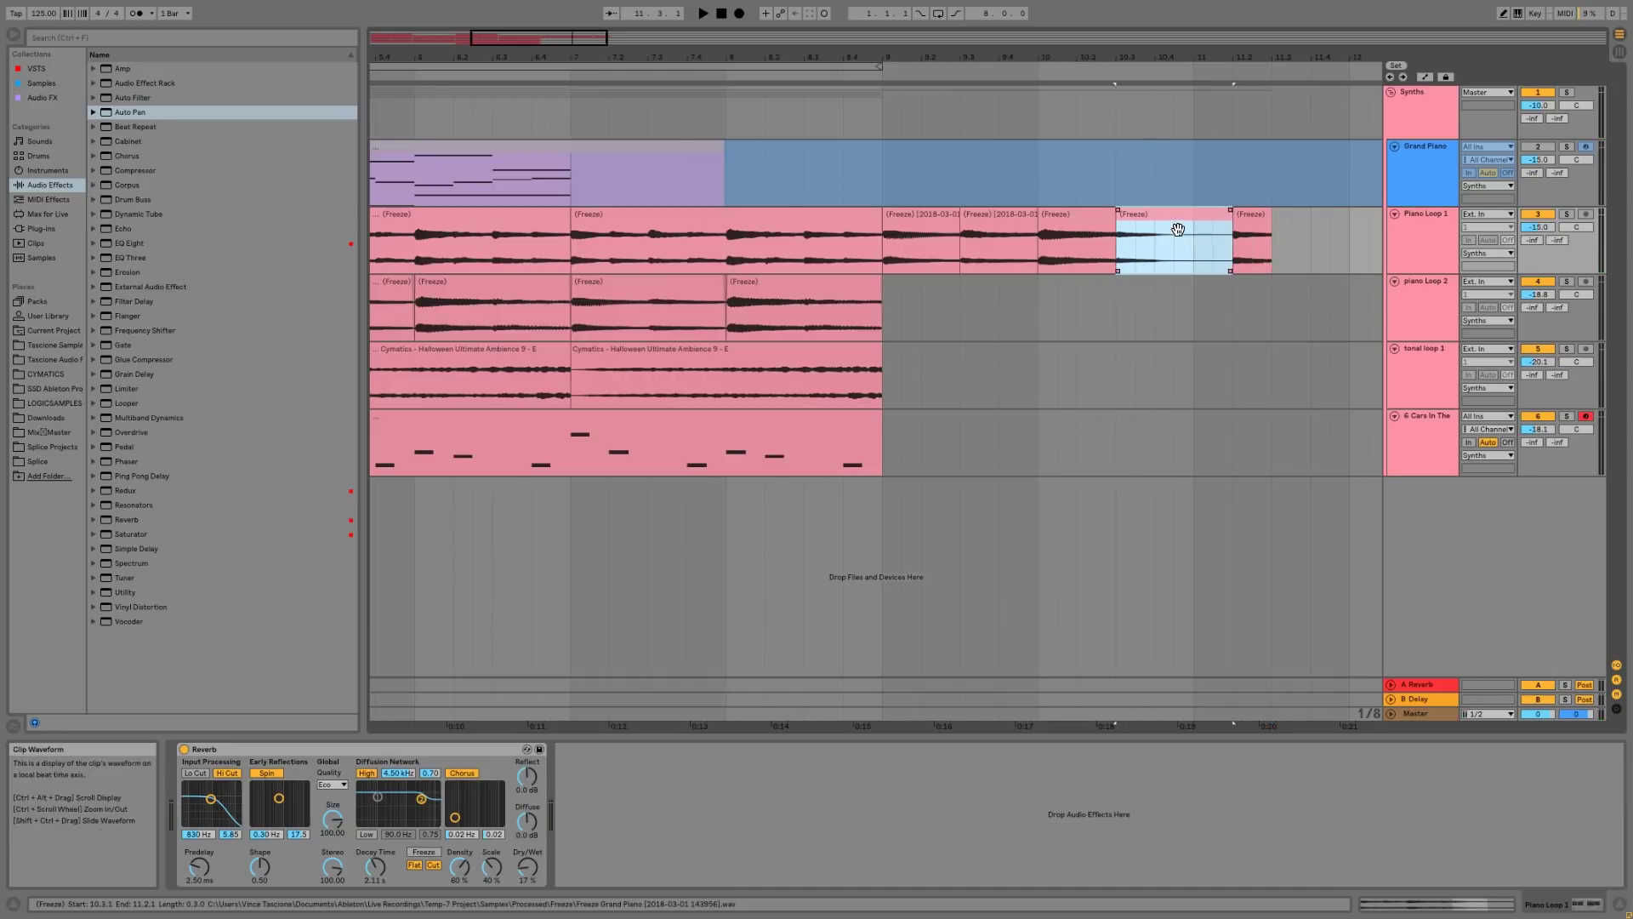
click(1193, 247)
key(ctrl+e)
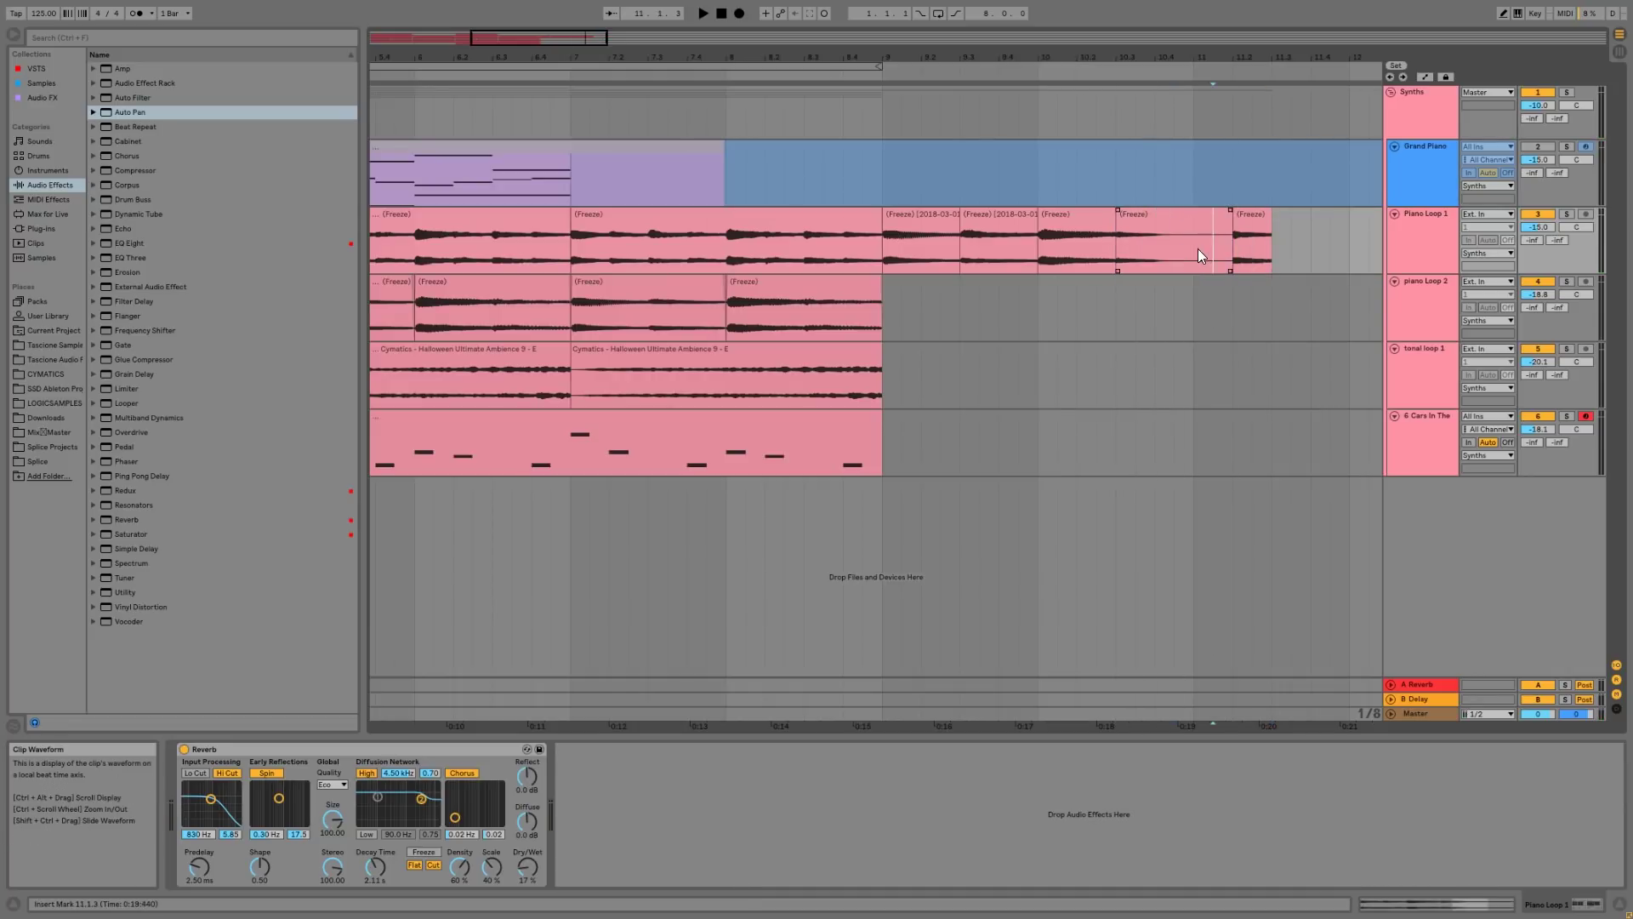
- Add warp markers at the start and fade-out of the 10.3 note, and stretch it to fill its two-beat clip
double_click(1178, 212)
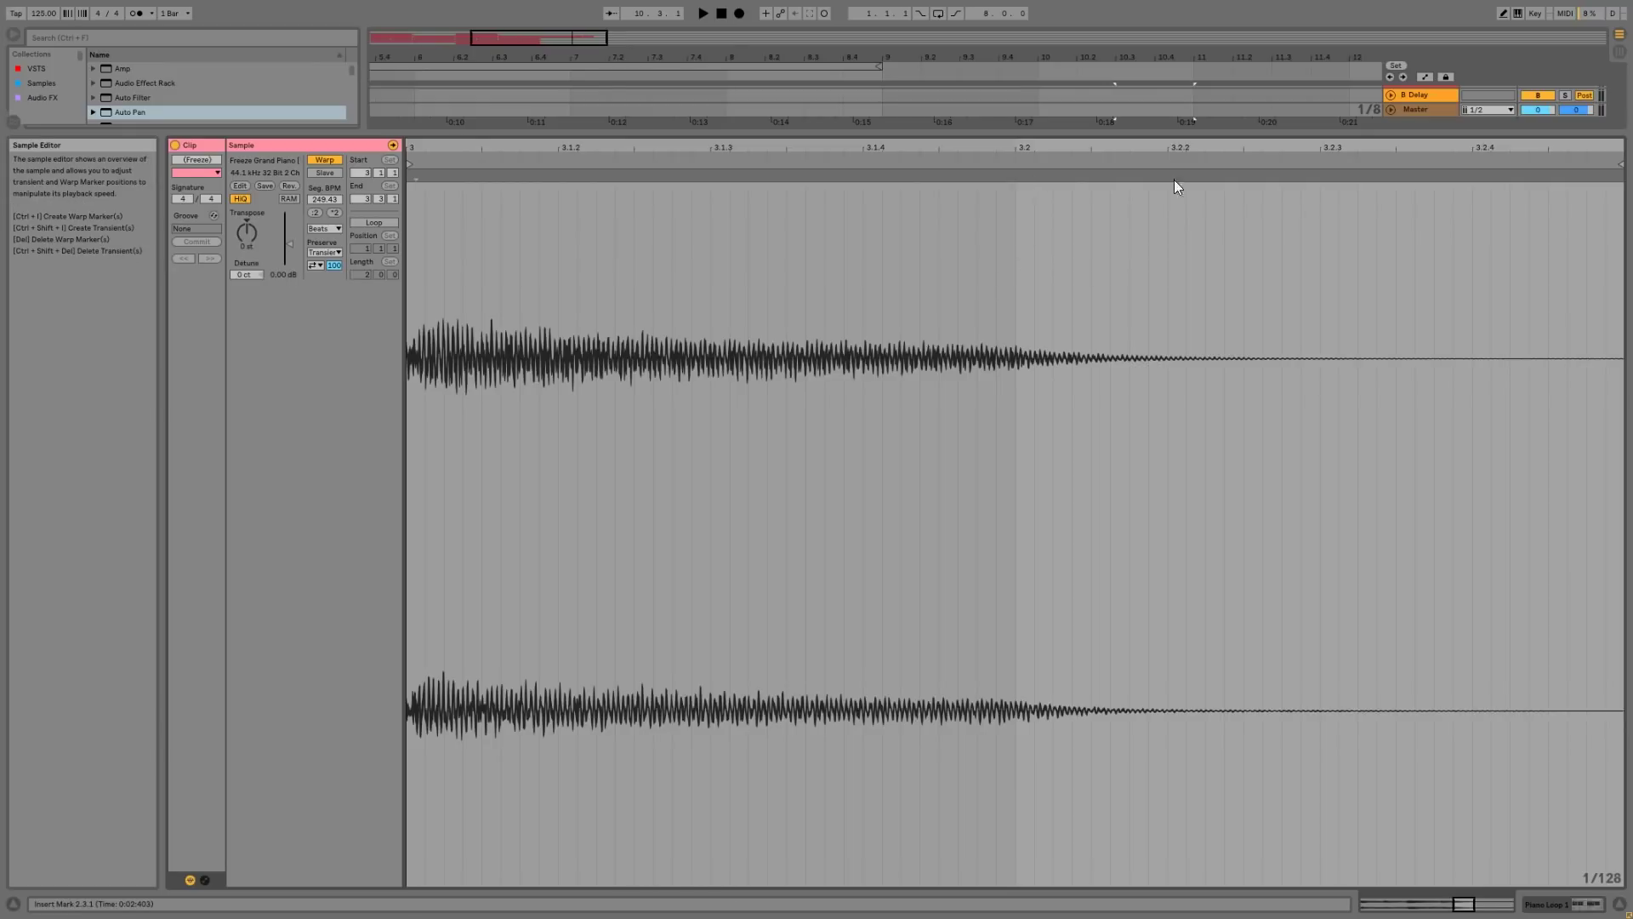
double_click(1222, 175)
mouse_move(1223, 174)
mouse_down()
mouse_move(1524, 175)
mouse_move(1580, 205)
mouse_up()
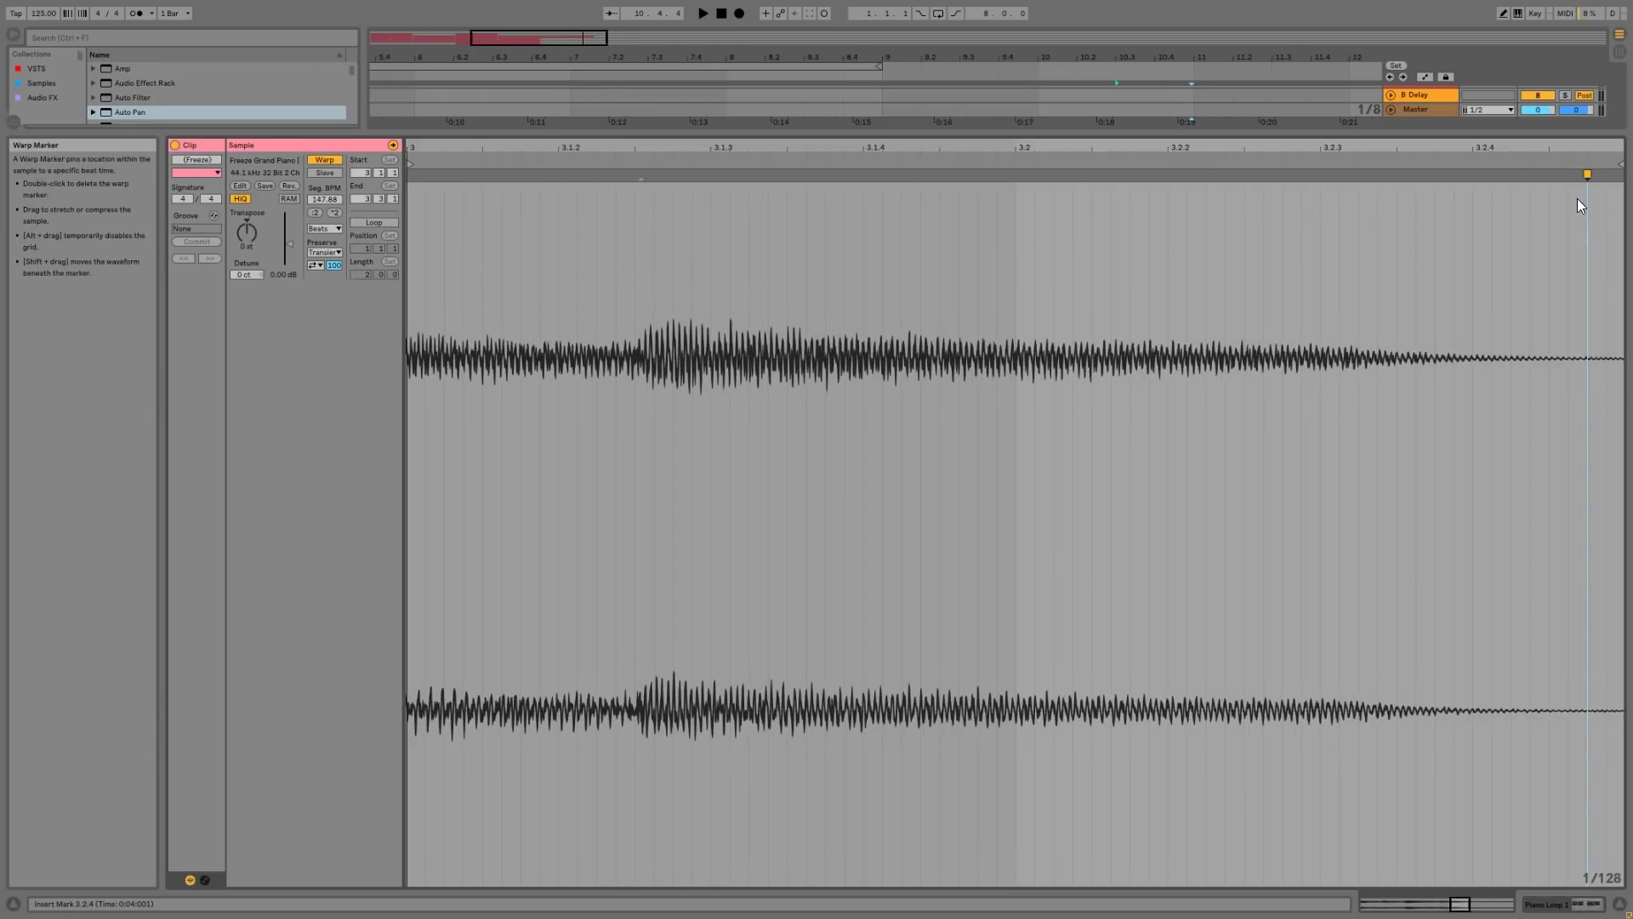
key(ctrl+z)
double_click(416, 174)
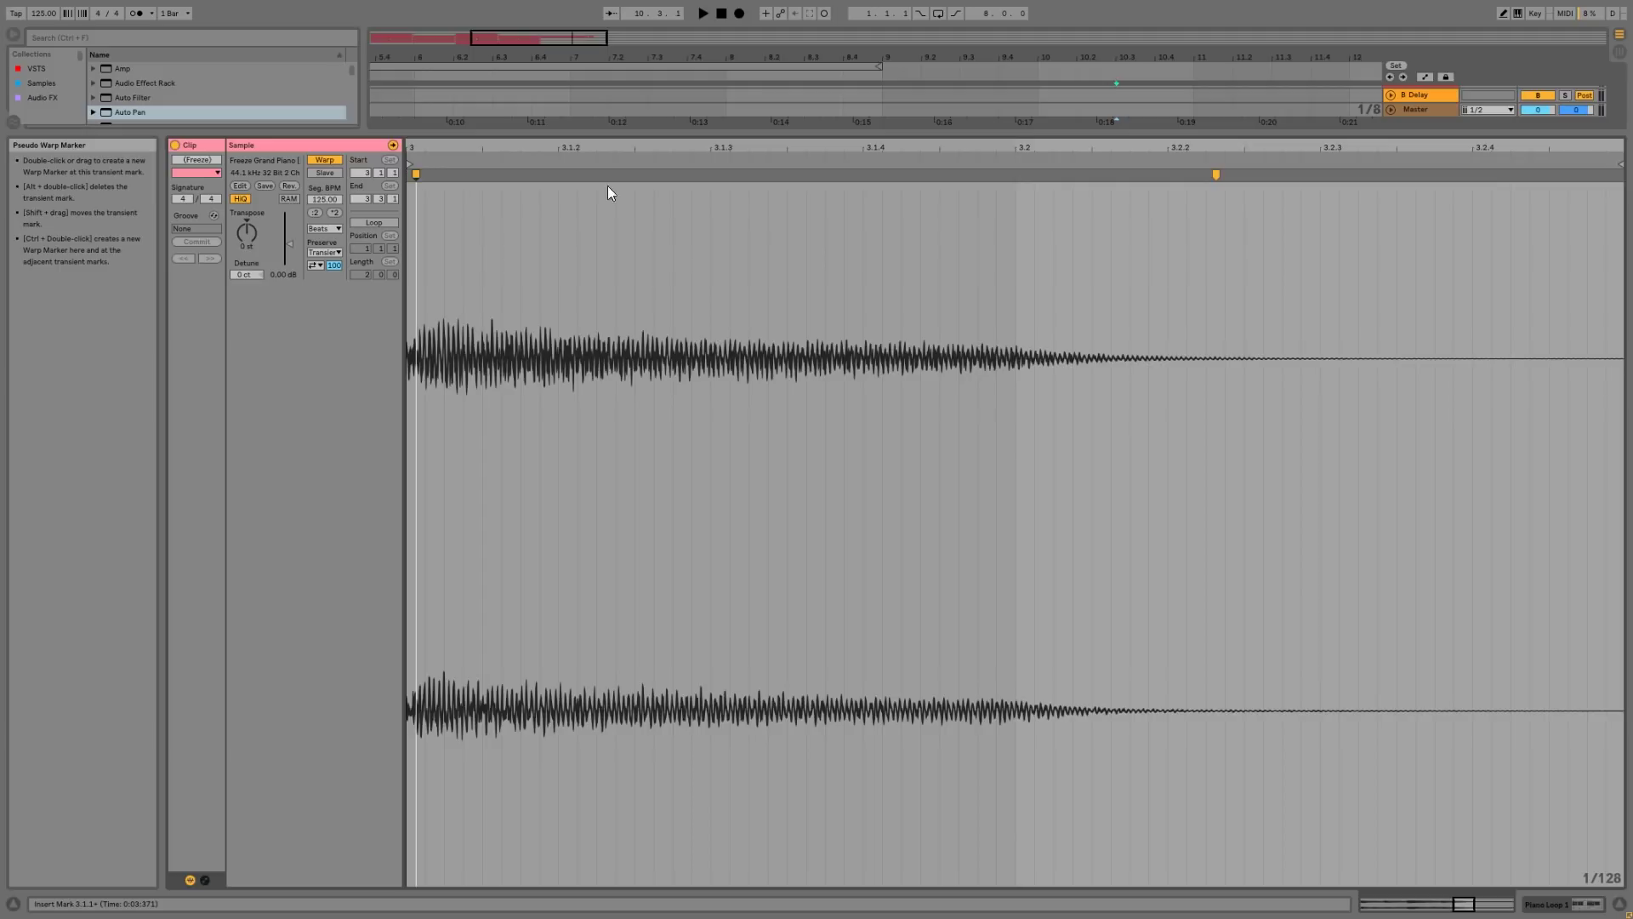
drag(1218, 174, 1631, 215)
- Play the stretched 10.3 note and delete the leftover Piano Loop 1 clips from bar 11 onward
key(space)
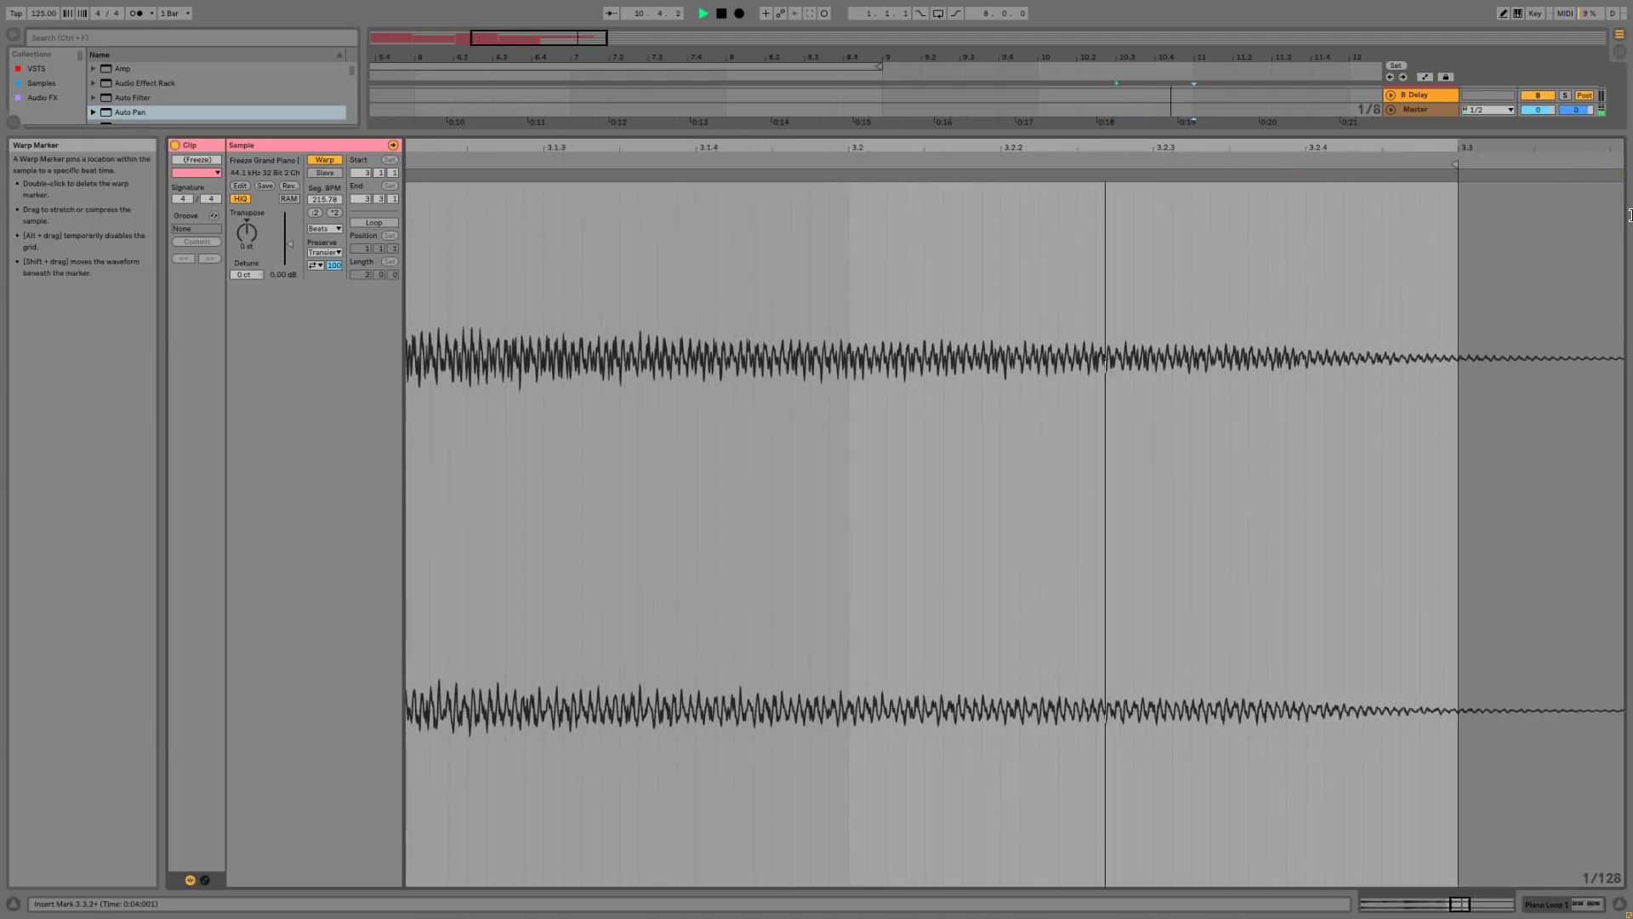
key(shift+Tab)
key(space)
key(space)
key(space)
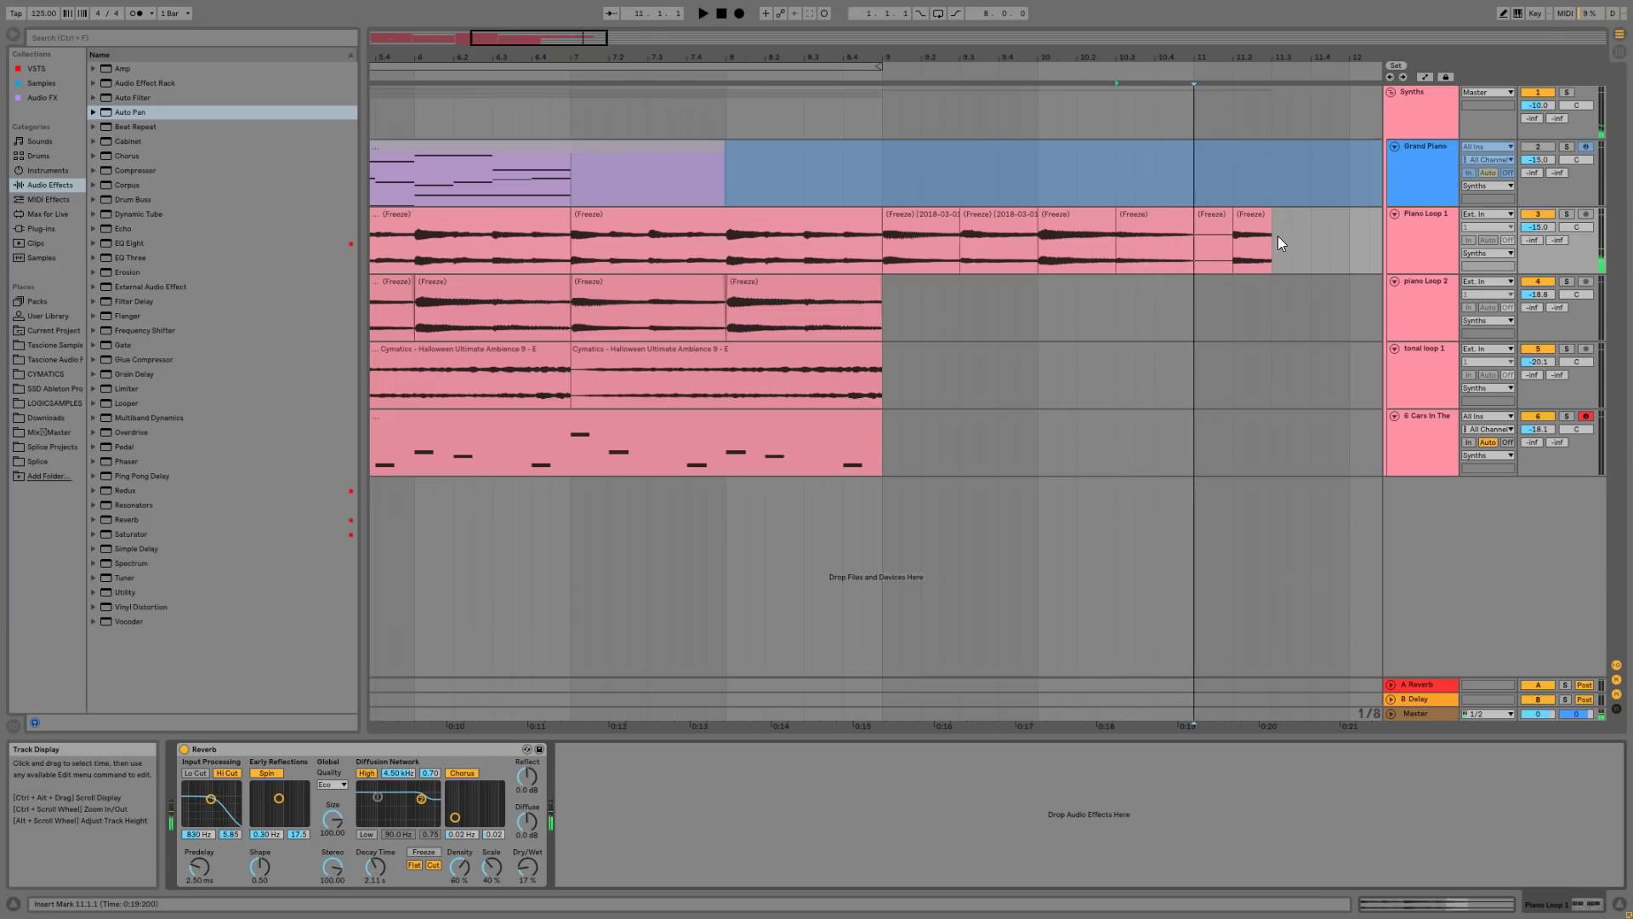
drag(1200, 255, 1323, 221)
key(Delete)
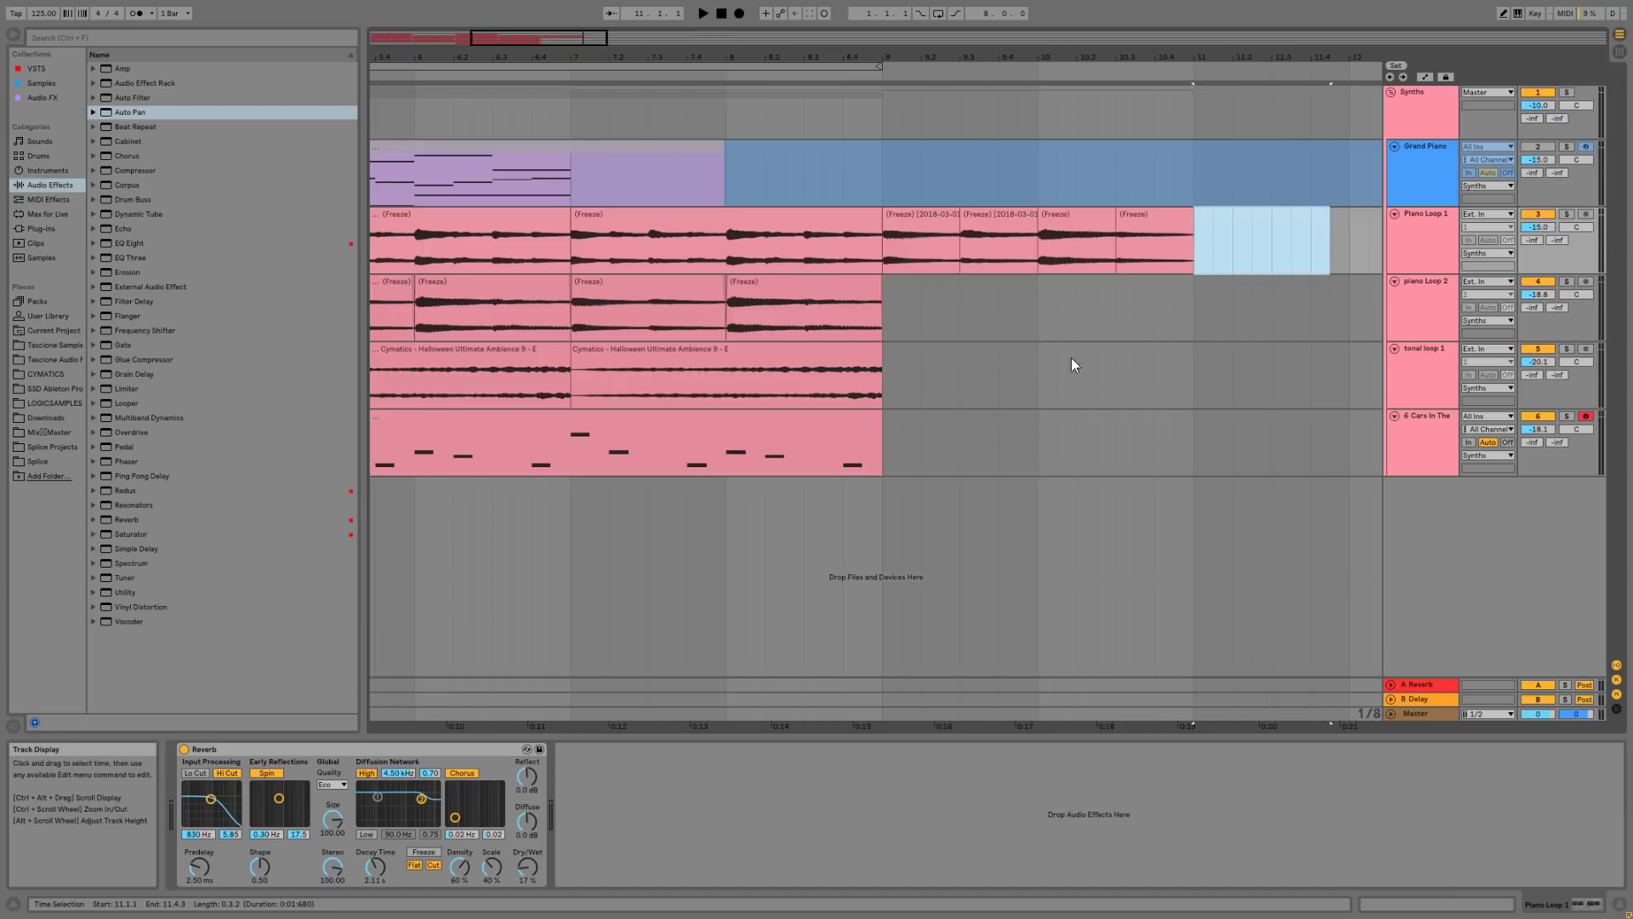
- Copy the Piano Loop 1 clips from bars 9 to 11 onto piano Loop 2 at bar 9 and consolidate the copy
drag(903, 58, 903, 12)
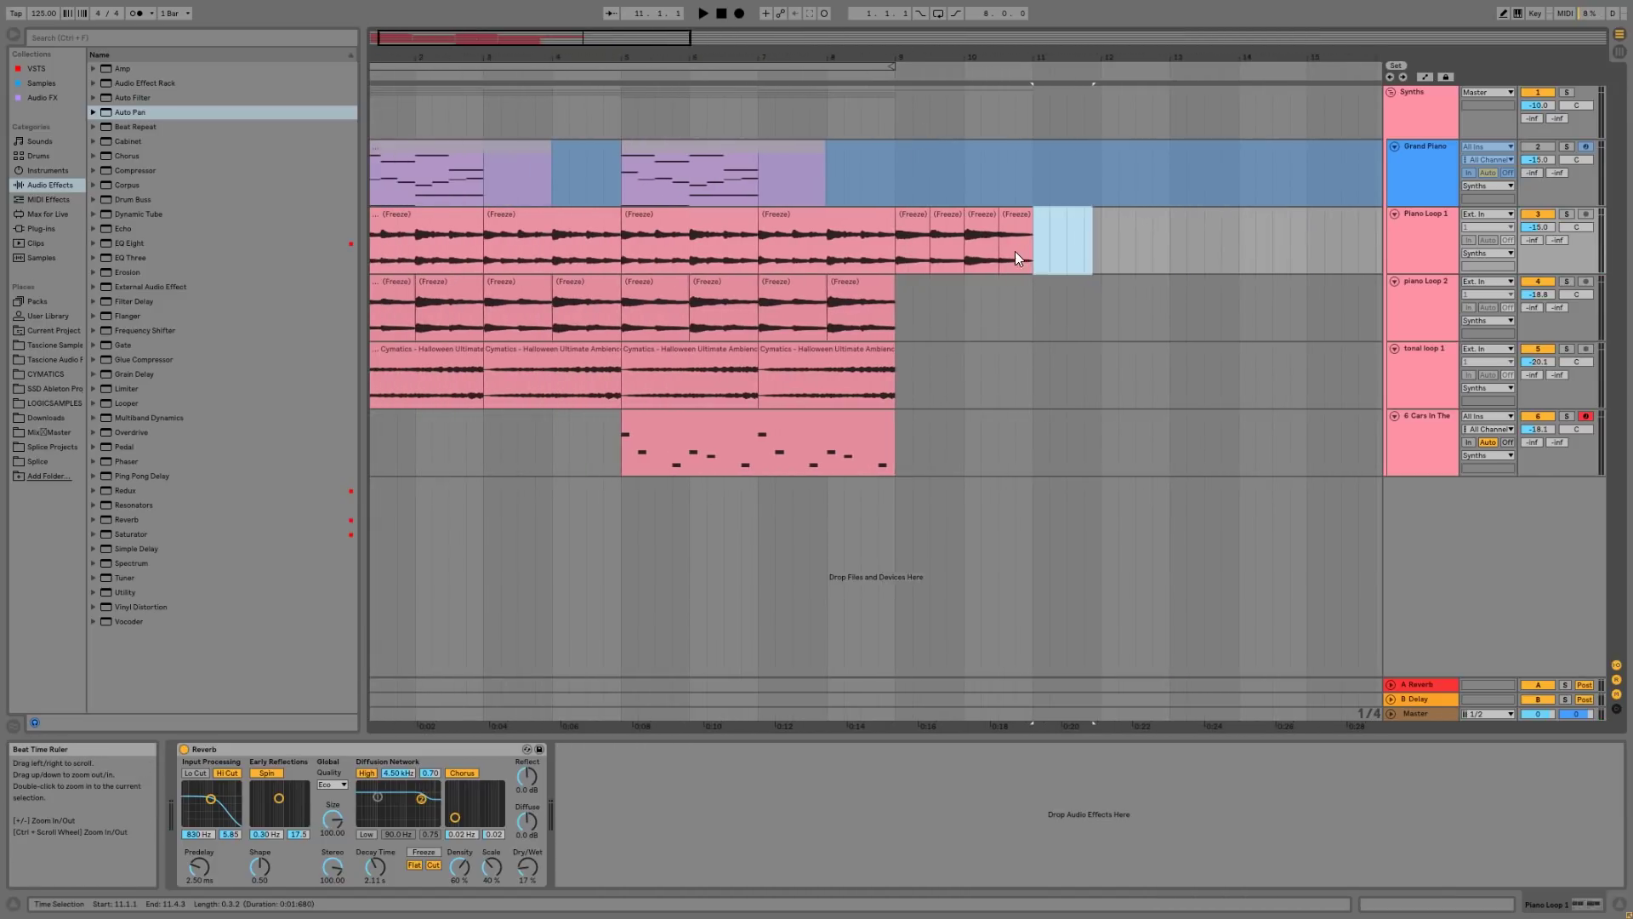
drag(1034, 255, 883, 244)
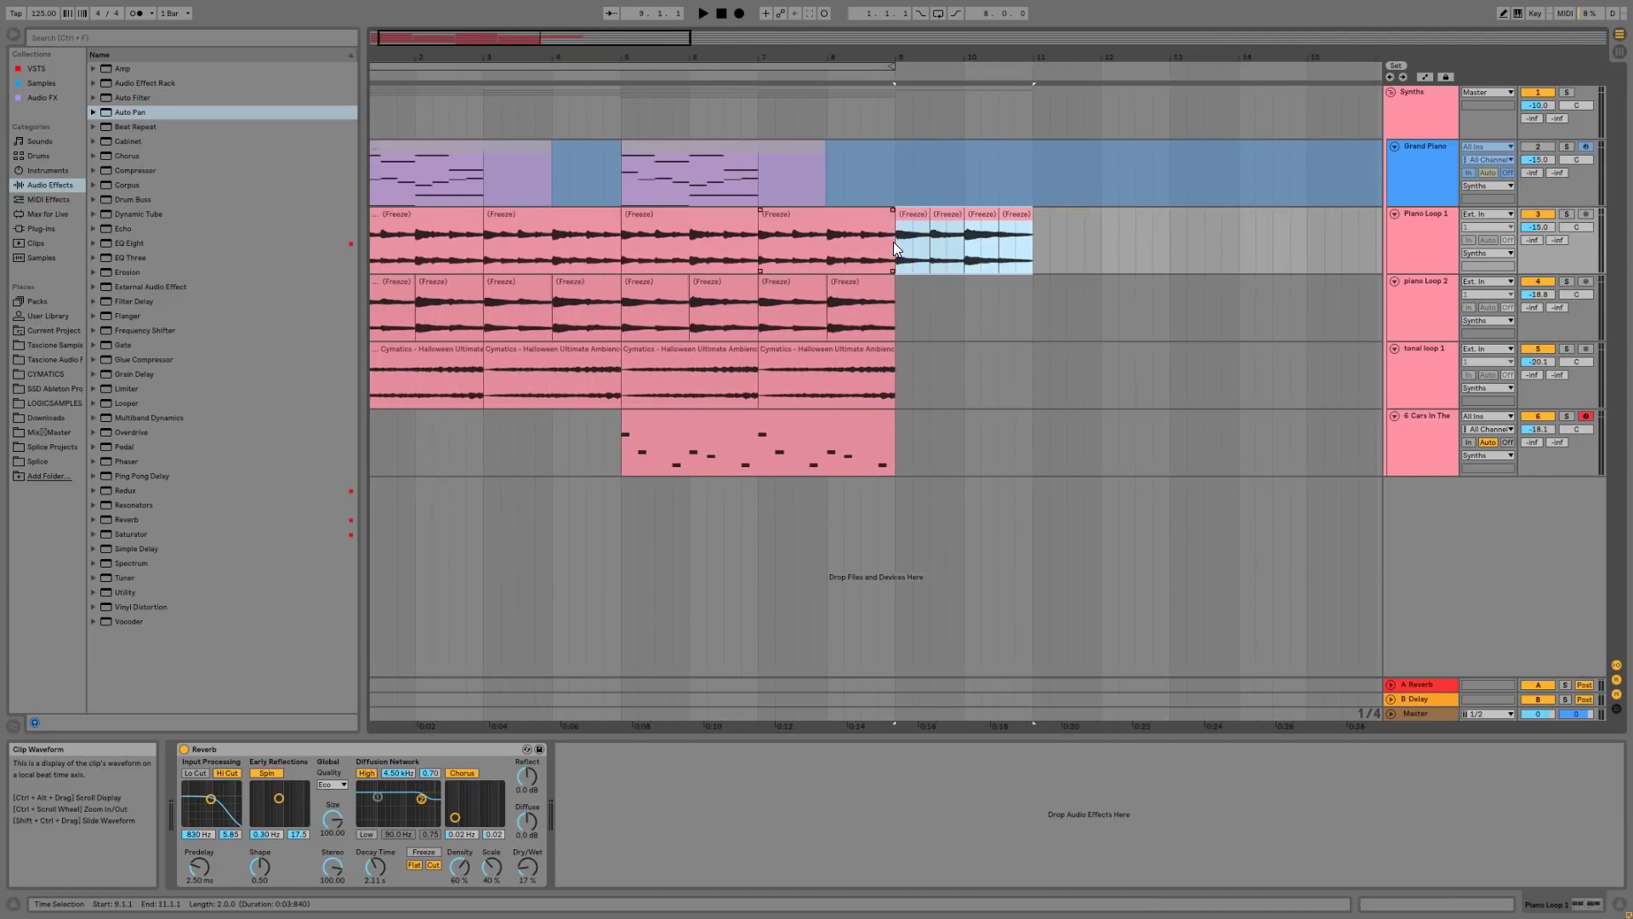
click(899, 320)
key(ctrl+v)
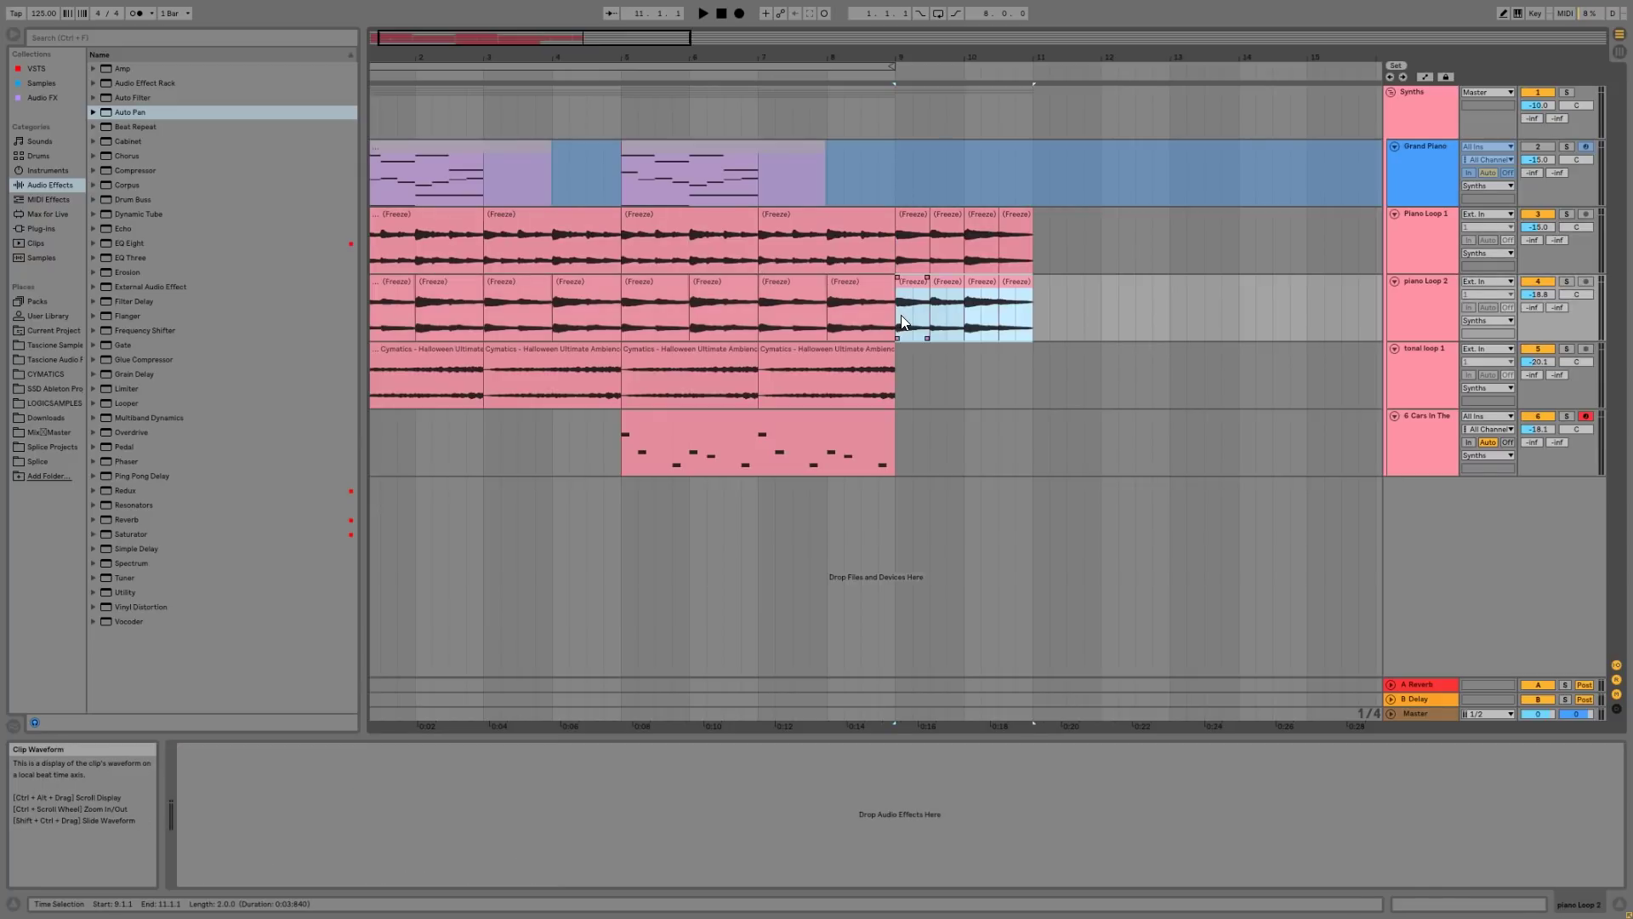
key(ctrl+j)
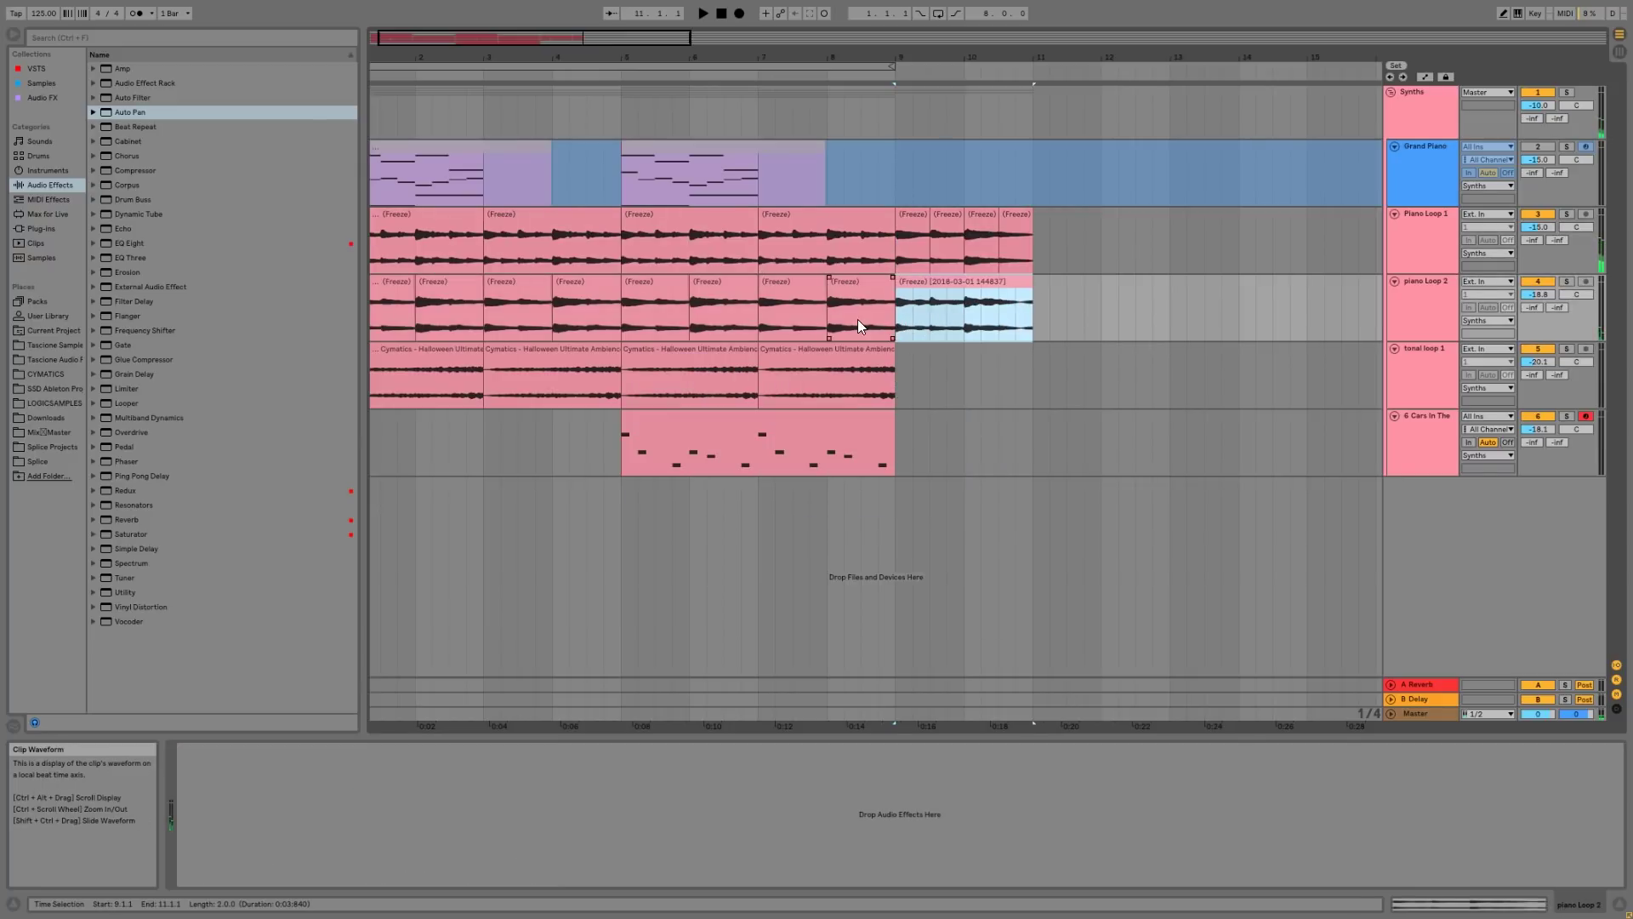
- Turn off Warp on the consolidated clip, transpose it down 12 semitones, and move its later two-bar section to bar 10
key(shift+Tab)
click(322, 160)
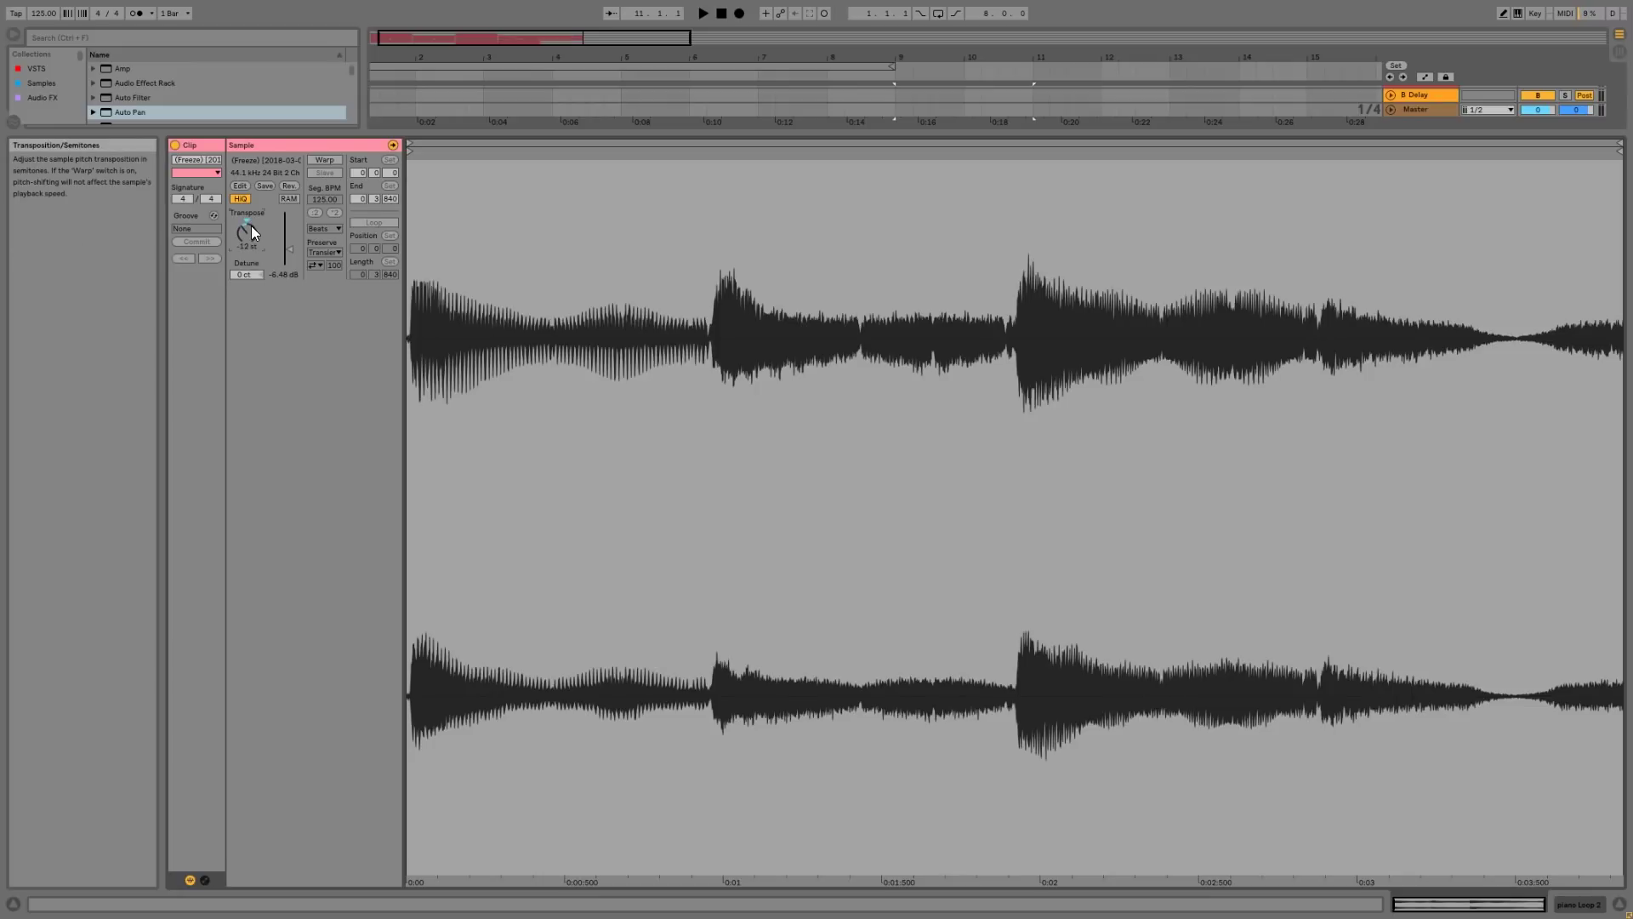
key(shift+Tab)
mouse_move(1038, 328)
mouse_down()
mouse_move(1177, 293)
mouse_move(1061, 313)
mouse_up()
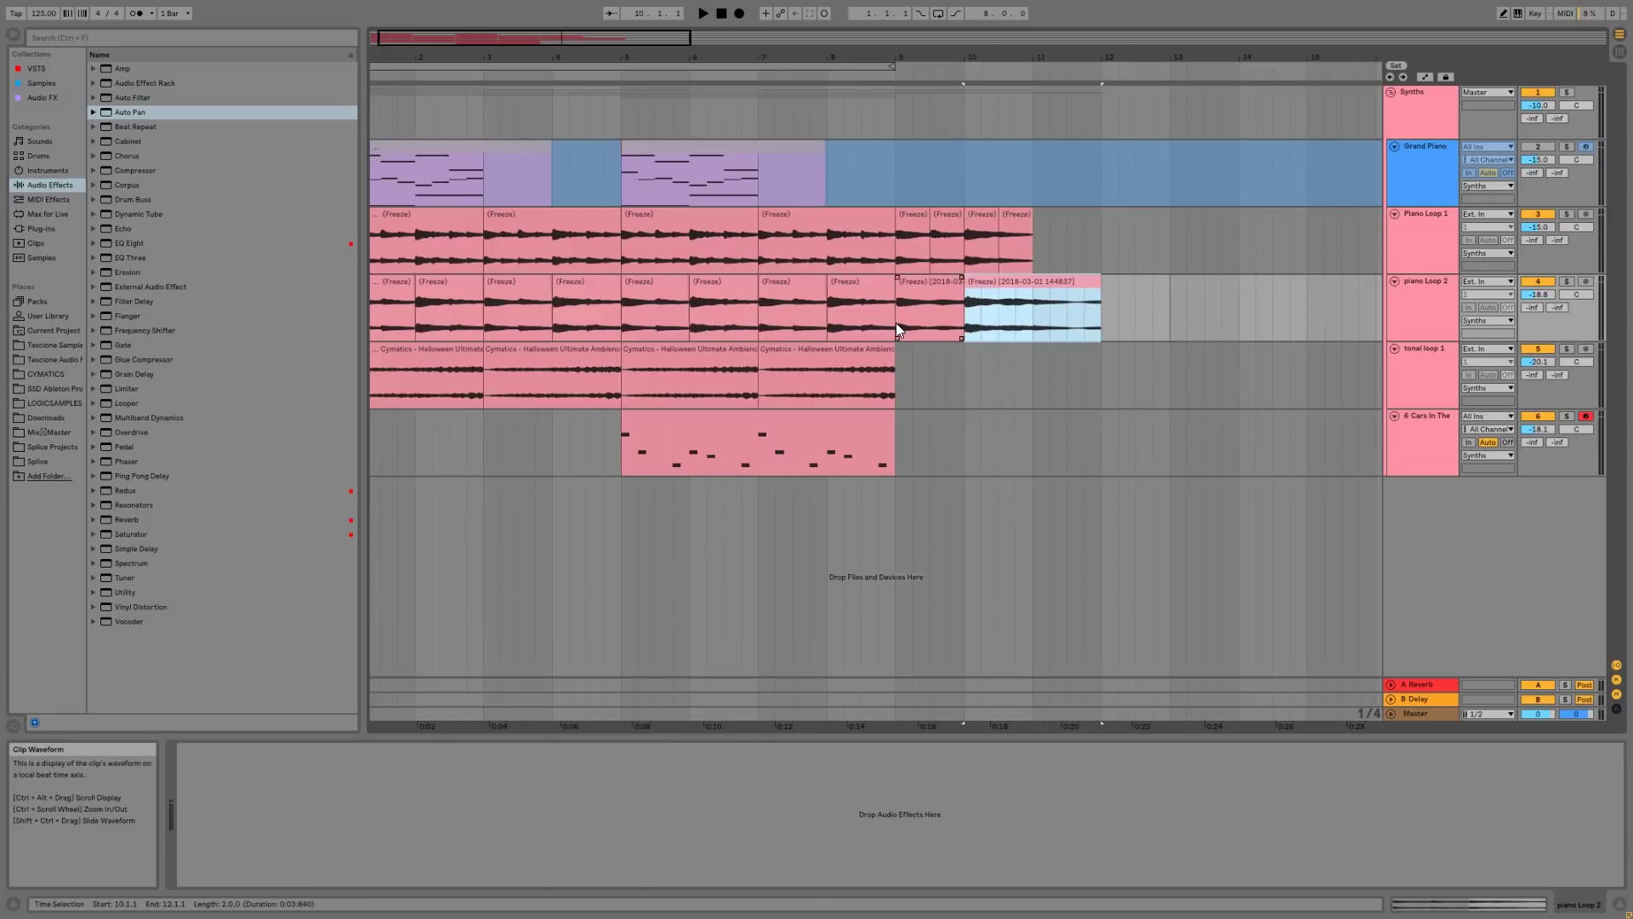
- Solo the Synths group and play both piano loops from bar 9
click(897, 324)
click(1566, 94)
key(space)
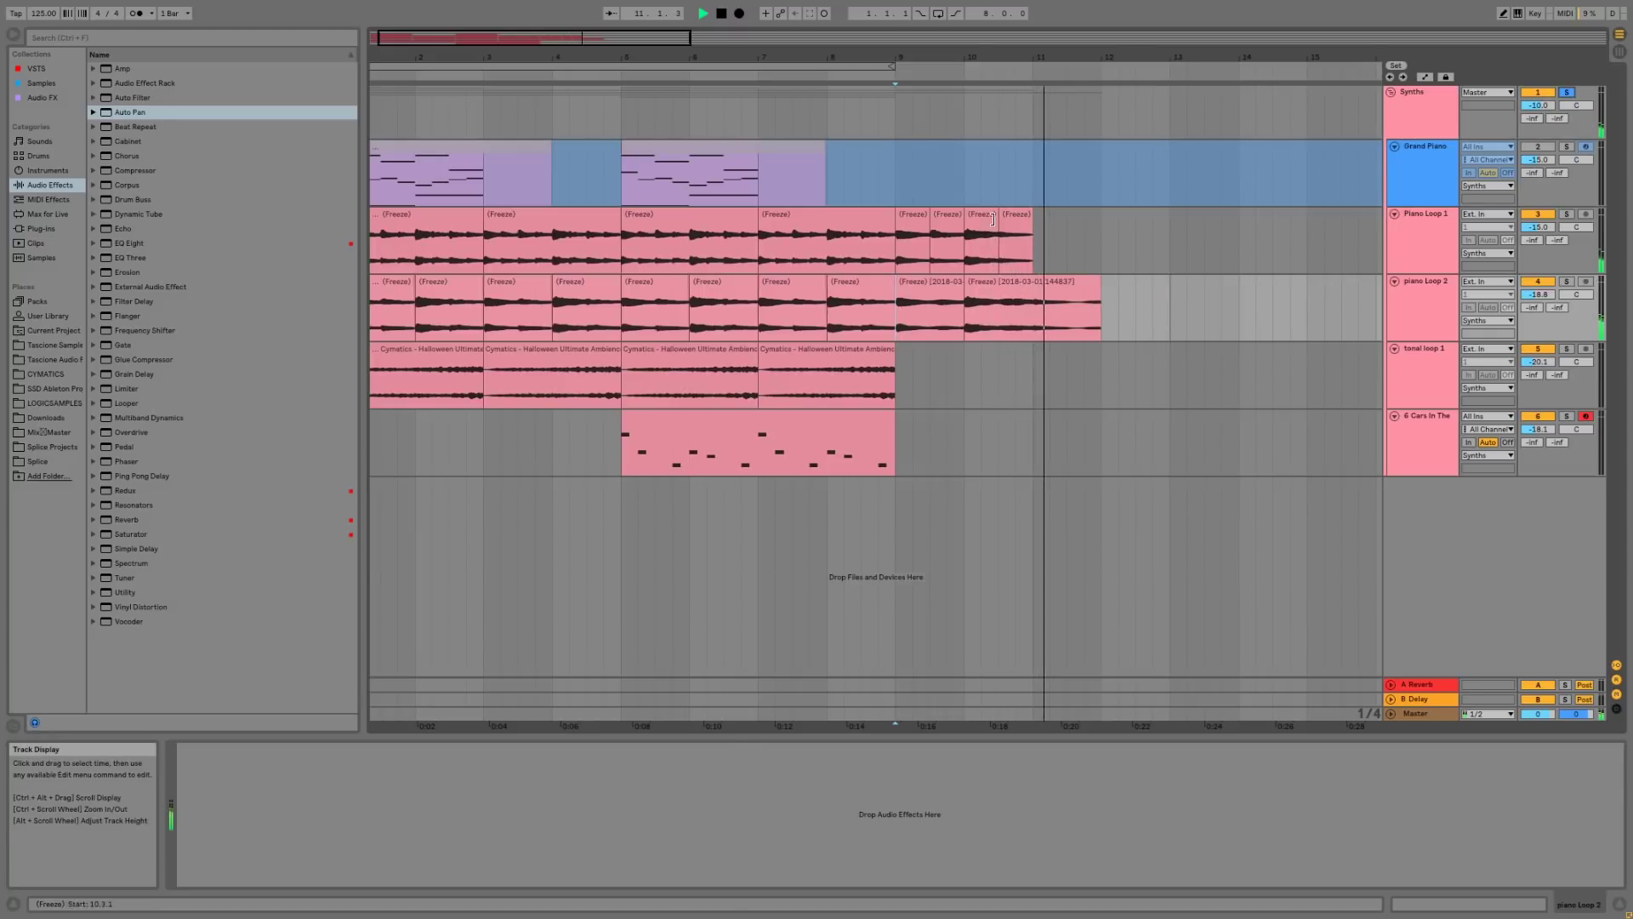
click(908, 253)
drag(957, 59, 960, 161)
key(space)
- Change the Beats warp mode of the Piano Loop 1 clips at bar 9 and 9.3, choosing Complex for the first clip
click(983, 212)
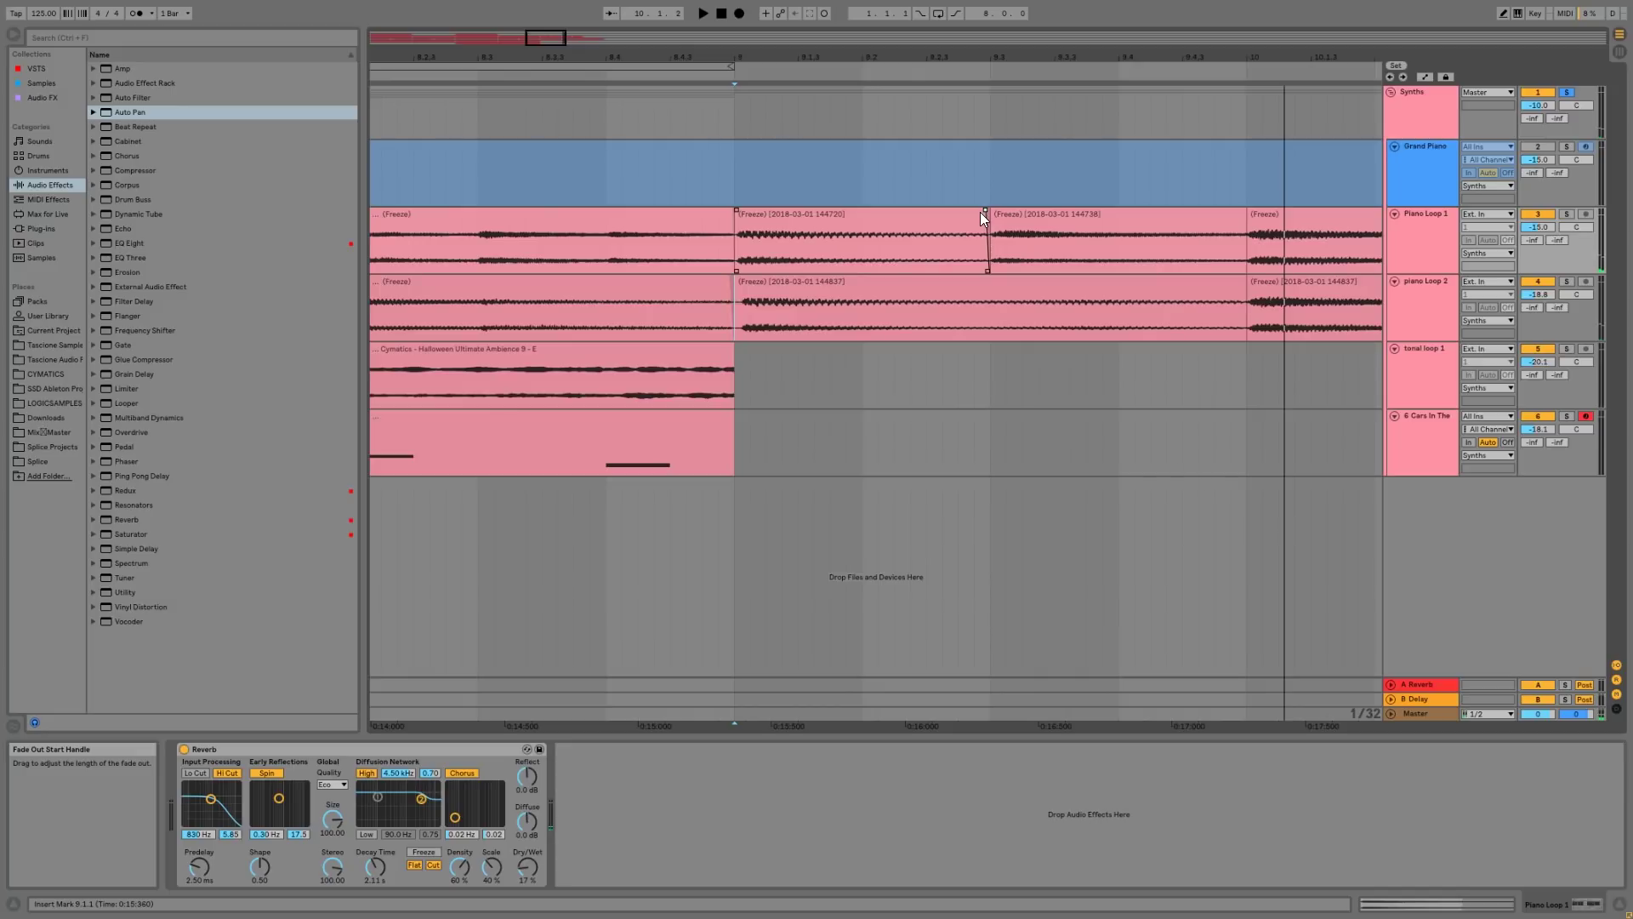
click(1000, 213)
key(space)
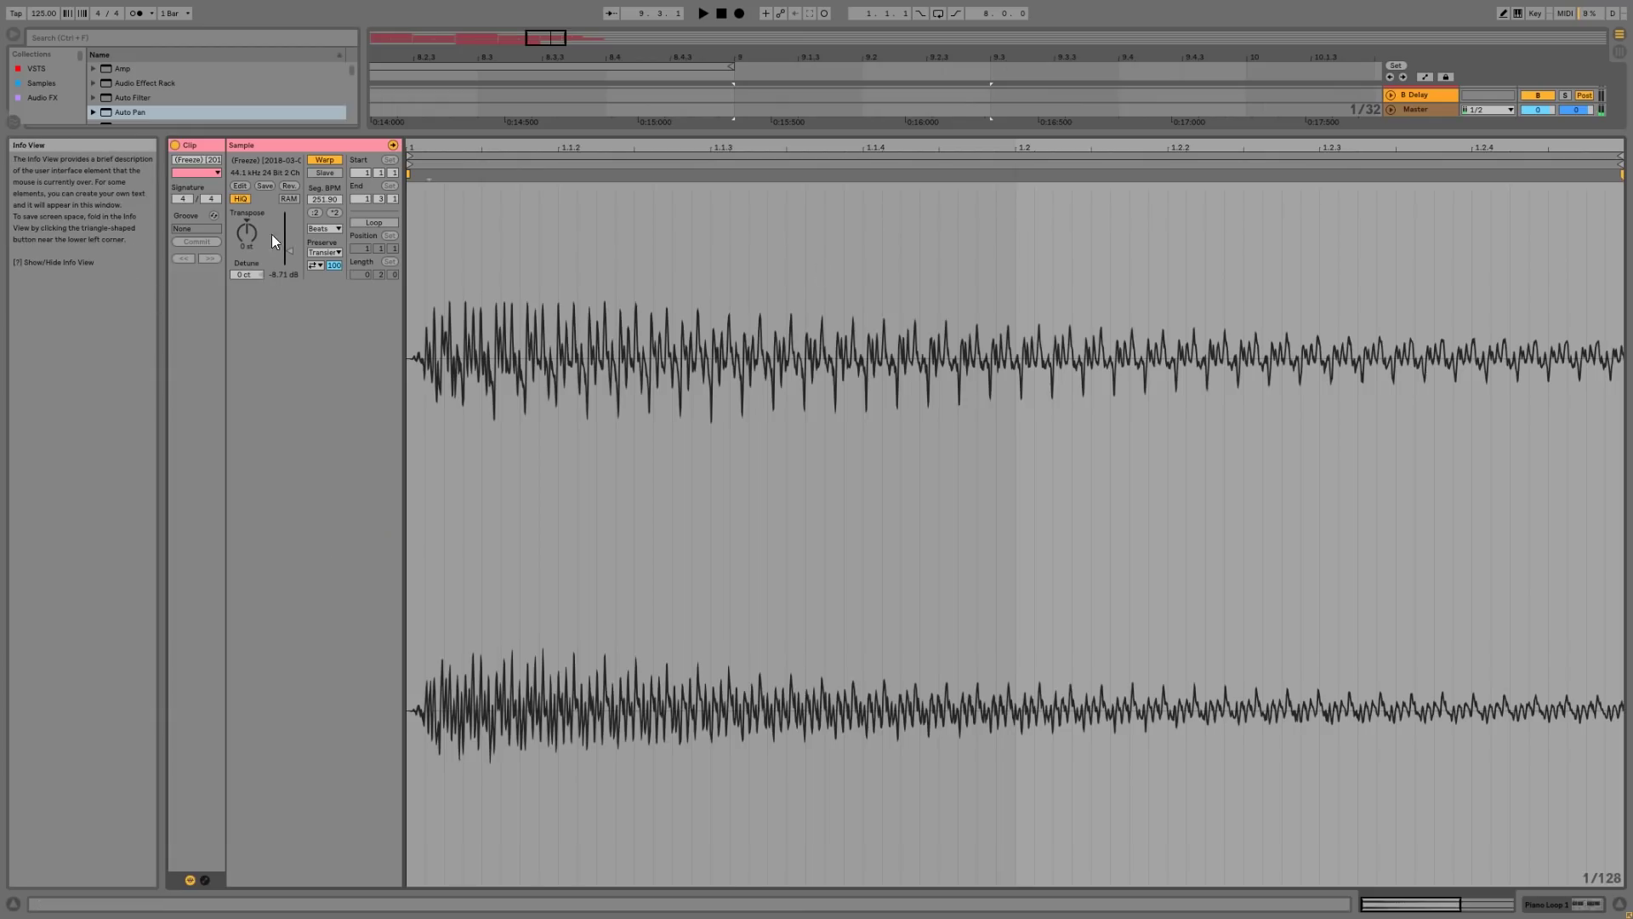
click(324, 228)
click(341, 289)
key(space)
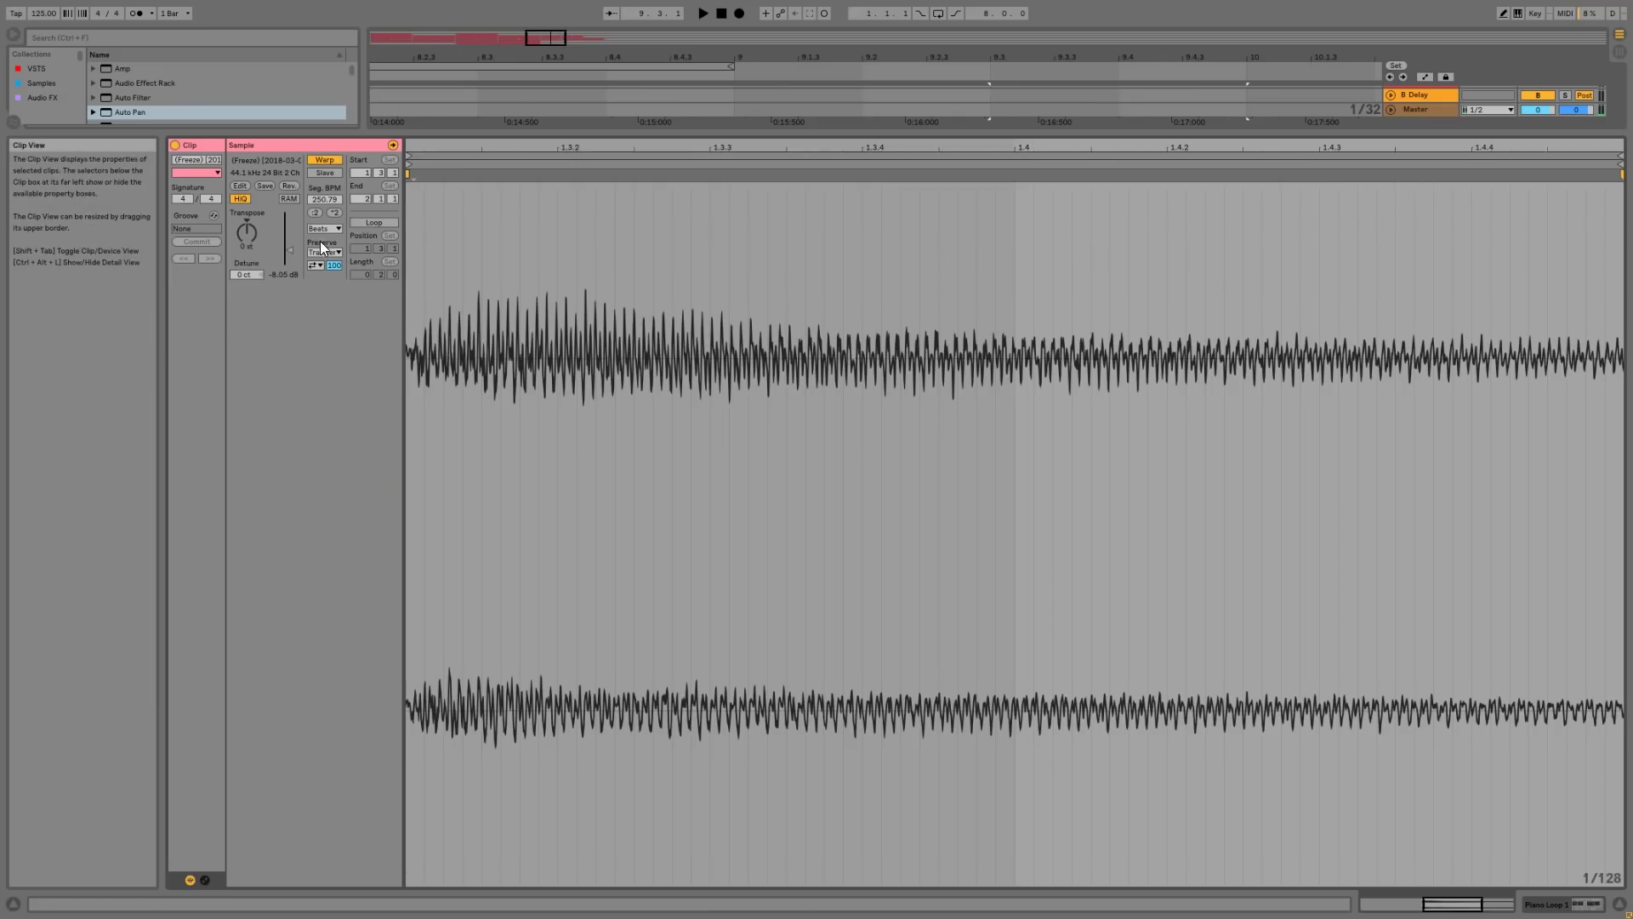
click(324, 228)
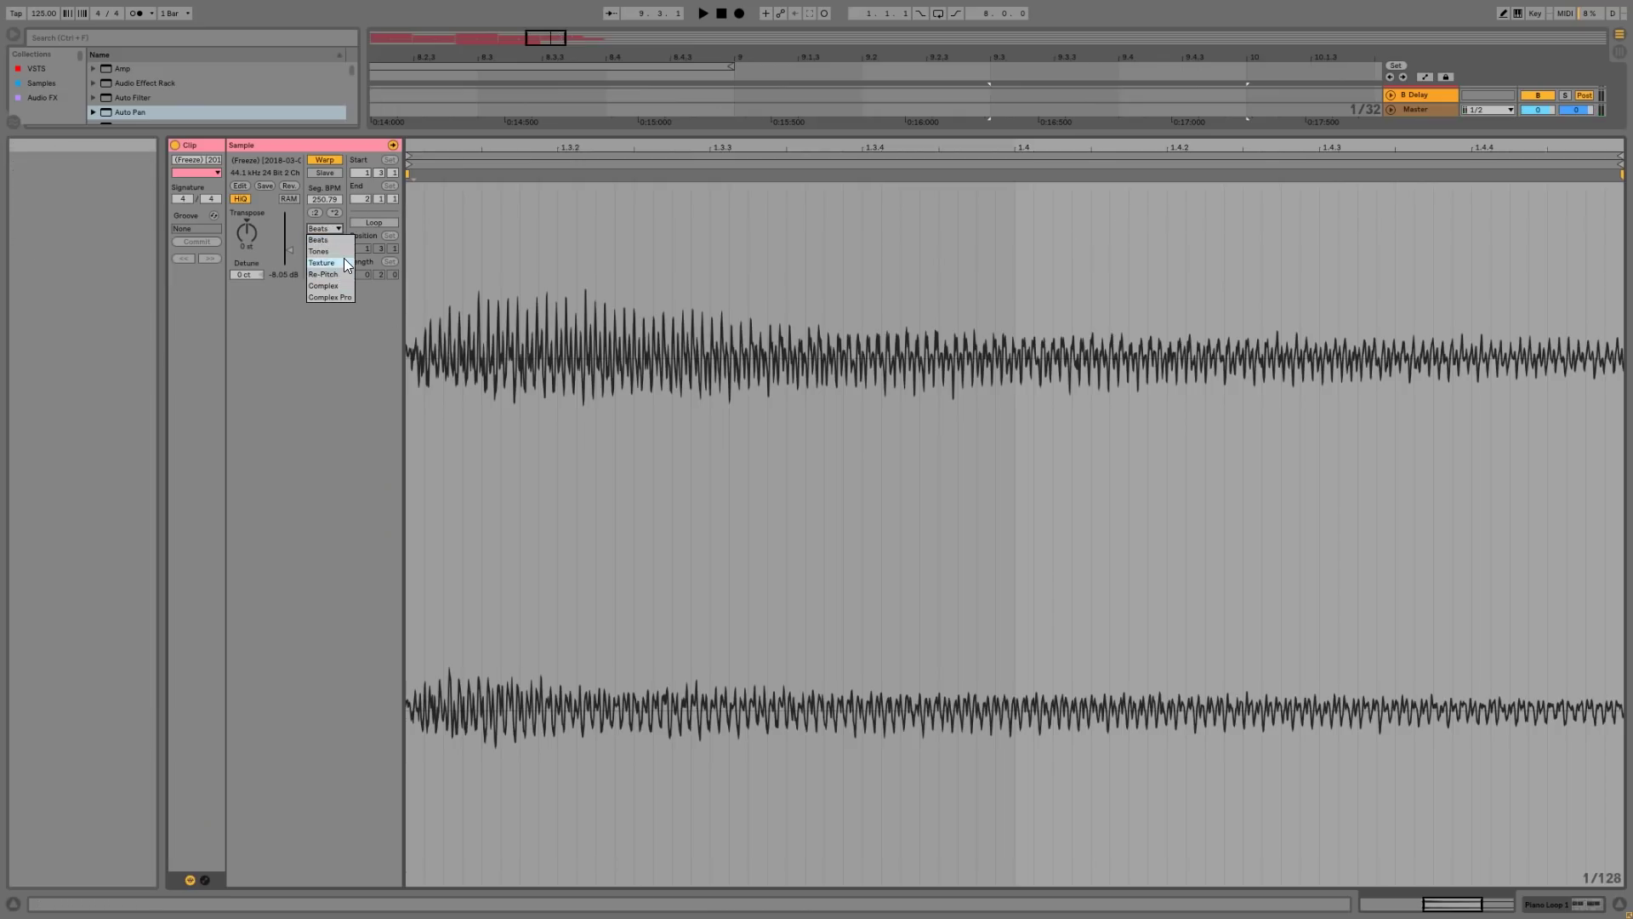
click(344, 259)
key(space)
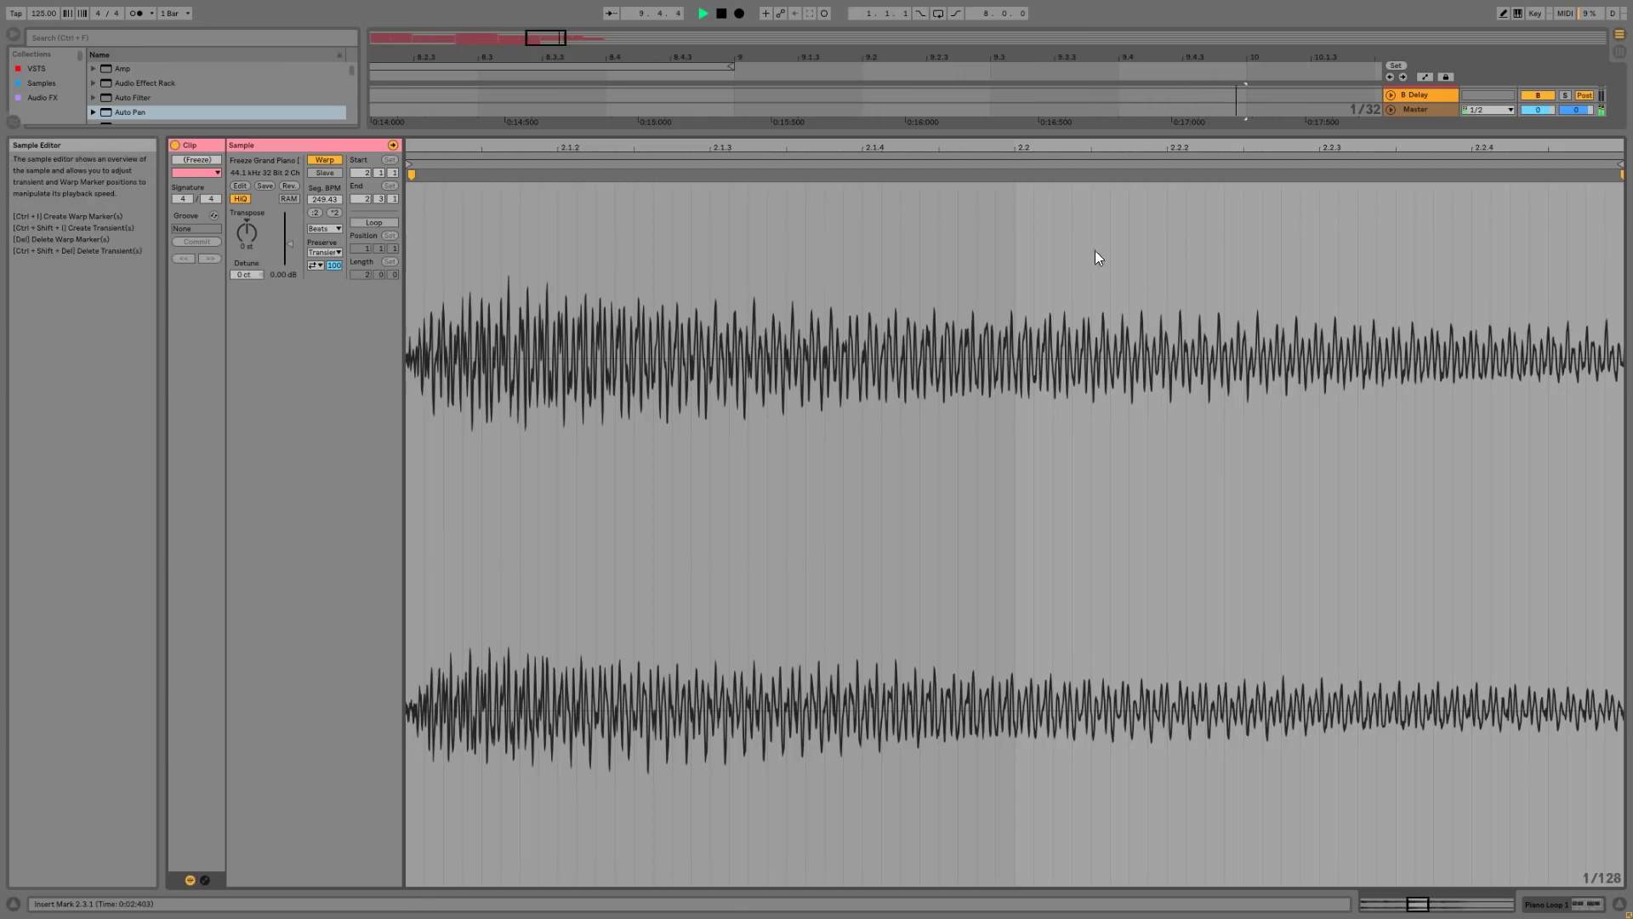
- Set the warp mode of the Piano Loop 1 clip at bar 10 to Complex Pro, adjust its formants, and play past bar 11
click(338, 228)
click(354, 281)
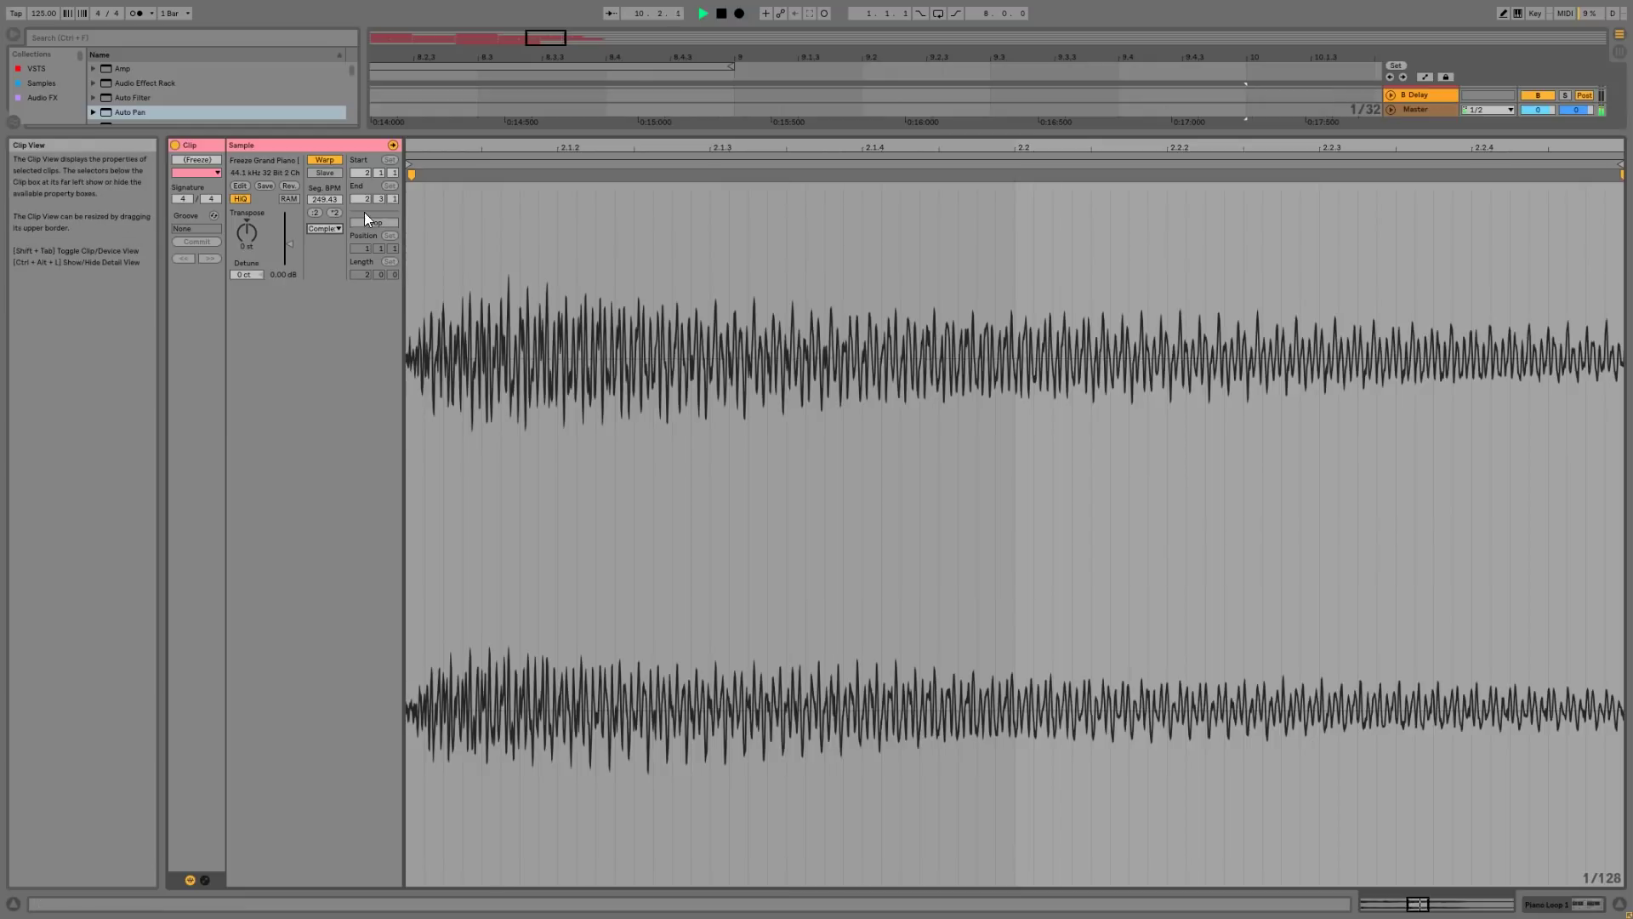
click(335, 228)
click(330, 299)
drag(324, 254, 324, 289)
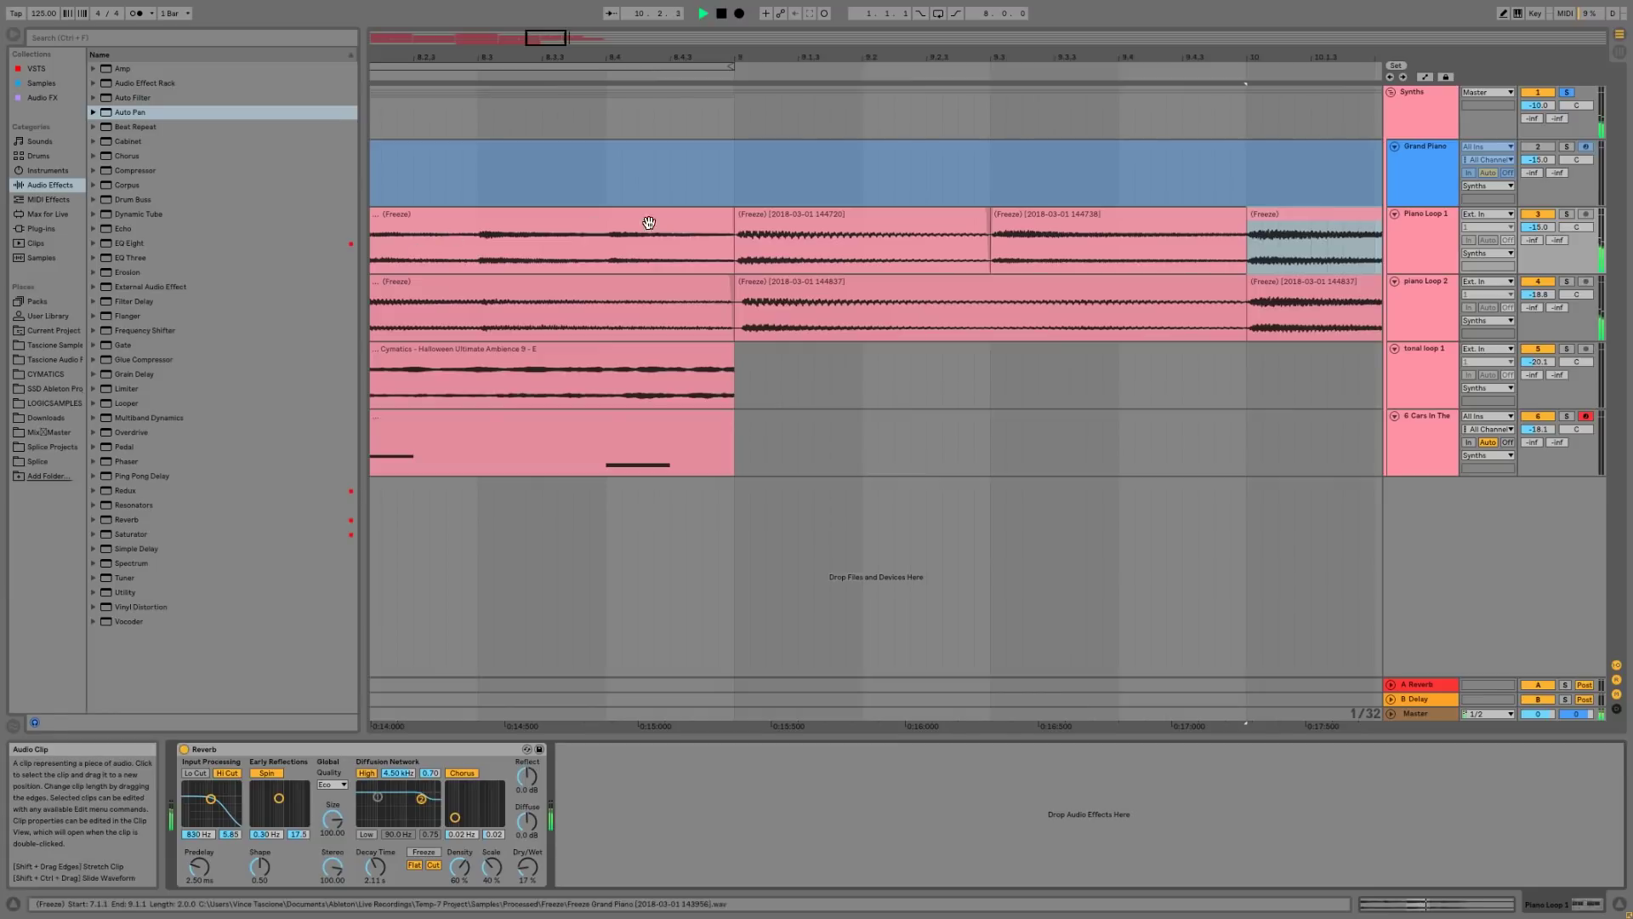
drag(856, 64, 856, 53)
key(space)
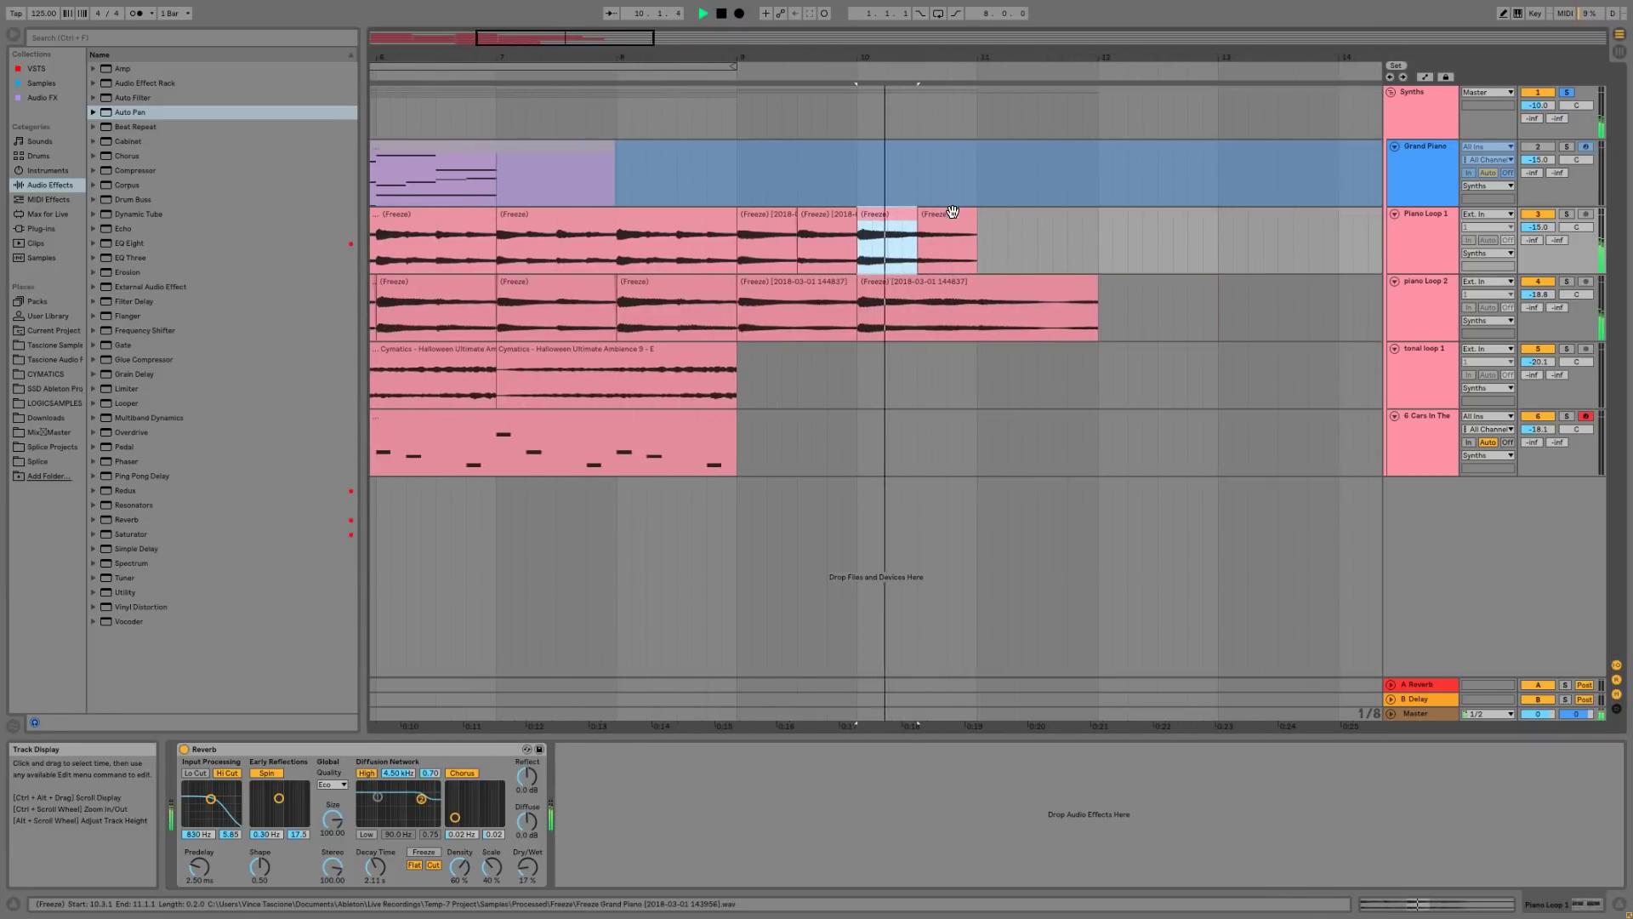
click(967, 234)
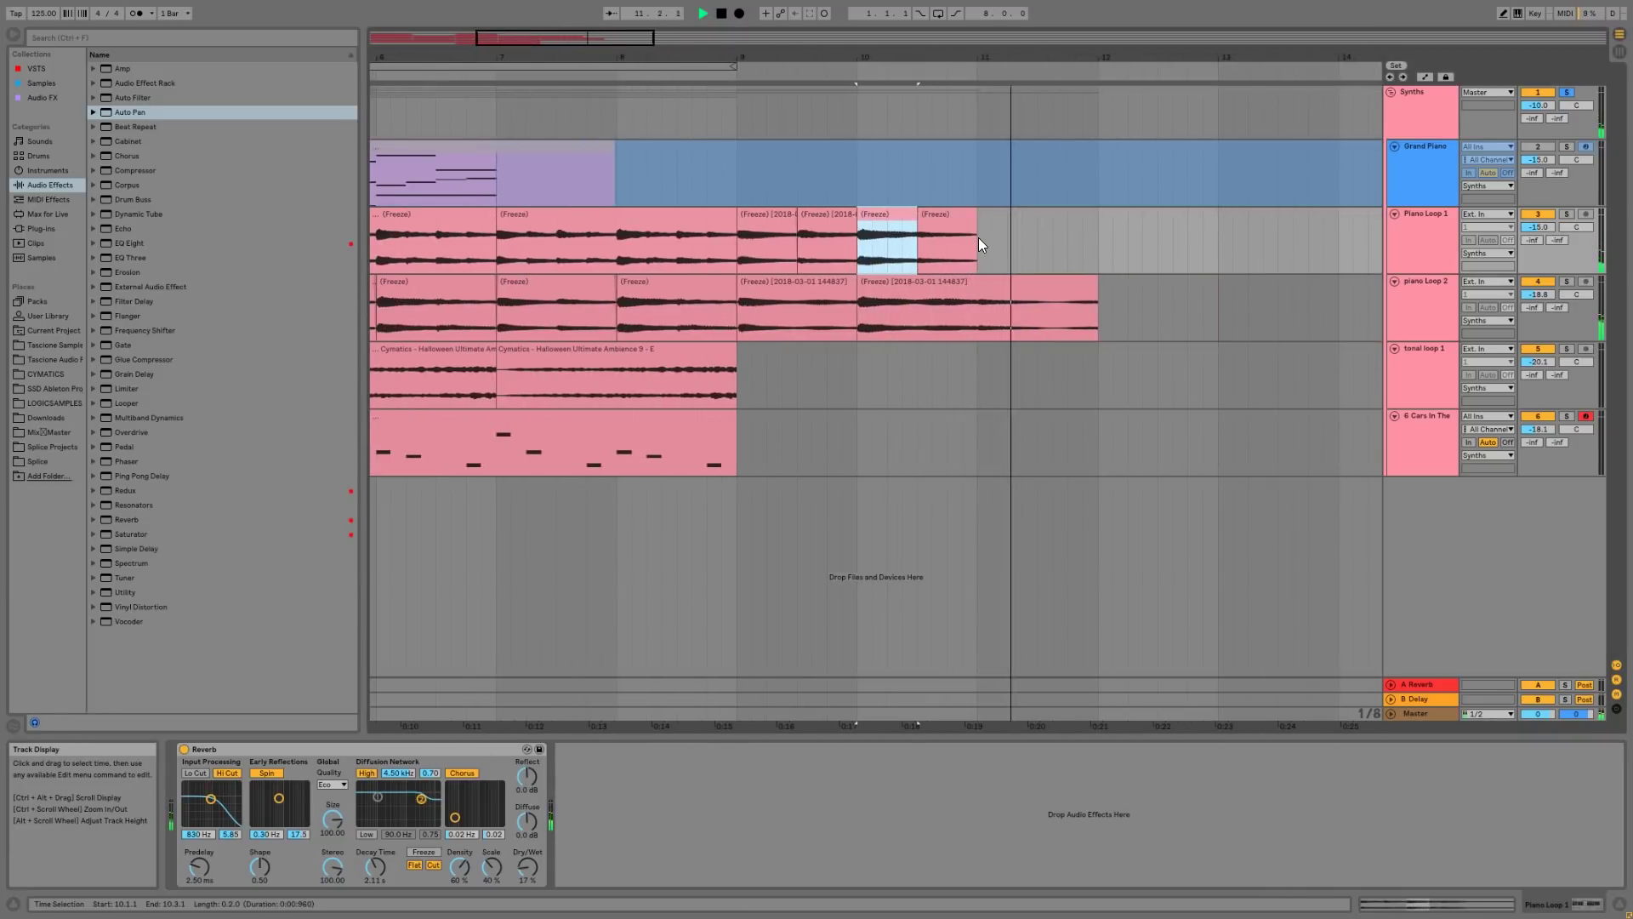
key(space)
- Duplicate bars 9 to 11 of both piano loops three times to fill the arrangement up to bar 17
drag(978, 238, 742, 328)
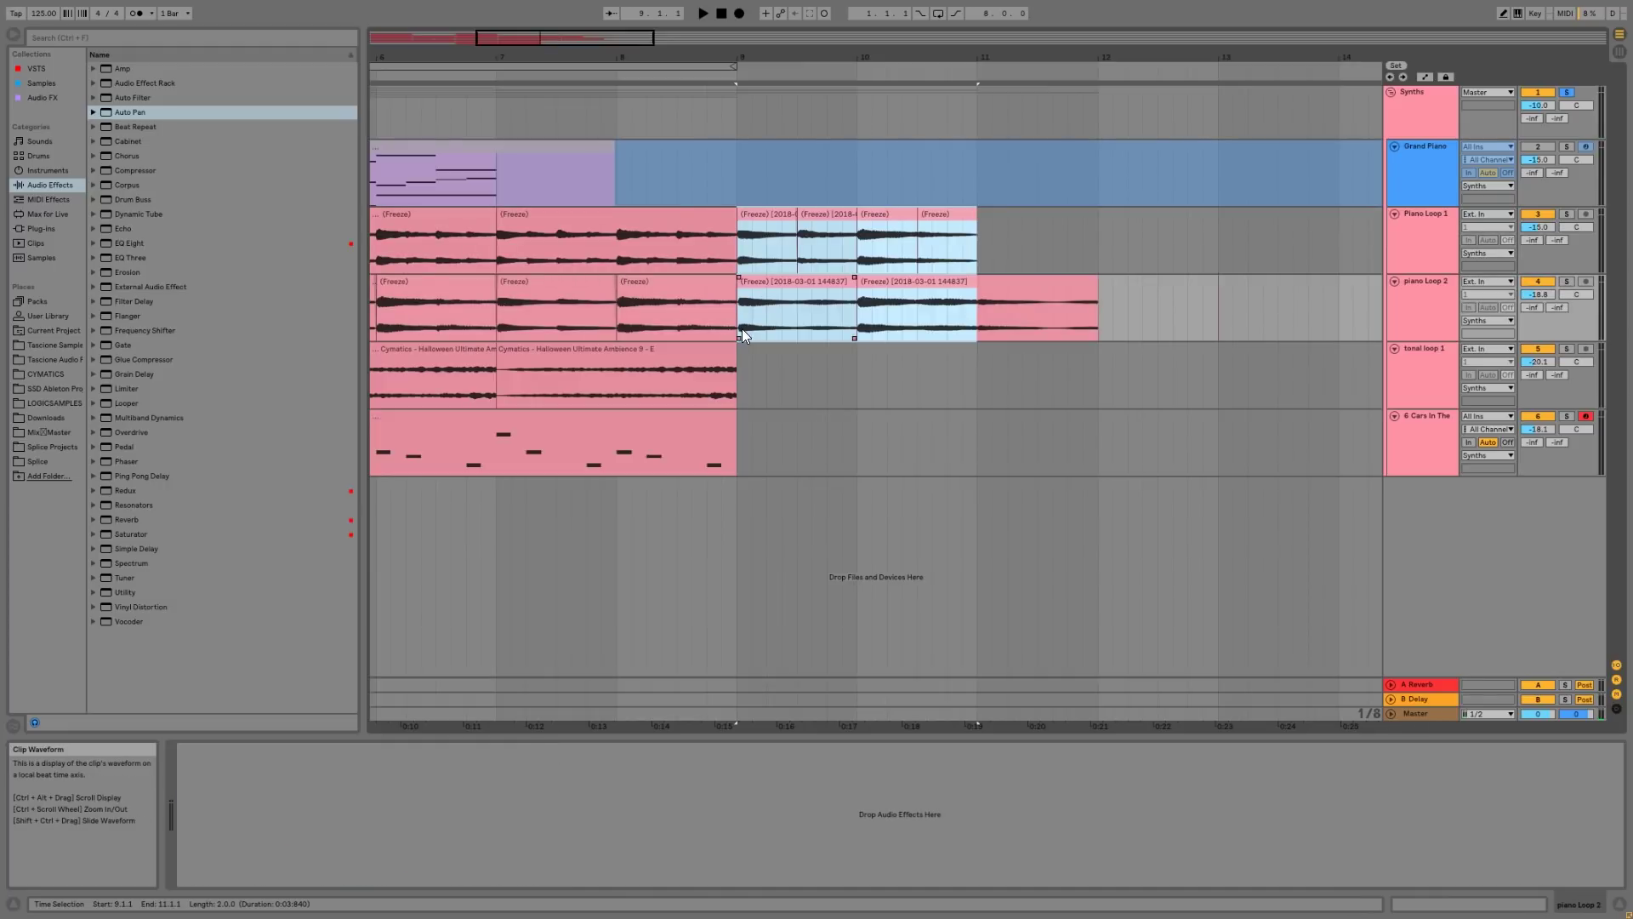
key(ctrl+d)
drag(914, 60, 700, 17)
key(ctrl+d)
key(ctrl+d)
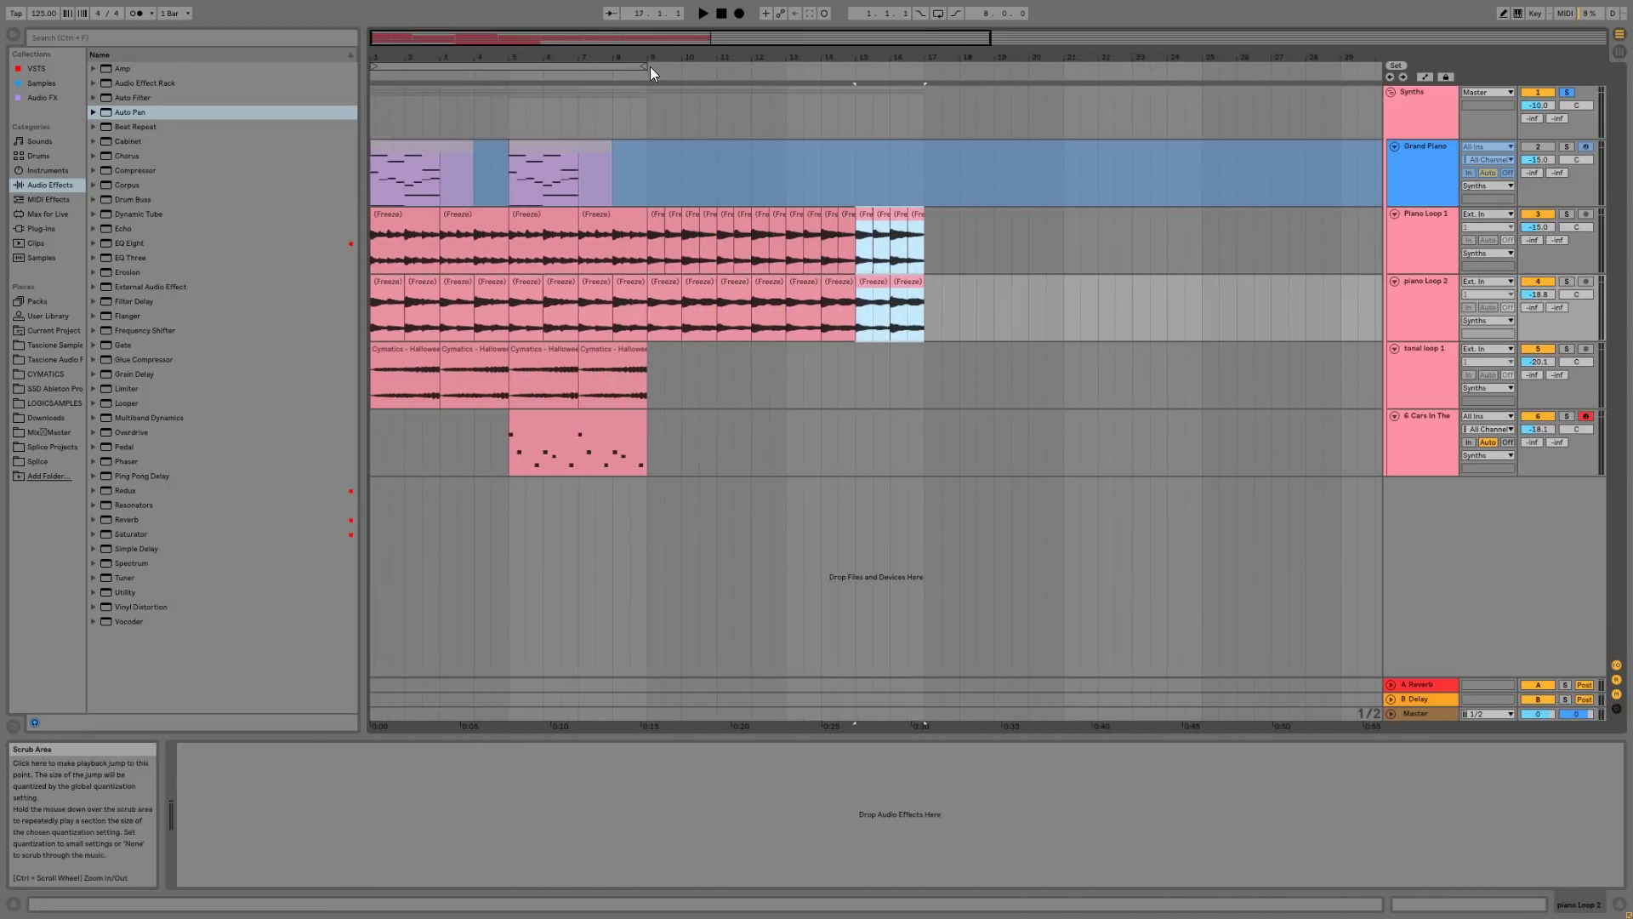
- Play from the second half of bar 8 and extend the loop region to 16 bars, ending at bar 17
click(635, 175)
key(space)
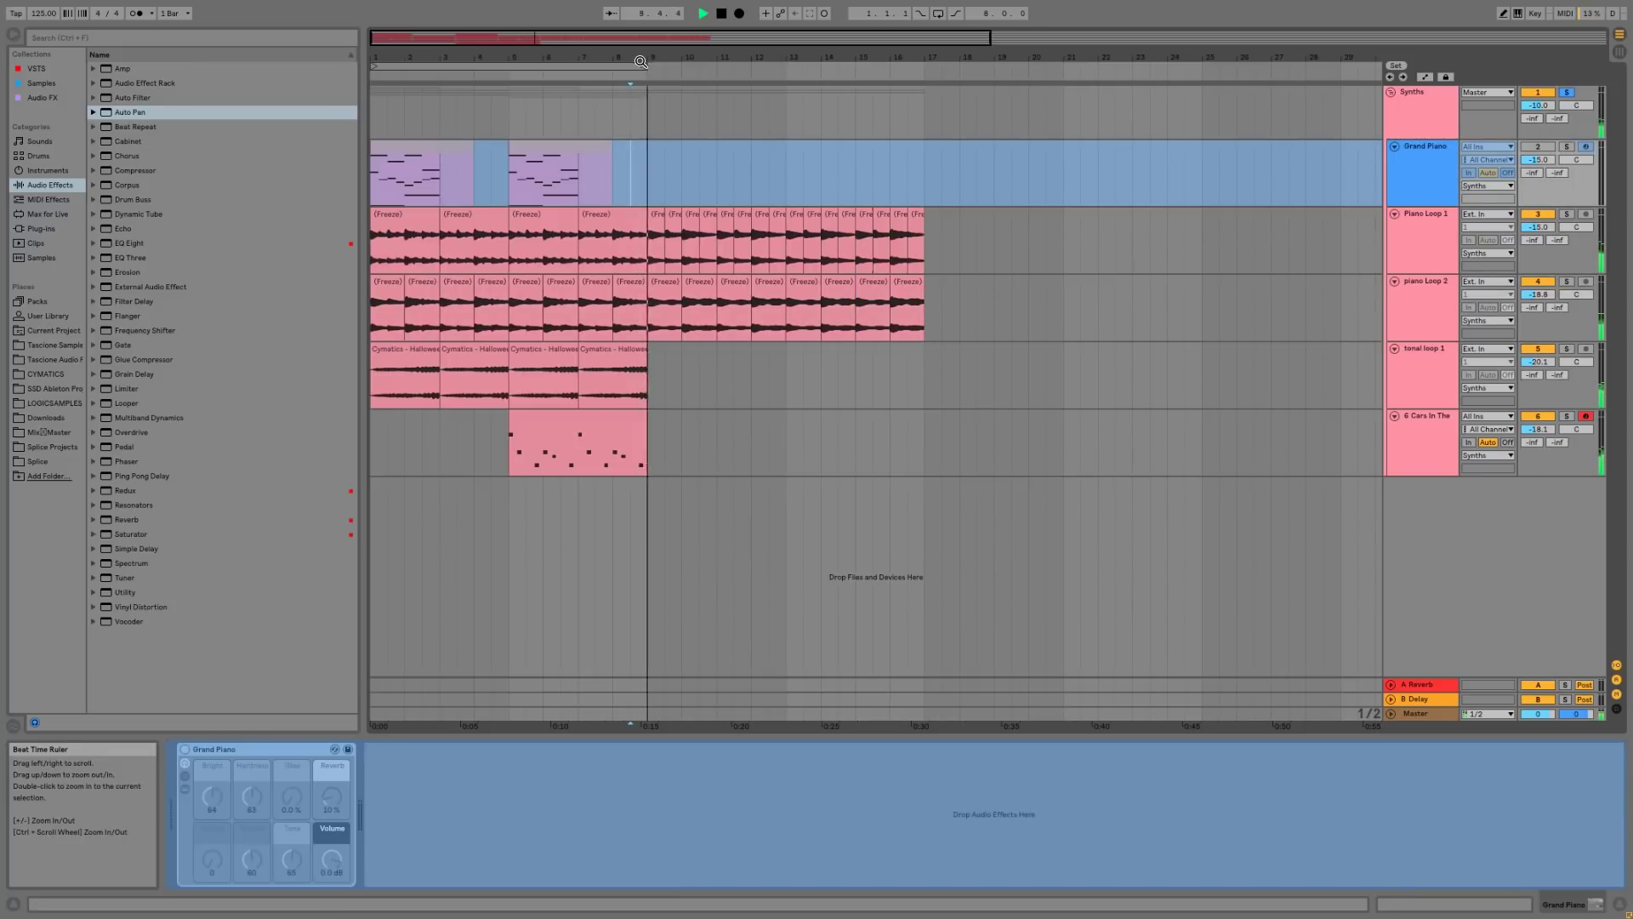
drag(644, 65, 924, 83)
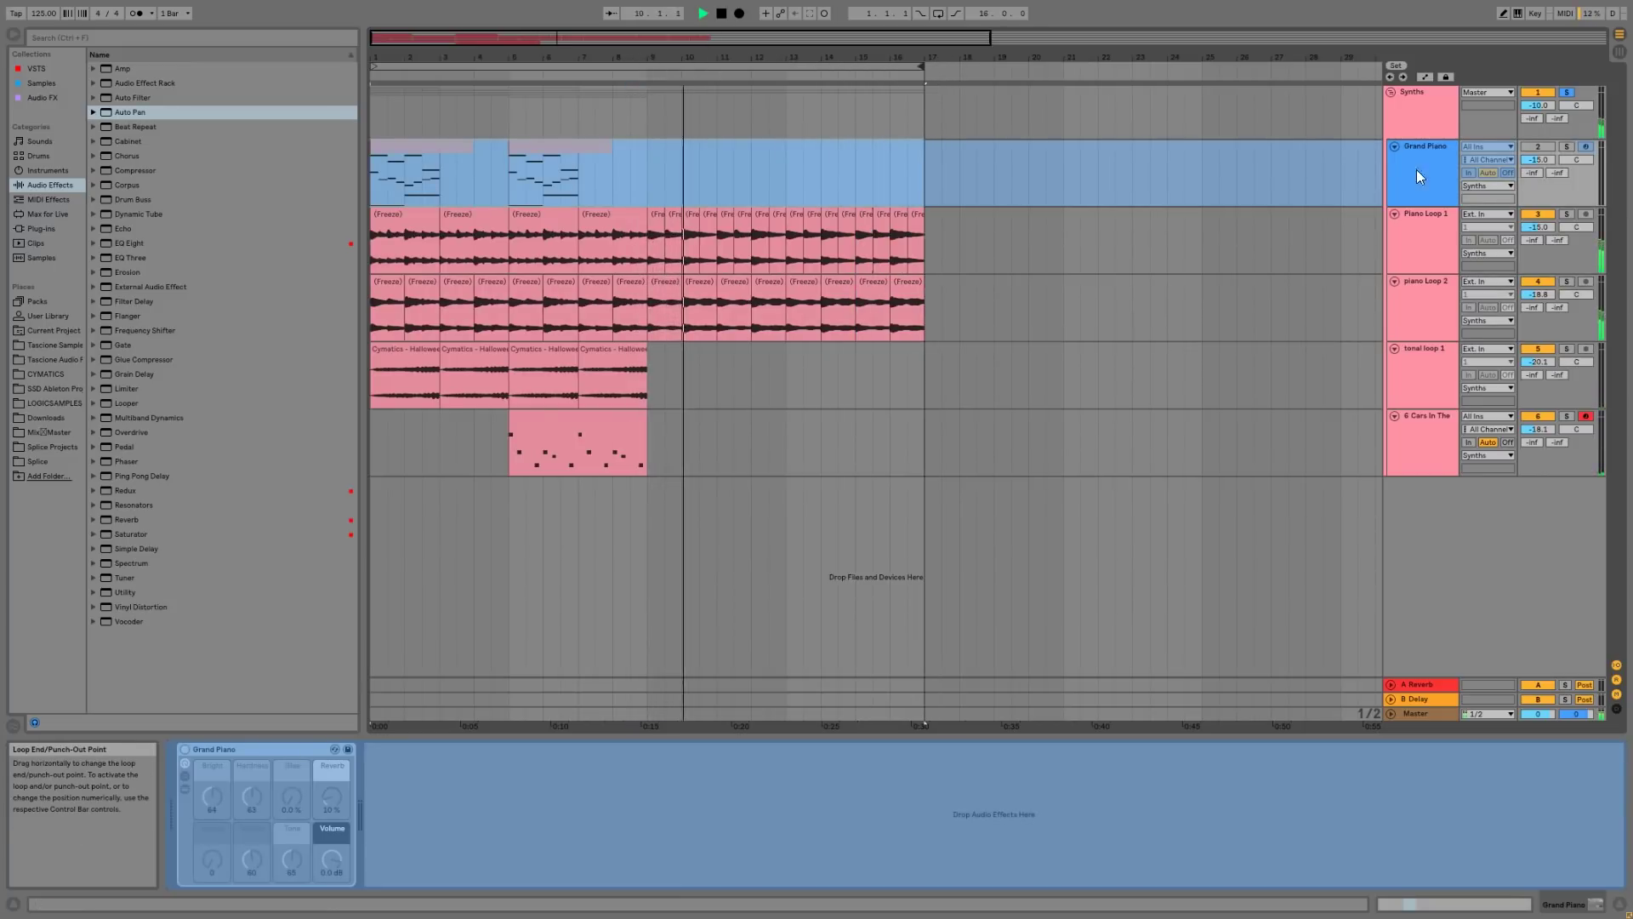
- Add an Auto Filter to the Synths group and lower its cutoff frequency to about 309 Hz
click(1432, 119)
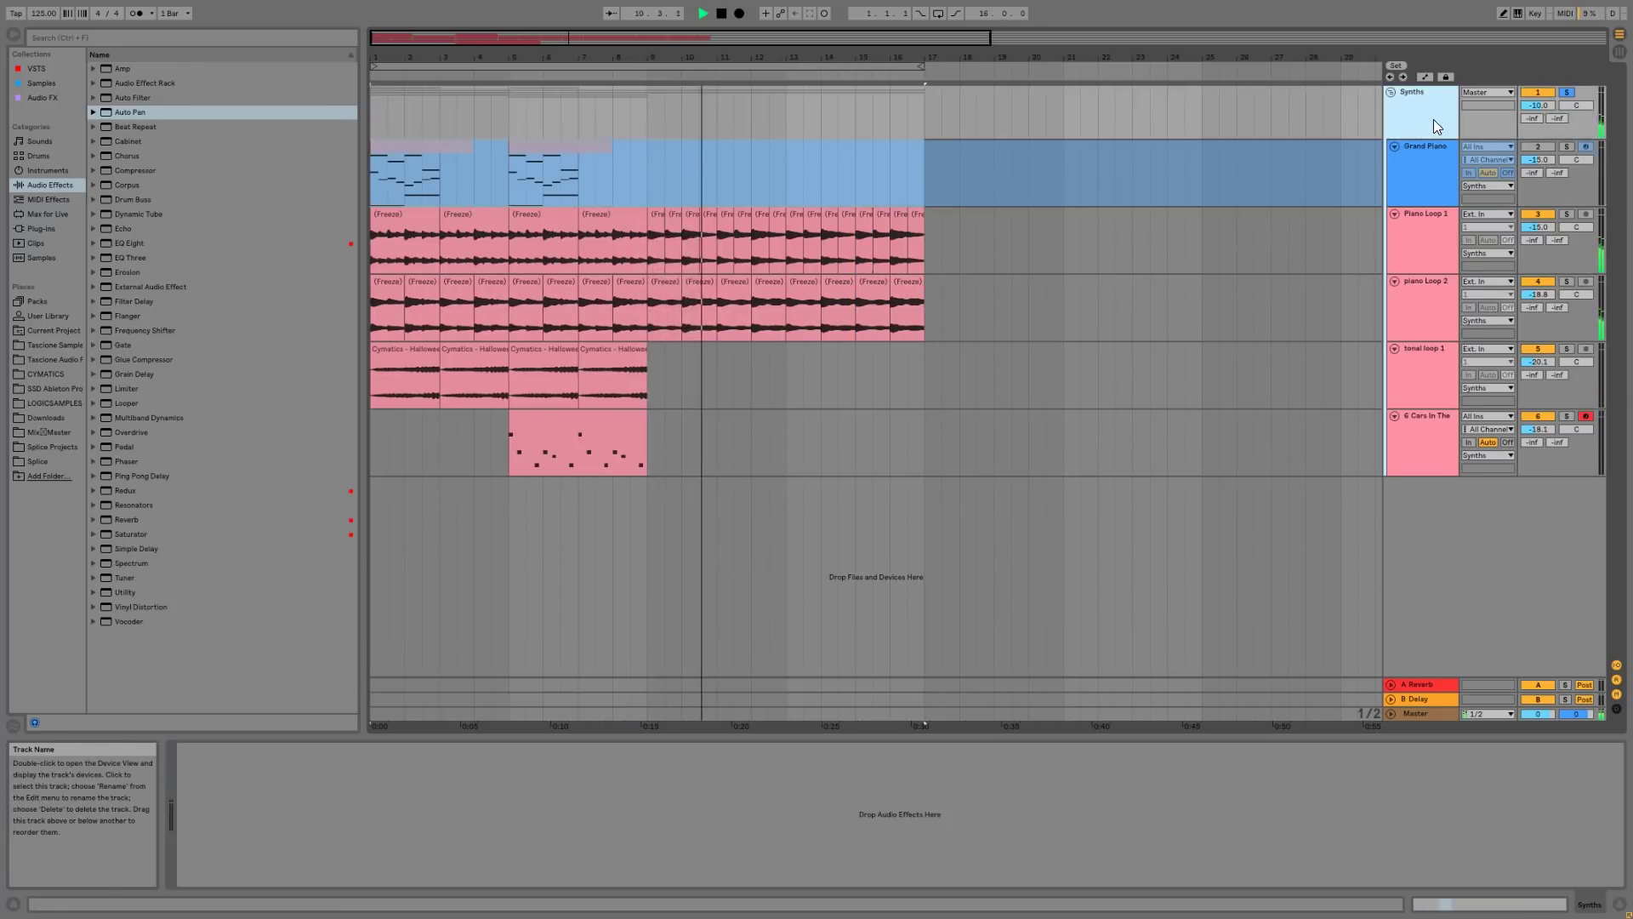
double_click(137, 95)
drag(394, 789, 393, 864)
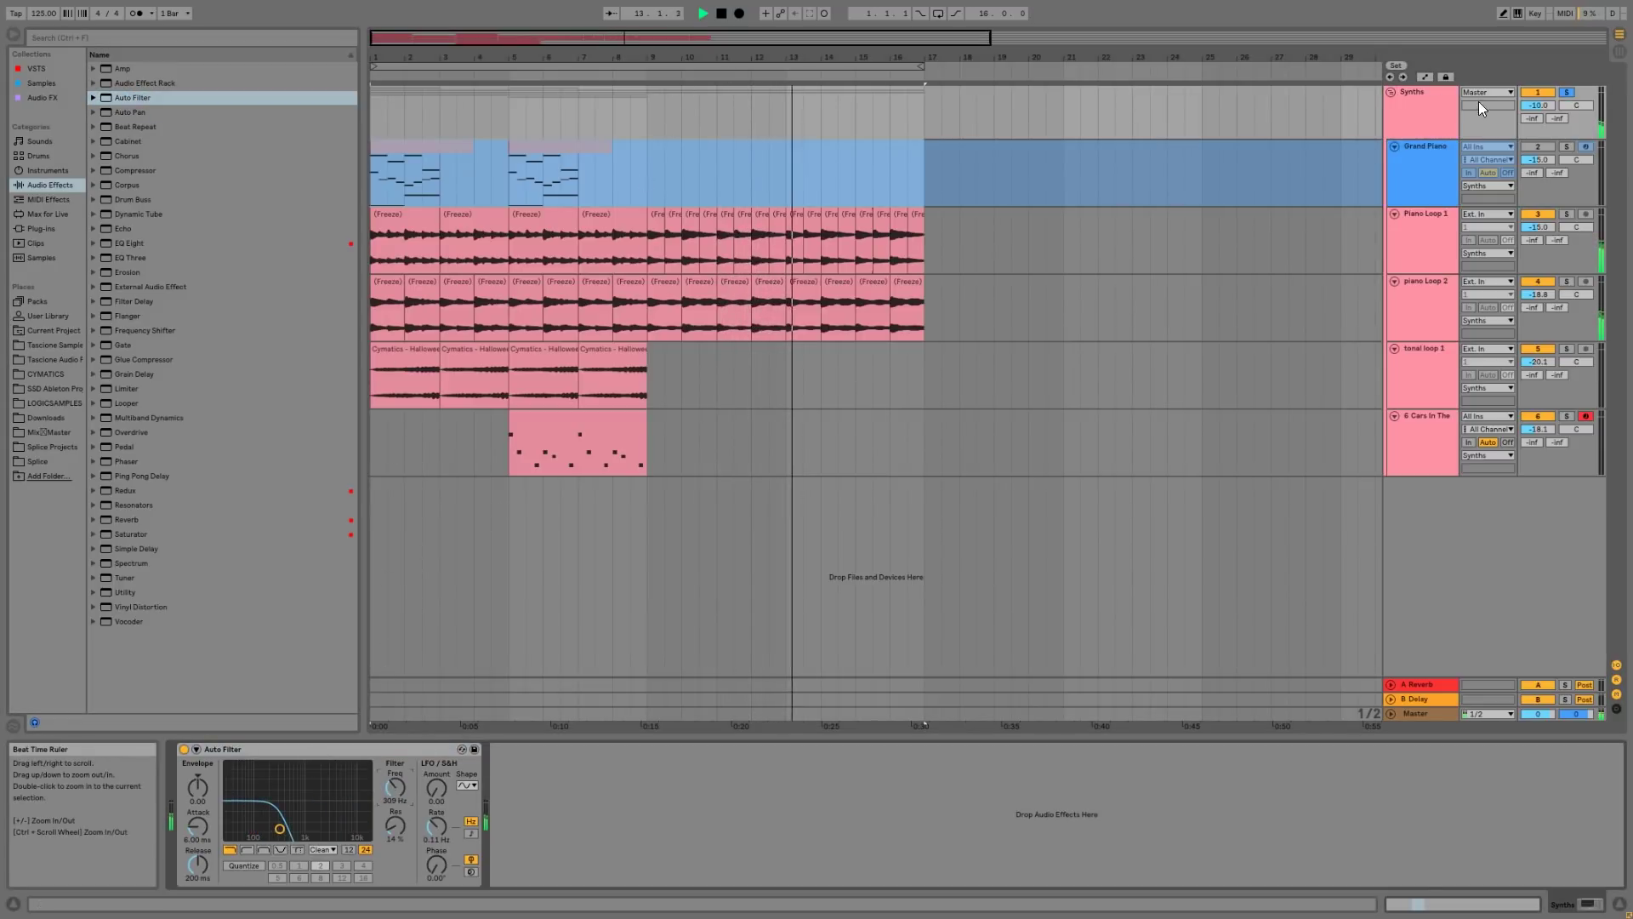
- Automate the Synths filter frequency to sweep open from bar 9 to 17, and duplicate the sweep over bars 17 to 25
click(1426, 77)
drag(643, 120, 650, 299)
key(ctrl+d)
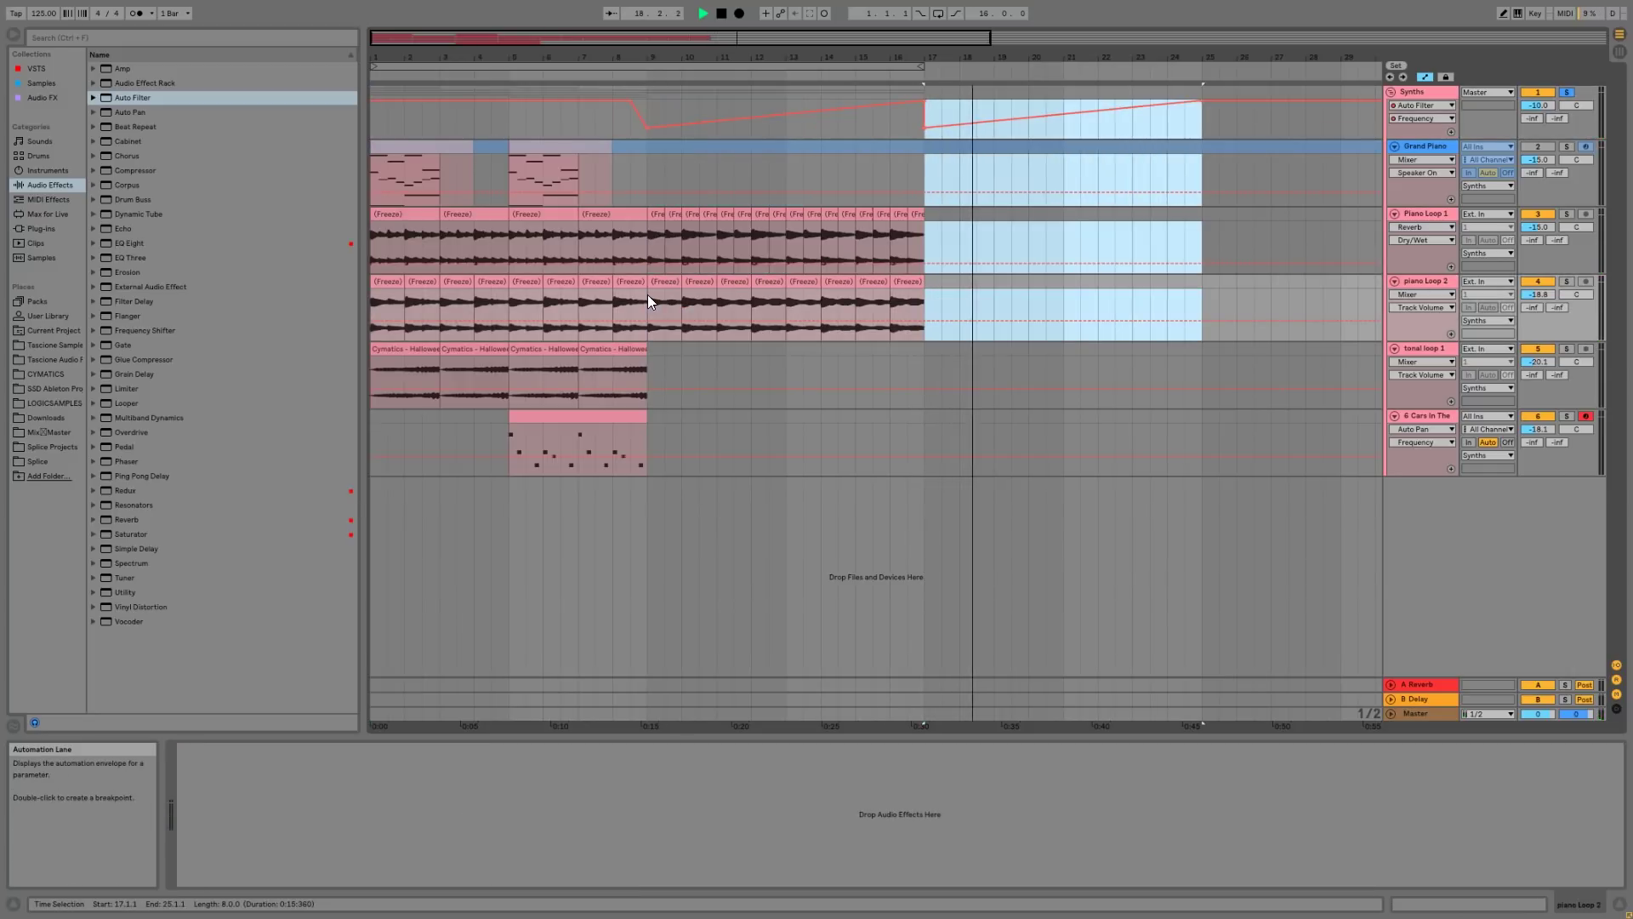
- Duplicate both piano loops from bars 9–17 to bars 17–25 and place two copies of the Cars In The 80's clip there
drag(925, 214, 648, 334)
key(ctrl+d)
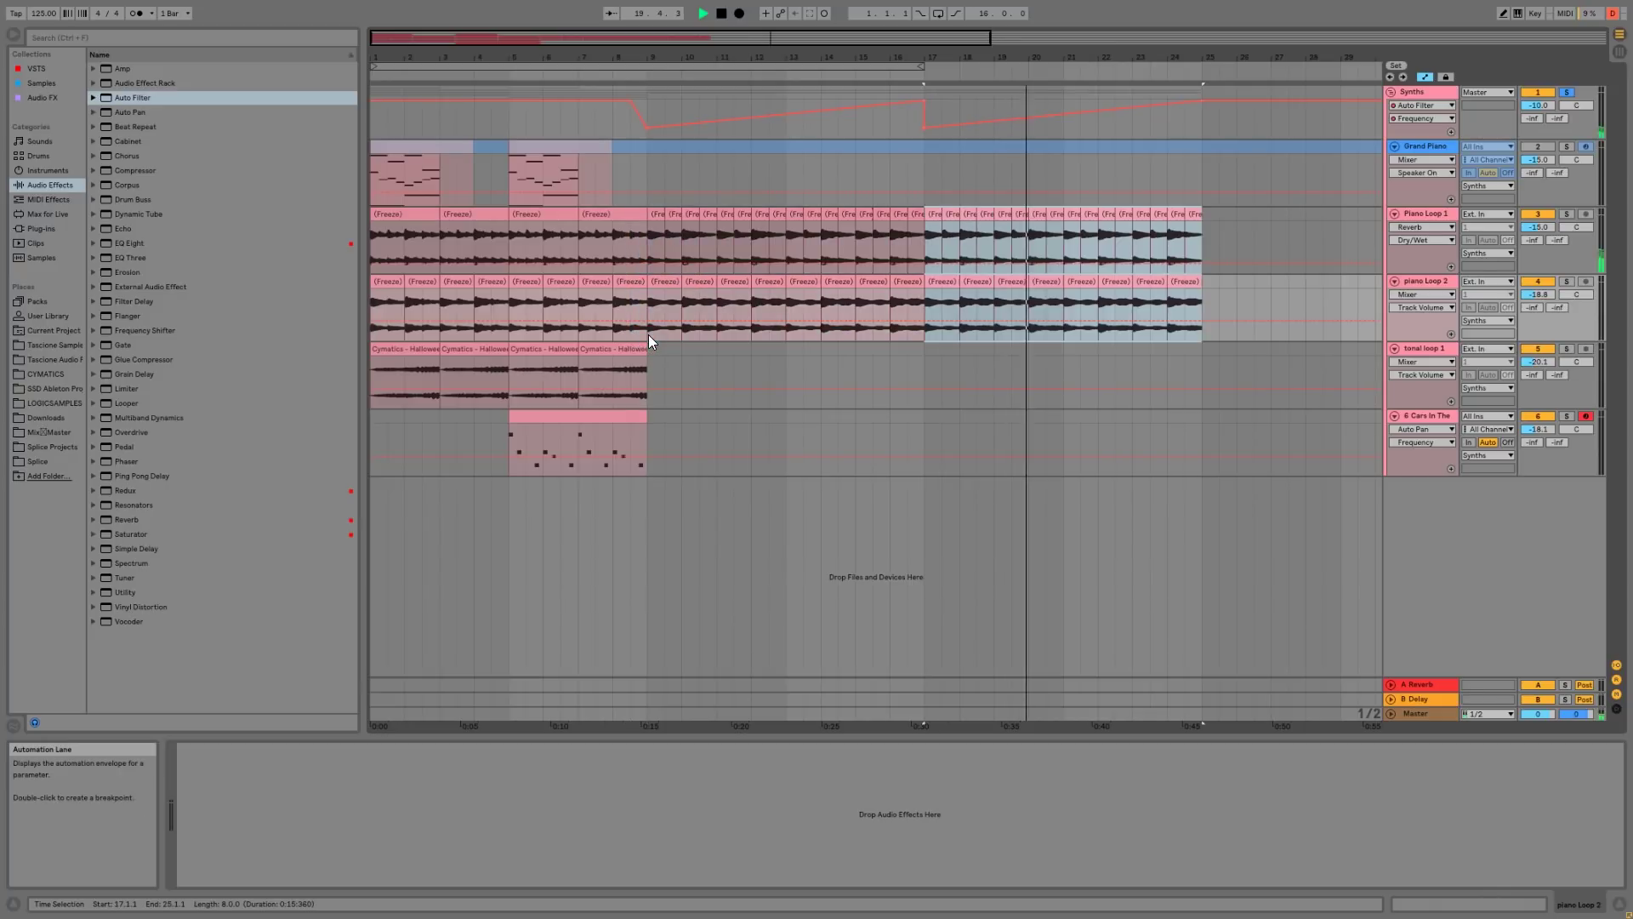
click(645, 432)
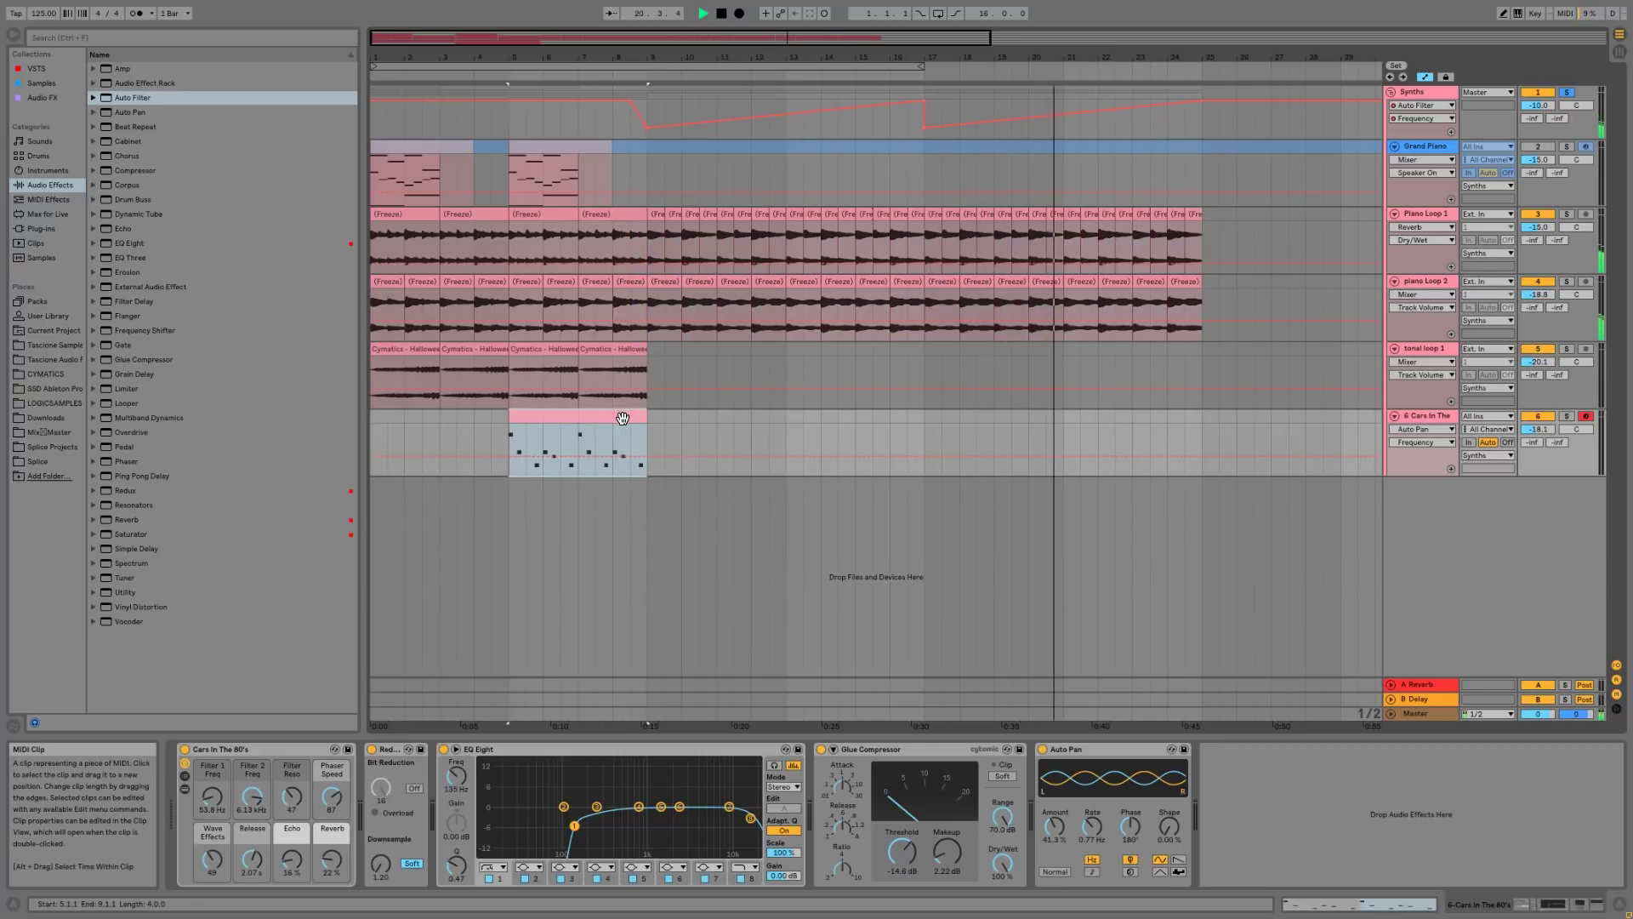
click(926, 441)
key(ctrl+v)
key(ctrl+d)
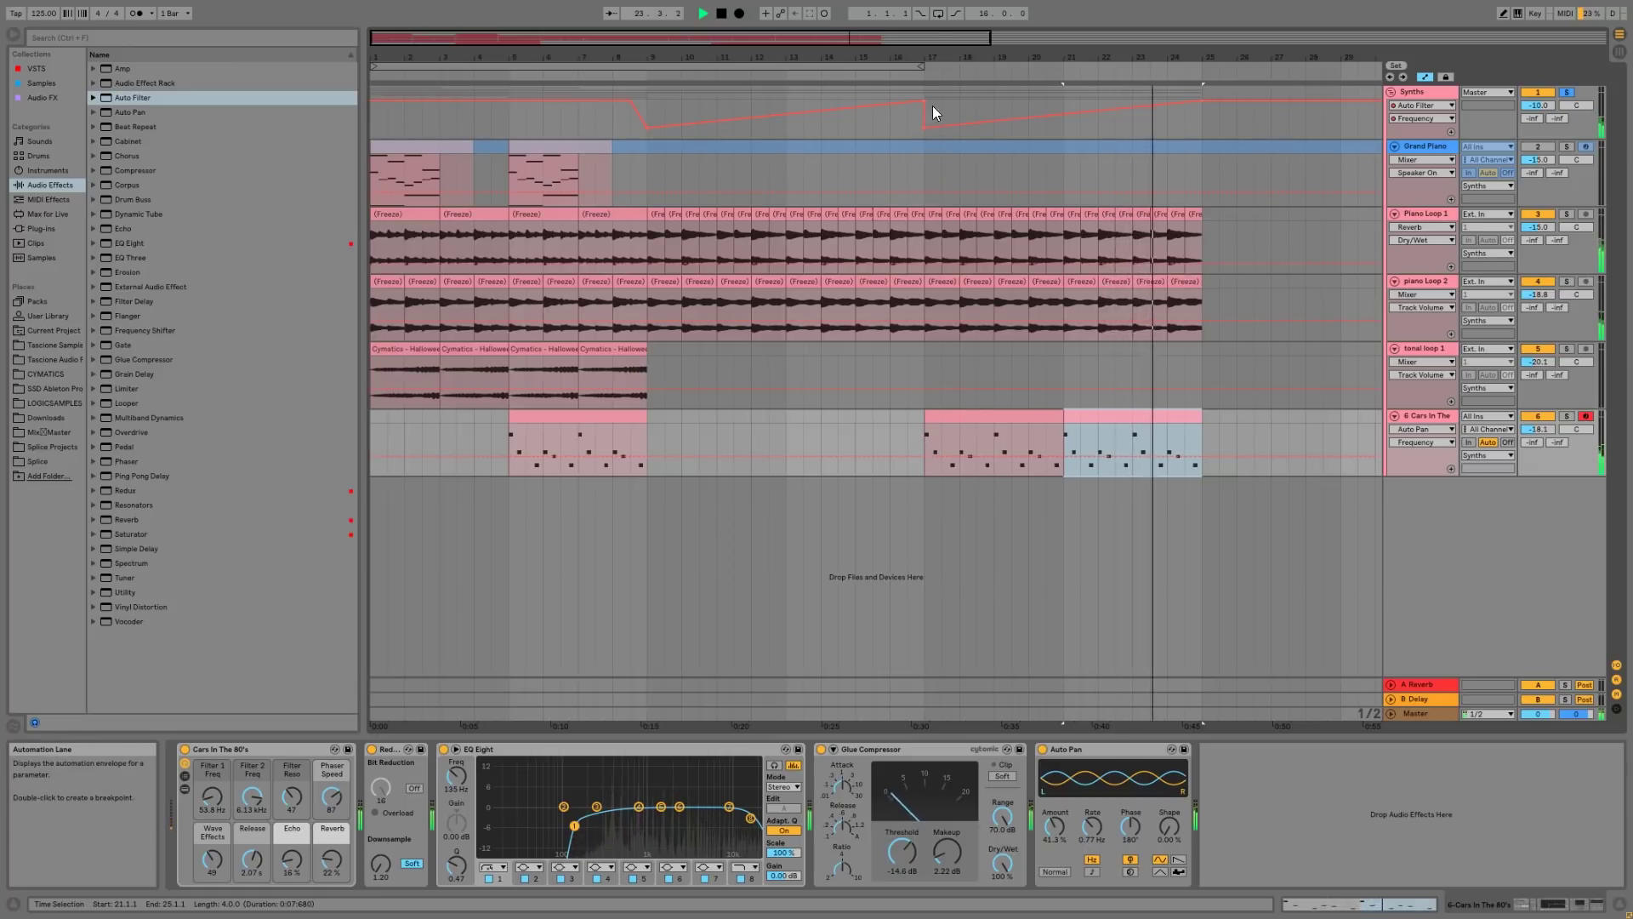
- Copy the four tonal loop 1 clips from bars 1–9 to bar 17
drag(937, 56, 656, 53)
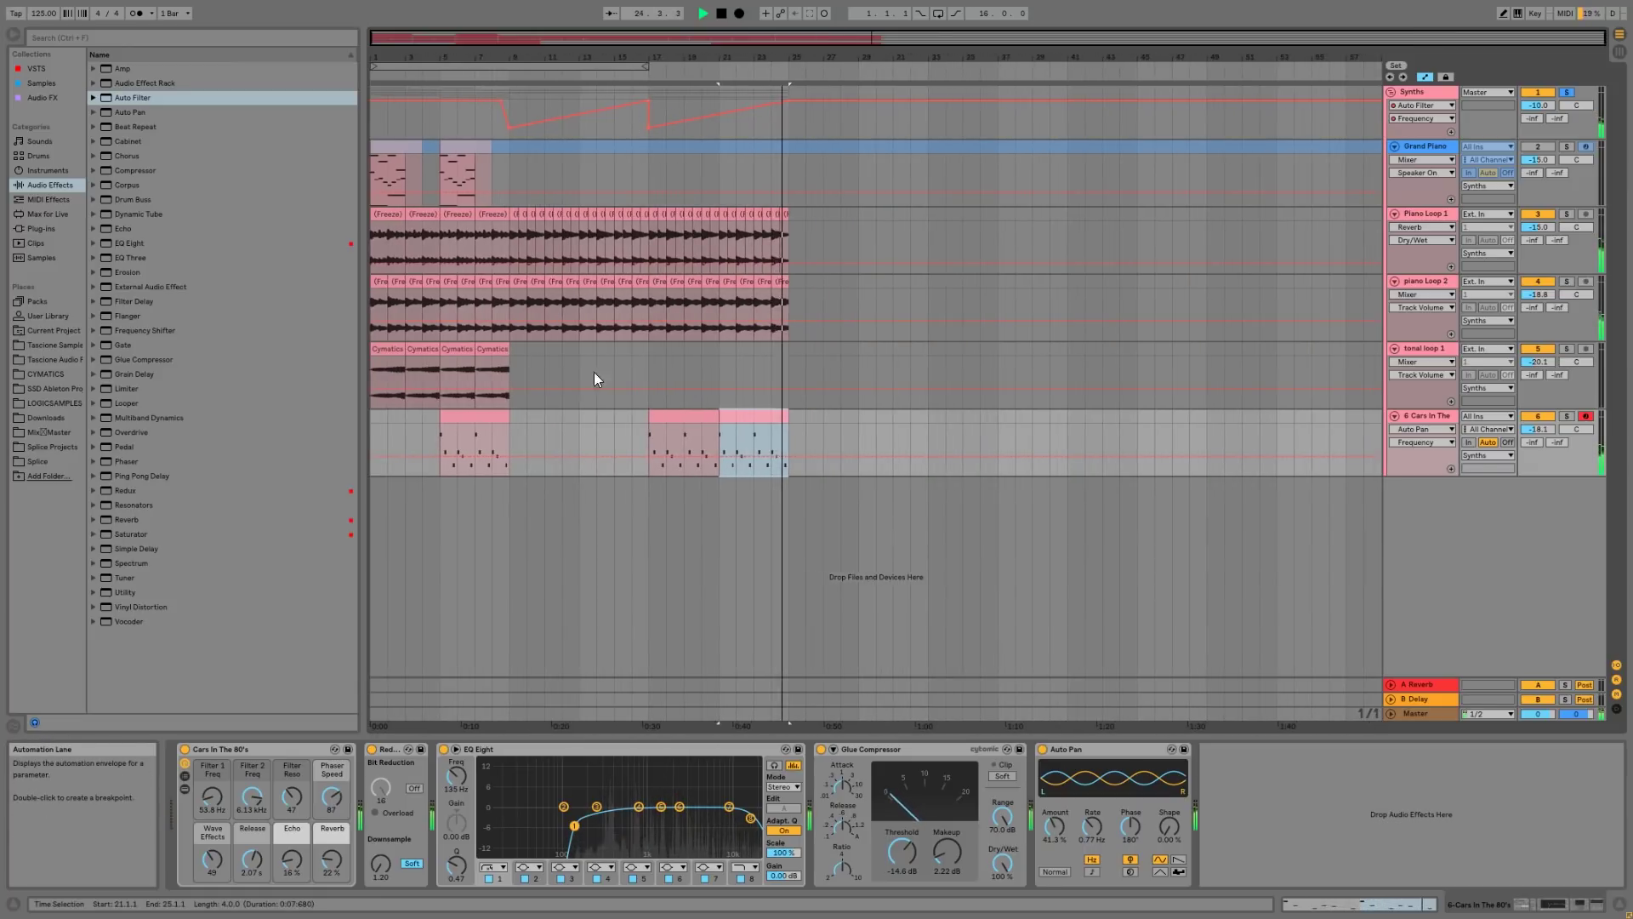
drag(513, 357, 371, 357)
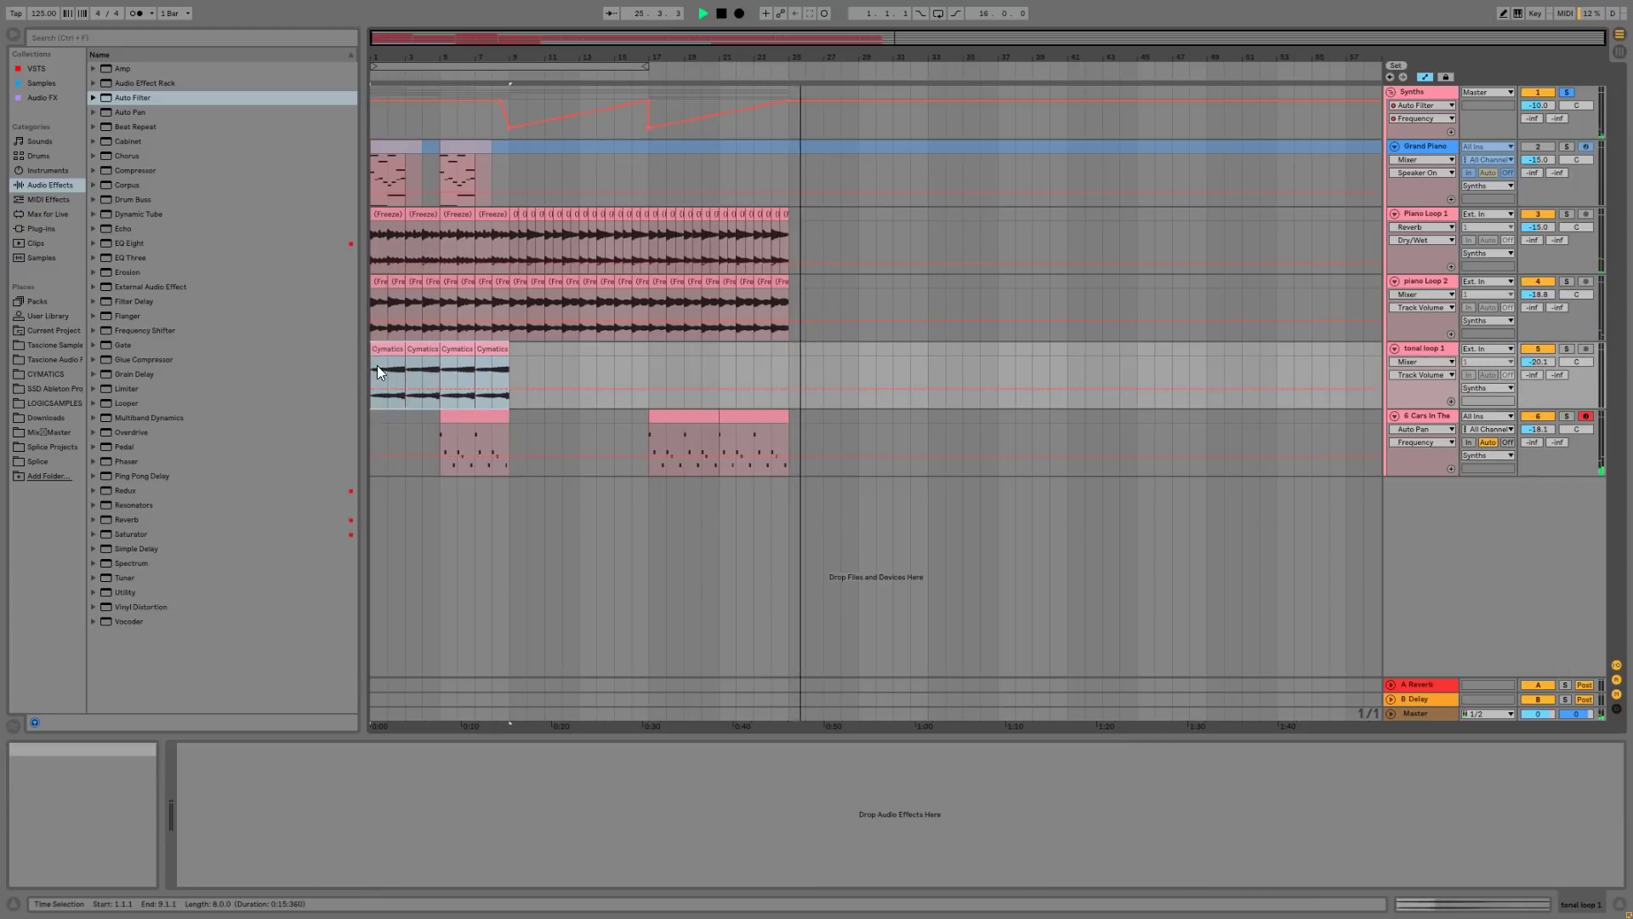
click(644, 376)
key(ctrl+v)
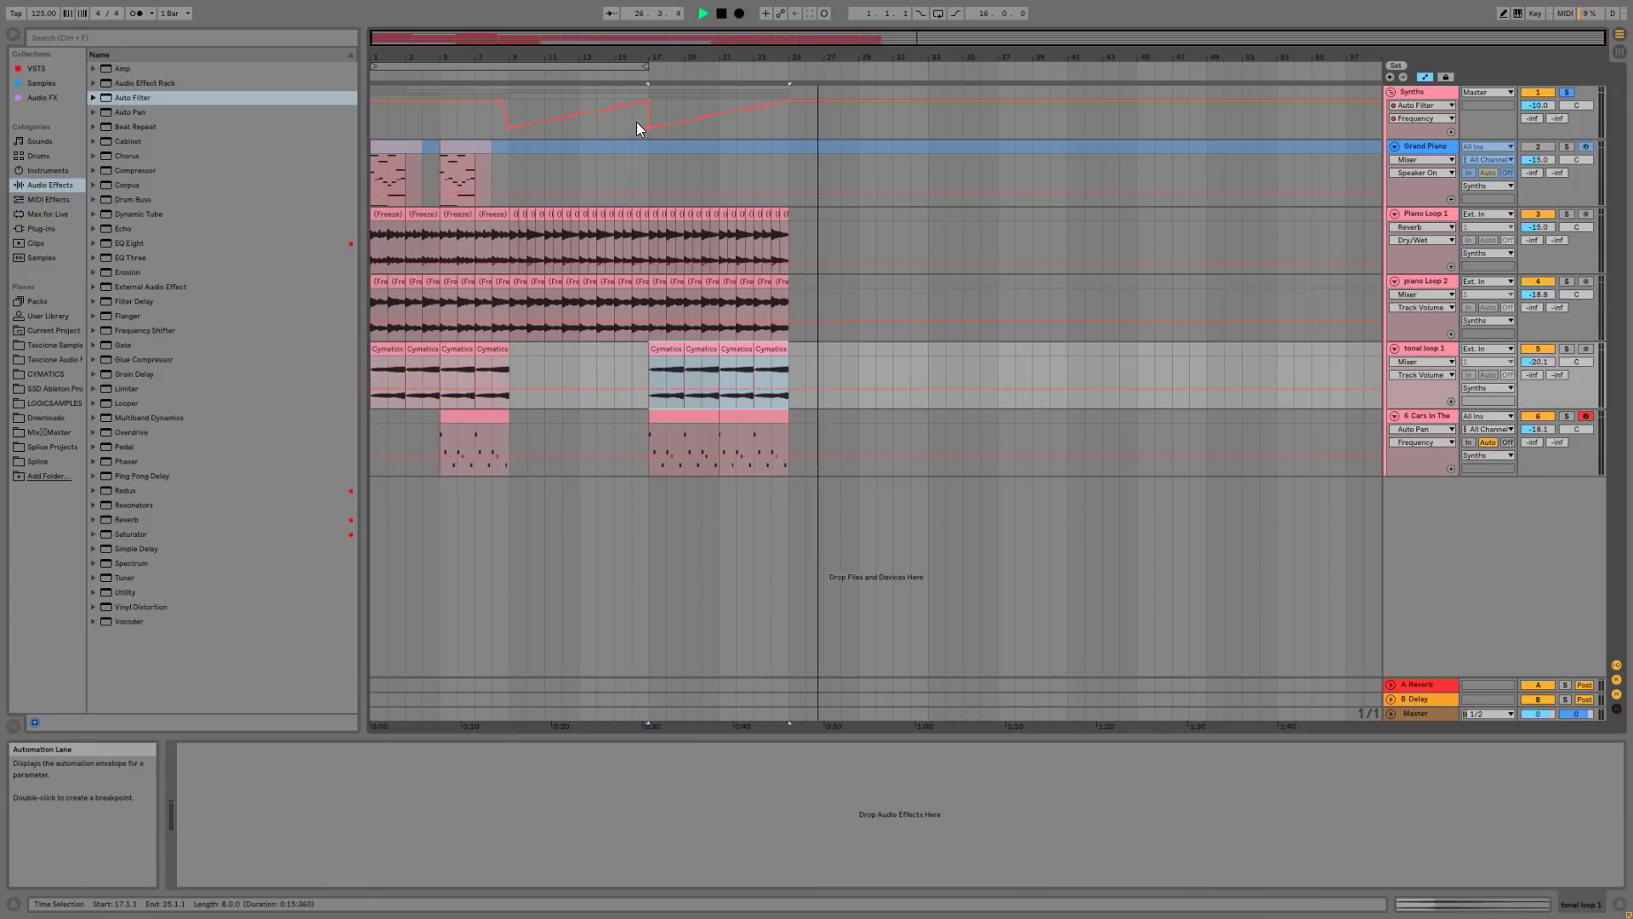
- Start the Synths filter's drop before bar 17 at bar 16, and play the arrangement from bar 1
drag(648, 100, 631, 101)
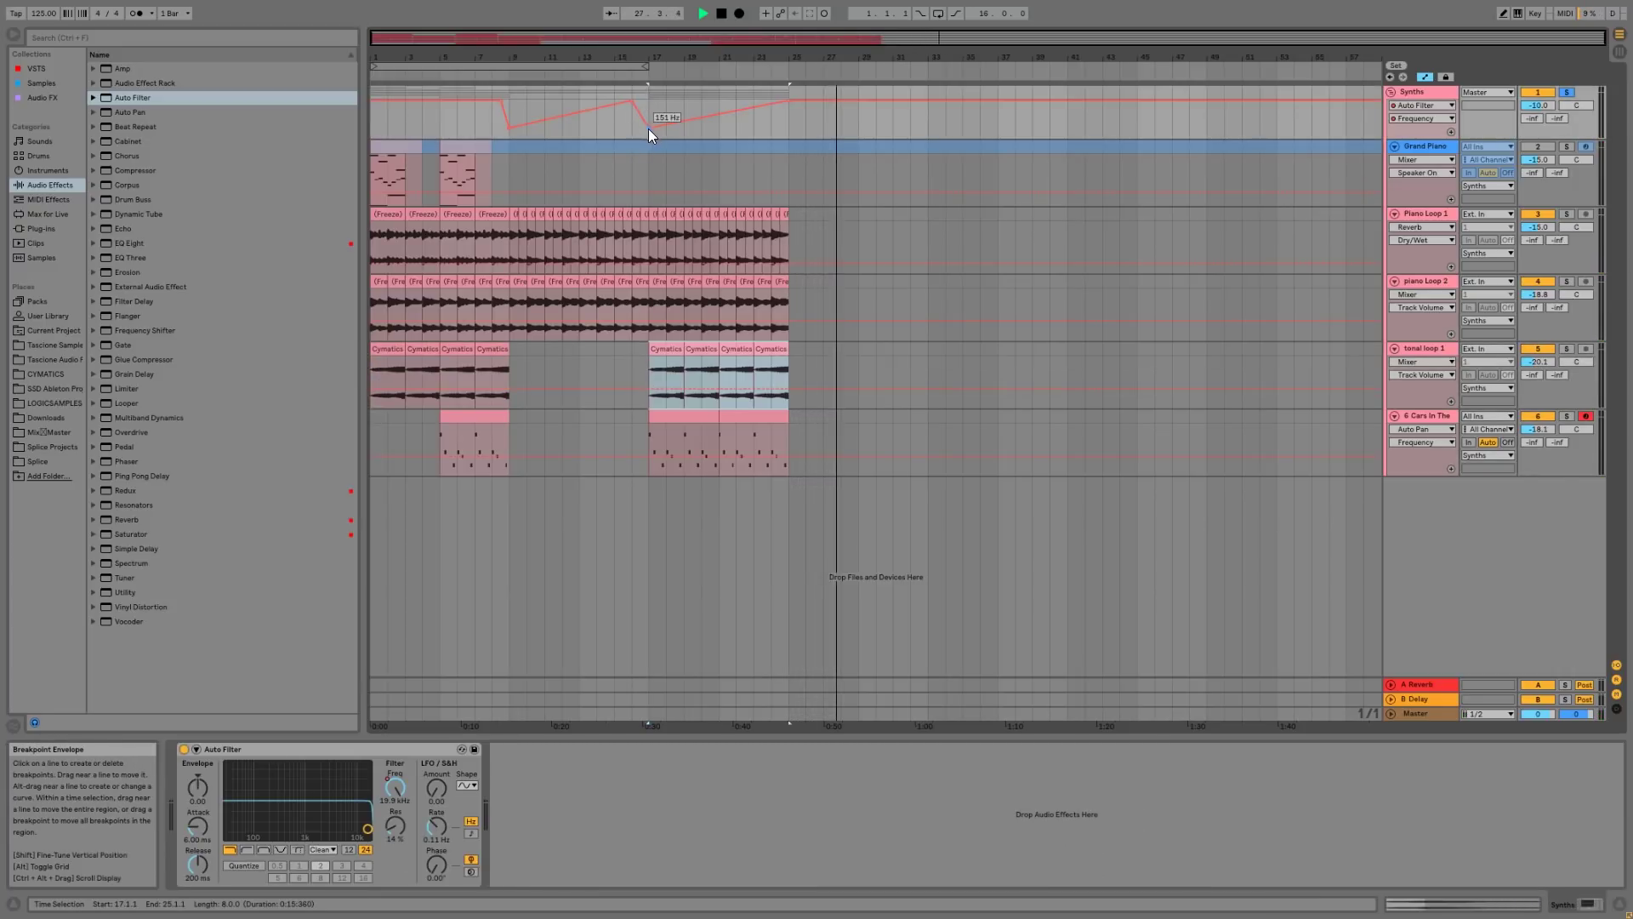
click(378, 121)
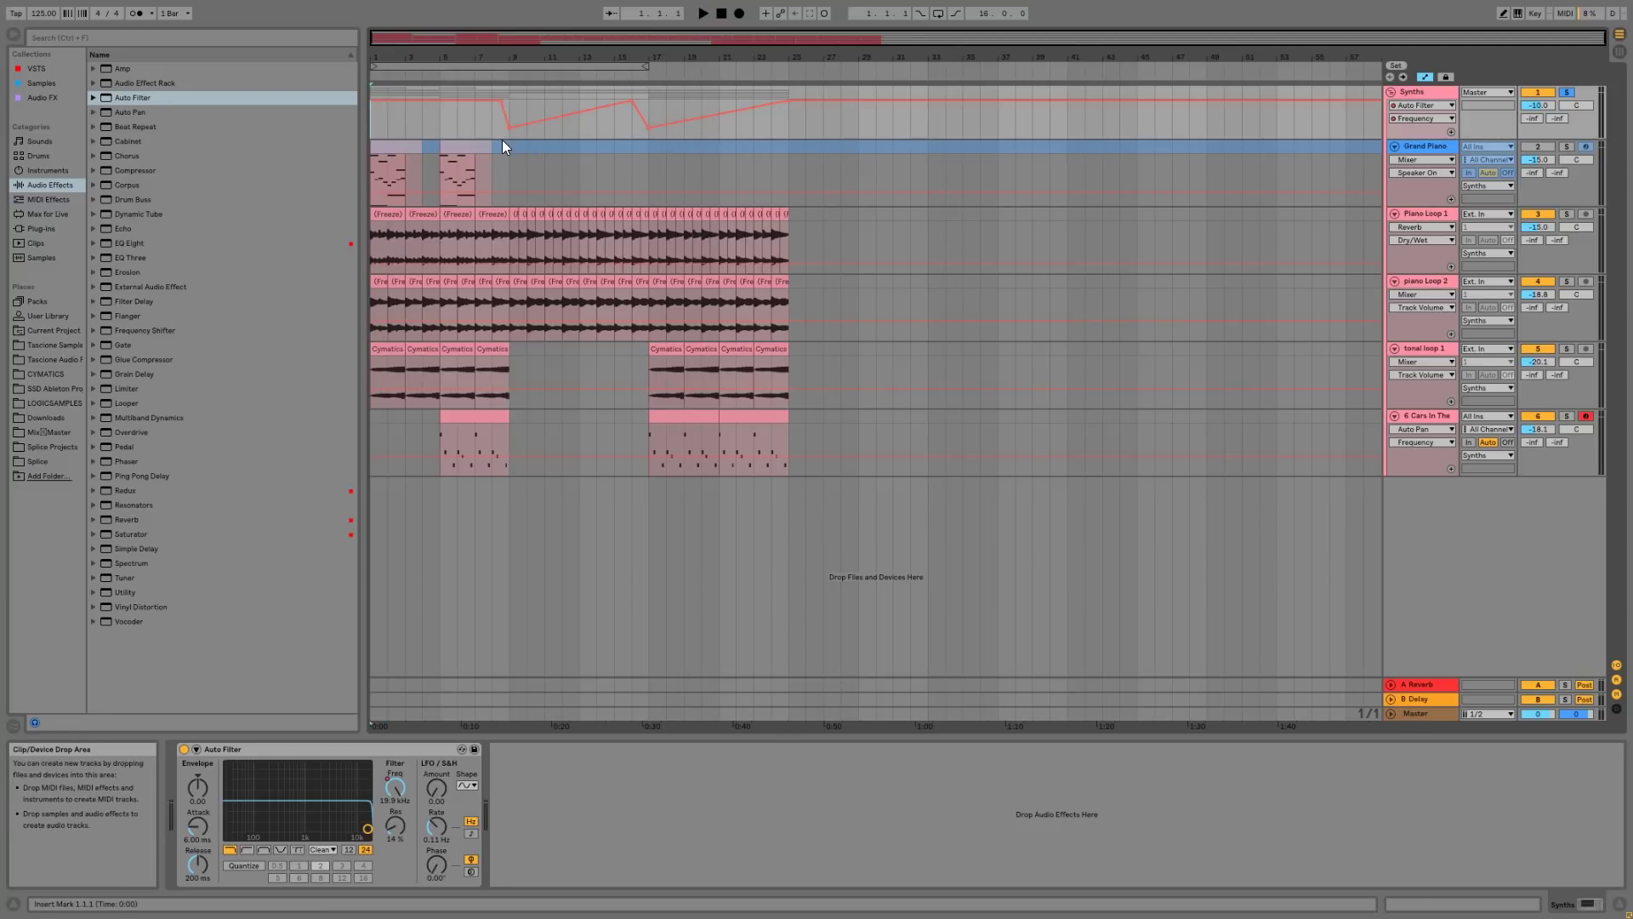
key(space)
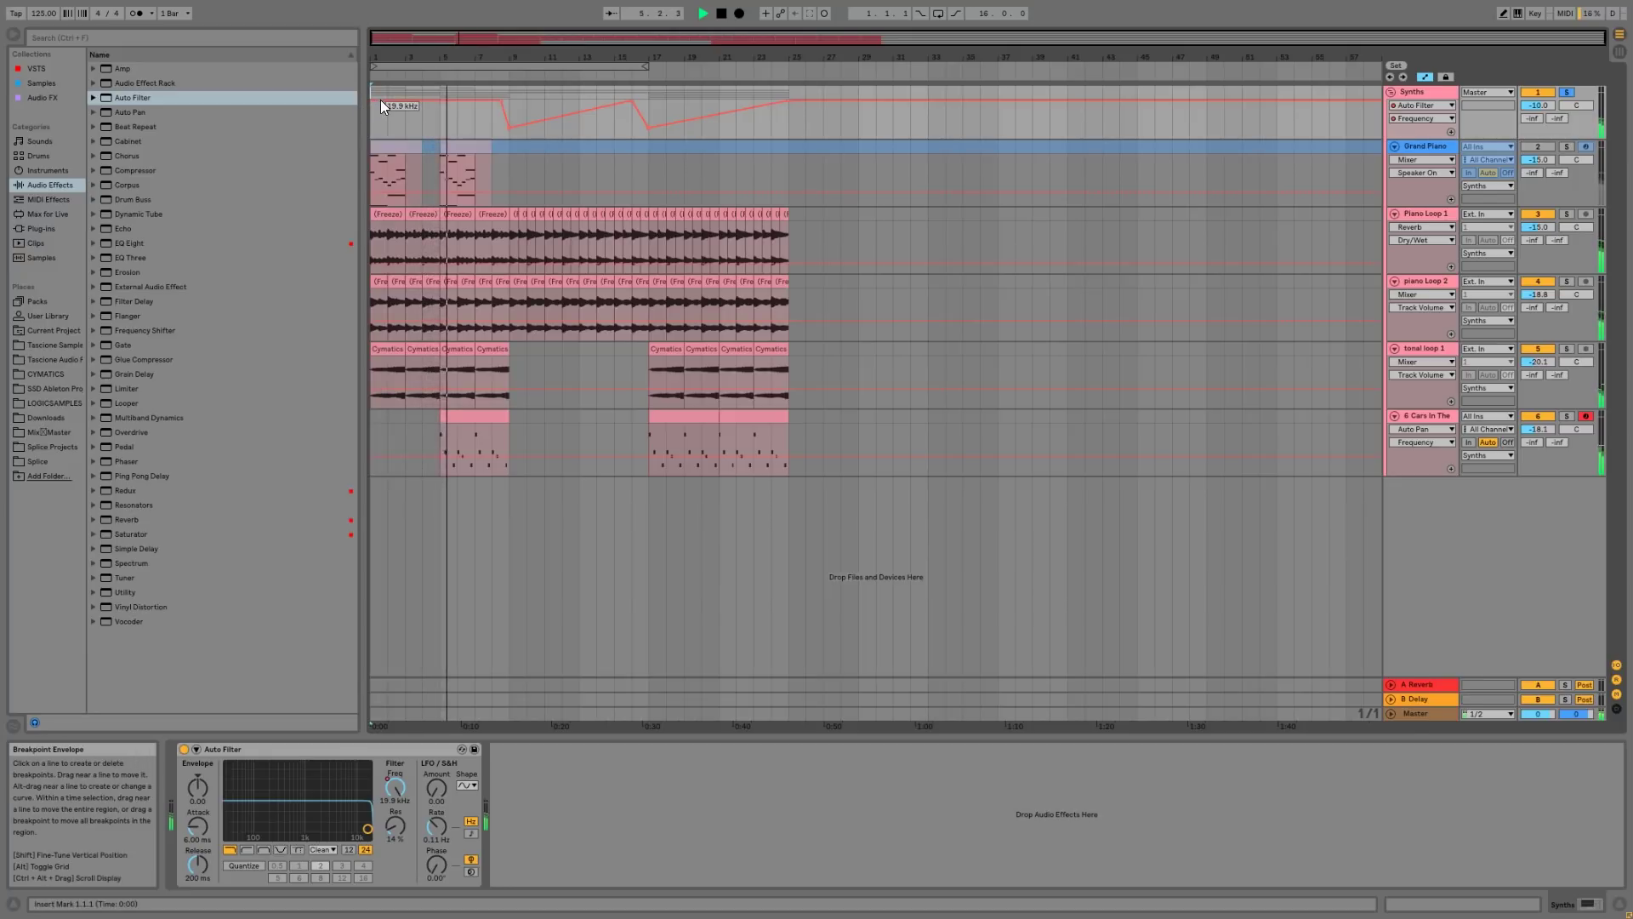
- Reshape the Synths filter automation to rise from a low cutoff at bar 1 to fully open at bar 9
drag(380, 101, 370, 113)
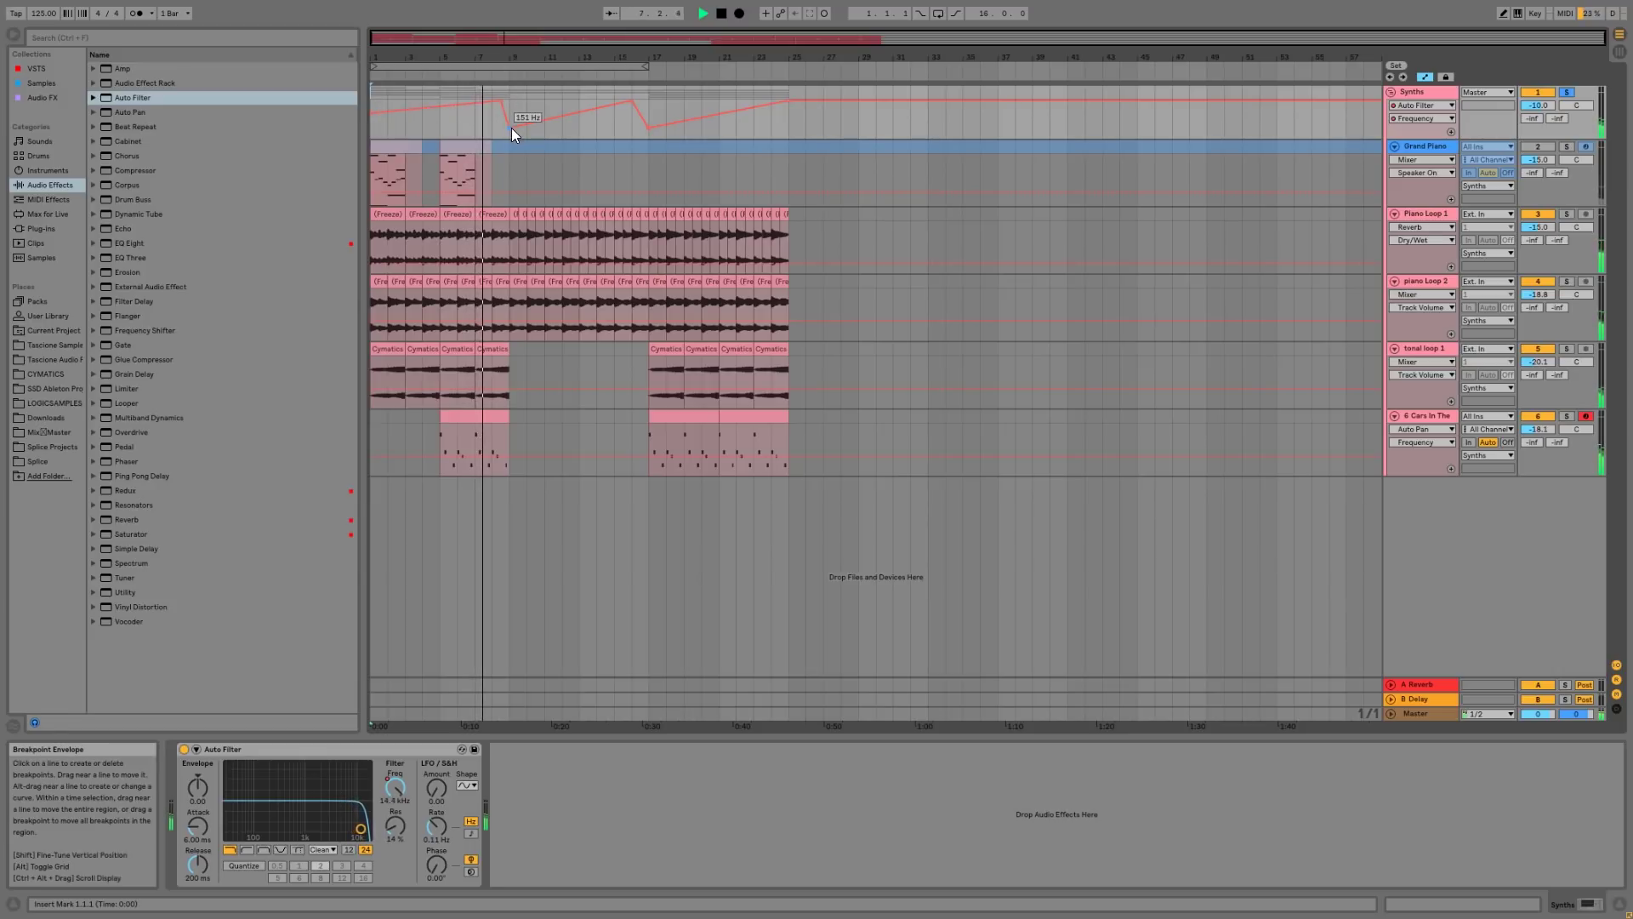
drag(512, 125, 510, 100)
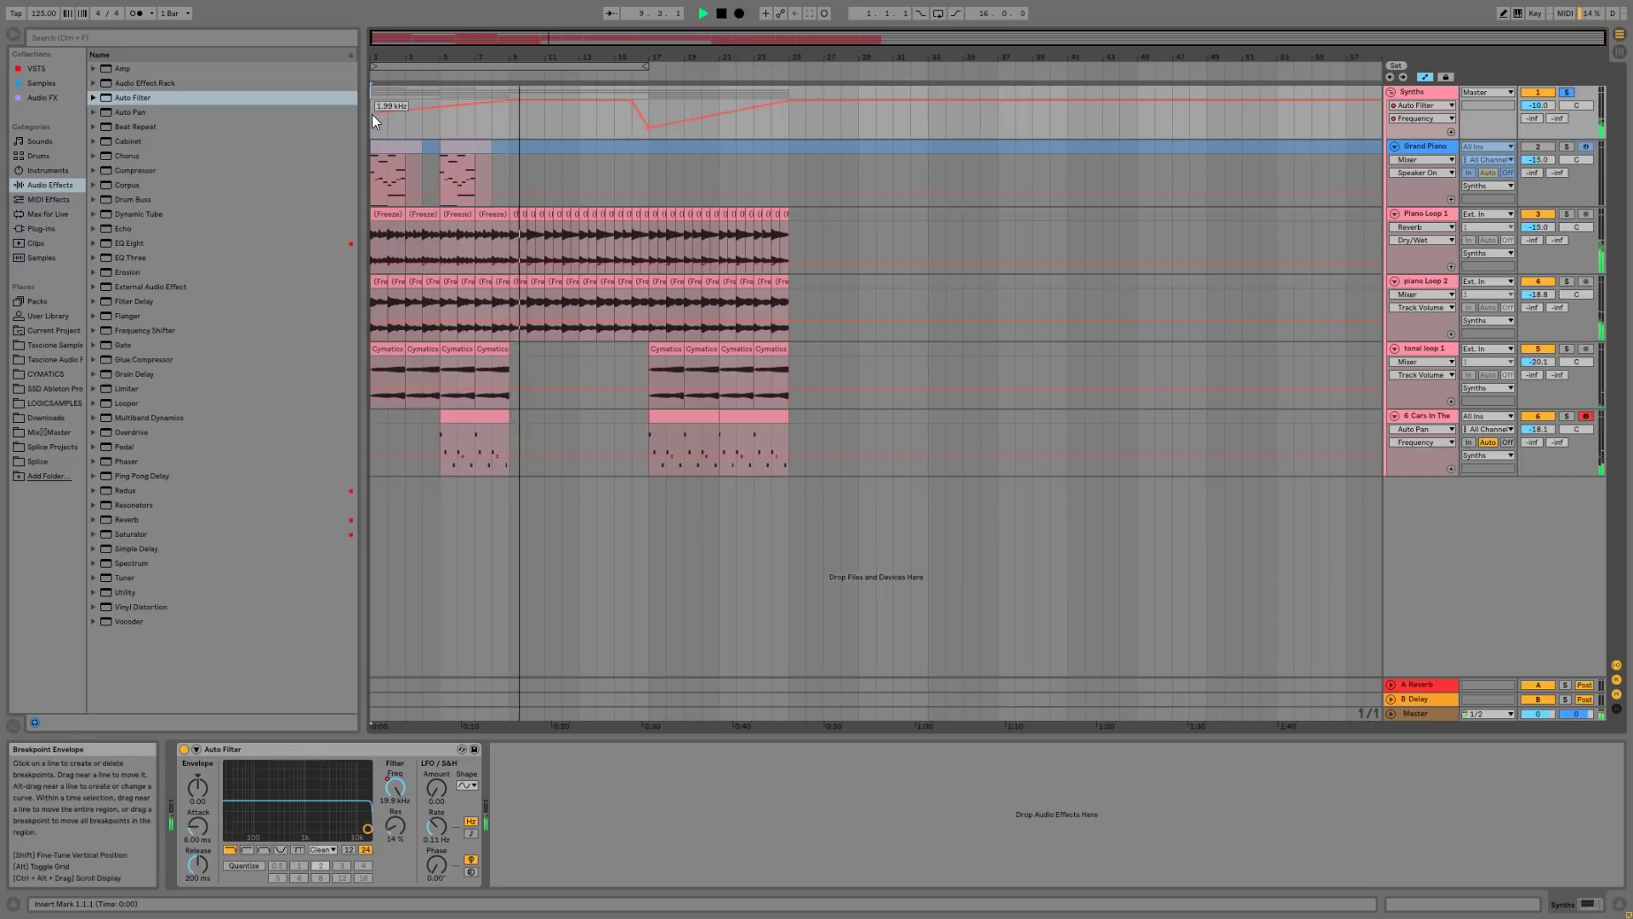
drag(371, 114, 371, 123)
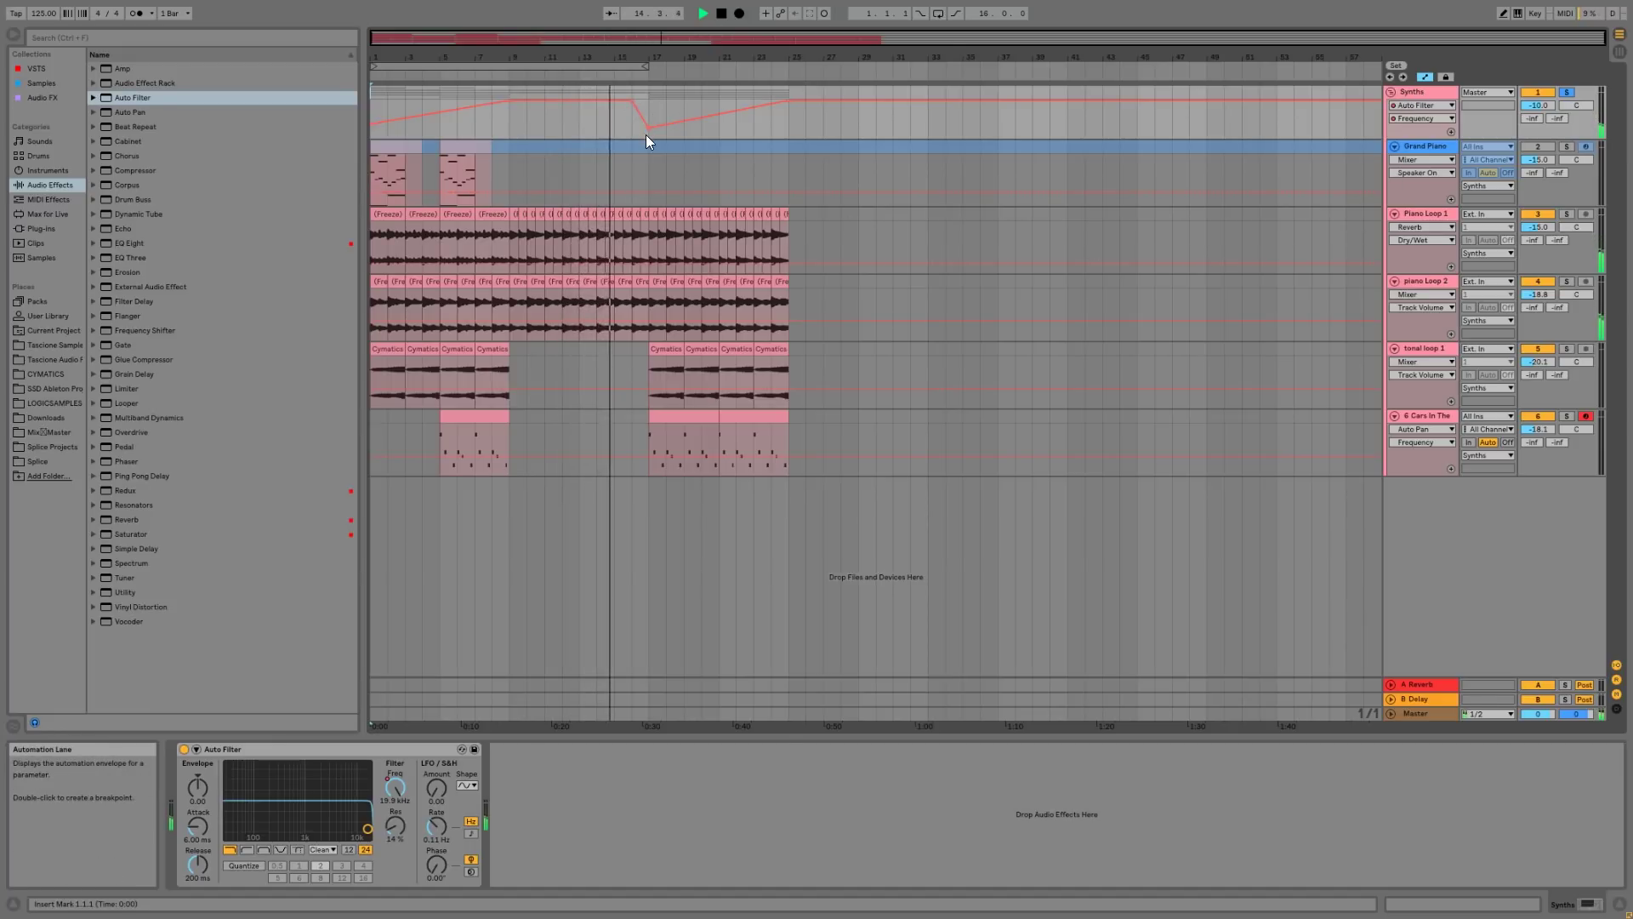
- Add a Reverb to the Synths group with a 7.15 s decay time and select its Dry/Wet for automation
double_click(134, 522)
click(832, 872)
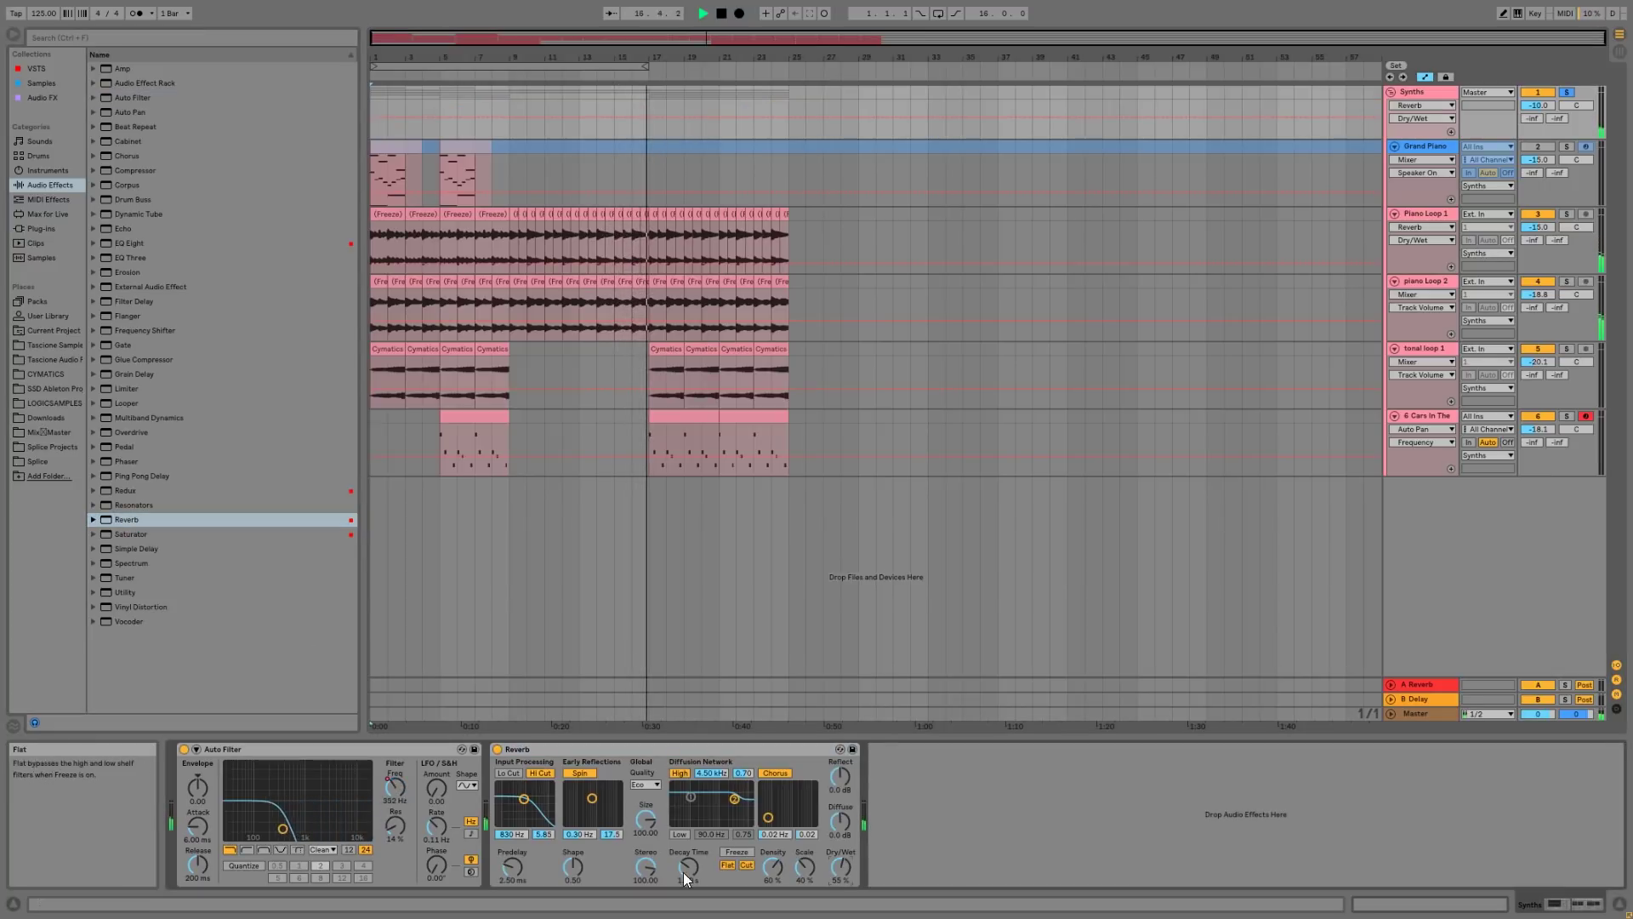
drag(684, 871, 684, 823)
click(838, 868)
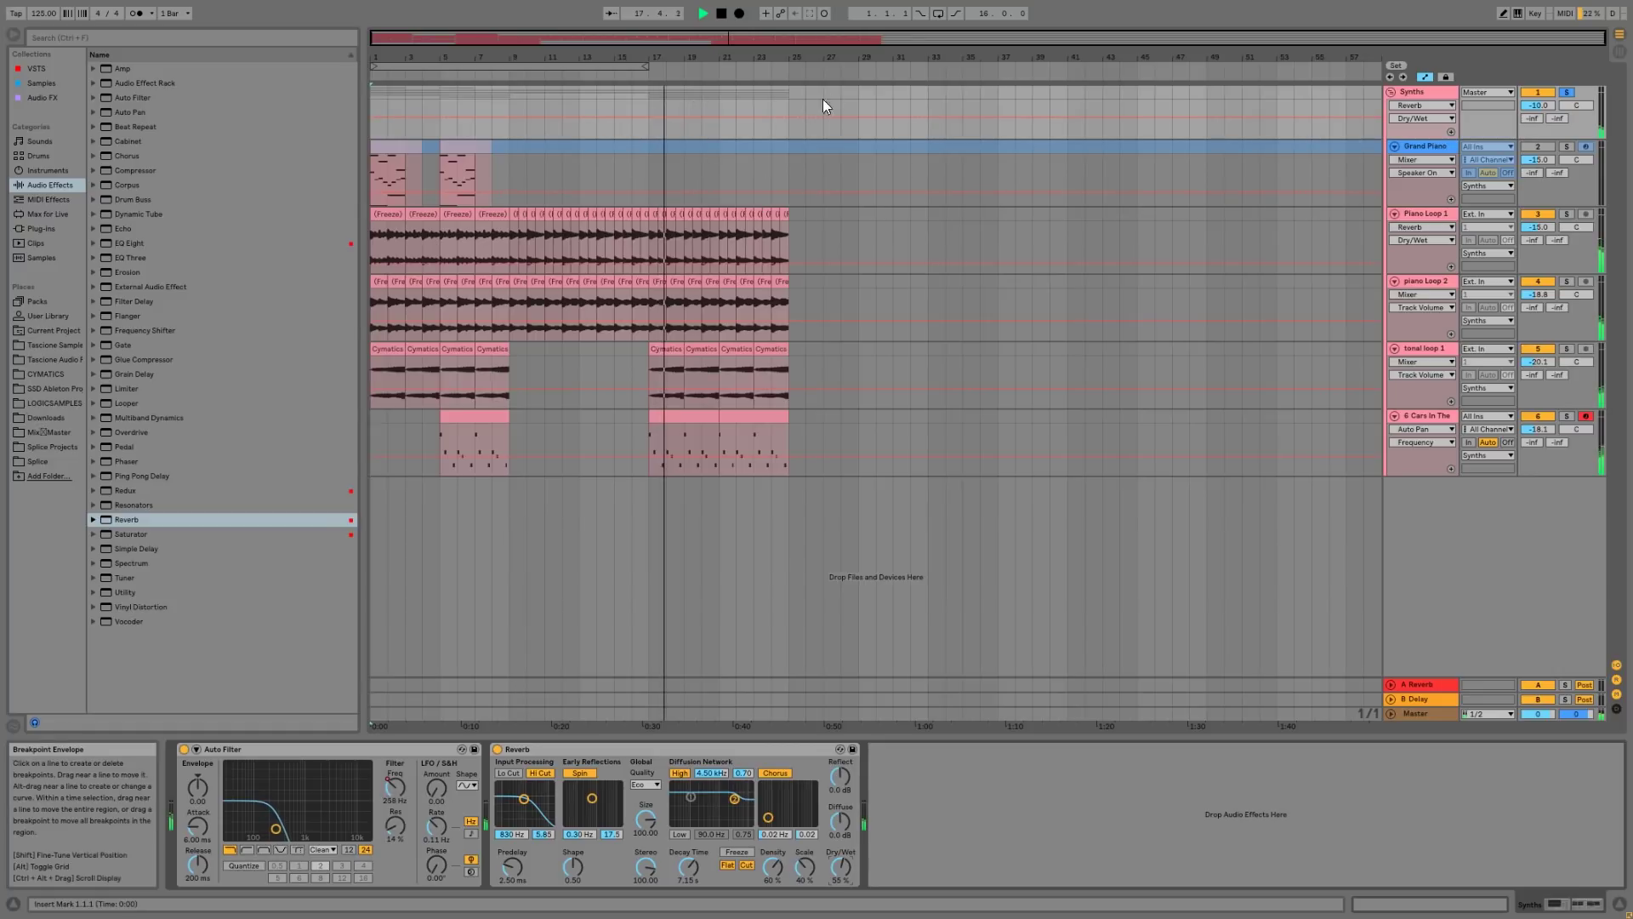
- Automate the reverb Dry/Wet to rise from 0% at bar 16 to 55% at bar 17 and fall to 0% by bar 25
click(648, 117)
drag(632, 117, 632, 138)
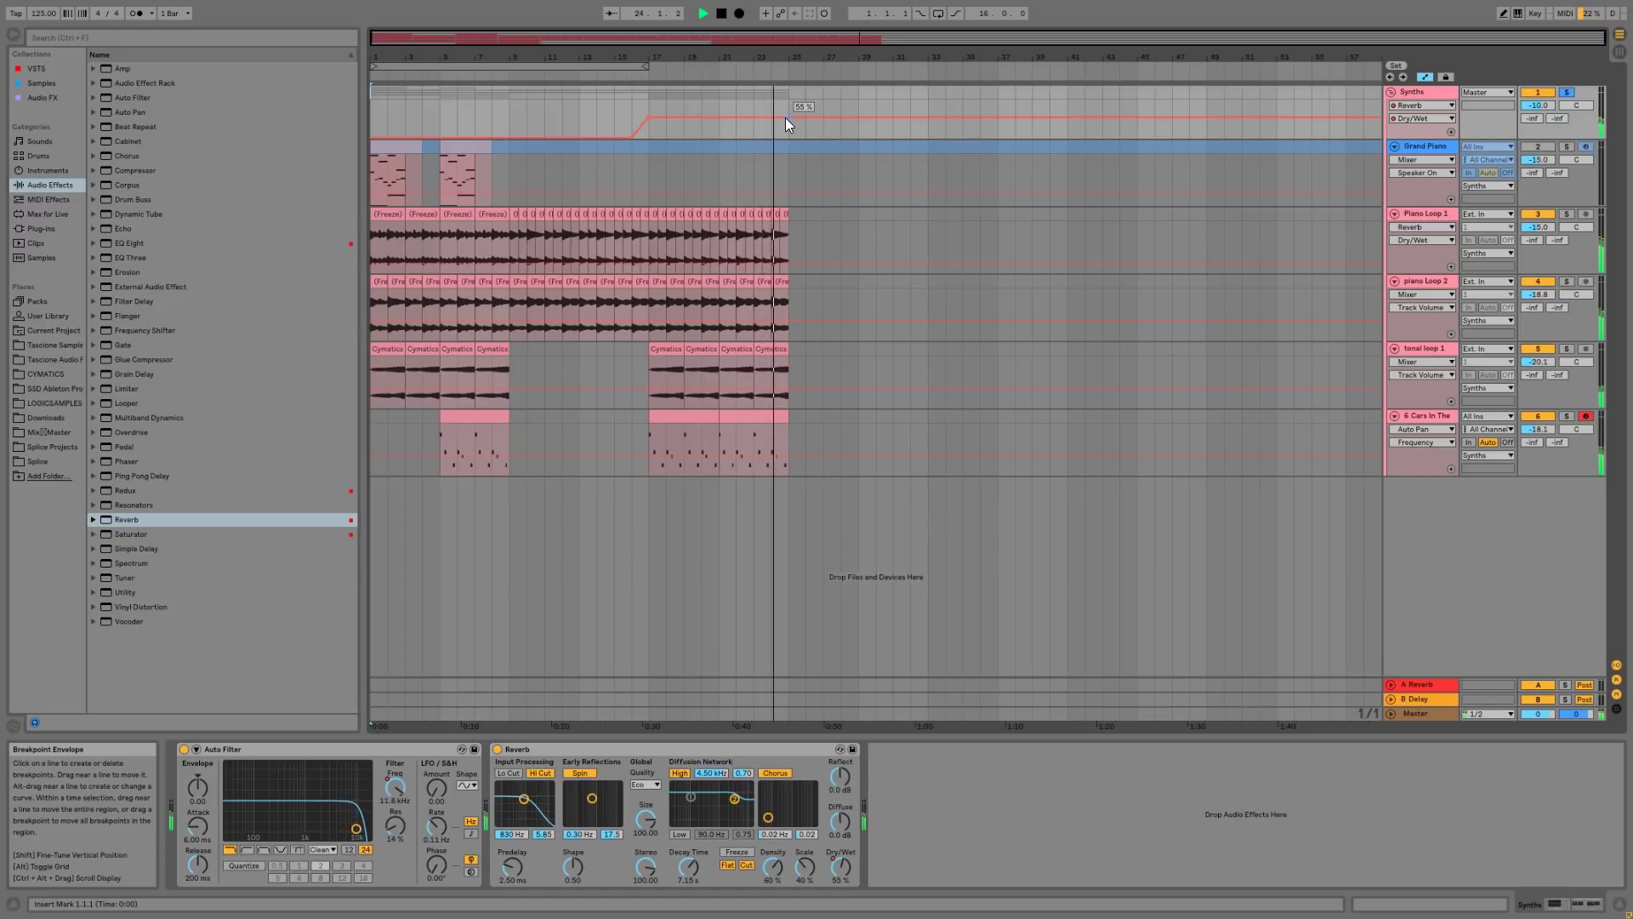
drag(784, 117, 785, 138)
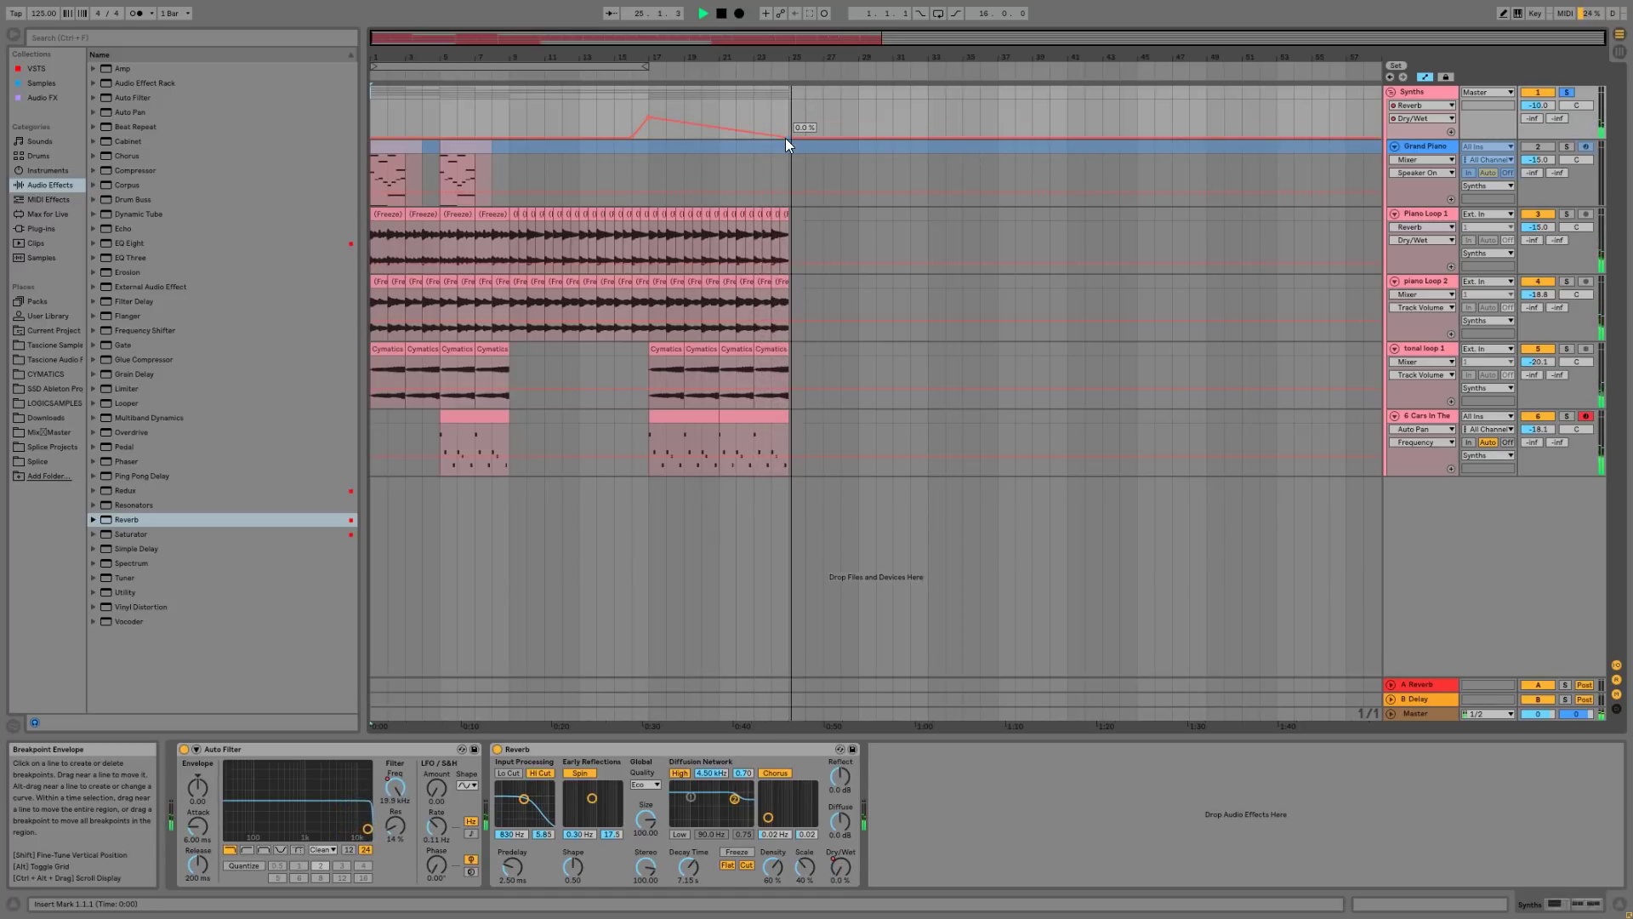
key(space)
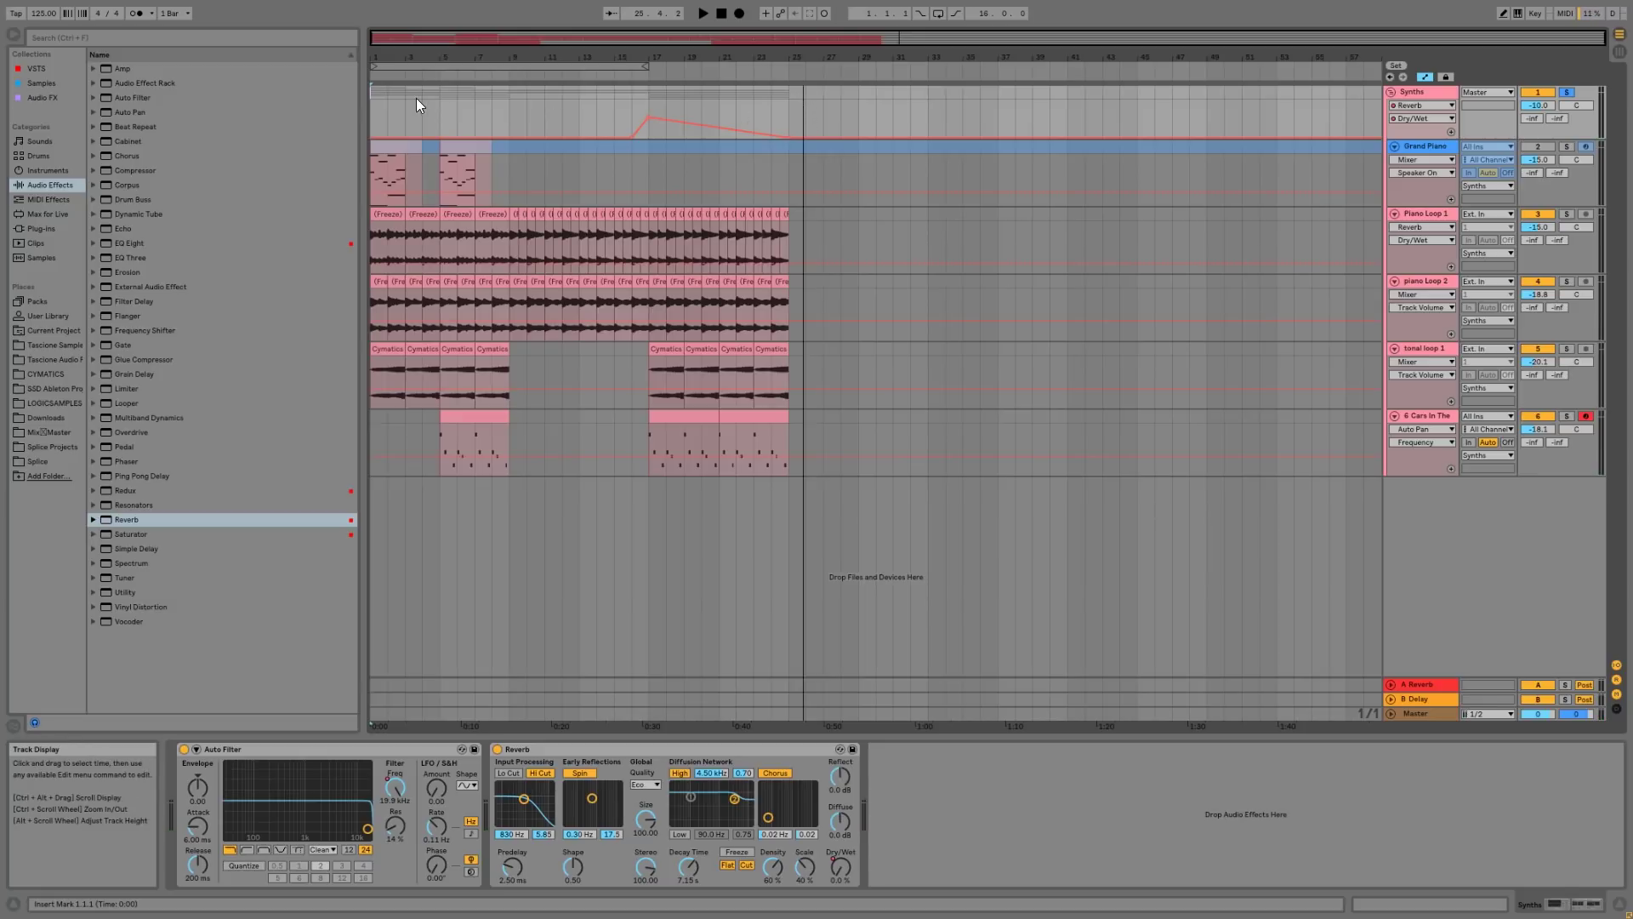
- Play from bar 1 and add a reverb Dry/Wet fade down to 0% from bar 1 to bar 9
click(372, 109)
key(space)
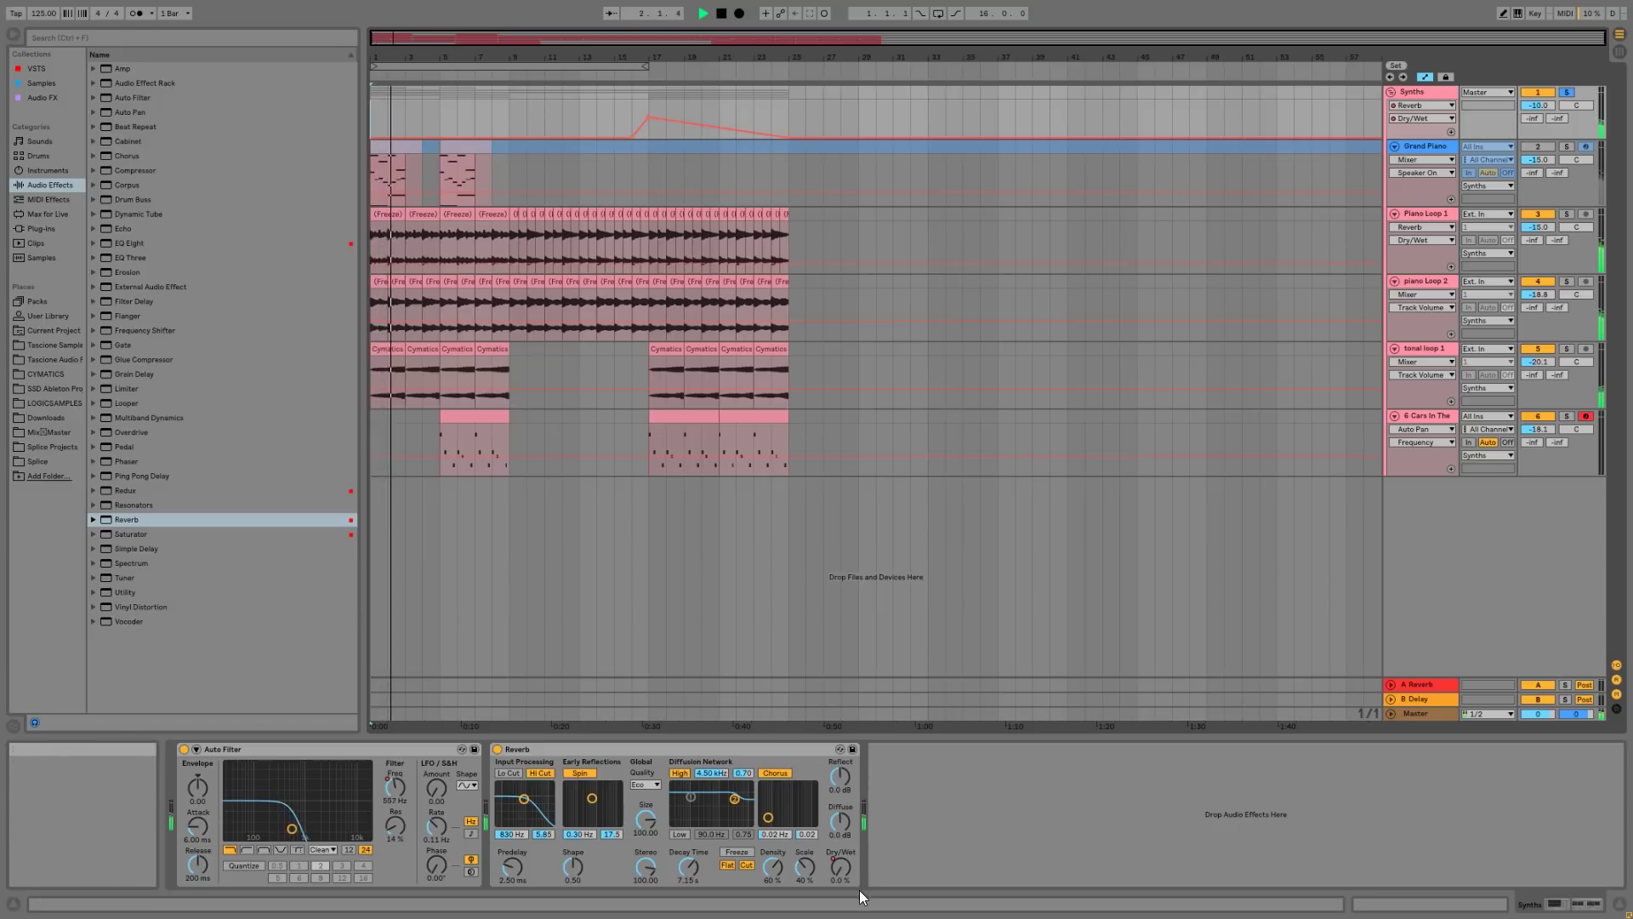
click(505, 138)
drag(502, 136, 372, 126)
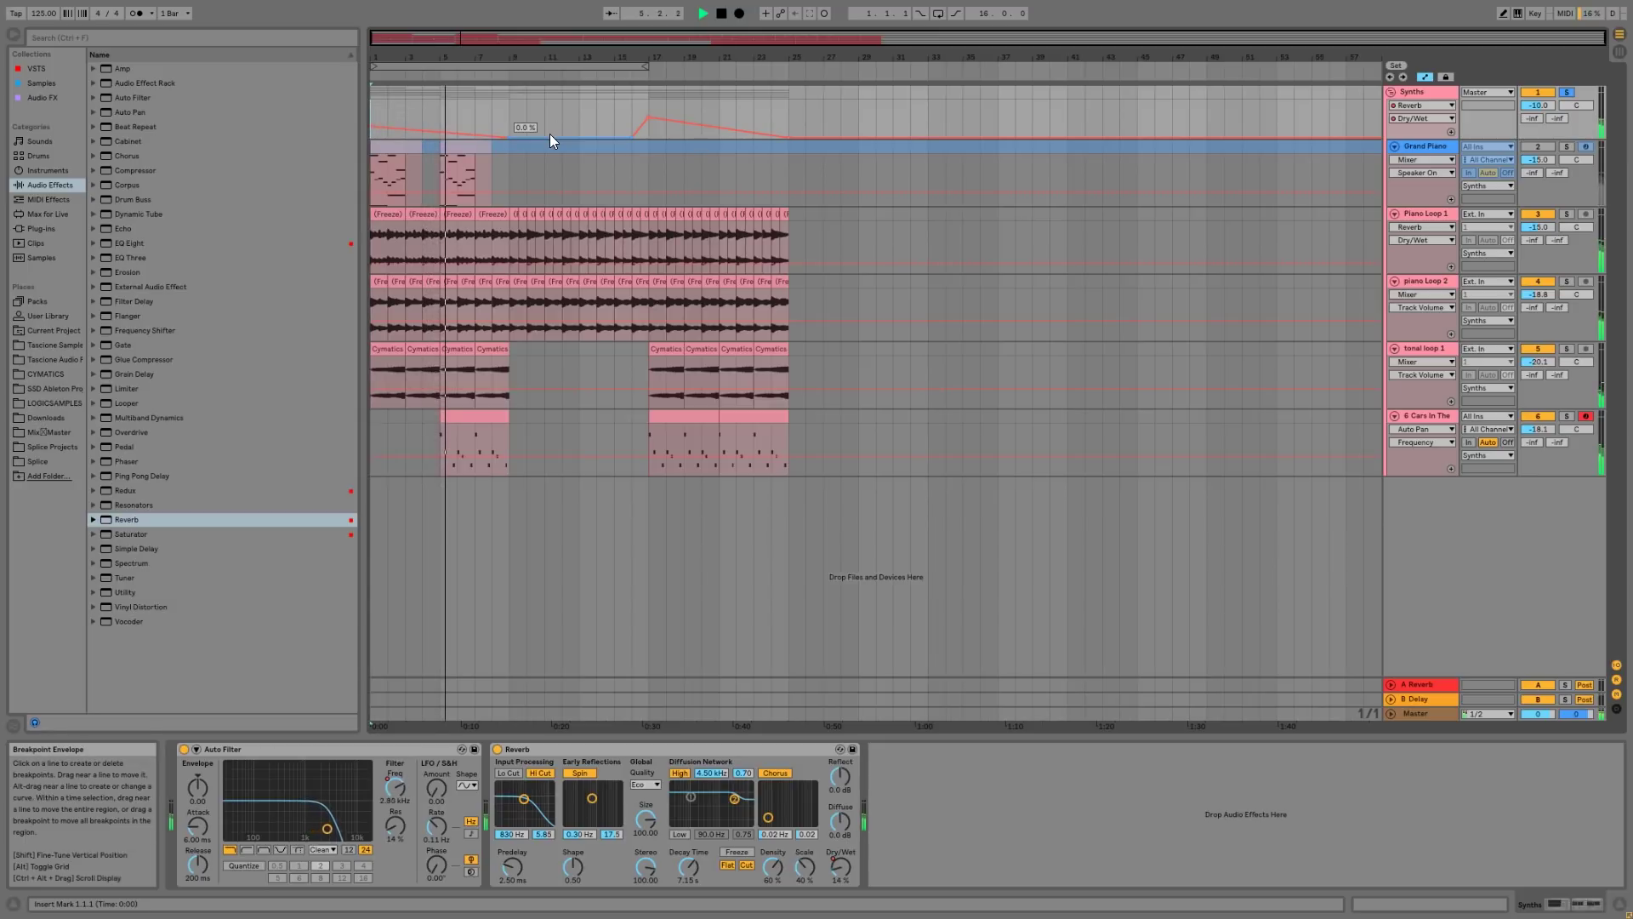
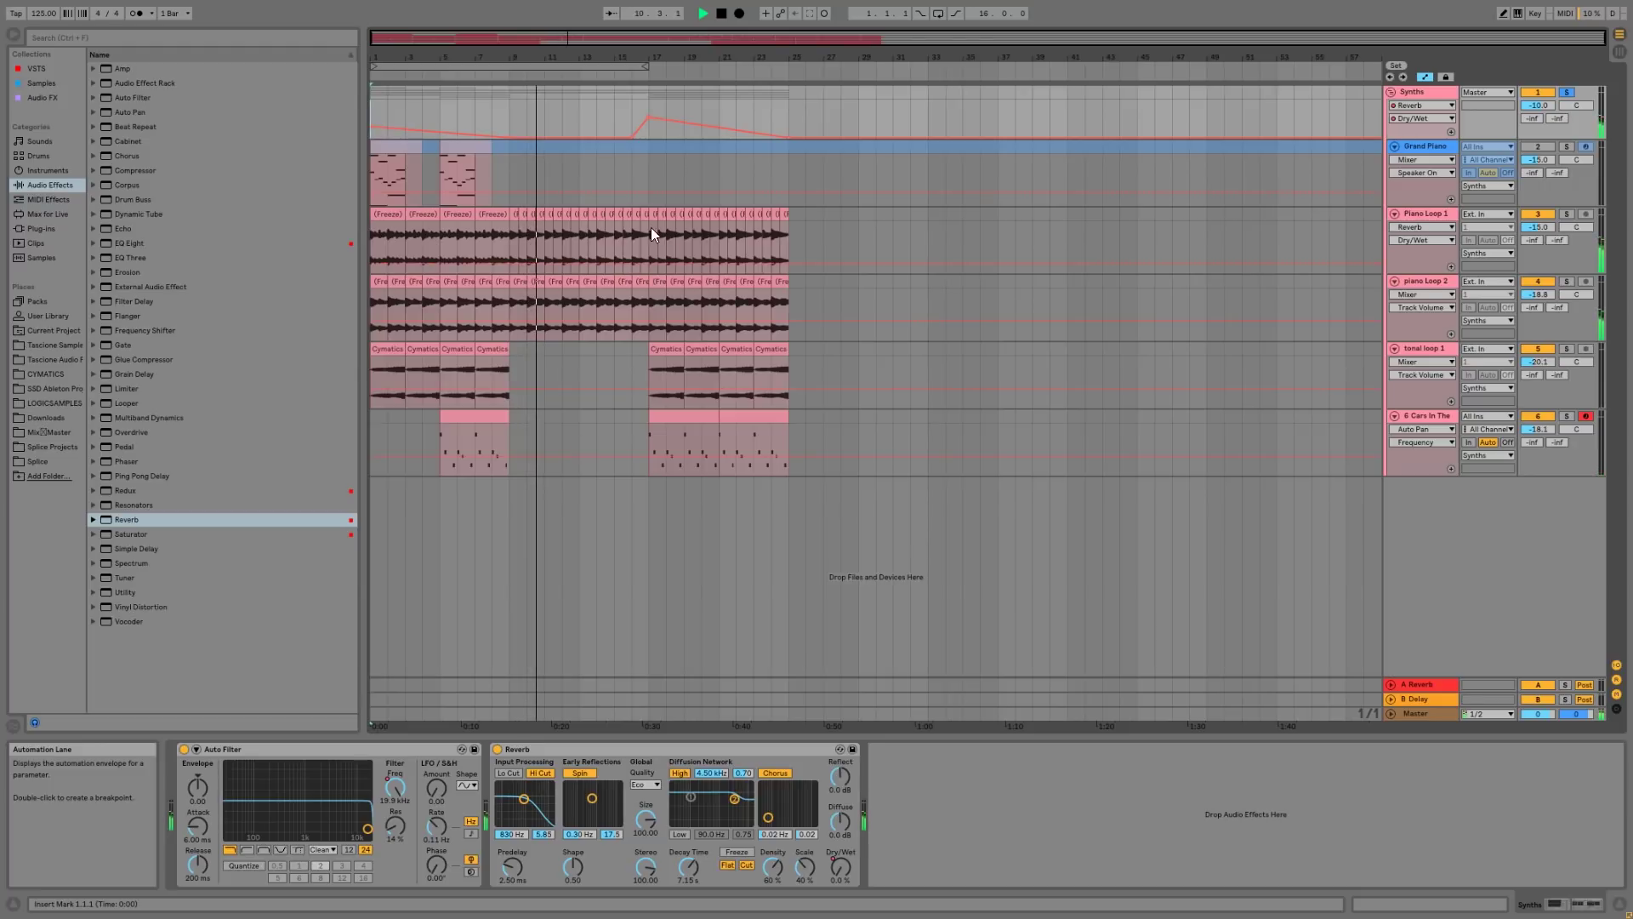
- Duplicate the reverb Dry/Wet fade from bars 17–25 to bars 25–33 and remove the original peak at bar 17
mouse_move(648, 119)
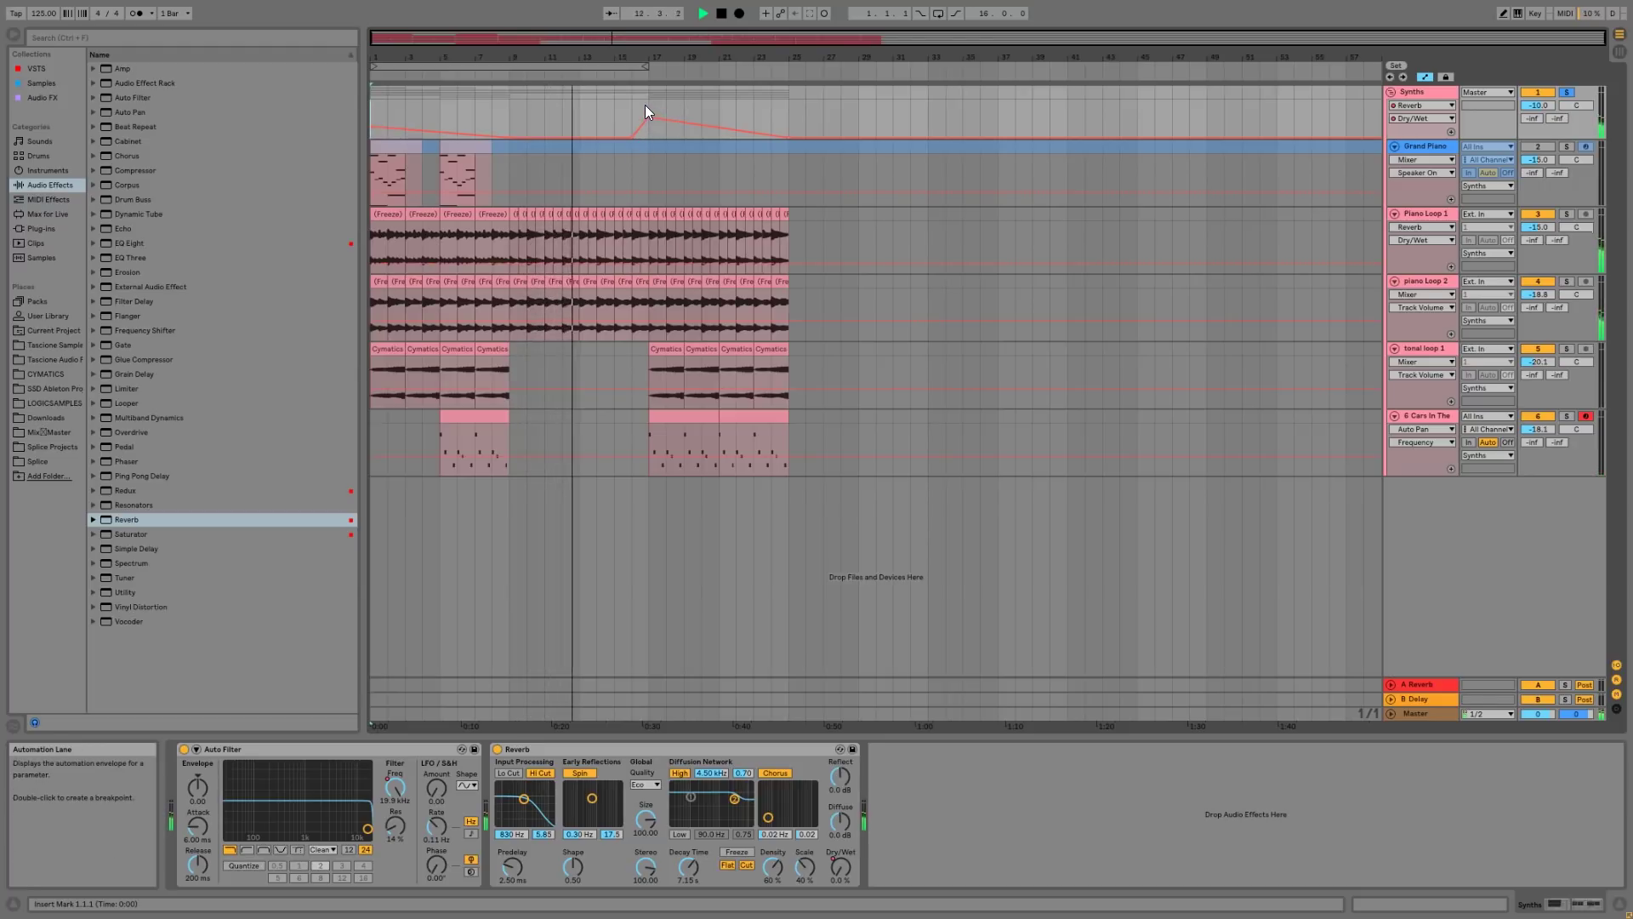
drag(645, 99, 795, 434)
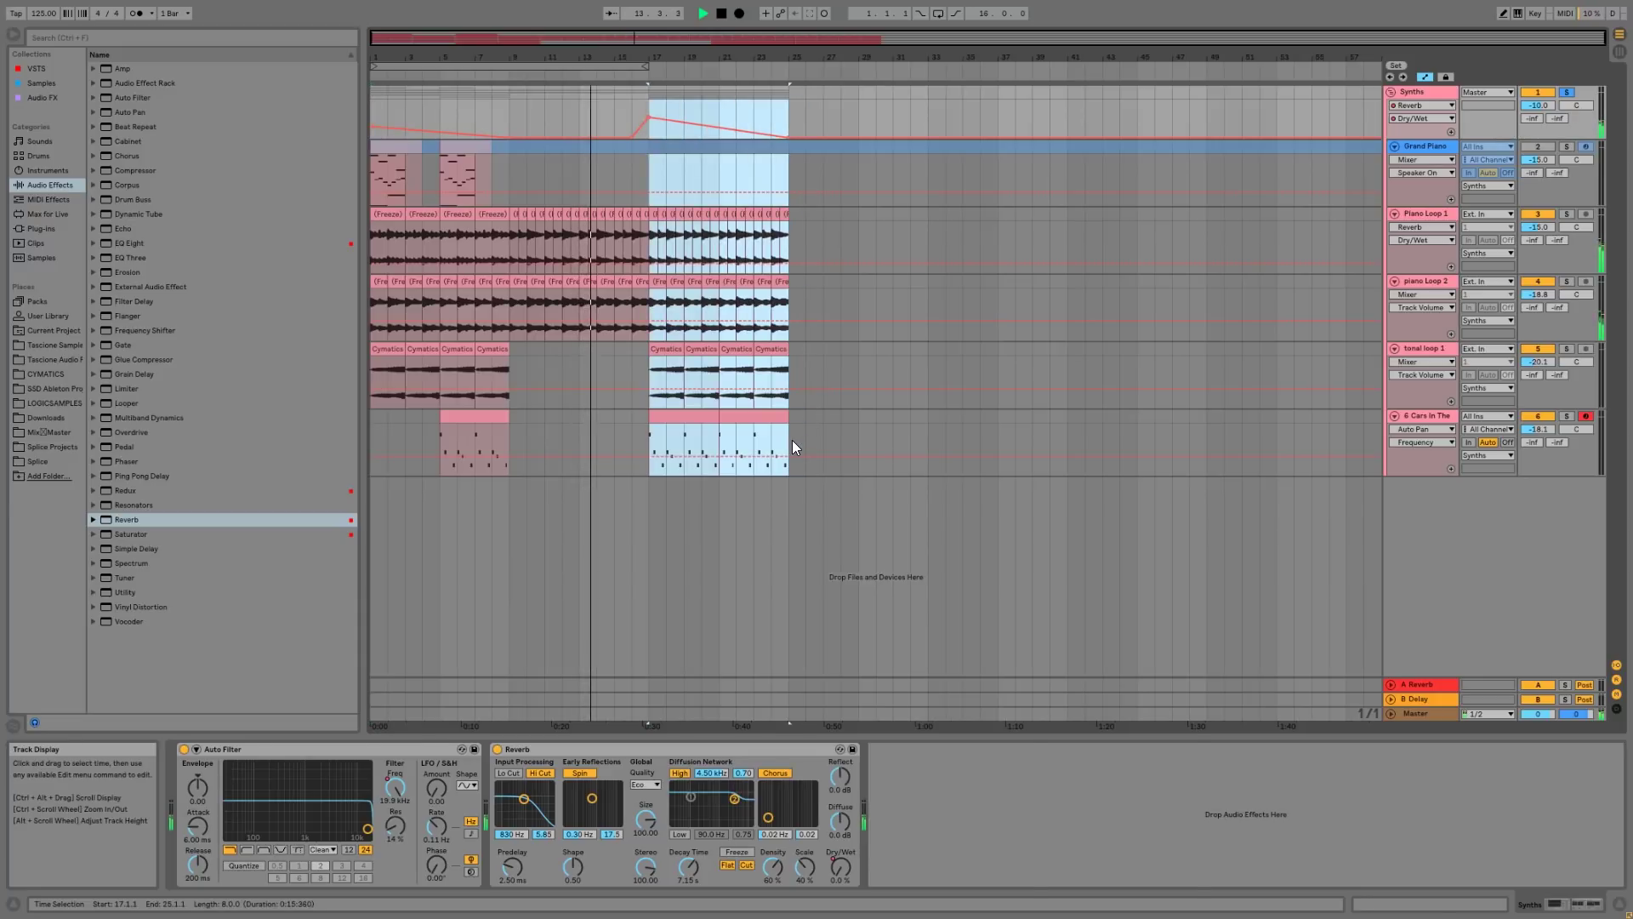
key(ctrl+d)
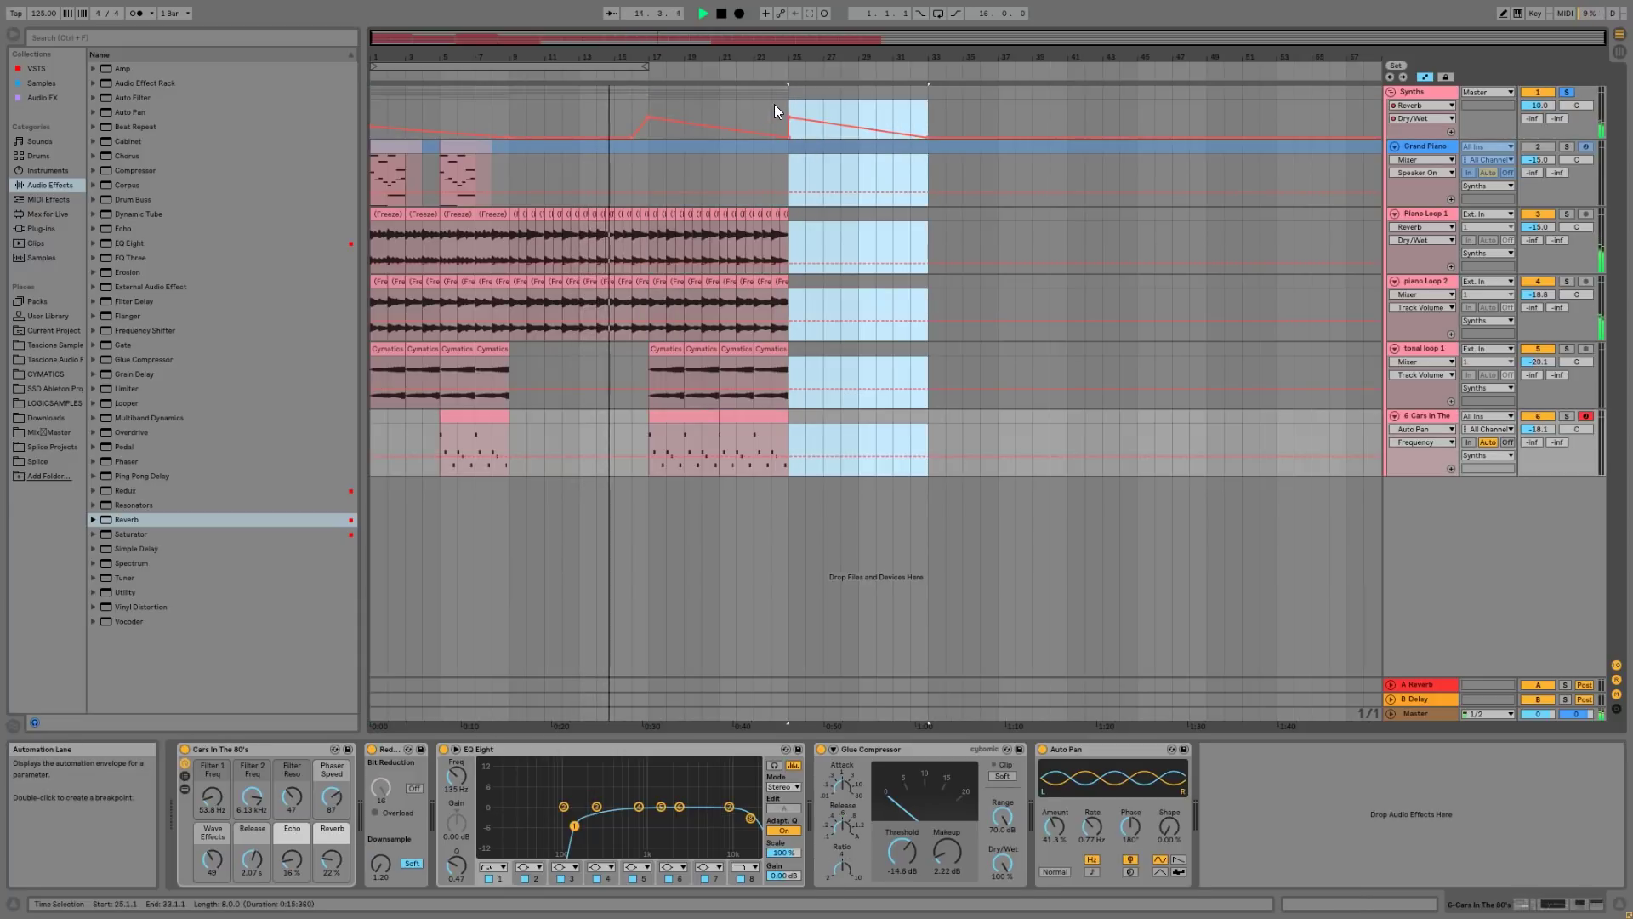
click(647, 118)
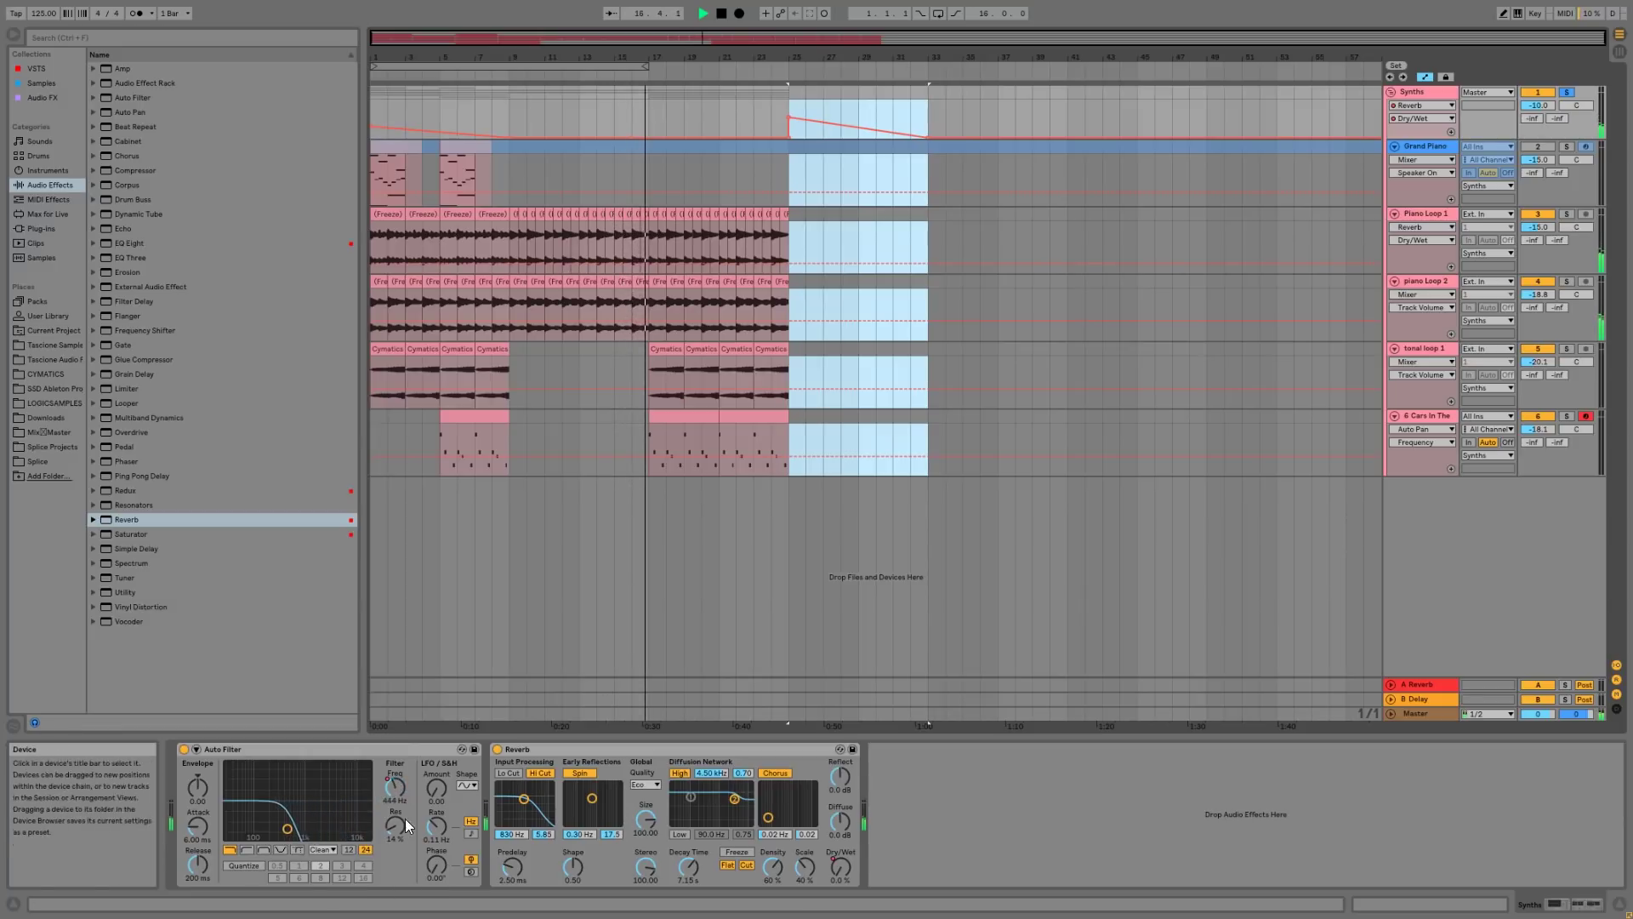
- Remove the filter frequency dip at bar 17 and create one at bar 25 that rises back to fully open at bar 33
click(395, 783)
click(646, 126)
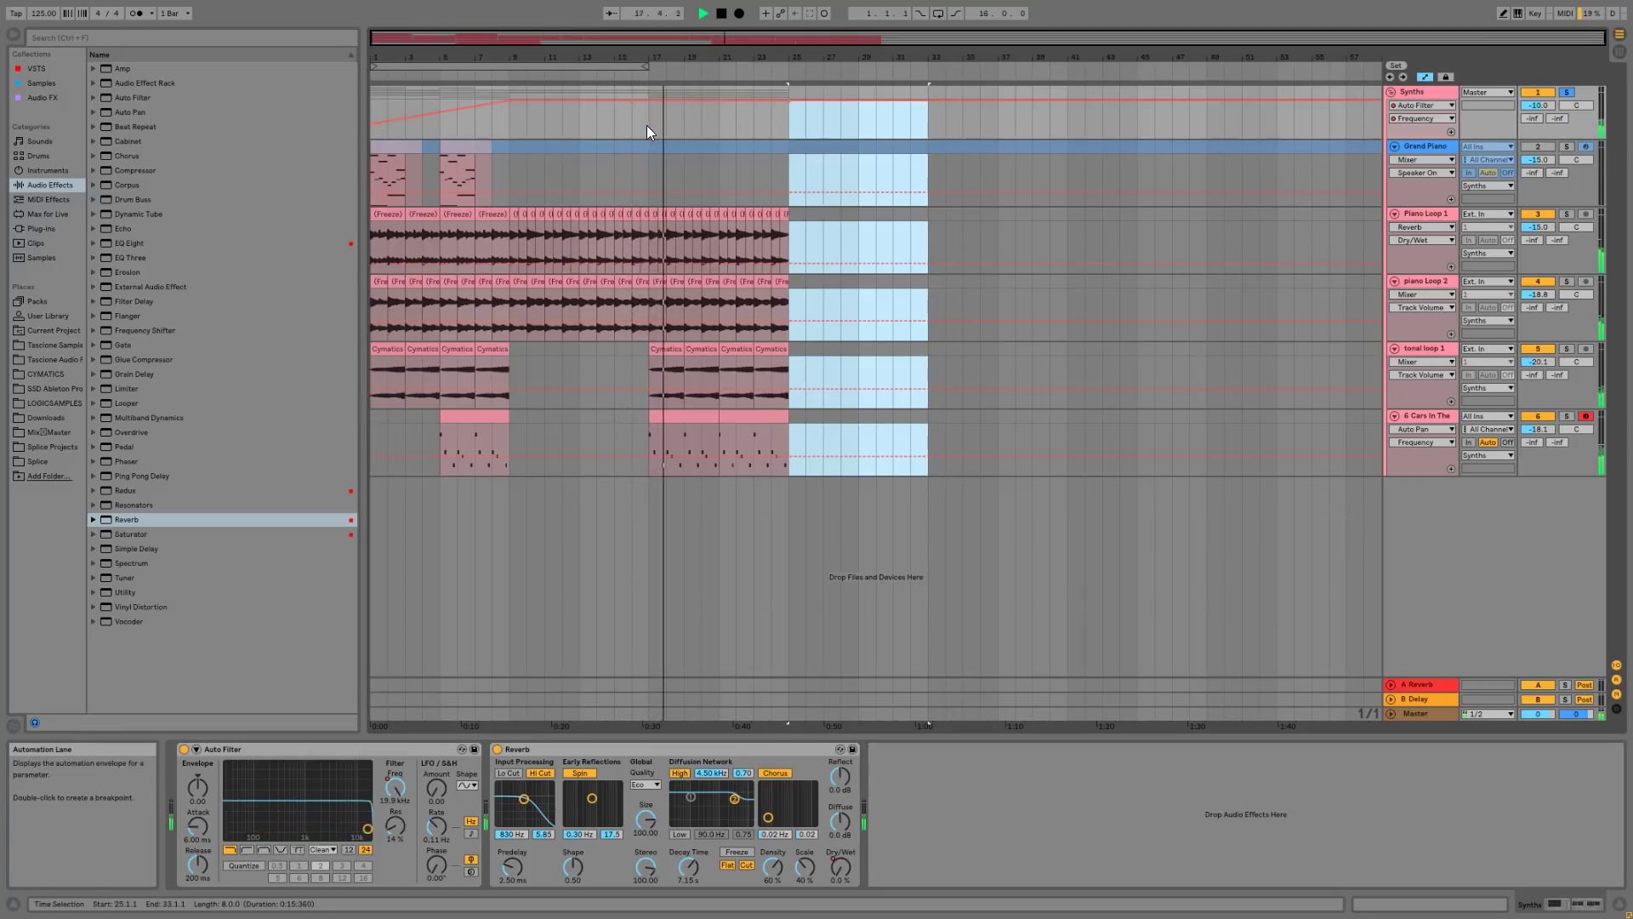
drag(775, 101, 805, 129)
drag(924, 126, 928, 99)
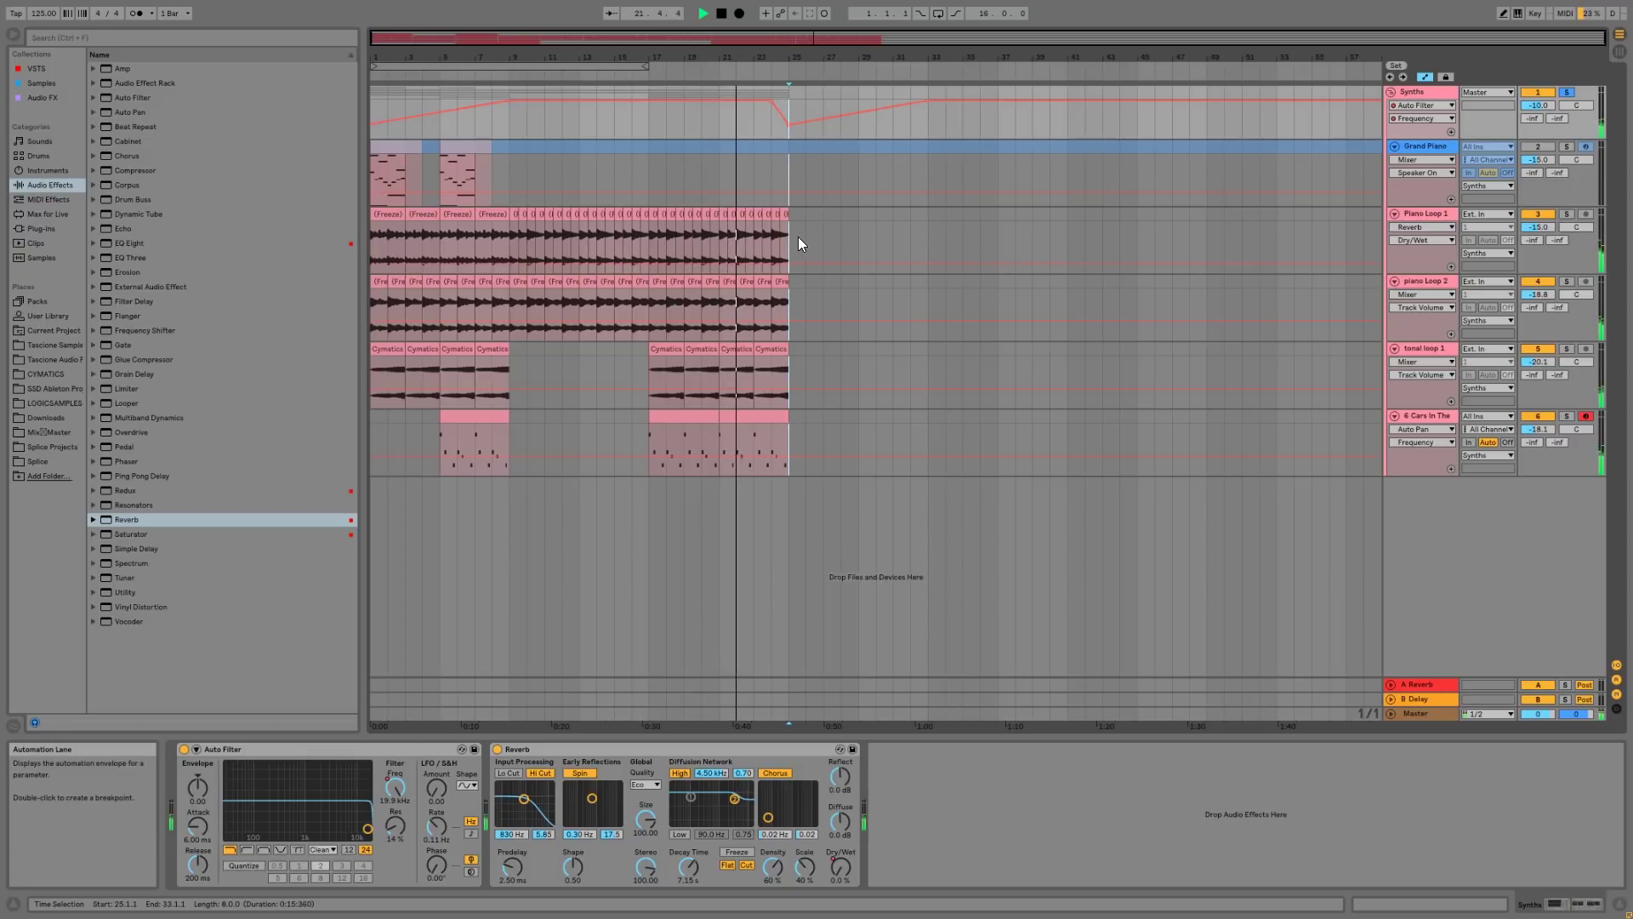
- Duplicate the piano, tonal loop and synth key clips from bars 17–25 to bars 25–33
drag(792, 170, 649, 465)
key(ctrl+d)
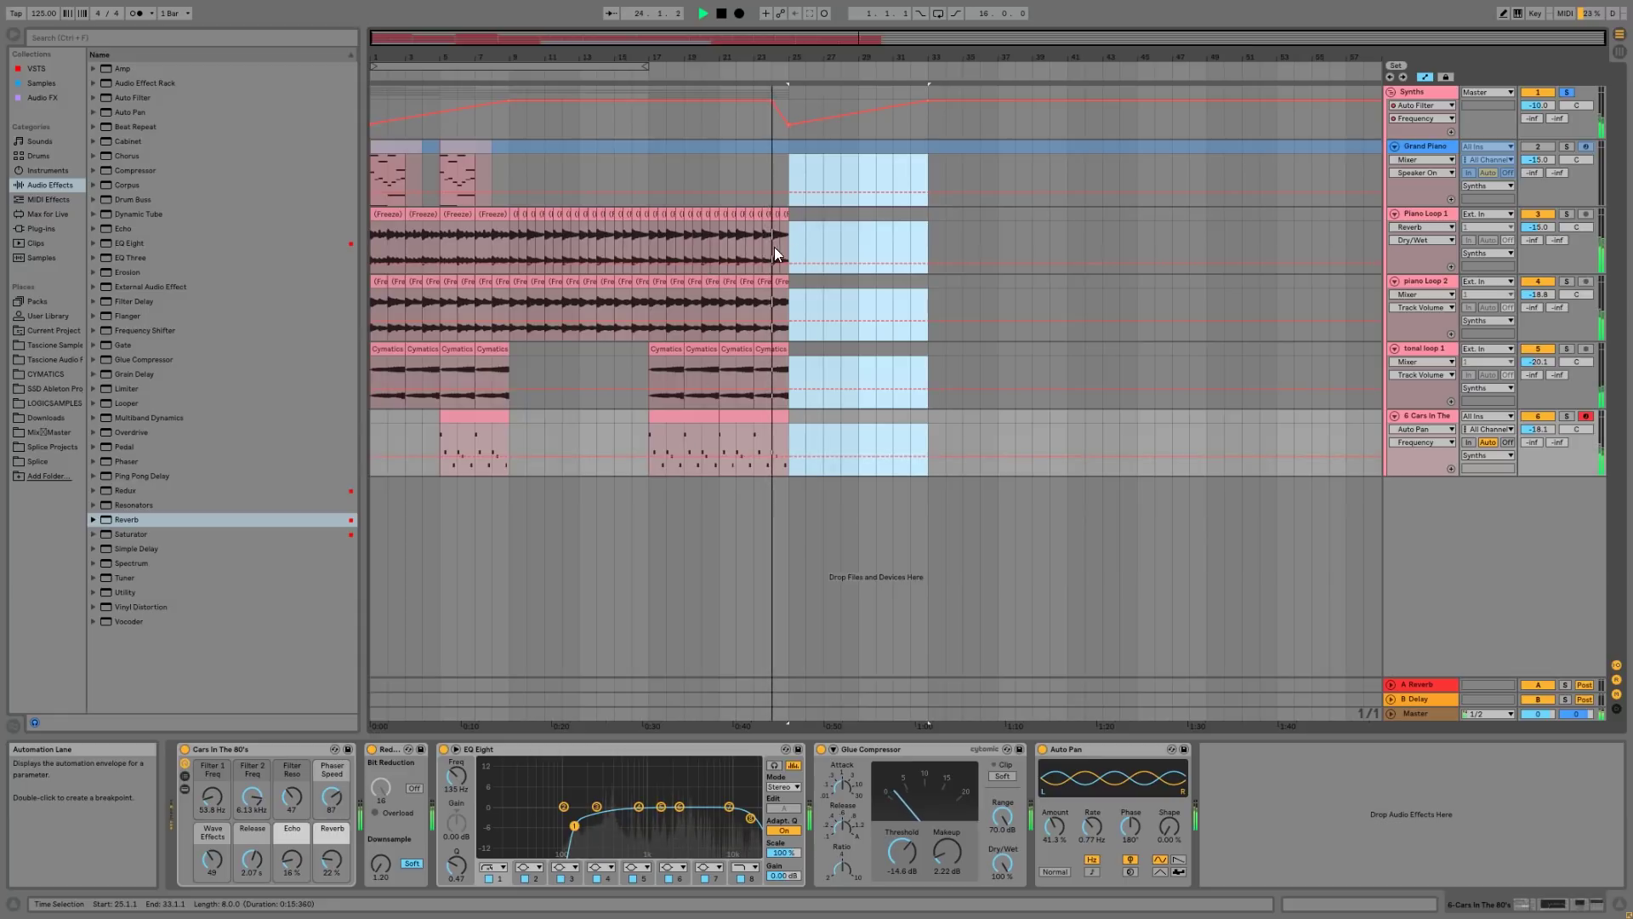
drag(790, 212, 639, 427)
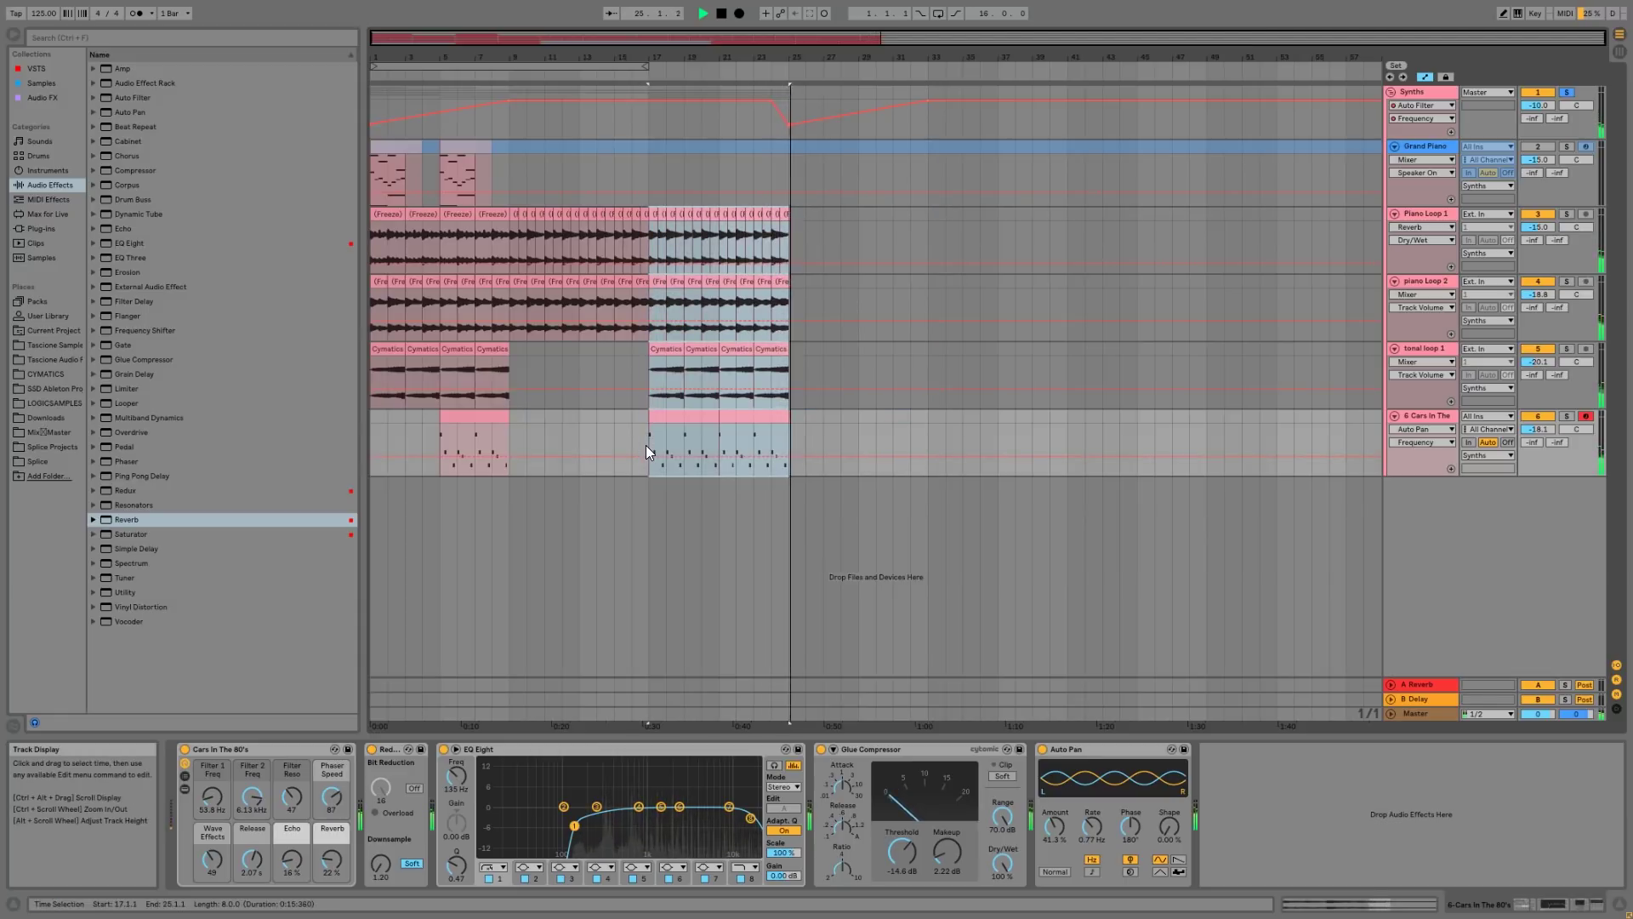
key(ctrl+d)
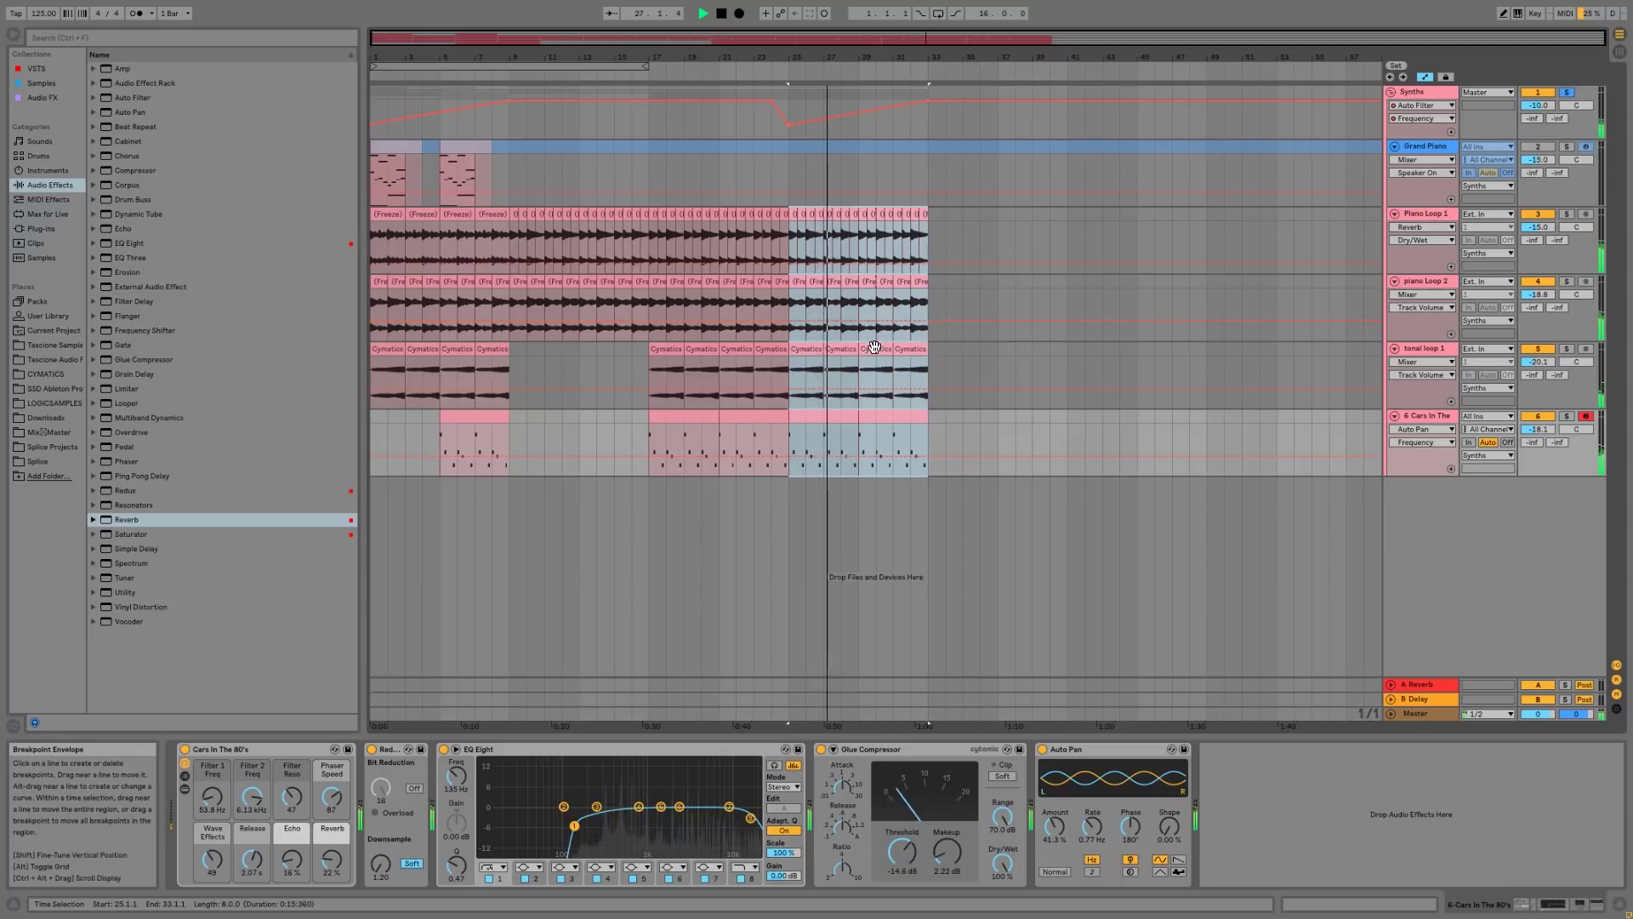
- Delete the synth key clips from bars 25–33 and duplicate bars 25–33 of all the synth tracks to bars 33–41
drag(942, 437, 795, 421)
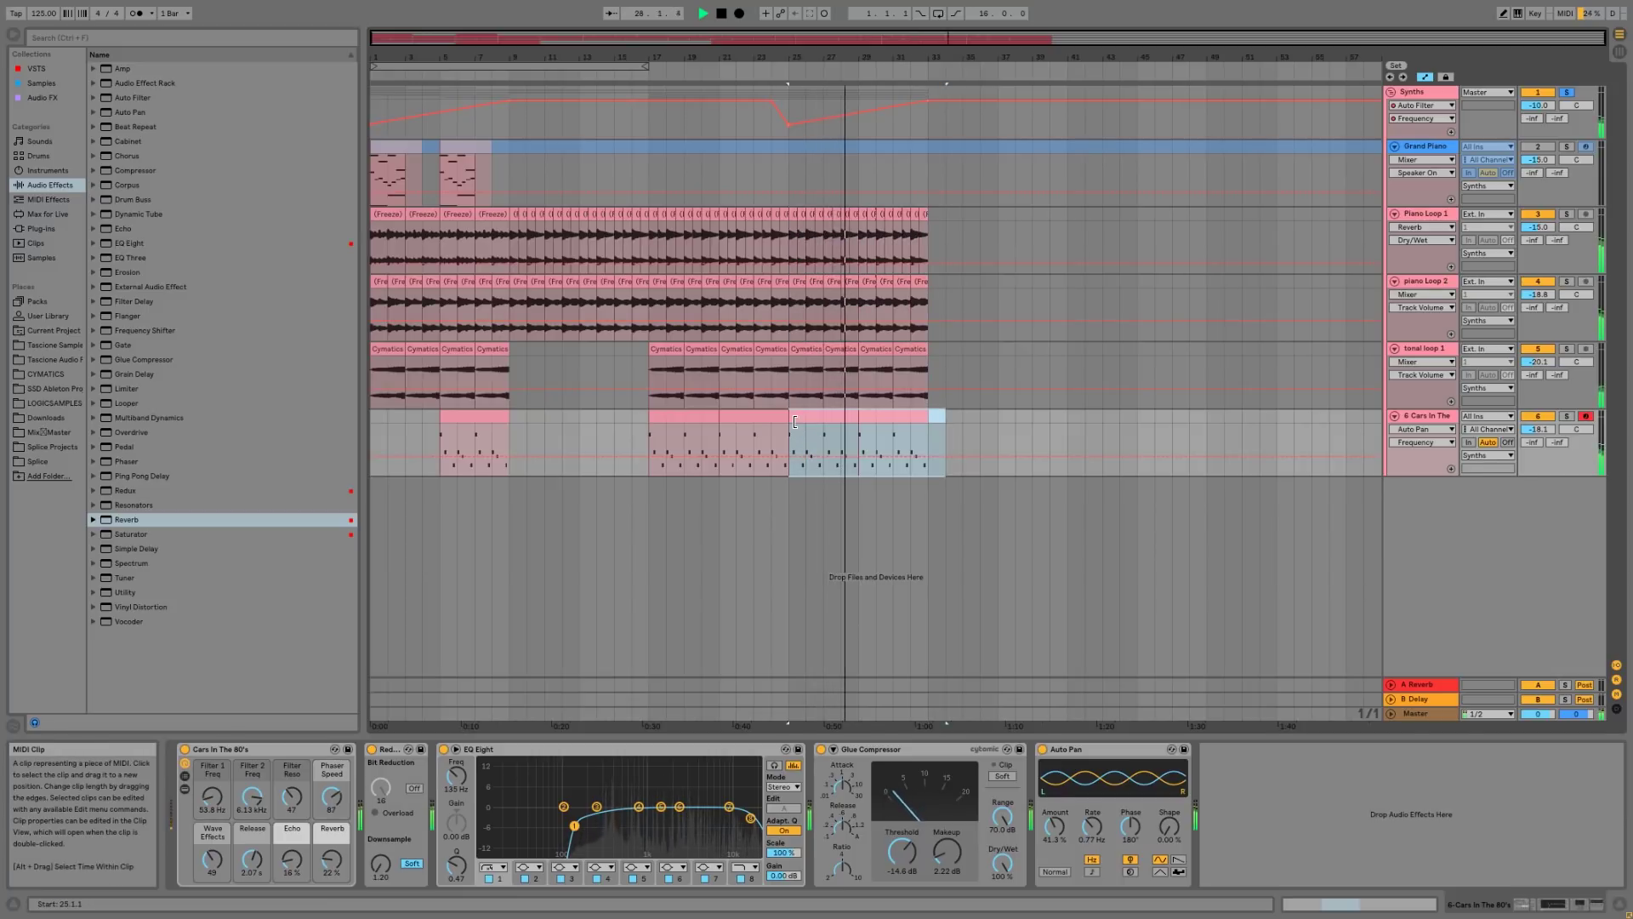
key(Delete)
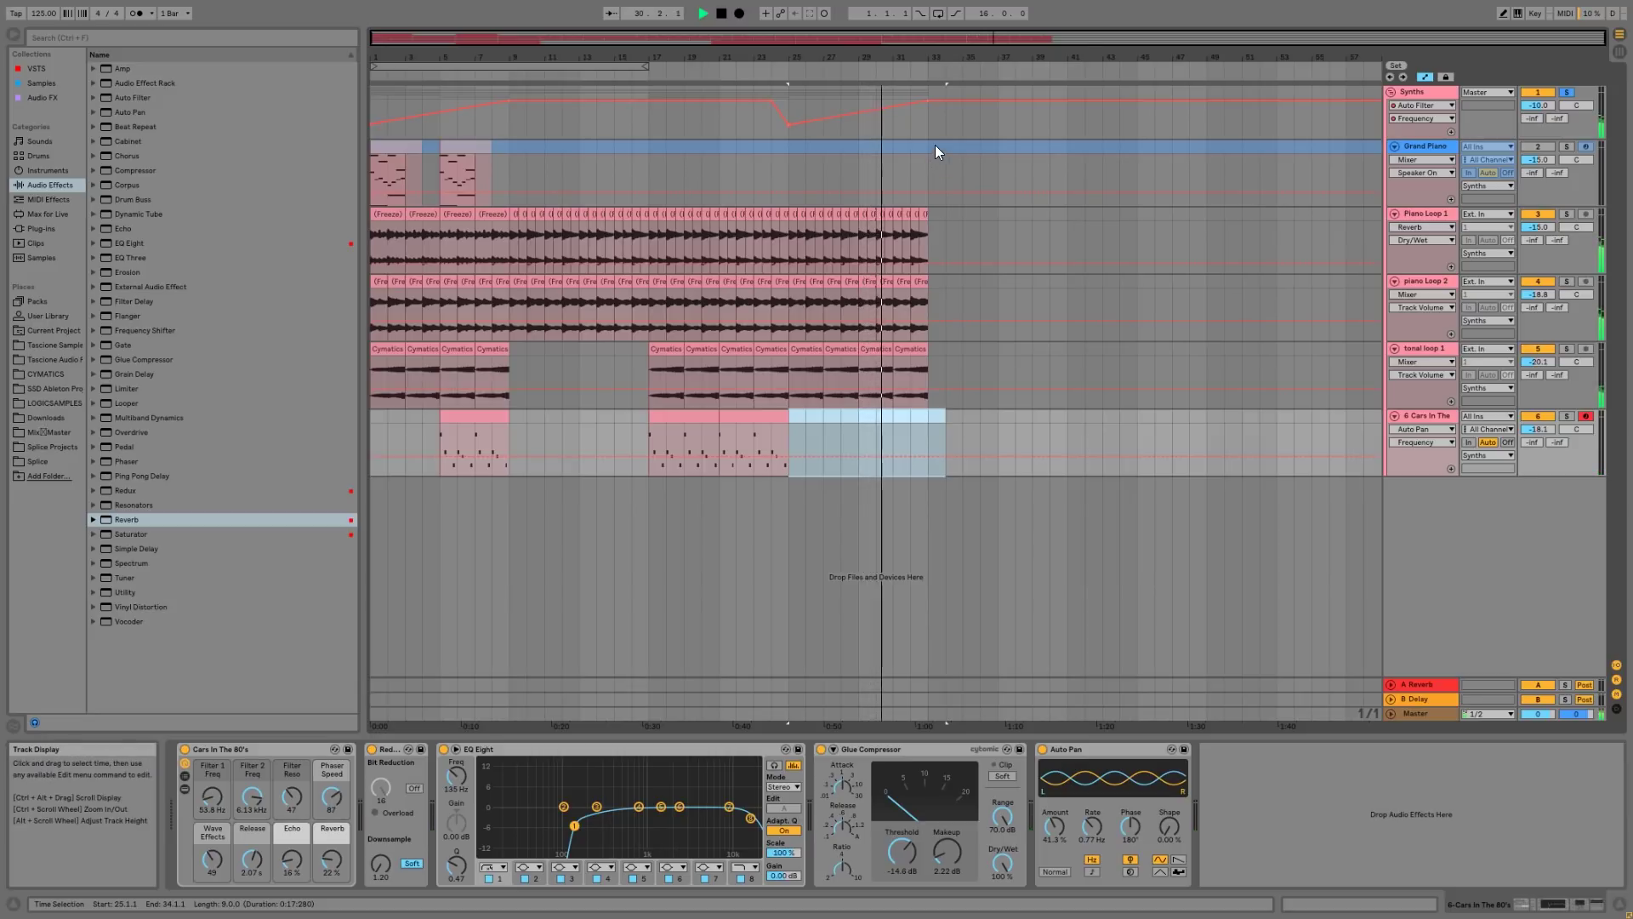
drag(933, 147, 789, 458)
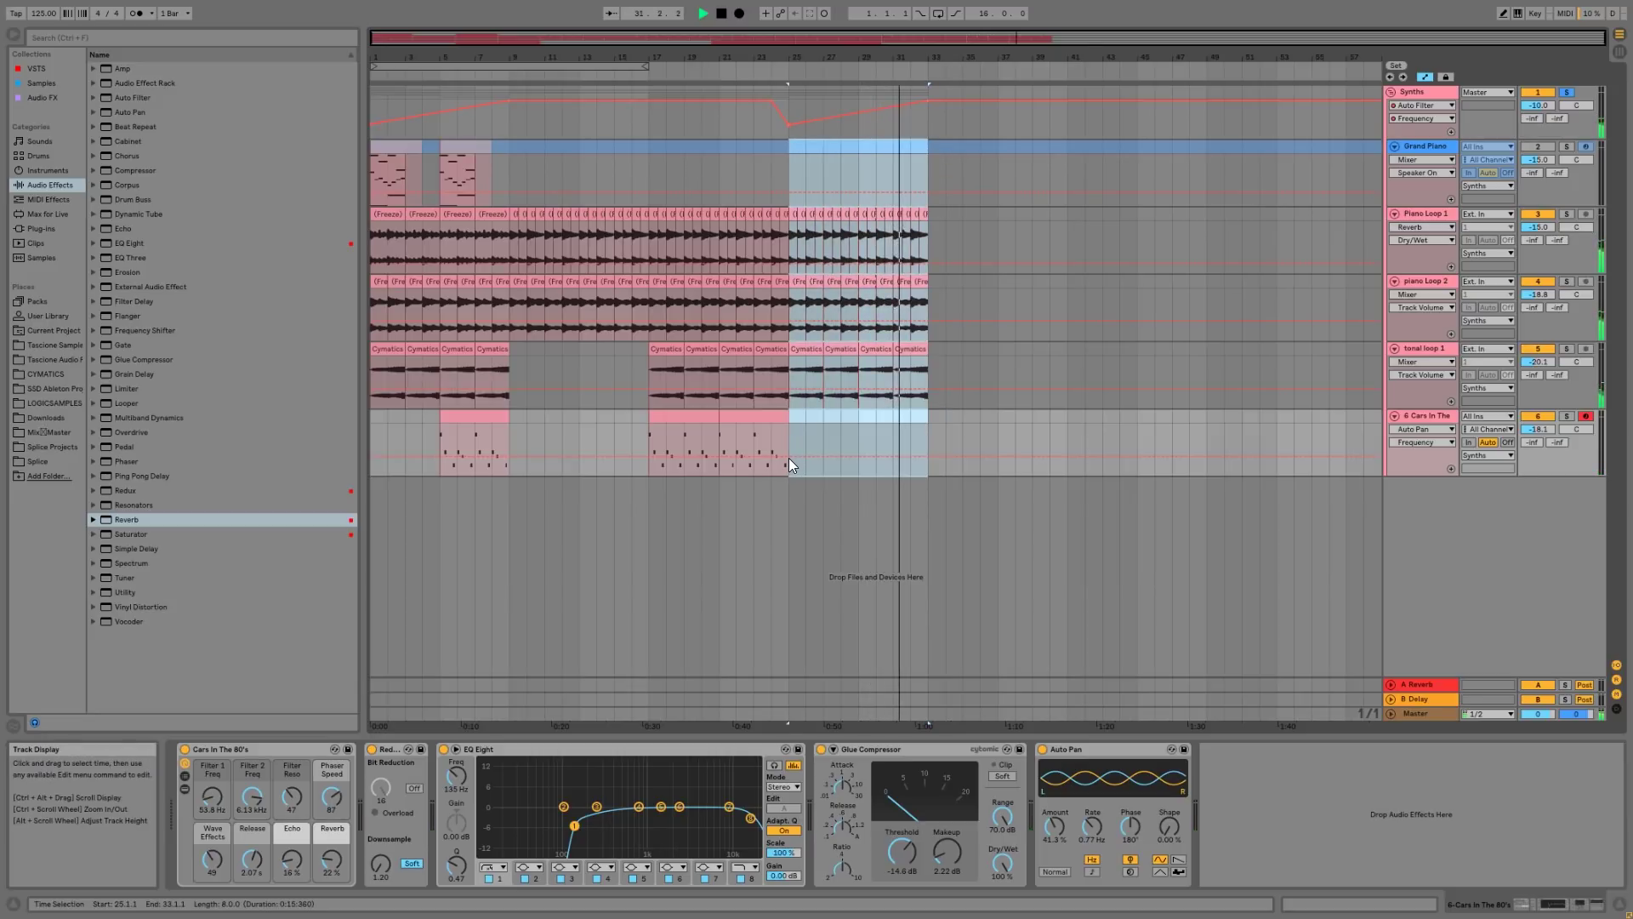
key(ctrl+d)
- Copy the synth key clips from bars 17–25 to bars 33–41 on the same track
click(790, 432)
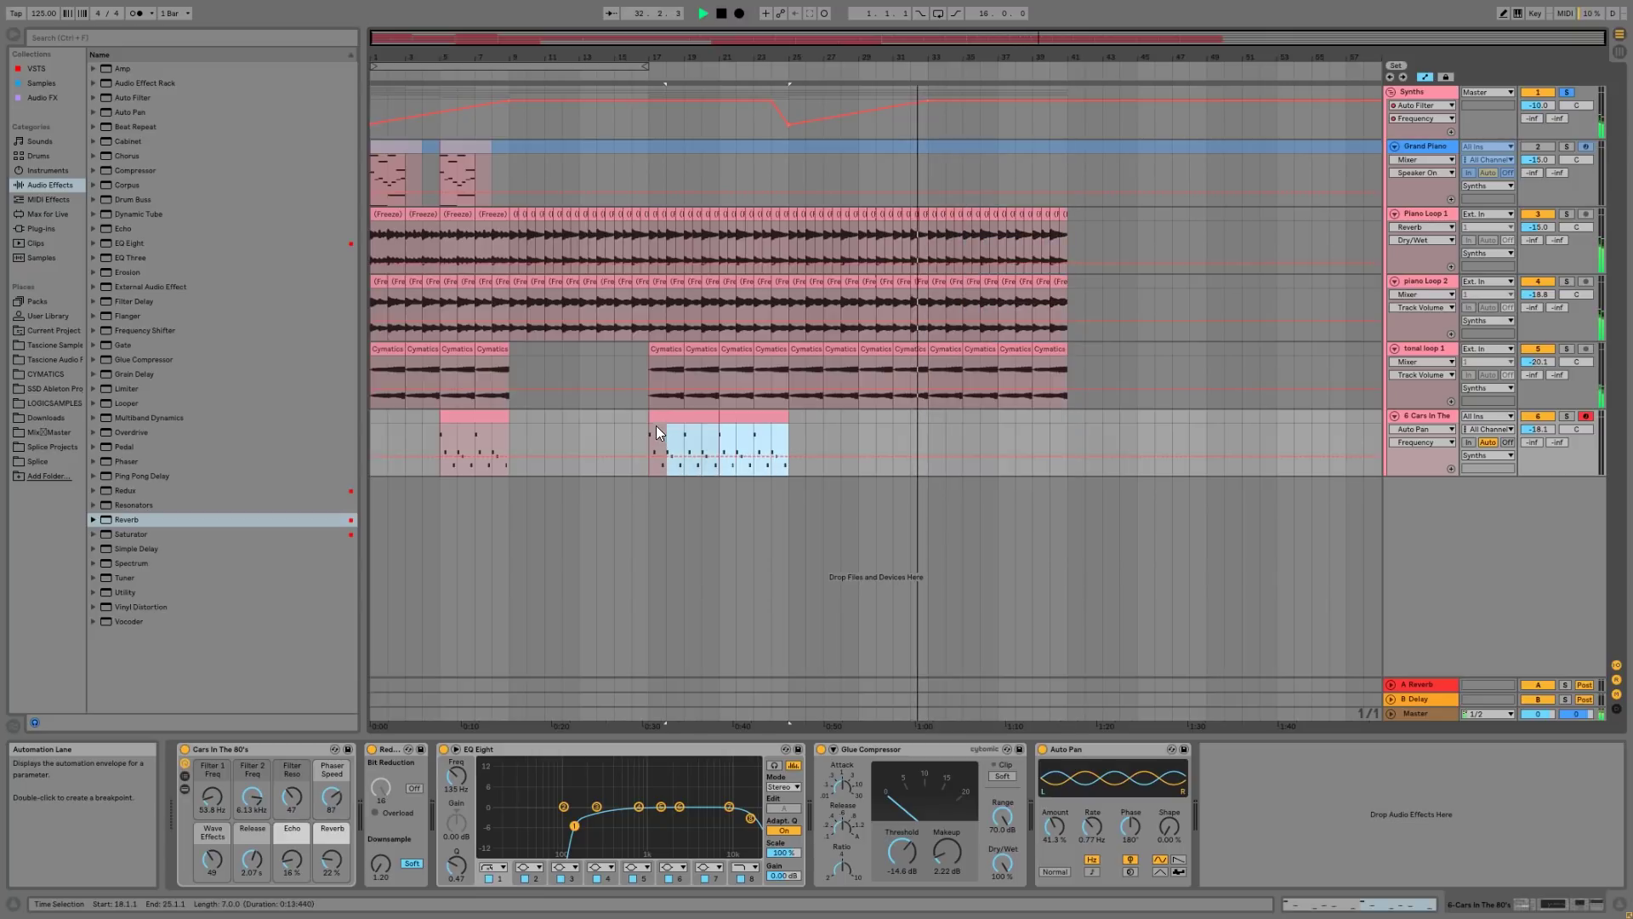
click(656, 423)
click(925, 445)
key(ctrl+v)
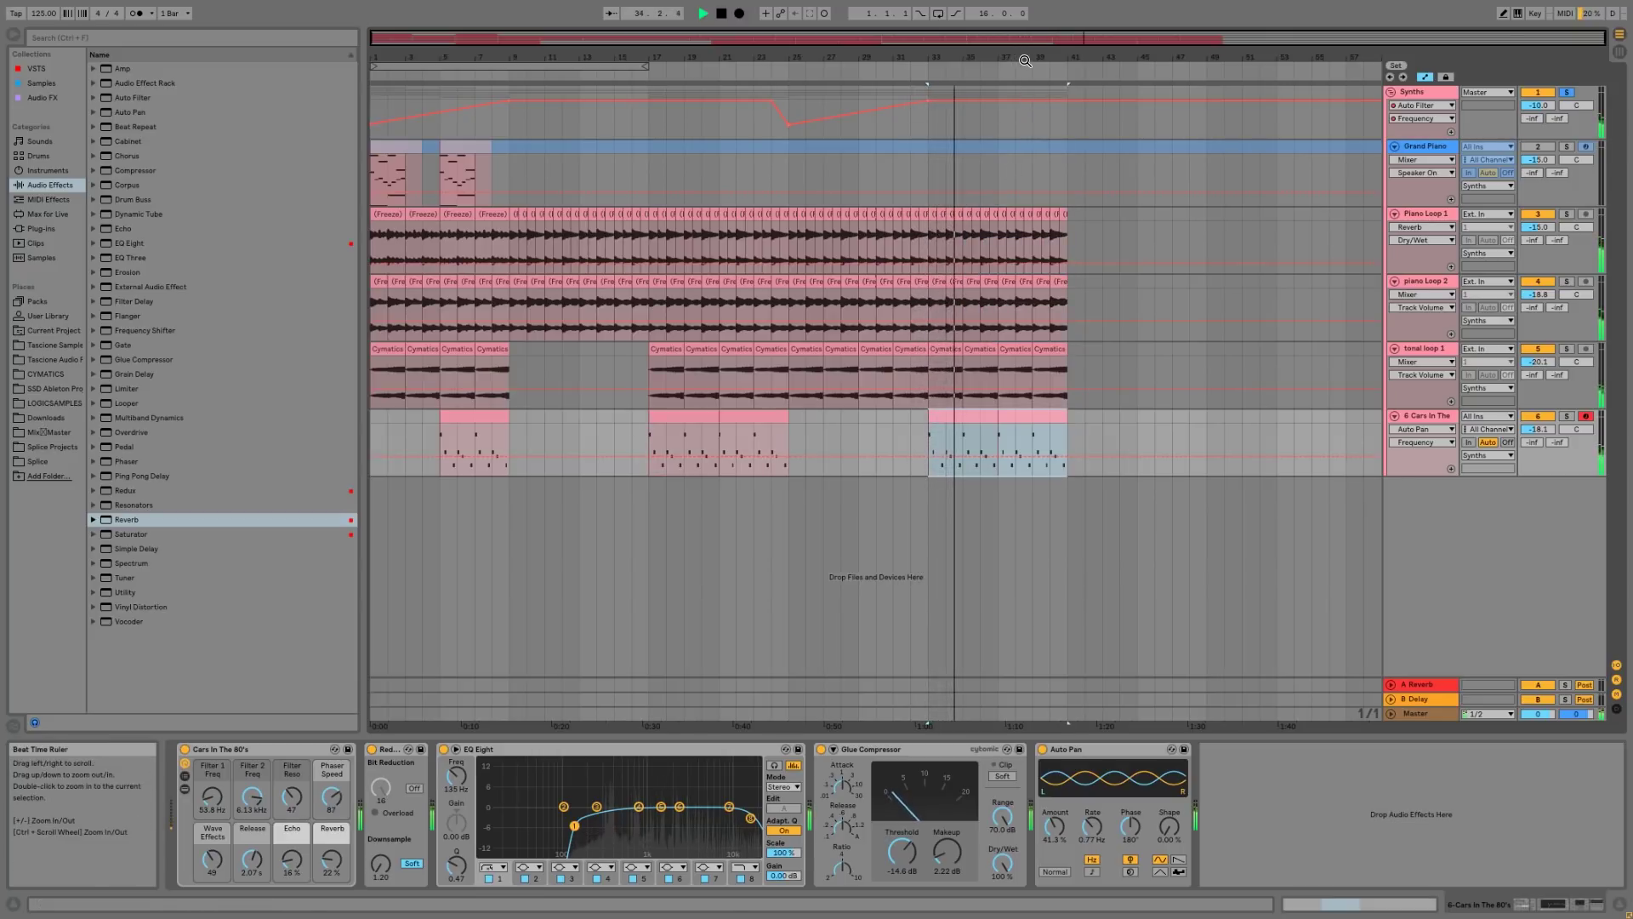
- Drop the Synths filter frequency between bars 40 and 41, and duplicate bars 1–41 of the whole Synths group to bars 41–81
click(1049, 104)
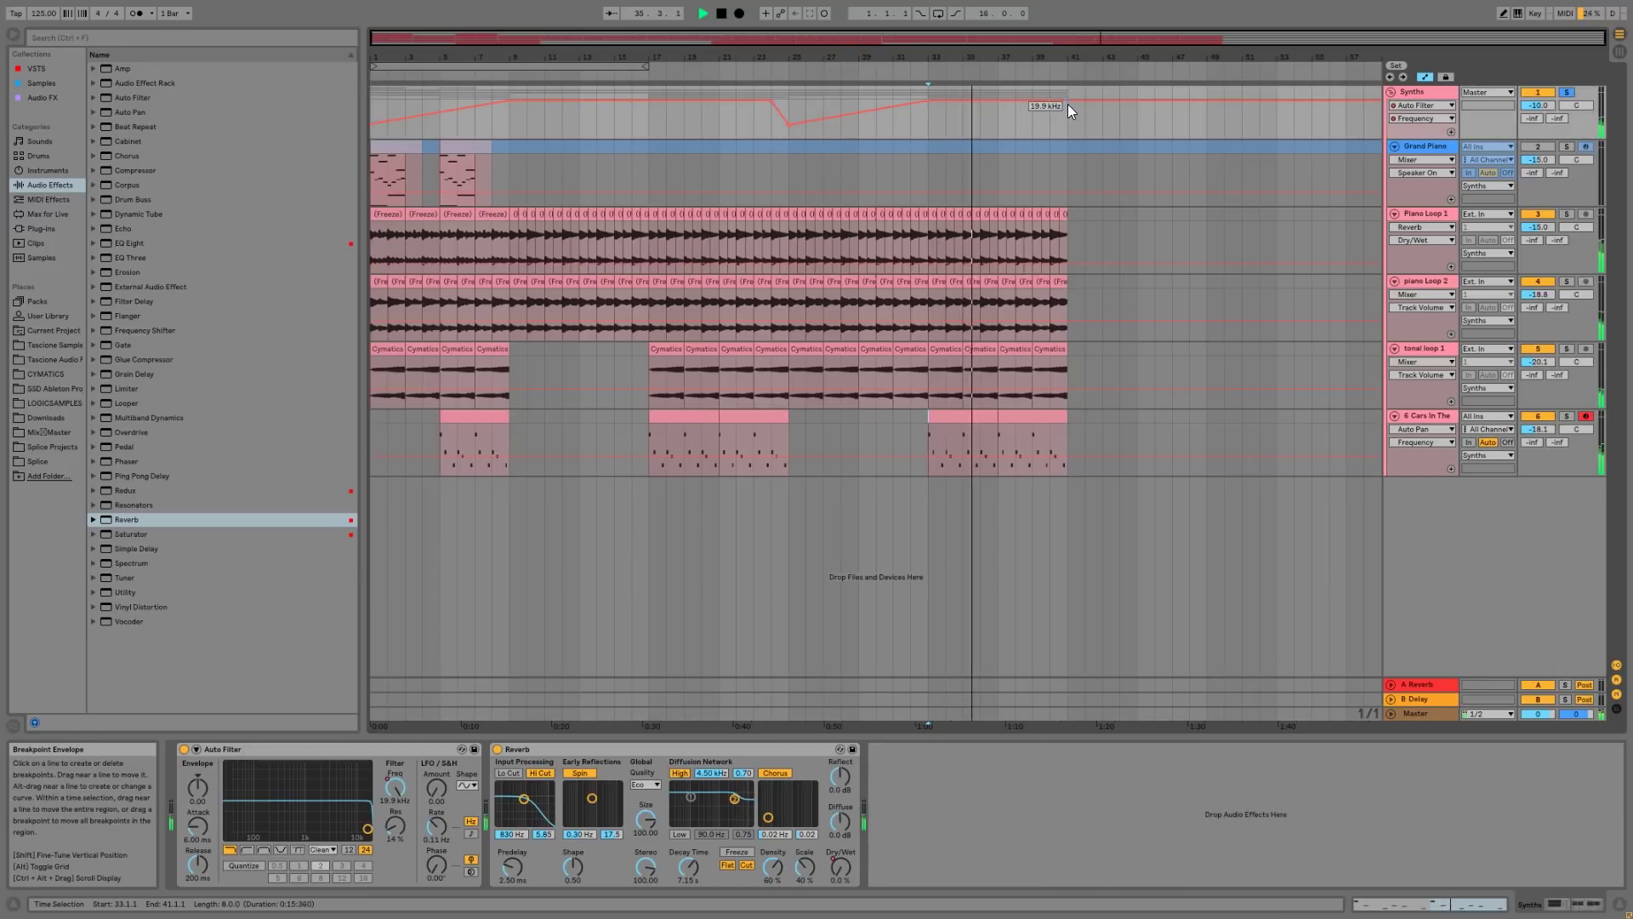
drag(1068, 103, 1068, 128)
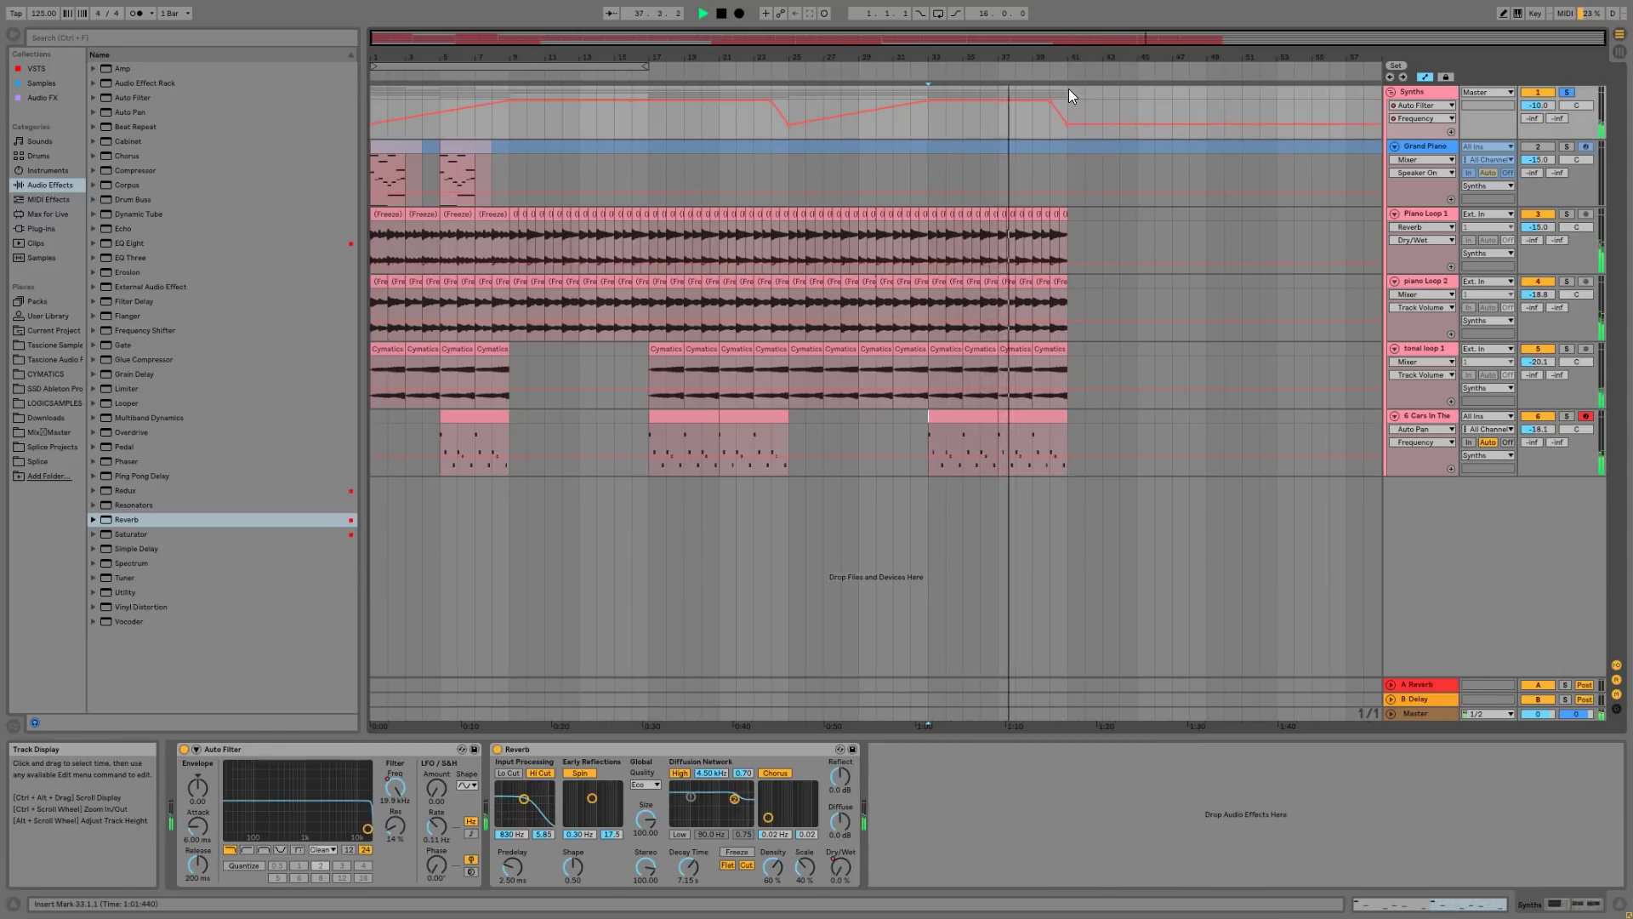
drag(1067, 89, 343, 447)
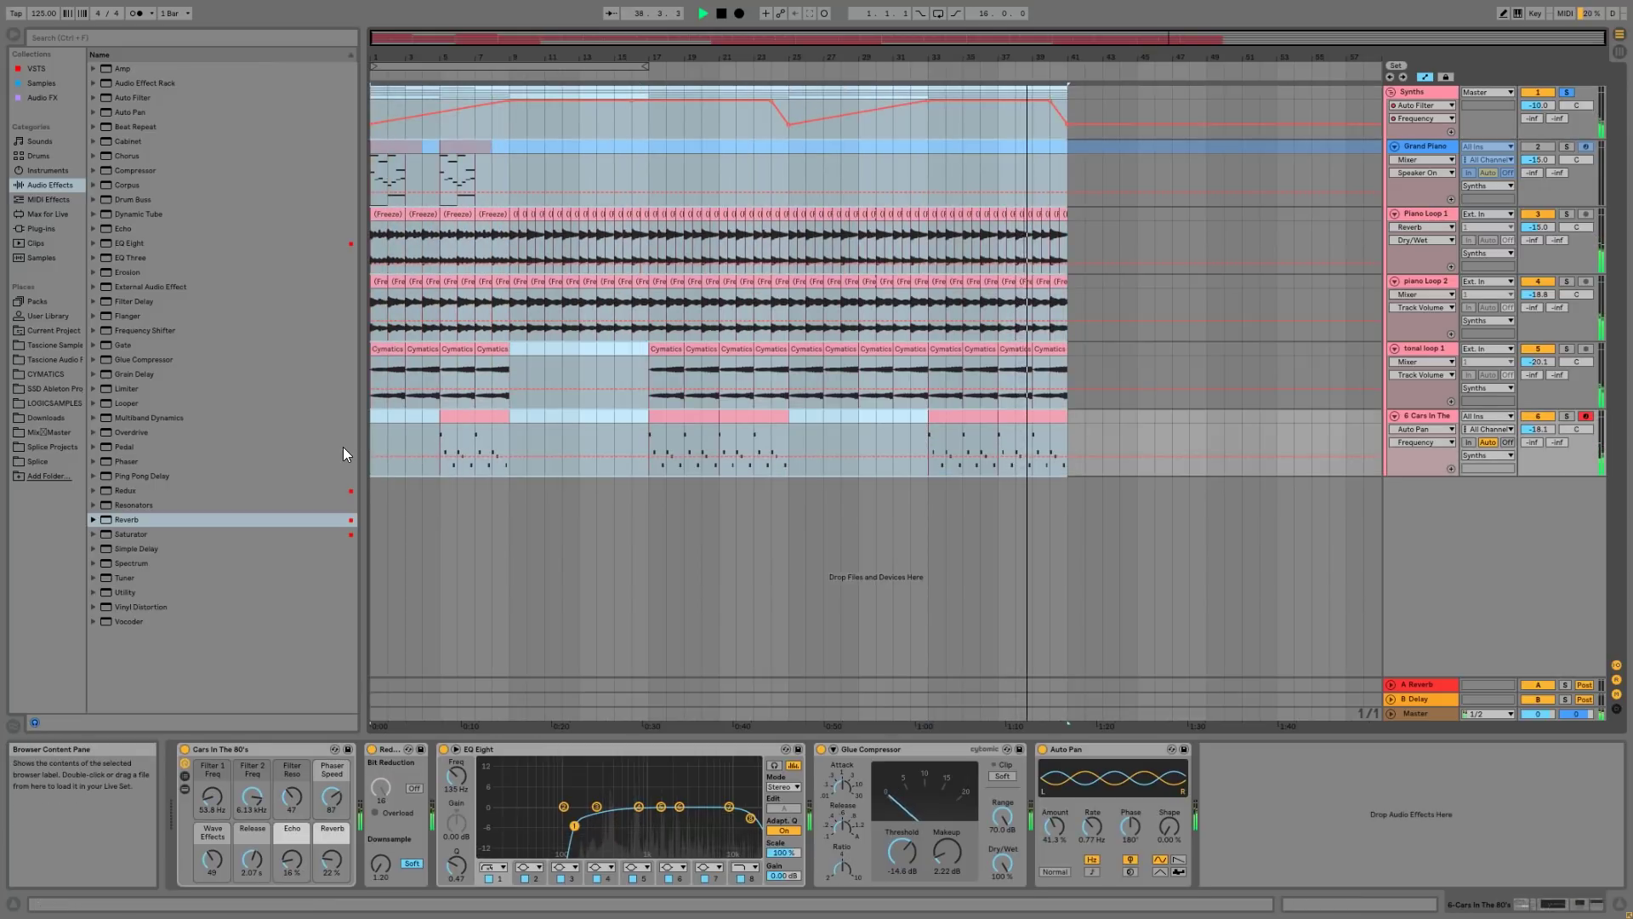
key(ctrl+d)
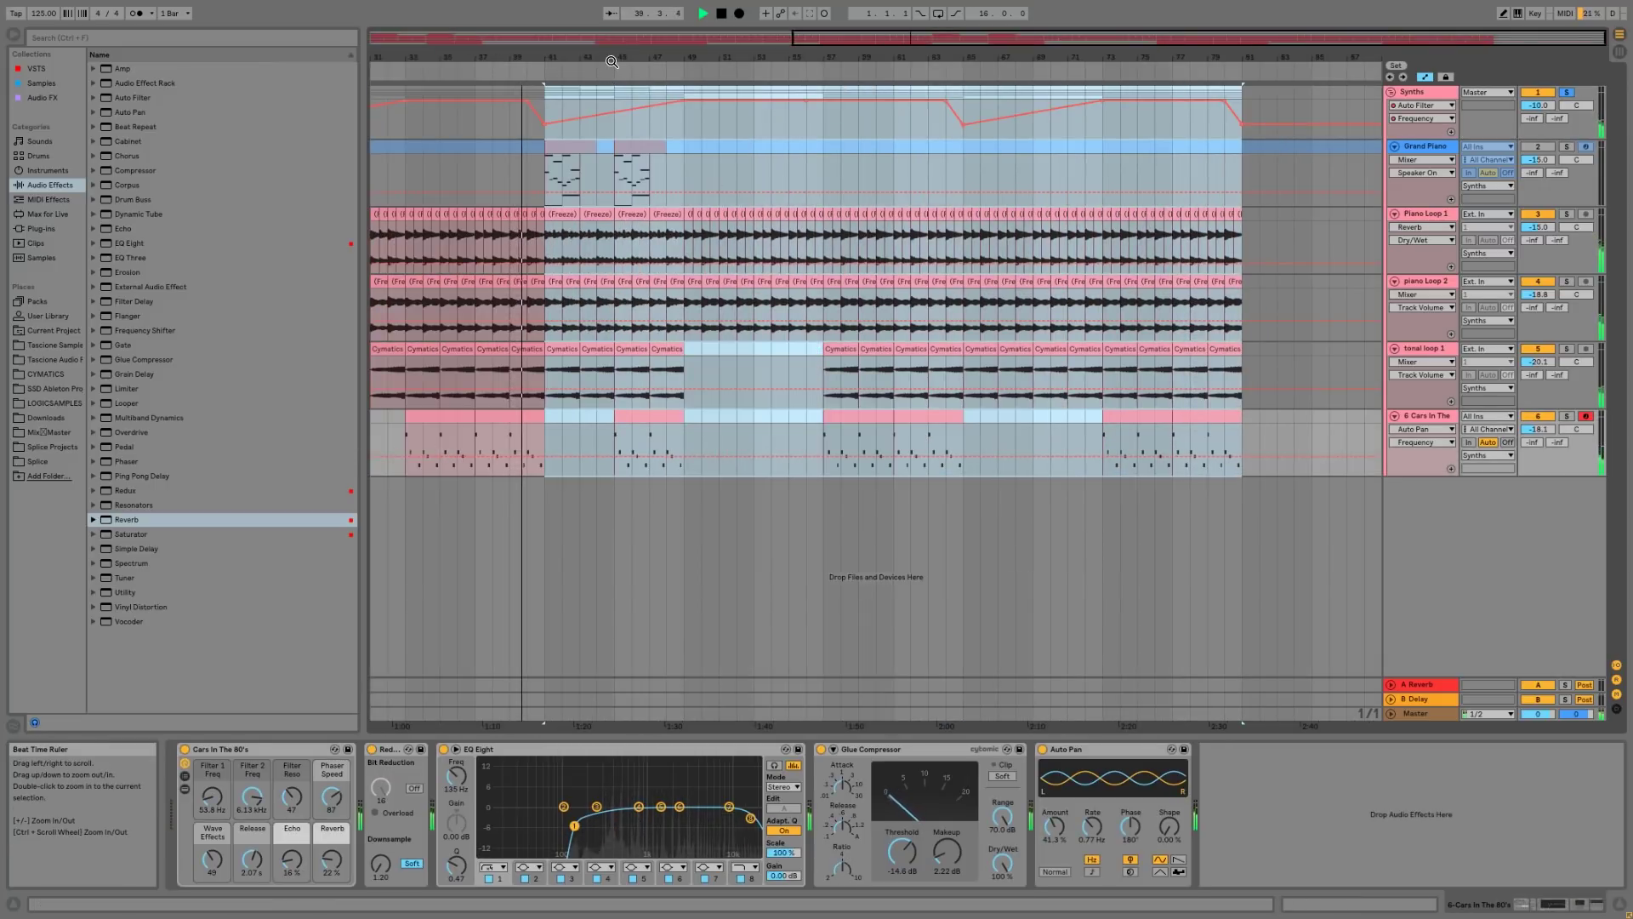
- Move all Synths group material from bars 49–81 so that it starts at bar 57
drag(611, 80, 875, 59)
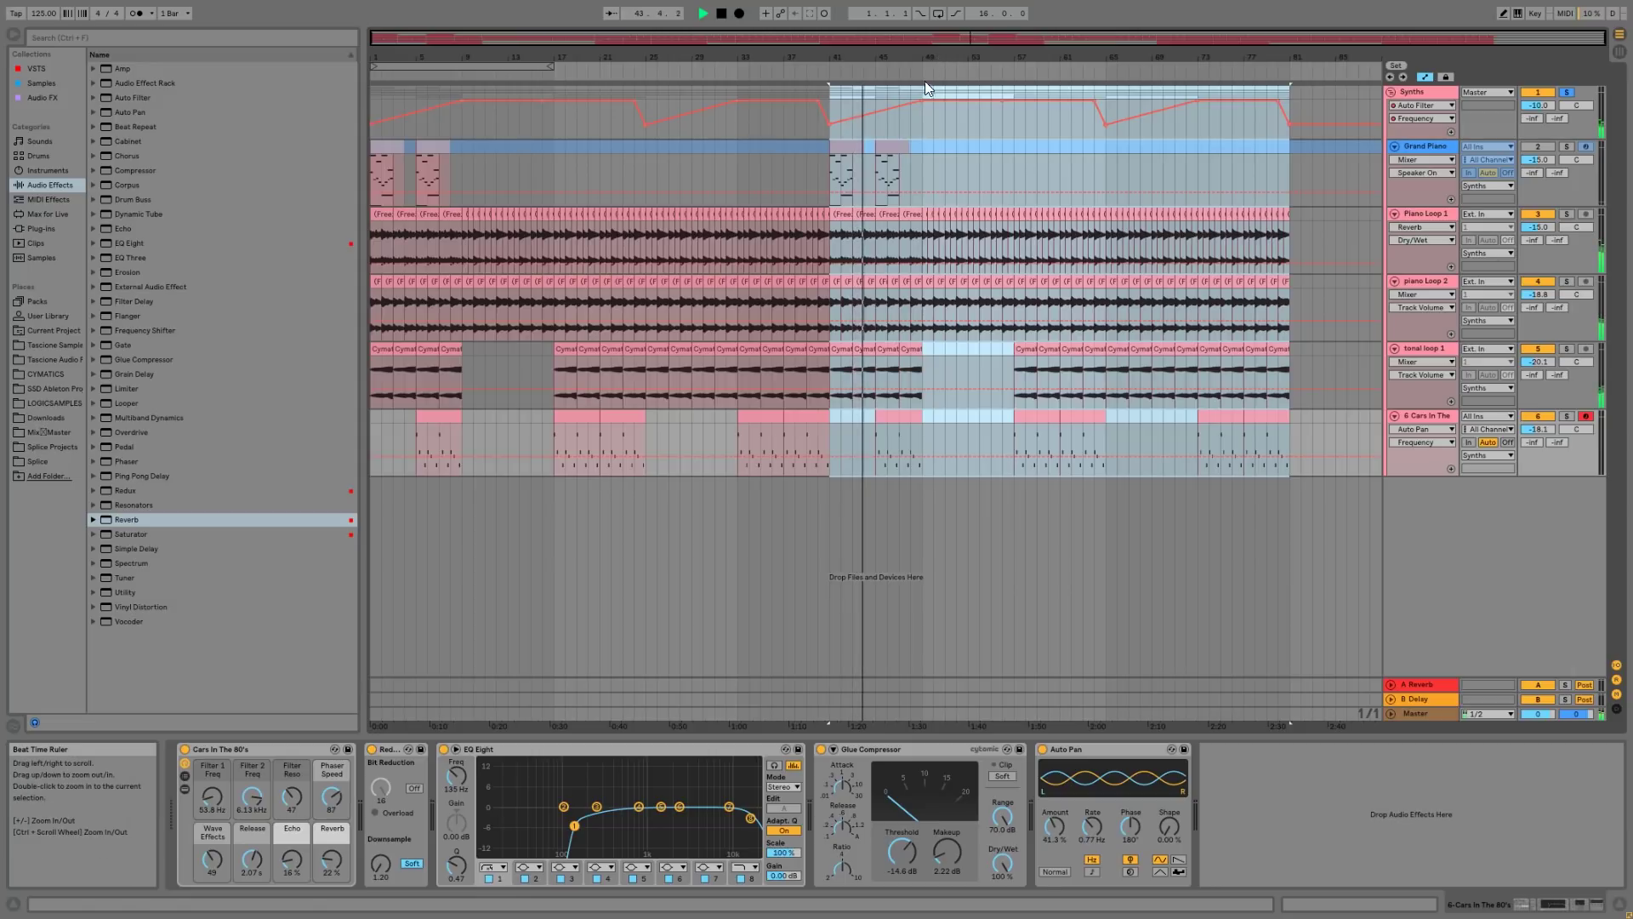
click(928, 448)
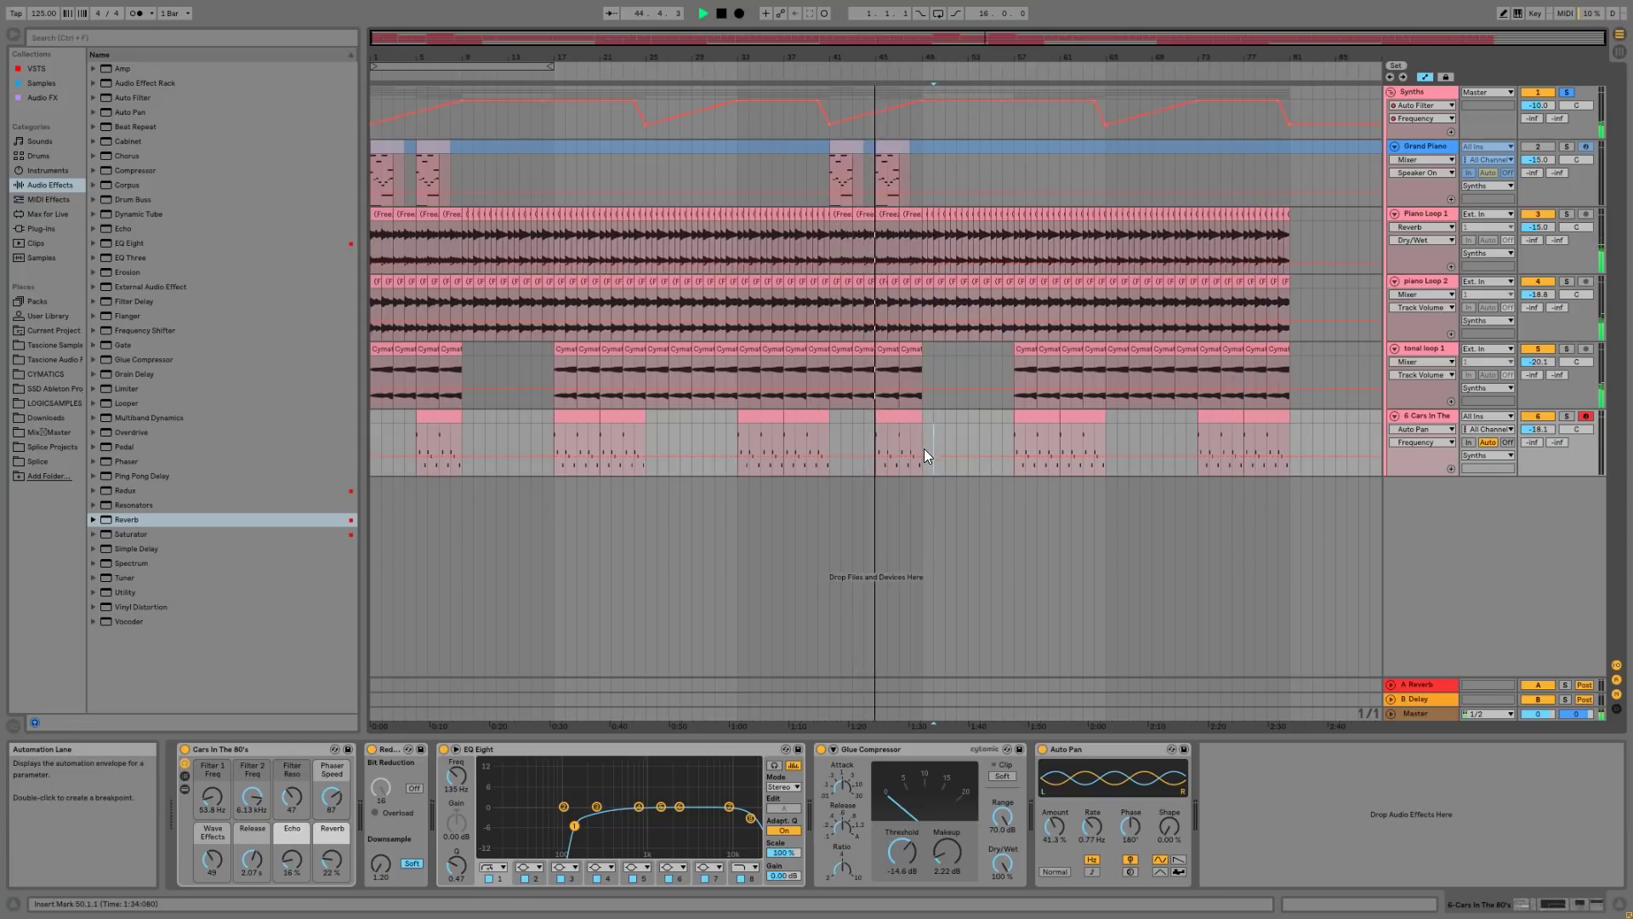
drag(924, 448, 1289, 91)
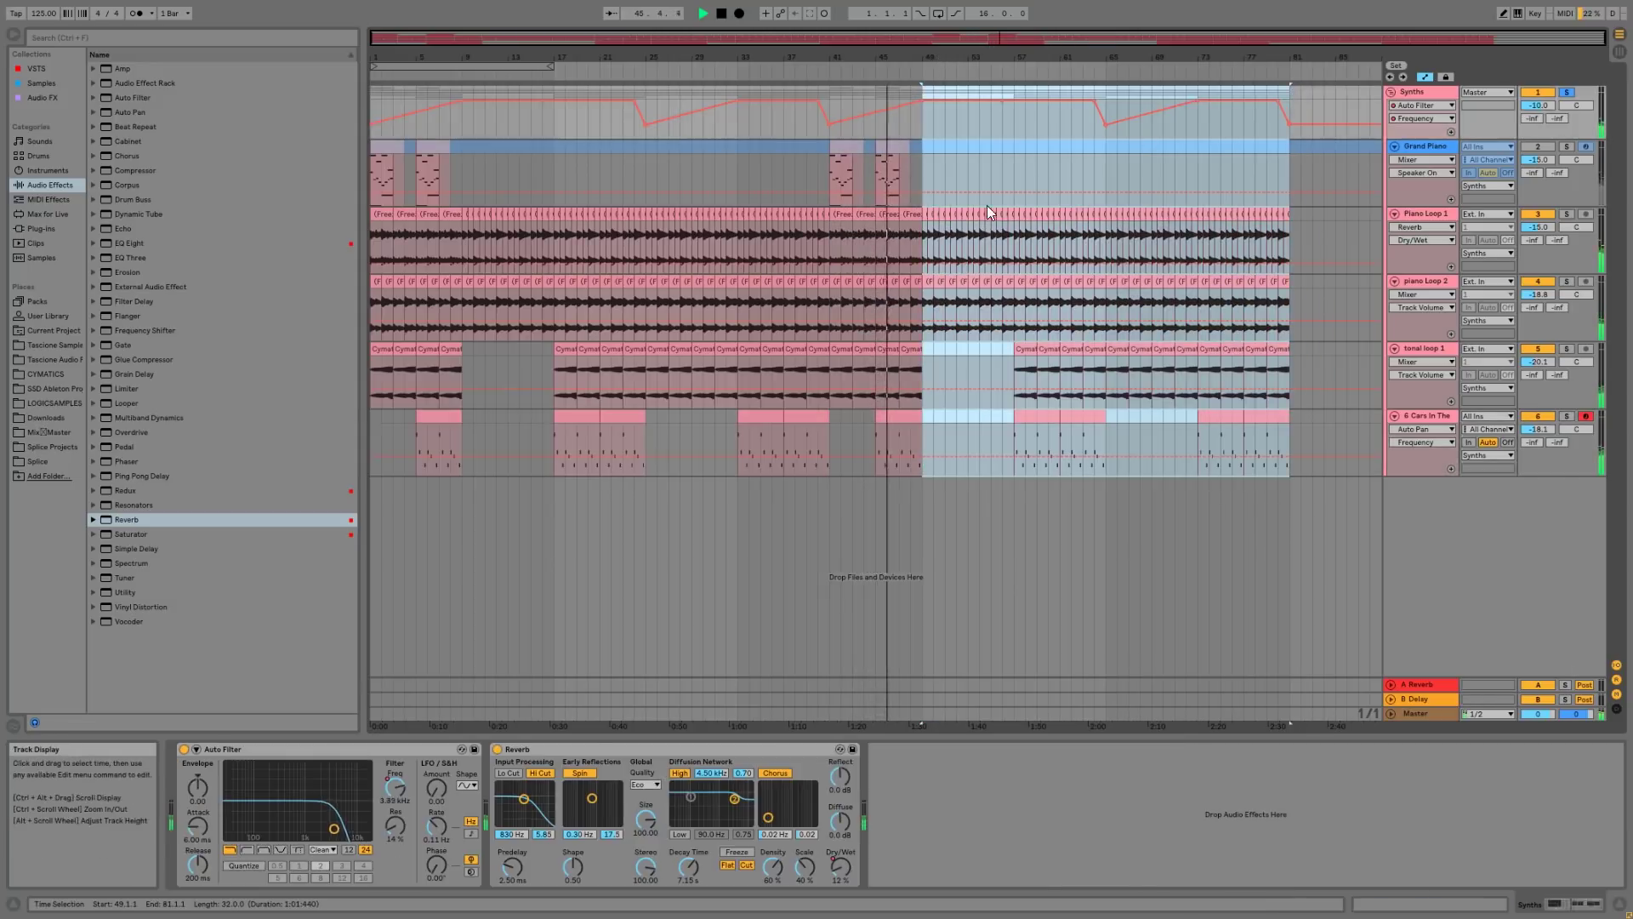
drag(925, 280, 1014, 278)
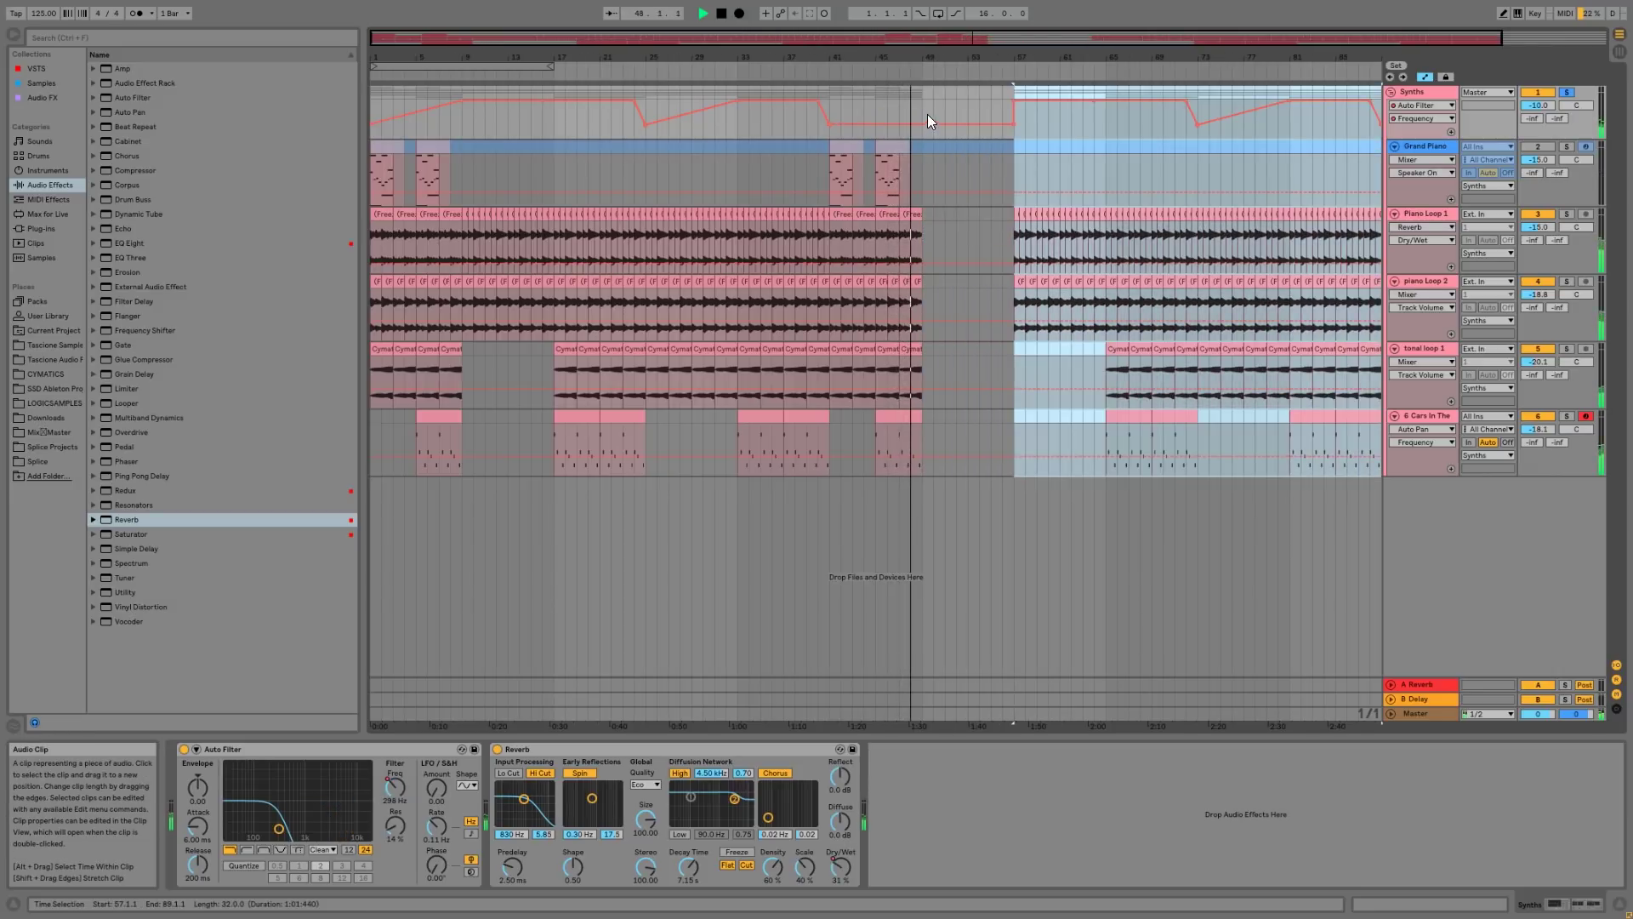
drag(928, 88, 828, 448)
key(ctrl+d)
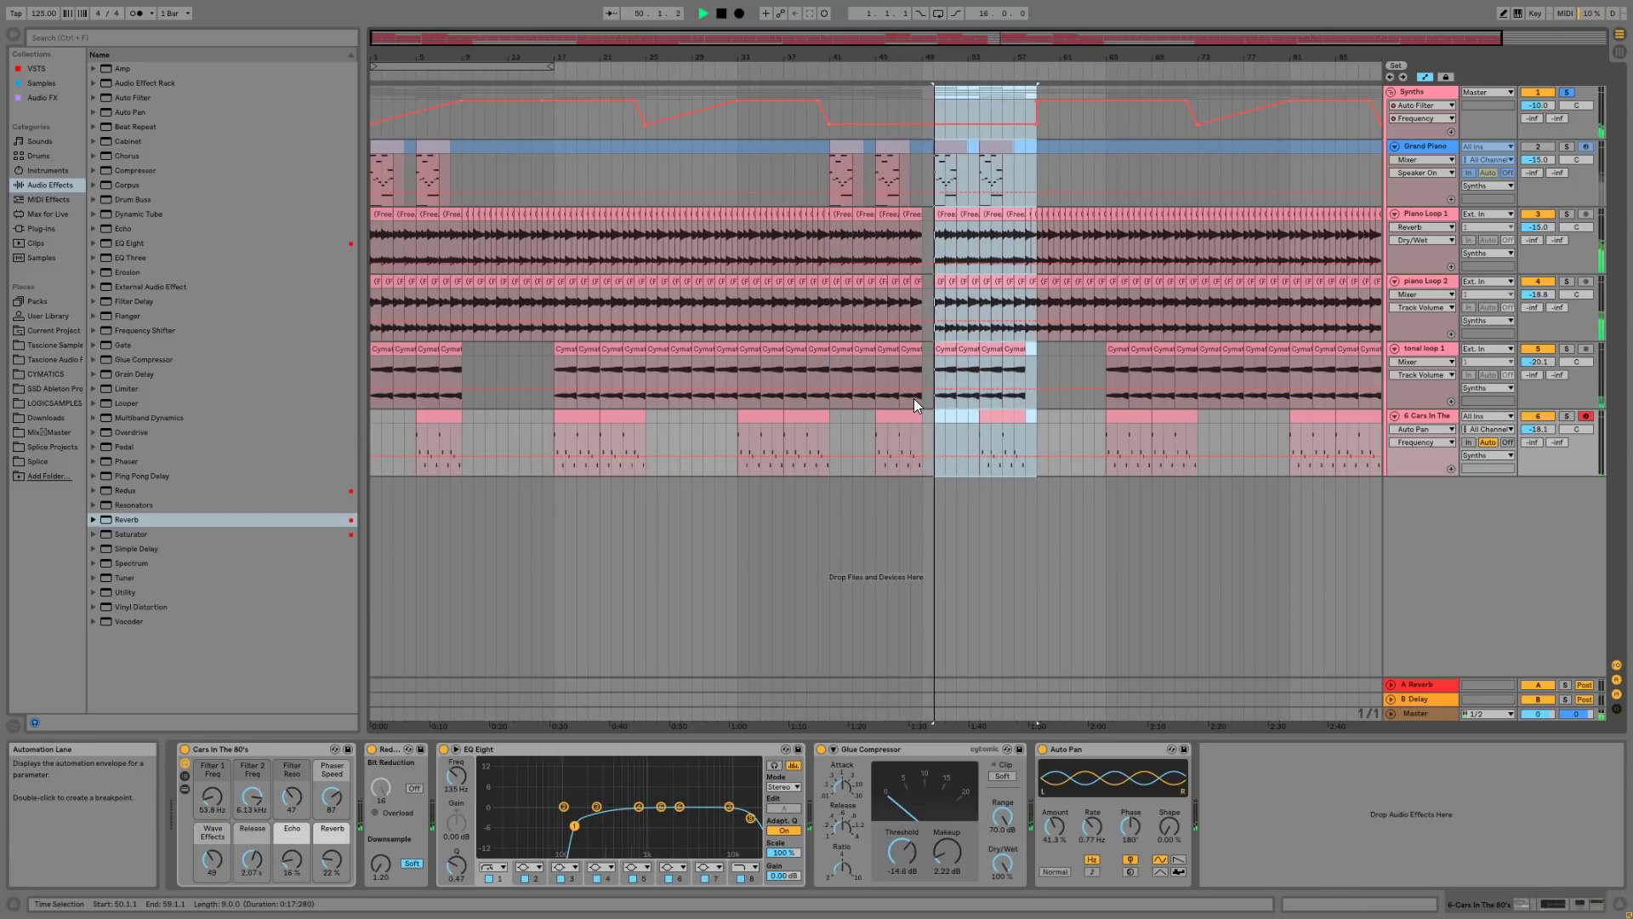
key(ctrl+z)
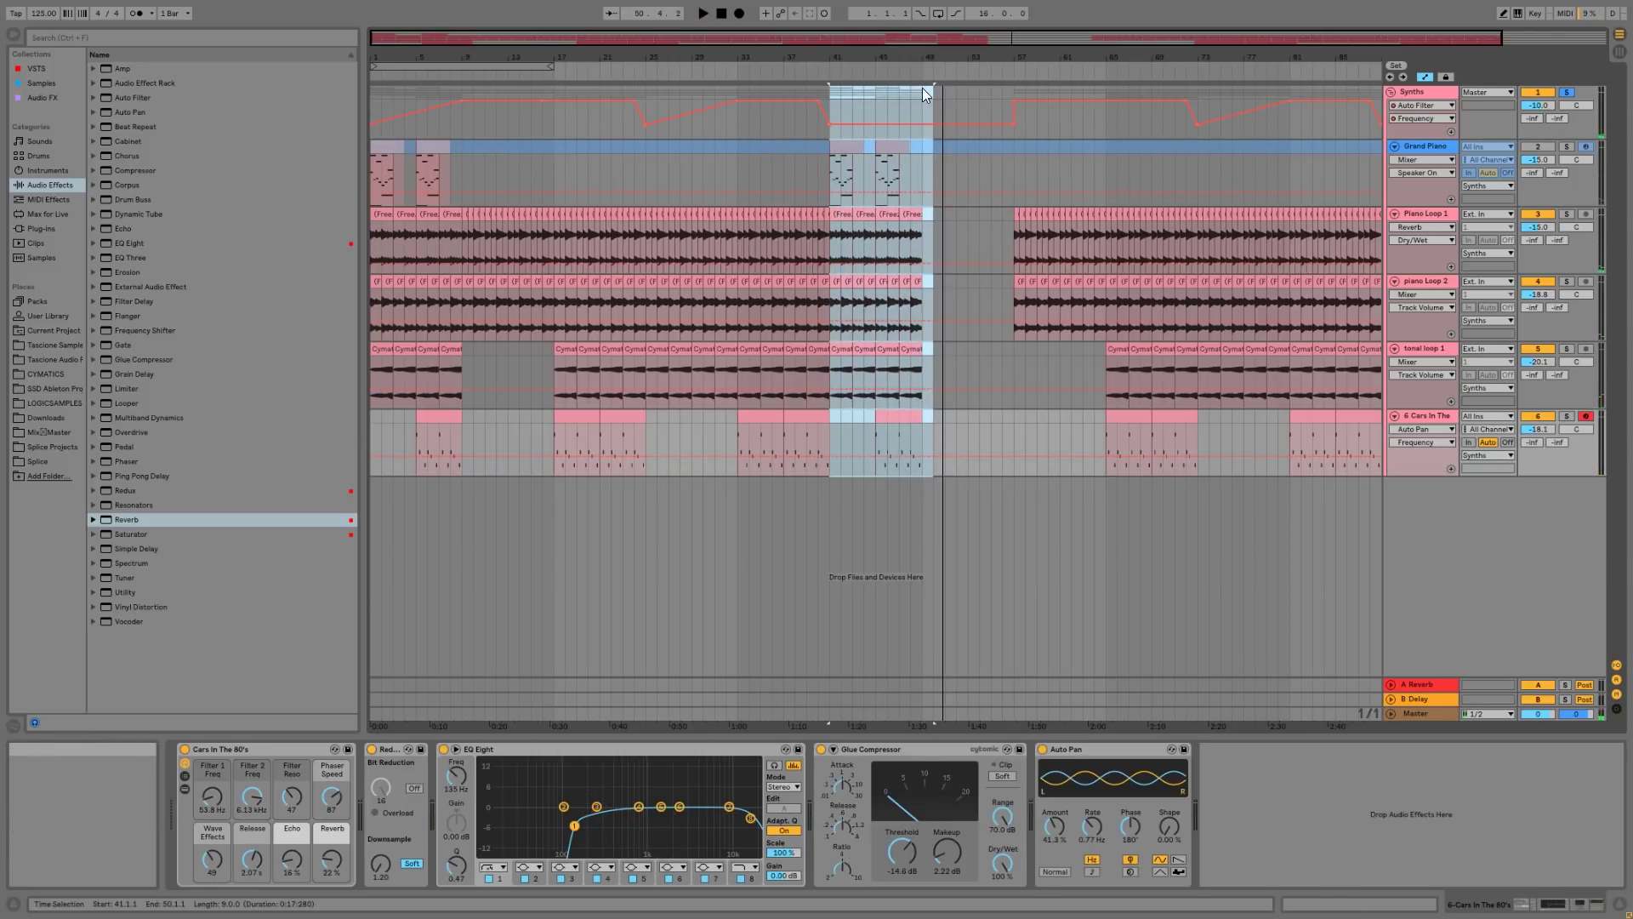
- Duplicate bars 41–49 of the whole Synths group into the gap at bars 49–57
drag(923, 89, 828, 459)
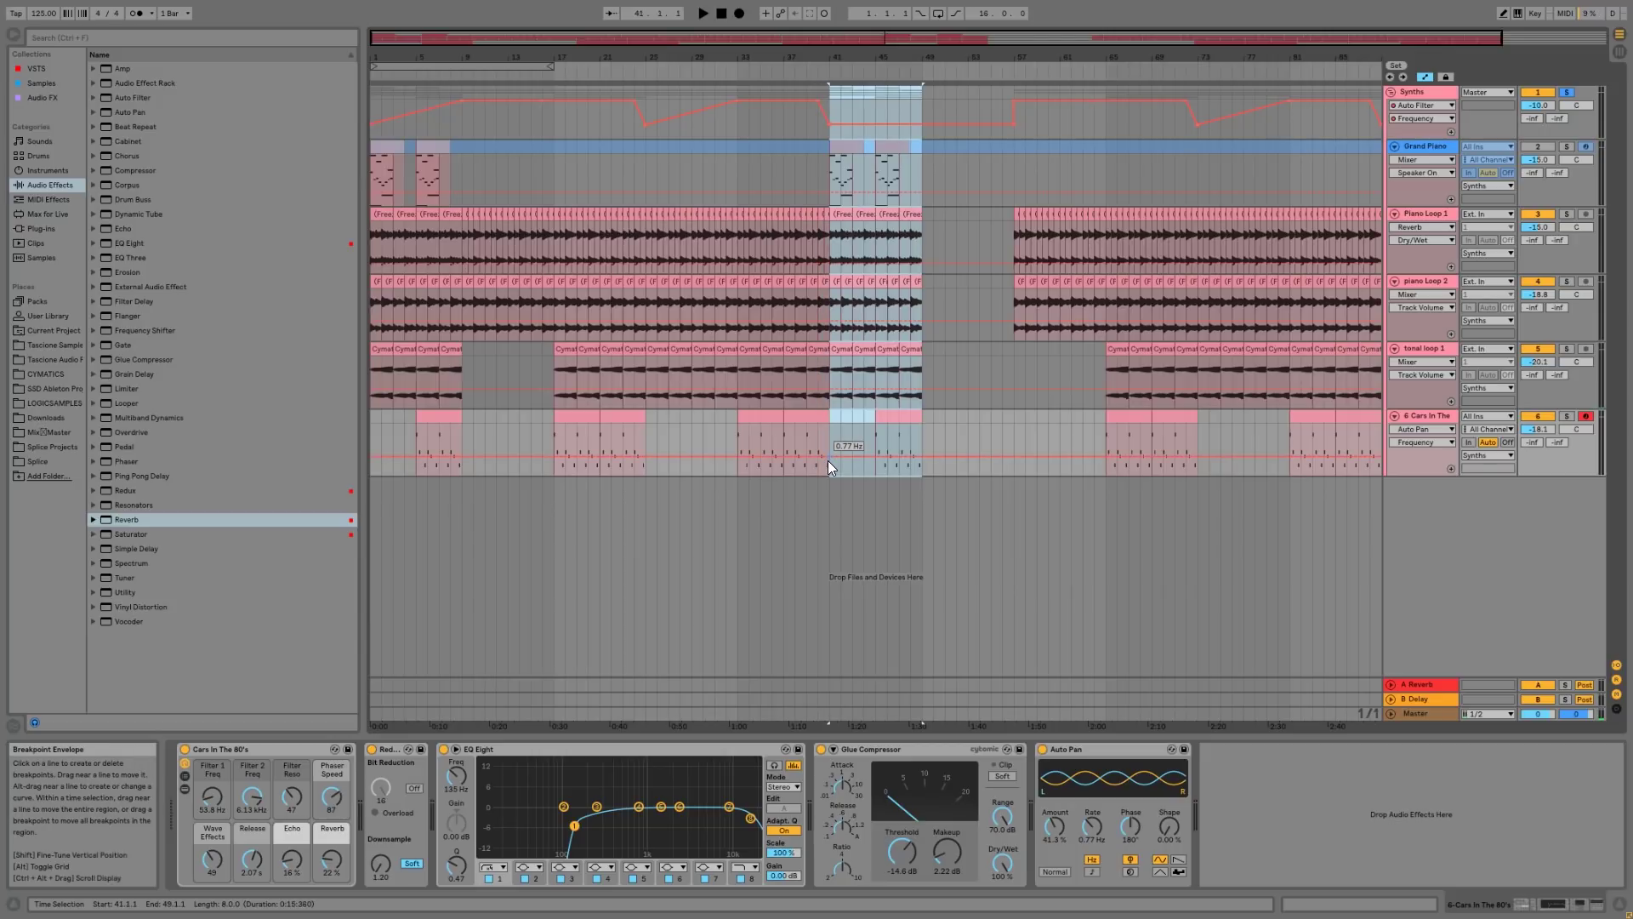
key(ctrl+d)
- Move the synth key clip from bars 45–49 to bars 49–53 and stretch the filter frequency rise from bar 41 to bar 57
drag(897, 418, 955, 433)
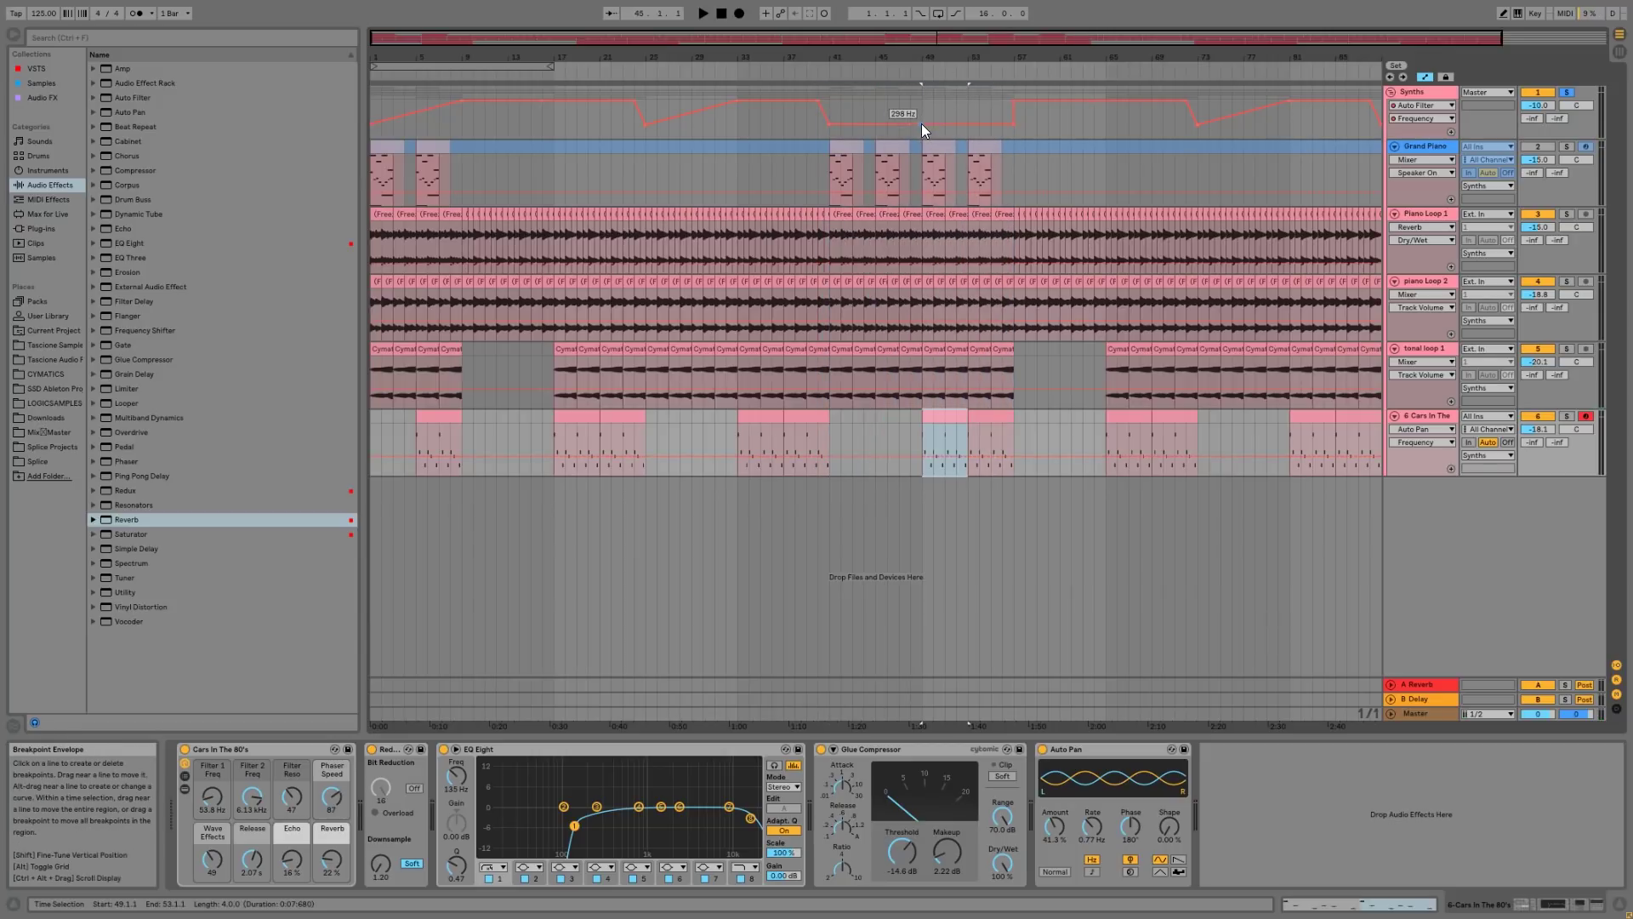
drag(925, 126, 1017, 128)
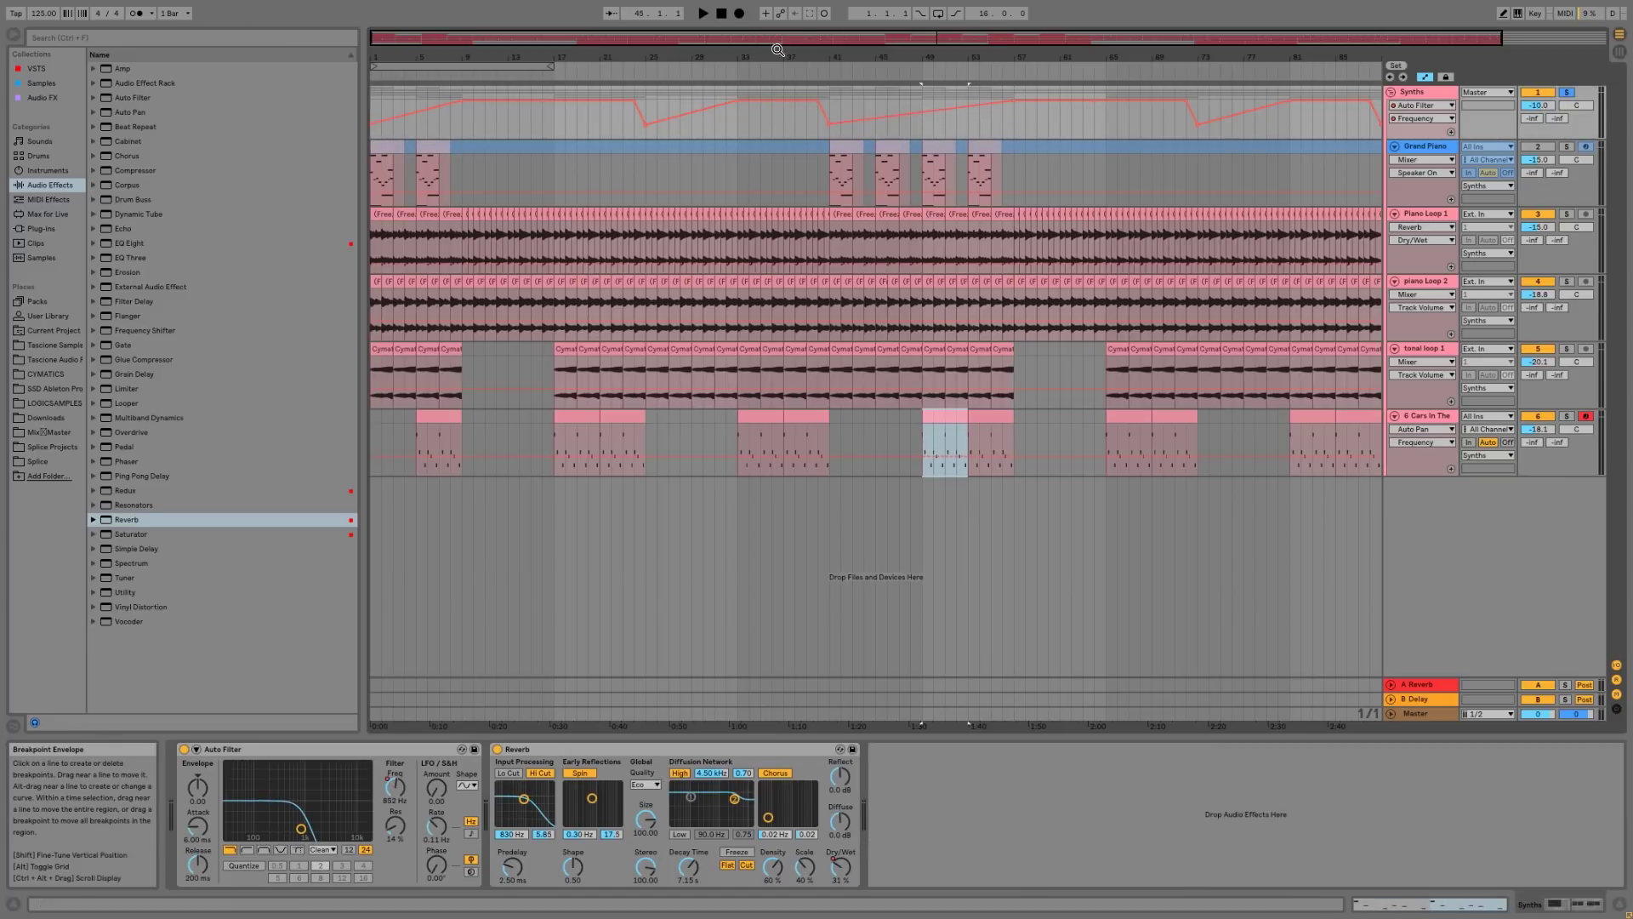
- Delete all Synths group clips and automation from bar 41 onward and set the start position back to bar 1
drag(754, 55, 721, 51)
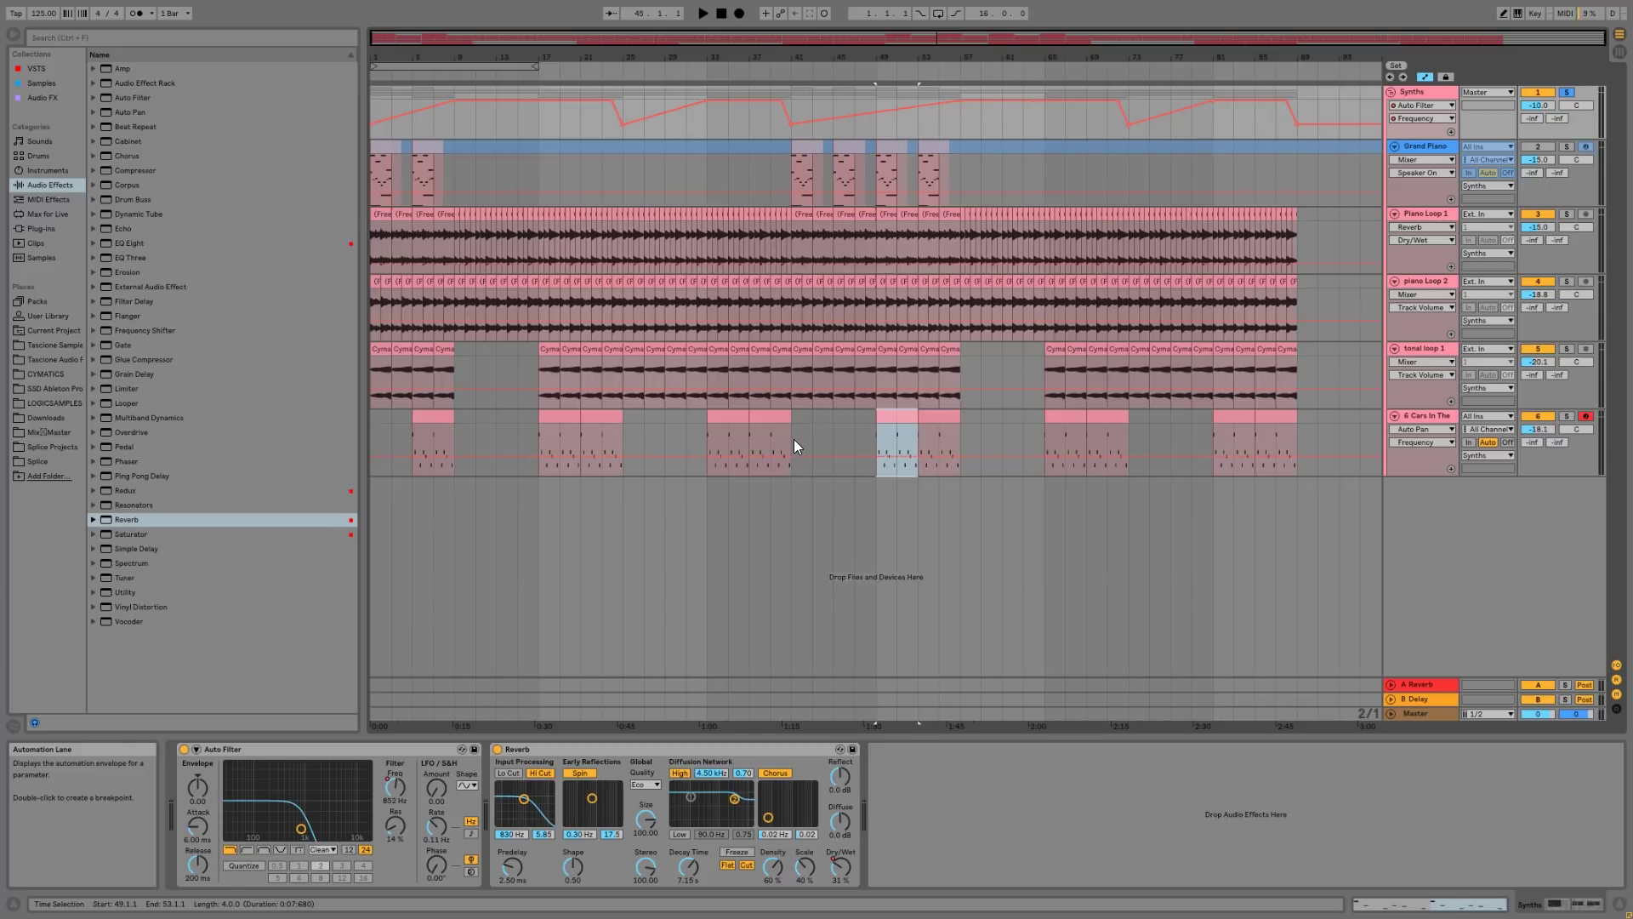
drag(794, 440, 1315, 53)
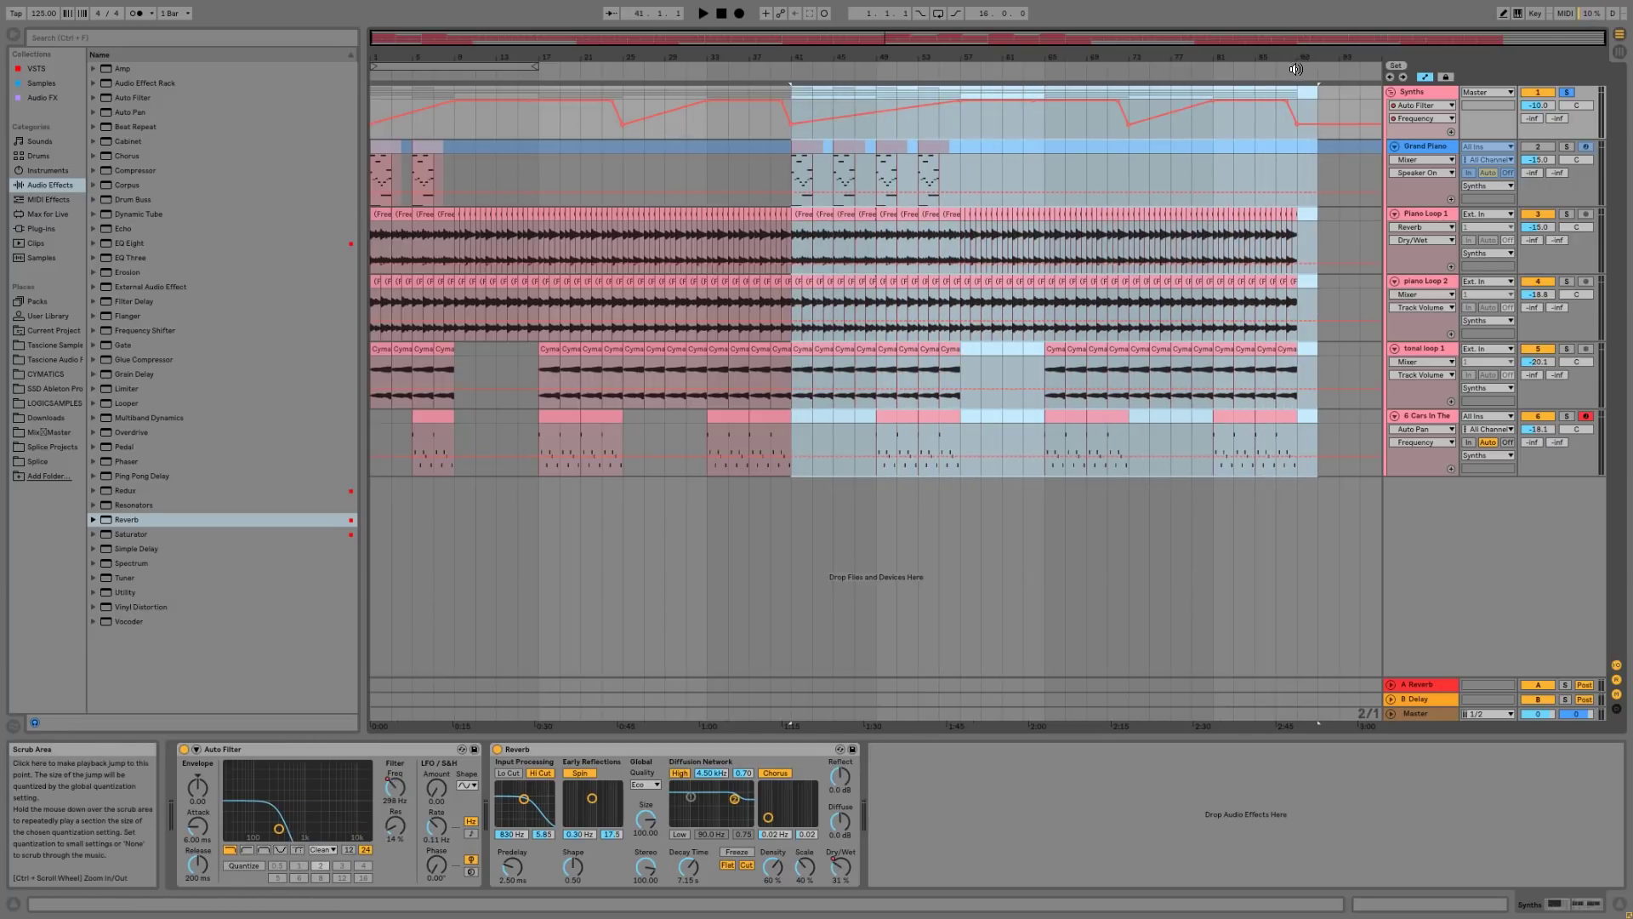
key(Delete)
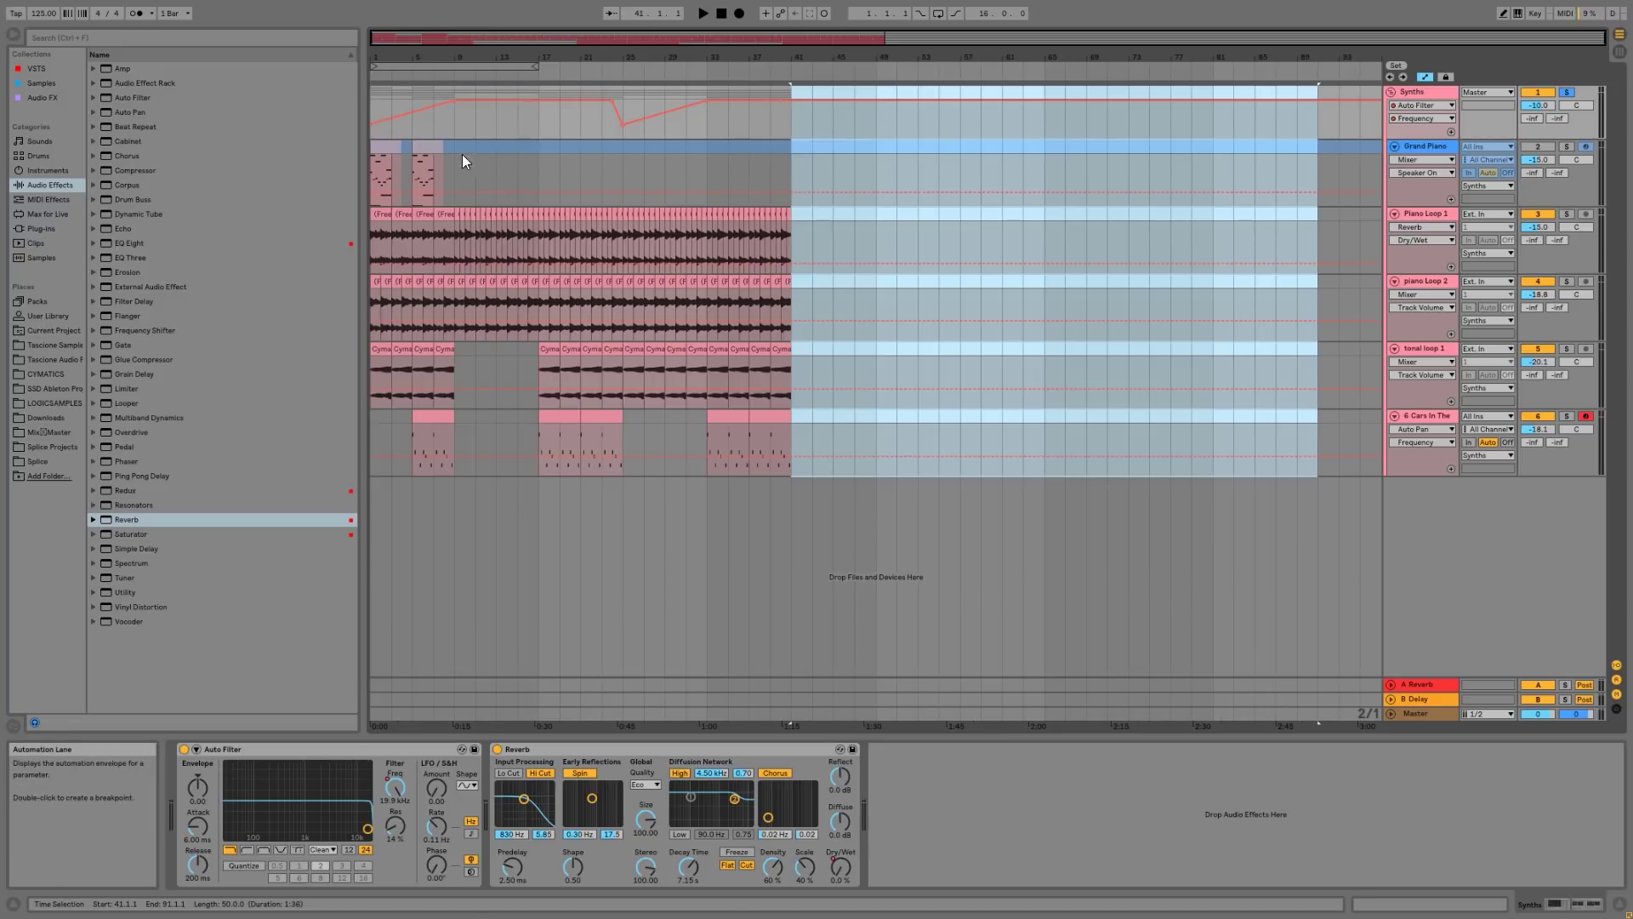
click(375, 175)
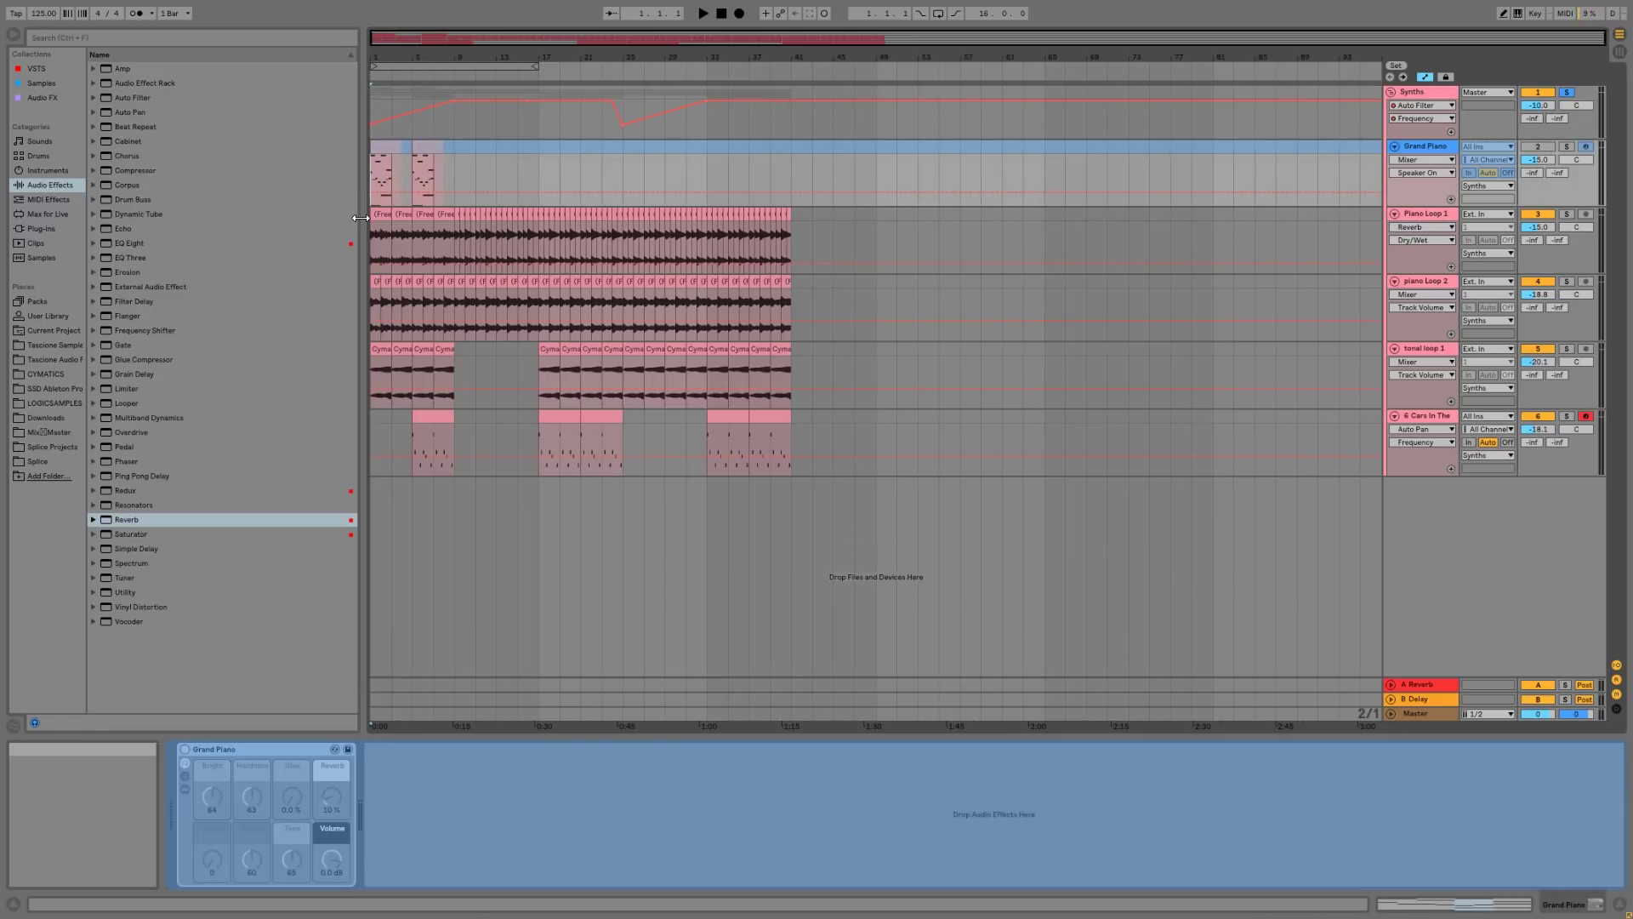